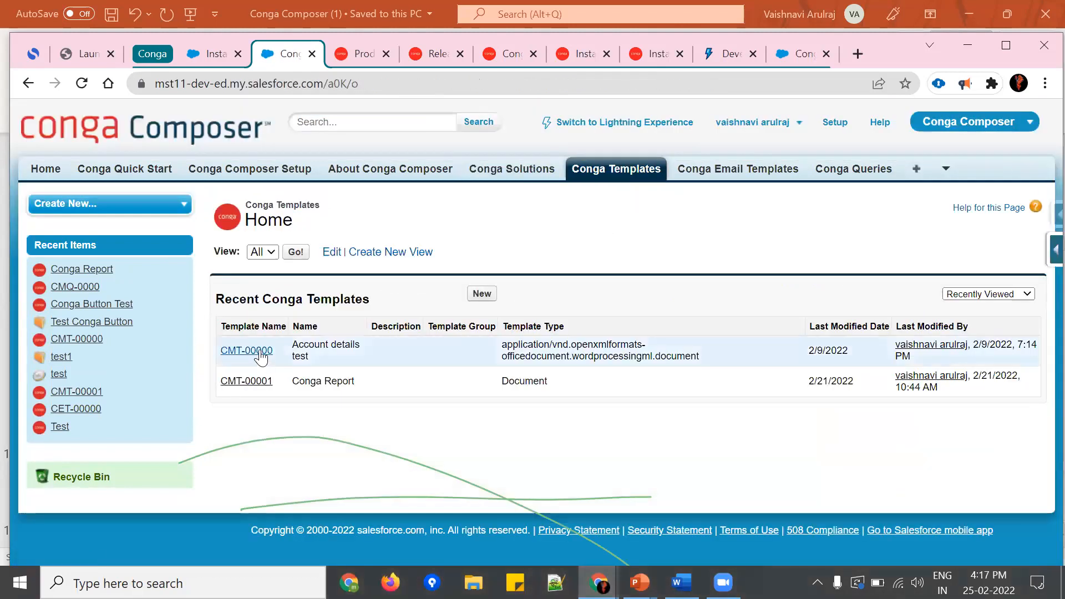
# Step: Open the Account details test Conga template (CMT-00000) and review its details and attached document
pyautogui.click(259, 351)
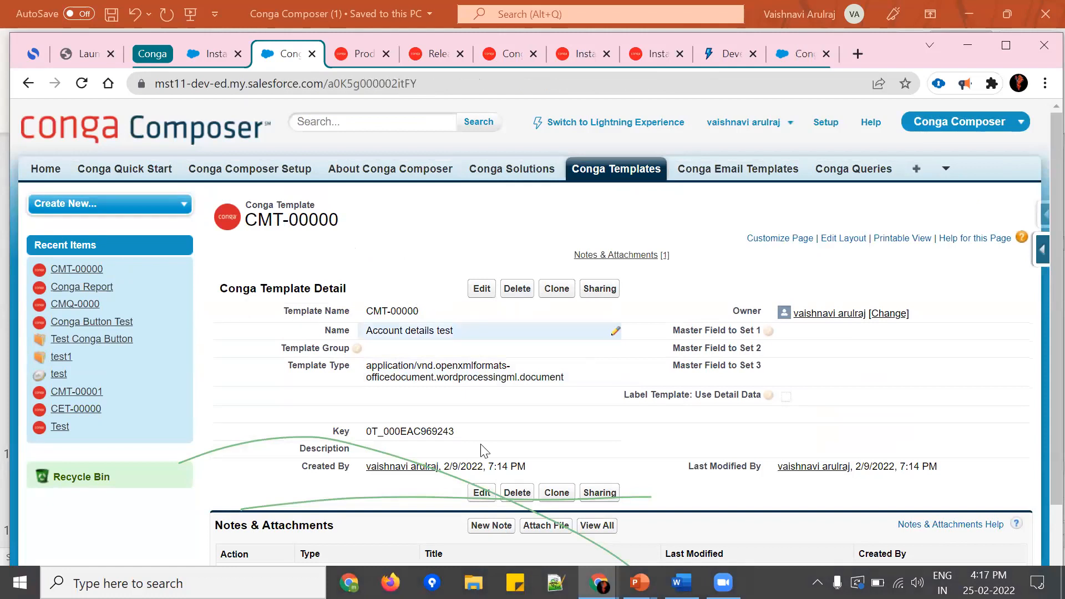
pyautogui.scroll(-2, 477, 499)
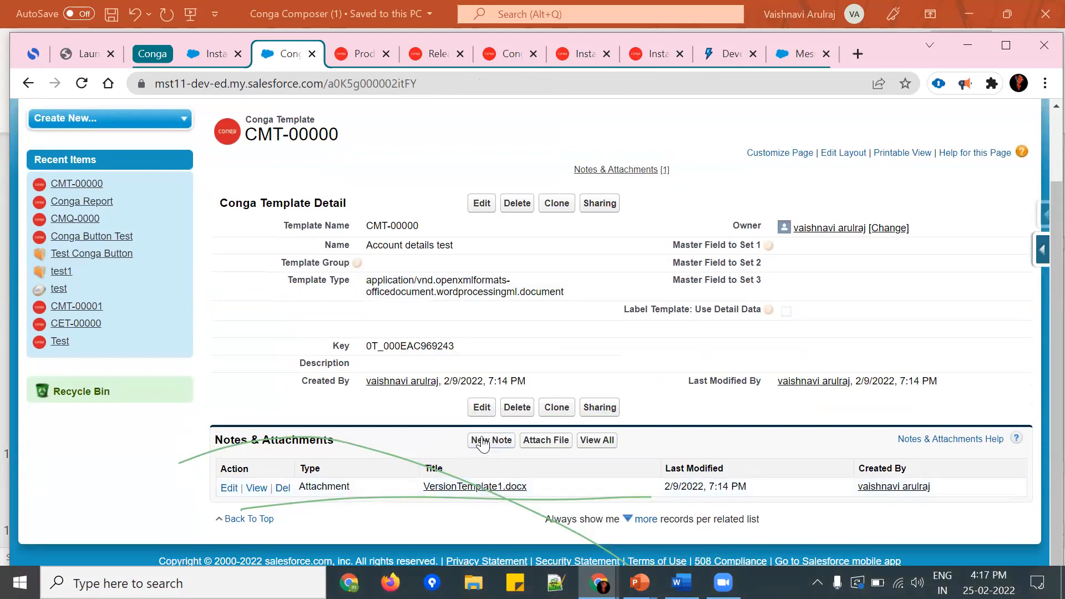
pyautogui.scroll(2, 509, 396)
# Step: Open the conga email template (CET-00000) from Conga Email Templates and review its details and email content
pyautogui.click(757, 171)
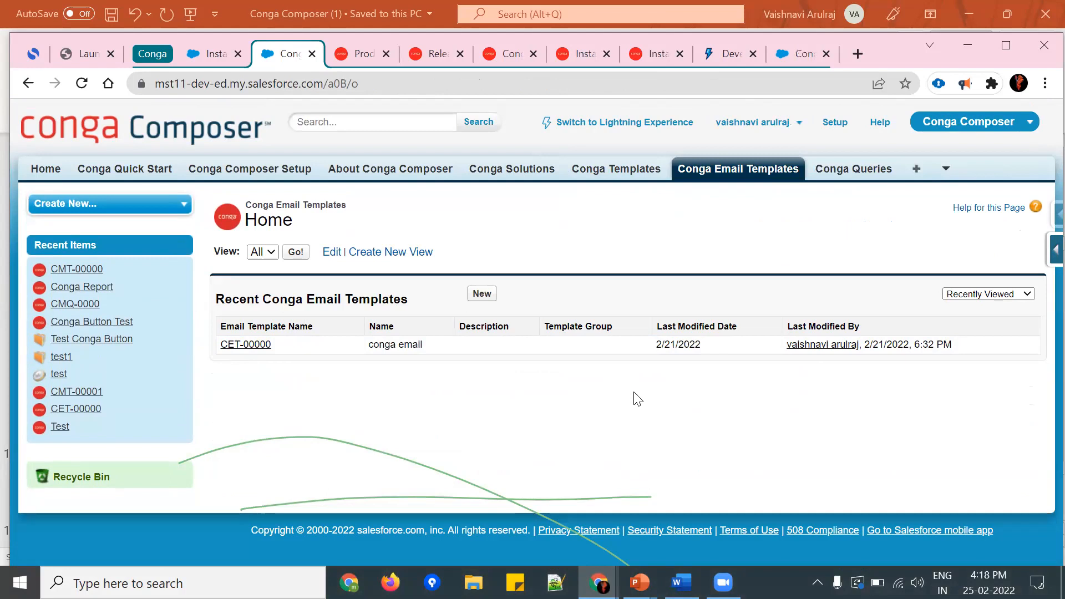
pyautogui.click(257, 346)
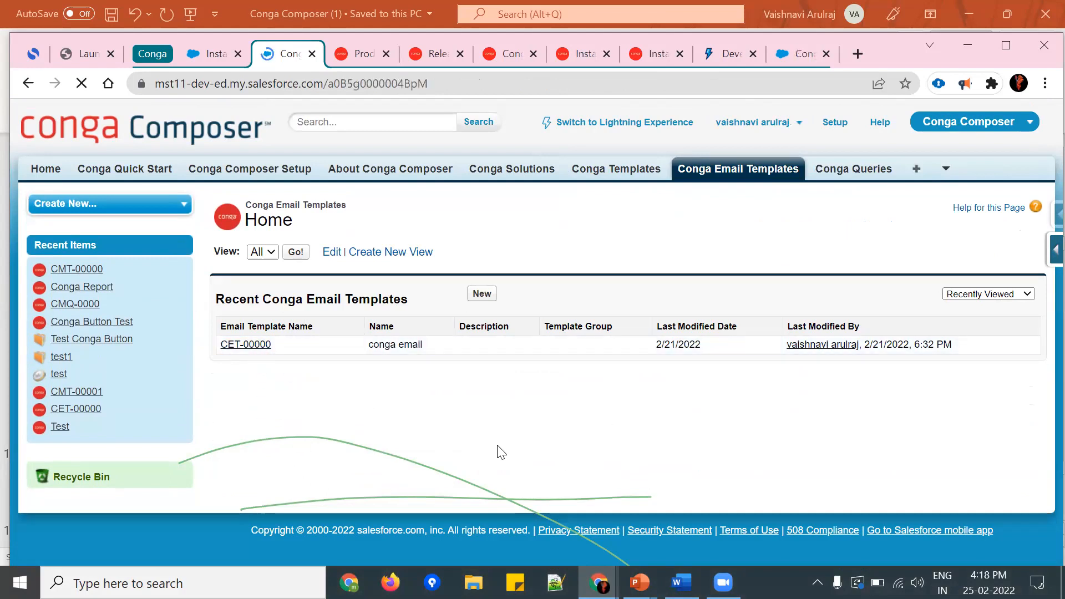
pyautogui.scroll(-1, 600, 416)
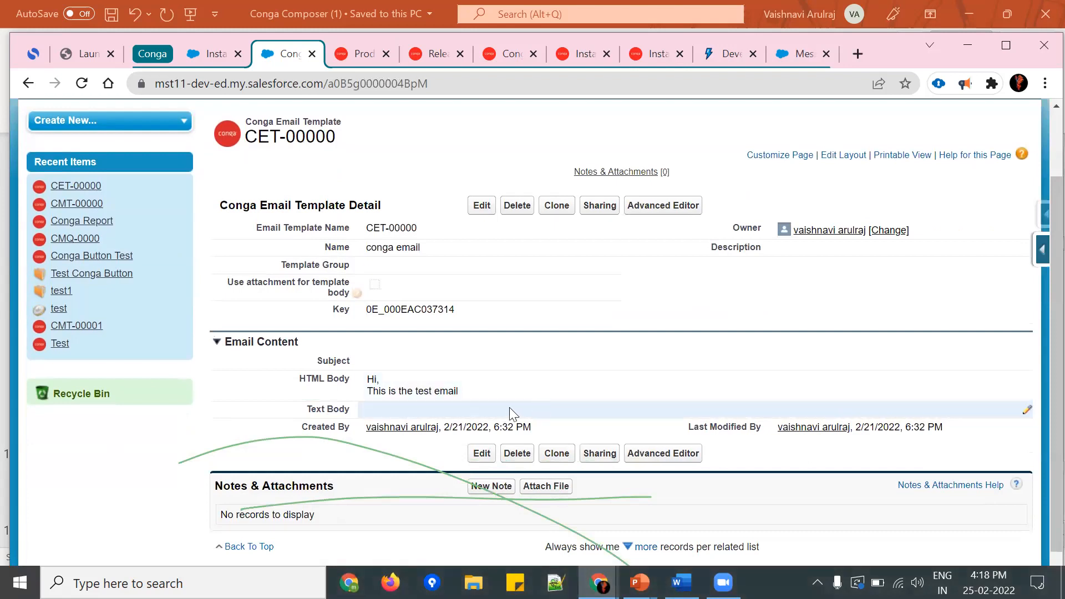
pyautogui.scroll(1, 577, 388)
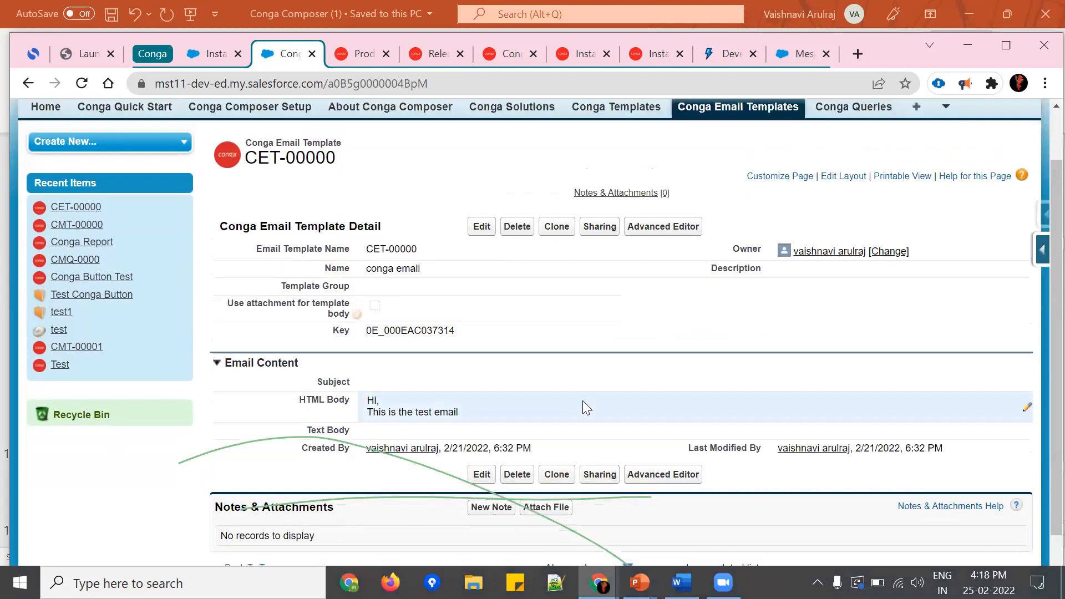
# Step: Open the Conga Button Test query (CMQ-0000) in the Conga Query Builder and select Account as the base object
pyautogui.click(857, 173)
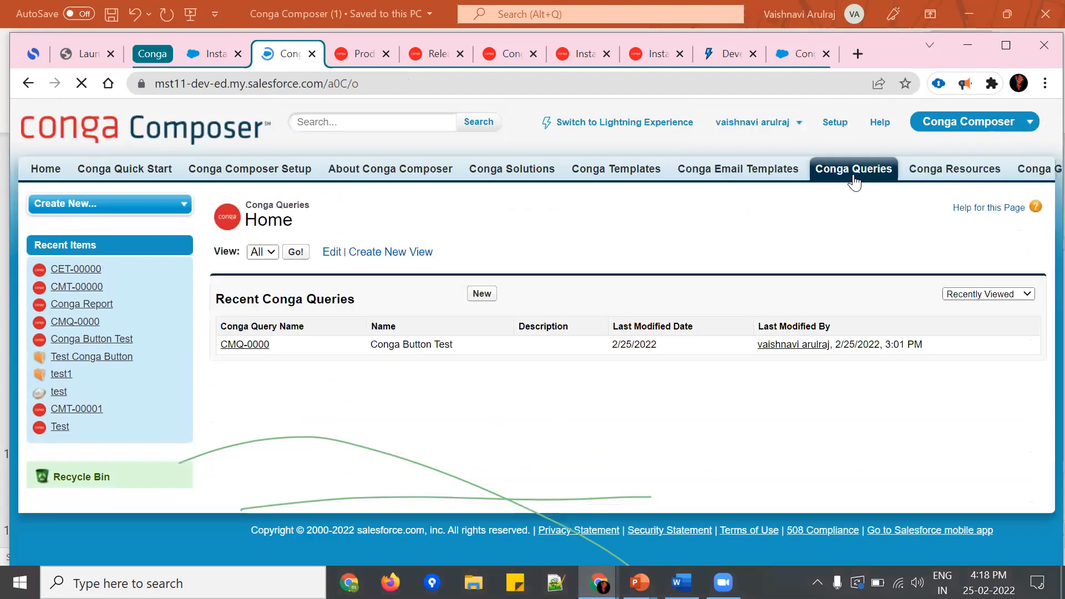
pyautogui.click(246, 344)
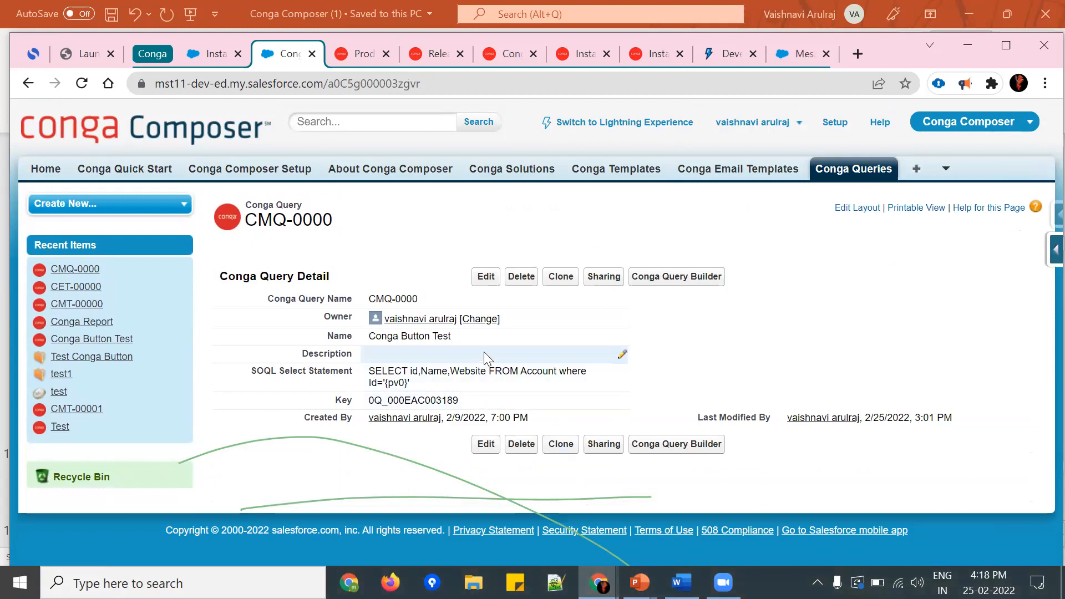
pyautogui.click(702, 282)
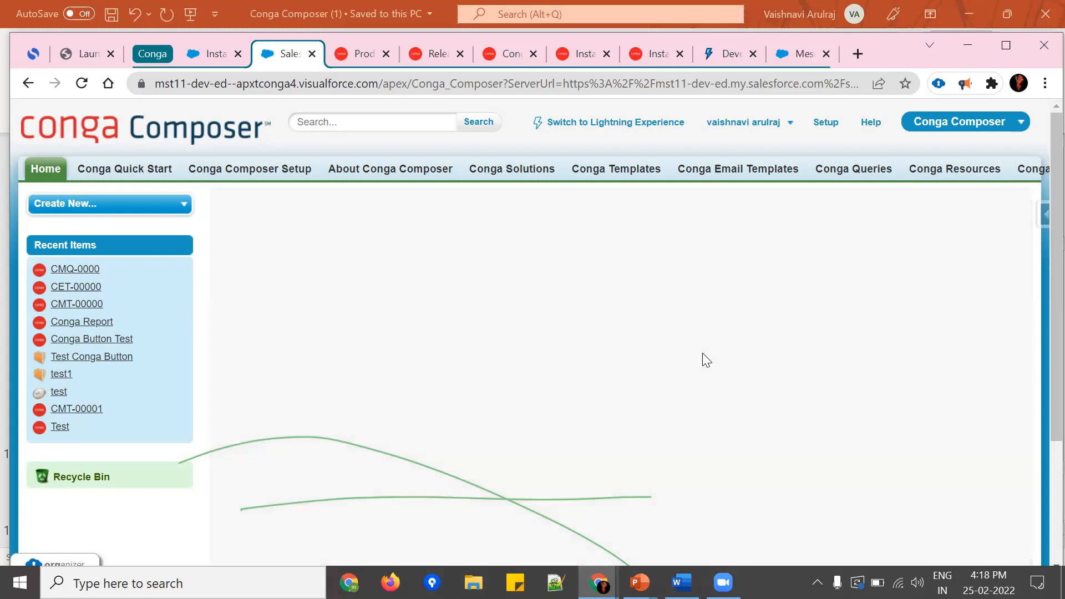
pyautogui.click(285, 499)
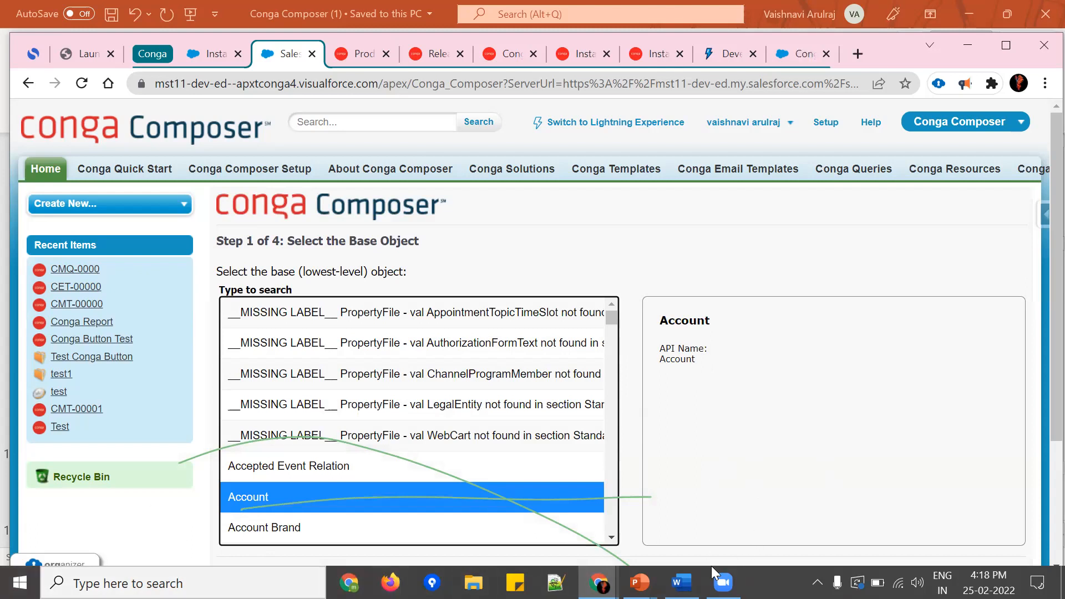
# Step: Switch to the running PowerPoint slide show and go through the Conga Composer objects and Template Builder slides to the Limitations slide
pyautogui.click(640, 583)
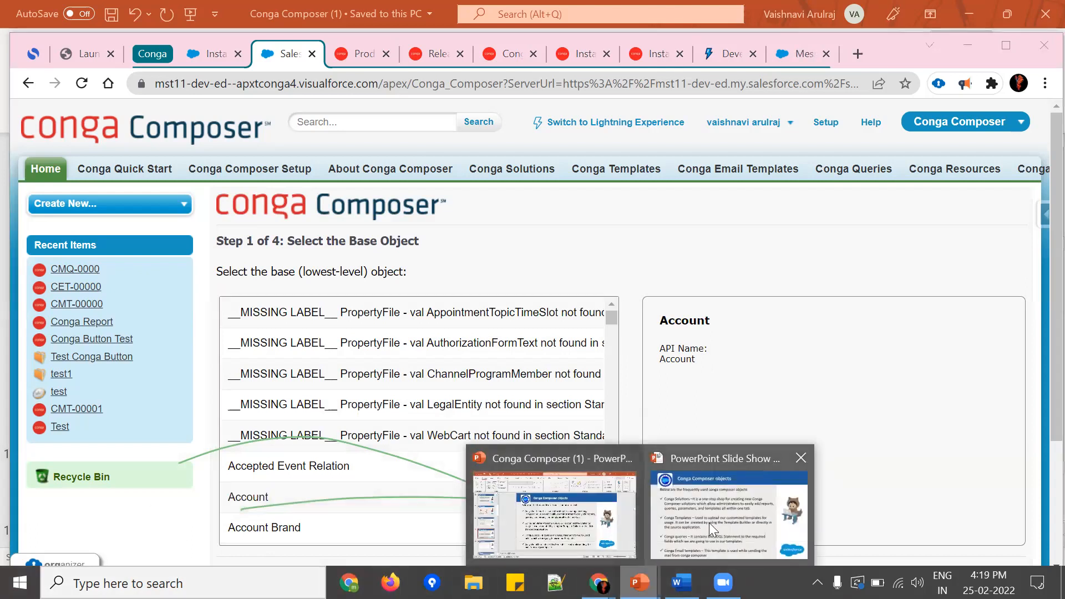
pyautogui.click(708, 523)
pyautogui.press('Right')
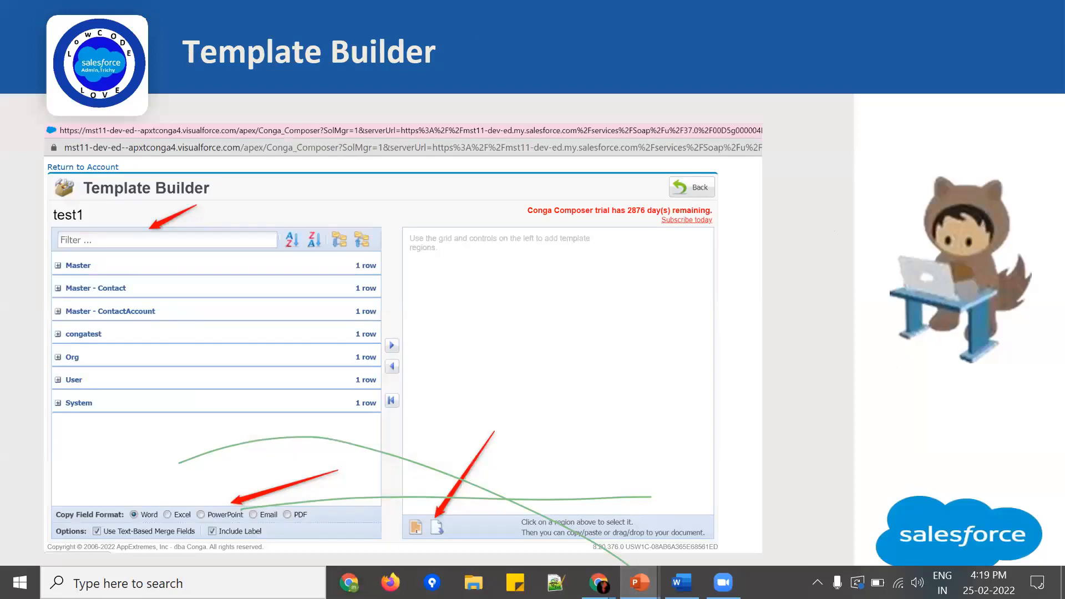
pyautogui.press('Left')
pyautogui.press('Right')
pyautogui.press('Left')
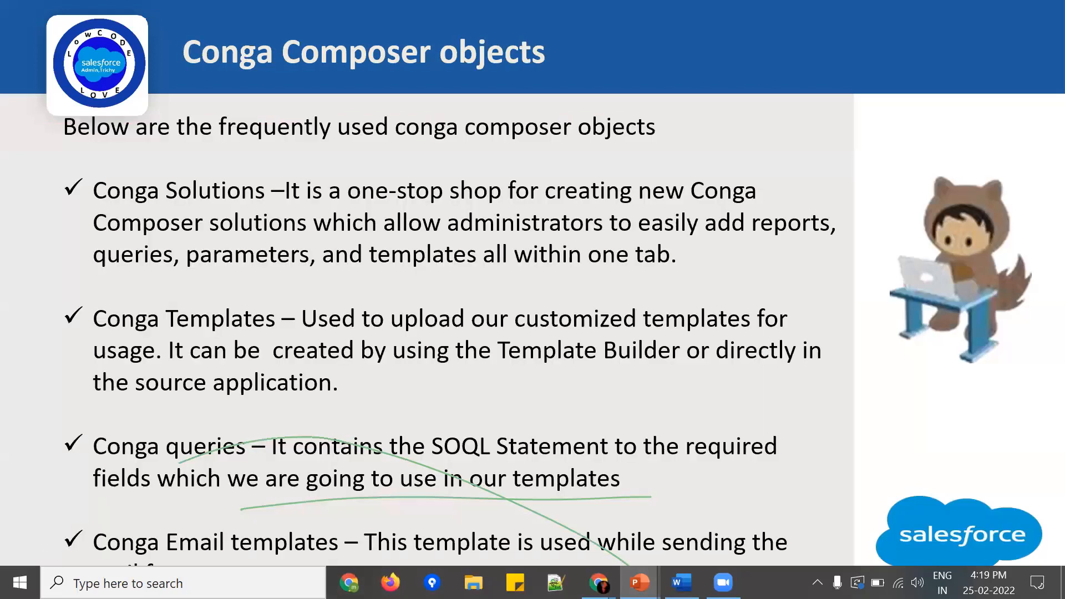
pyautogui.press('Right')
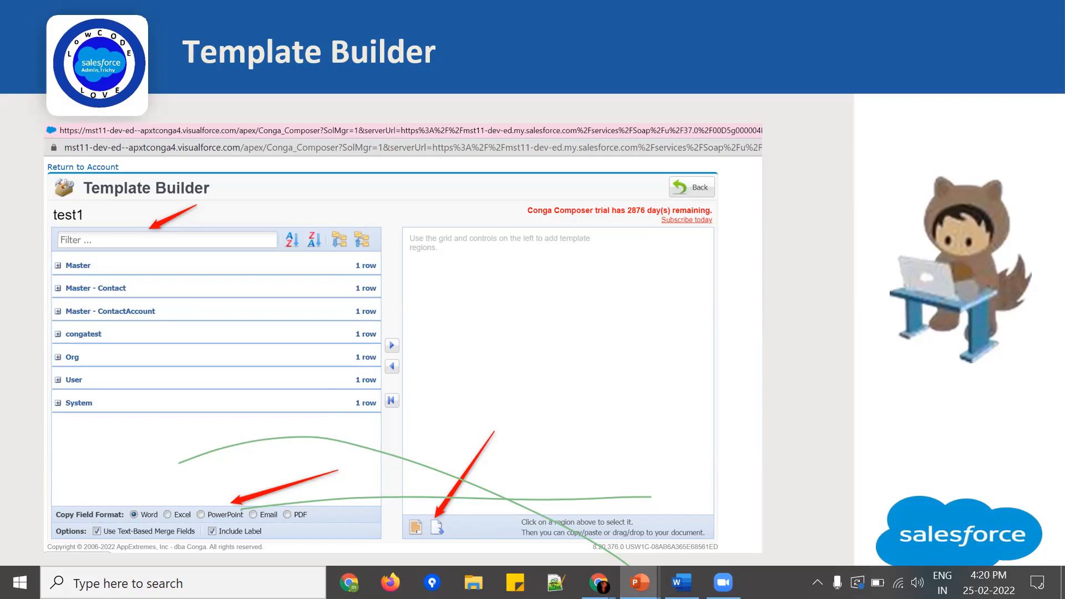
pyautogui.press('Right')
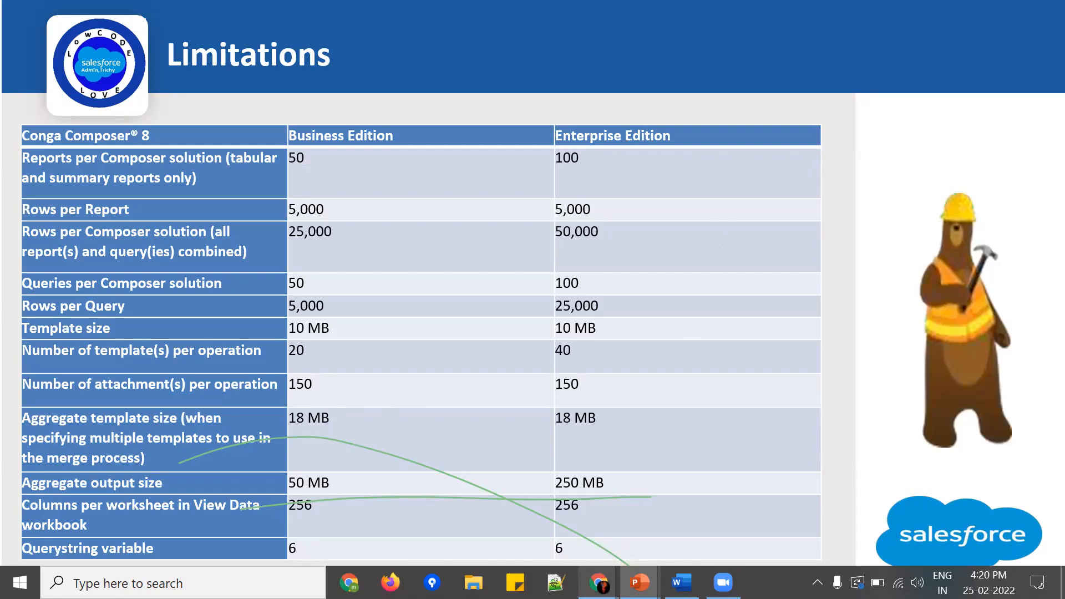
# Step: Switch to Chrome and examine the Conga Composer 8 limits table on the Product Data Limits documentation page
pyautogui.moveTo(598, 582)
pyautogui.click(425, 545)
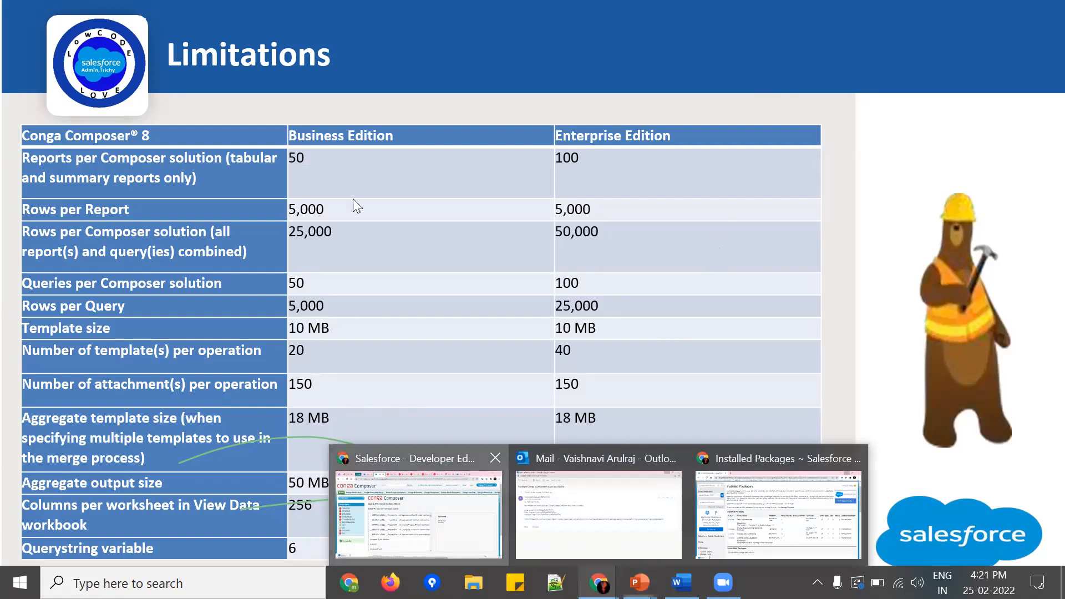
pyautogui.click(391, 56)
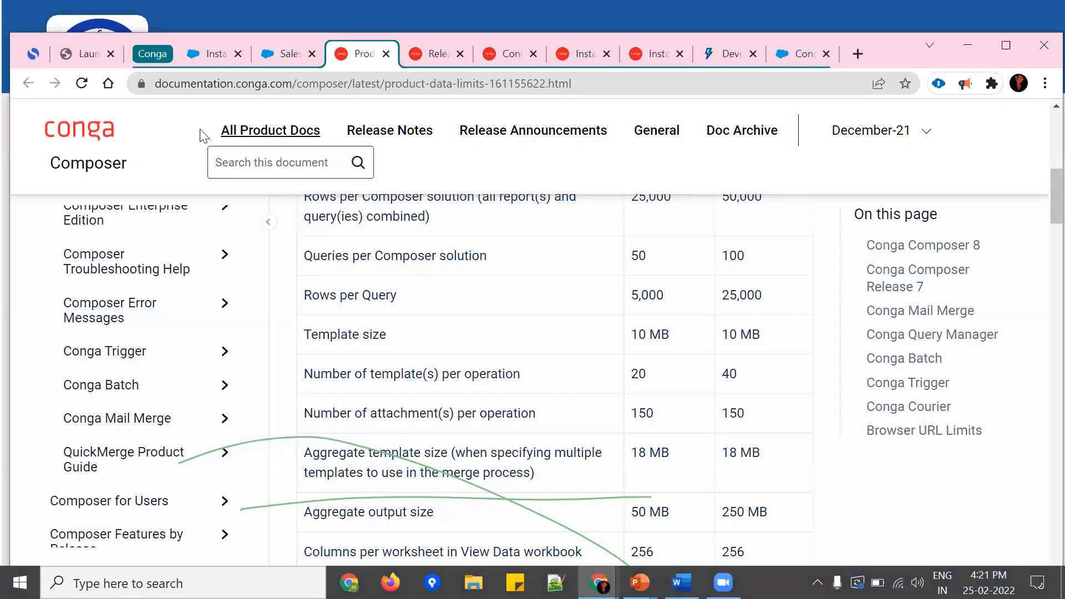
pyautogui.scroll(4, 606, 363)
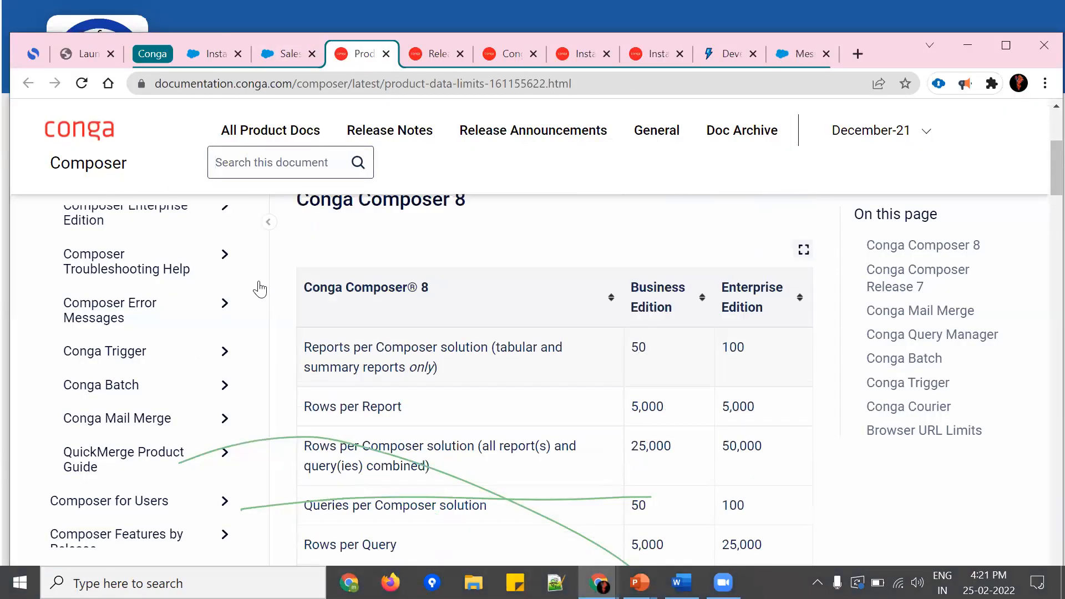
pyautogui.scroll(2, 500, 377)
pyautogui.scroll(-3, 637, 289)
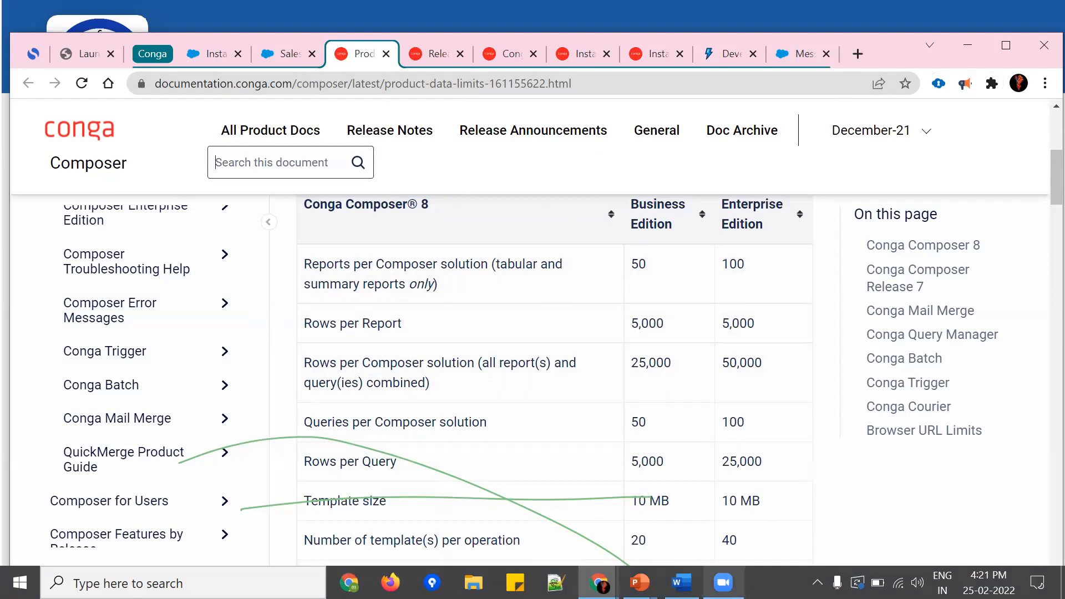
# Step: Return to the PowerPoint slide show, advance to the Some points slide and end the show
pyautogui.click(640, 582)
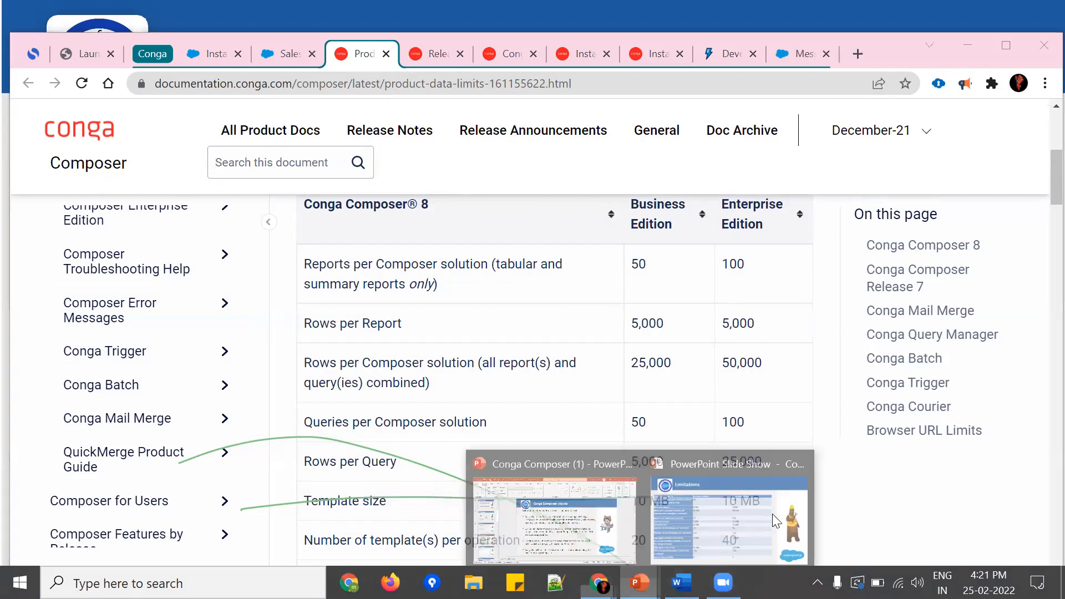
pyautogui.click(761, 520)
pyautogui.click(760, 520)
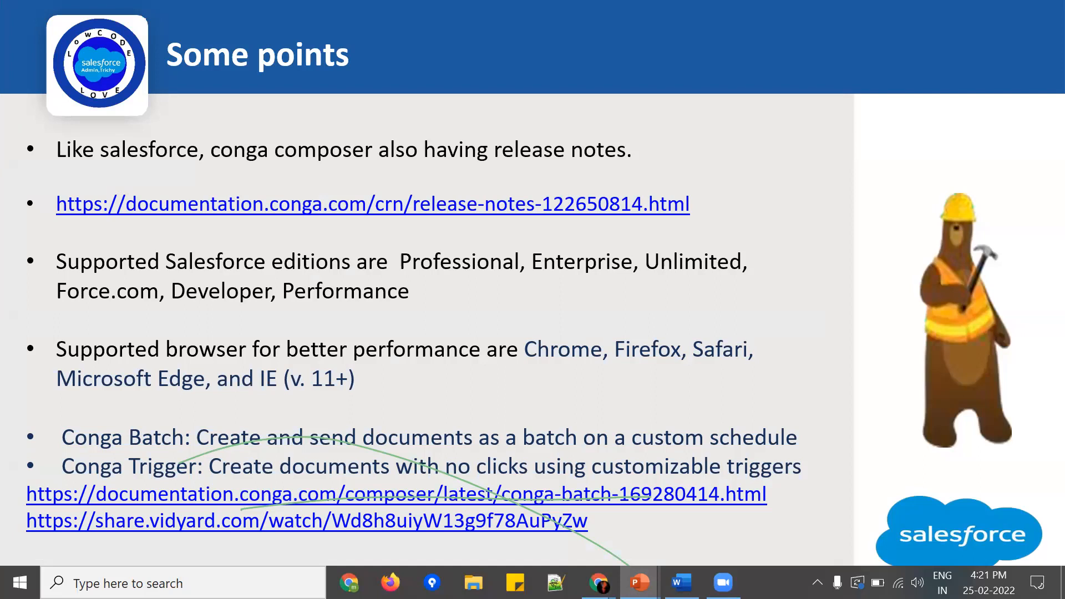
pyautogui.press('Escape')
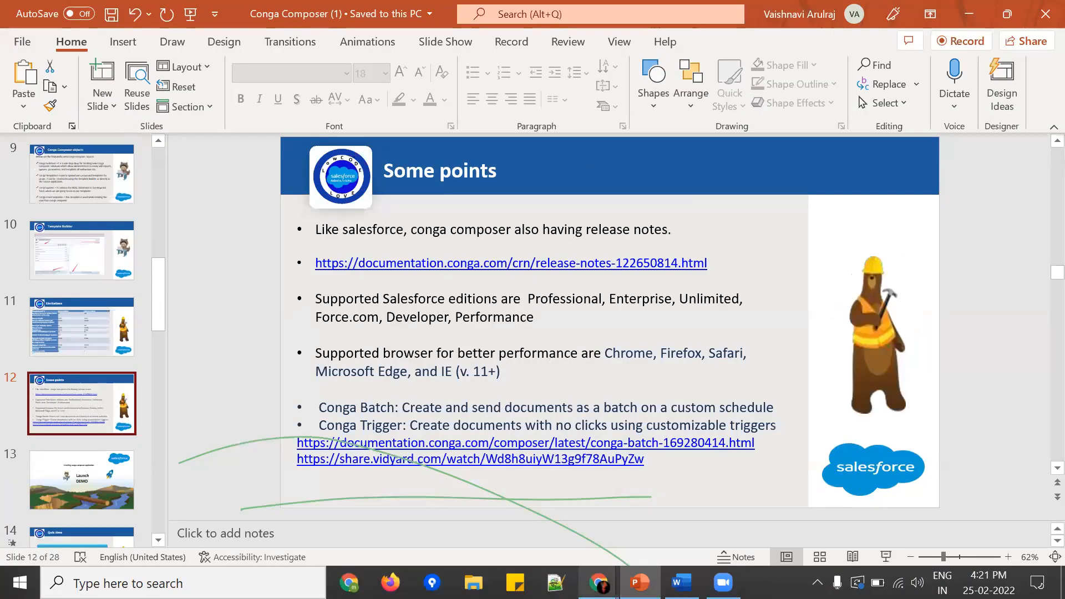
# Step: Switch to Chrome, move its window lower on the screen and view the topics on the Conga Release Notes page
pyautogui.moveTo(597, 583)
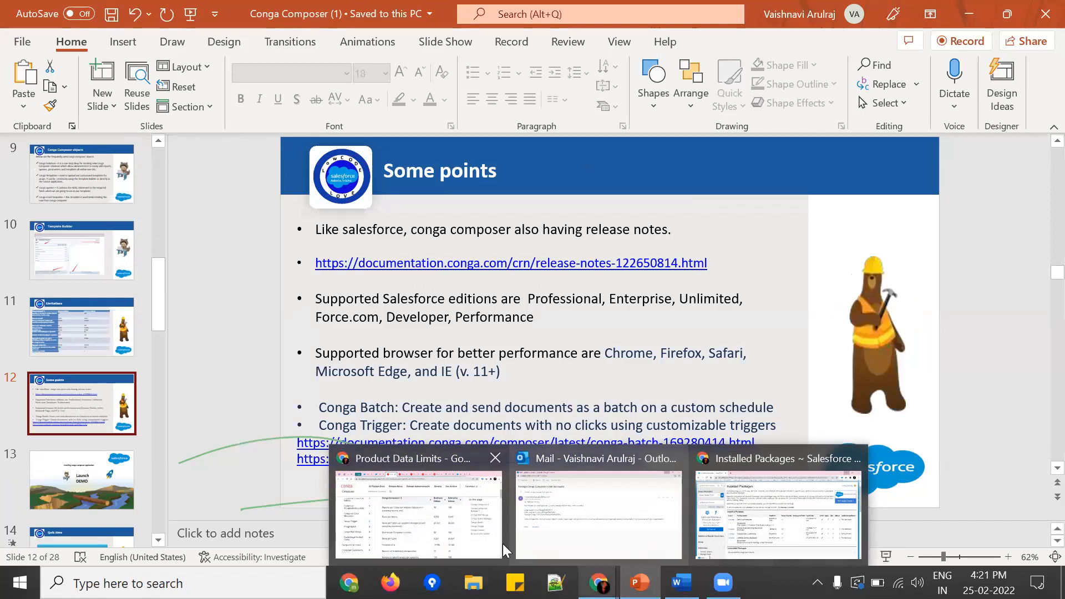
pyautogui.click(477, 541)
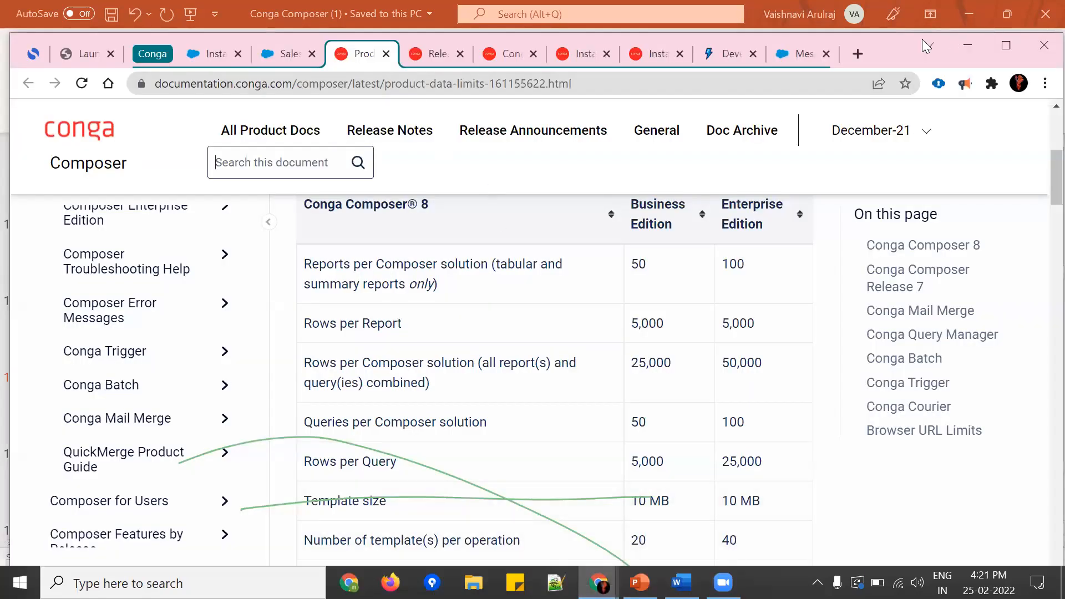
pyautogui.moveTo(898, 60); pyautogui.dragTo(877, 105)
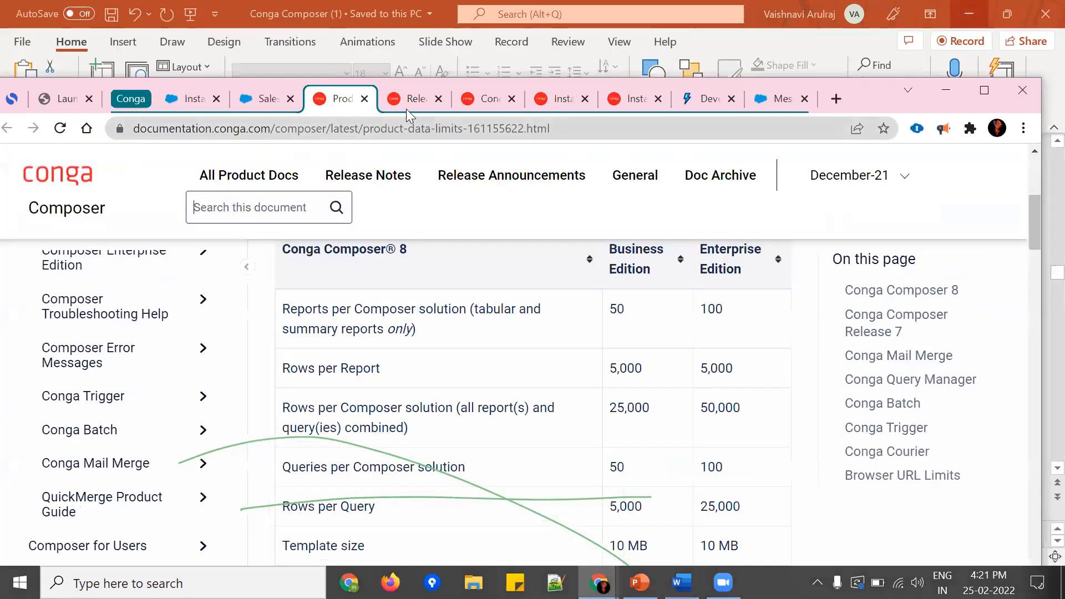
pyautogui.click(404, 104)
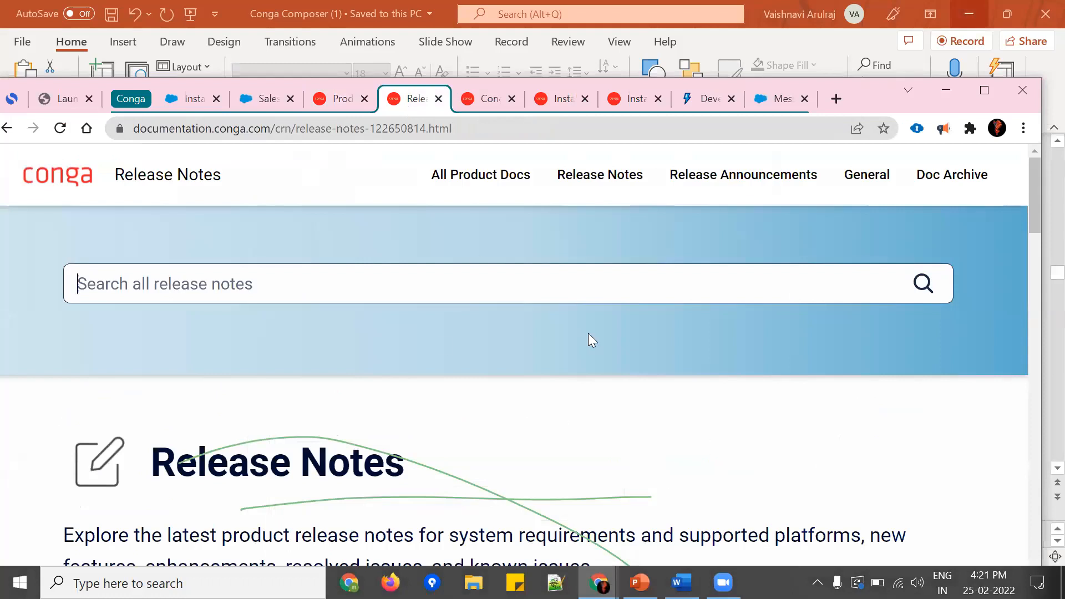
pyautogui.scroll(-5, 221, 387)
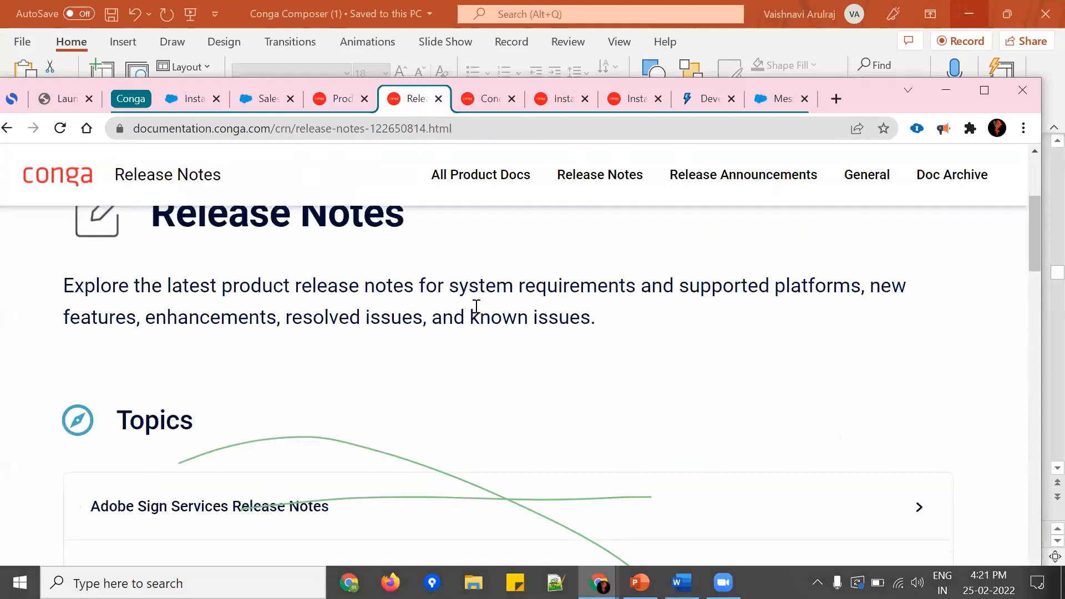
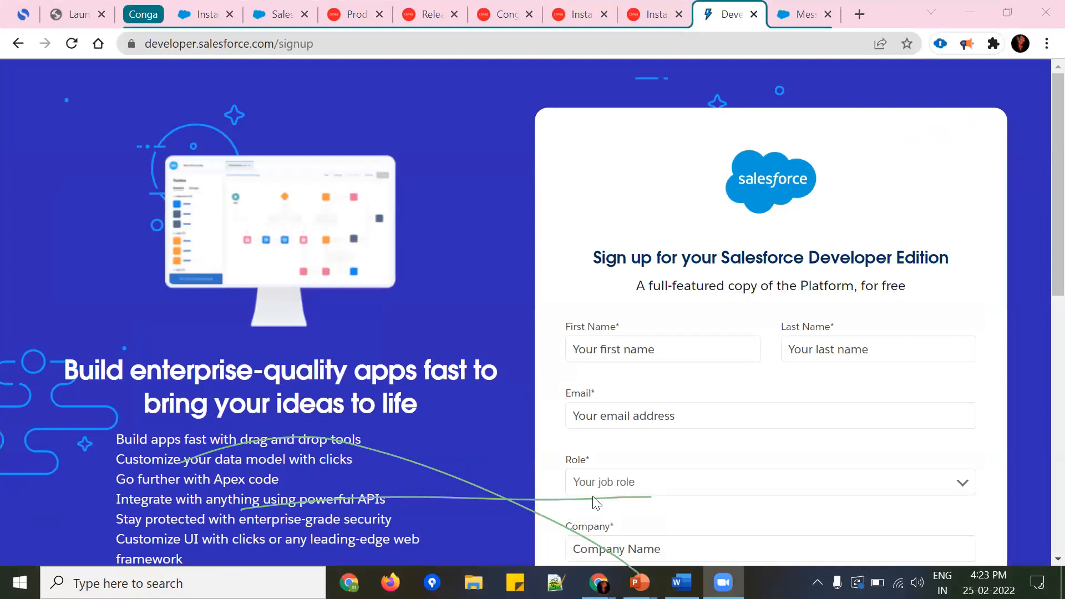
# Step: Switch to the PowerPoint slide show at the Launch DEMO slide and end the show
pyautogui.moveTo(639, 581)
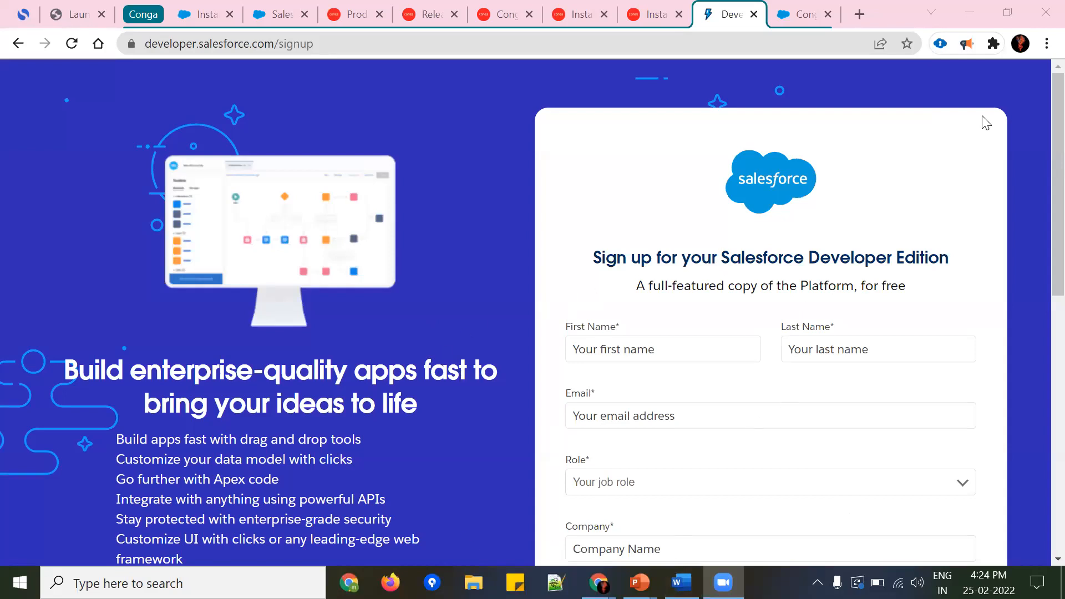
pyautogui.moveTo(640, 582)
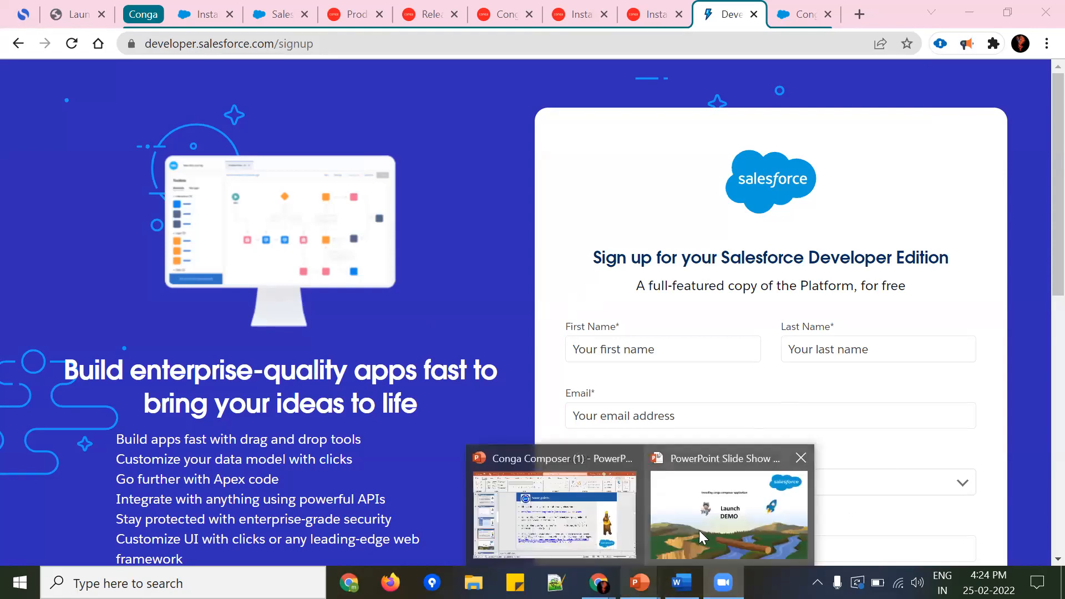
pyautogui.click(699, 530)
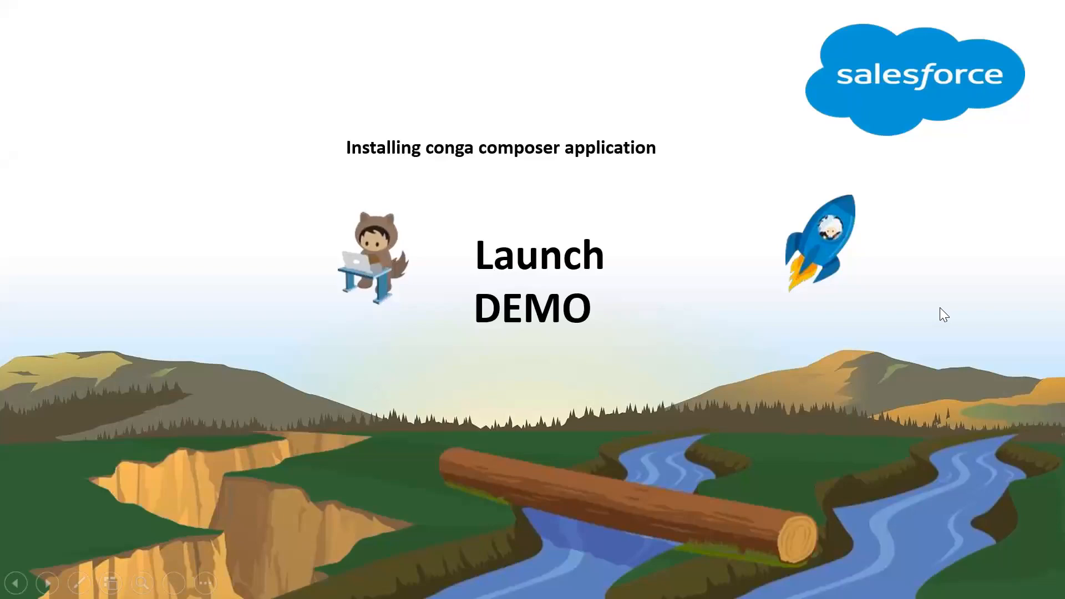
pyautogui.press('Escape')
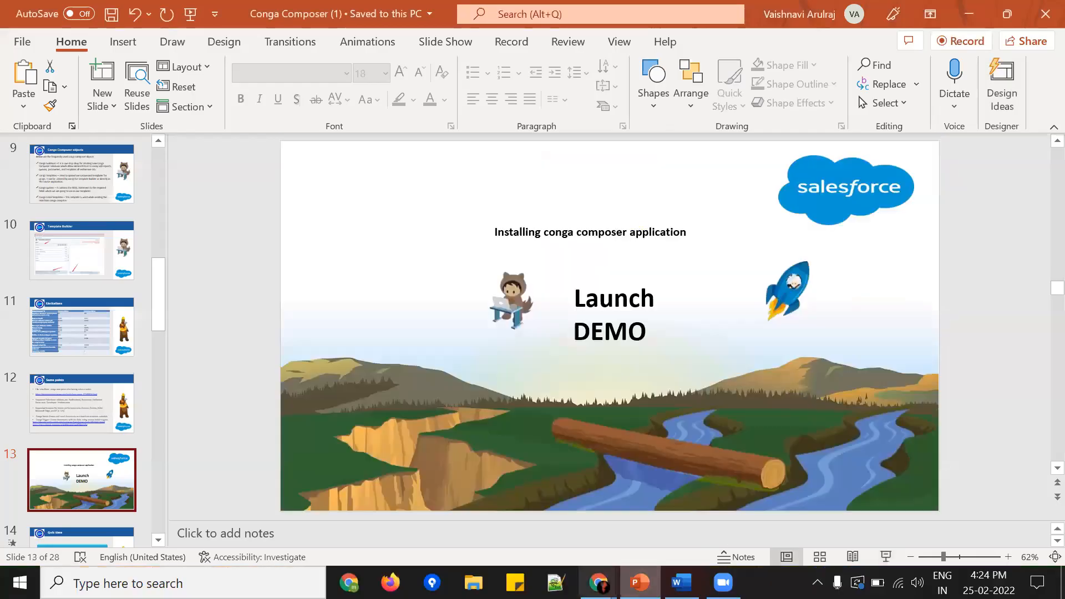
# Step: Switch to Chrome and examine the fields of the Salesforce Developer Edition sign-up form
pyautogui.moveTo(597, 582)
pyautogui.click(459, 546)
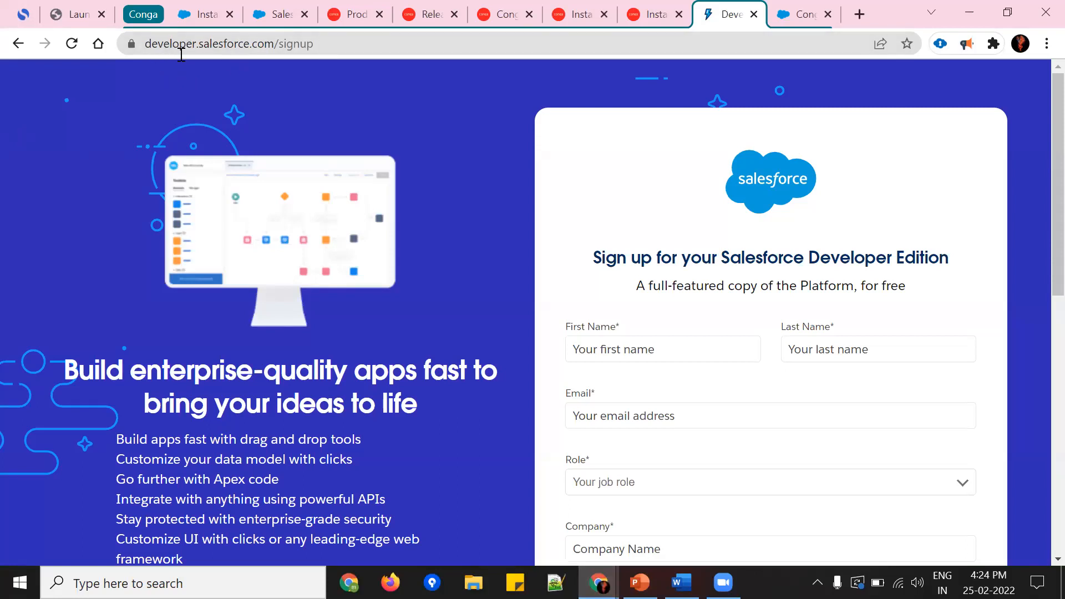
pyautogui.click(651, 345)
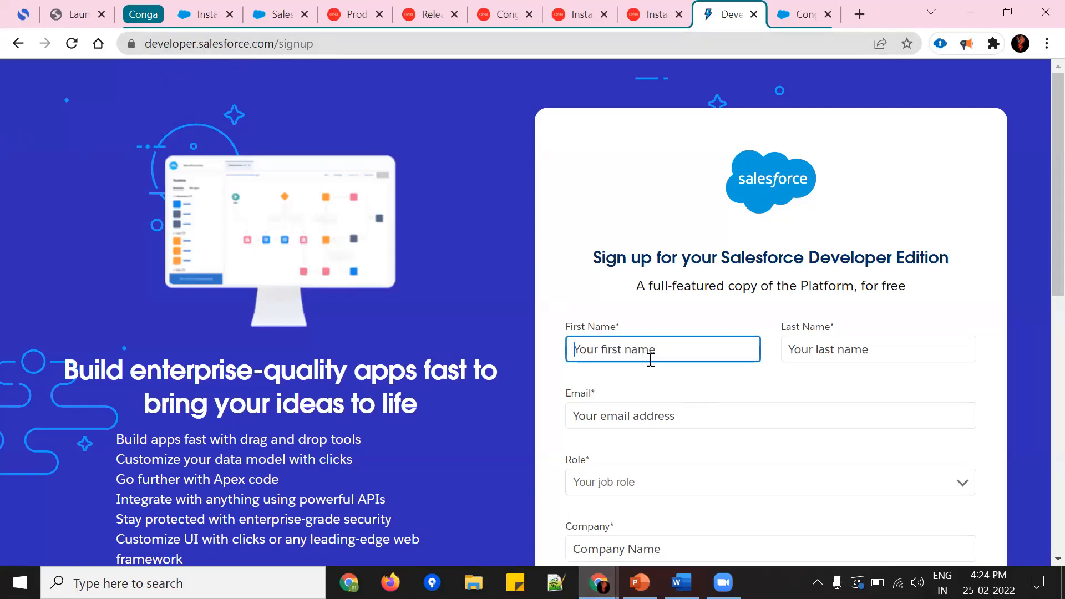
pyautogui.scroll(-3, 710, 471)
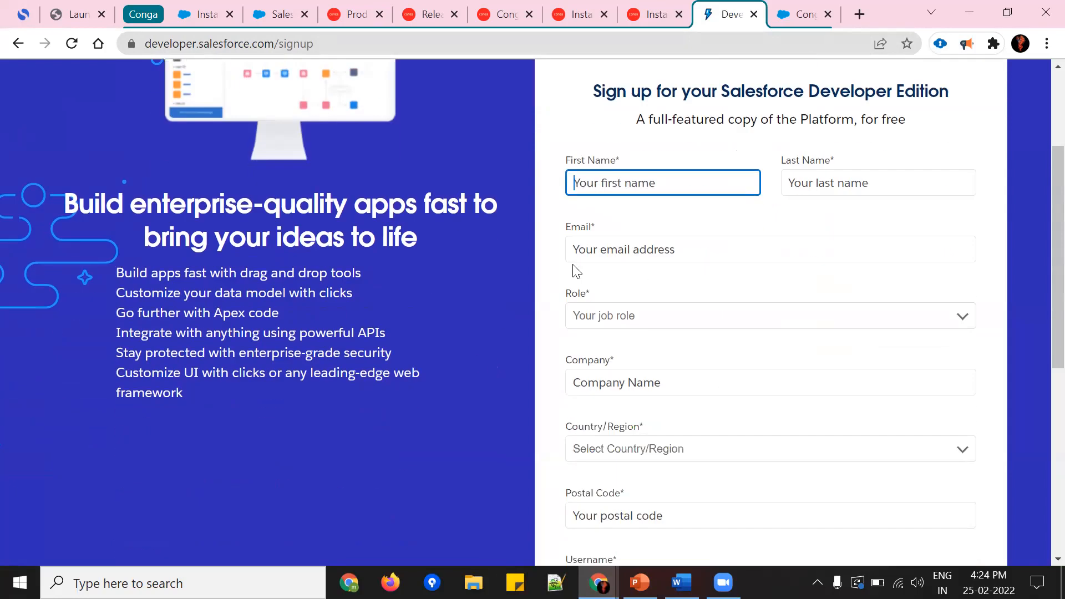
pyautogui.scroll(-3, 762, 369)
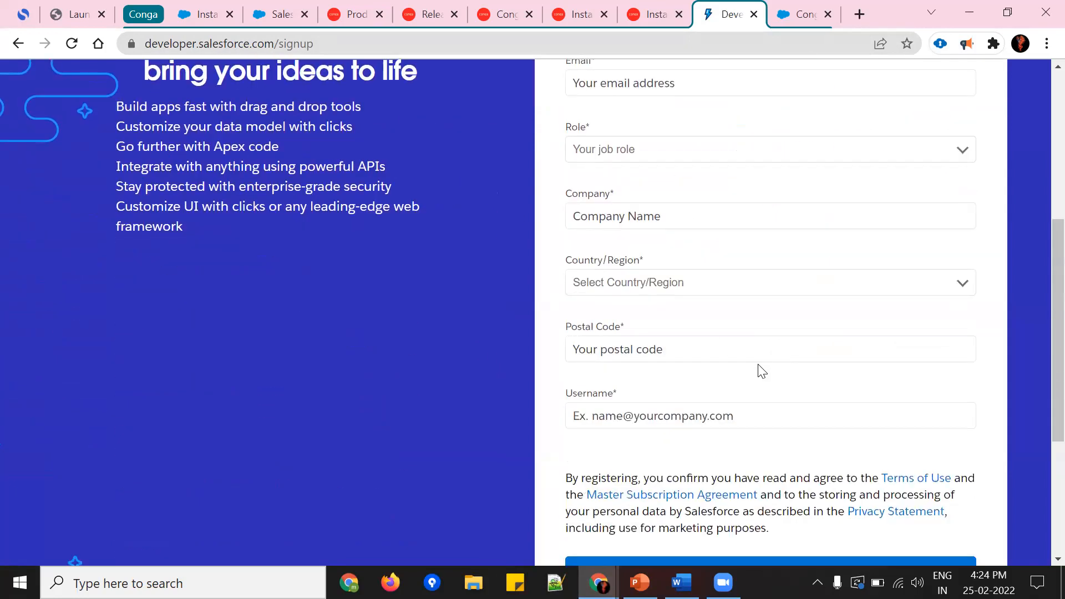
pyautogui.scroll(6, 757, 373)
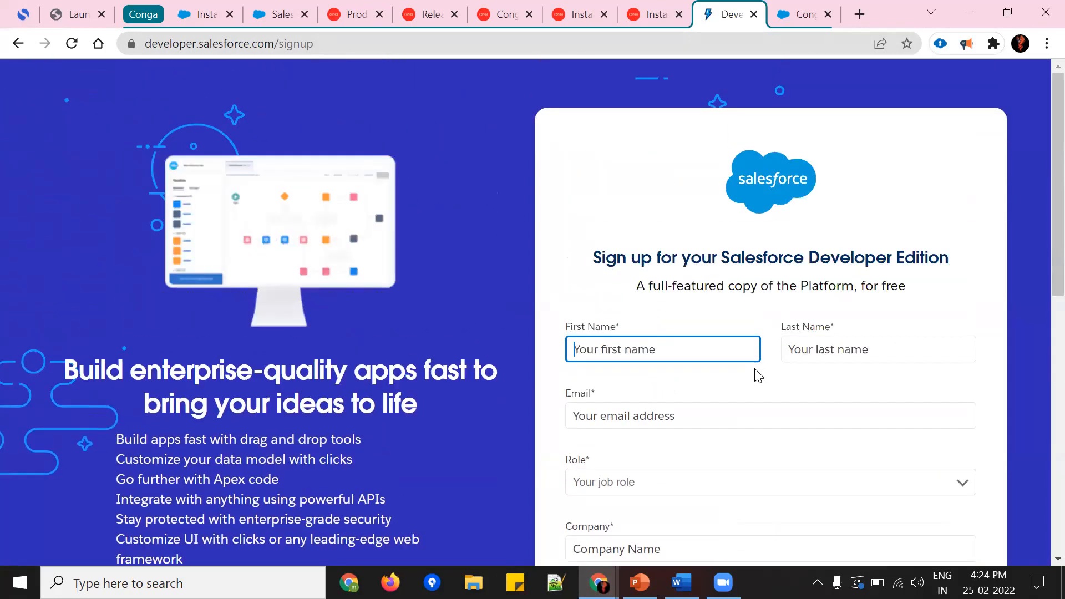
# Step: Restore the browser window to its smaller size and view the Conga Quick Start page in the Salesforce org
pyautogui.doubleClick(899, 10)
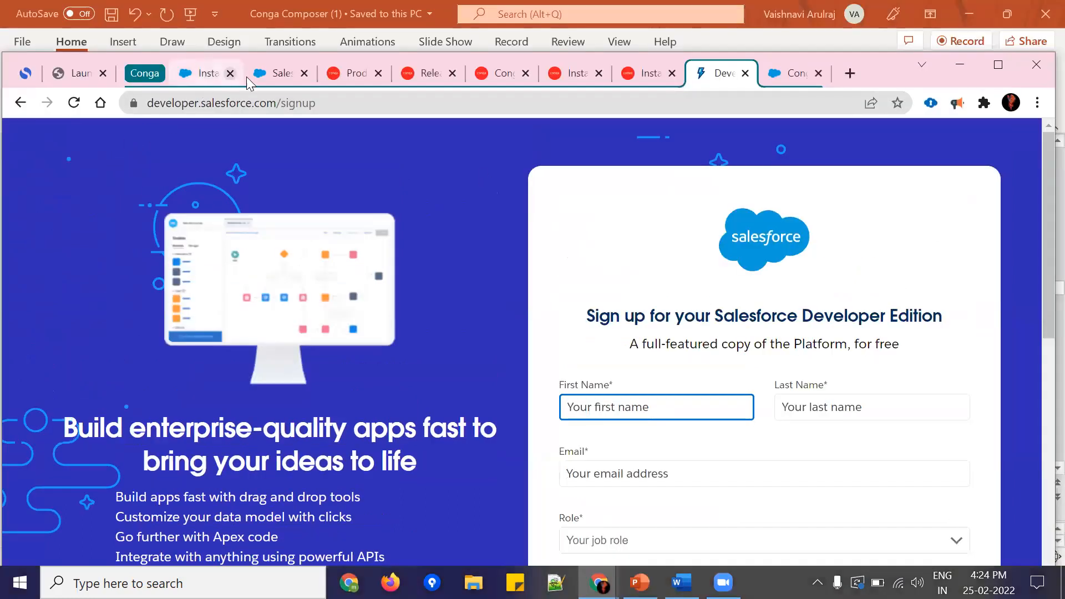
pyautogui.click(277, 77)
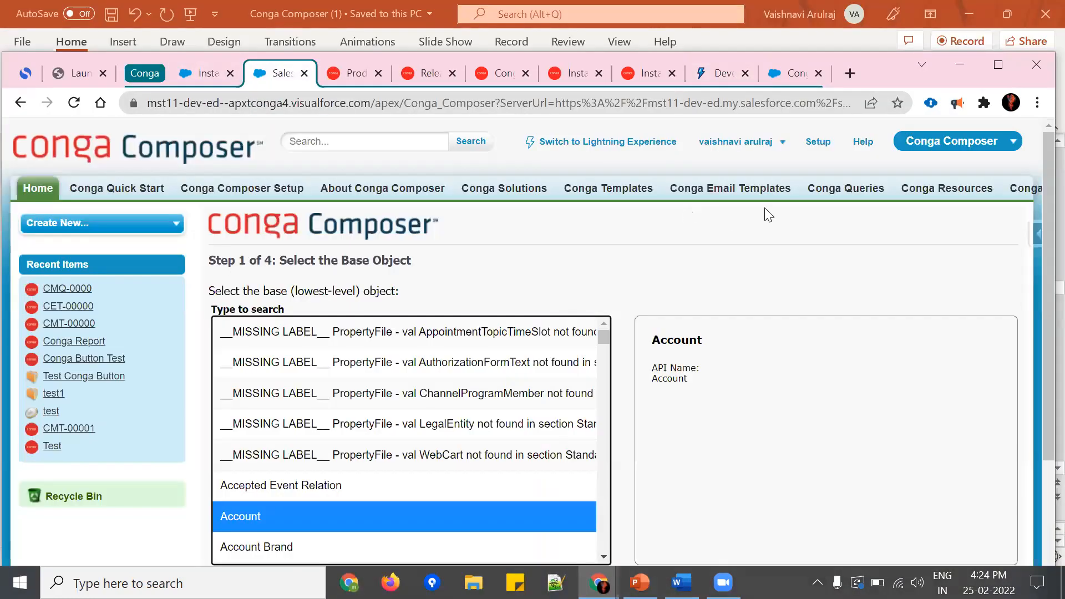
pyautogui.click(777, 76)
pyautogui.click(266, 73)
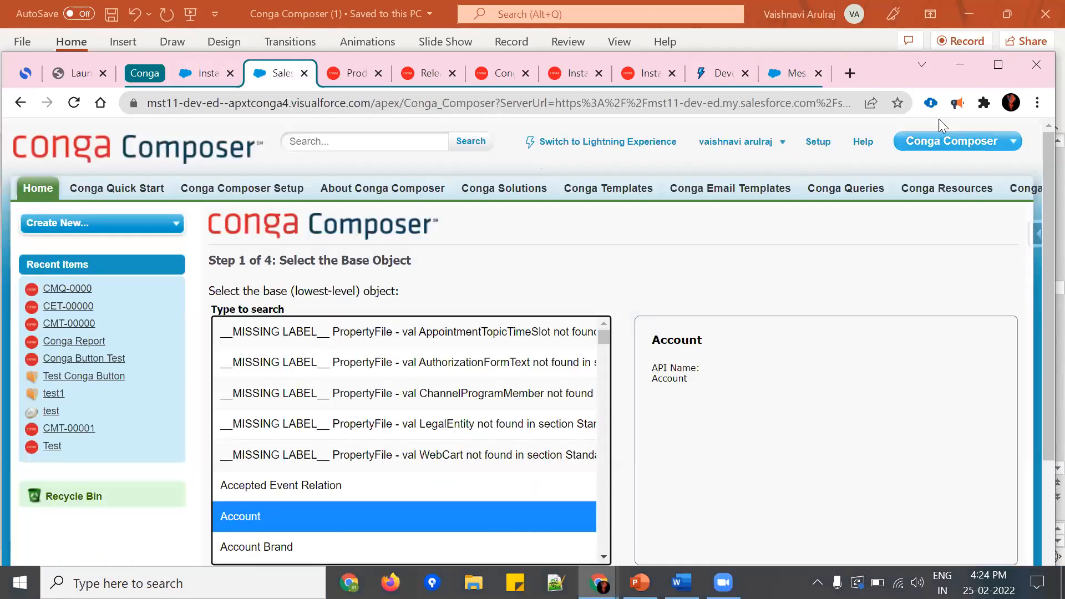
pyautogui.click(951, 140)
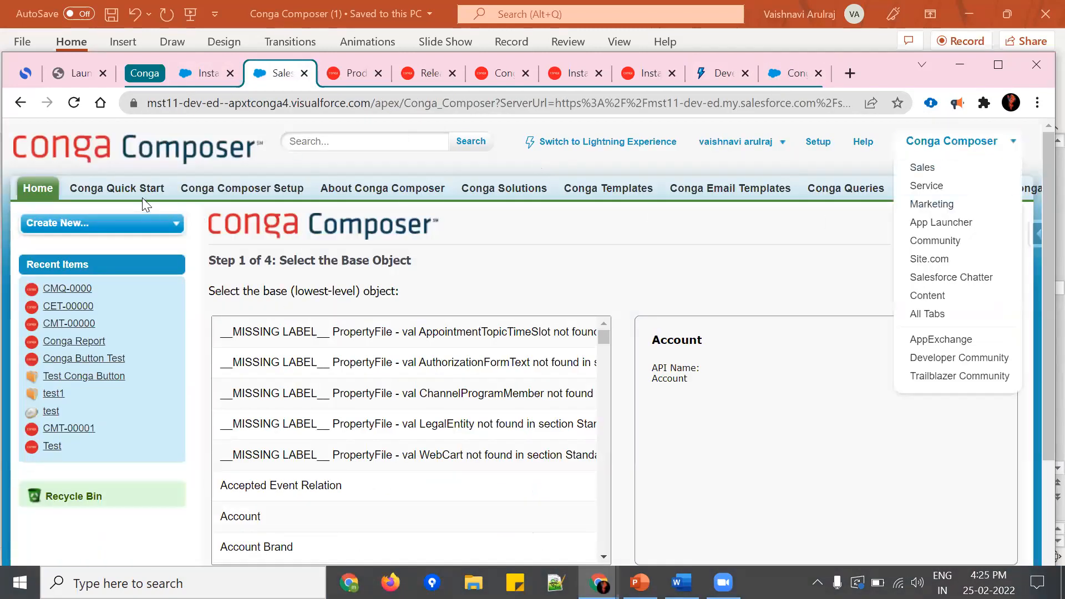
pyautogui.click(115, 189)
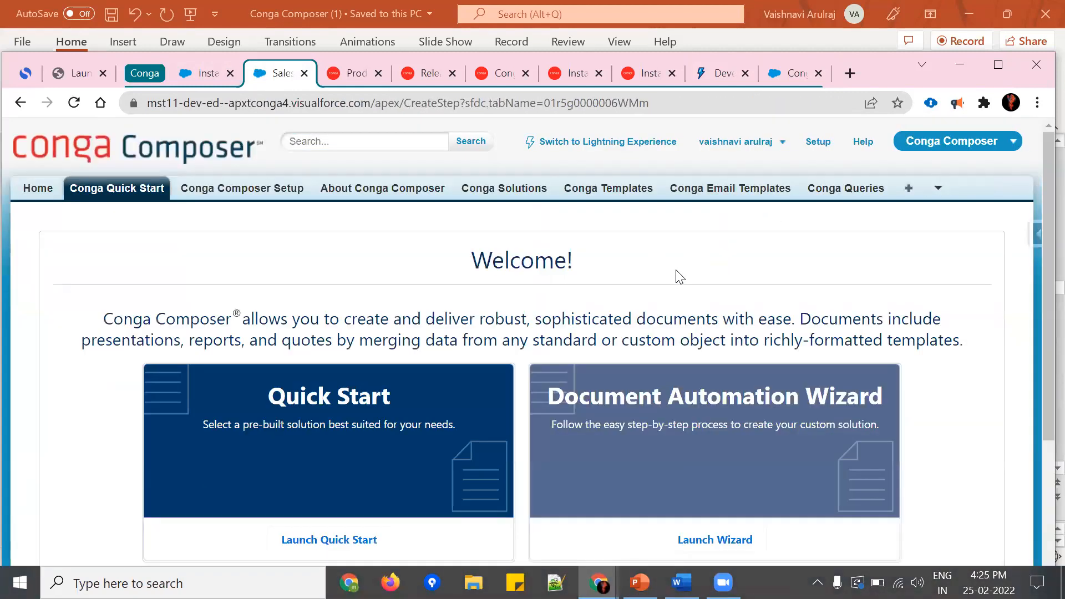
# Step: Open AppExchange from the Salesforce app list, maximise the browser window and show the already open Conga Composer listing
pyautogui.click(944, 147)
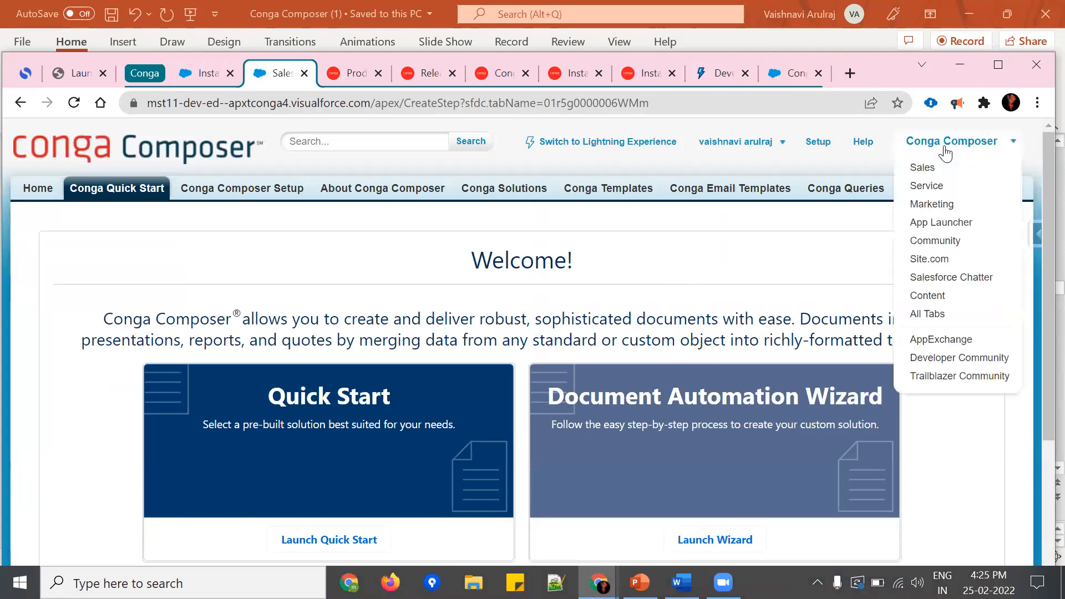
pyautogui.click(935, 343)
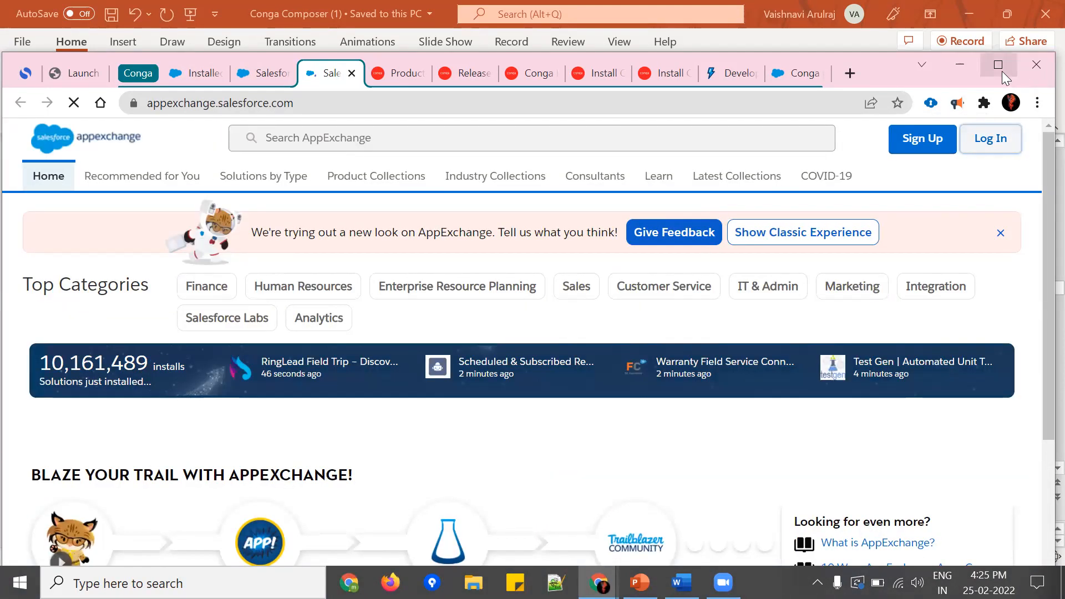
pyautogui.click(800, 79)
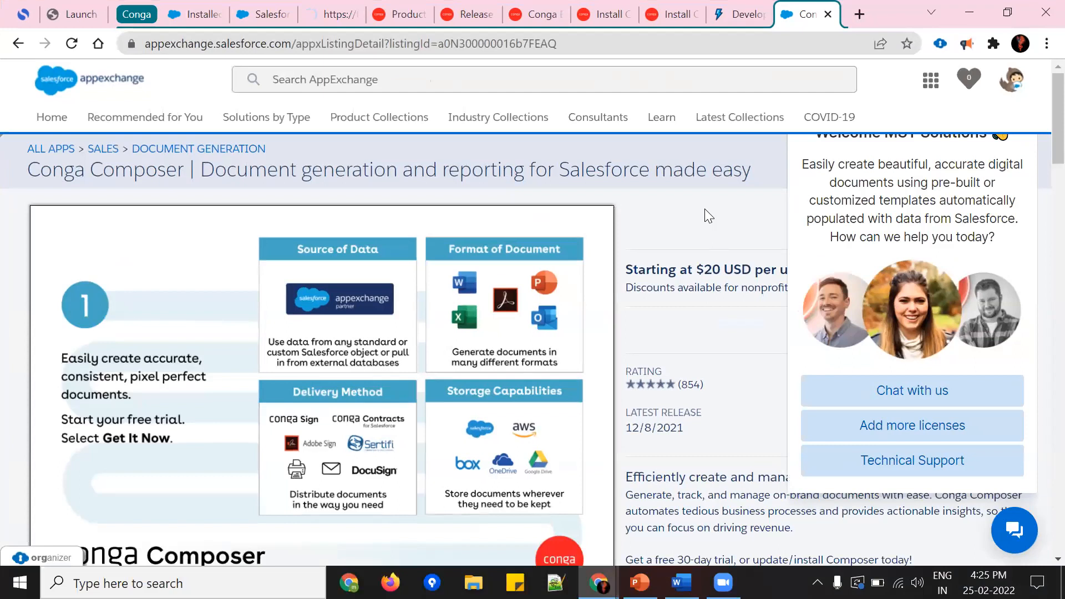
pyautogui.click(304, 75)
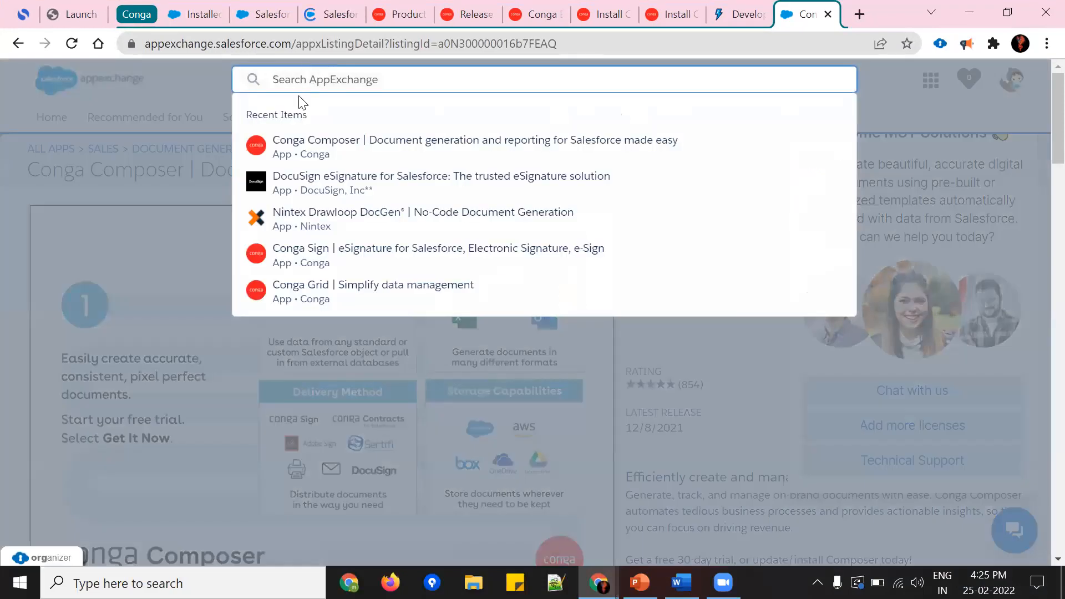
pyautogui.click(145, 176)
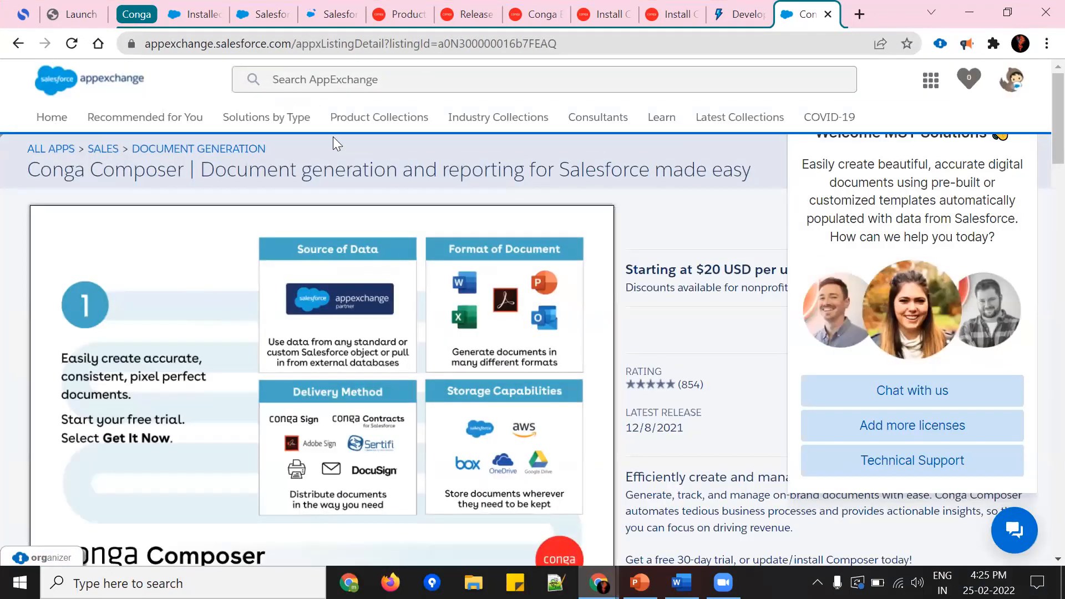
# Step: Dismiss the Conga chat window and review the highlights and description of the Conga Composer listing
pyautogui.click(1013, 529)
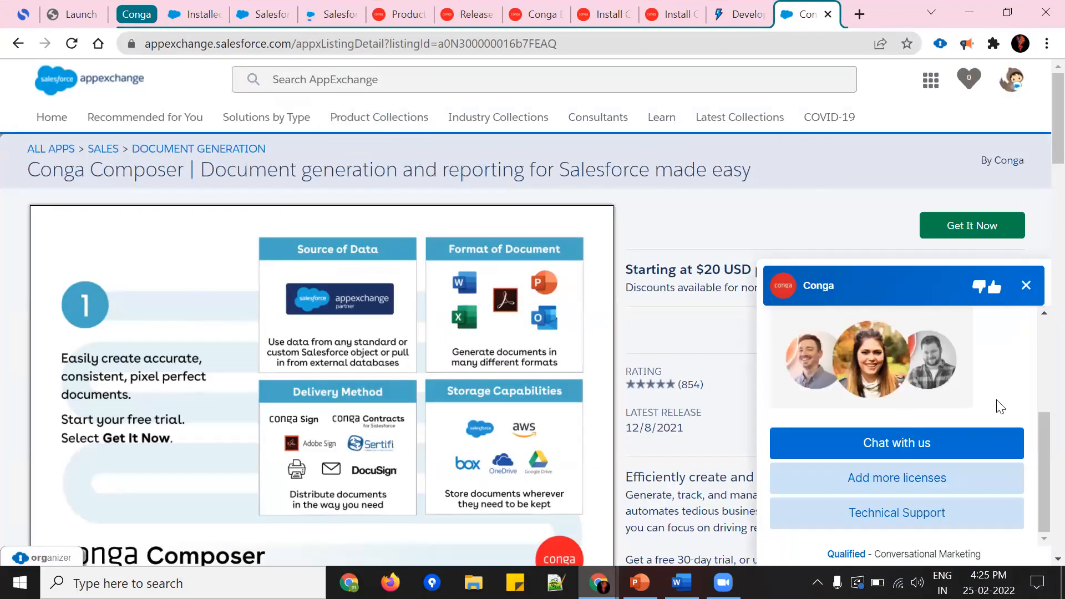
pyautogui.click(1025, 285)
pyautogui.scroll(-7, 730, 255)
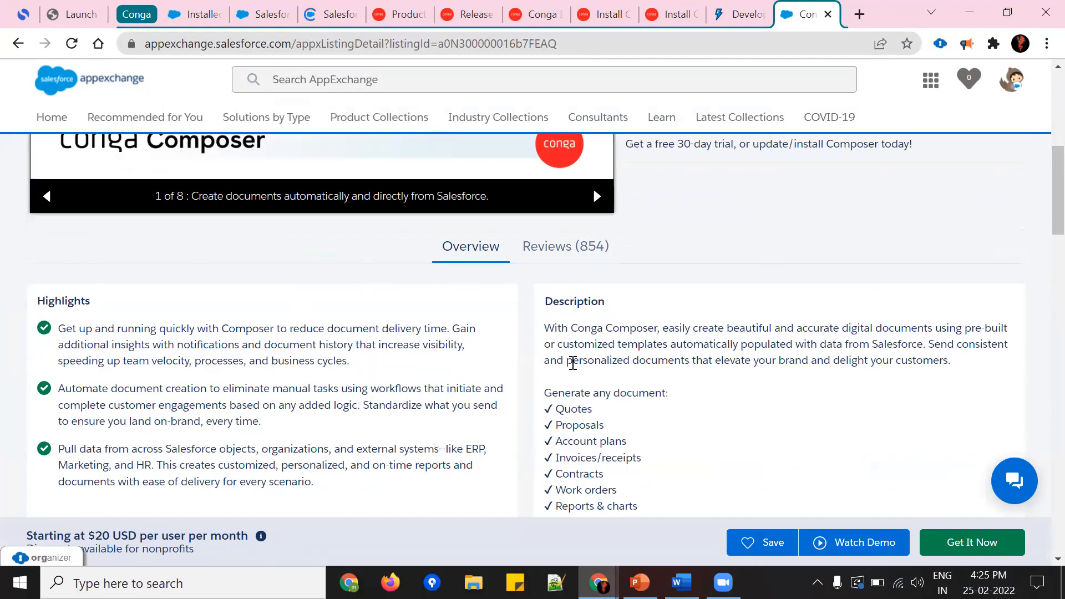
pyautogui.scroll(-3, 824, 399)
pyautogui.scroll(10, 825, 399)
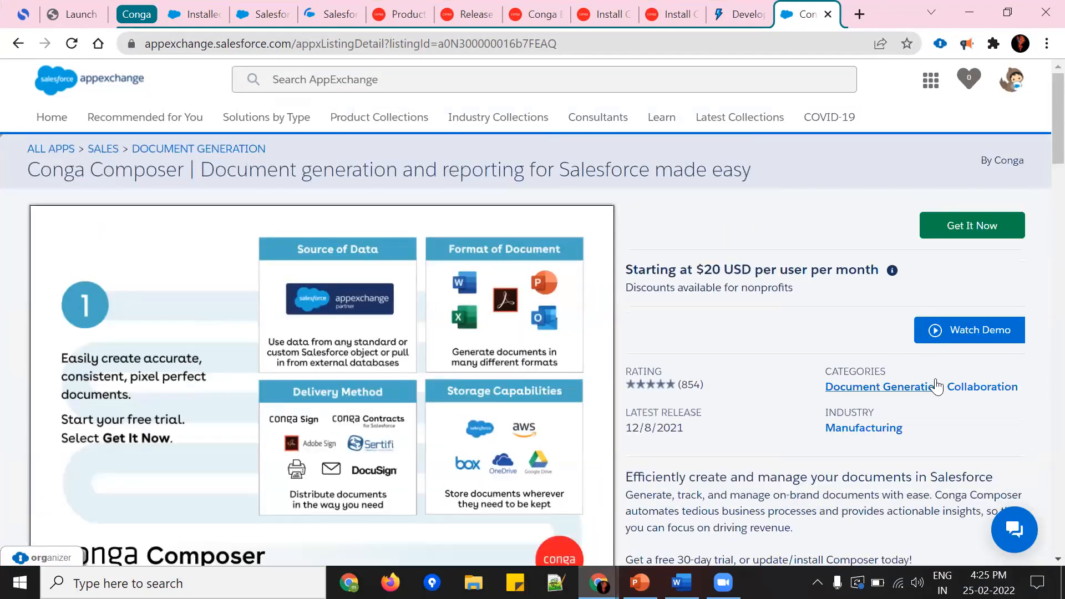
# Step: Try to start getting the Conga Composer app from its AppExchange listing
pyautogui.click(964, 227)
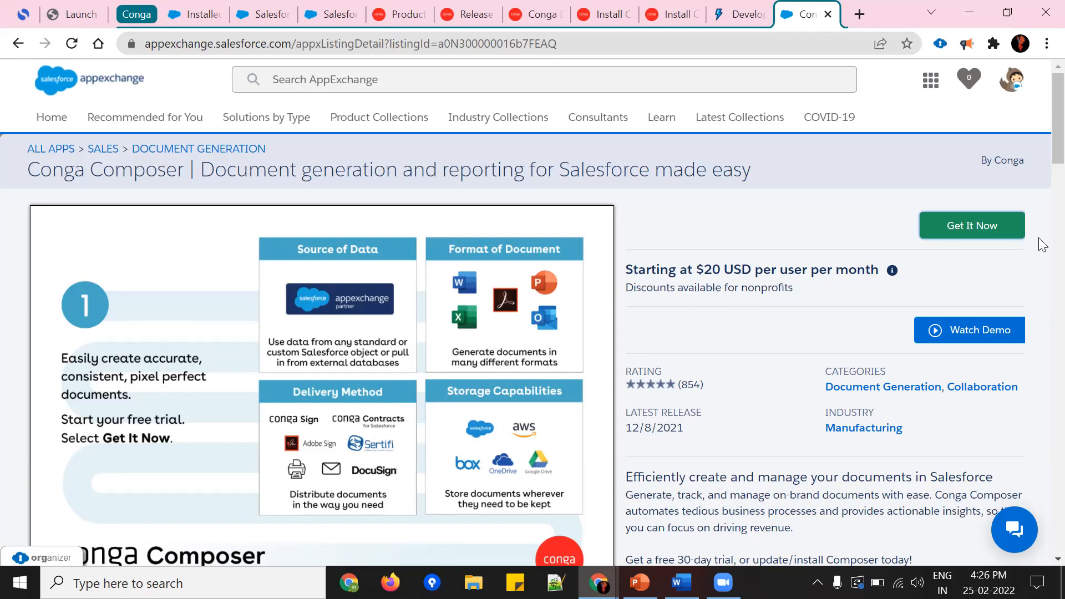
pyautogui.click(974, 232)
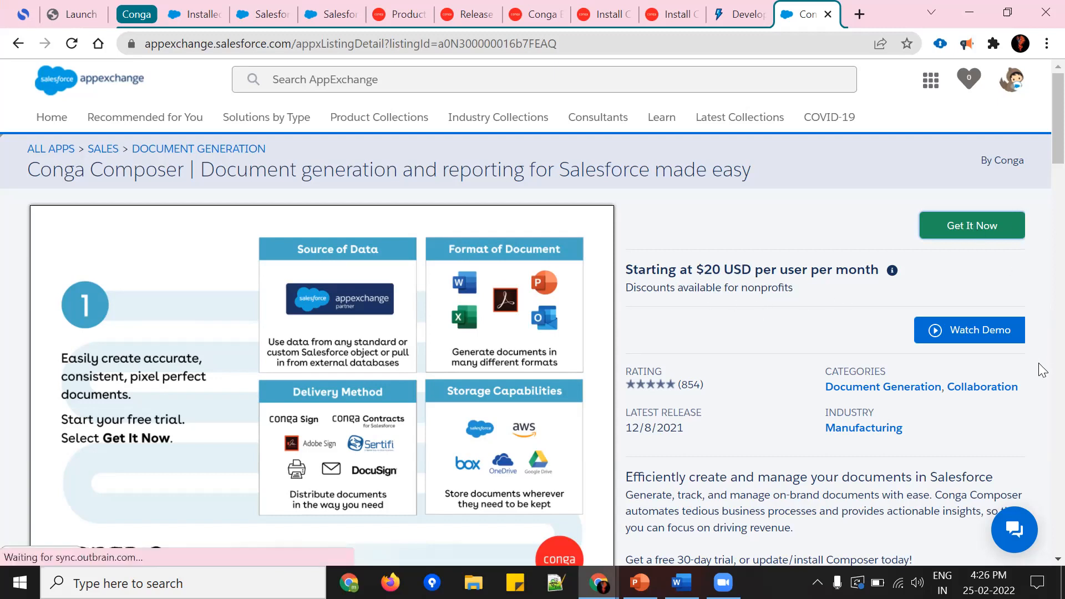
pyautogui.scroll(-6, 1039, 368)
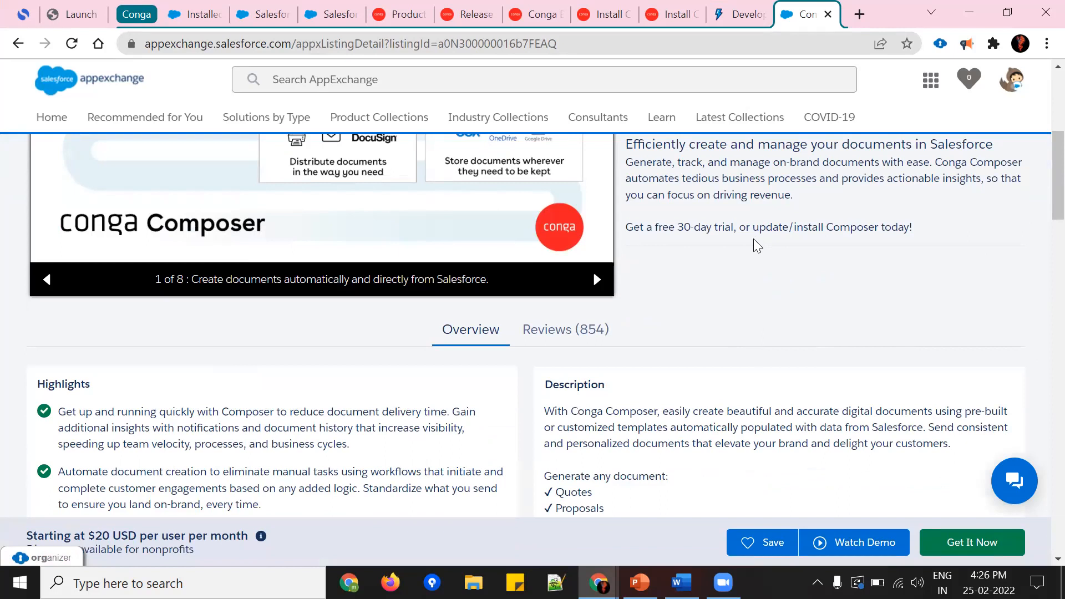
pyautogui.scroll(3, 861, 308)
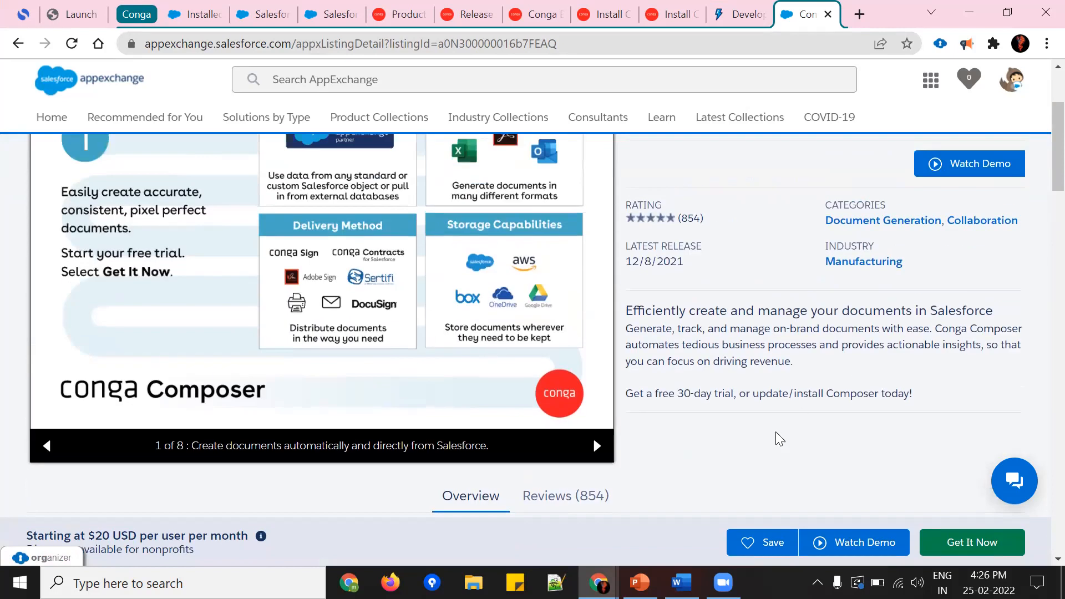
pyautogui.scroll(3, 838, 391)
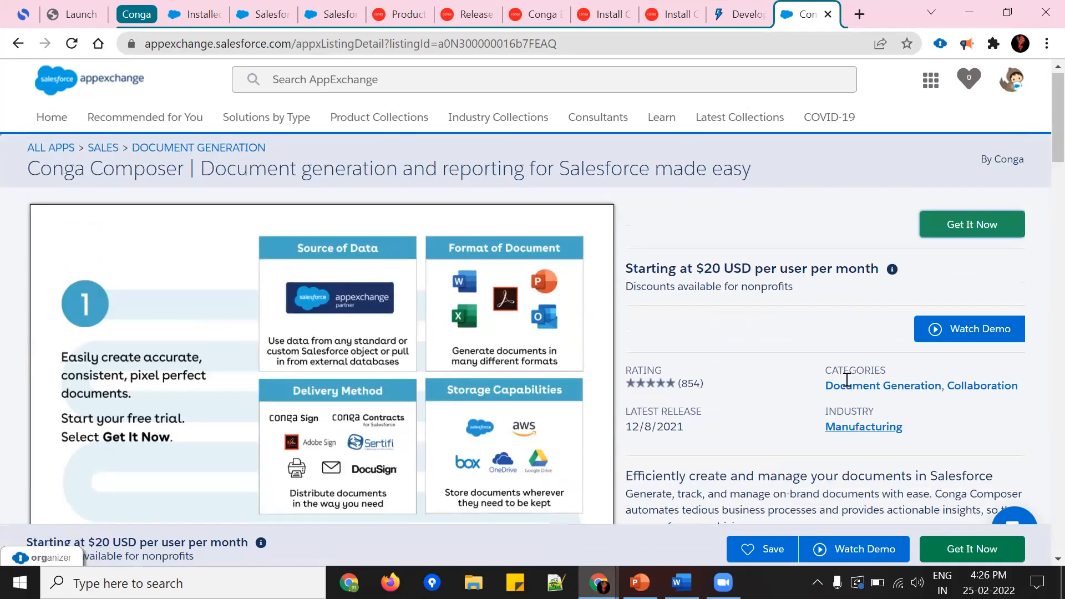
pyautogui.click(975, 231)
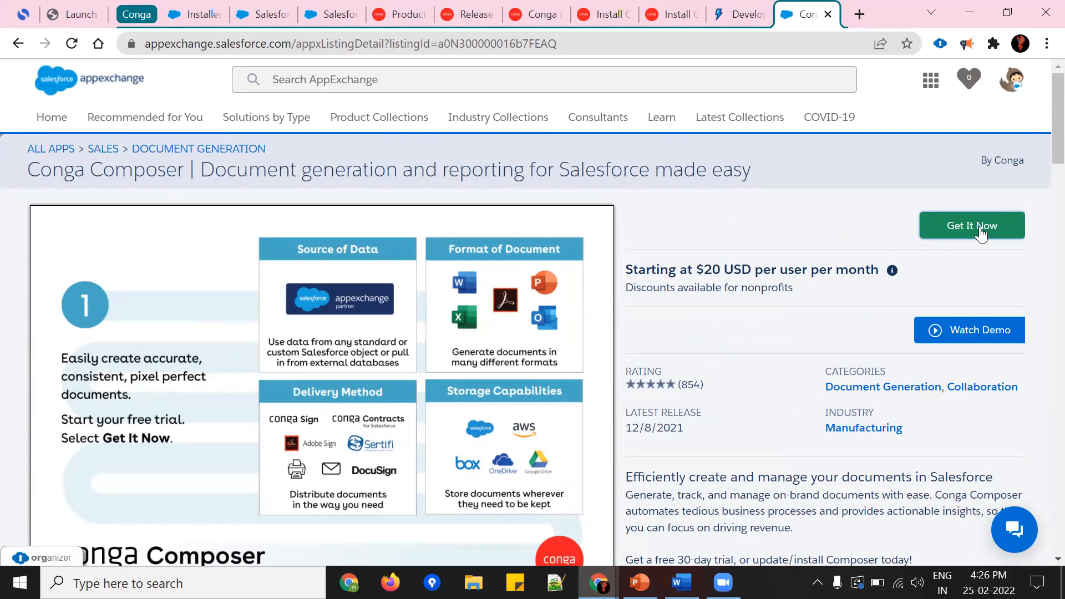
# Step: Restore the smaller browser window, check the org's Installed Packages page and return to the Conga Composer listing
pyautogui.click(1007, 14)
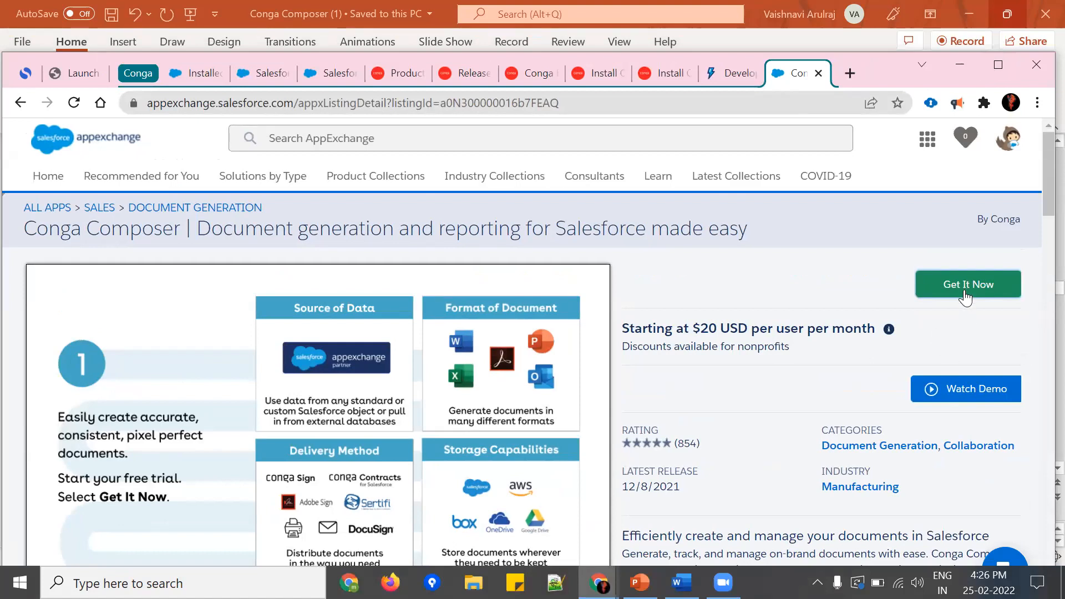
pyautogui.click(201, 78)
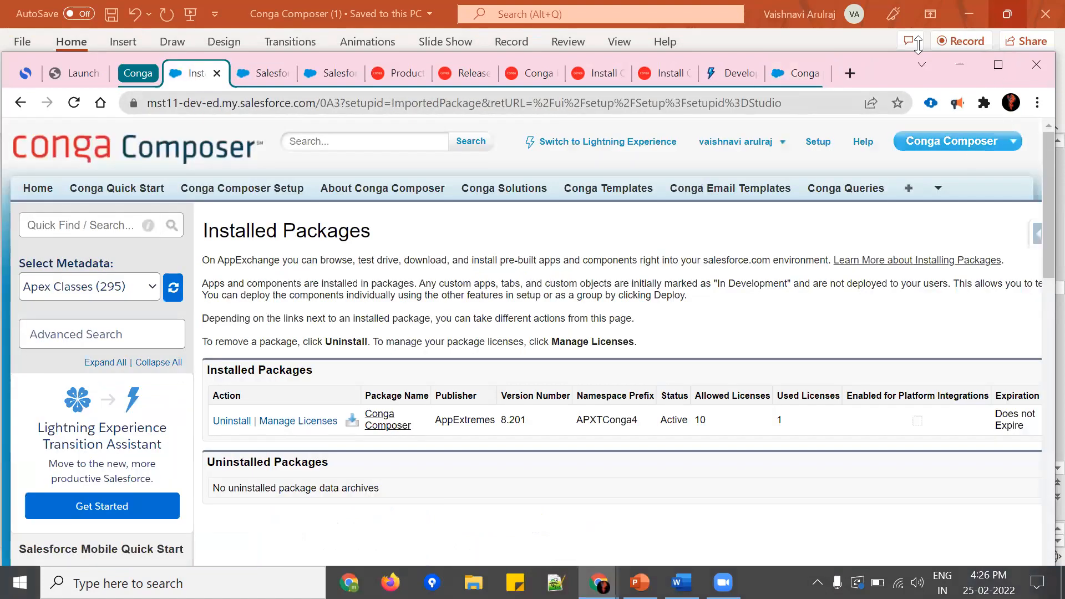
pyautogui.click(780, 81)
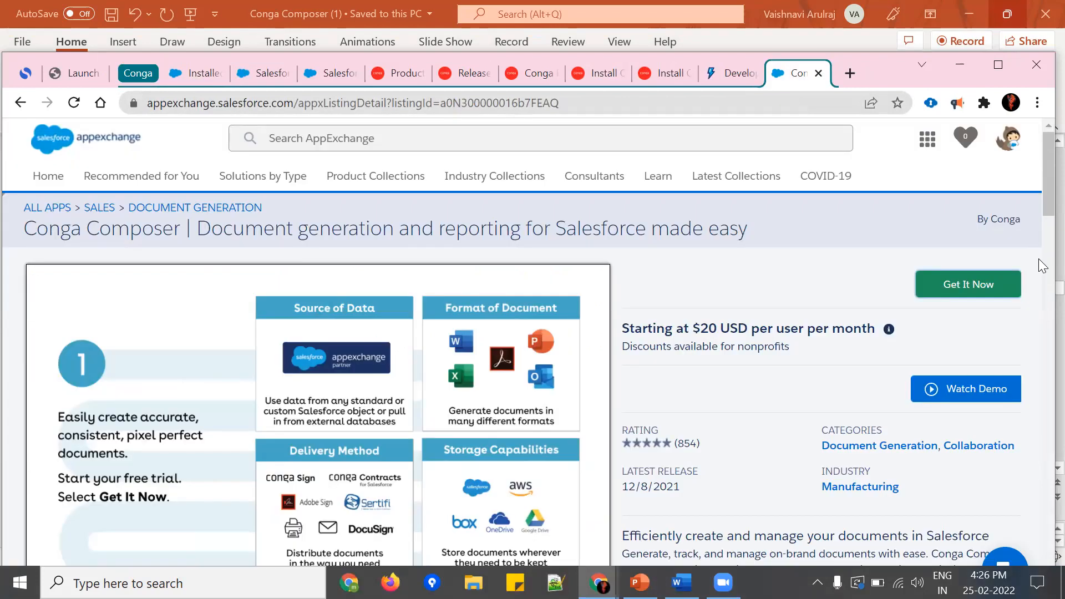
# Step: Maximise the browser window and start getting Conga Composer from its AppExchange listing
pyautogui.click(981, 285)
pyautogui.click(997, 65)
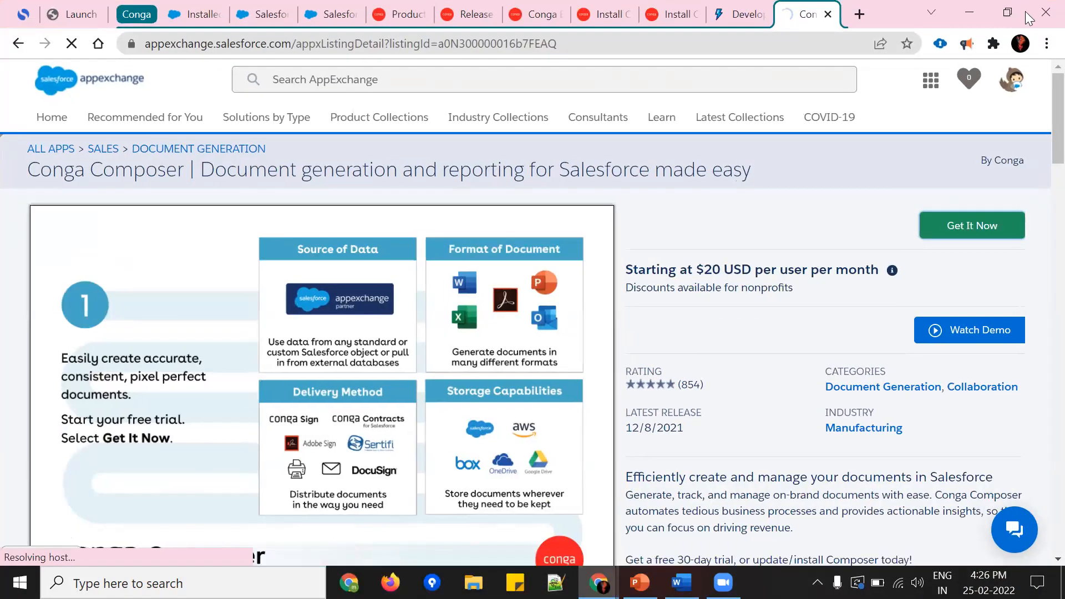
pyautogui.scroll(-6, 653, 371)
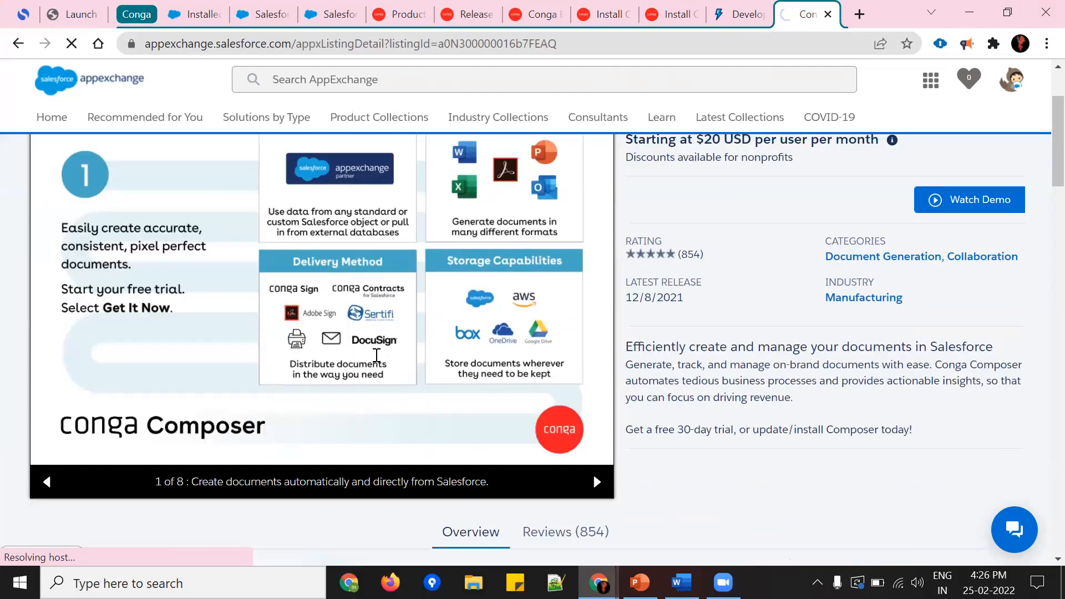
pyautogui.scroll(6, 713, 385)
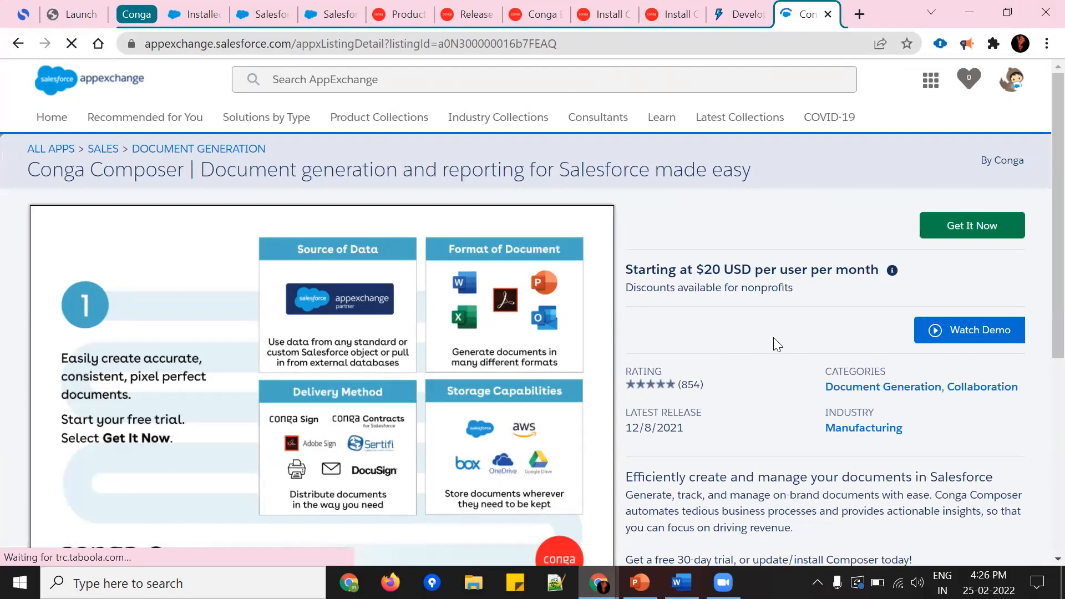
pyautogui.click(954, 235)
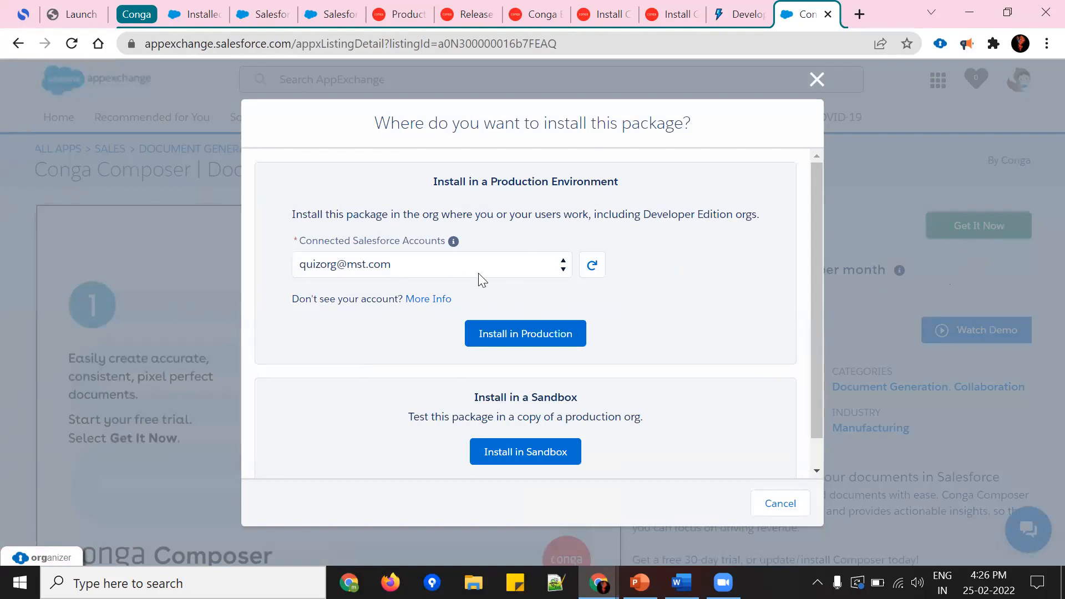
# Step: Select the user's mstsolutions.com login as the connected Salesforce account and choose to install the package in production
pyautogui.click(500, 273)
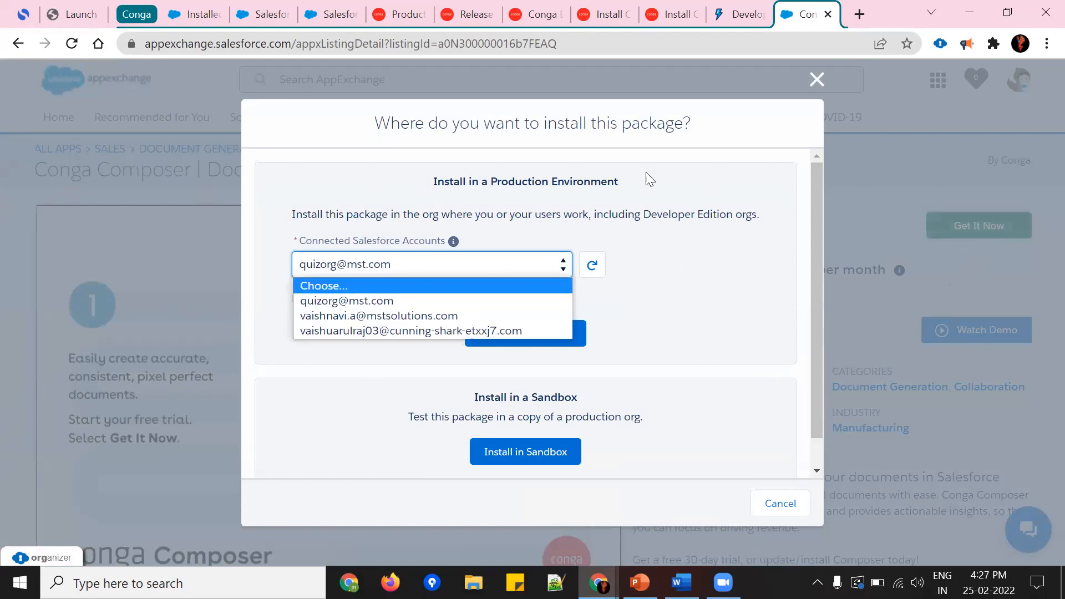
pyautogui.click(681, 280)
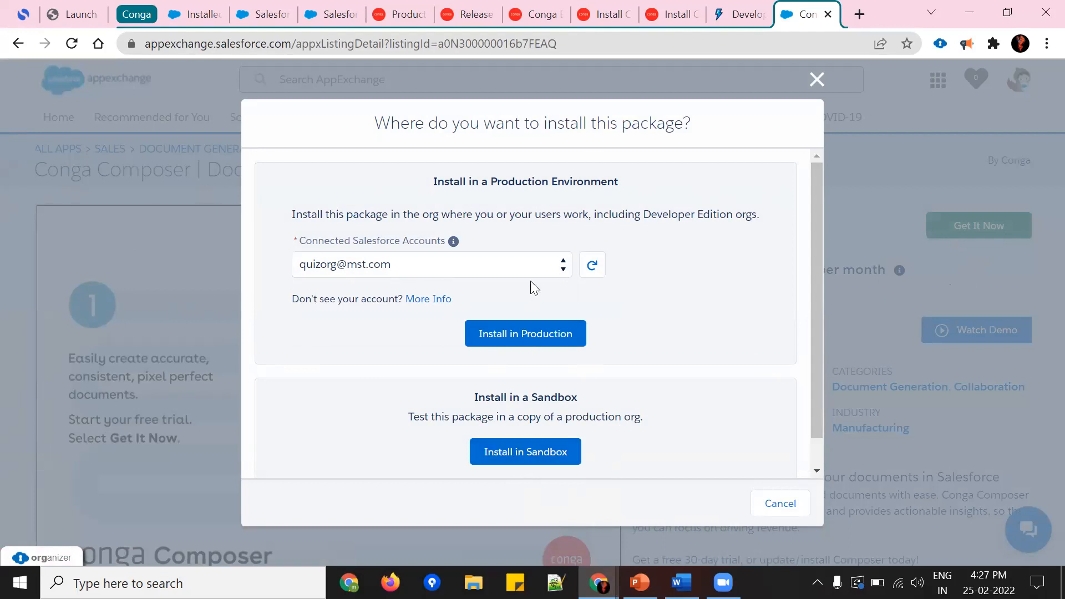
pyautogui.click(497, 266)
pyautogui.click(450, 316)
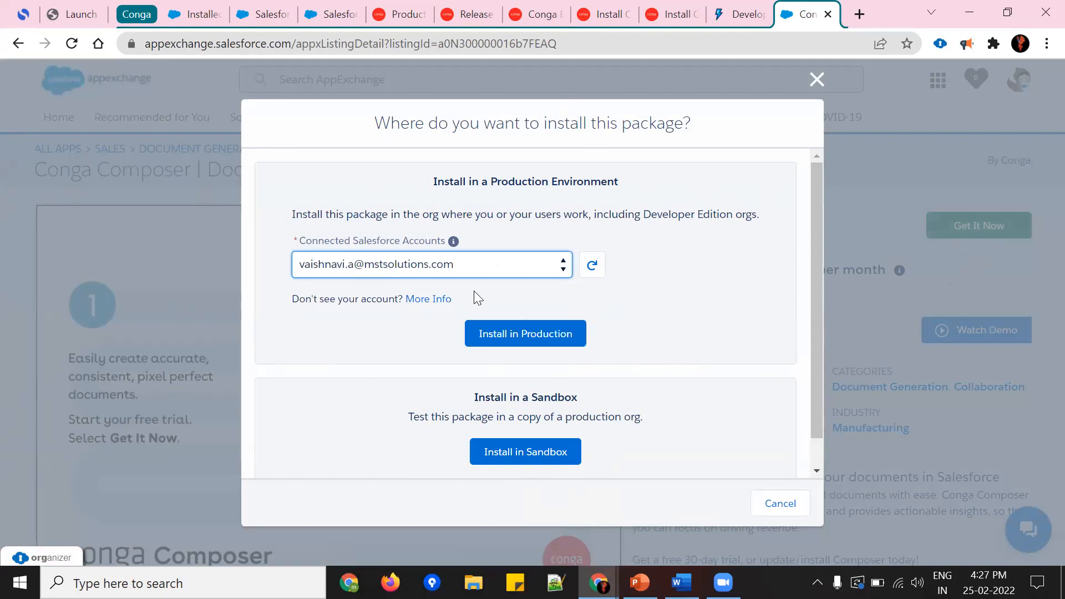
pyautogui.click(490, 332)
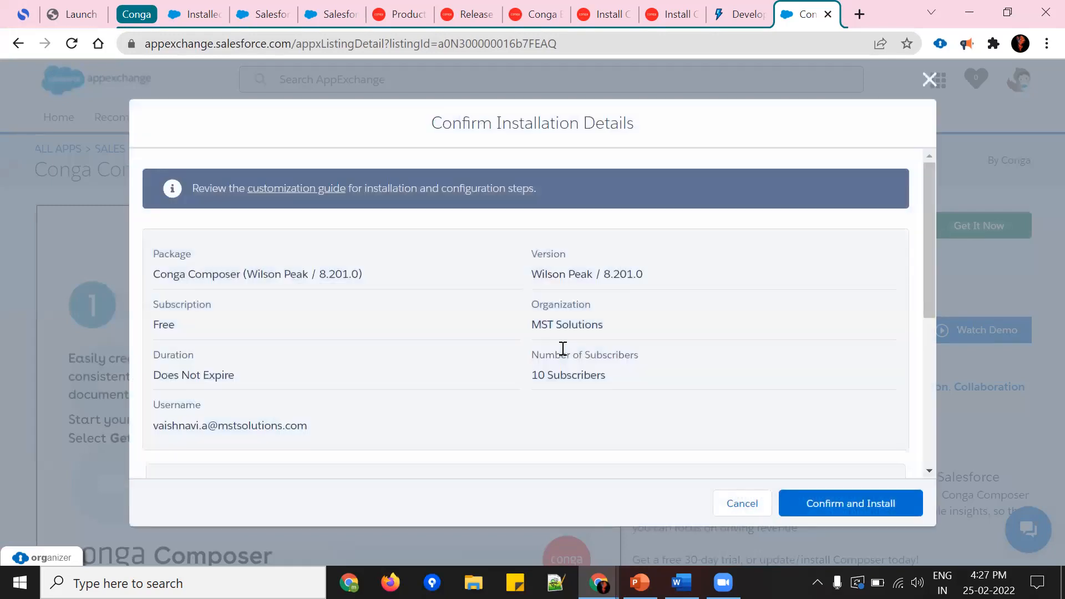
# Step: Review the installation details, agree to the terms and conditions, and confirm the Conga Composer installation
pyautogui.scroll(-3, 499, 318)
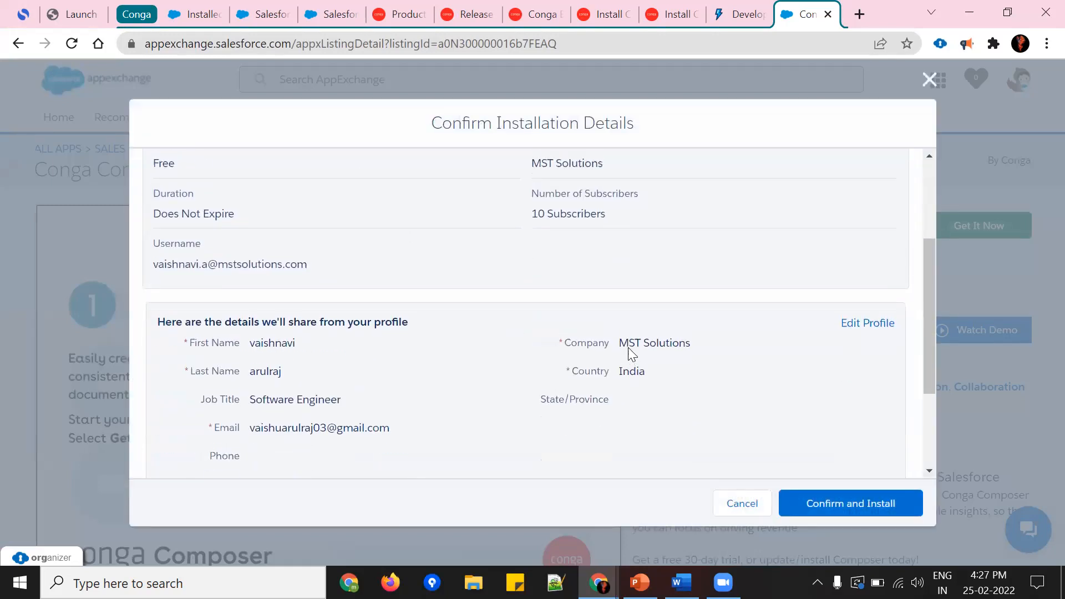
pyautogui.scroll(3, 627, 351)
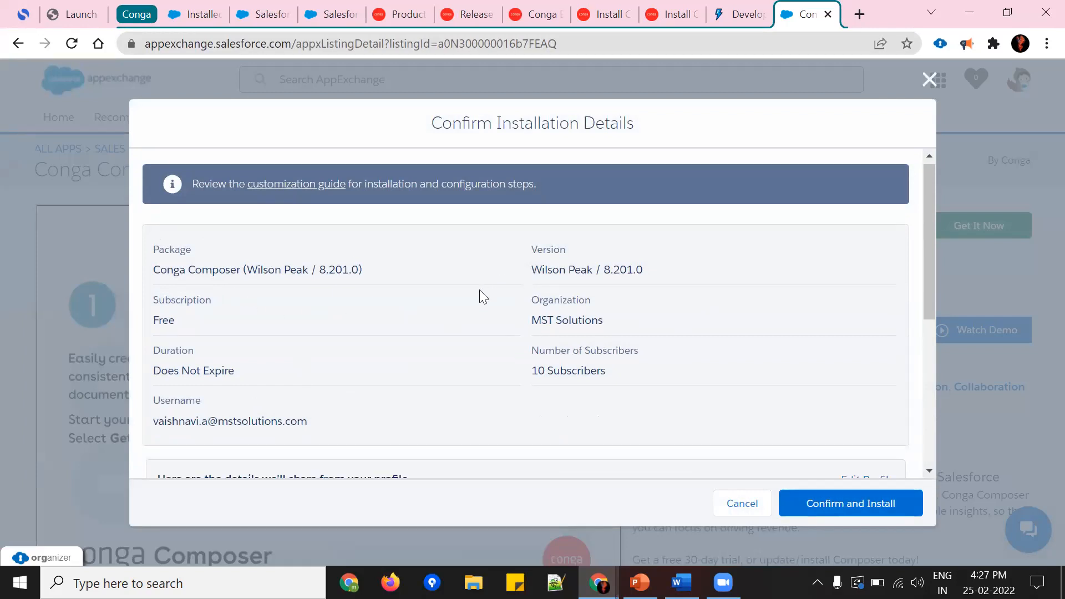
pyautogui.scroll(-5, 479, 290)
pyautogui.click(399, 358)
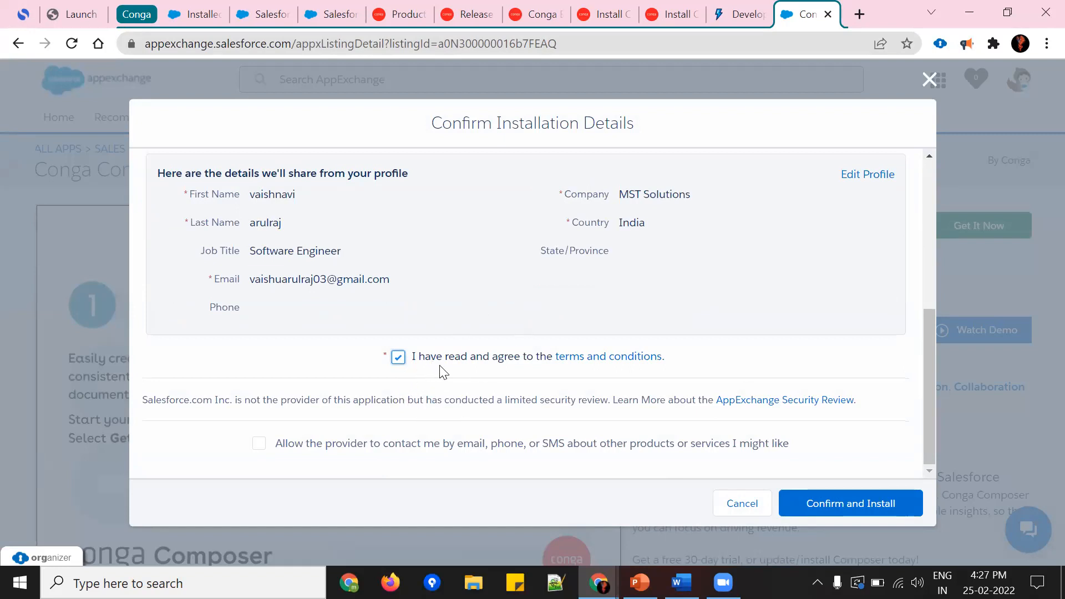
pyautogui.click(859, 510)
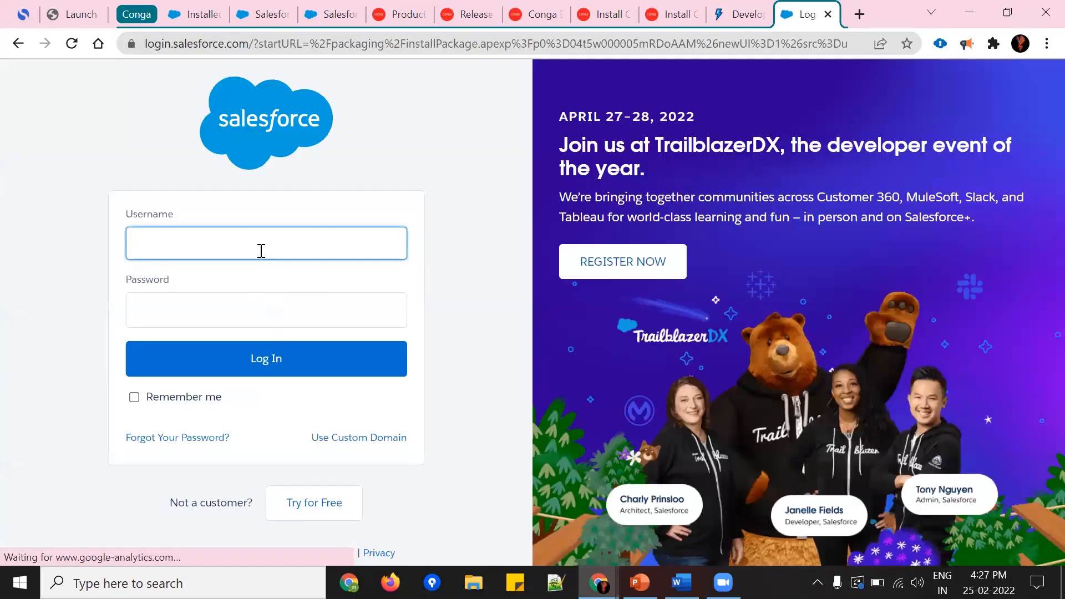
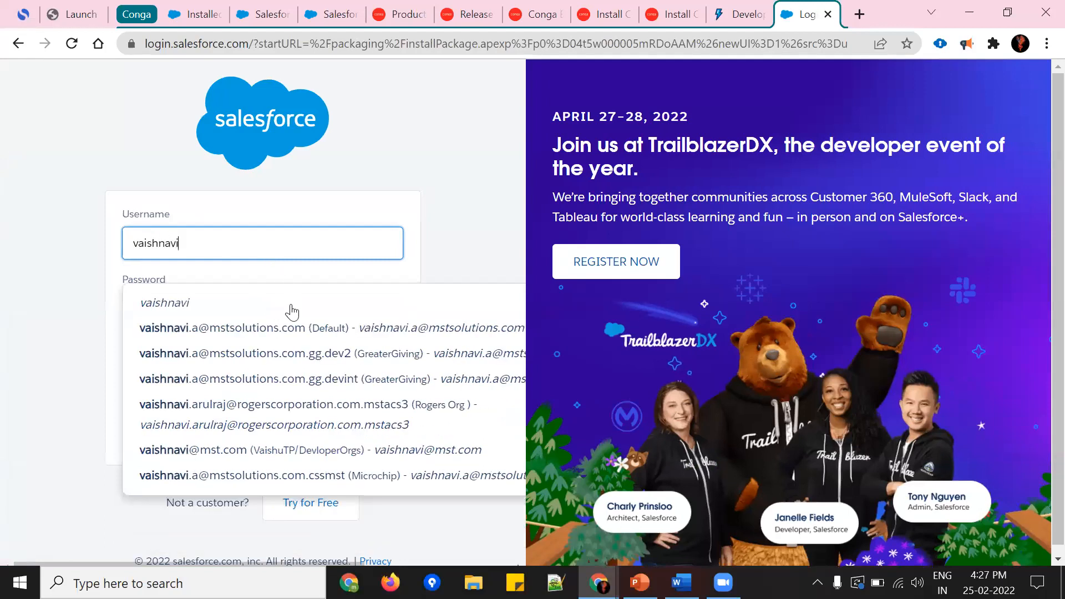
# Step: Log in to Salesforce by filling in the saved username and password of the mstsolutions.com account
pyautogui.click(296, 336)
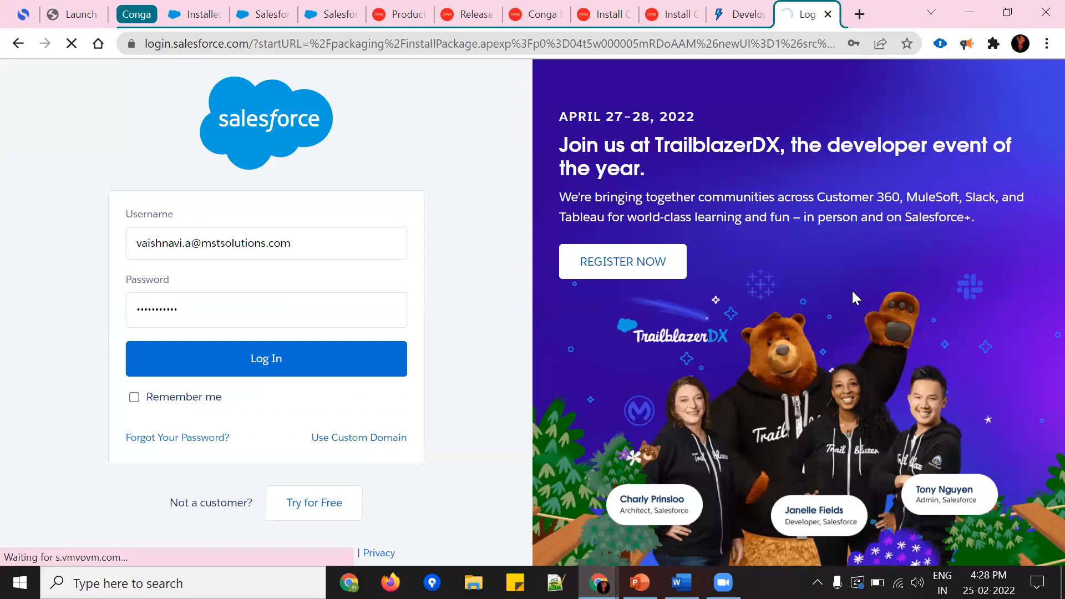
pyautogui.click(225, 358)
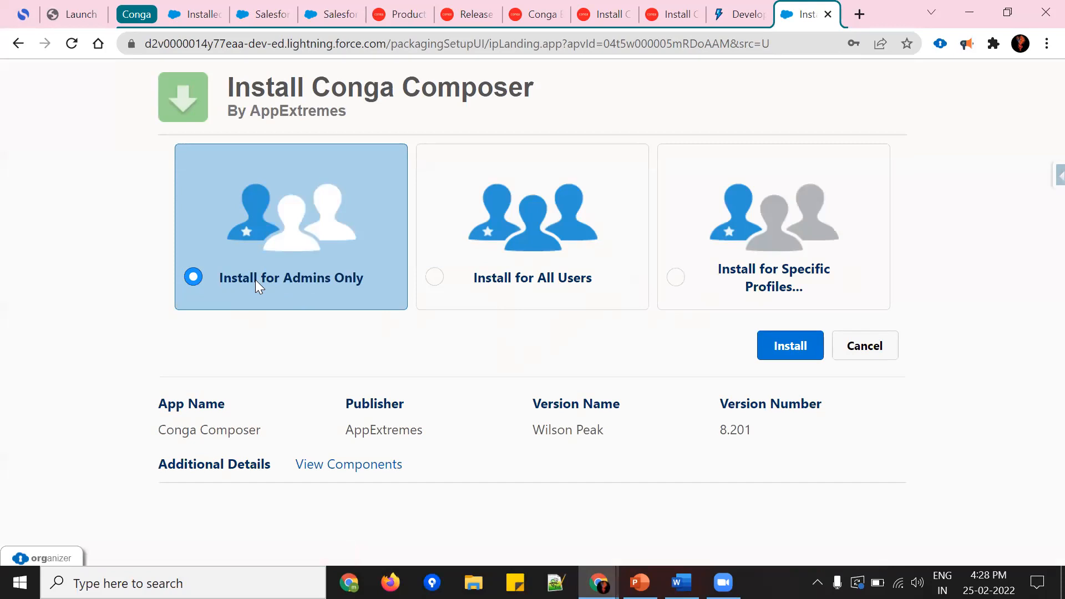
# Step: Set the Conga Composer package to Install for Admins Only and start the installation
pyautogui.click(540, 283)
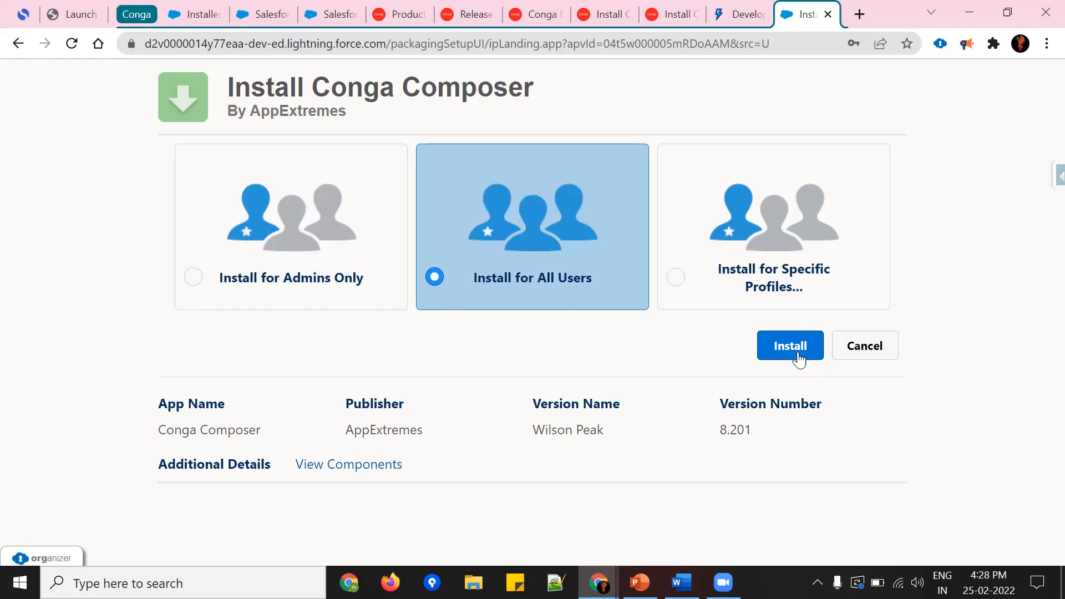
pyautogui.click(259, 278)
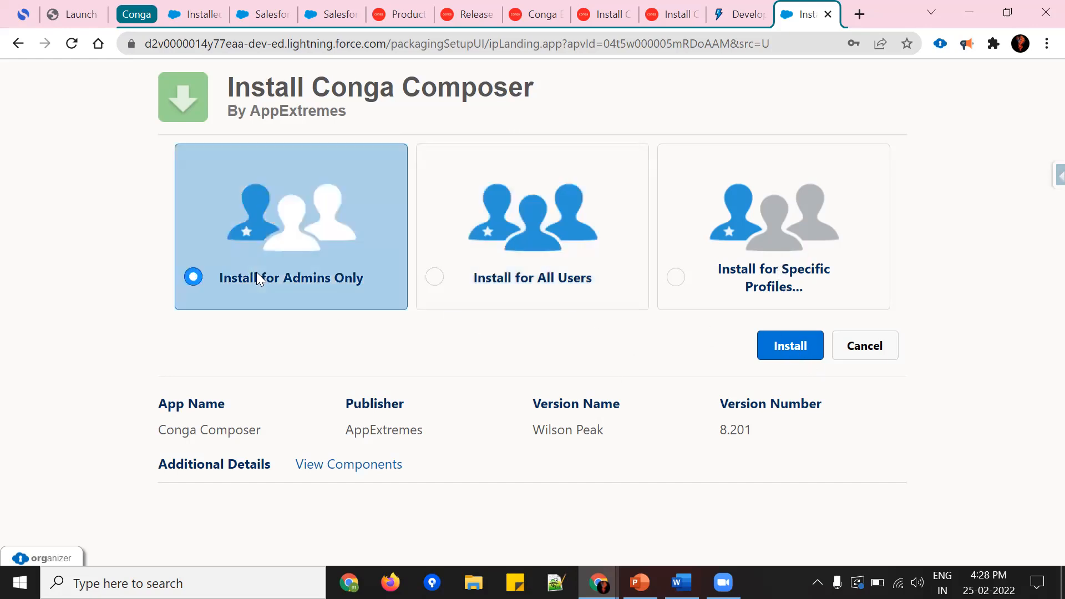
pyautogui.click(768, 355)
# Step: Review the listed third-party websites, grant access to them and continue the installation
pyautogui.scroll(-5, 527, 314)
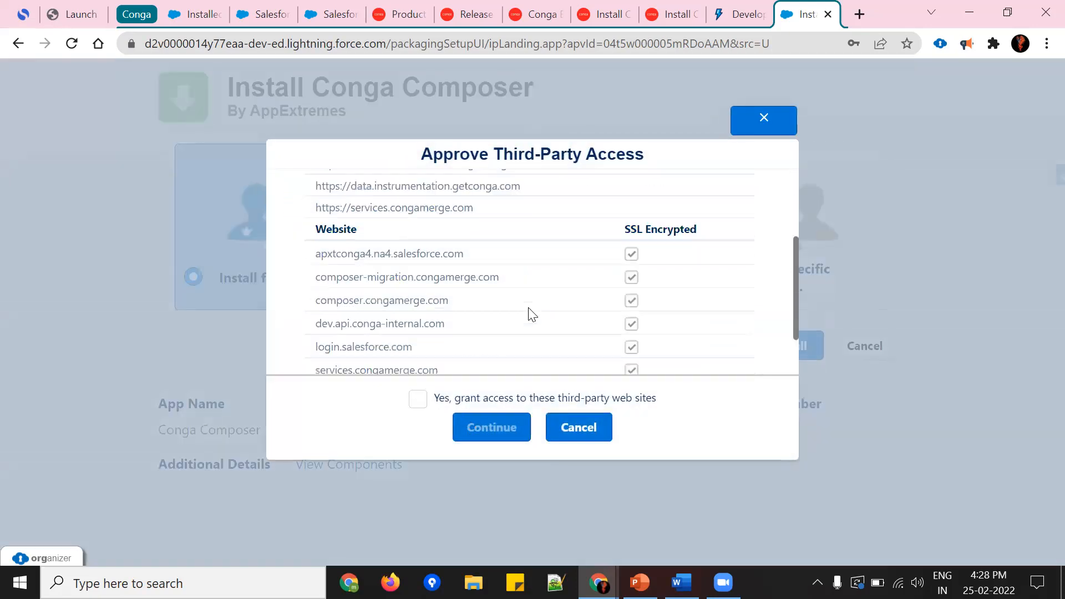
pyautogui.scroll(5, 522, 310)
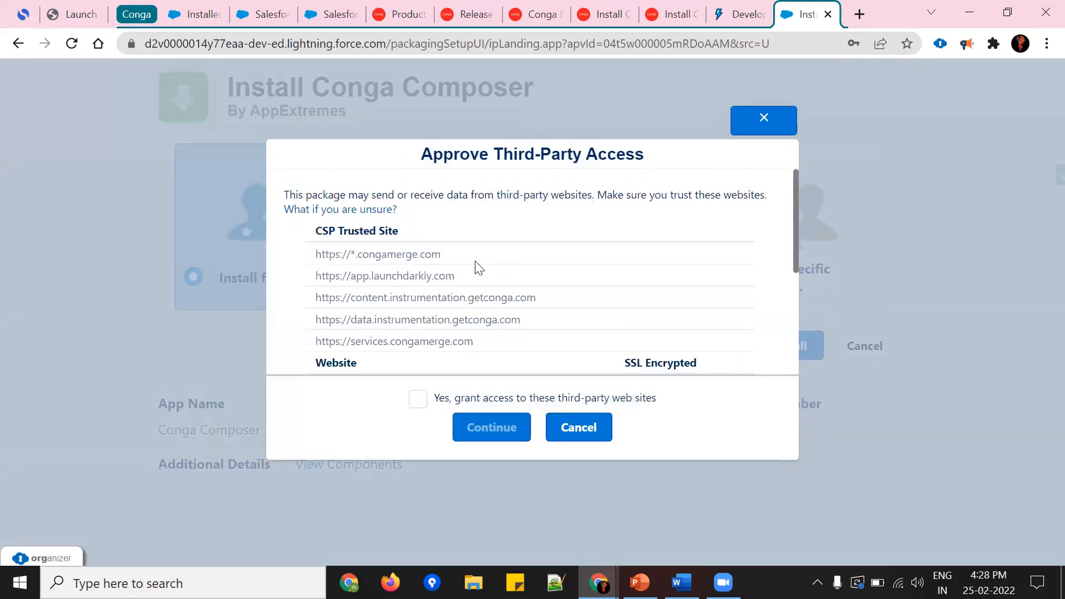
pyautogui.scroll(-3, 556, 290)
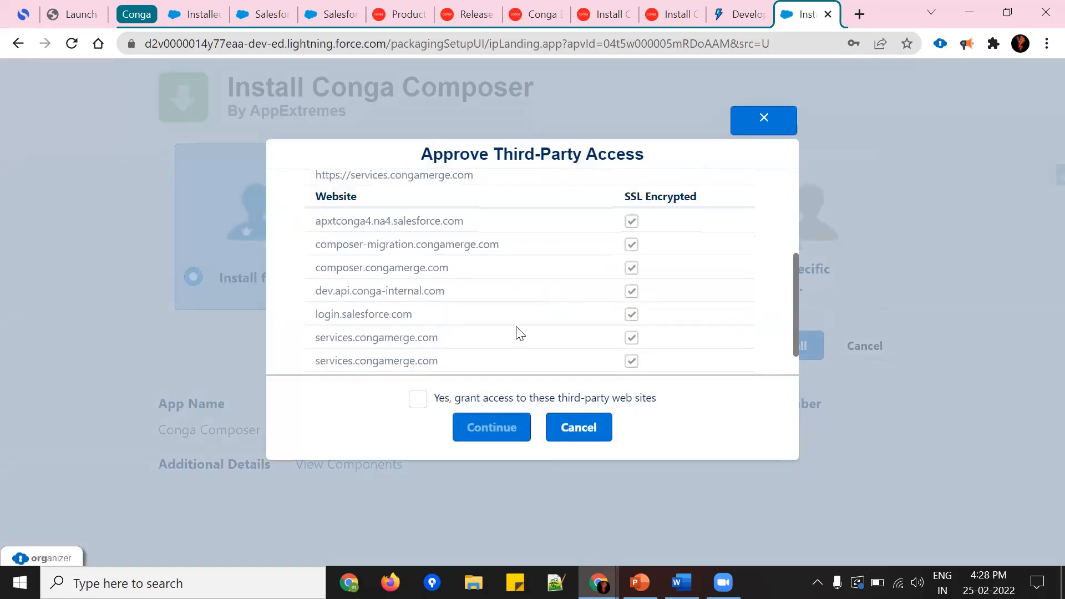
pyautogui.click(417, 397)
pyautogui.click(492, 428)
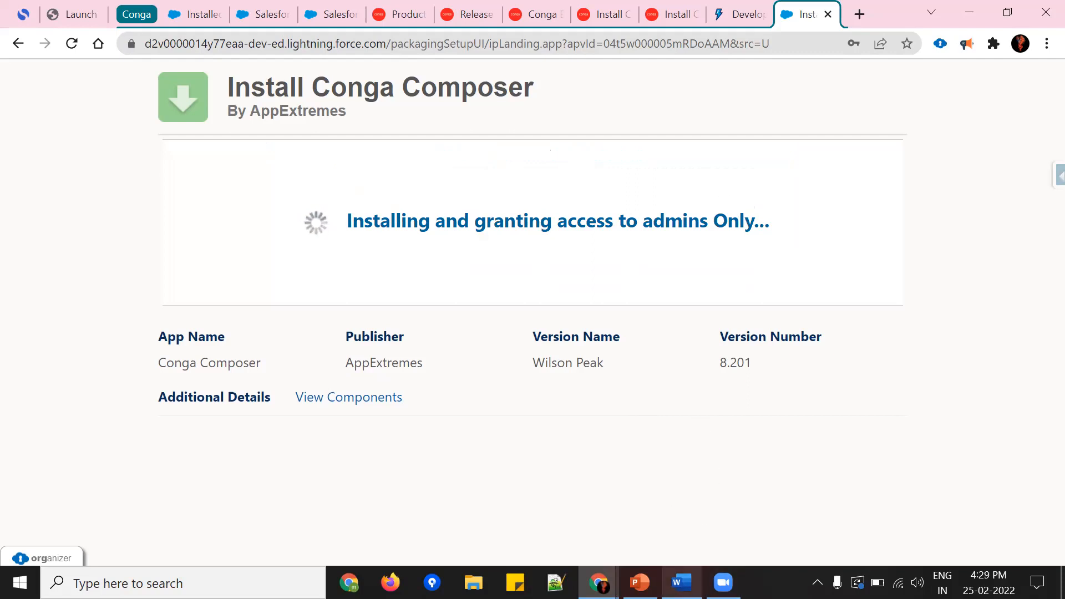
# Step: Switch to the Conga Installation document in Word, review its installation screenshots and return to the Install Package page in Chrome
pyautogui.click(681, 583)
pyautogui.scroll(-4, 678, 361)
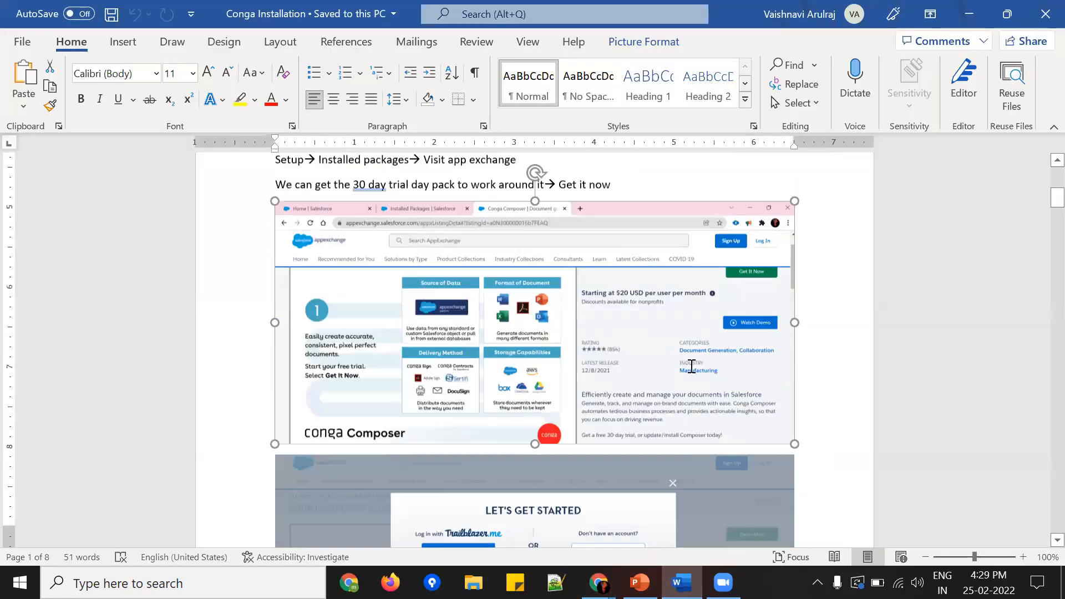
pyautogui.scroll(-15, 692, 367)
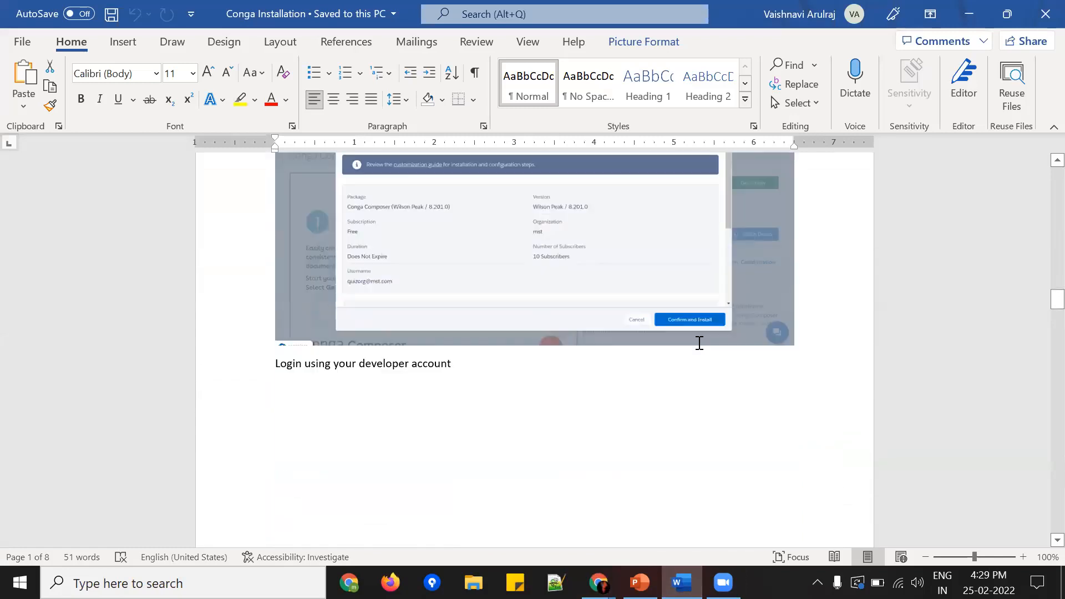
pyautogui.scroll(-12, 699, 342)
pyautogui.scroll(-3, 623, 297)
pyautogui.scroll(2, 414, 256)
pyautogui.scroll(-1, 467, 443)
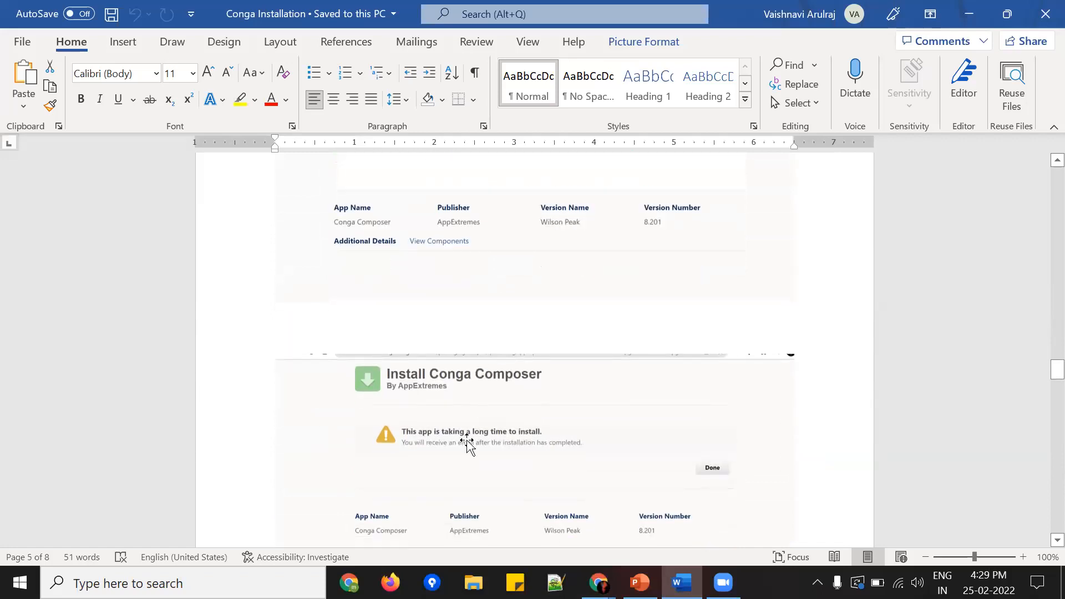
pyautogui.moveTo(598, 582)
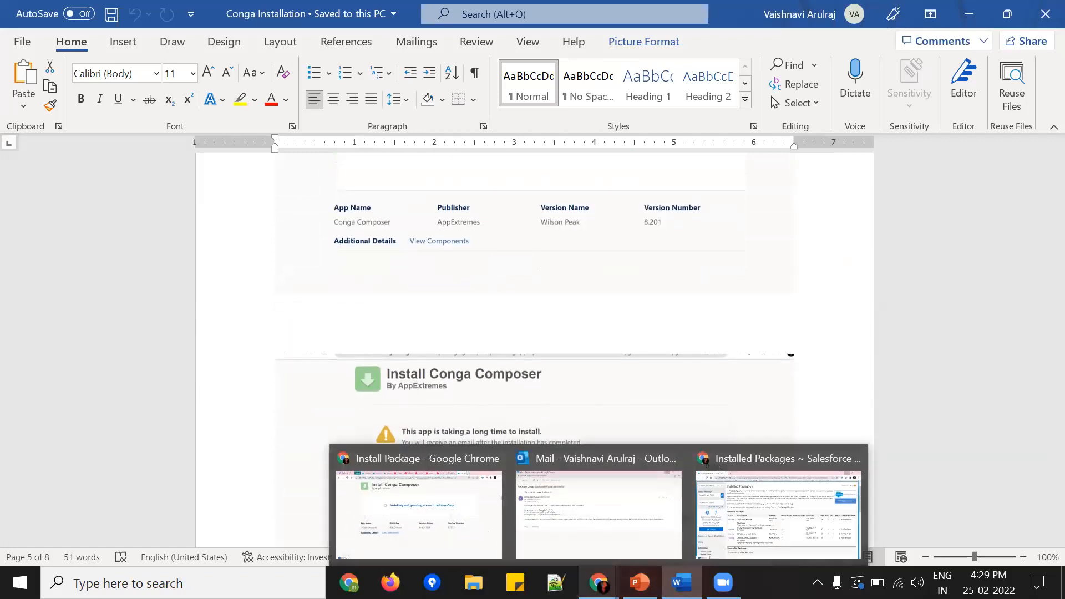
pyautogui.click(414, 504)
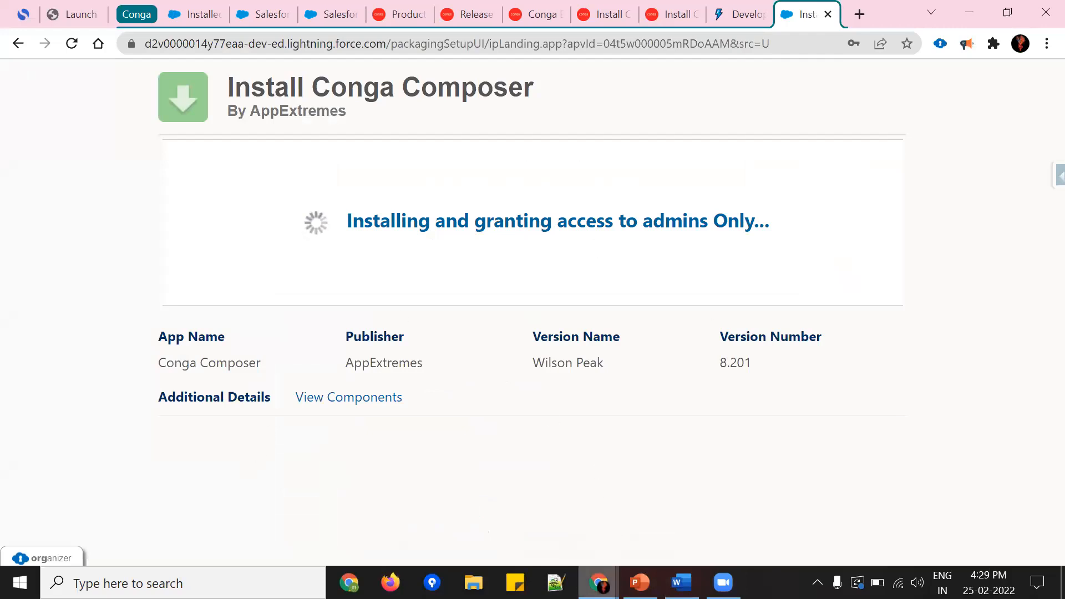
# Step: Open the Outlook window to examine the package installation email's message and organization, and return to the Install Package page
pyautogui.moveTo(599, 580)
pyautogui.click(610, 543)
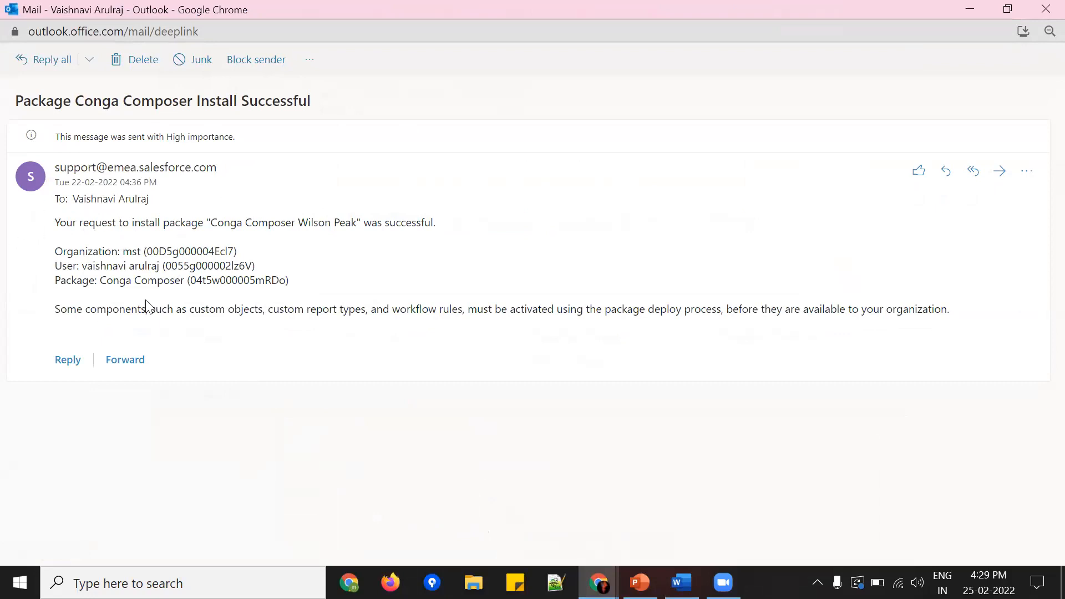
pyautogui.moveTo(153, 250); pyautogui.dragTo(233, 254)
pyautogui.moveTo(55, 222); pyautogui.dragTo(402, 222)
pyautogui.click(404, 228)
pyautogui.moveTo(598, 582)
pyautogui.click(472, 544)
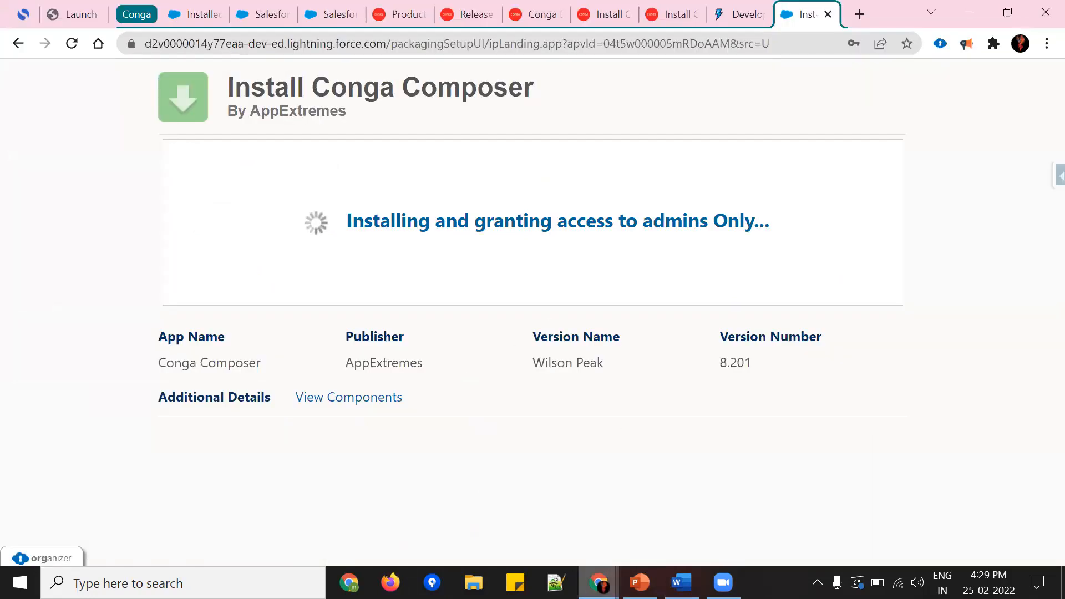
# Step: Switch to Word to review the document's Installed Packages and confirmation email screenshots, and return to the Chrome installation window
pyautogui.click(681, 582)
pyautogui.scroll(-10, 566, 366)
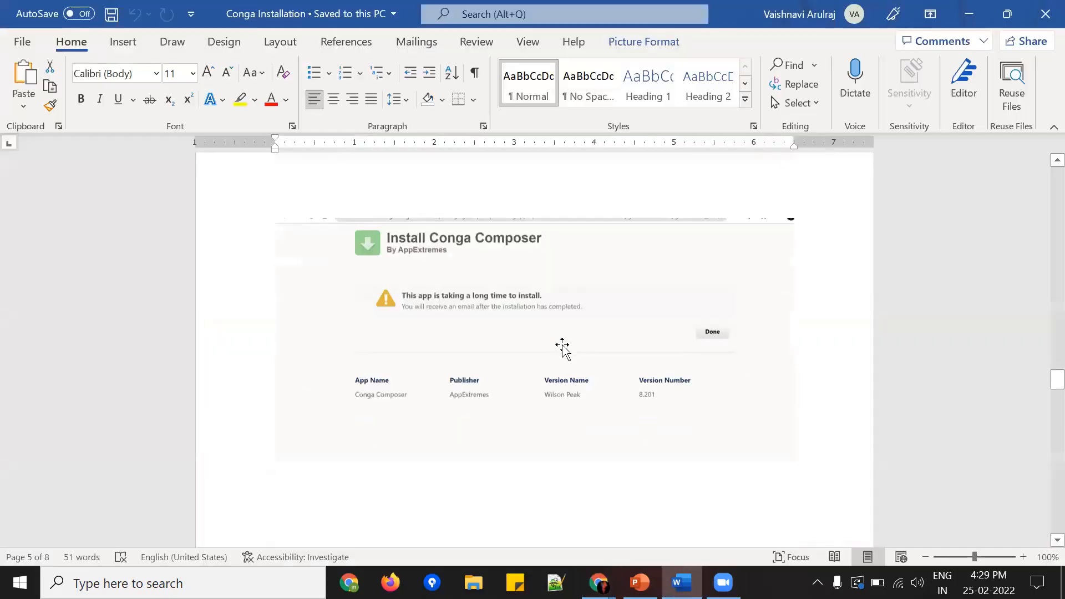
pyautogui.scroll(-1, 553, 443)
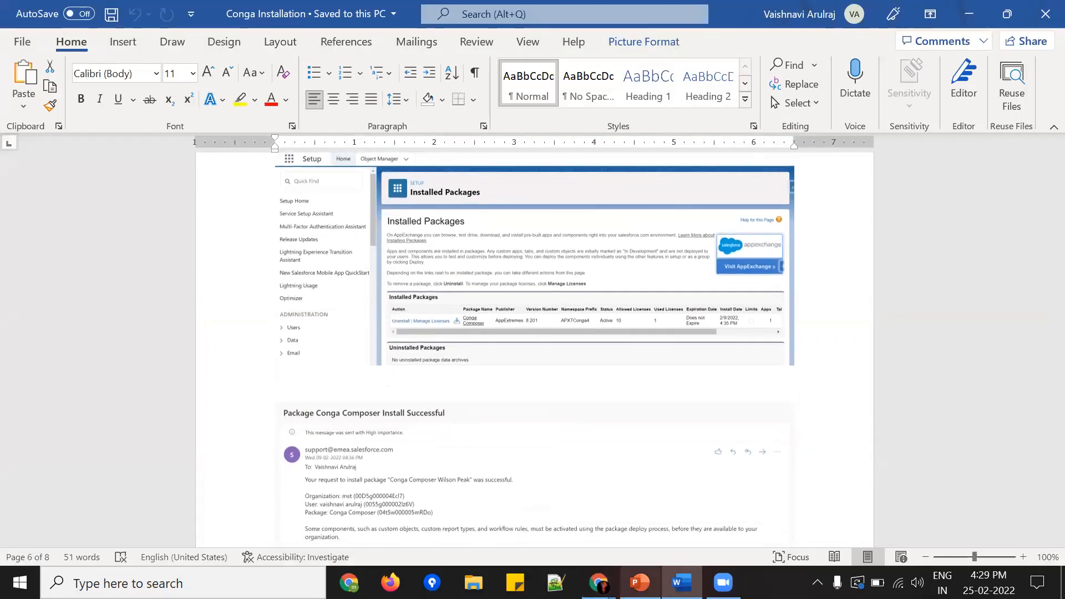
pyautogui.moveTo(599, 582)
pyautogui.click(450, 507)
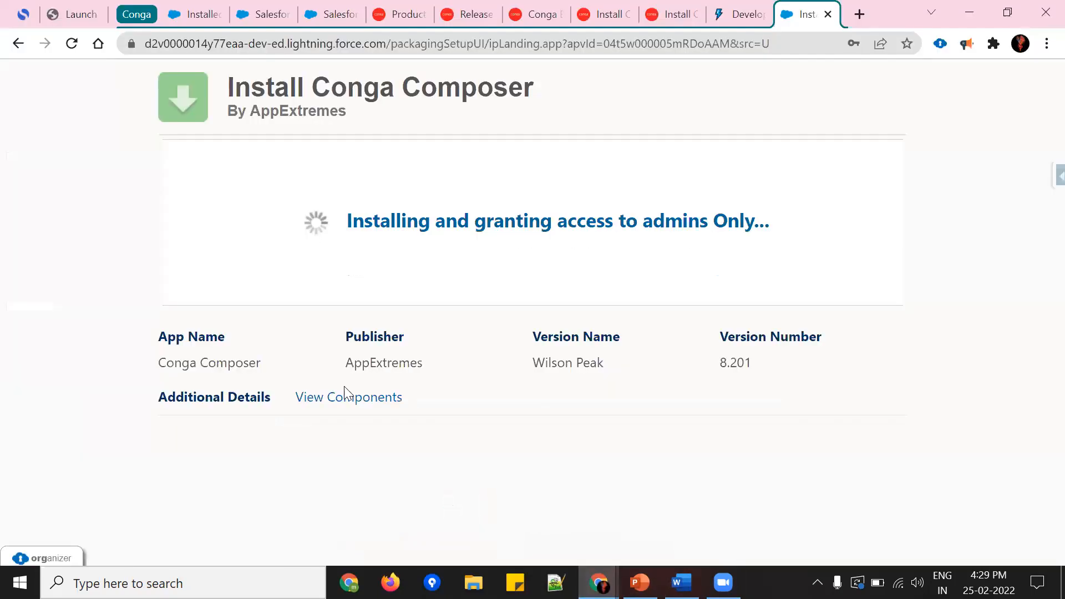
# Step: In the already set up Salesforce org, search Setup for "install" and open Installed Packages to check Conga Composer
pyautogui.click(202, 14)
pyautogui.click(118, 169)
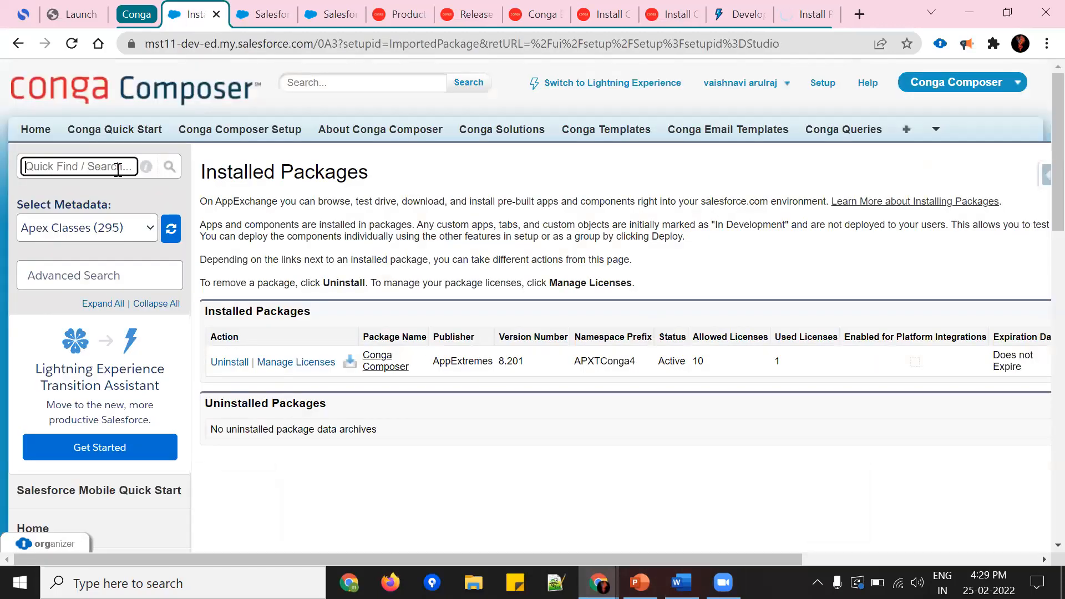
pyautogui.write('install')
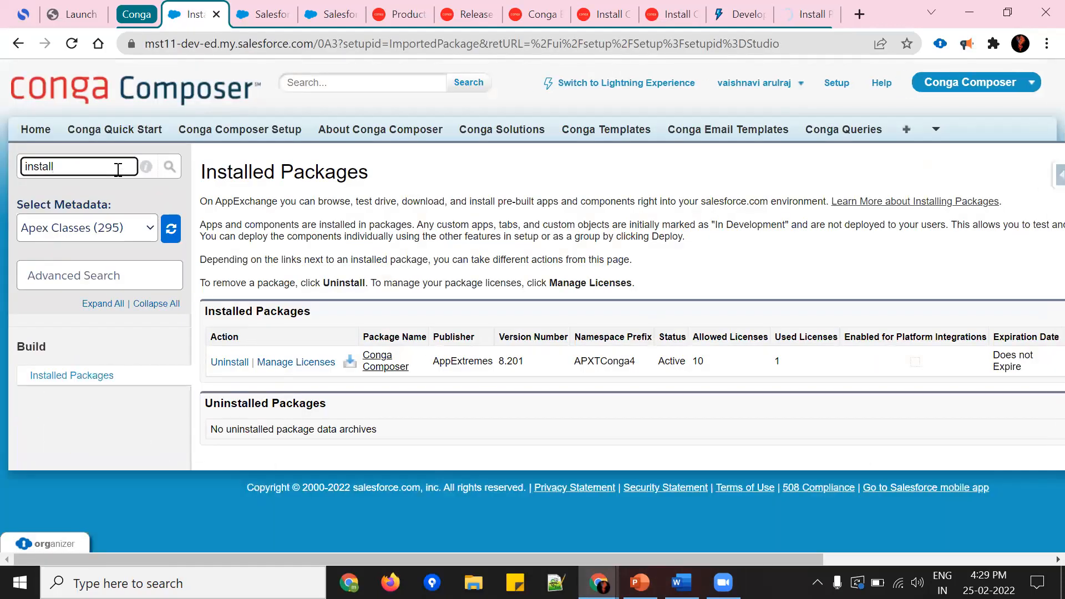
pyautogui.click(106, 376)
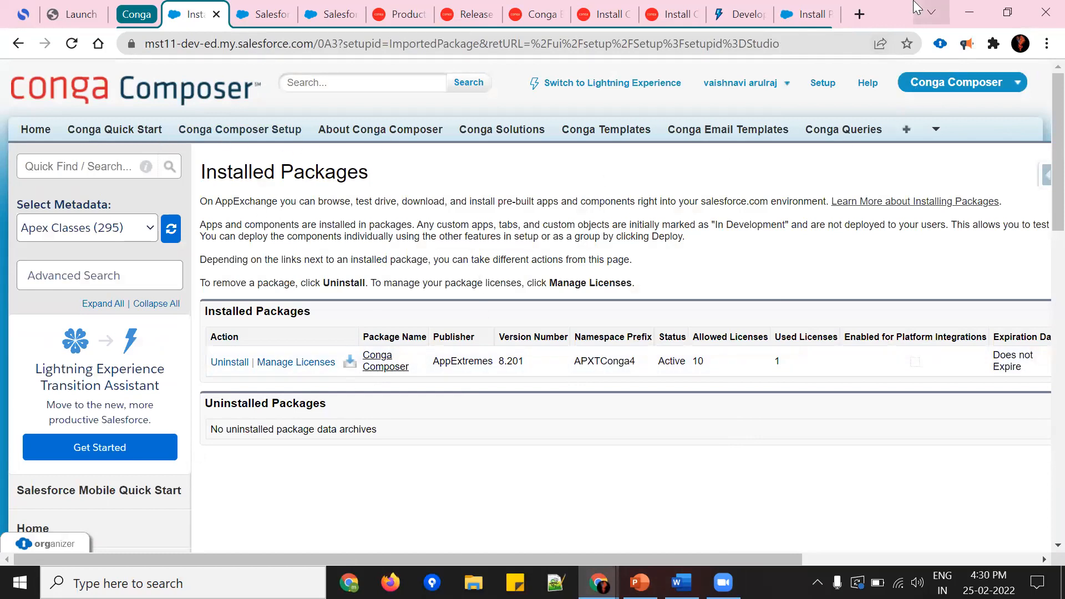
# Step: Return to the Install Conga Composer page, finish its long-install notice and review that org's Installed Packages list
pyautogui.moveTo(807, 15); pyautogui.dragTo(792, 86)
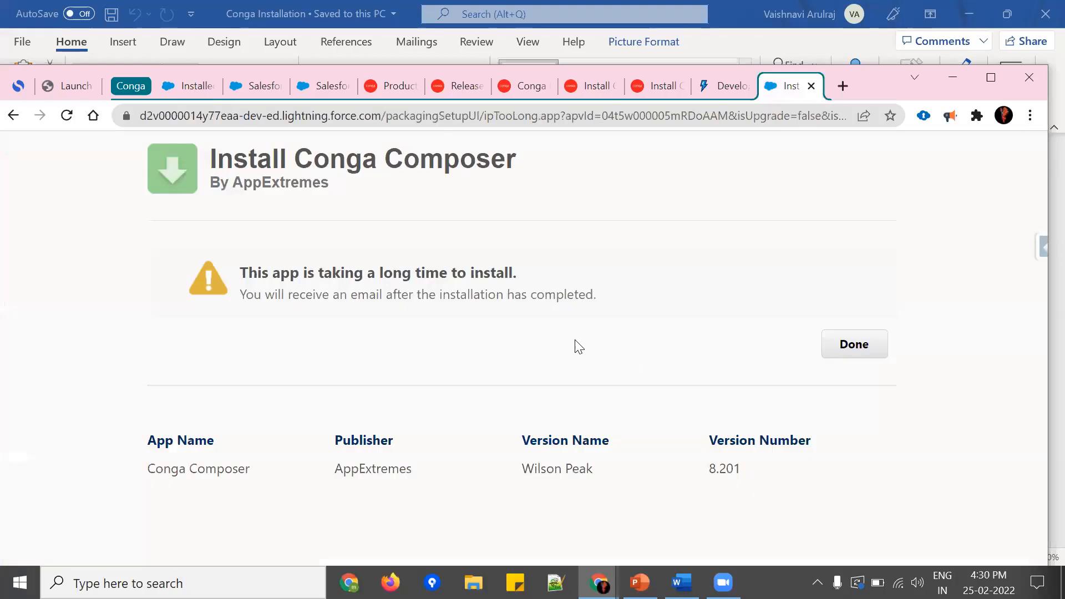
pyautogui.moveTo(245, 271); pyautogui.dragTo(519, 274)
pyautogui.click(860, 349)
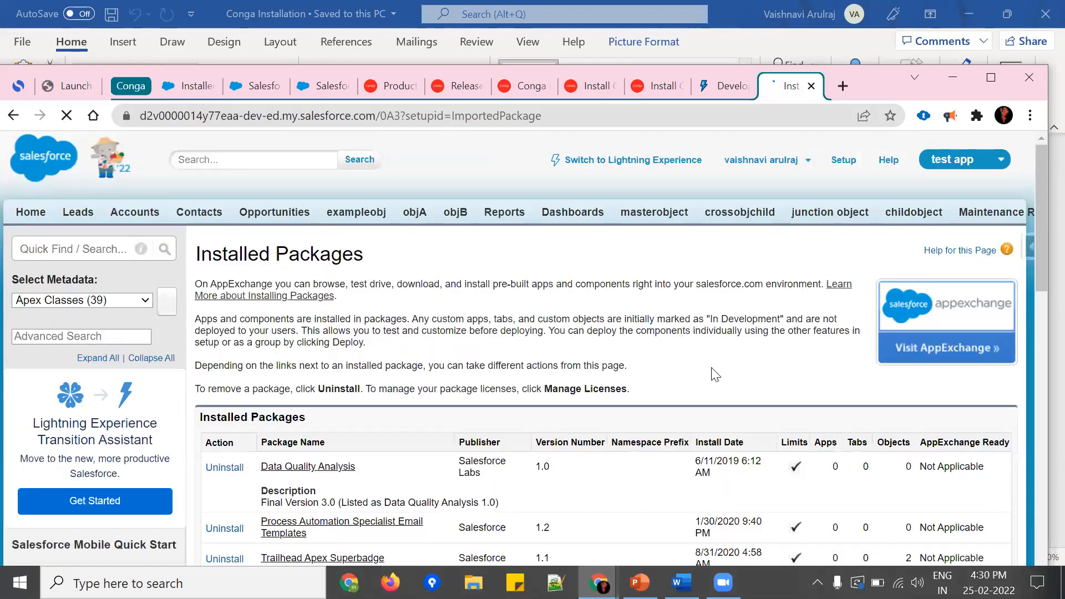
pyautogui.scroll(-10, 705, 395)
pyautogui.scroll(3, 704, 395)
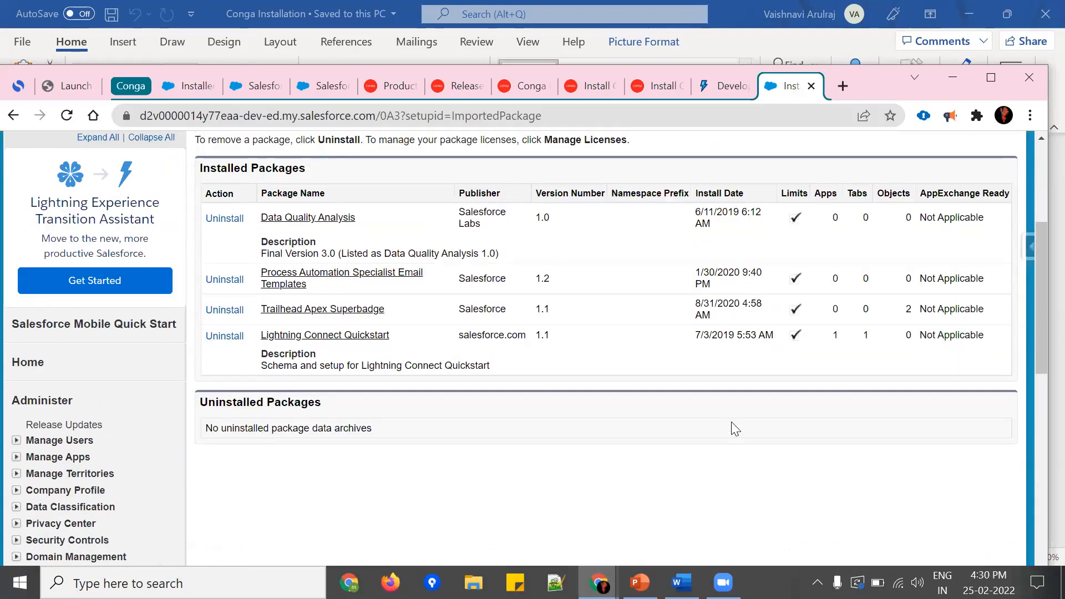
# Step: Go back to the already set up org's Installed Packages page and examine the Conga Composer package entry
pyautogui.click(181, 88)
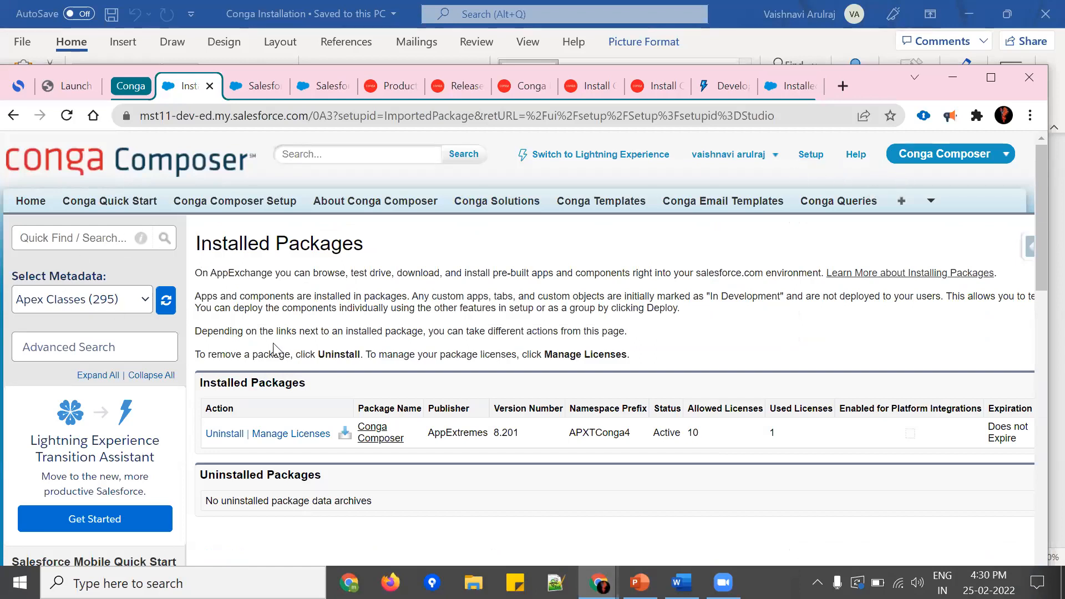
pyautogui.moveTo(561, 427); pyautogui.dragTo(346, 424)
pyautogui.click(526, 486)
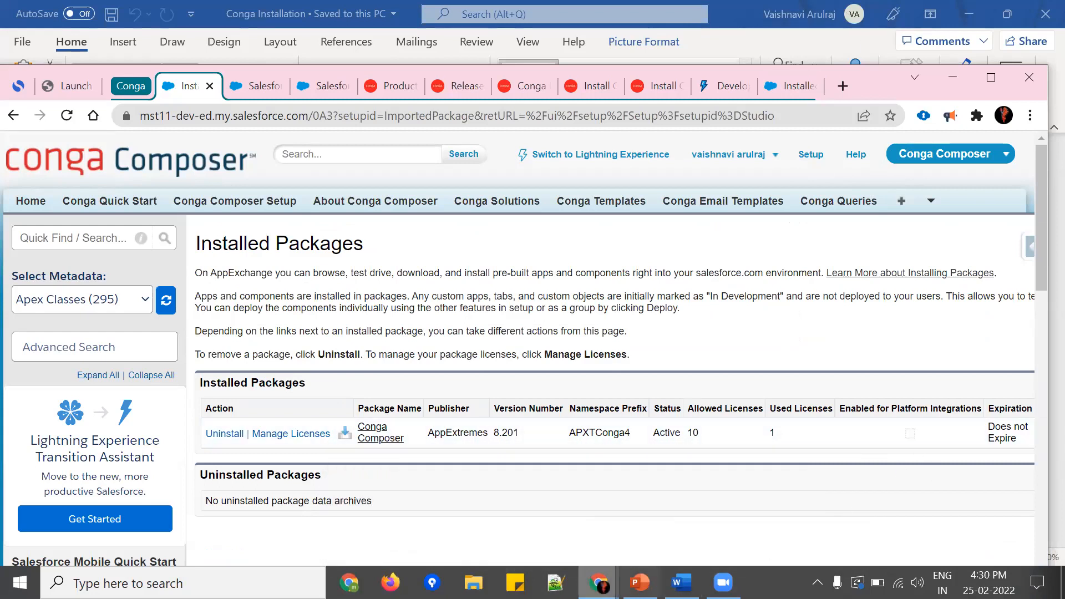
# Step: Switch to the Conga Composer presentation in PowerPoint, start the slide show from the Launch DEMO slide and advance to Quiz time
pyautogui.click(639, 582)
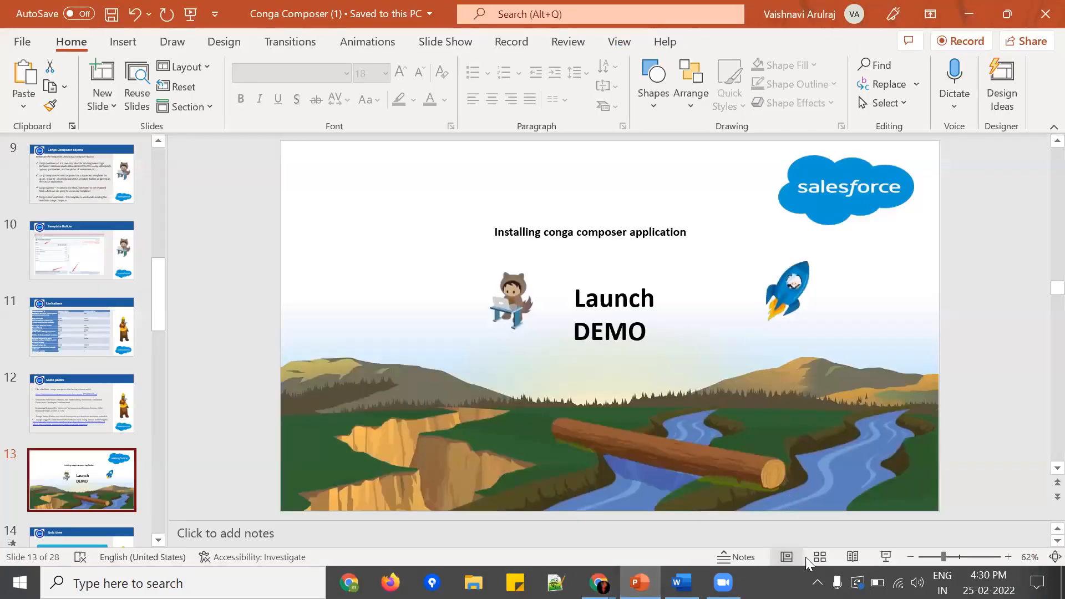
pyautogui.click(880, 560)
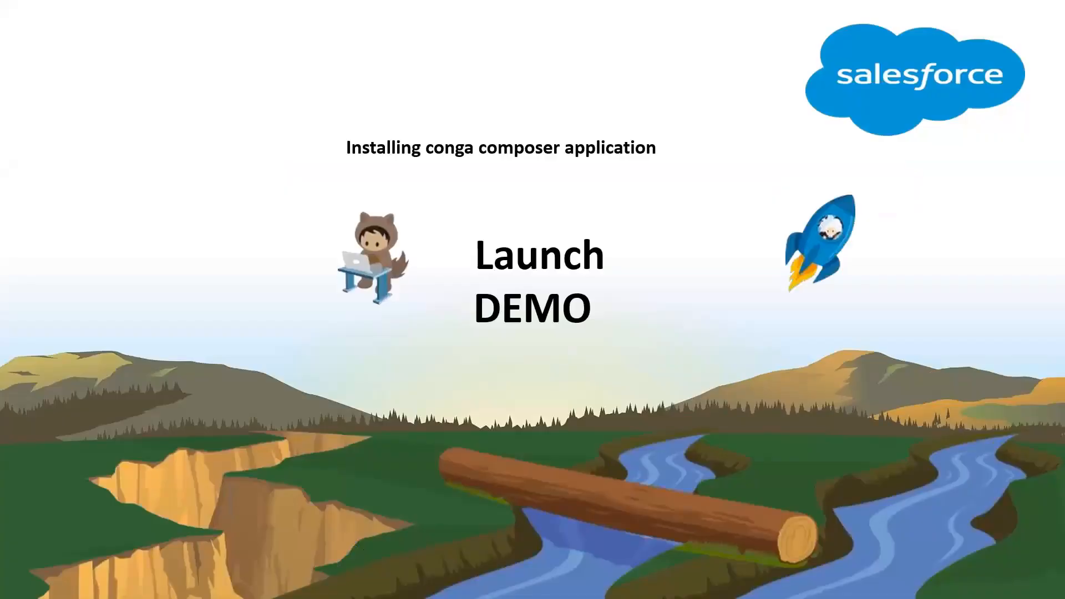
pyautogui.press('Right')
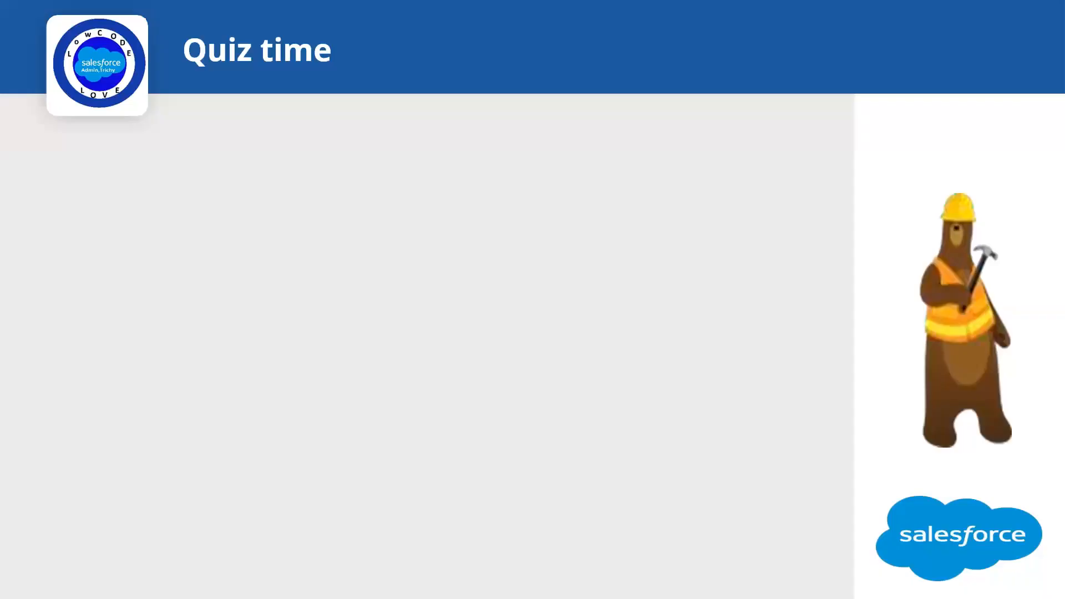
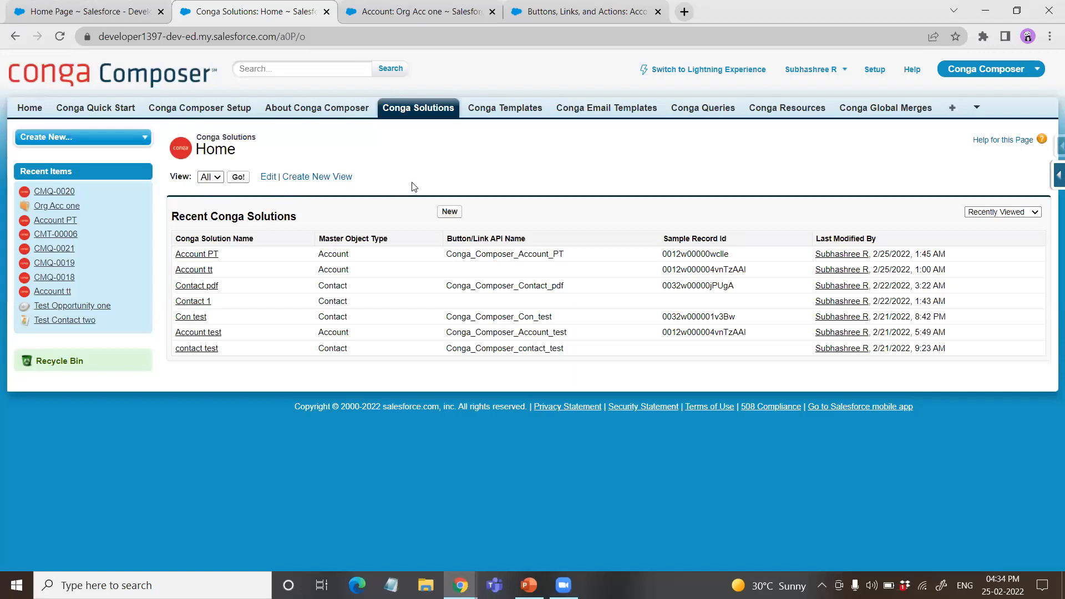
# Step: Create a new Conga Solution record named Account PDF with Account (Account) as its master object
pyautogui.click(449, 212)
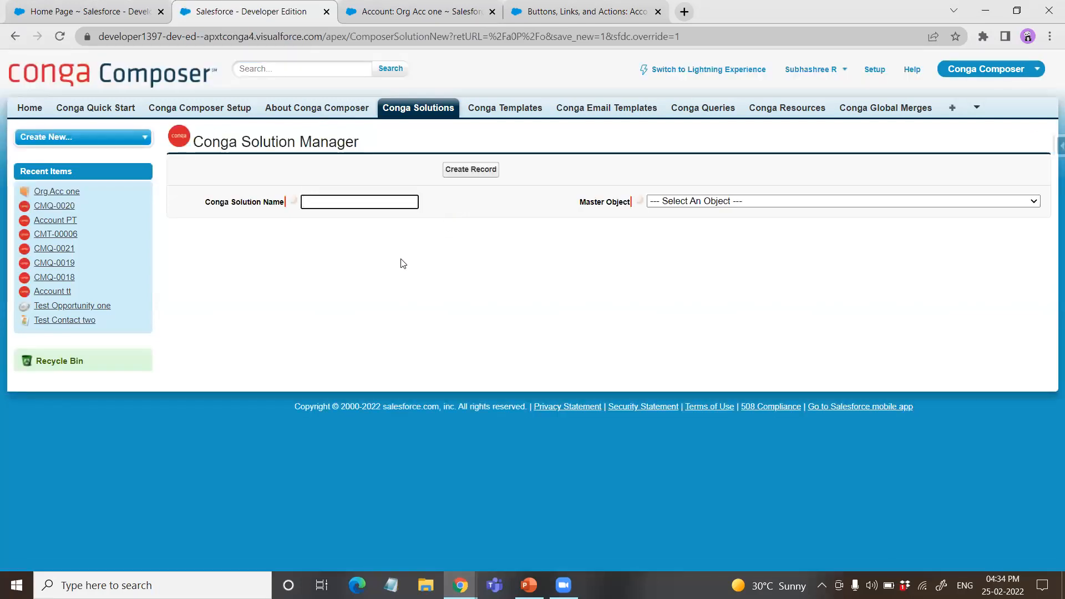
pyautogui.write('Account ')
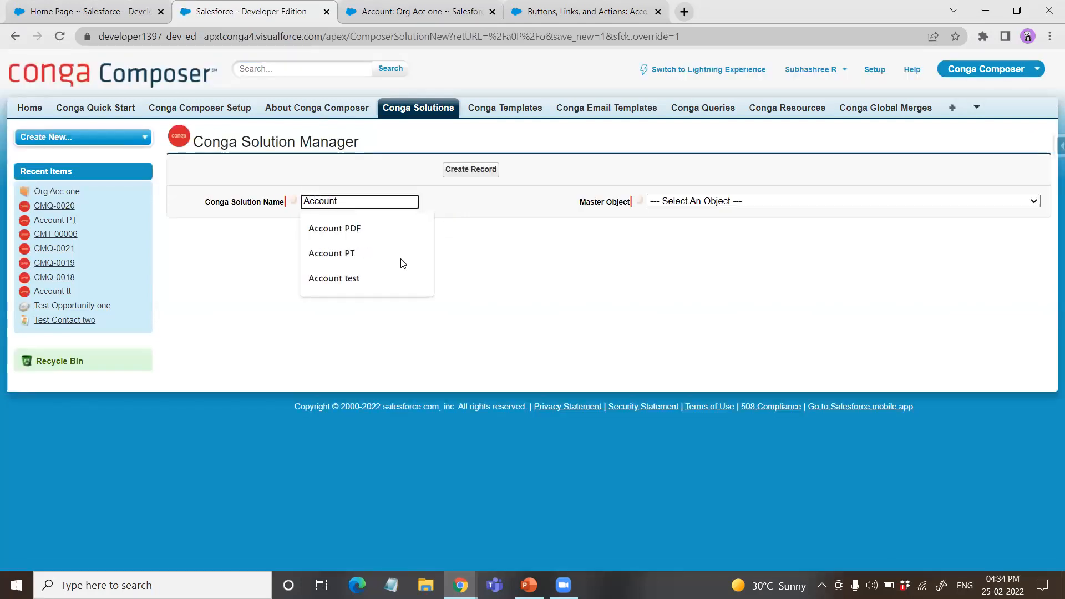
pyautogui.write('PDF')
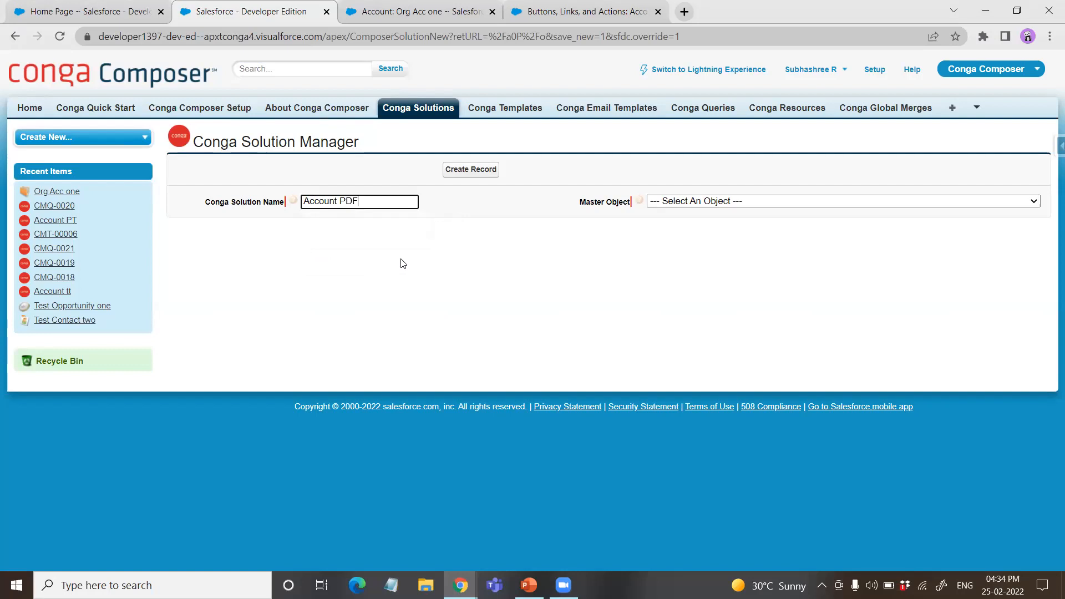
pyautogui.click(941, 201)
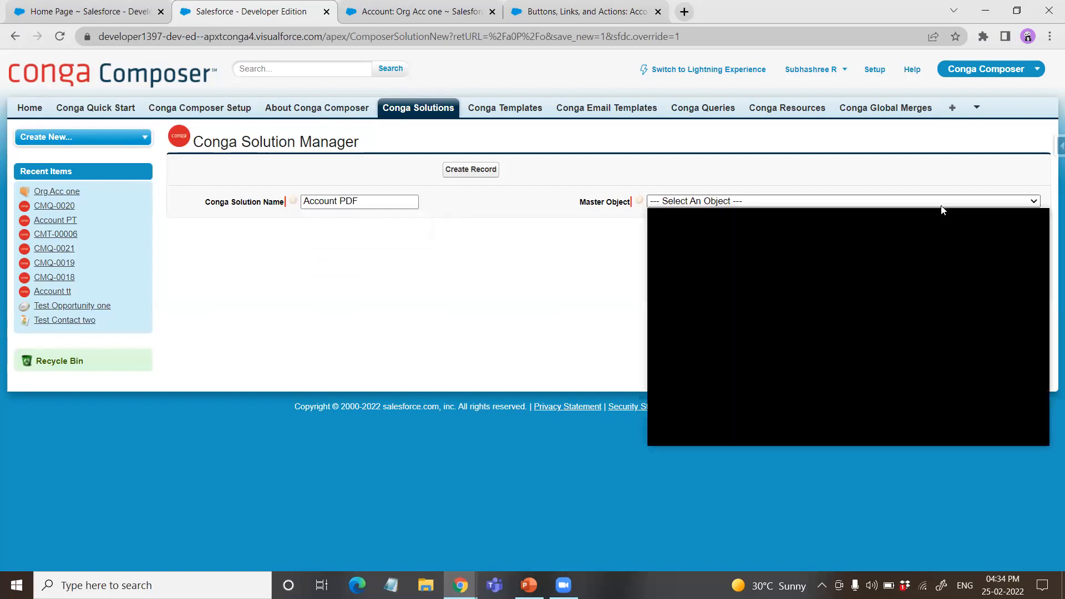
pyautogui.scroll(-10, 788, 381)
pyautogui.scroll(-2, 787, 380)
pyautogui.scroll(15, 721, 332)
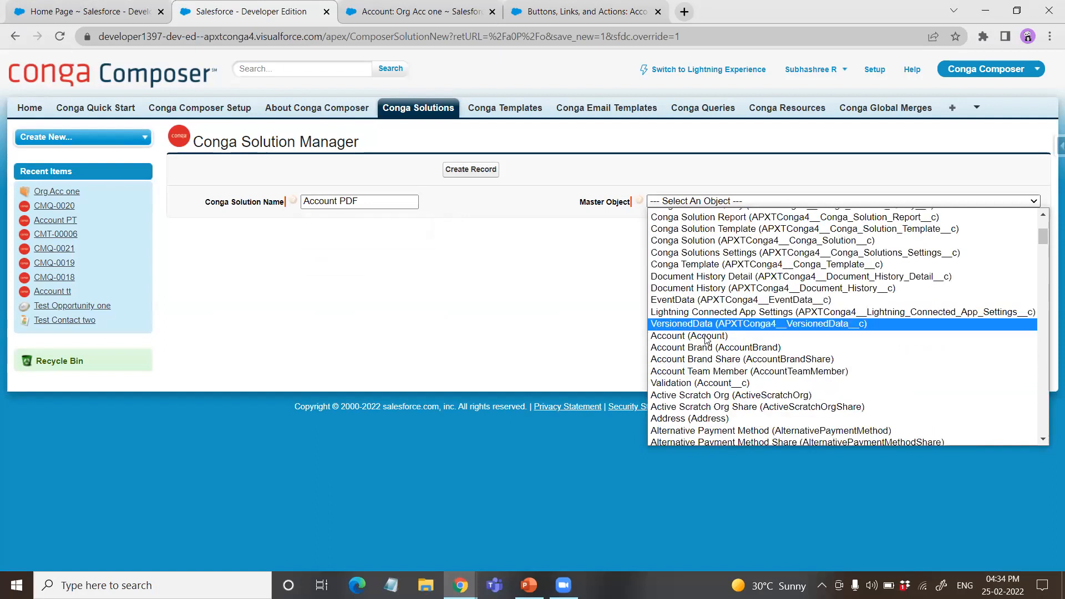
pyautogui.click(707, 335)
pyautogui.click(469, 170)
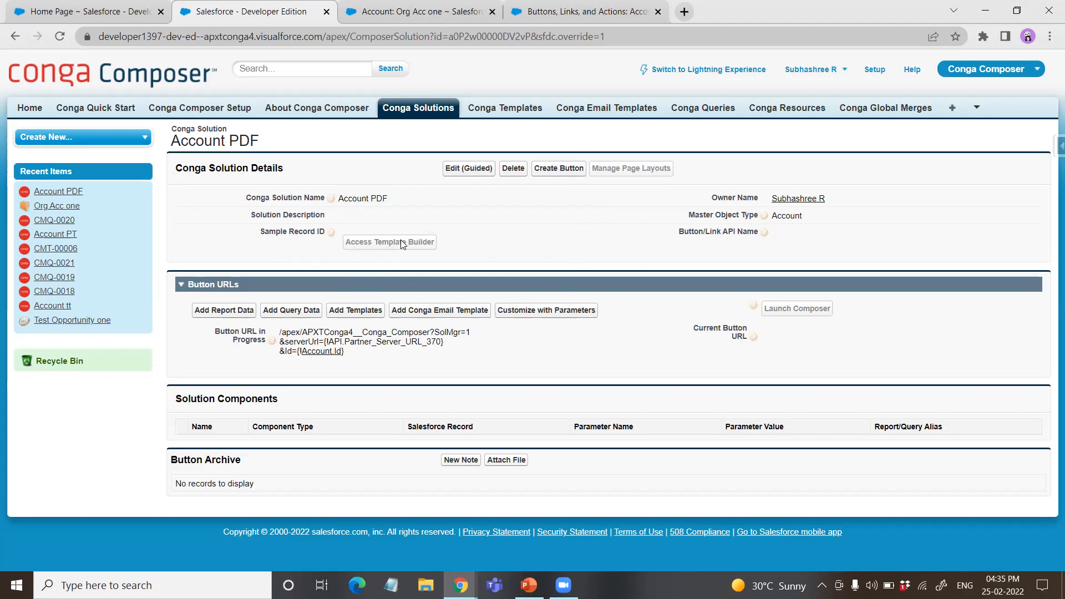
# Step: Create the Account PDF solution's button on the Account object and start adding query data to the solution
pyautogui.click(556, 174)
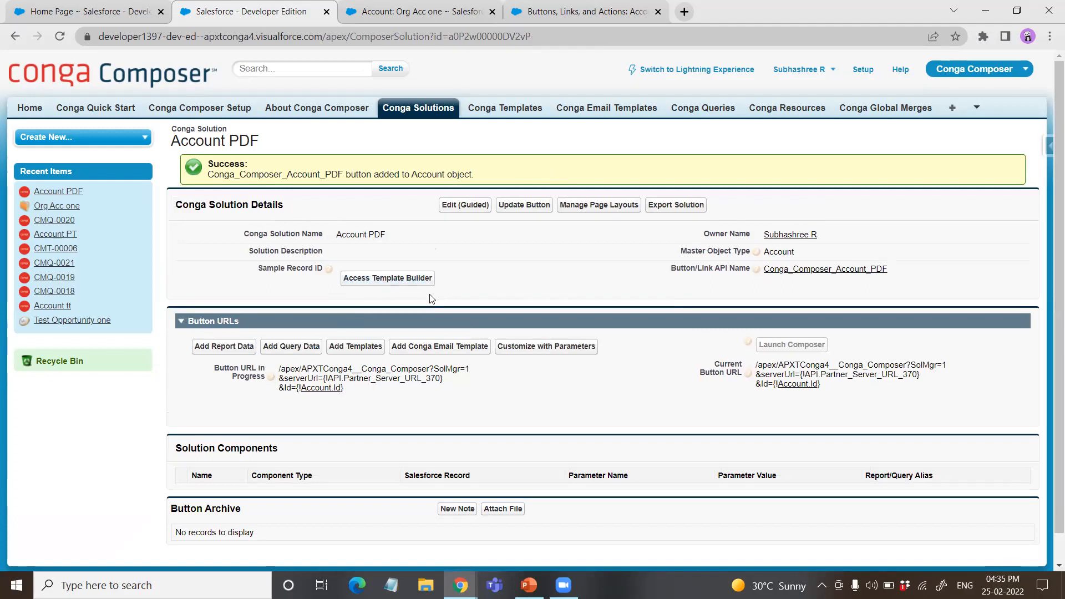
pyautogui.scroll(-1, 461, 351)
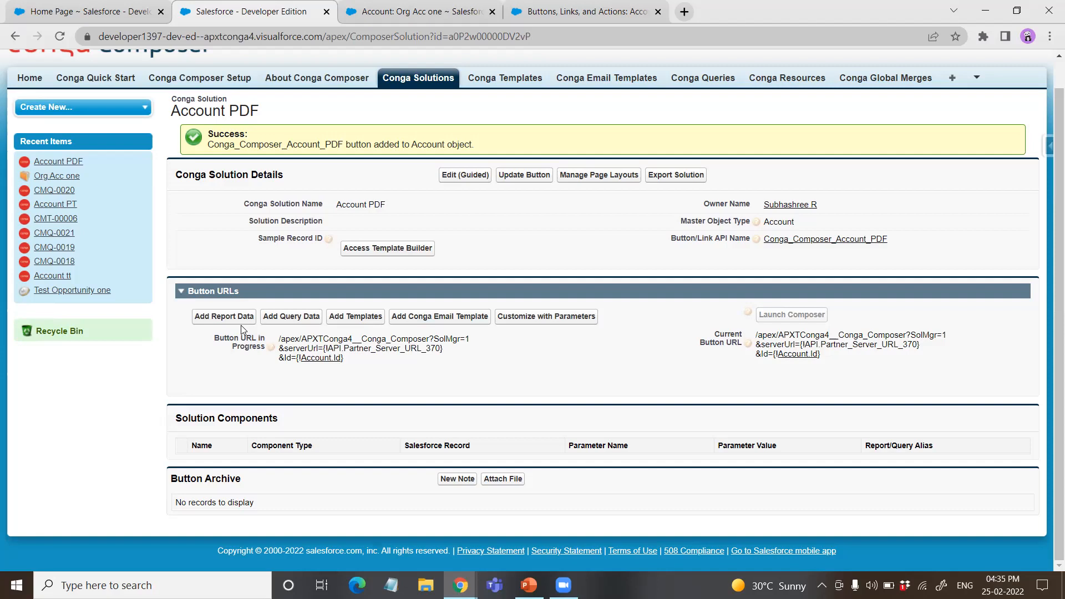
pyautogui.click(293, 320)
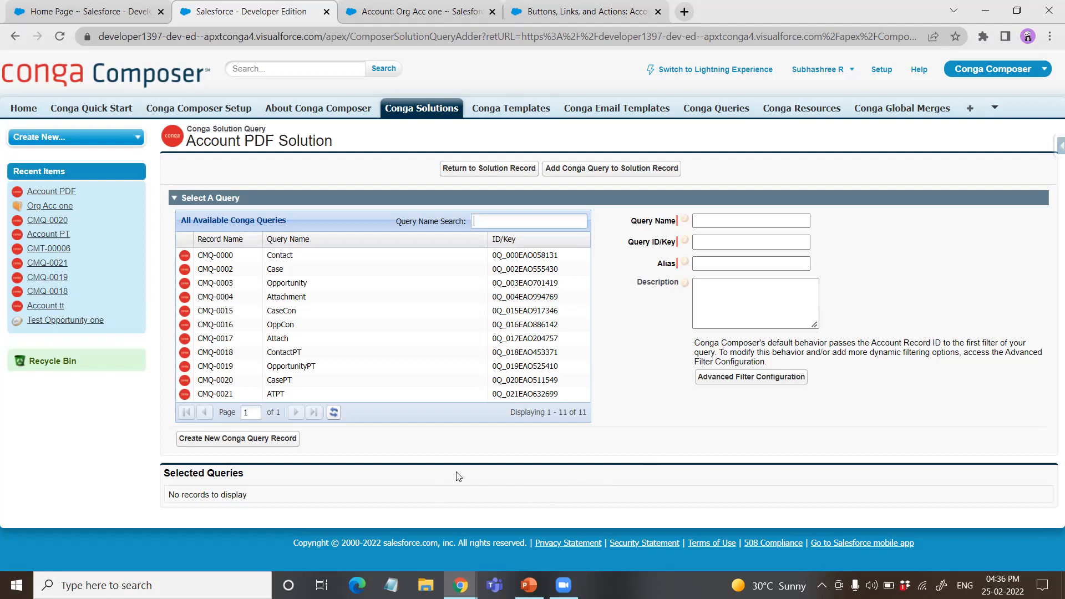
# Step: Create and save a new Conga Query record named ContactPDF, leaving its SOQL statement empty
pyautogui.click(263, 446)
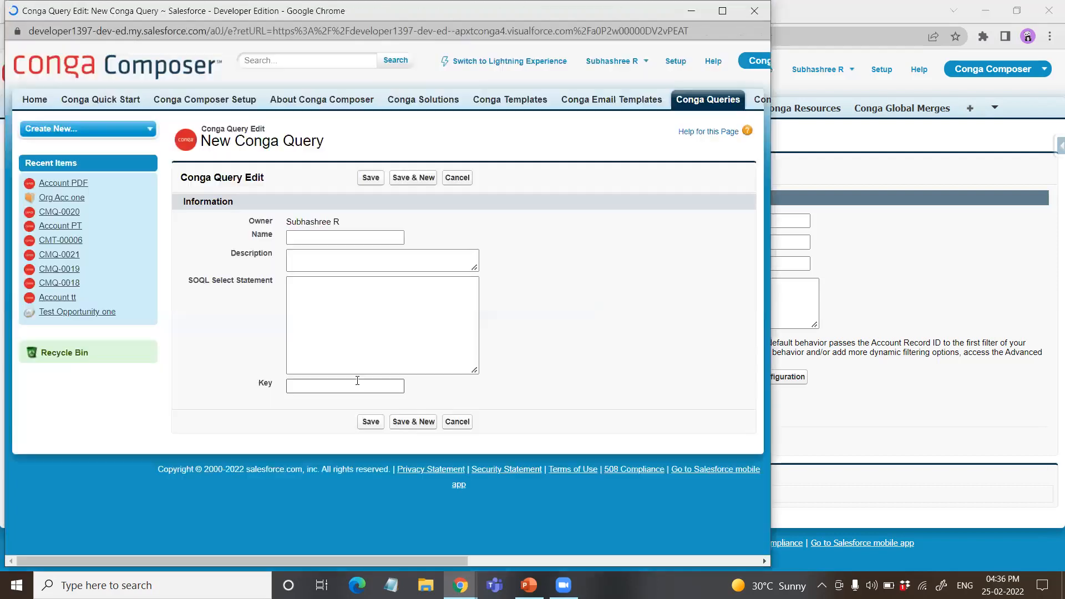
pyautogui.click(336, 232)
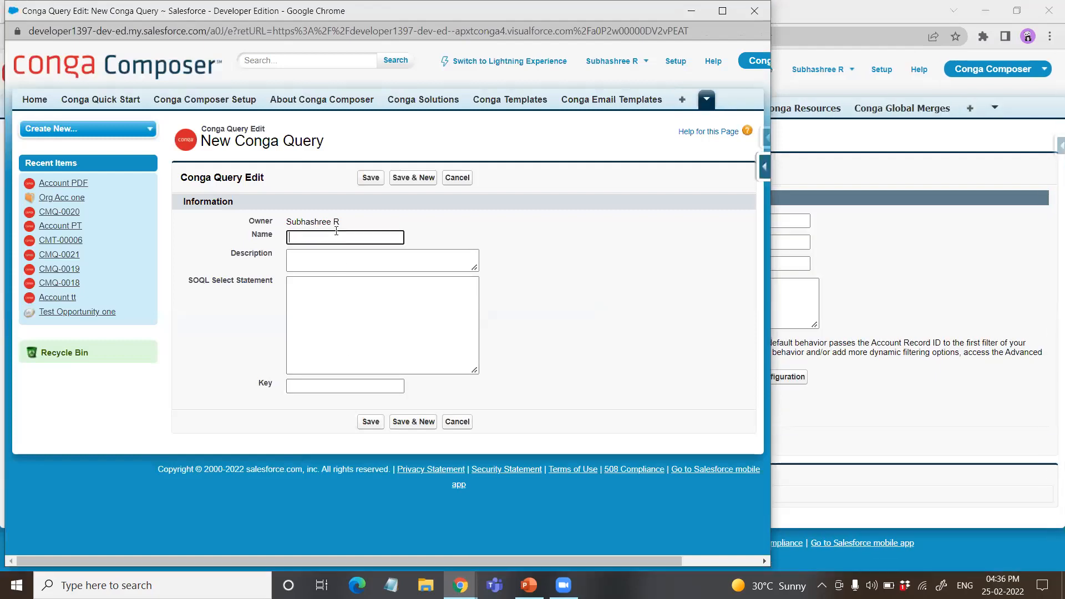
pyautogui.write('Con')
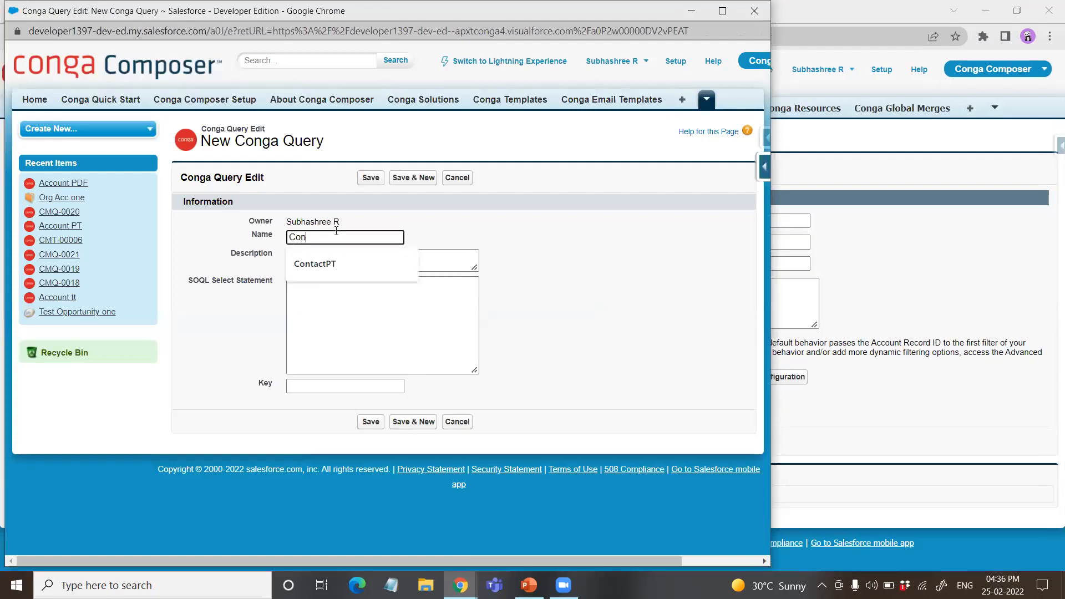
pyautogui.write('tactPDF')
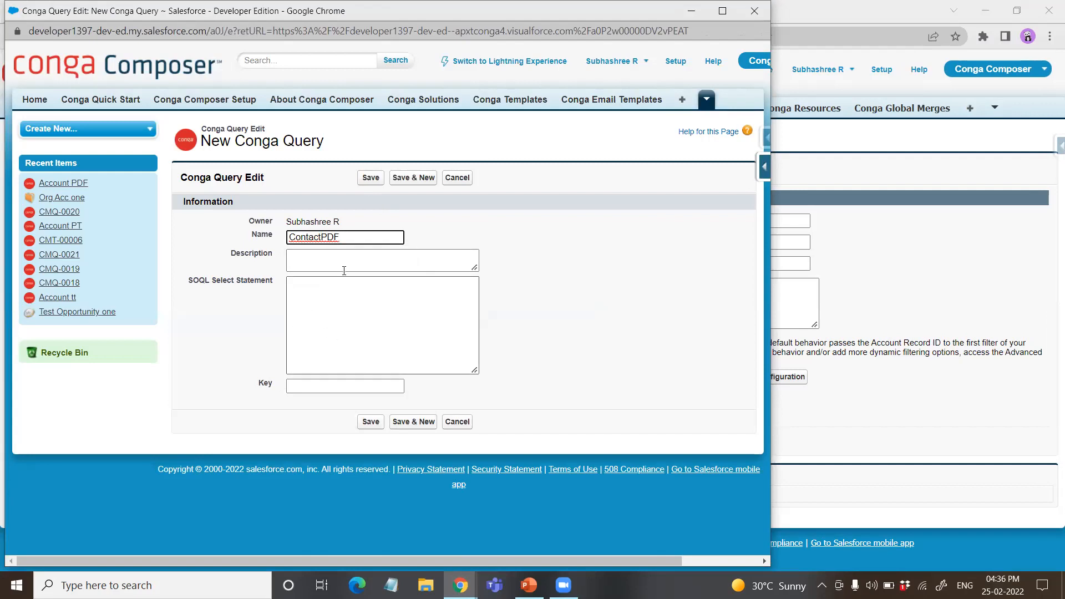
pyautogui.click(371, 178)
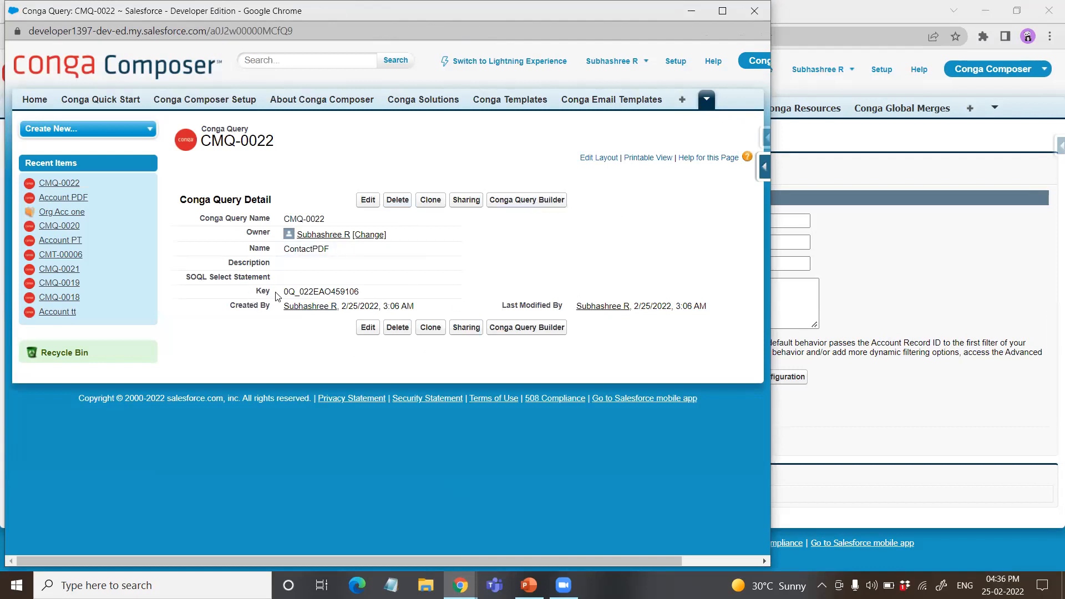
# Step: Start the Conga Query Builder for the ContactPDF query and choose Contact as the base object
pyautogui.click(524, 200)
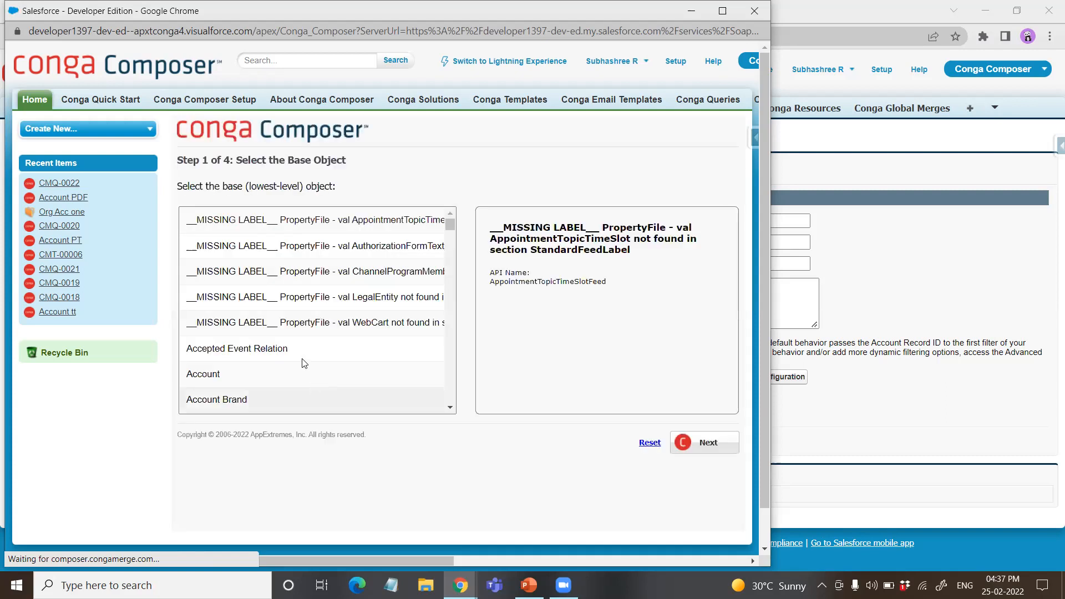
pyautogui.scroll(-3, 304, 380)
pyautogui.scroll(-10, 305, 380)
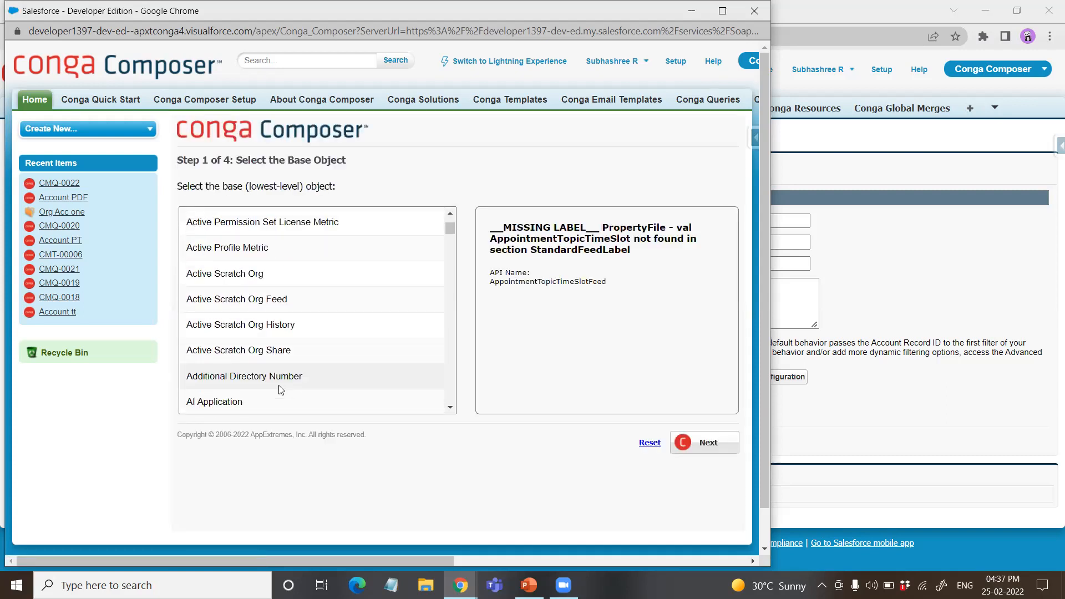
pyautogui.scroll(-15, 265, 383)
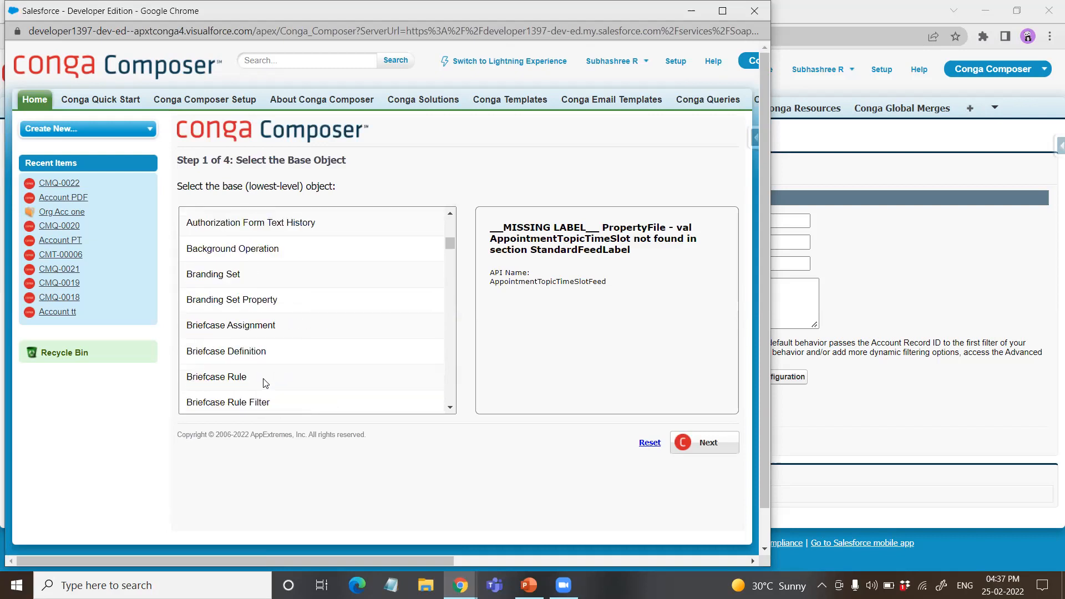
pyautogui.scroll(-10, 265, 382)
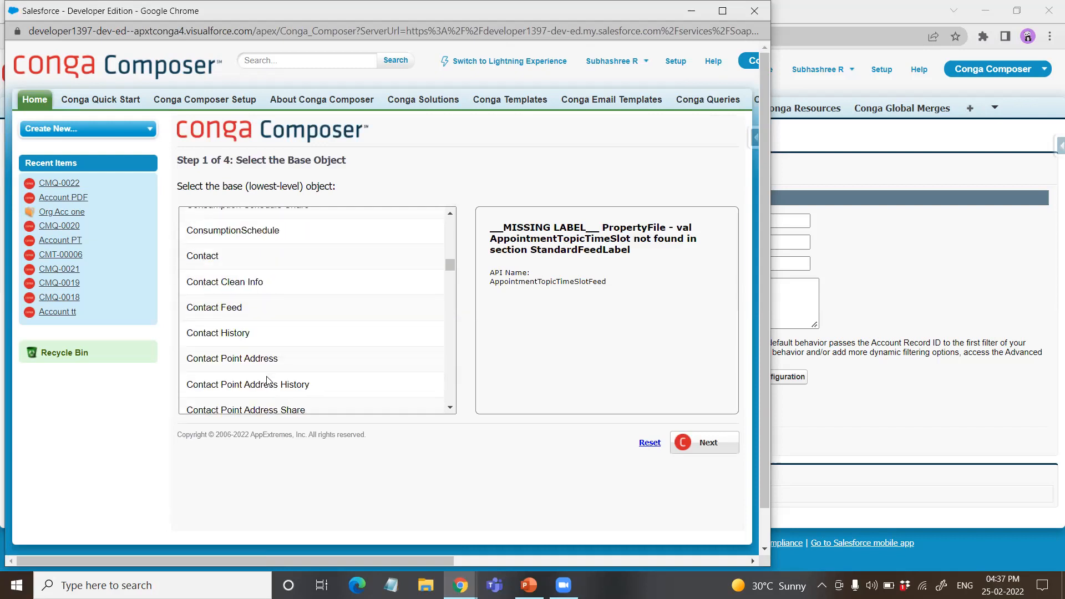
pyautogui.click(250, 256)
pyautogui.click(709, 442)
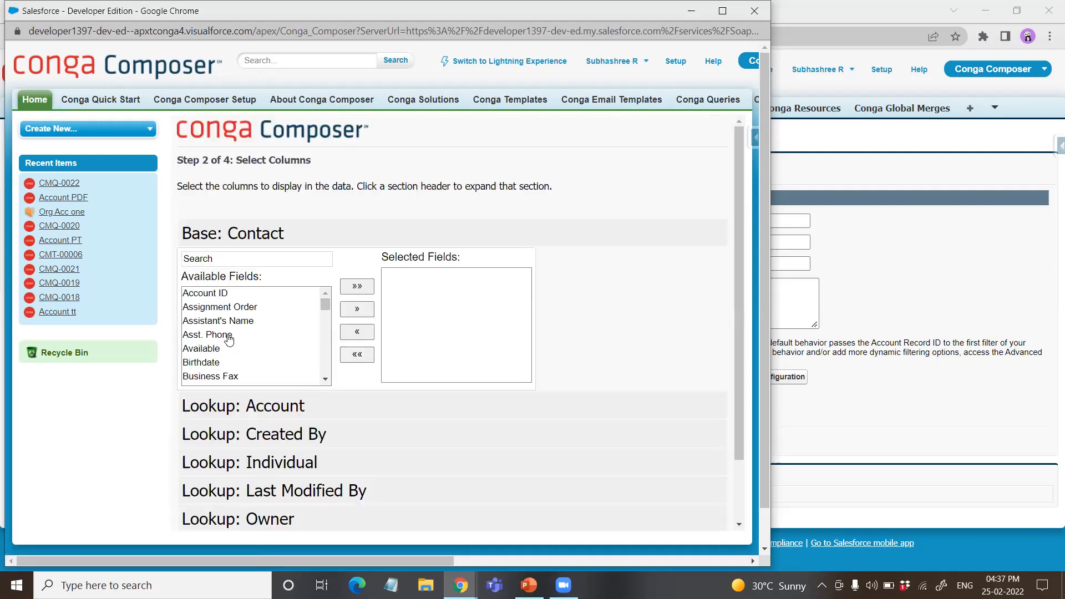
# Step: Select Full Name, Email and Home Phone as the query's Contact columns and continue to the selection criteria
pyautogui.scroll(-2, 229, 340)
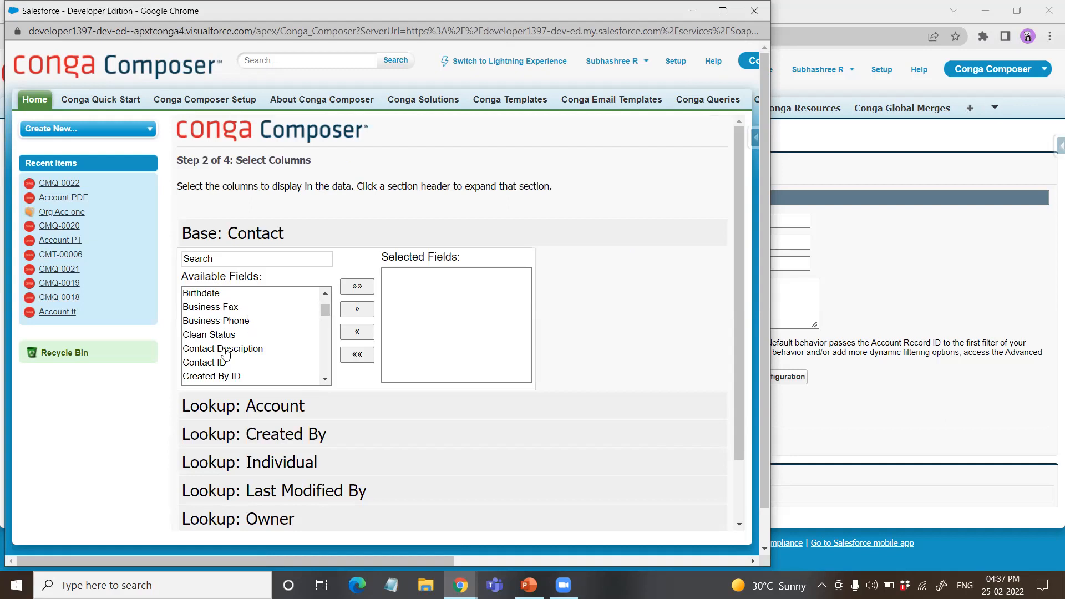
pyautogui.scroll(-3, 225, 355)
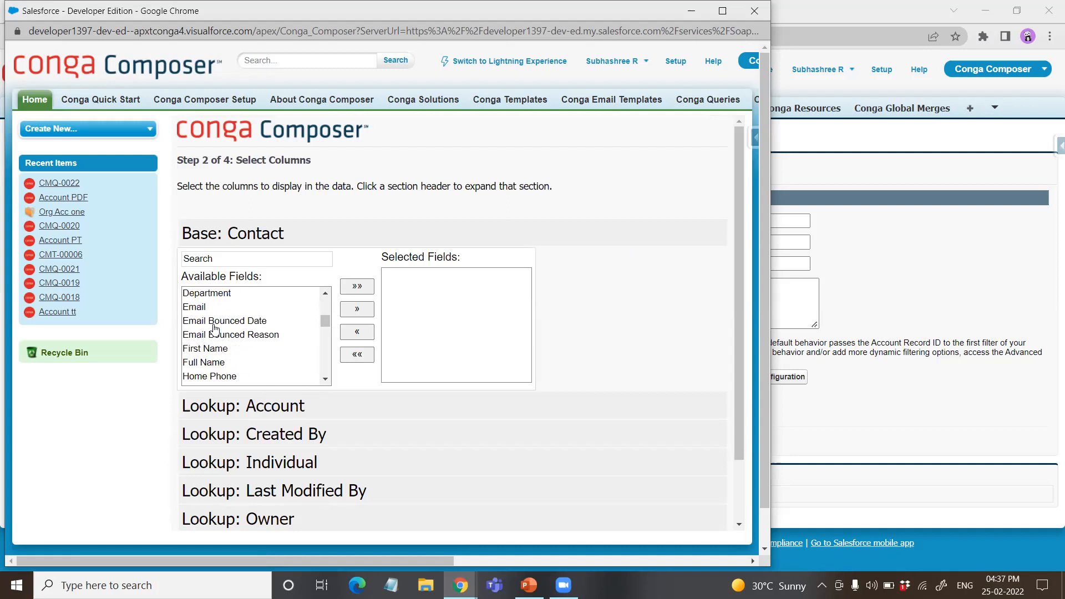
pyautogui.click(208, 364)
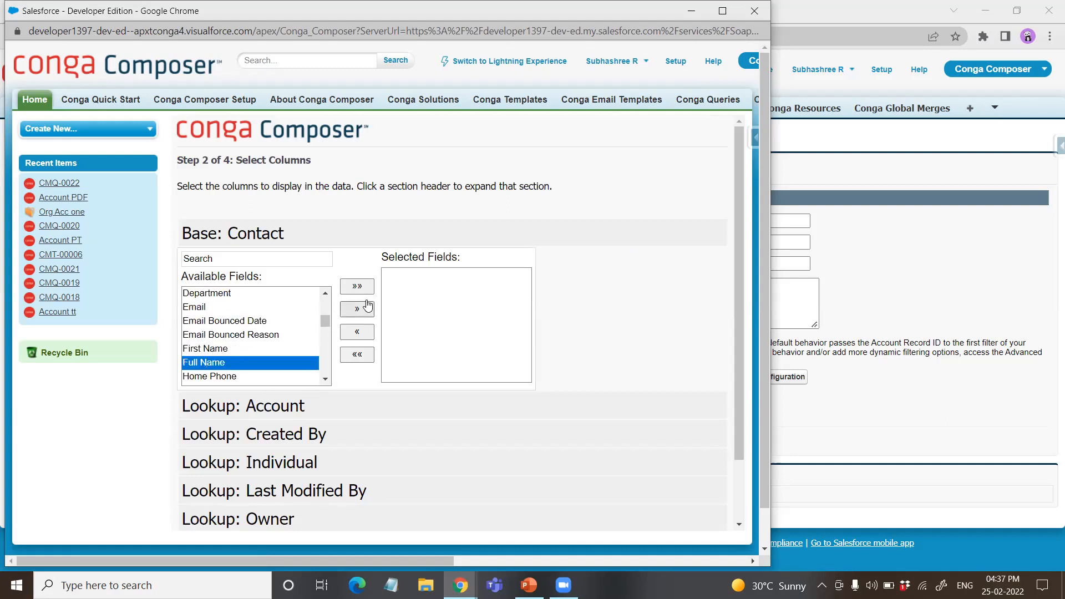
pyautogui.click(357, 309)
pyautogui.click(195, 310)
pyautogui.click(356, 309)
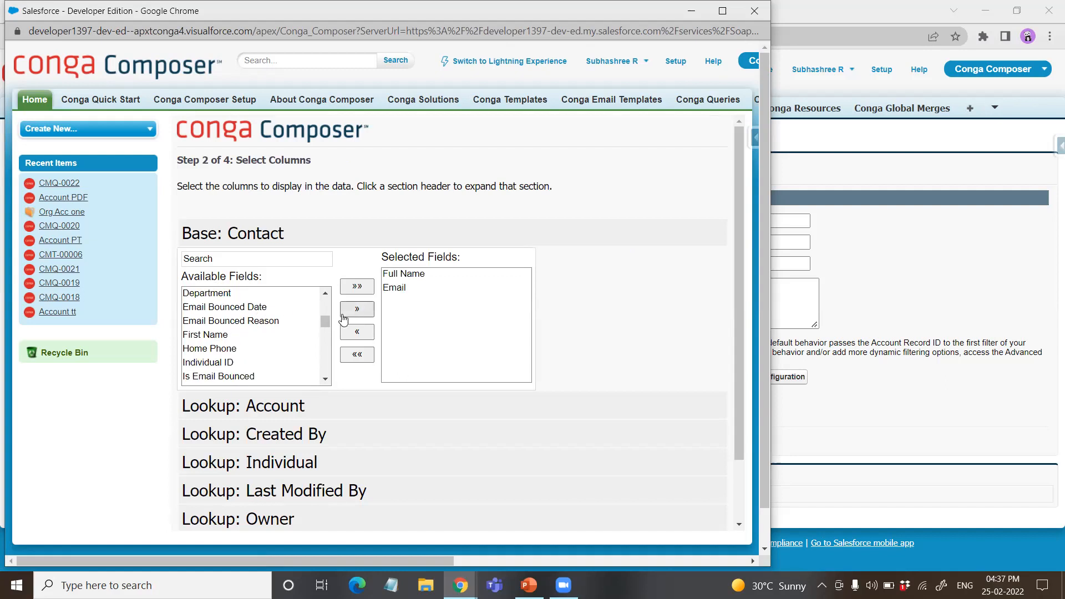
pyautogui.scroll(-2, 248, 375)
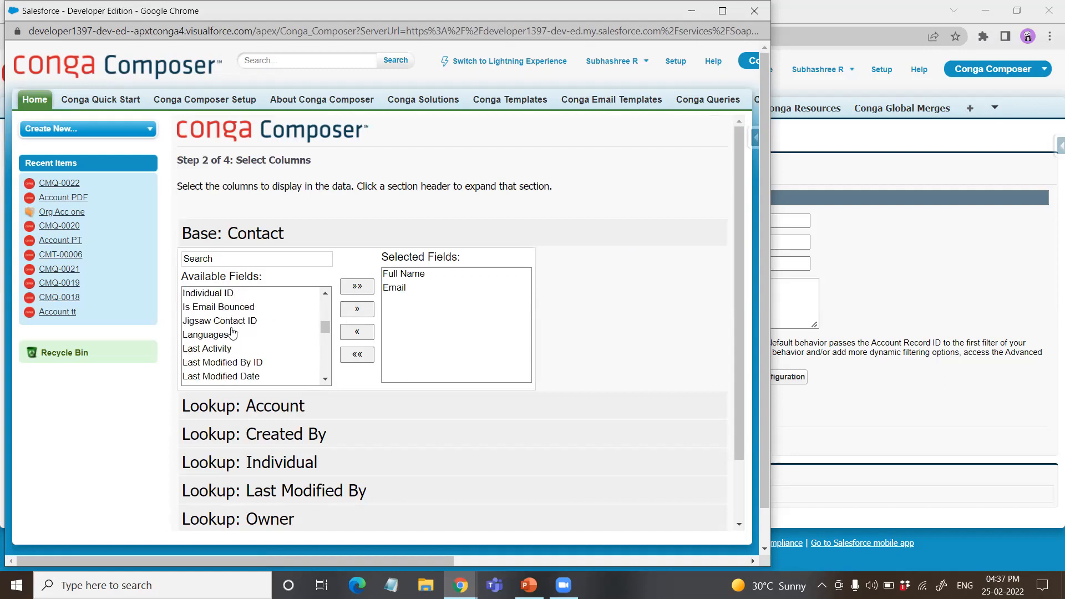
pyautogui.scroll(2, 223, 338)
pyautogui.doubleClick(224, 349)
pyautogui.scroll(-2, 264, 362)
pyautogui.scroll(-2, 264, 361)
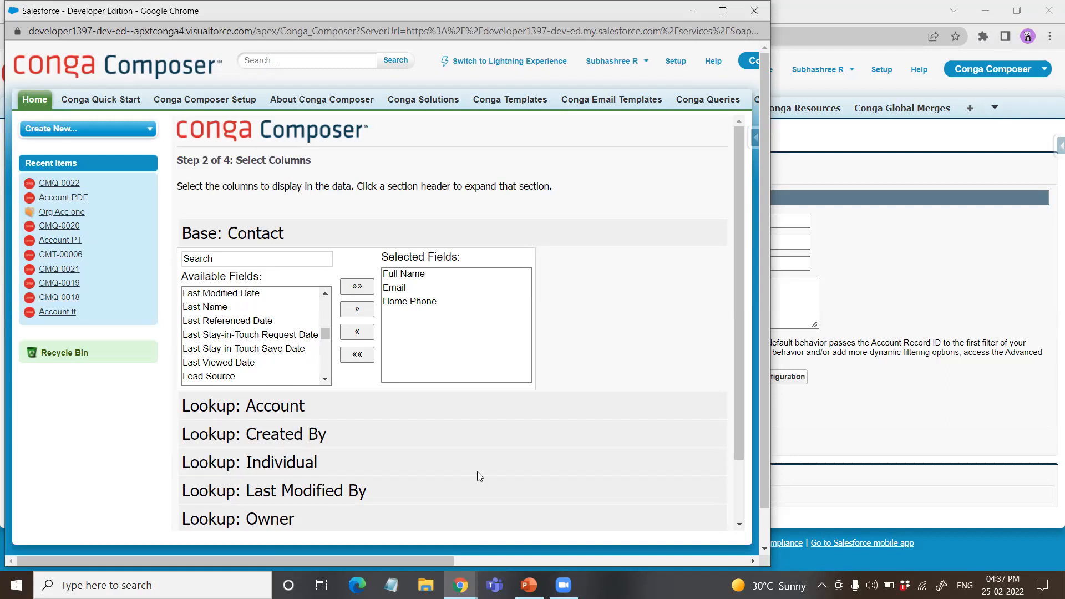
pyautogui.scroll(-3, 608, 475)
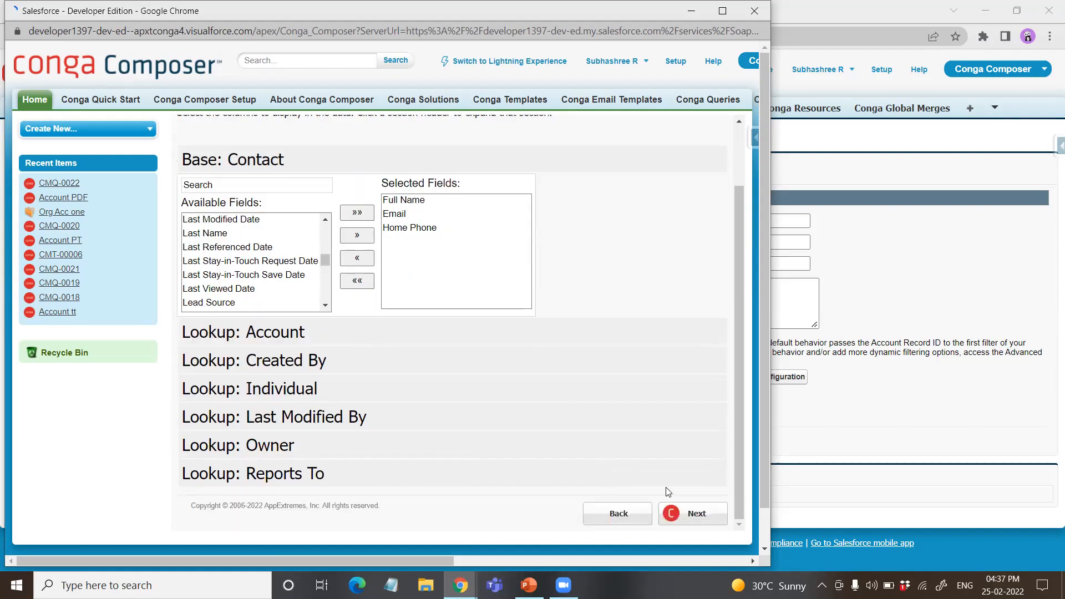
pyautogui.click(683, 511)
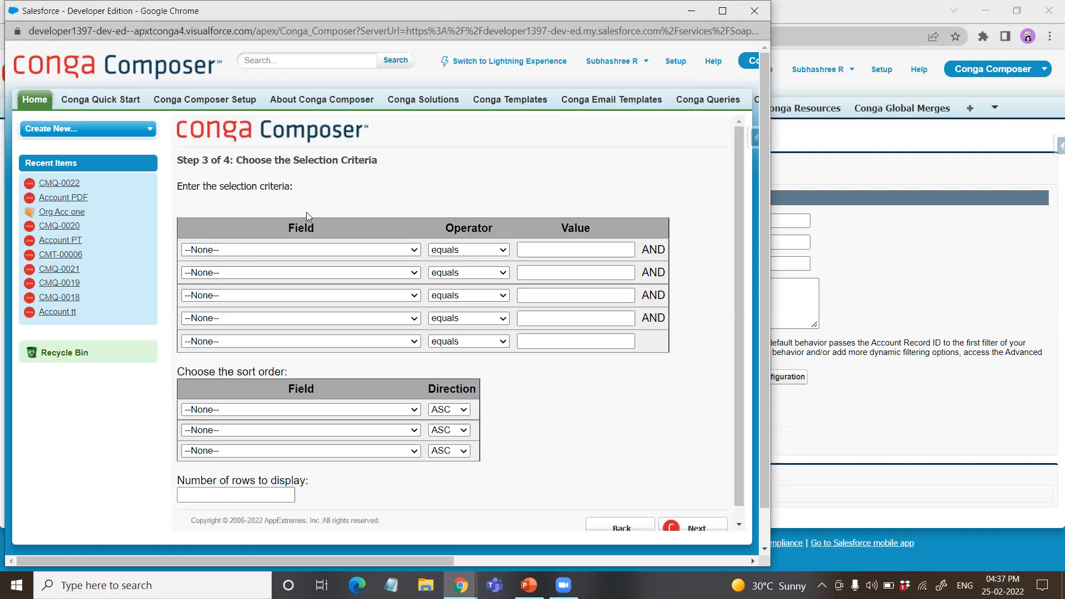
# Step: Set the first selection criterion's field to Account ID, keeping the equals operator and an empty value
pyautogui.click(352, 251)
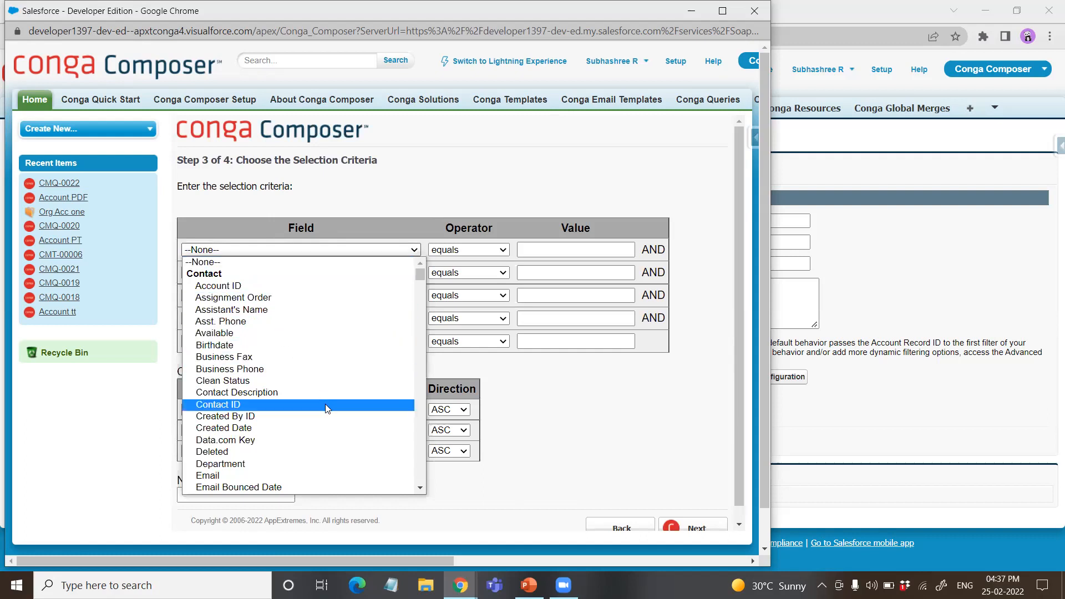
pyautogui.scroll(-15, 325, 403)
pyautogui.scroll(15, 268, 436)
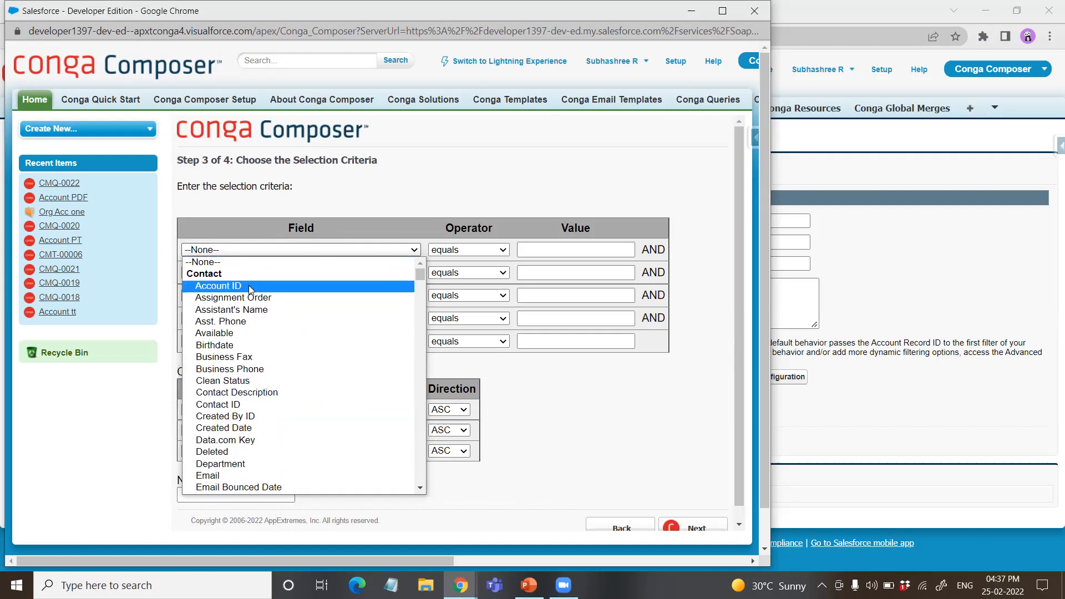
pyautogui.click(248, 285)
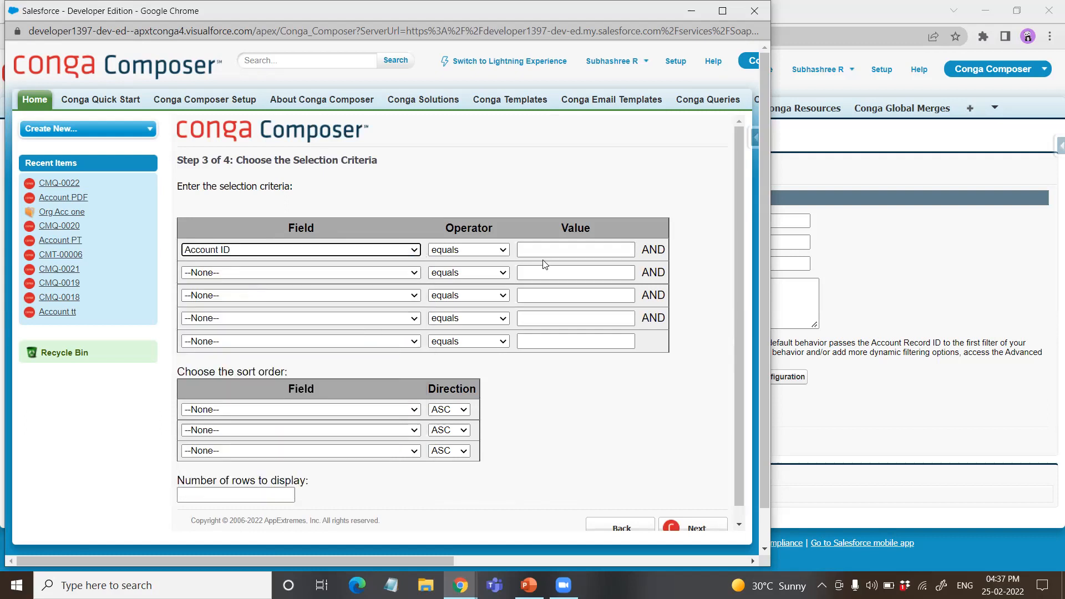
pyautogui.click(250, 409)
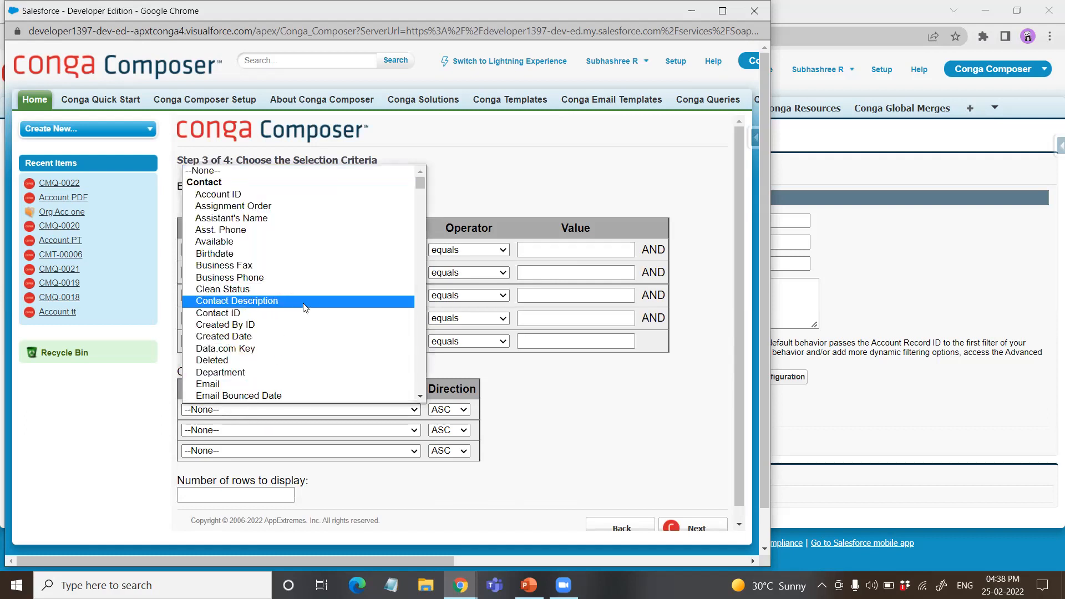
pyautogui.scroll(-8, 304, 305)
pyautogui.scroll(8, 299, 294)
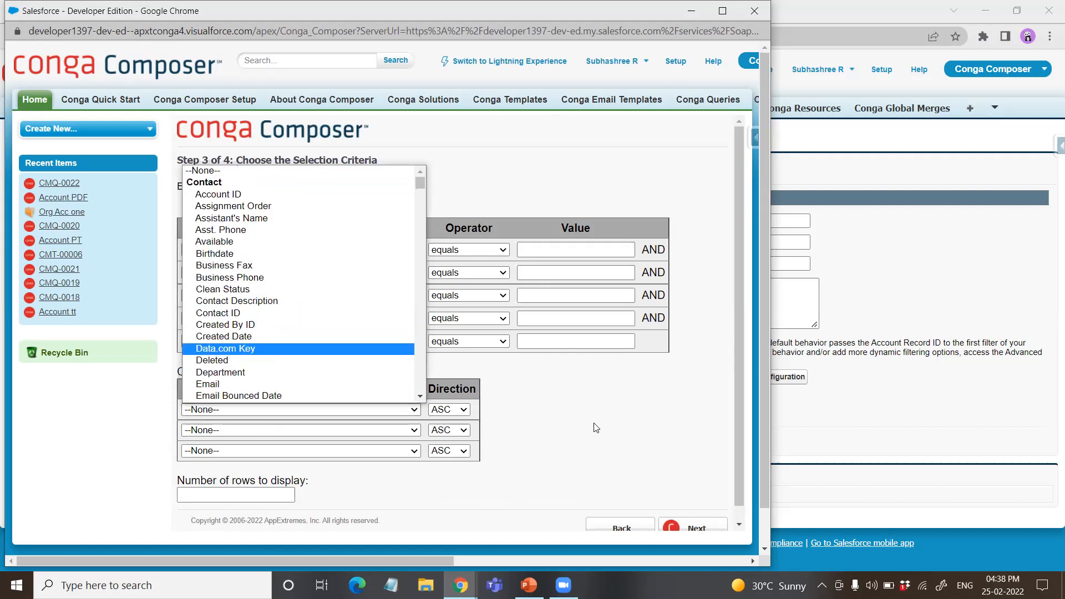
pyautogui.click(606, 432)
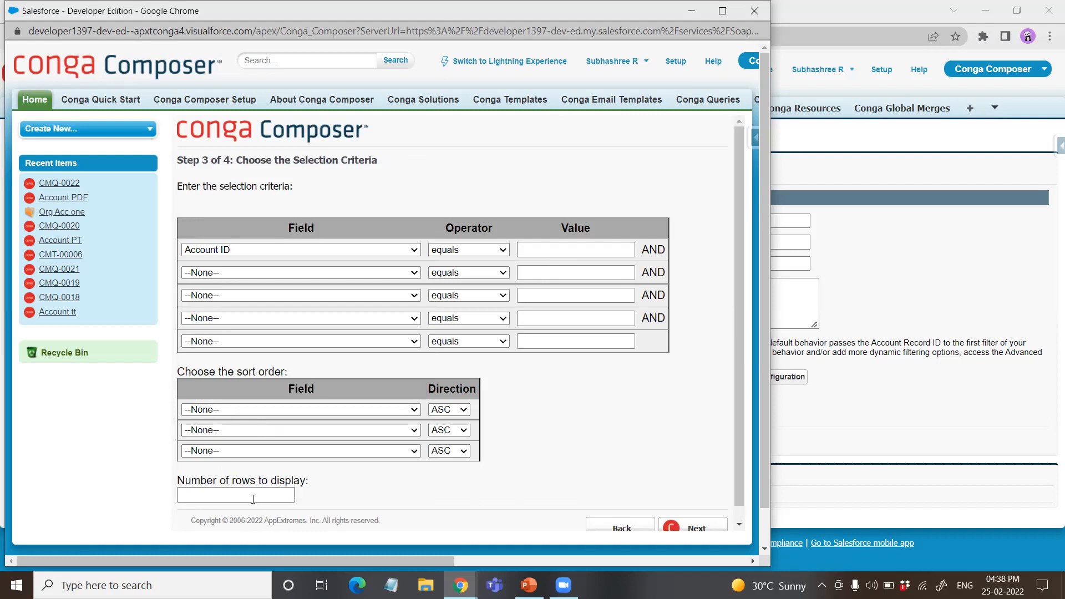
# Step: Accept the selection criteria without a sort order or row limit and continue to testing the results
pyautogui.scroll(-1, 667, 482)
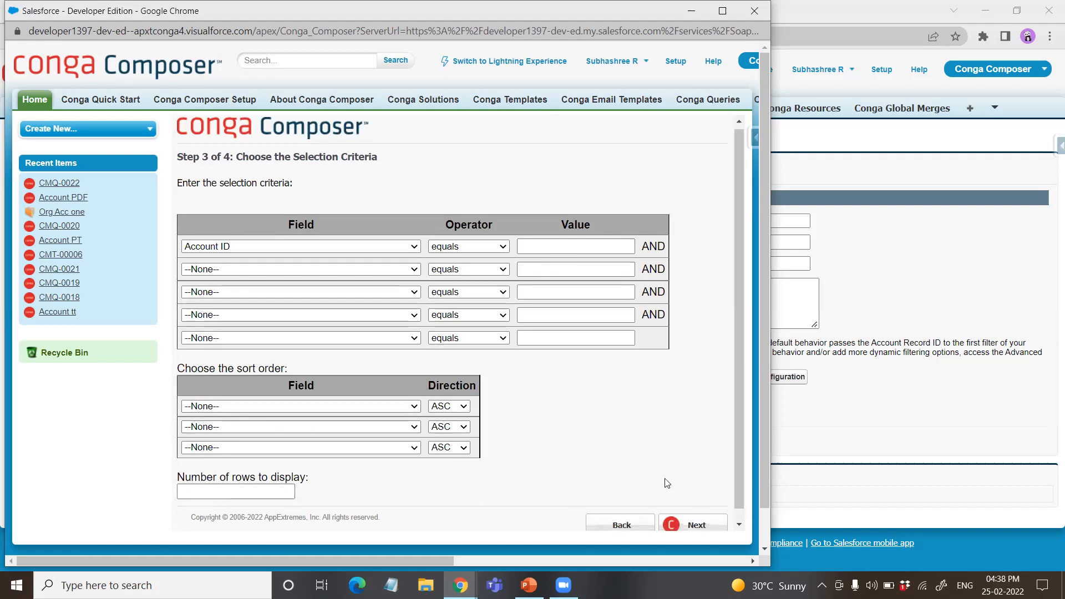
pyautogui.scroll(-1, 667, 483)
pyautogui.click(706, 509)
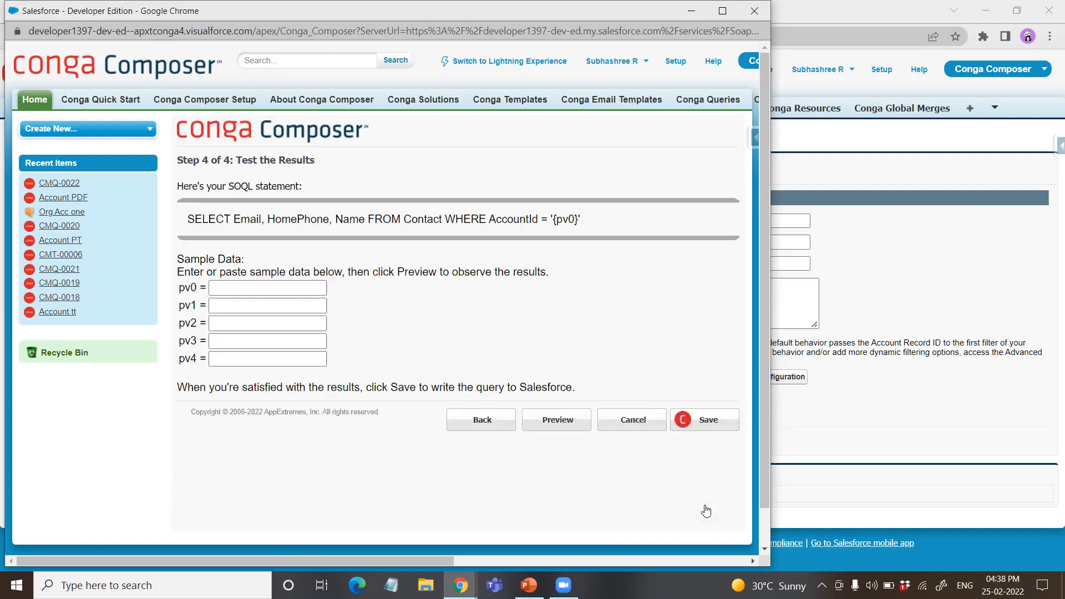
# Step: Copy the record ID of the Org Acc one account from its page address in the browser
pyautogui.click(244, 282)
pyautogui.click(689, 11)
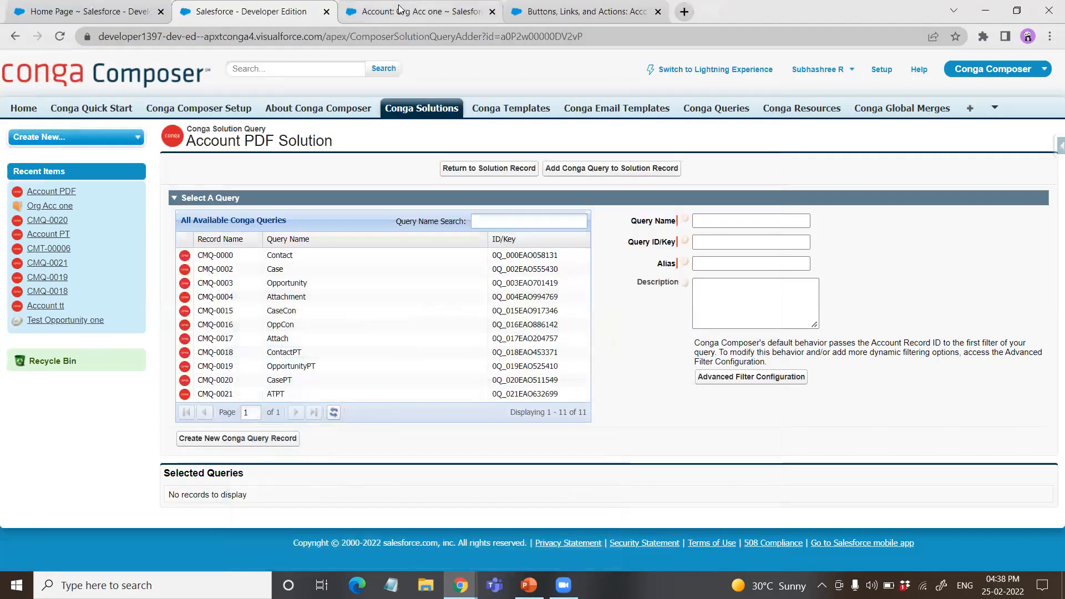
pyautogui.click(399, 10)
pyautogui.doubleClick(349, 36)
pyautogui.rightClick(340, 37)
pyautogui.click(371, 115)
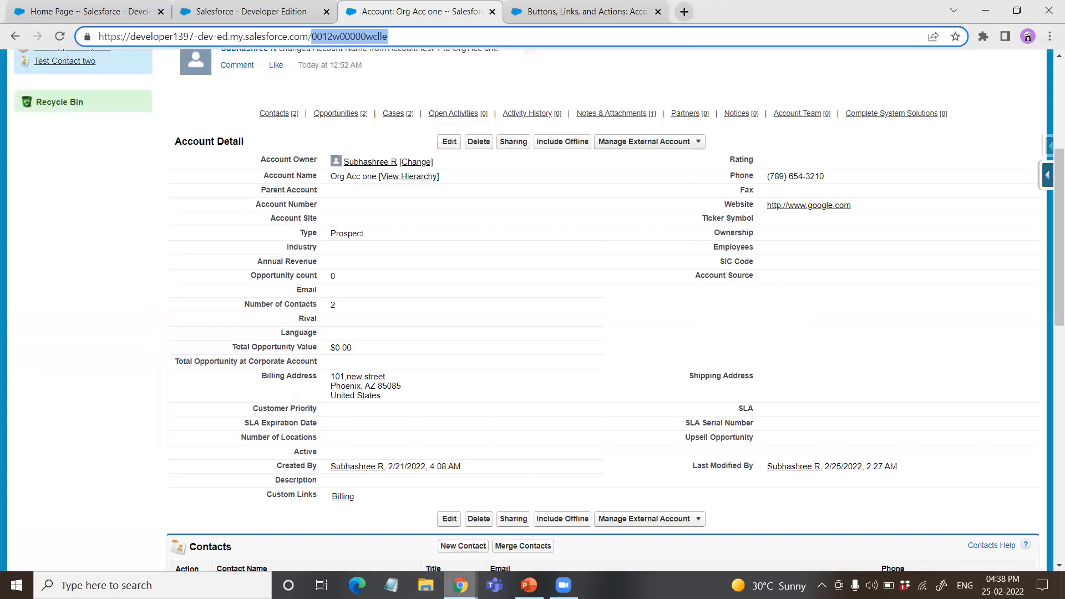
# Step: Test the ContactPDF query using the copied account record ID as pv0, preview the results and close the preview
pyautogui.click(459, 585)
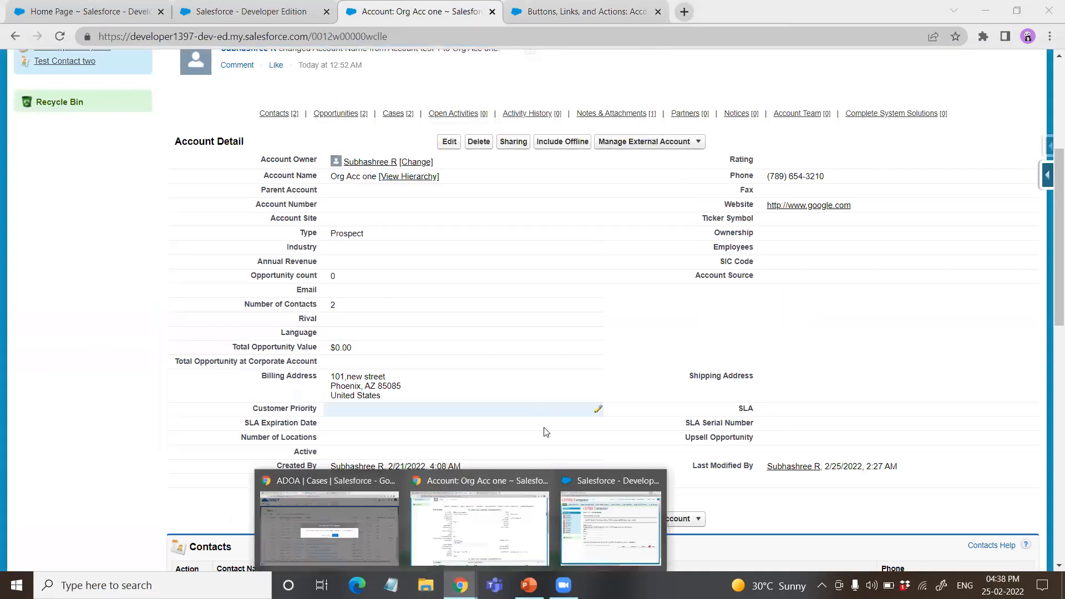
pyautogui.click(585, 511)
pyautogui.click(237, 288)
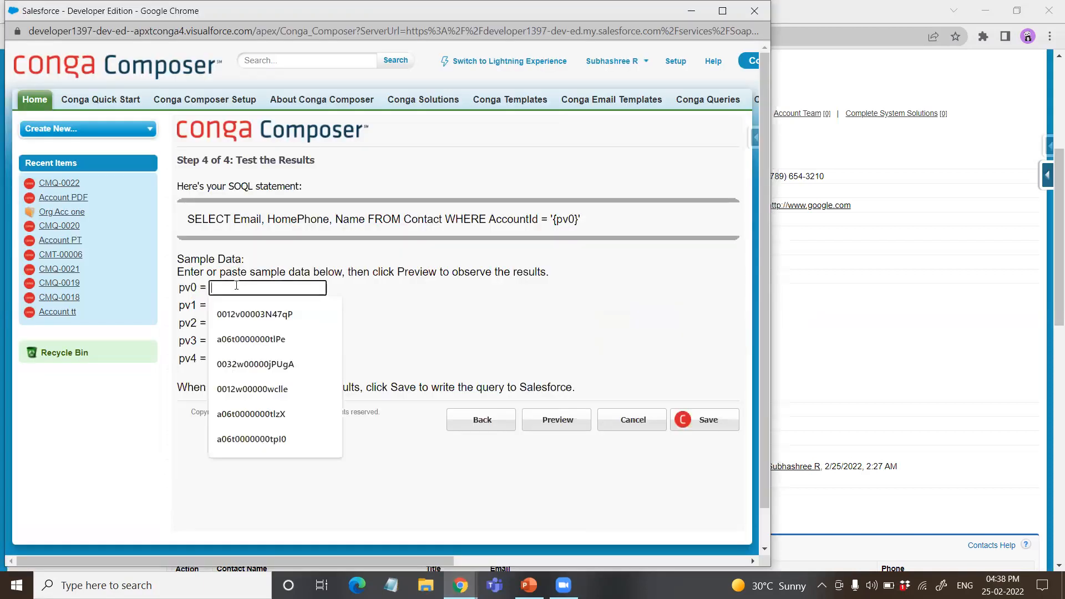
pyautogui.rightClick(238, 288)
pyautogui.click(282, 394)
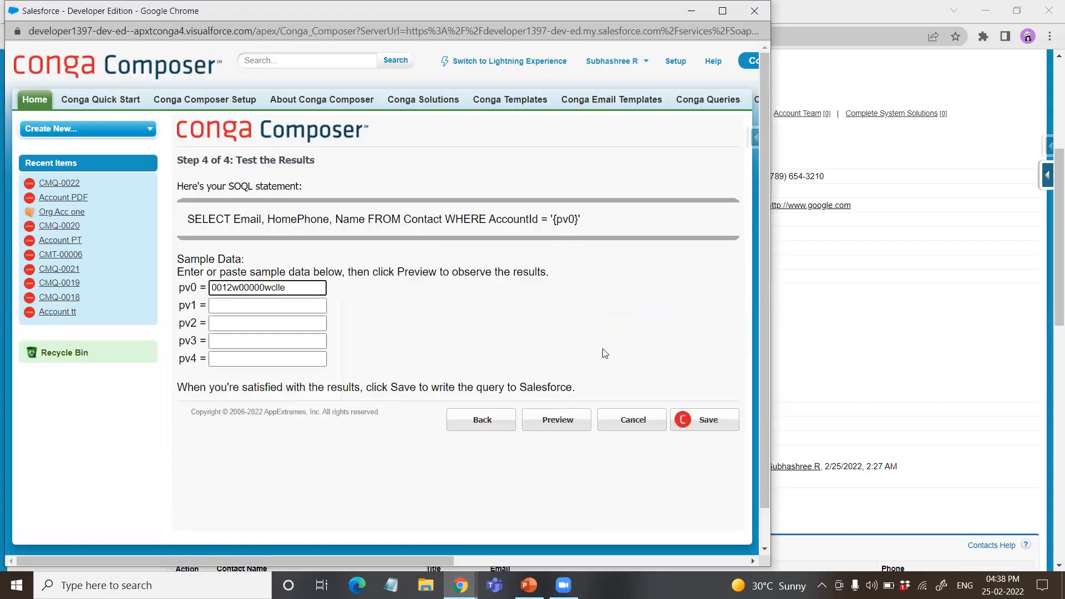
pyautogui.click(557, 424)
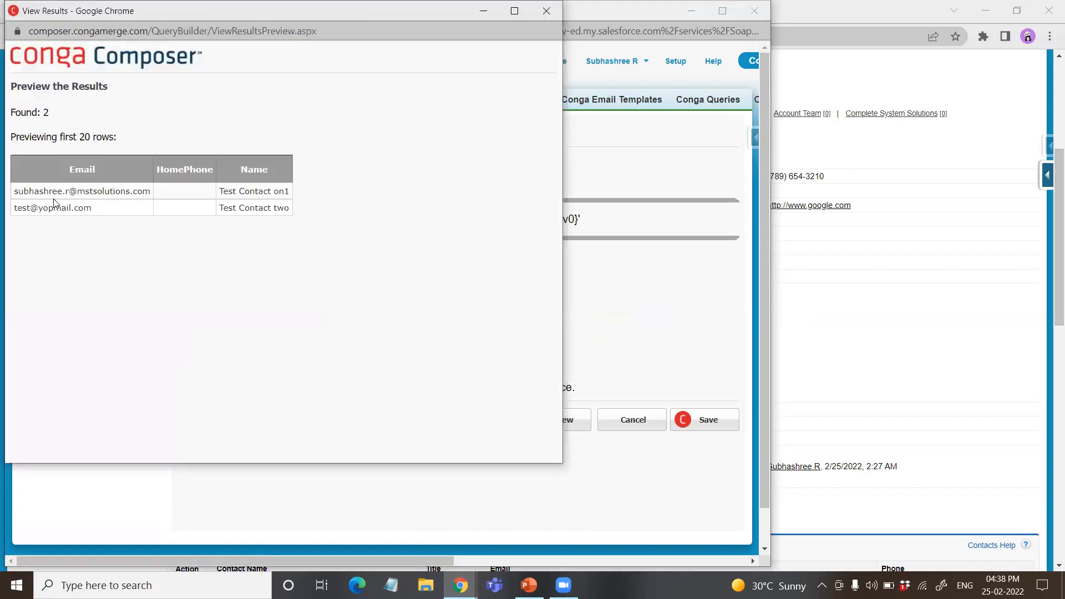
pyautogui.click(545, 11)
# Step: Save the ContactPDF query, close its window and reload the Account PDF solution's query page, accepting the form resubmission
pyautogui.click(698, 420)
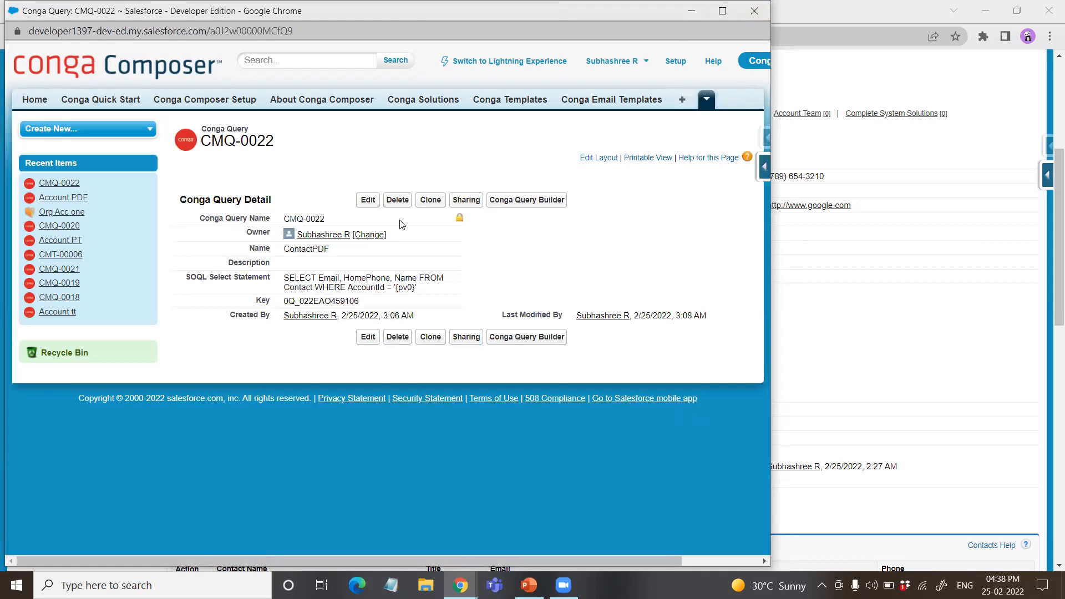
pyautogui.click(754, 10)
pyautogui.click(275, 11)
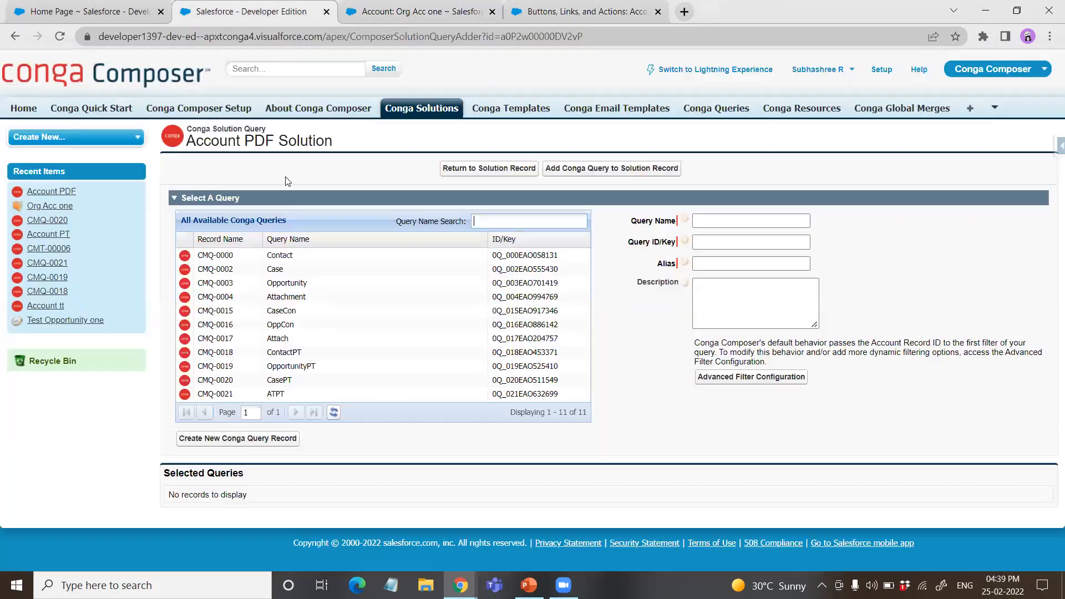
pyautogui.click(61, 37)
pyautogui.click(583, 143)
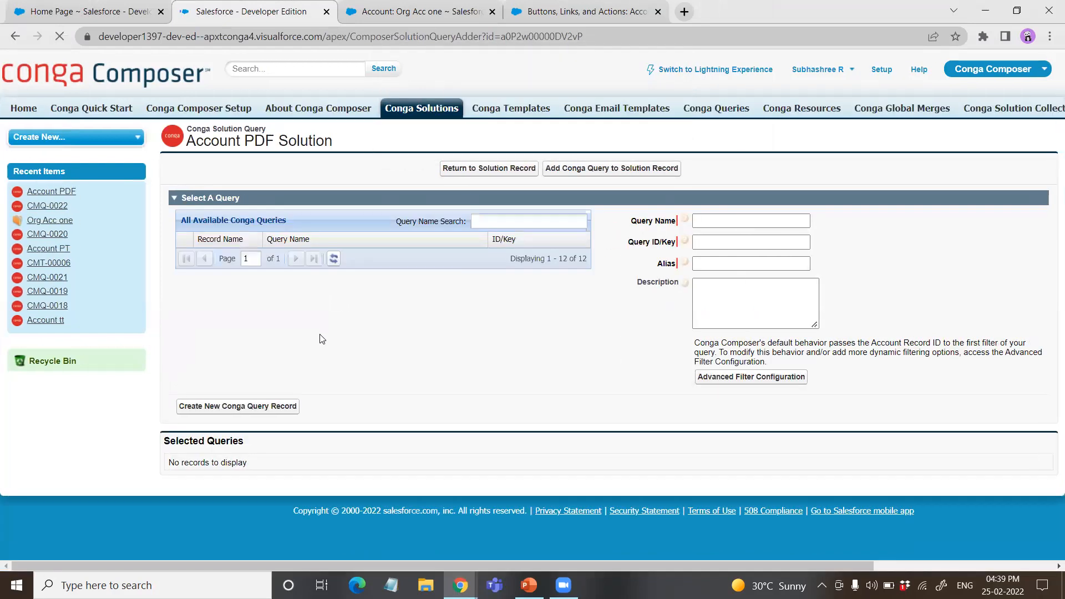
# Step: Add the ContactPDF query to the Account PDF solution with the alias ContactPDF
pyautogui.click(267, 403)
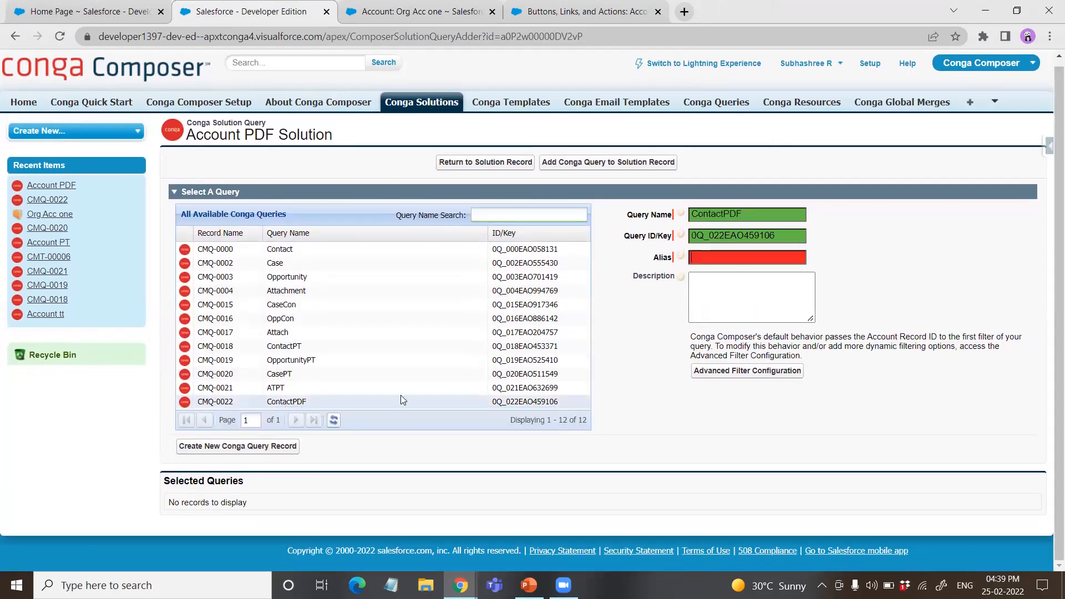
pyautogui.click(731, 258)
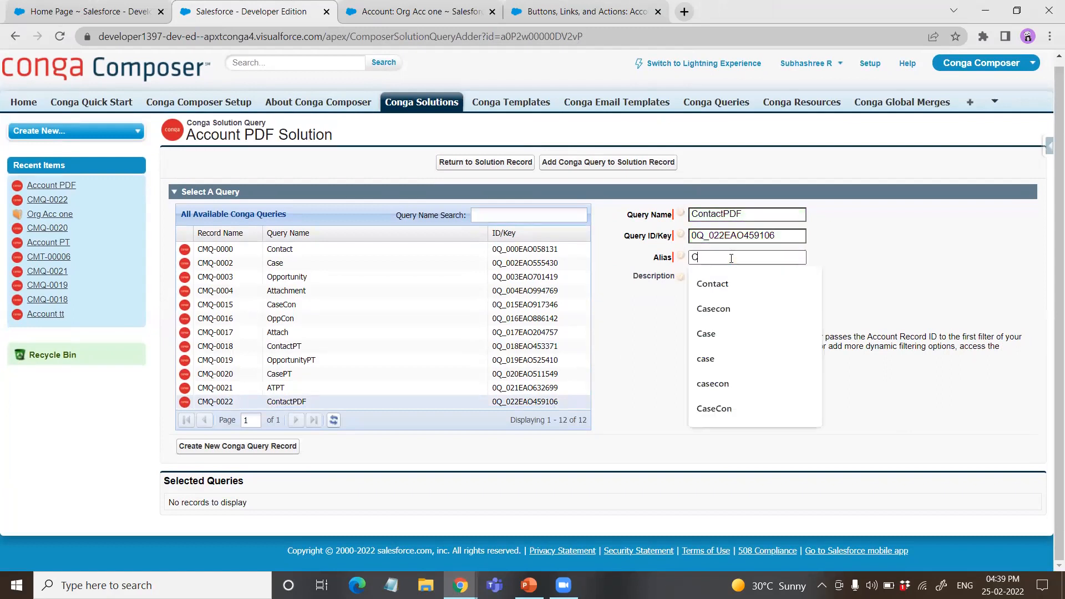
pyautogui.write('ContactPDF')
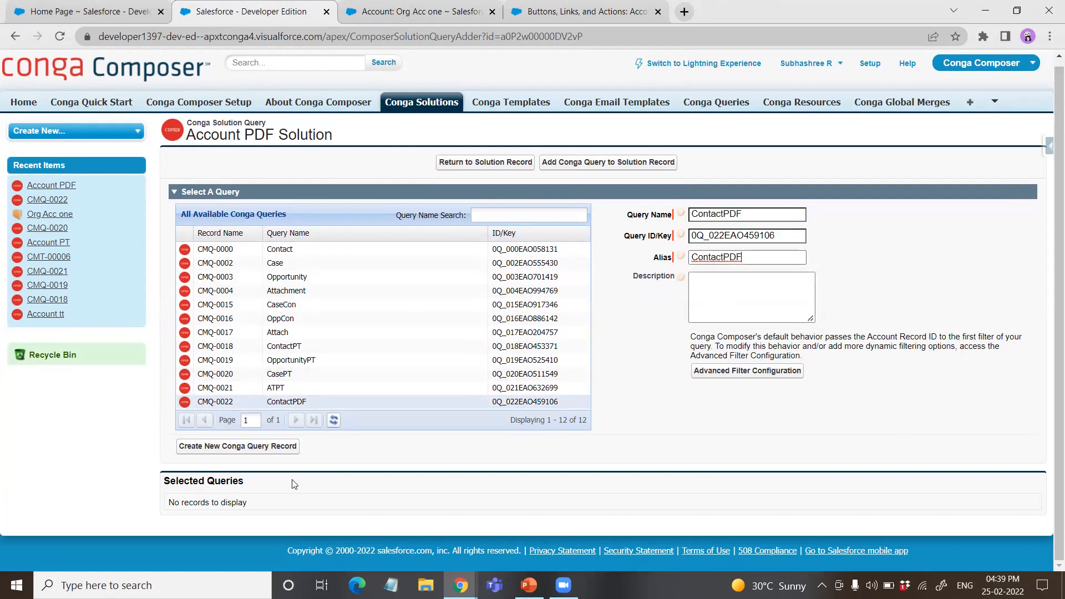
pyautogui.click(604, 164)
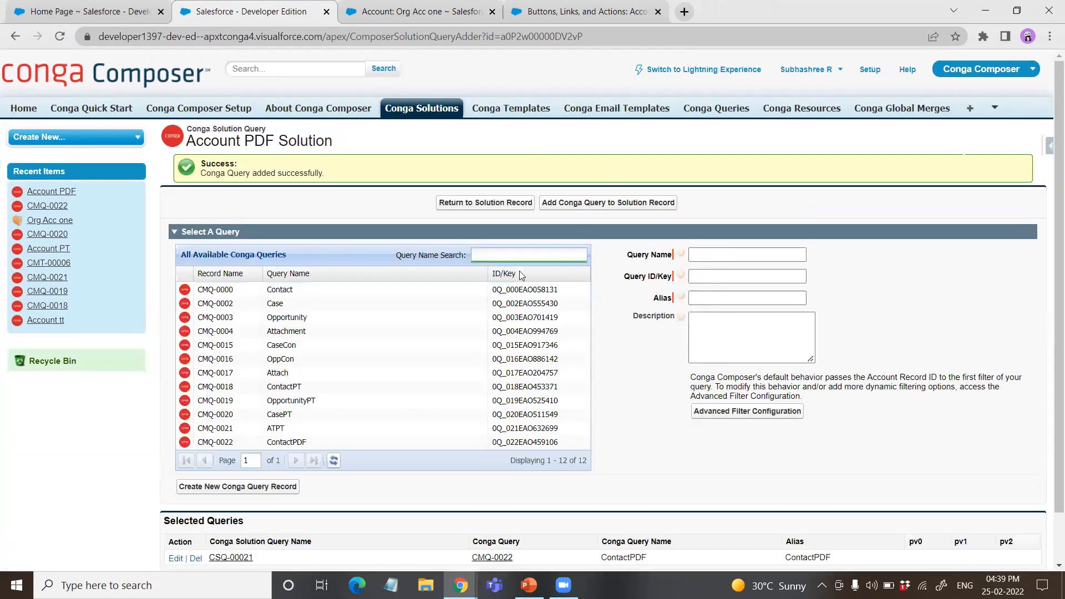
# Step: Create and save a new Conga query record named CasePDF
pyautogui.scroll(-1, 554, 402)
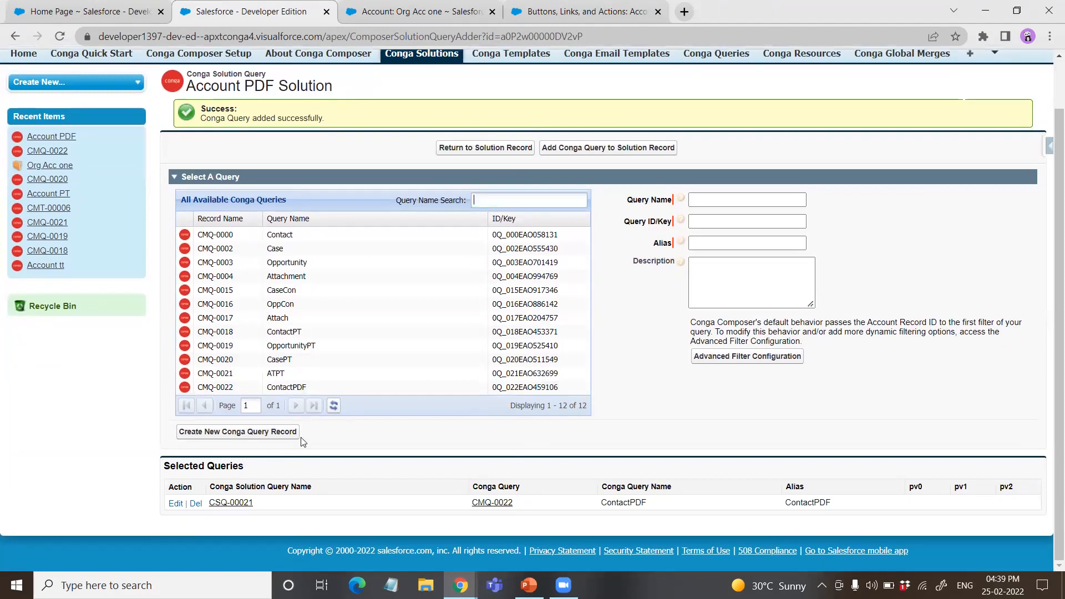
pyautogui.click(272, 437)
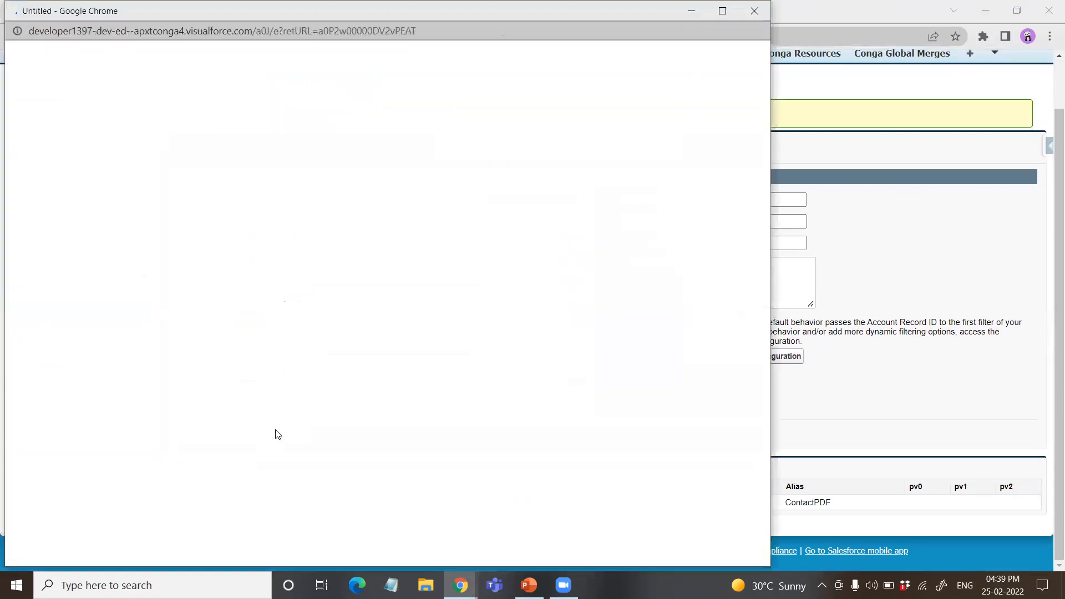
pyautogui.click(368, 238)
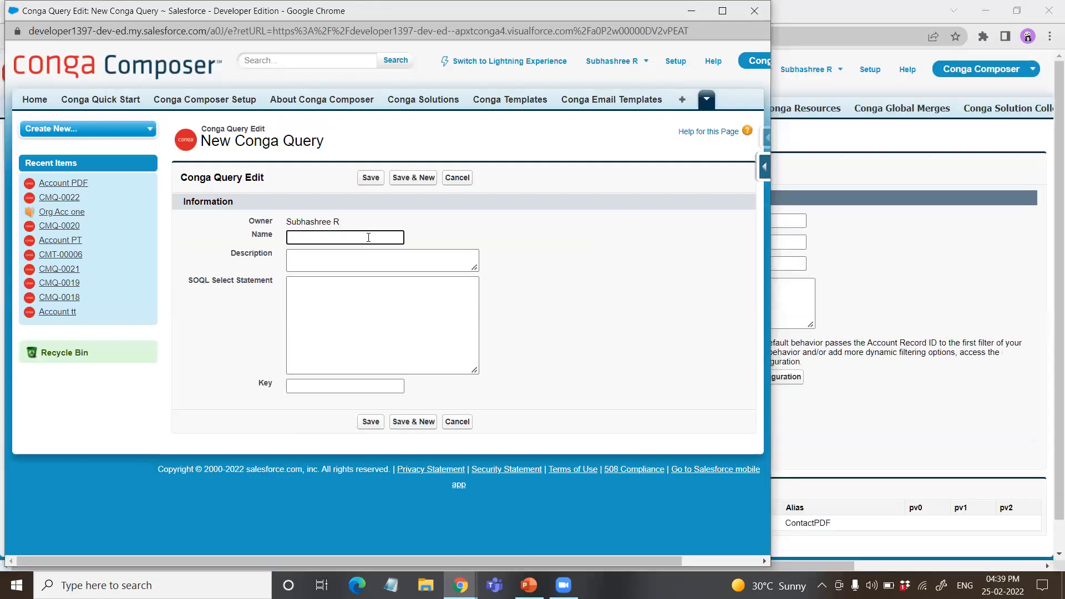
pyautogui.write('Case')
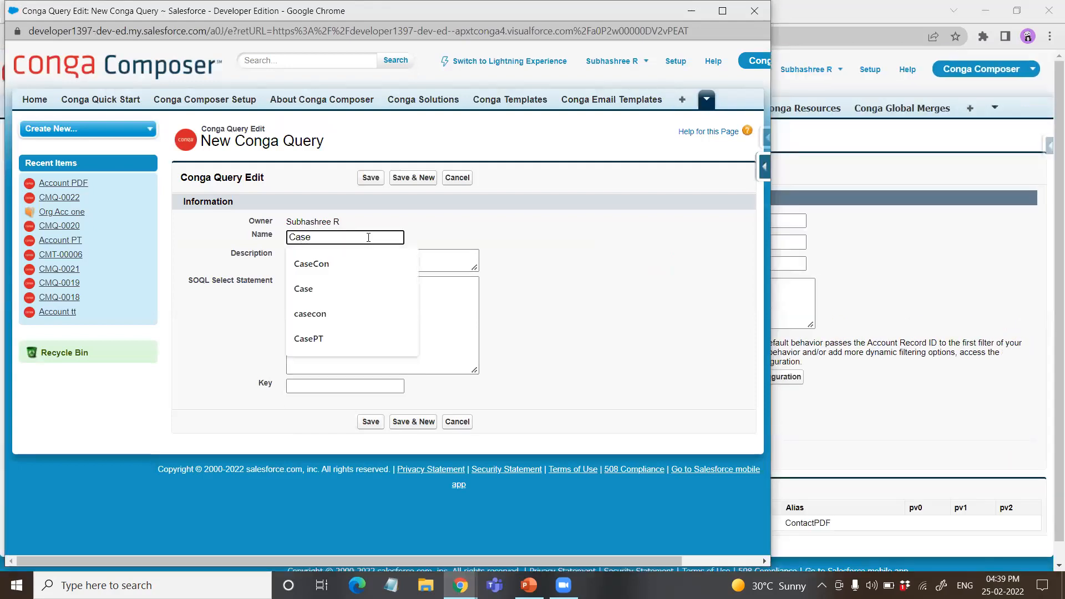
pyautogui.write('PDF')
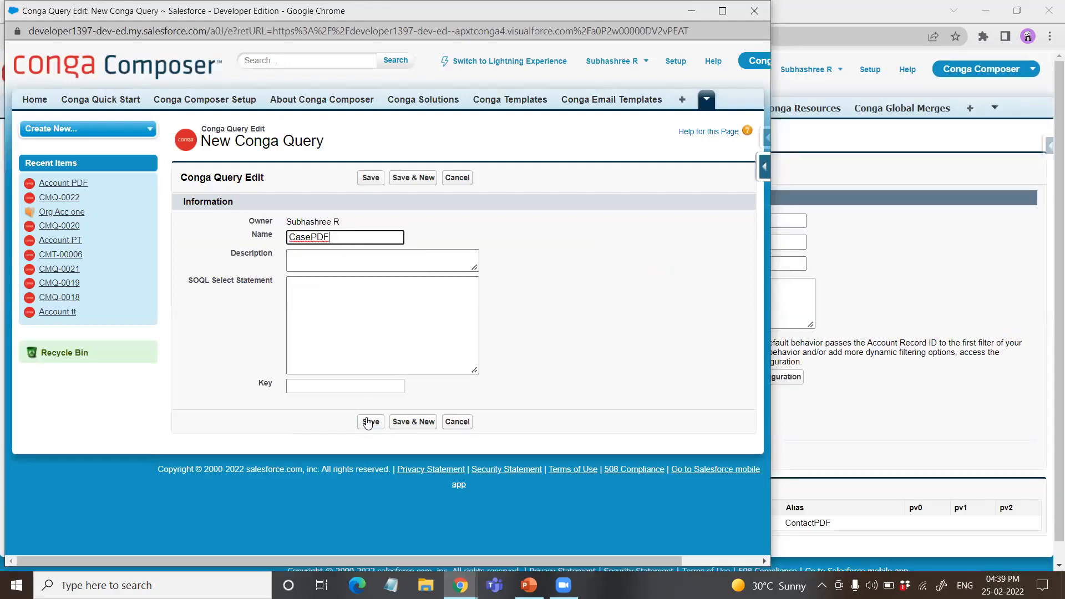
pyautogui.click(364, 421)
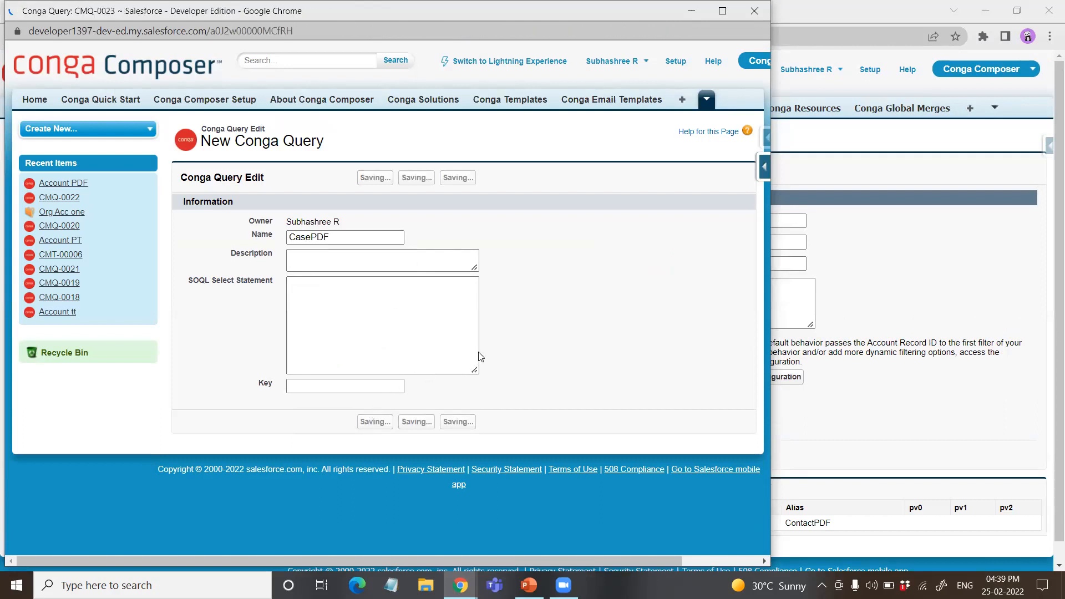
# Step: Start the Conga Query Builder for the CasePDF query and choose Case as the base object
pyautogui.click(549, 199)
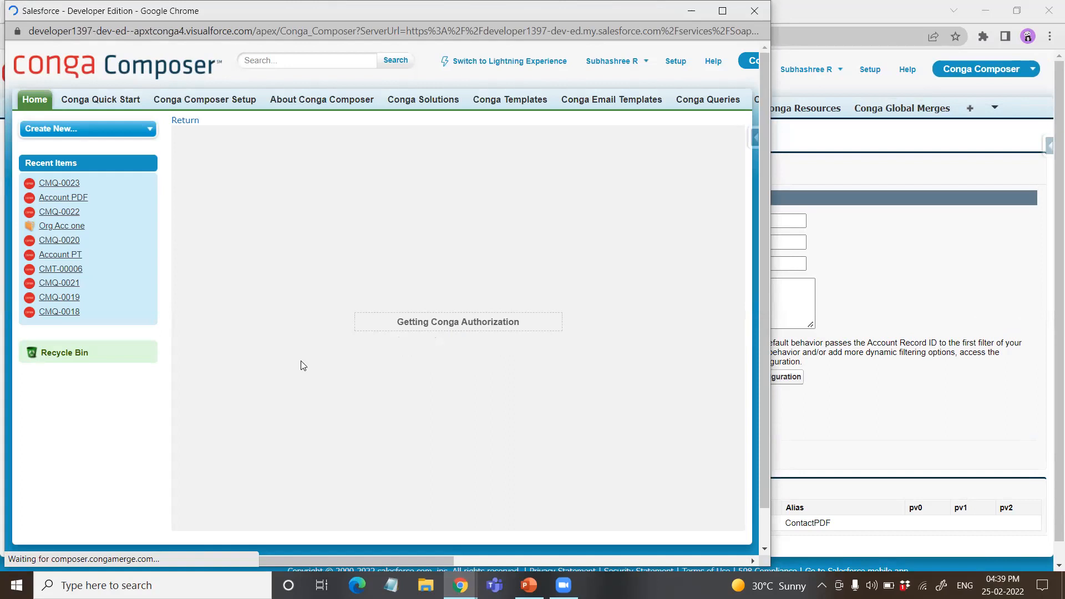
pyautogui.scroll(-5, 272, 361)
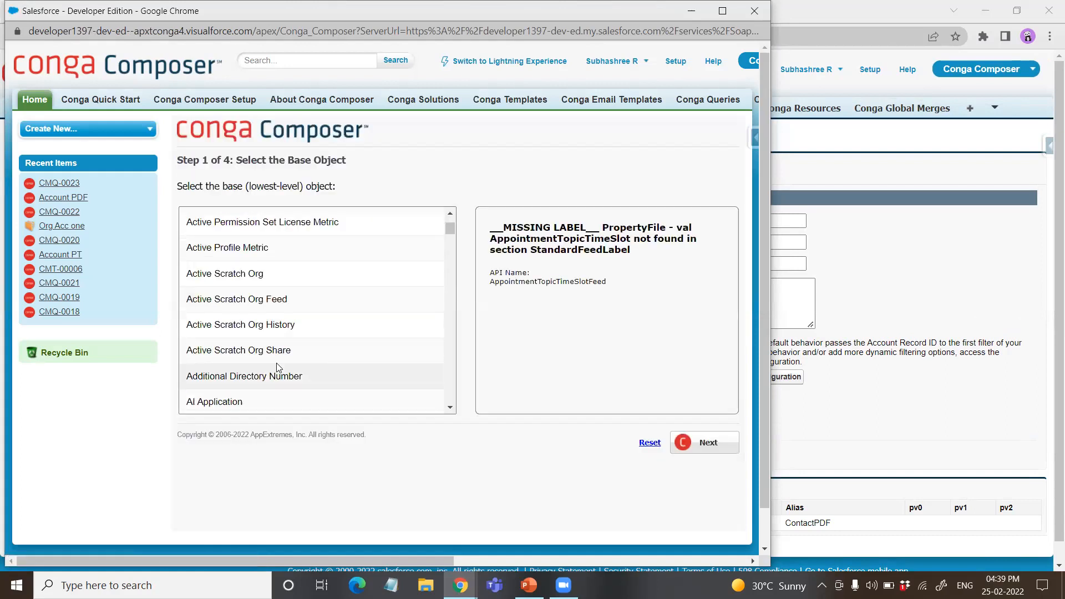
pyautogui.scroll(-7, 309, 339)
pyautogui.scroll(-10, 299, 358)
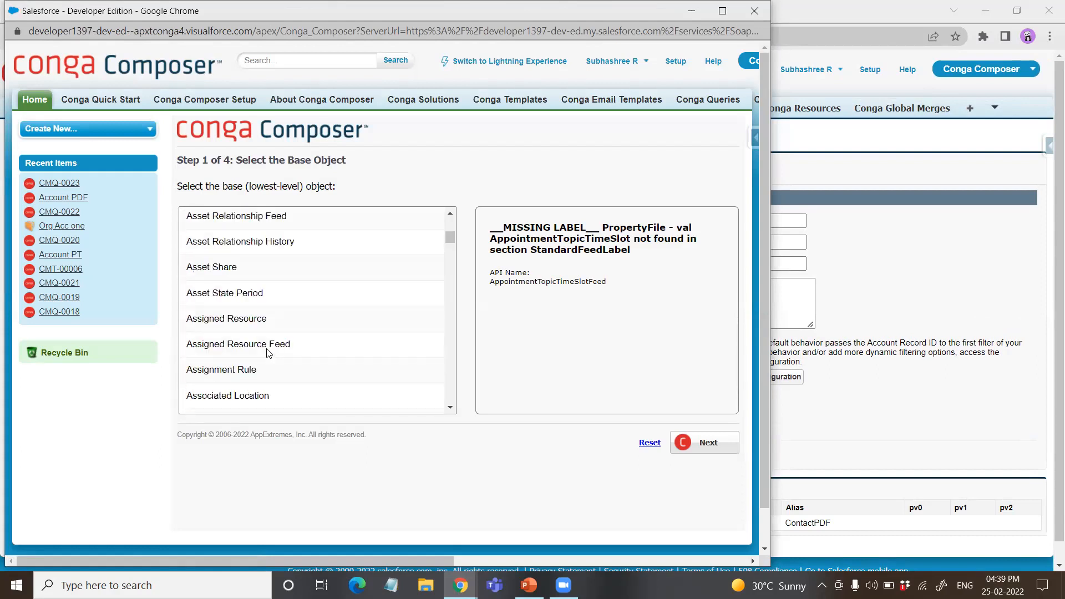
pyautogui.scroll(-15, 267, 354)
pyautogui.scroll(4, 267, 350)
pyautogui.click(211, 255)
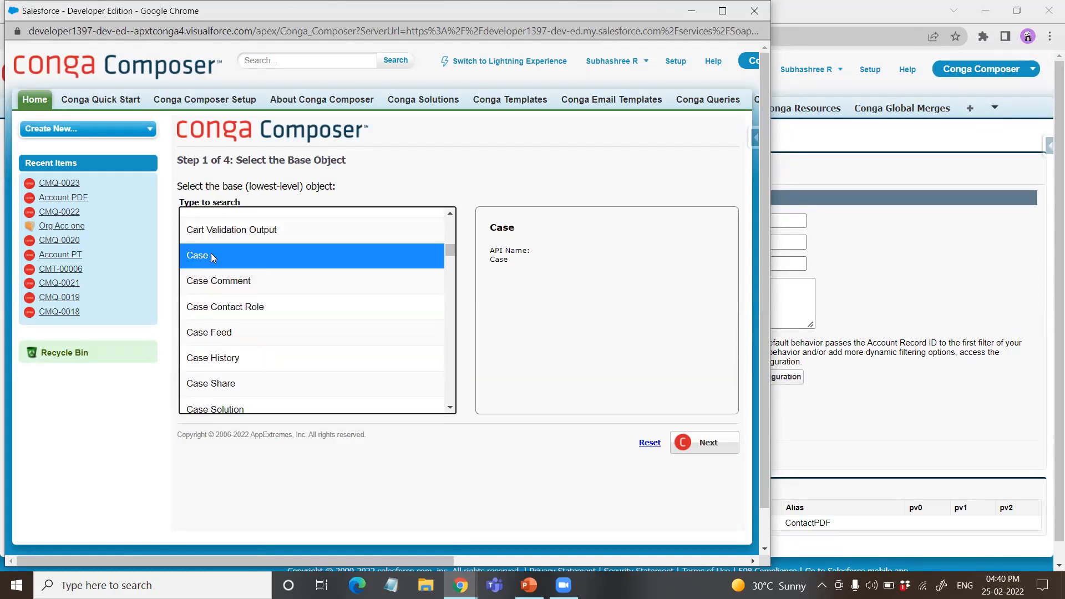
pyautogui.click(697, 450)
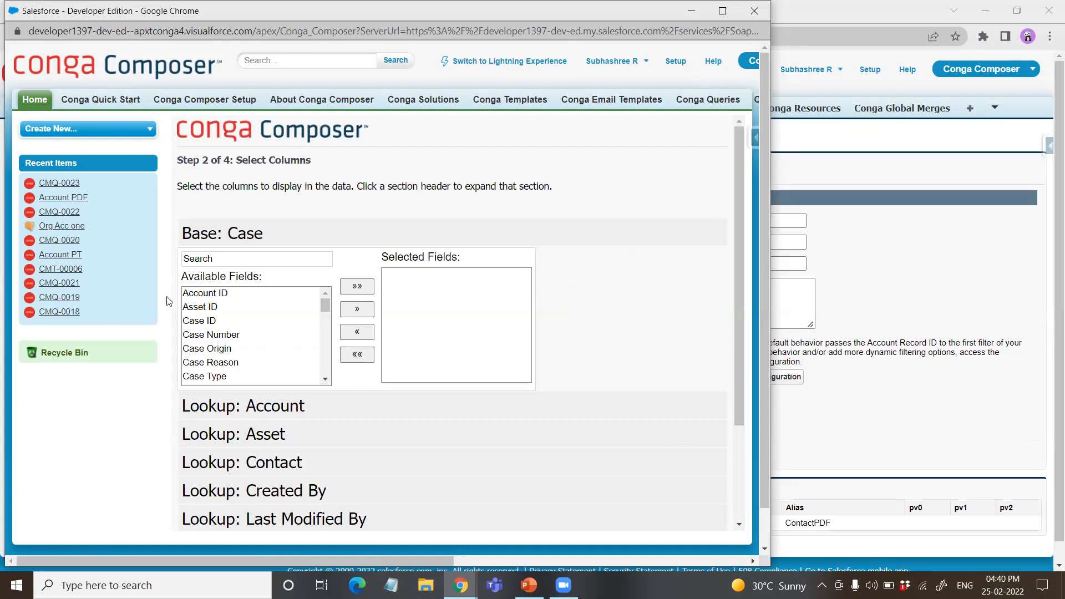
# Step: Select Case Number, Case Type, Case Origin and Priority as the query's Case columns and continue to the selection criteria
pyautogui.click(233, 334)
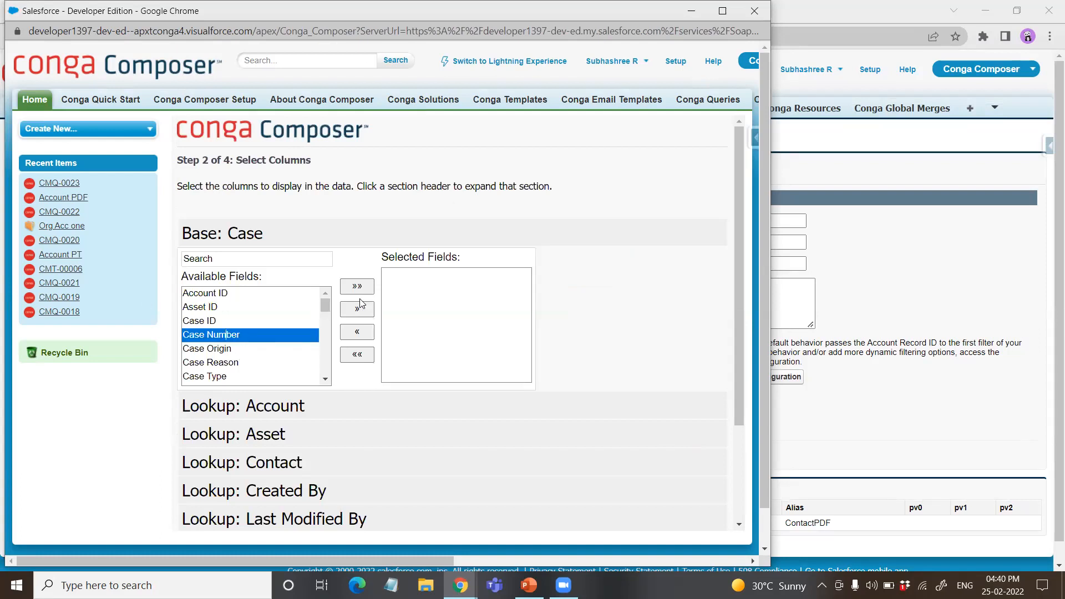
pyautogui.click(357, 310)
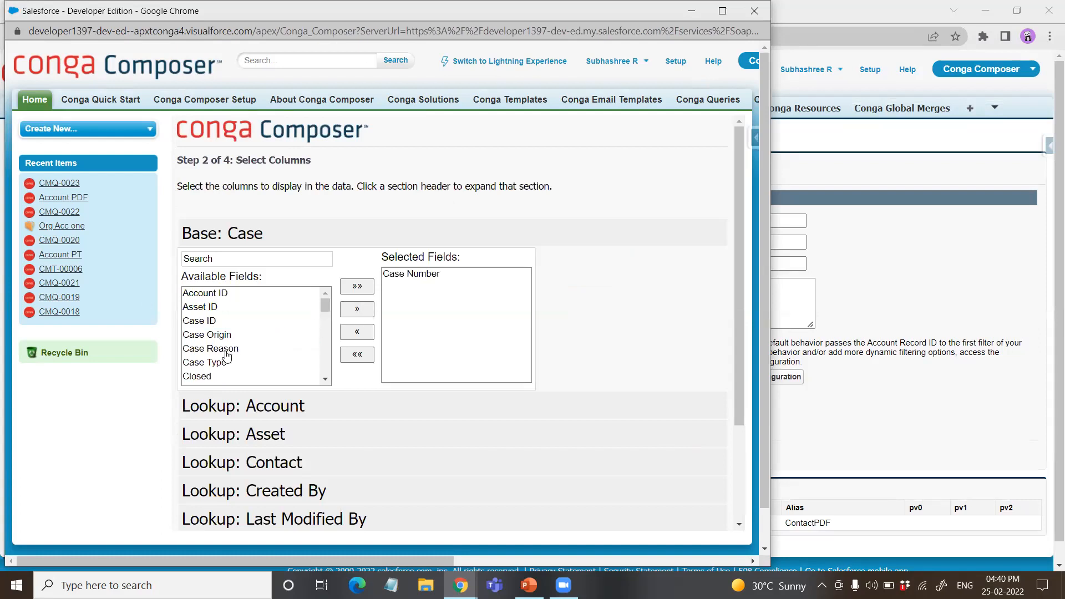
pyautogui.click(221, 362)
pyautogui.click(357, 309)
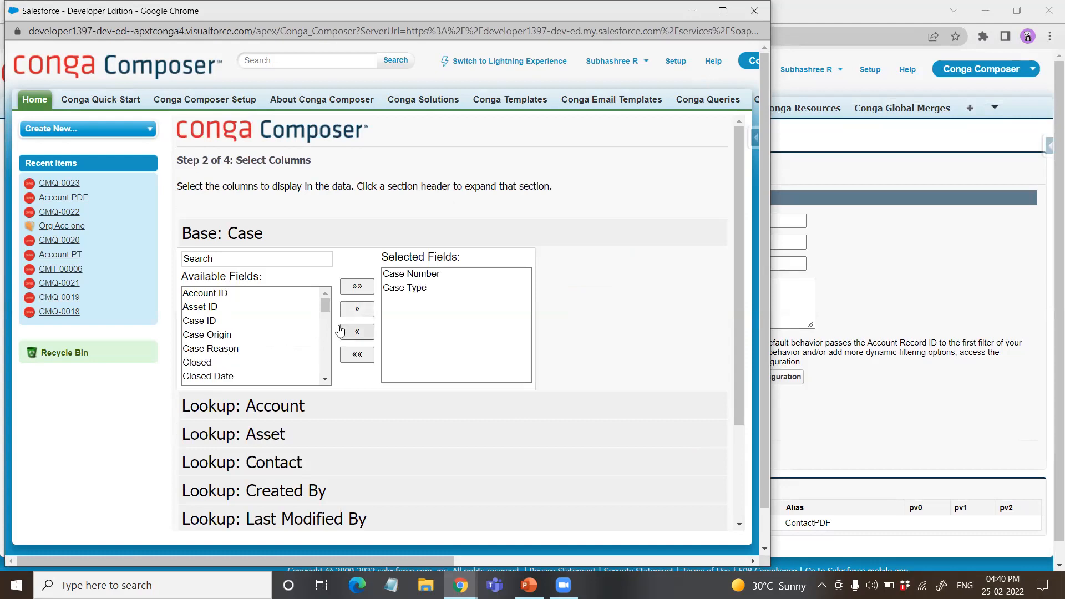
pyautogui.click(217, 335)
pyautogui.click(356, 309)
pyautogui.scroll(-2, 264, 357)
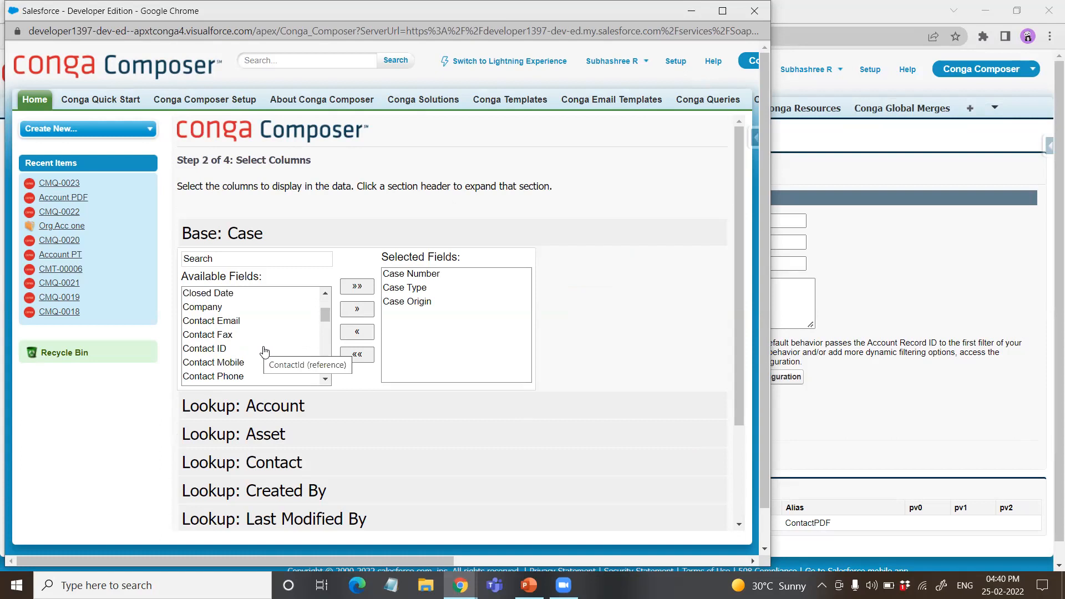
pyautogui.scroll(2, 266, 351)
pyautogui.scroll(-2, 269, 351)
pyautogui.scroll(-3, 269, 351)
pyautogui.scroll(-2, 269, 351)
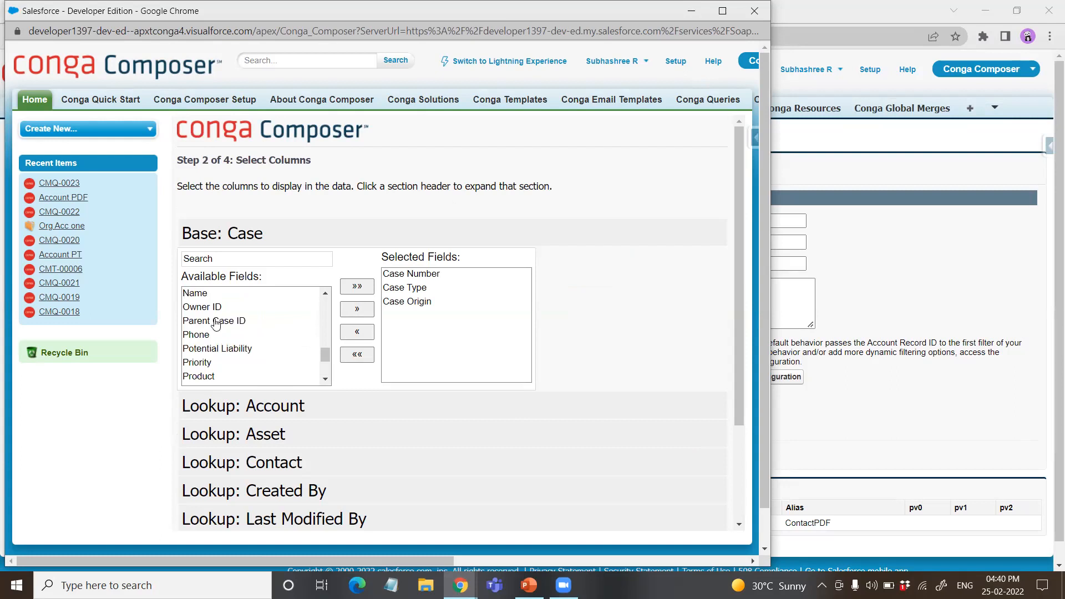
pyautogui.click(208, 362)
pyautogui.click(359, 310)
pyautogui.scroll(-3, 571, 352)
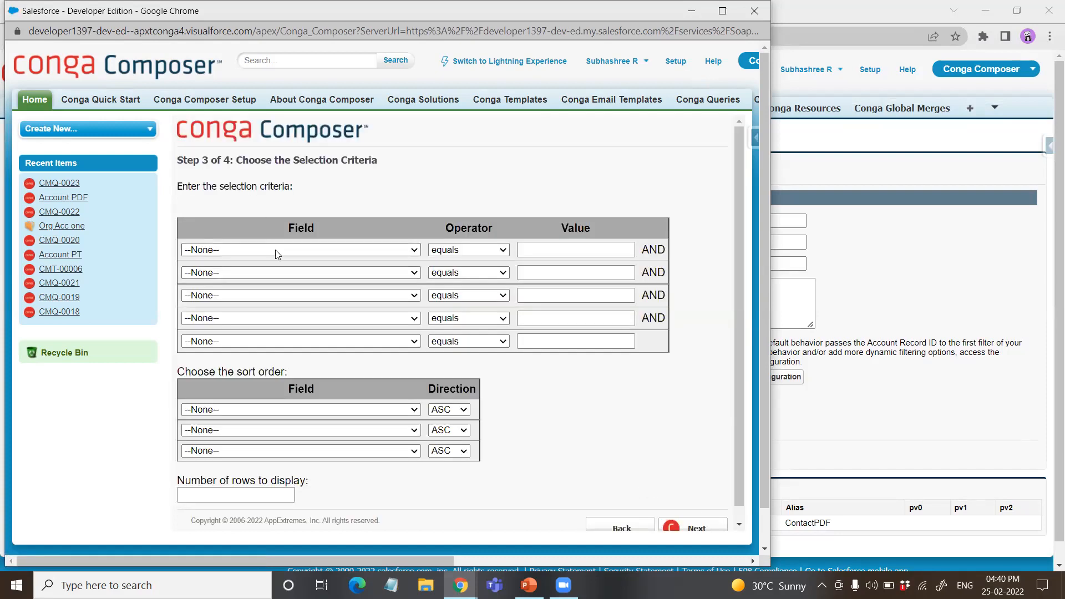
# Step: Set the first selection criterion to Account ID equals with an empty value and continue to testing the results
pyautogui.click(275, 249)
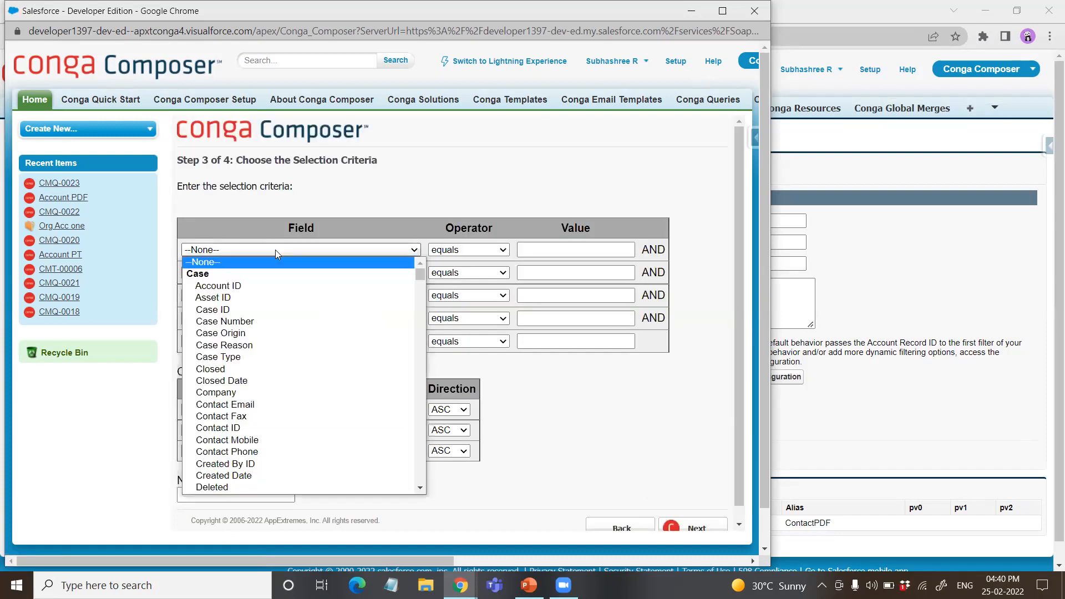
pyautogui.click(254, 286)
pyautogui.scroll(-2, 469, 299)
pyautogui.click(697, 475)
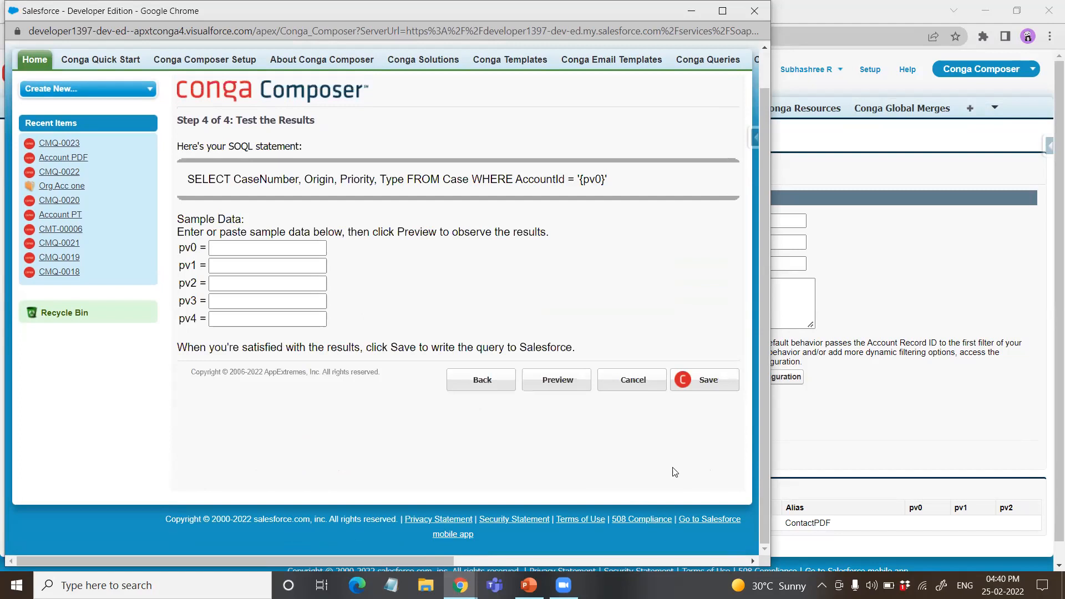
# Step: Save the built CasePDF query to Salesforce, close its window and reload the solution's query selection page
pyautogui.click(704, 385)
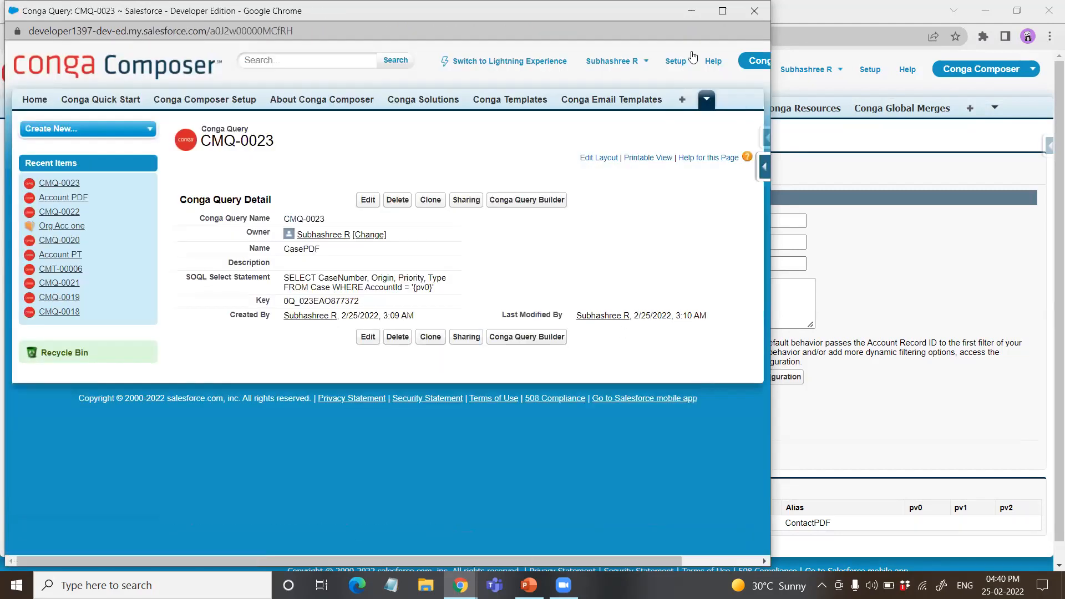
pyautogui.click(753, 11)
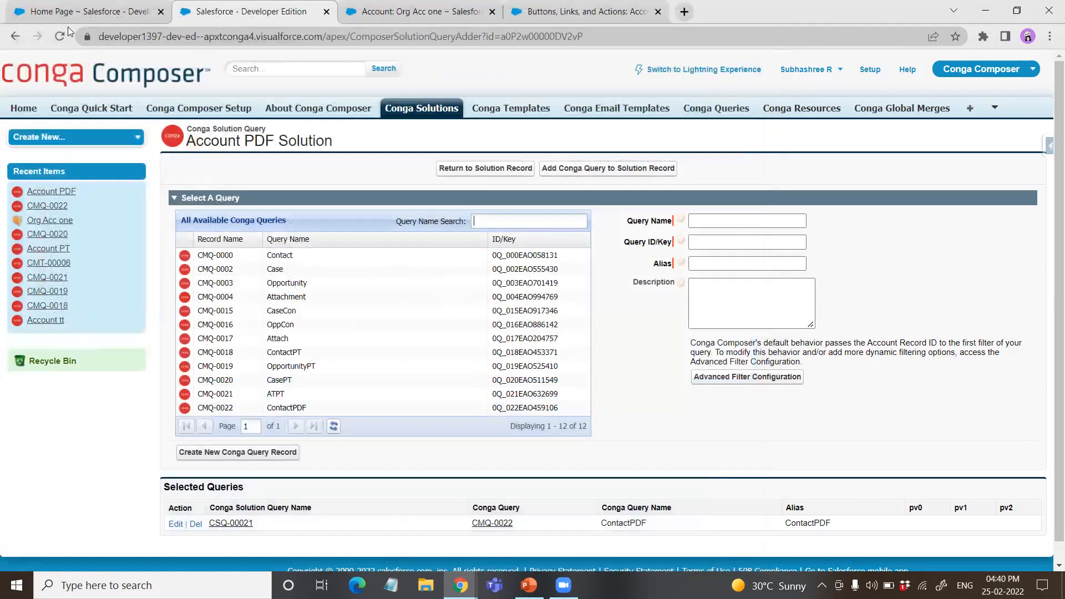
pyautogui.click(60, 36)
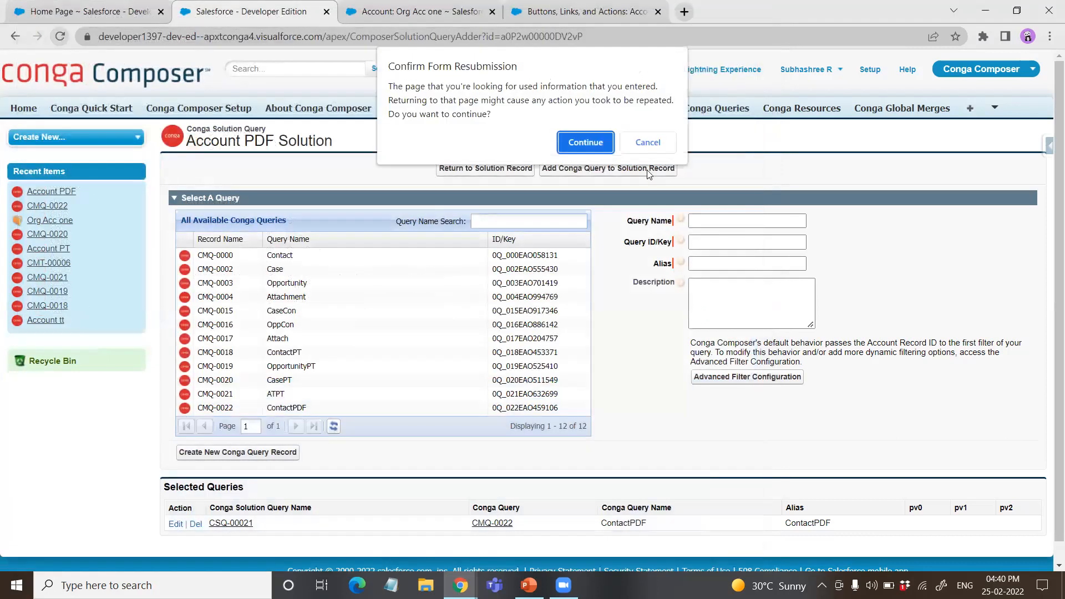
pyautogui.click(580, 141)
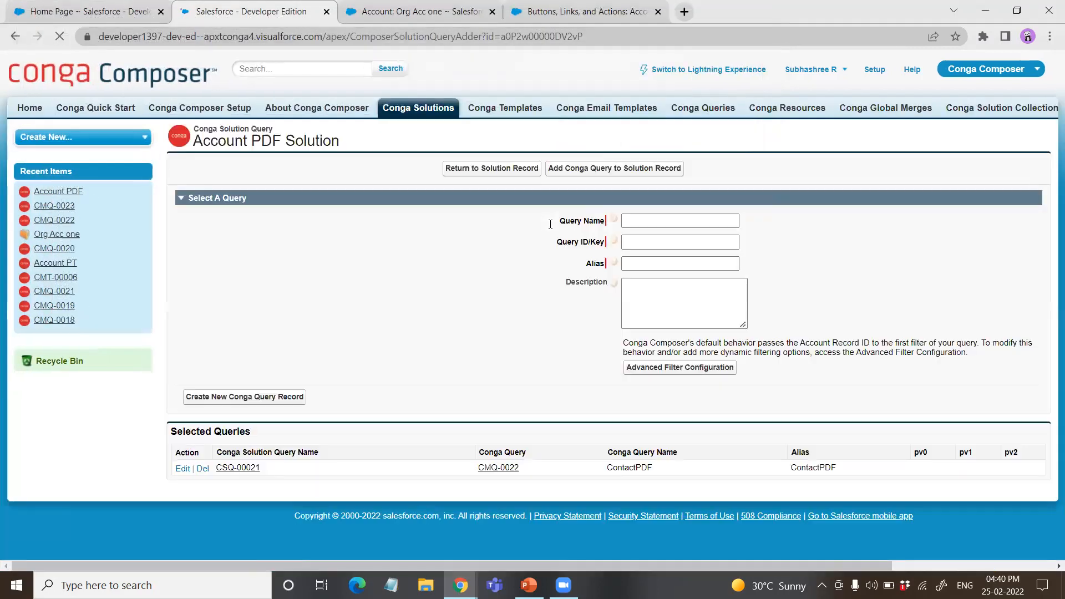
# Step: Add the CasePDF query to the Account PDF solution with the alias CasePDF
pyautogui.scroll(-1, 340, 407)
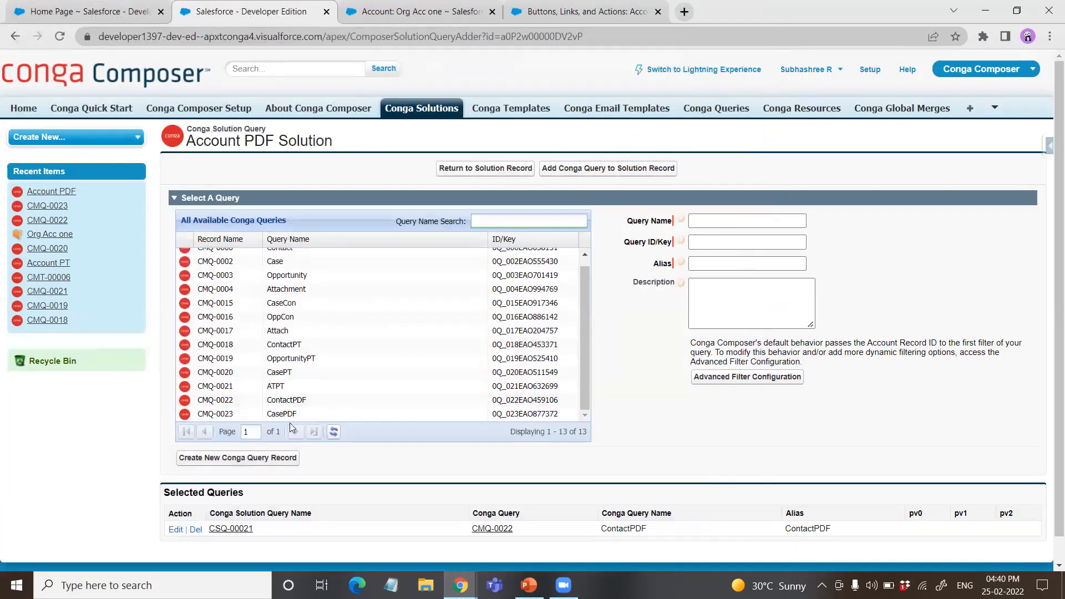
pyautogui.click(293, 415)
pyautogui.click(726, 264)
pyautogui.write('CasePDF')
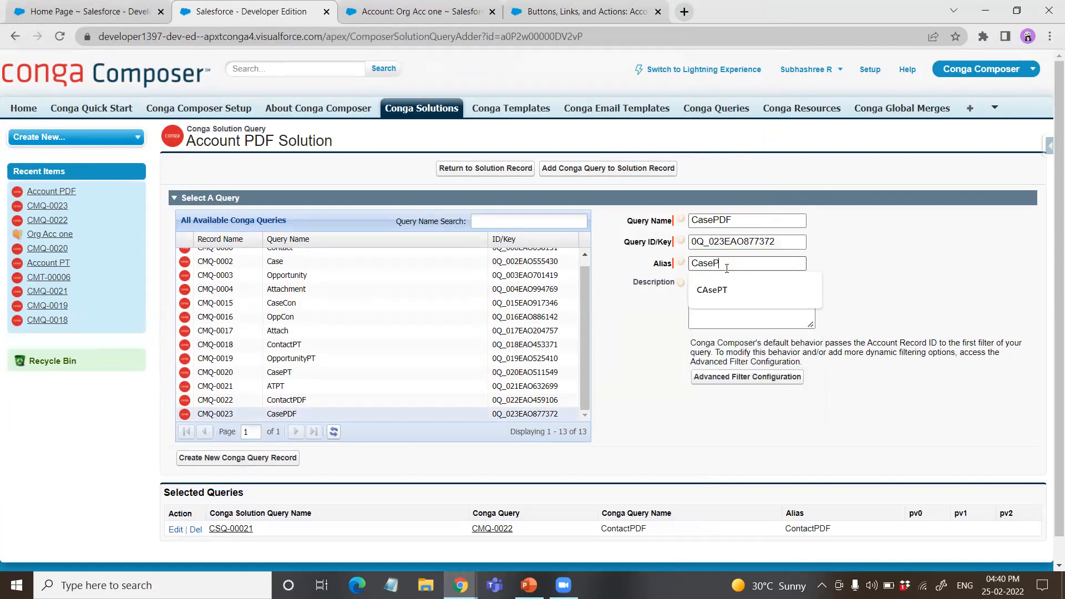
pyautogui.click(615, 169)
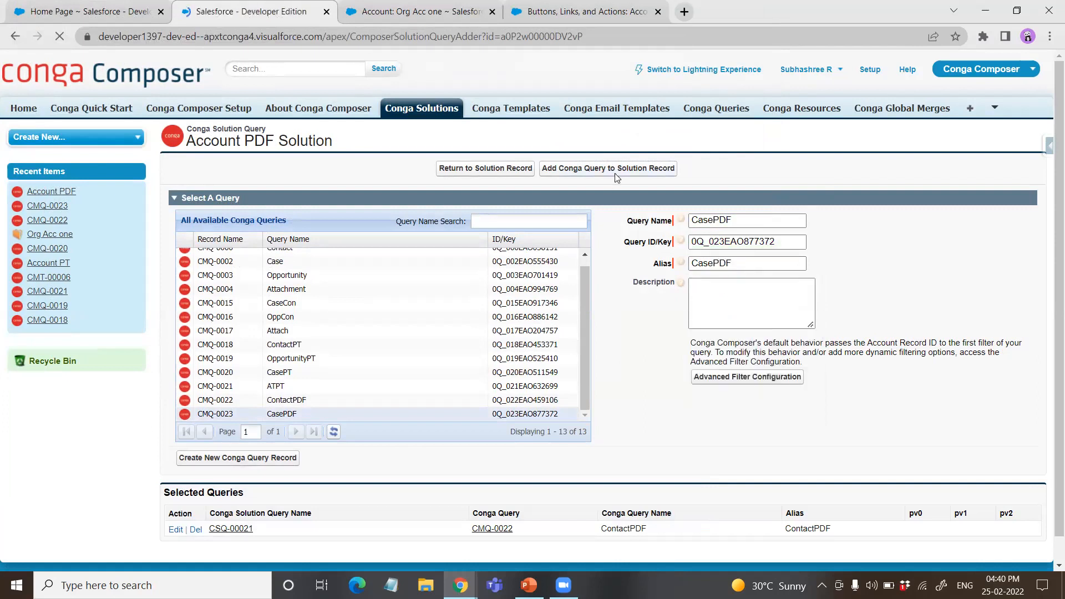
# Step: Create and save a new Conga query record named OpportunityPDF
pyautogui.scroll(-2, 298, 464)
pyautogui.click(263, 417)
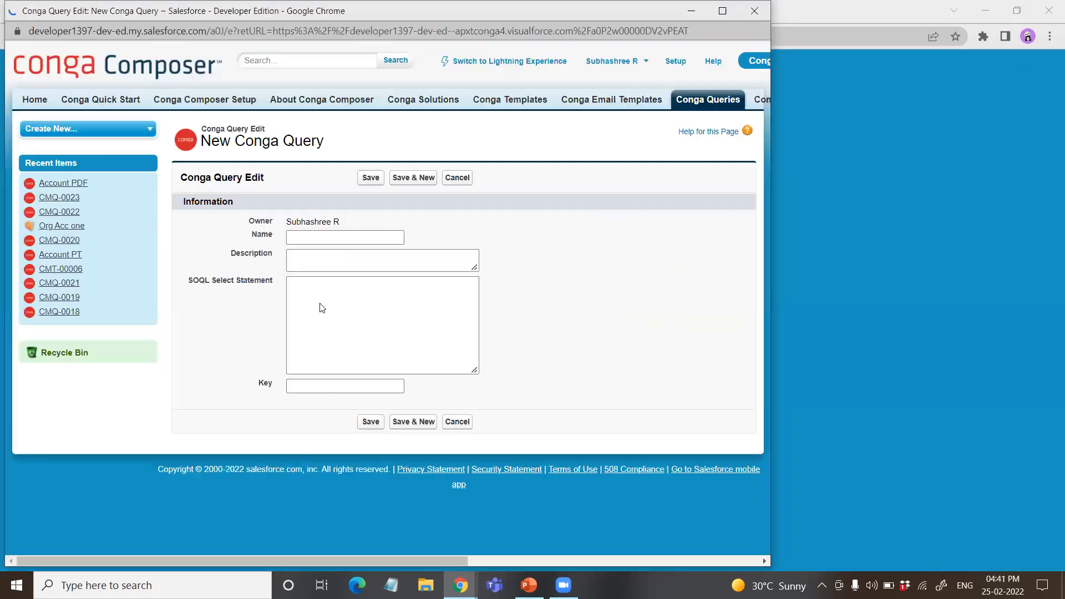
pyautogui.click(353, 237)
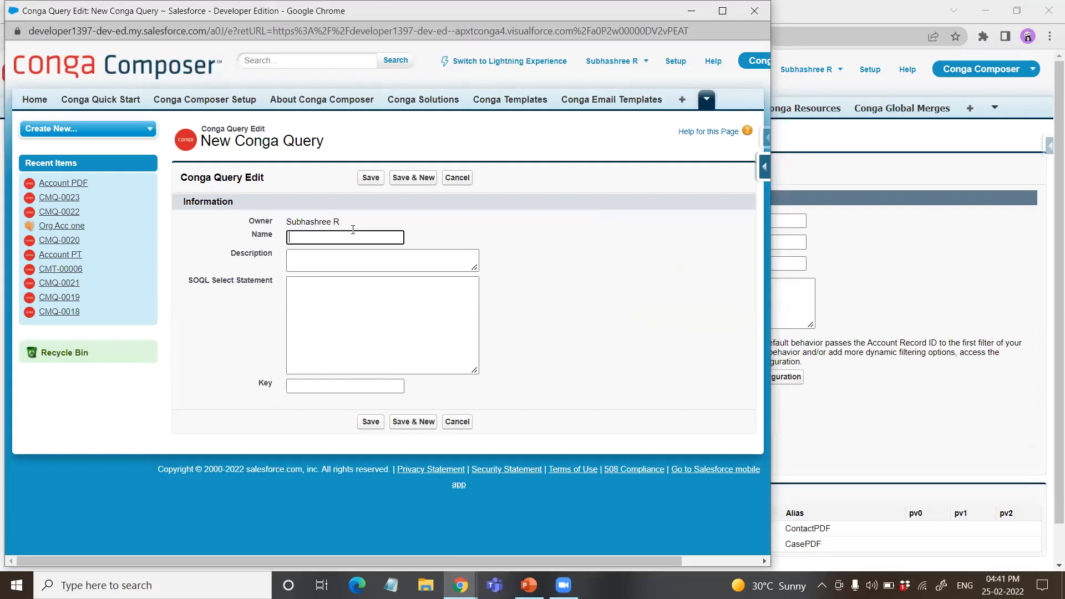
pyautogui.write('Opportu')
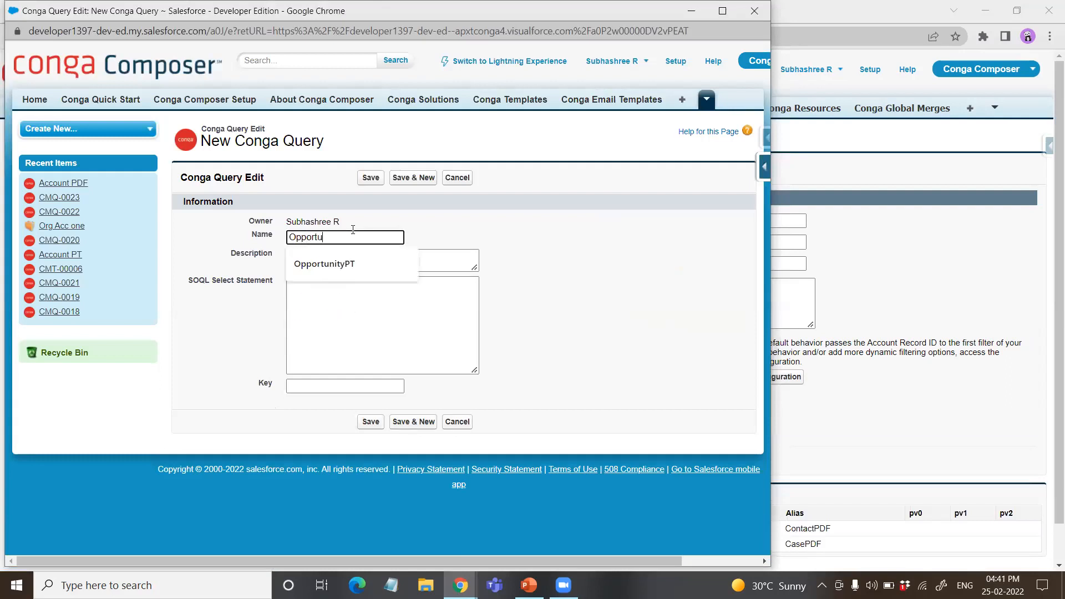
pyautogui.write('nityPDF')
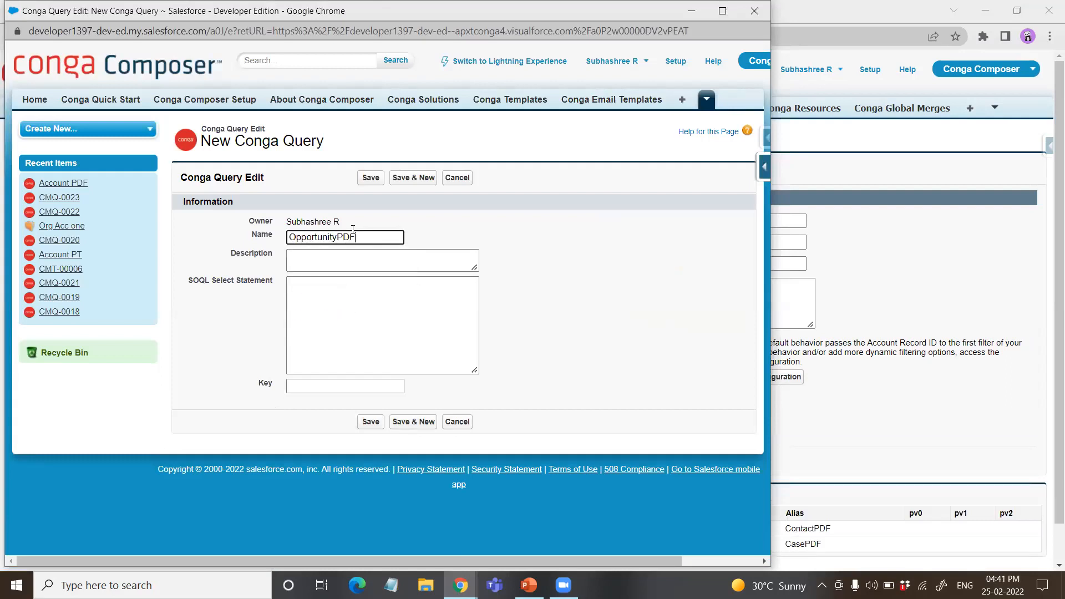
pyautogui.click(370, 177)
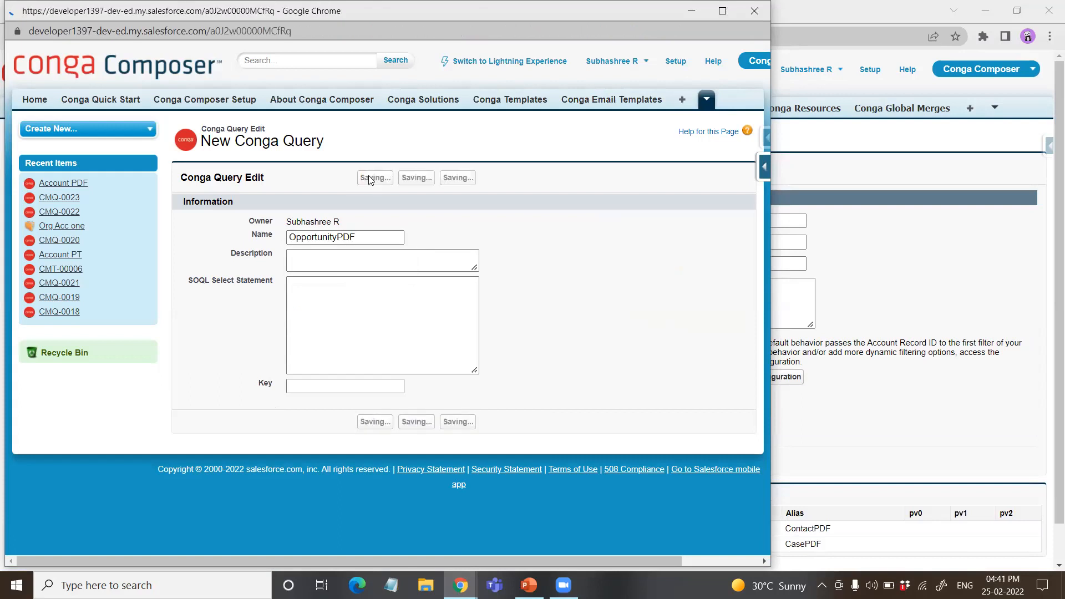
# Step: Start the Conga Query Builder for the OpportunityPDF query and choose Opportunity as the base object
pyautogui.click(544, 203)
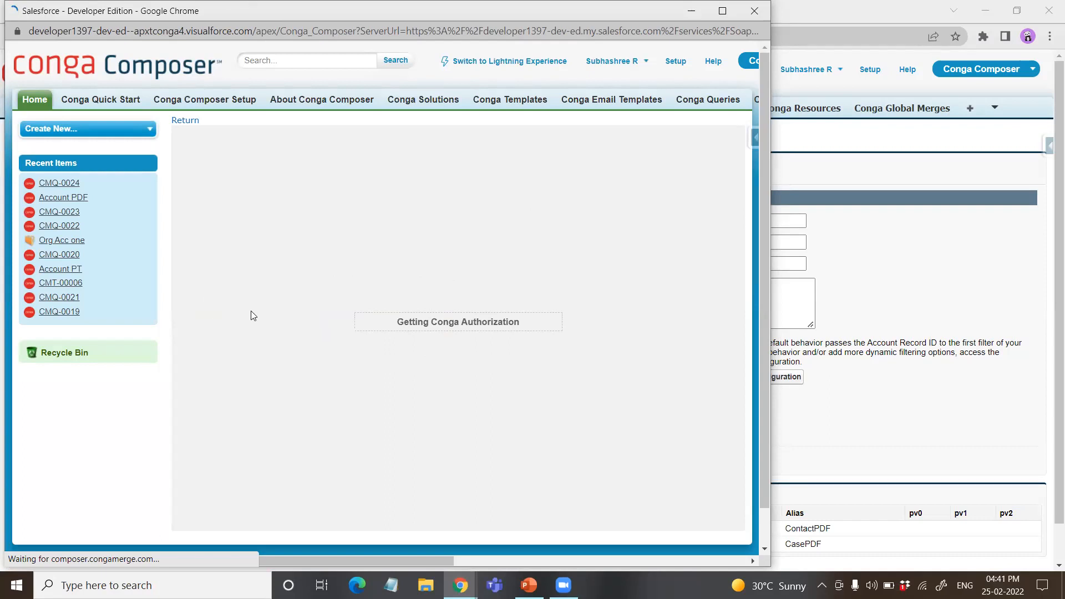
pyautogui.scroll(-5, 298, 385)
pyautogui.scroll(-20, 298, 382)
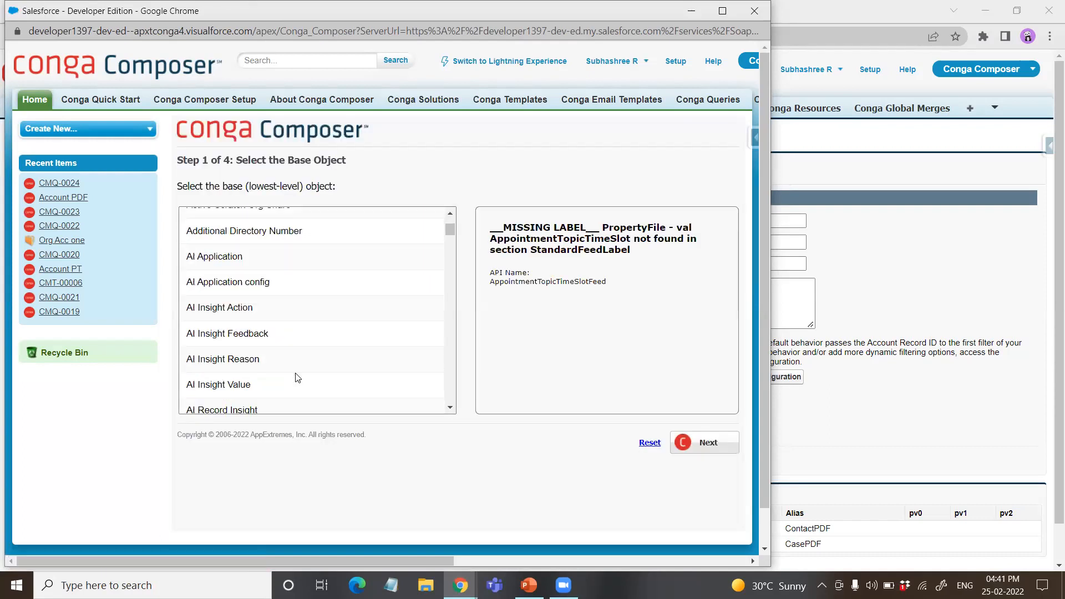
pyautogui.scroll(-20, 297, 375)
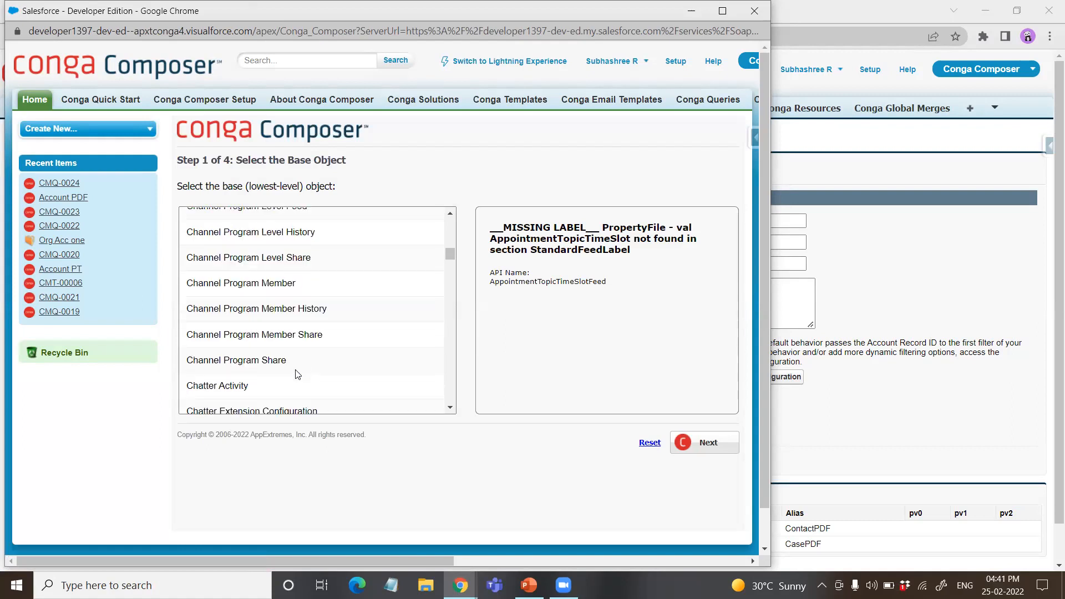
pyautogui.scroll(-20, 297, 374)
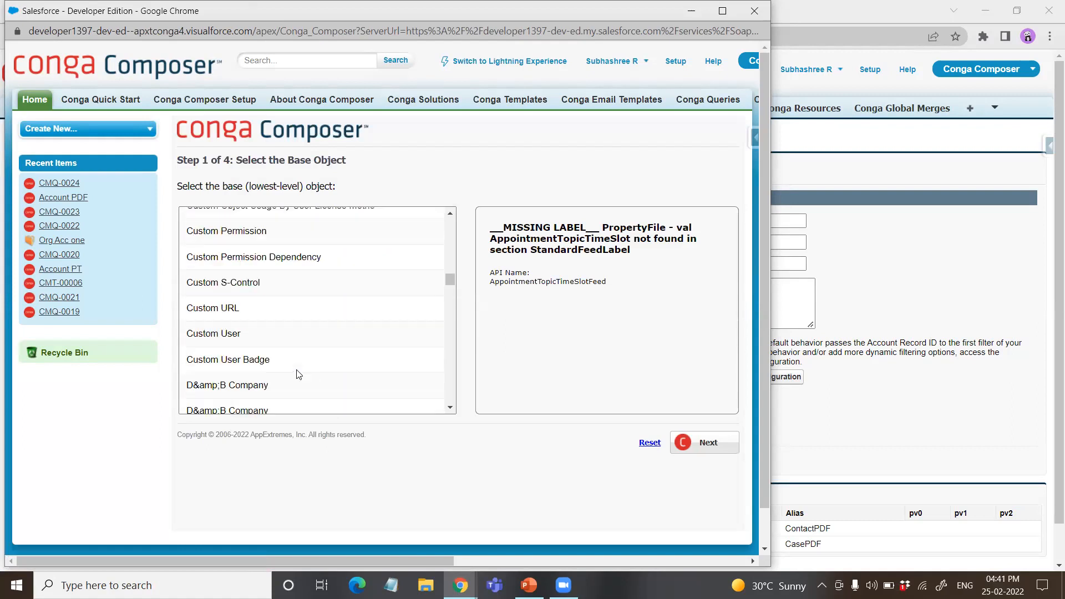
pyautogui.scroll(-20, 298, 375)
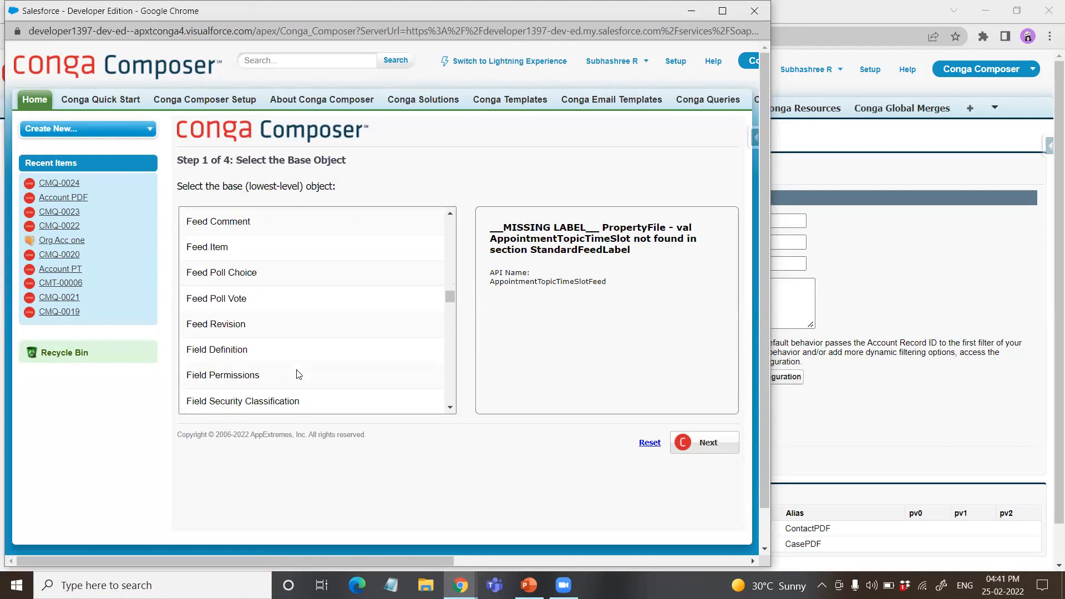
pyautogui.scroll(-20, 299, 375)
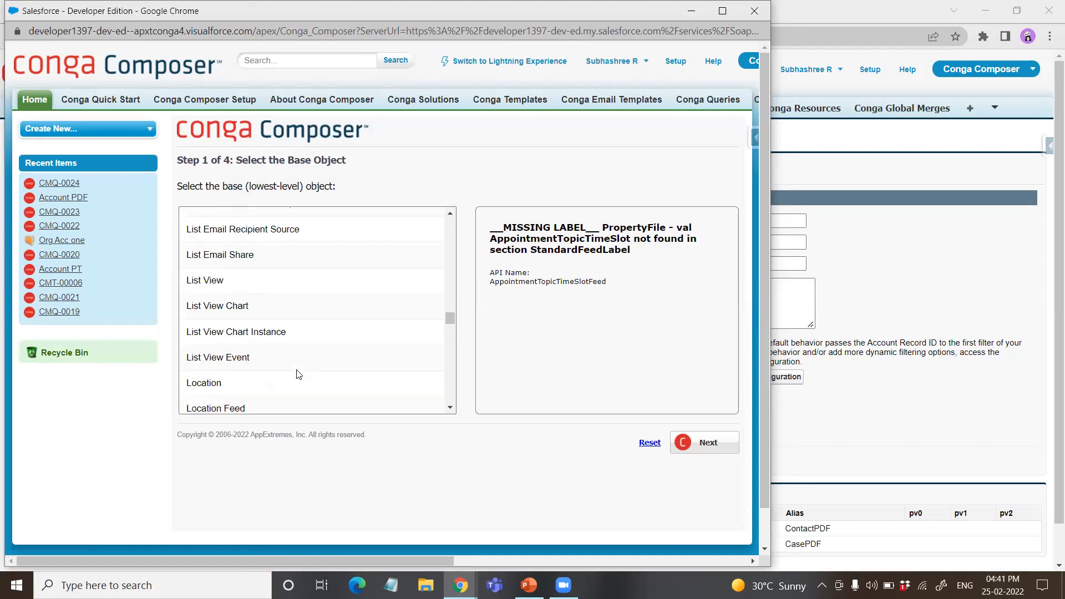
pyautogui.scroll(-5, 298, 375)
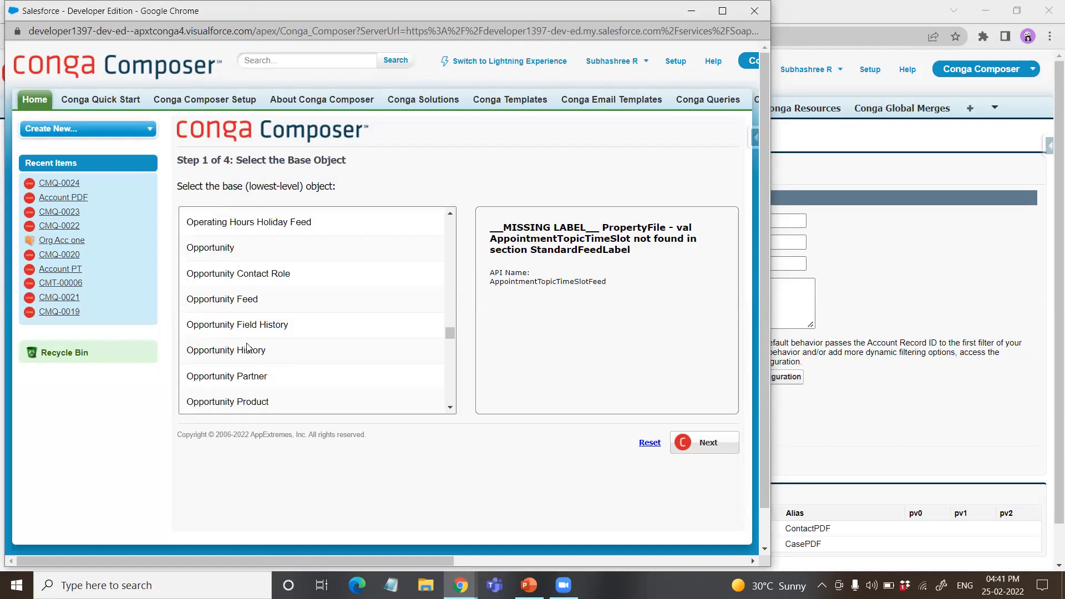
pyautogui.click(235, 249)
pyautogui.click(709, 442)
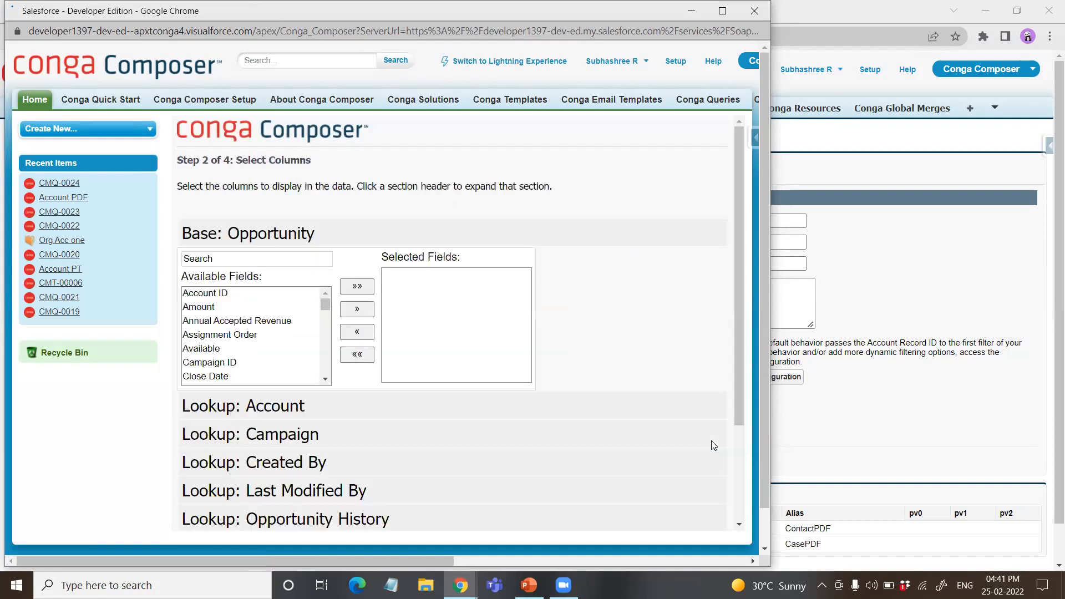
# Step: Select Close Date, Probability and Stage as the query's Opportunity columns and continue to the selection criteria
pyautogui.scroll(-2, 241, 362)
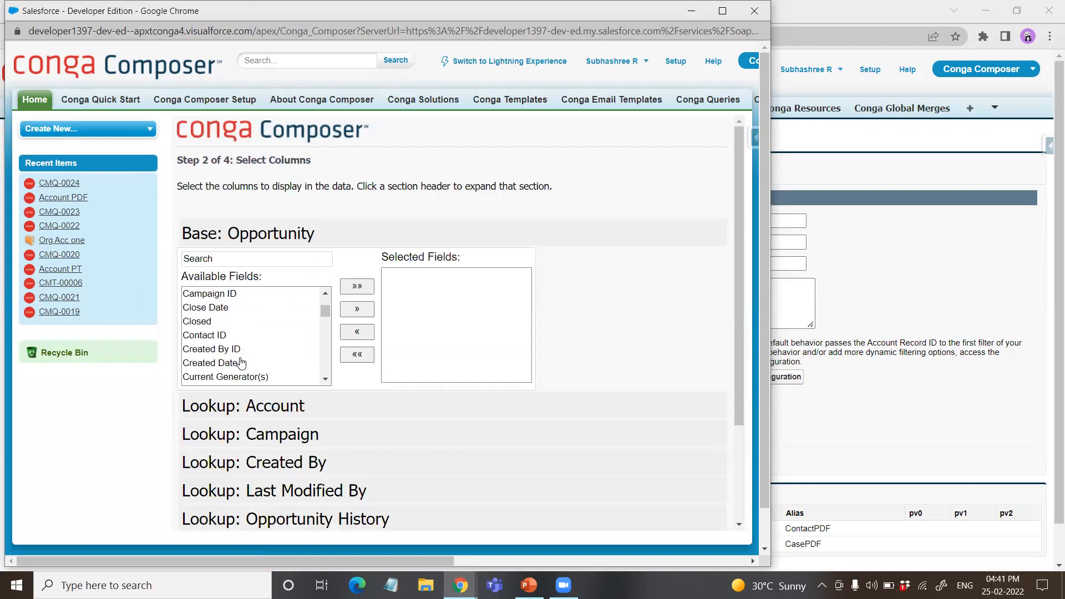
pyautogui.click(216, 309)
pyautogui.click(357, 309)
pyautogui.scroll(-2, 222, 352)
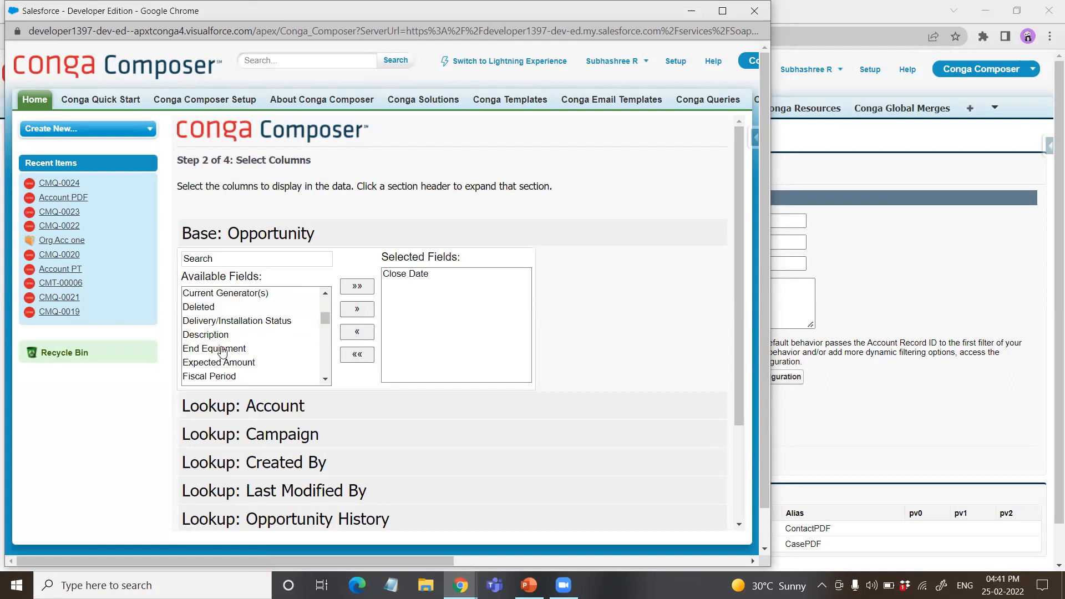
pyautogui.scroll(-3, 233, 354)
pyautogui.scroll(-5, 233, 356)
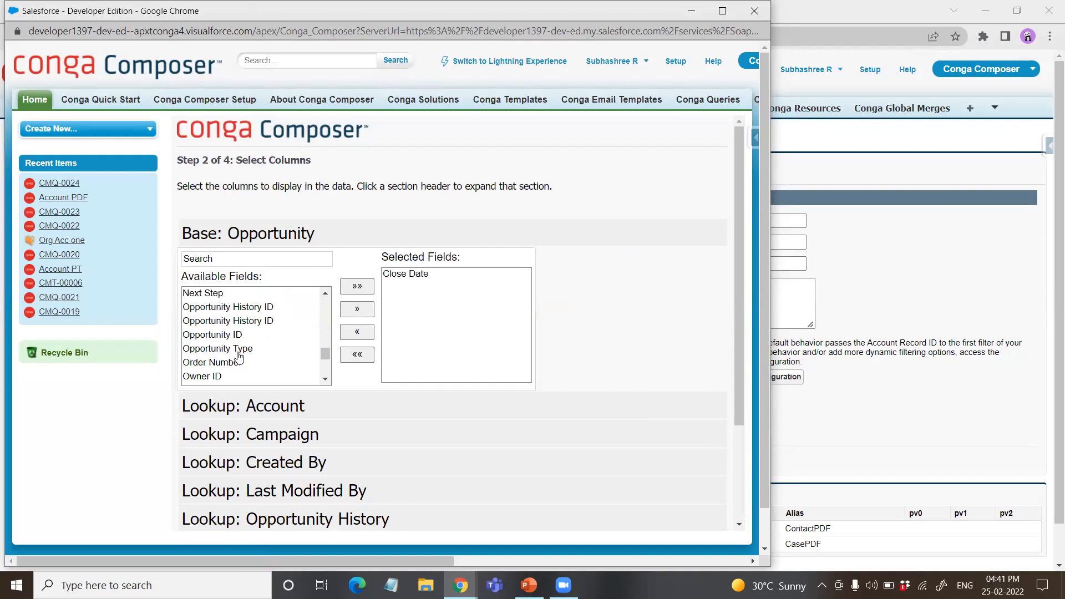
pyautogui.scroll(-2, 235, 369)
pyautogui.click(218, 349)
pyautogui.click(357, 309)
pyautogui.click(205, 376)
pyautogui.click(349, 310)
pyautogui.scroll(-3, 691, 455)
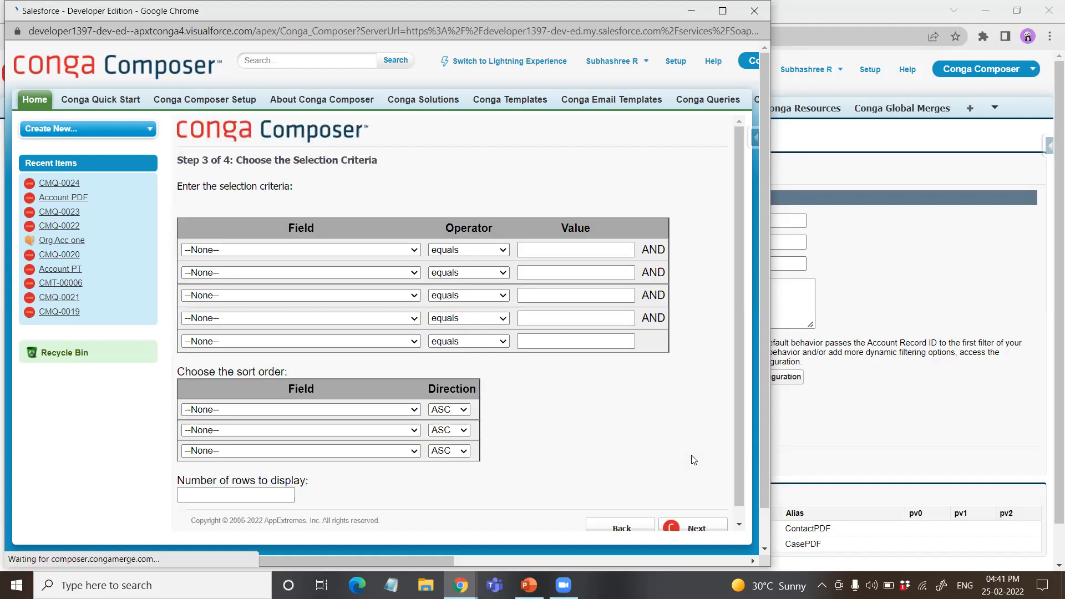
# Step: Filter the Opportunity query by Account ID equals with an empty value and continue to testing the results
pyautogui.click(280, 249)
pyautogui.click(262, 287)
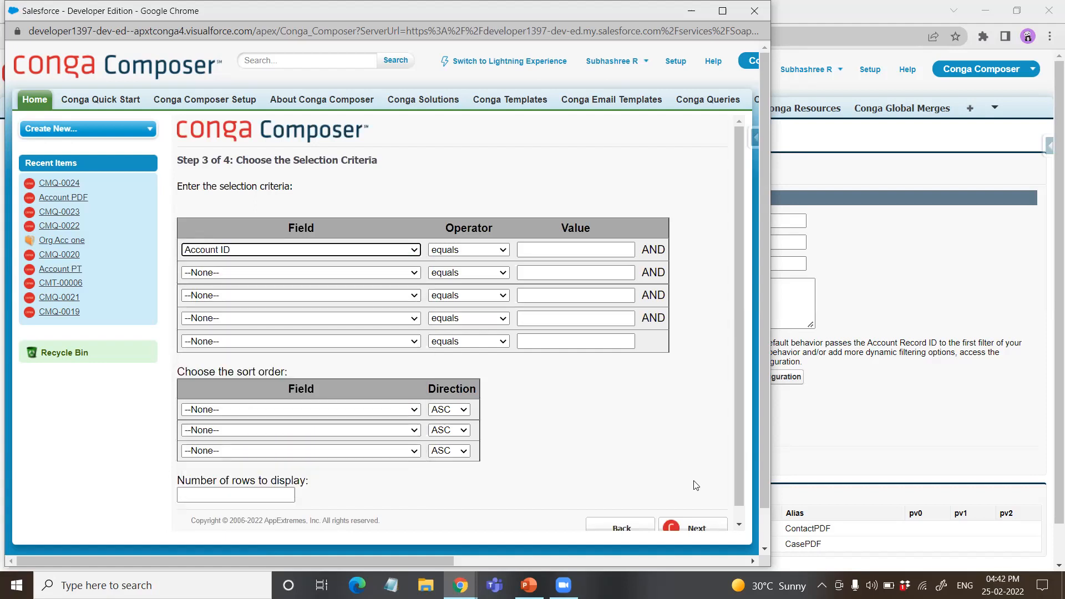
pyautogui.scroll(-1, 698, 486)
pyautogui.click(700, 512)
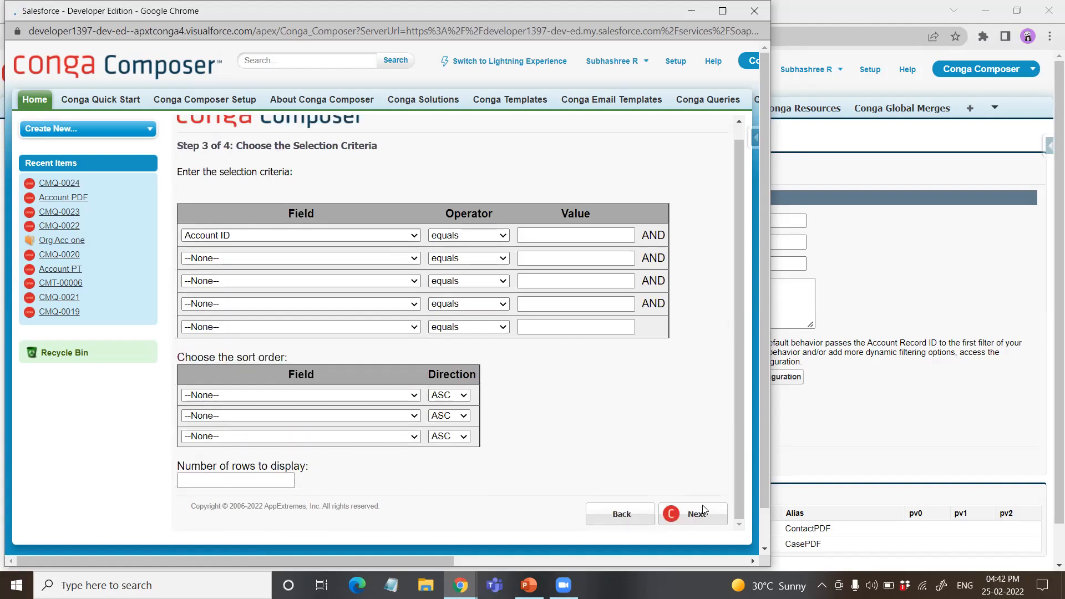
# Step: Save the OpportunityPDF query to Salesforce, close its window and reload the list of available queries
pyautogui.click(701, 422)
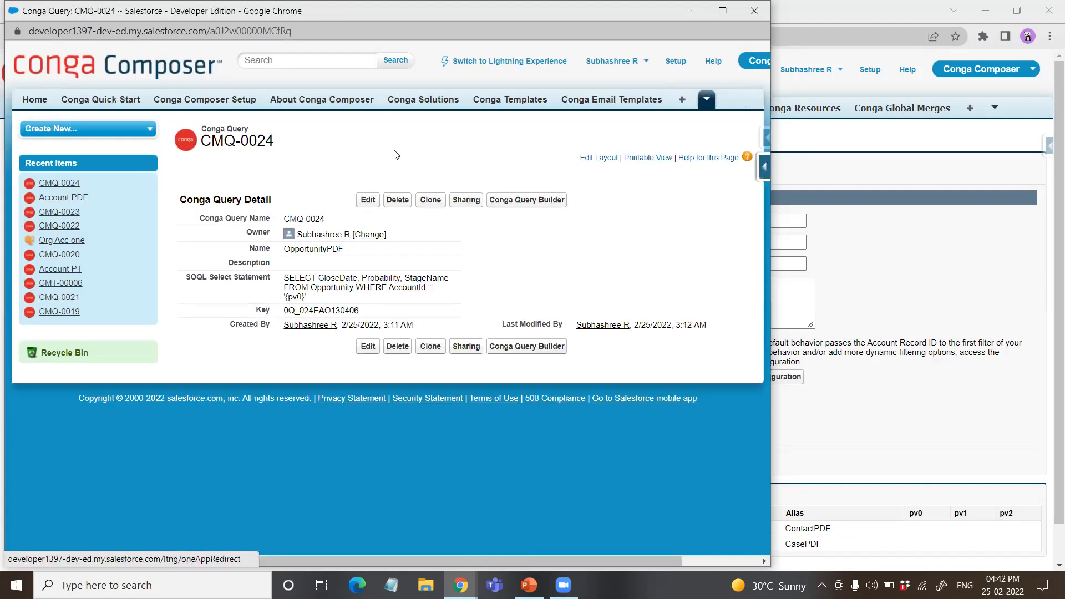
pyautogui.click(758, 15)
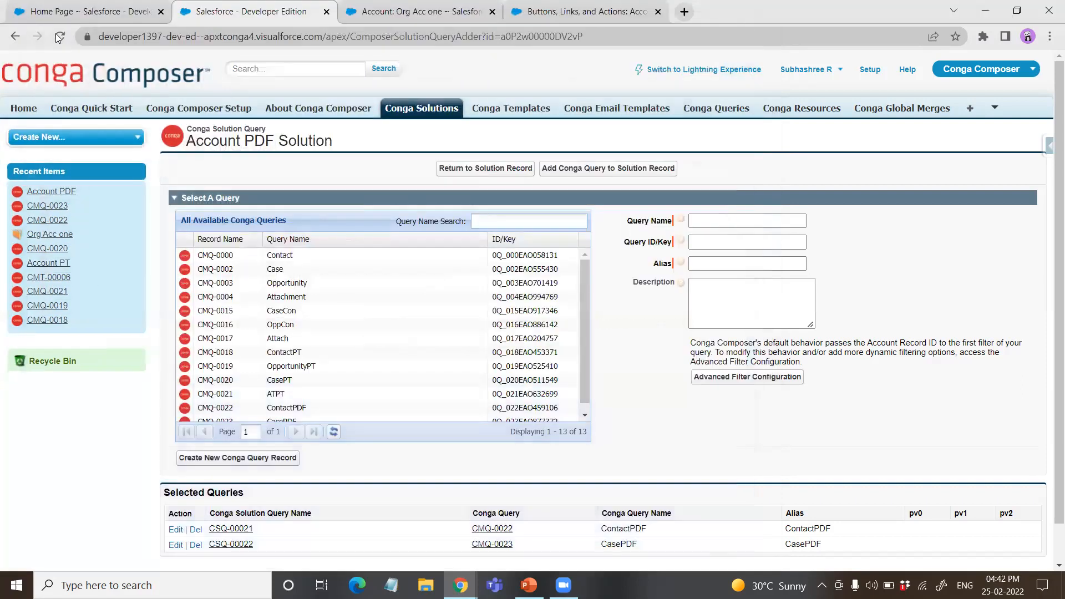
pyautogui.click(595, 143)
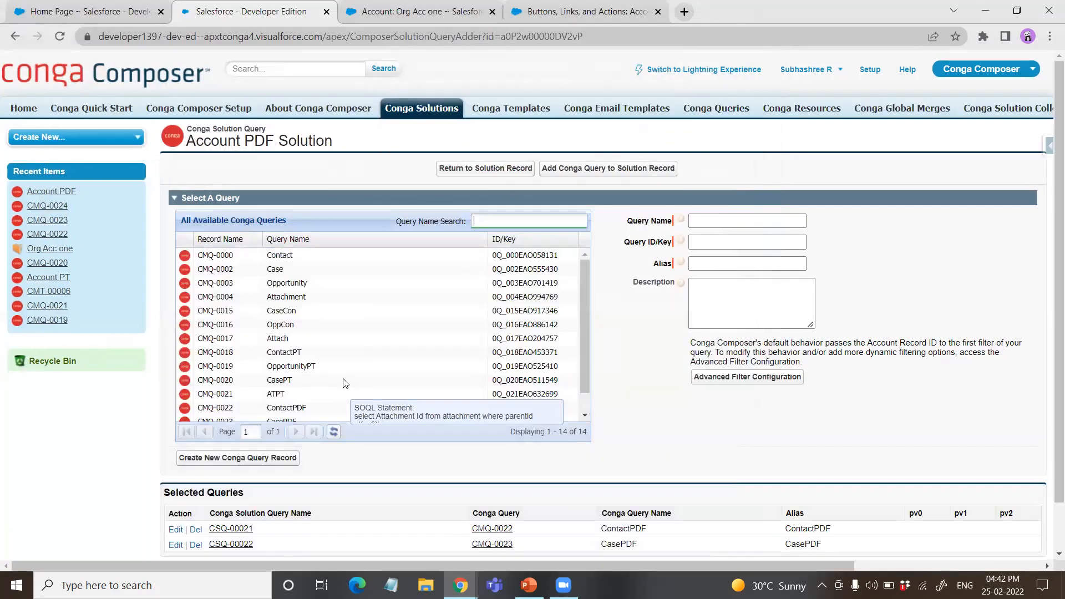
# Step: Add the OpportunityPDF query to the Account PDF solution with the alias OpportunityPDF
pyautogui.scroll(-2, 345, 389)
pyautogui.click(294, 413)
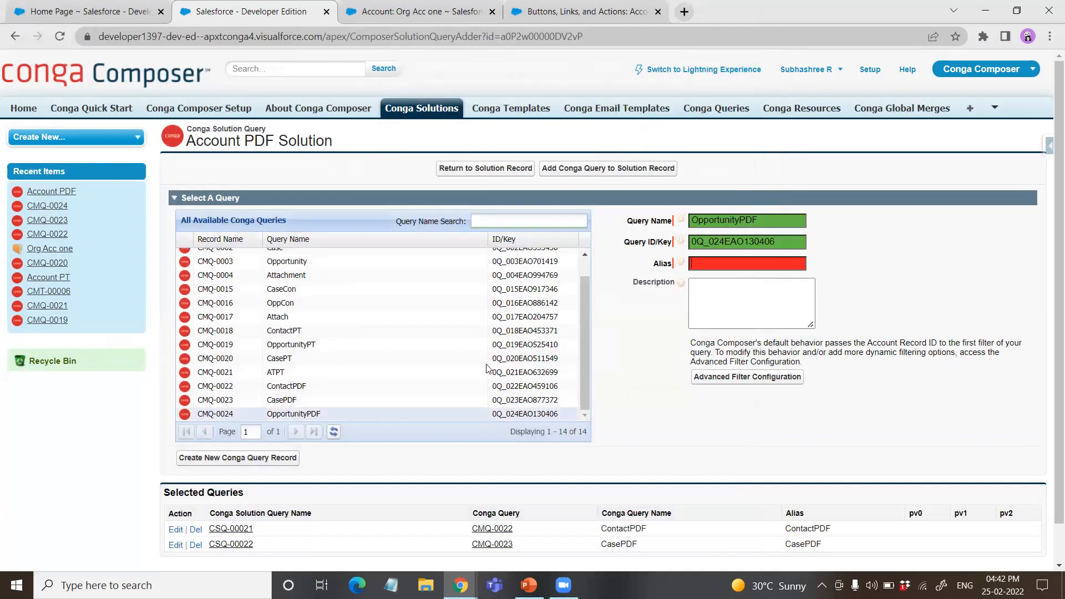
pyautogui.click(764, 260)
pyautogui.write('Oppo')
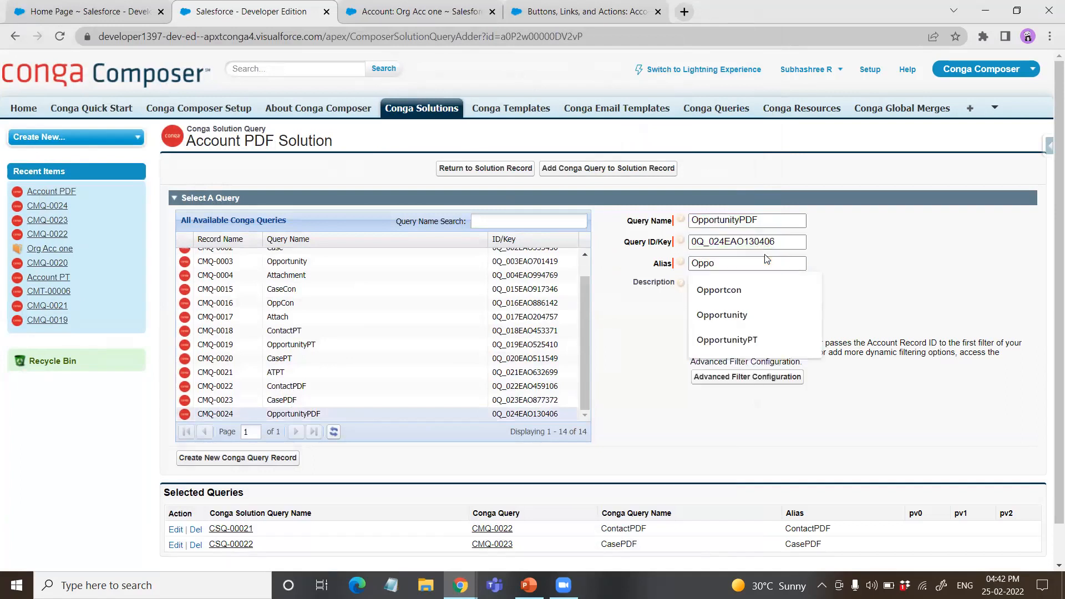
pyautogui.write('rtunityPDF')
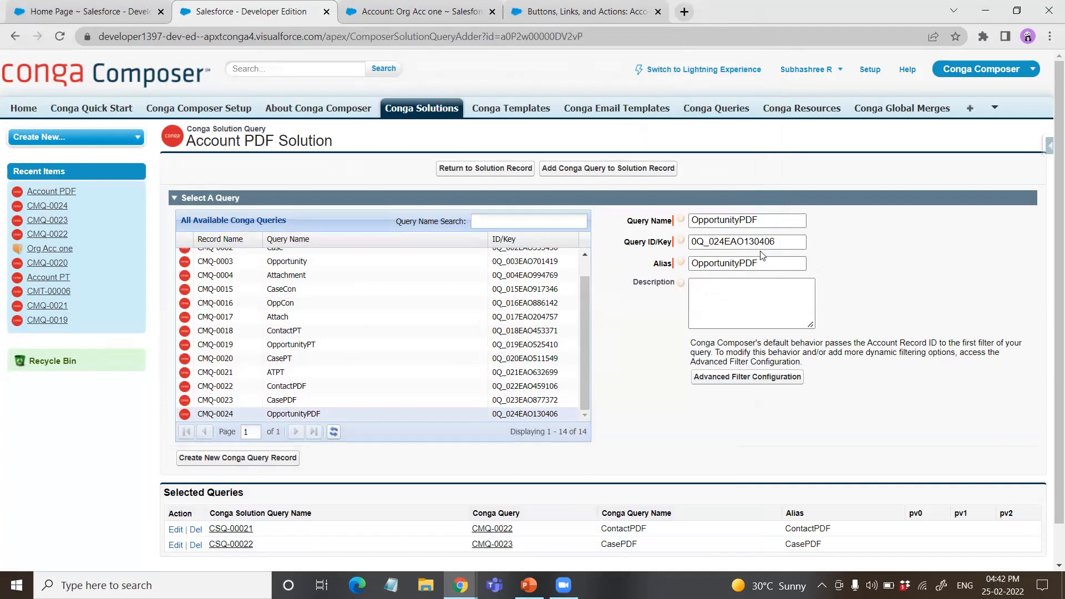
pyautogui.click(577, 173)
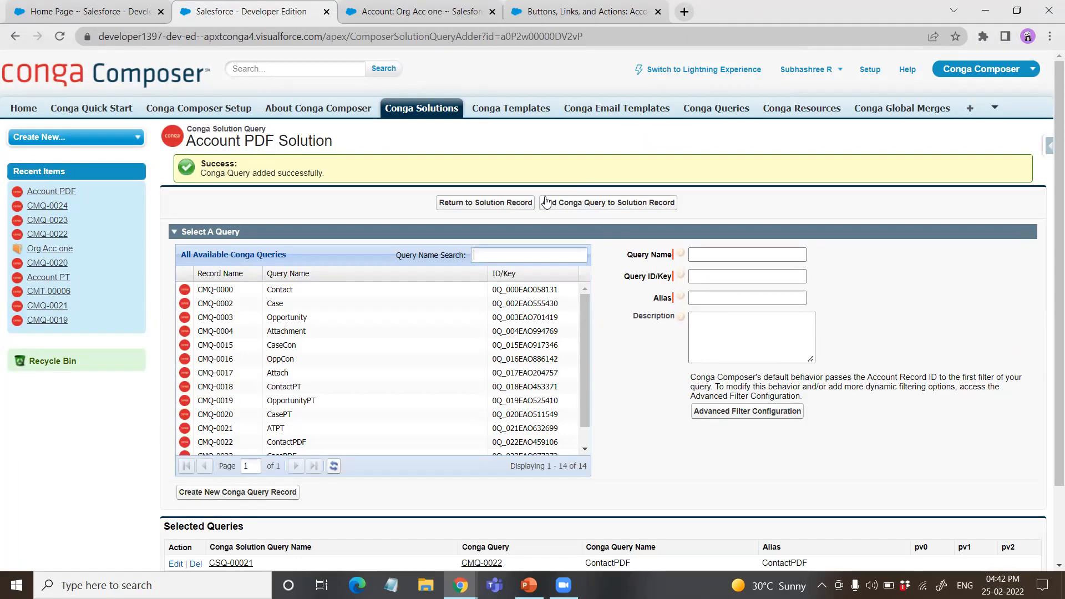
# Step: Return to the Account PDF solution record and review its button URLs and solution components
pyautogui.click(468, 202)
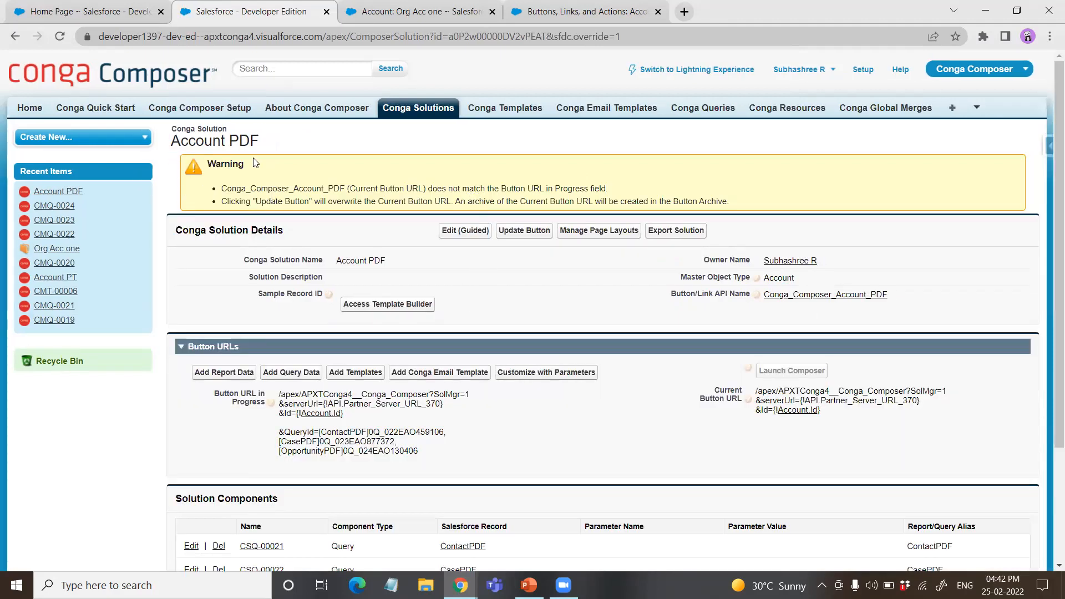
pyautogui.scroll(-1, 313, 215)
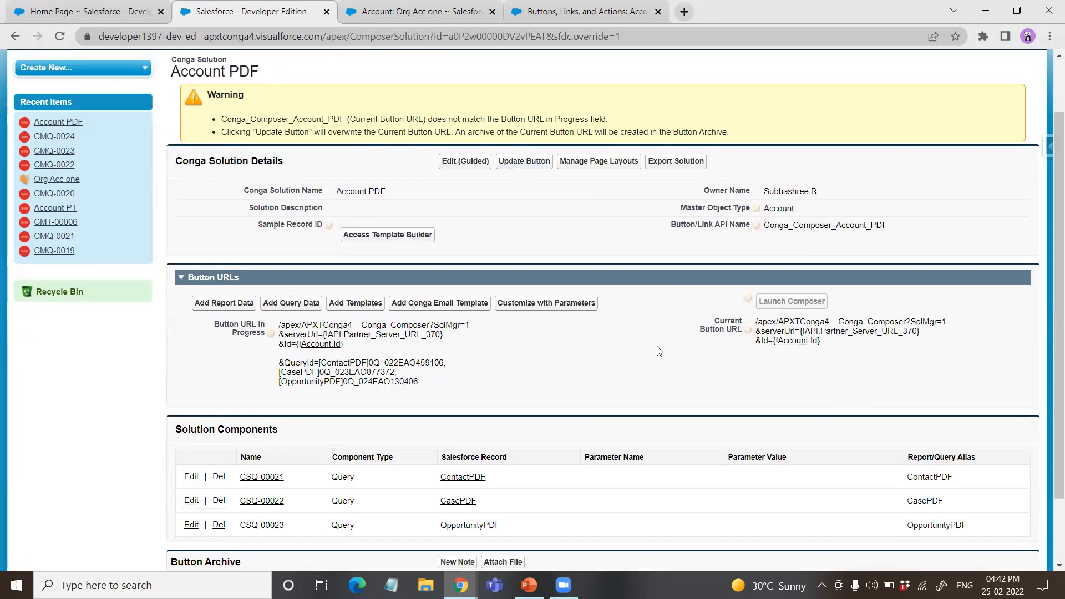
pyautogui.scroll(1, 518, 244)
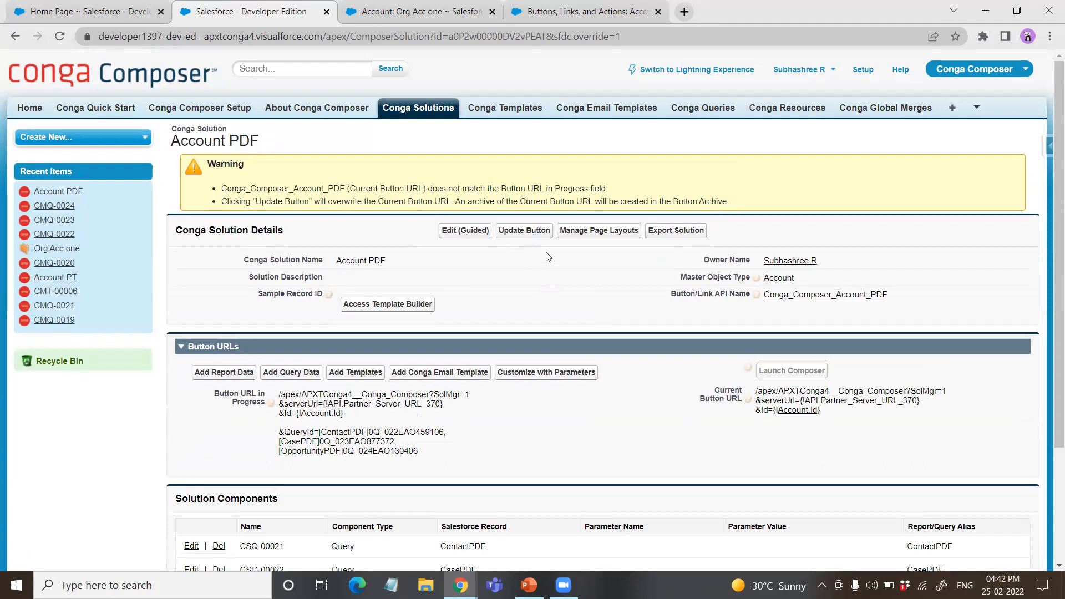
# Step: Update the Account PDF solution's button with the URL in progress and review the solution components and button archive
pyautogui.click(516, 232)
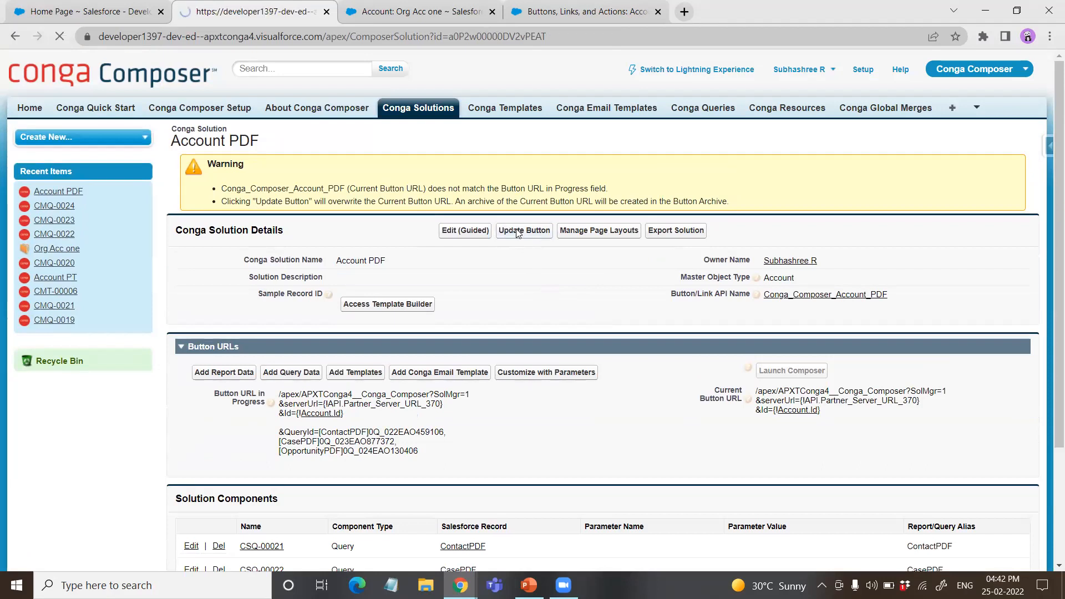
pyautogui.scroll(-1, 532, 284)
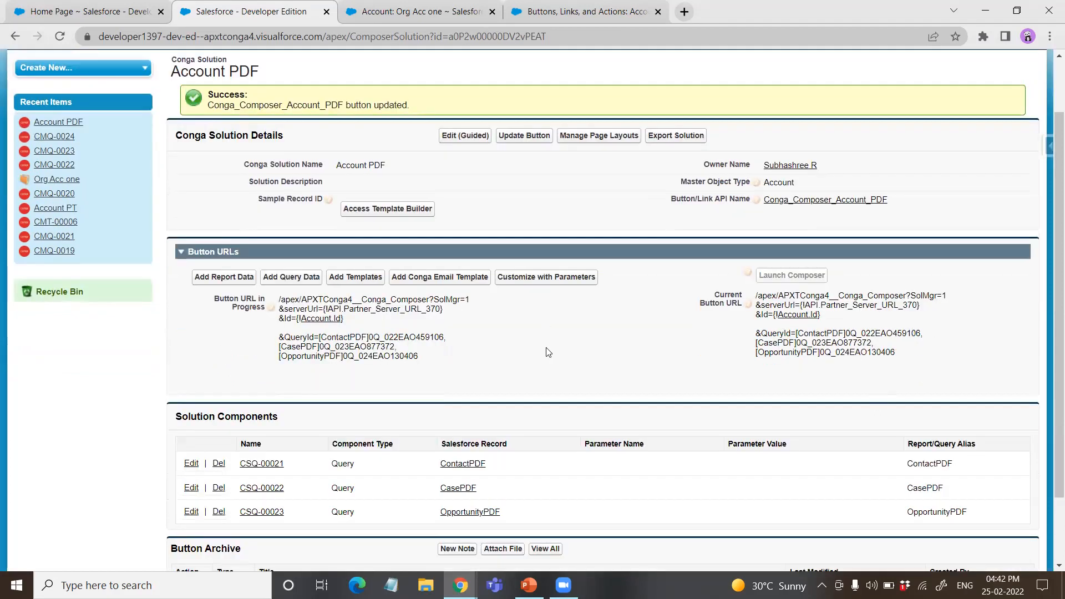
pyautogui.scroll(-2, 515, 401)
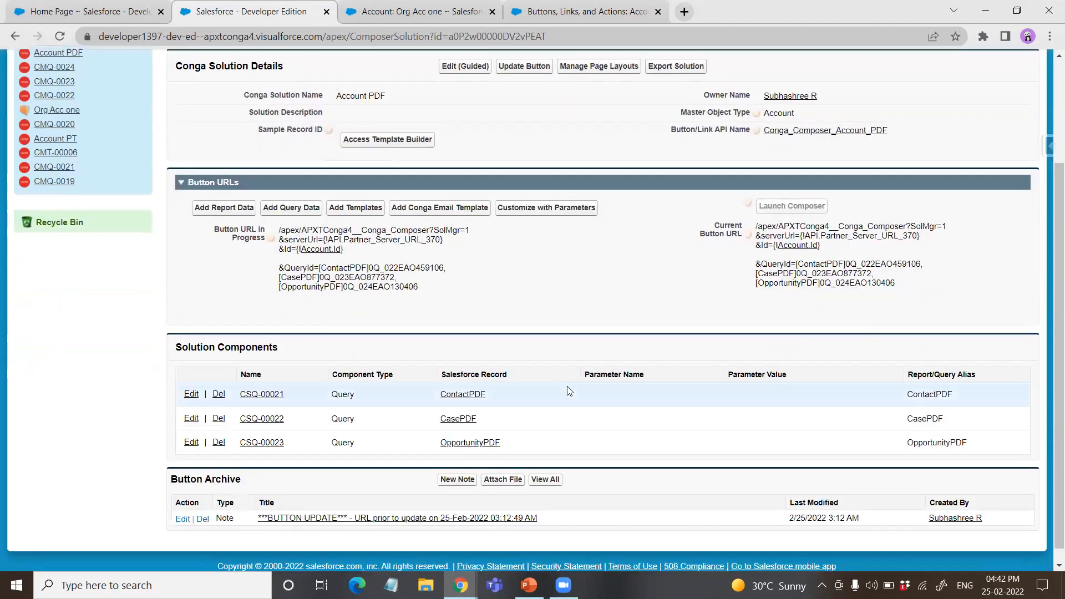
pyautogui.scroll(3, 522, 402)
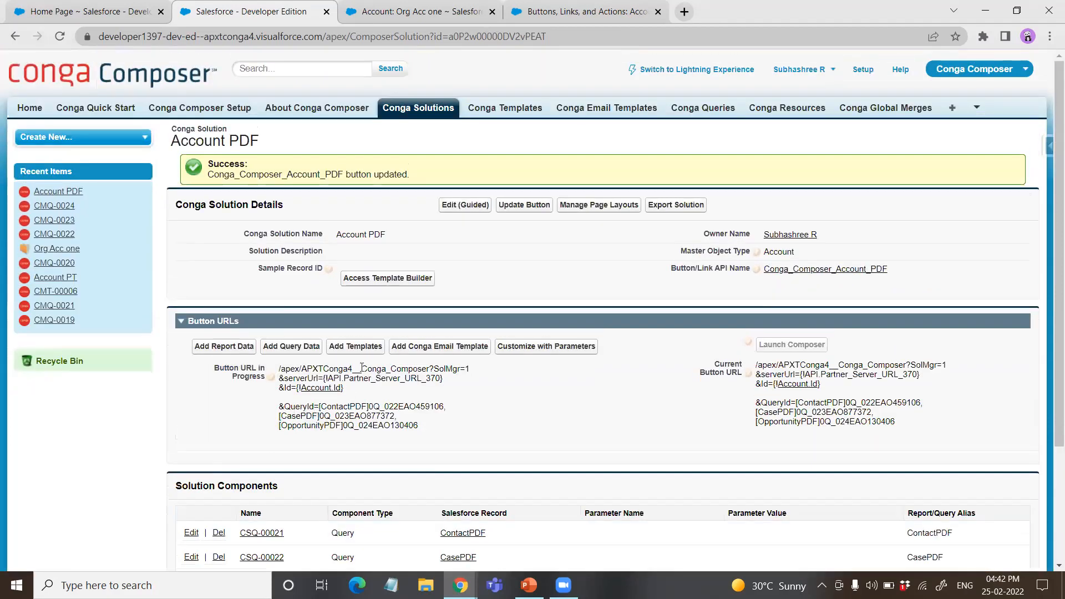
# Step: Start a new Conga template record from the Account PDF solution and name it AccountPDF
pyautogui.click(367, 348)
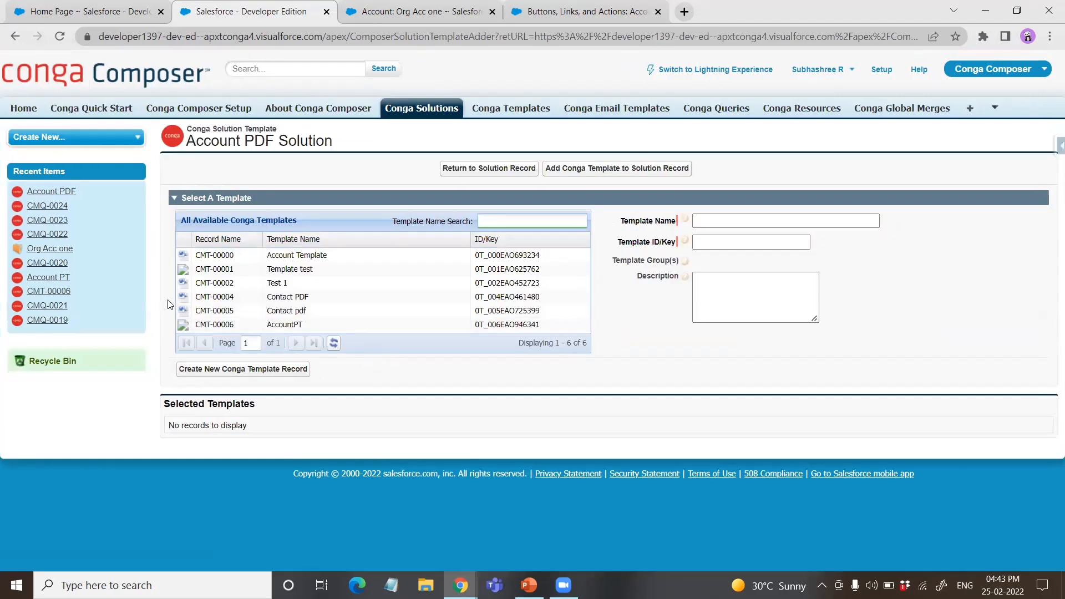
pyautogui.click(273, 370)
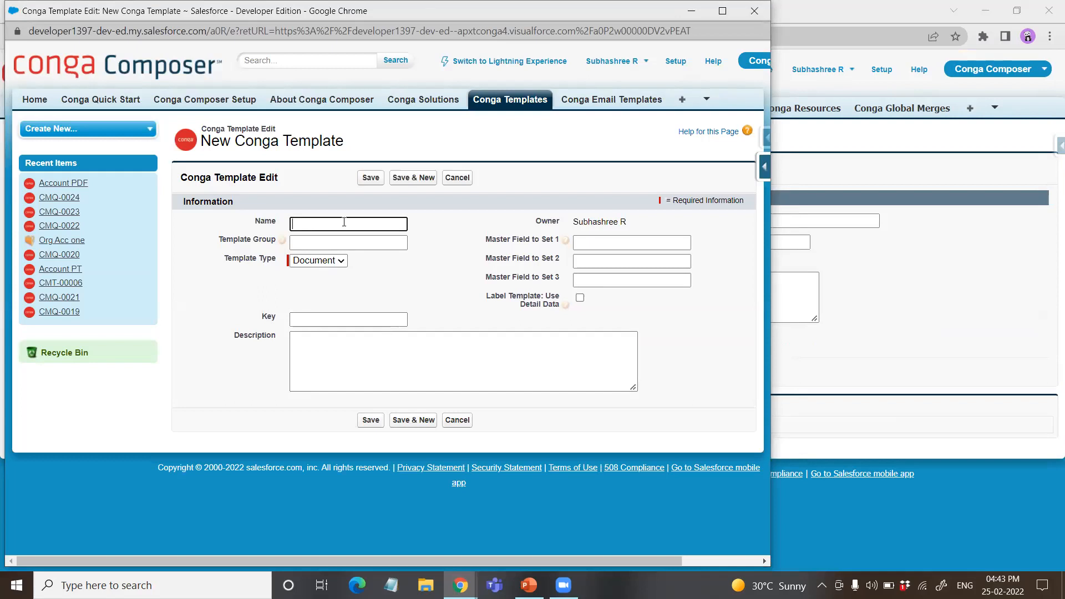
pyautogui.write('Templa')
pyautogui.press('BackSpace')
pyautogui.press('BackSpace')
pyautogui.press('BackSpace')
pyautogui.press('BackSpace')
pyautogui.press('BackSpace')
pyautogui.press('BackSpace')
pyautogui.write('Ac')
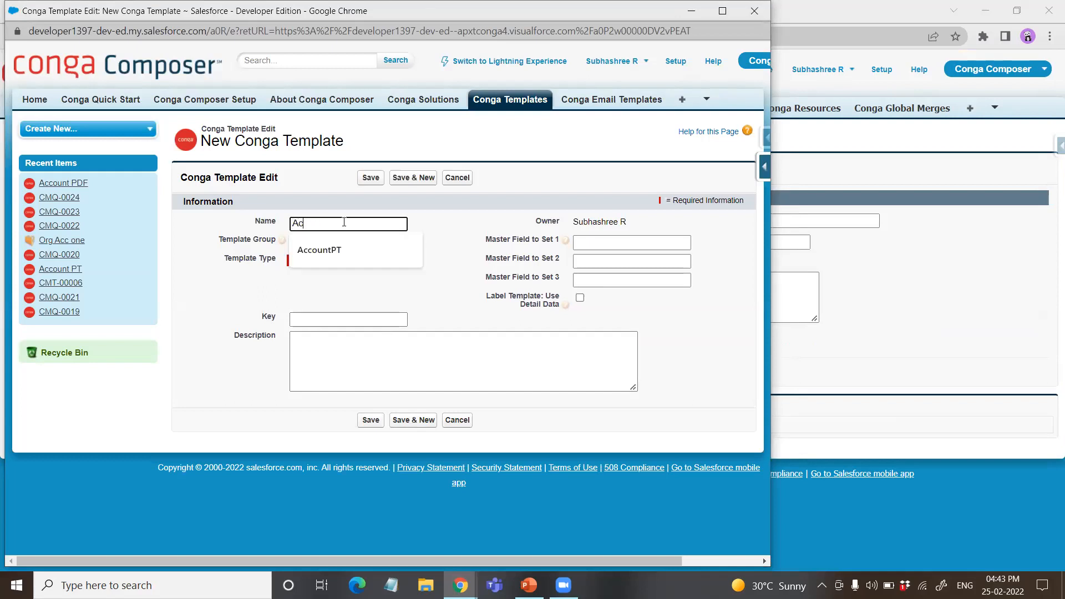
pyautogui.write('countPDF')
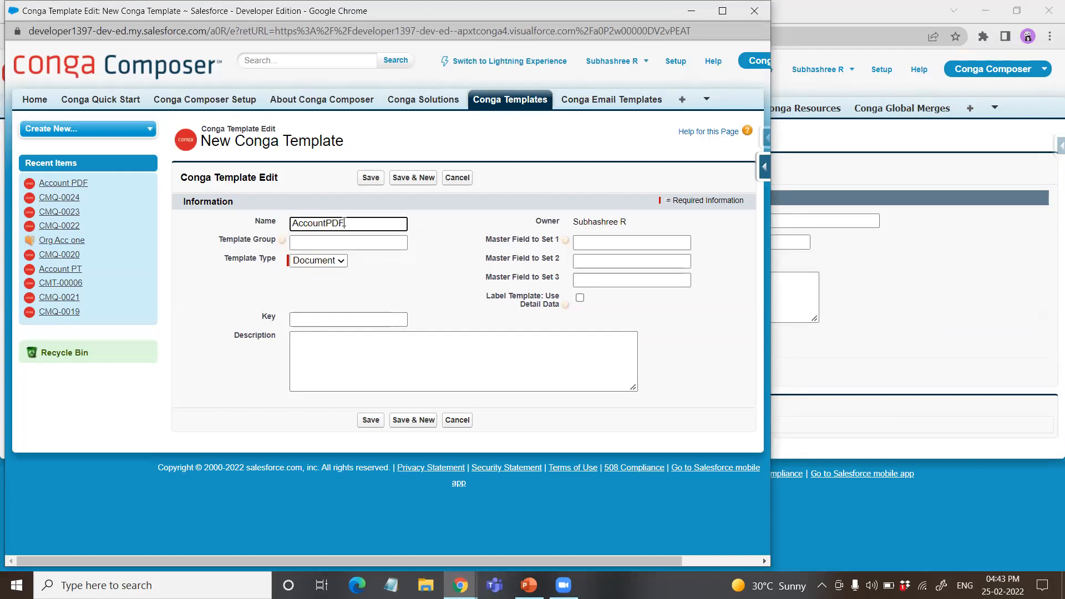
# Step: Set the template type to Document, save the new template record and close its window
pyautogui.click(301, 270)
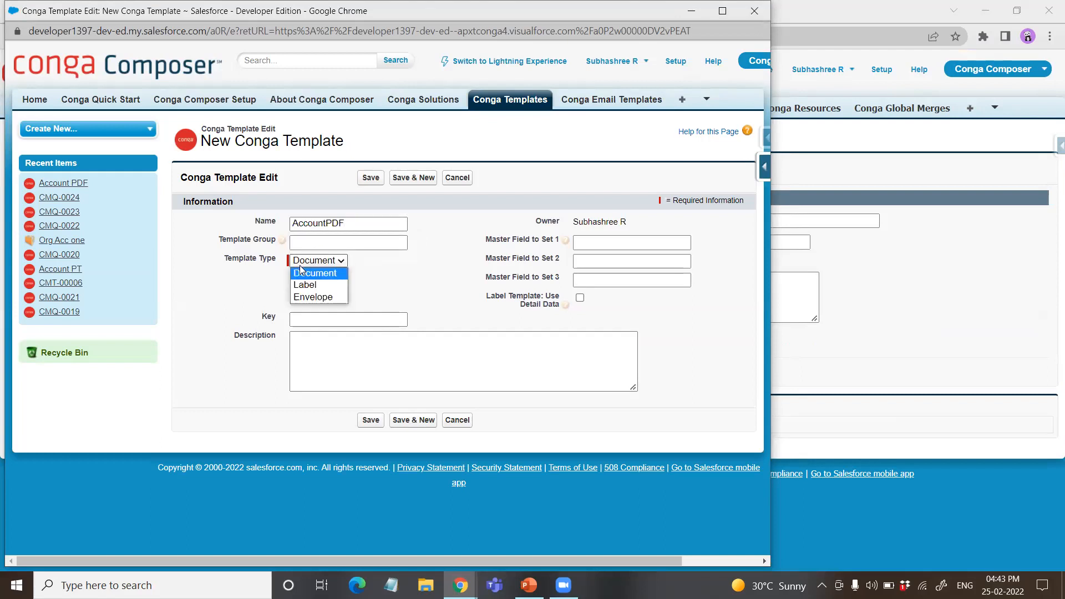
pyautogui.click(326, 277)
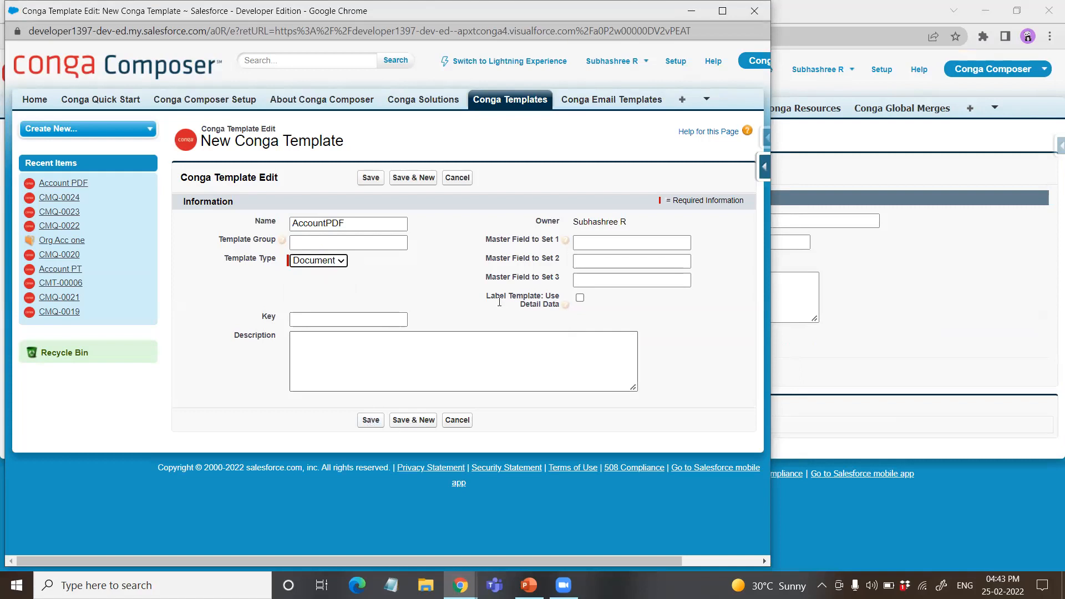
pyautogui.click(377, 421)
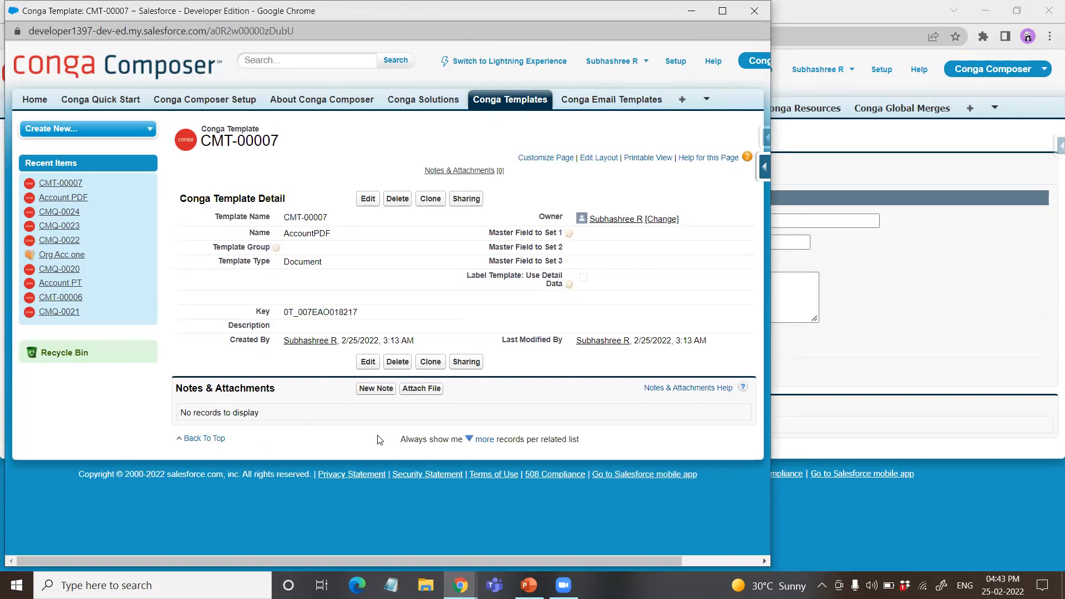
pyautogui.click(754, 11)
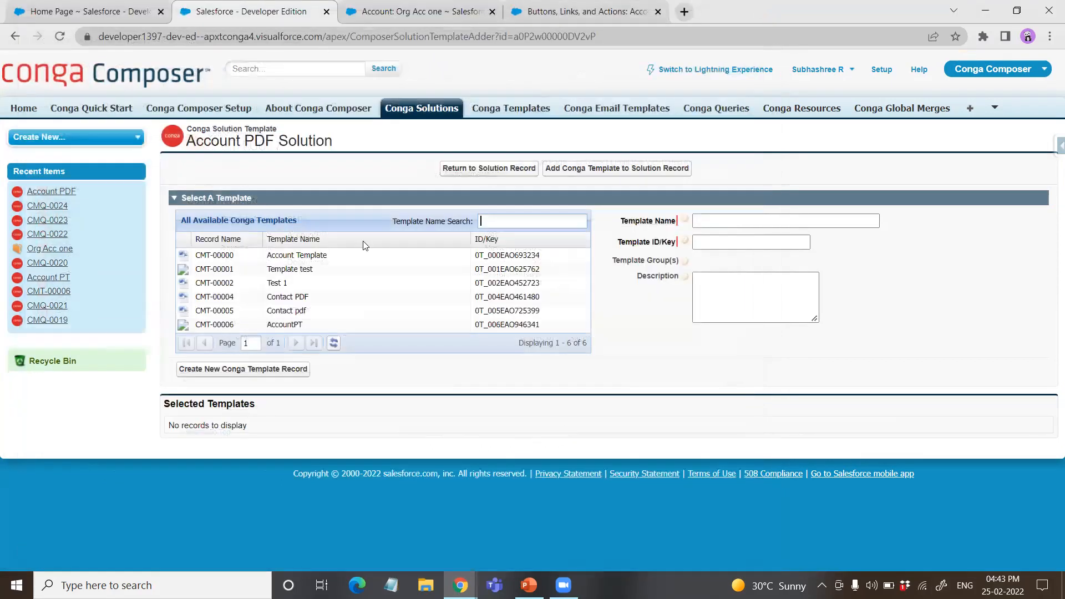
# Step: Return to the Account PDF solution record and select the account Org Acc one as the sample record for the template builder
pyautogui.click(501, 176)
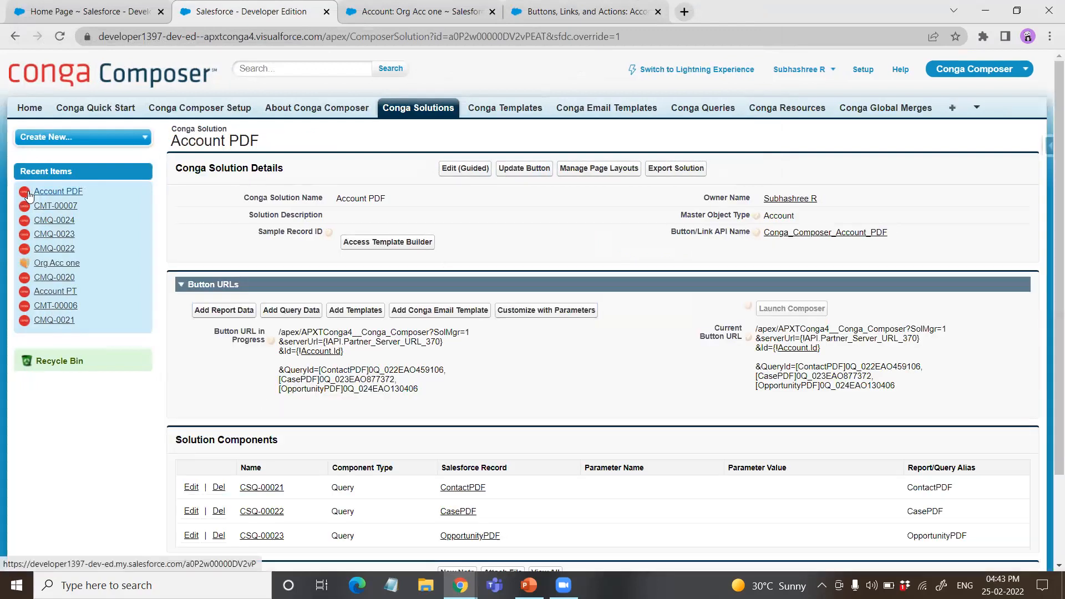
pyautogui.click(382, 247)
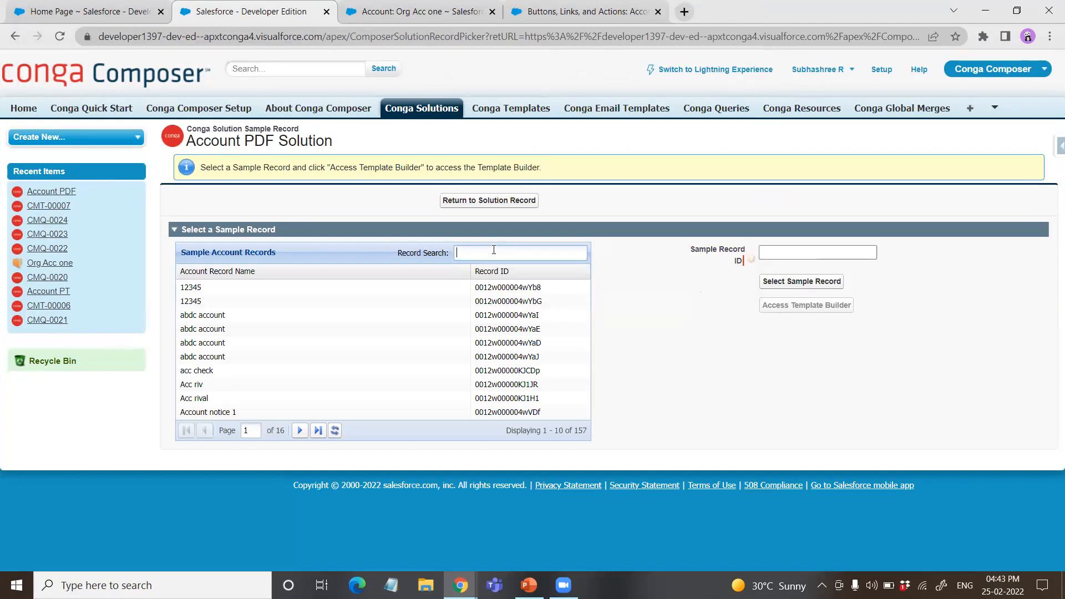
pyautogui.write('Org')
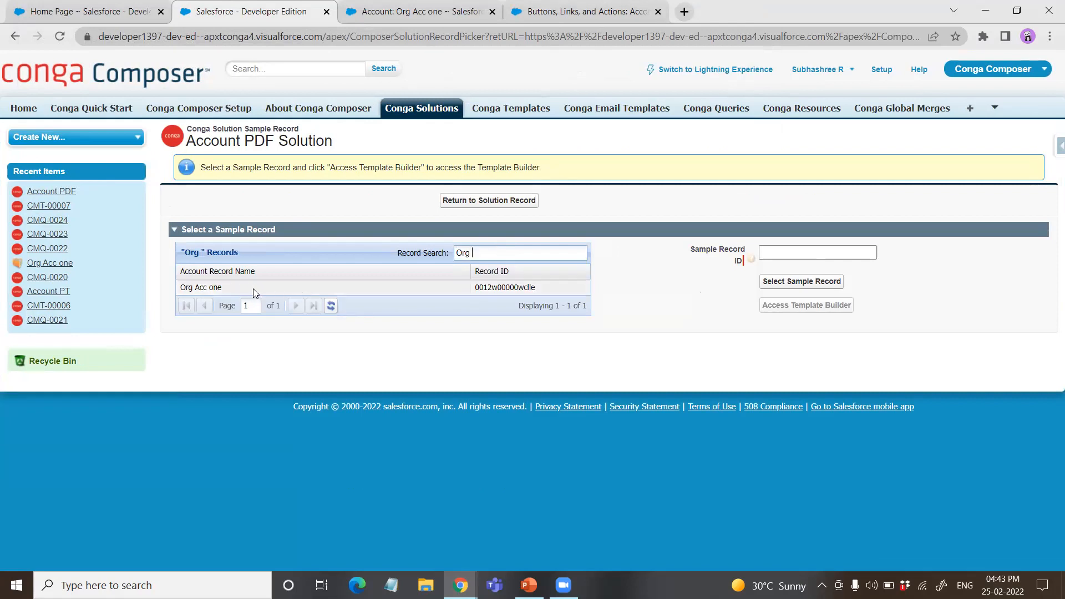
pyautogui.click(223, 288)
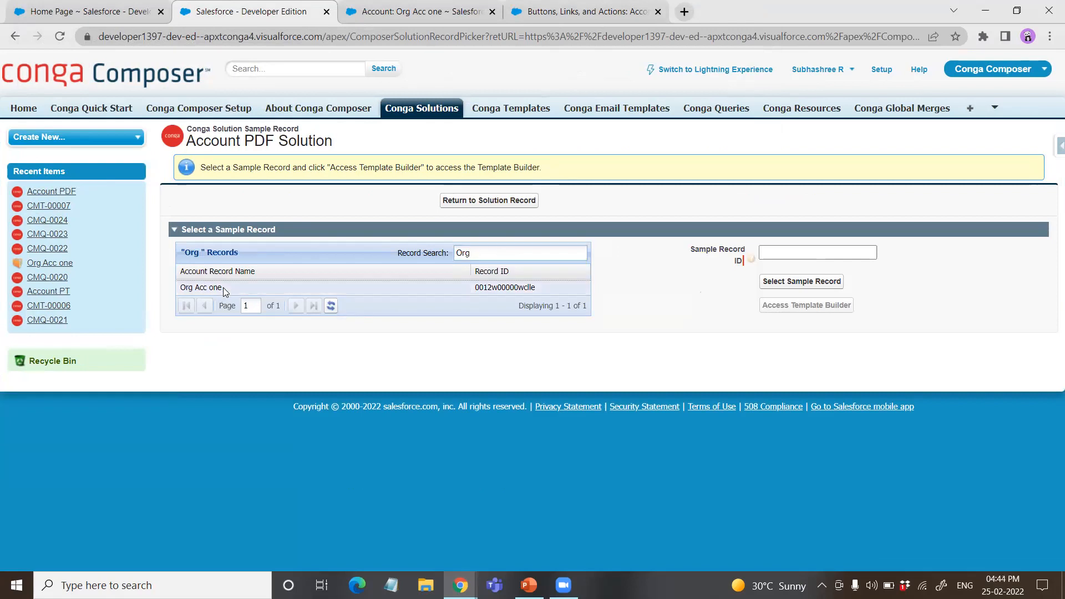
pyautogui.click(810, 283)
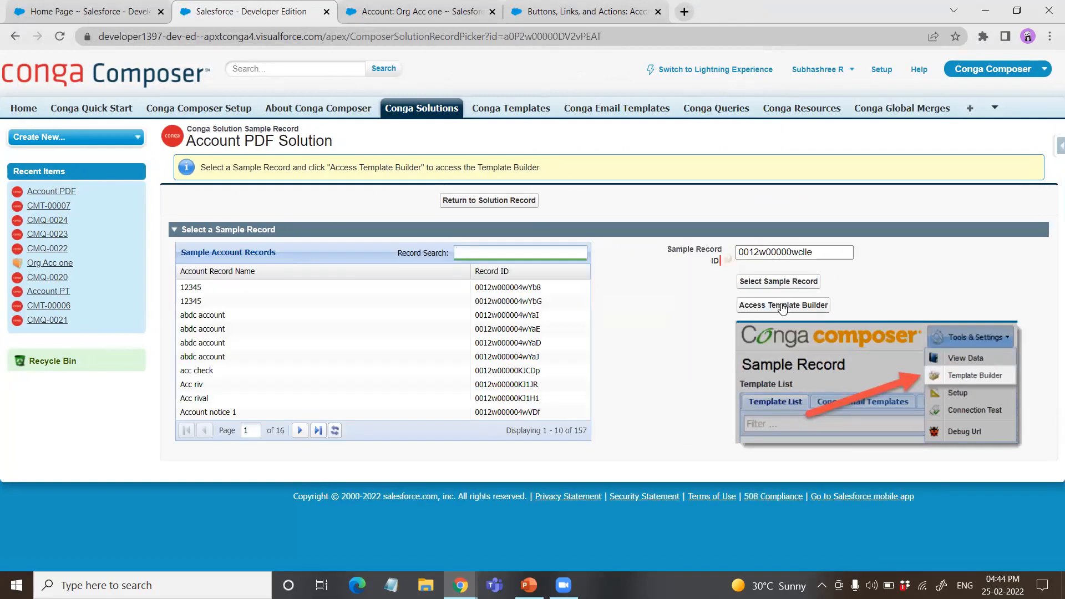
# Step: Open the Template Builder for the Org Acc one sample record
pyautogui.click(781, 306)
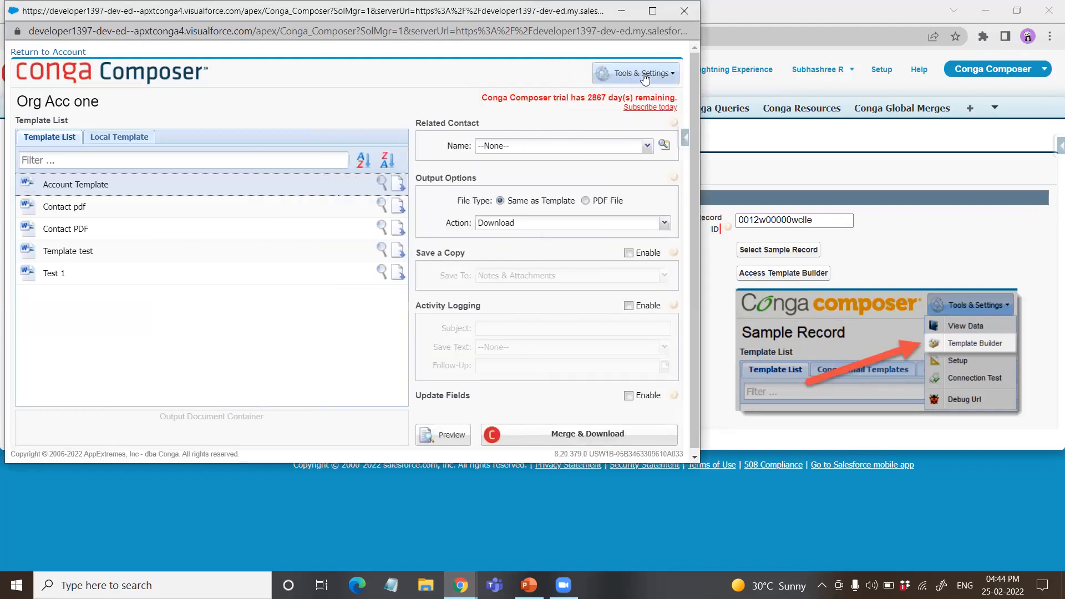
pyautogui.click(643, 79)
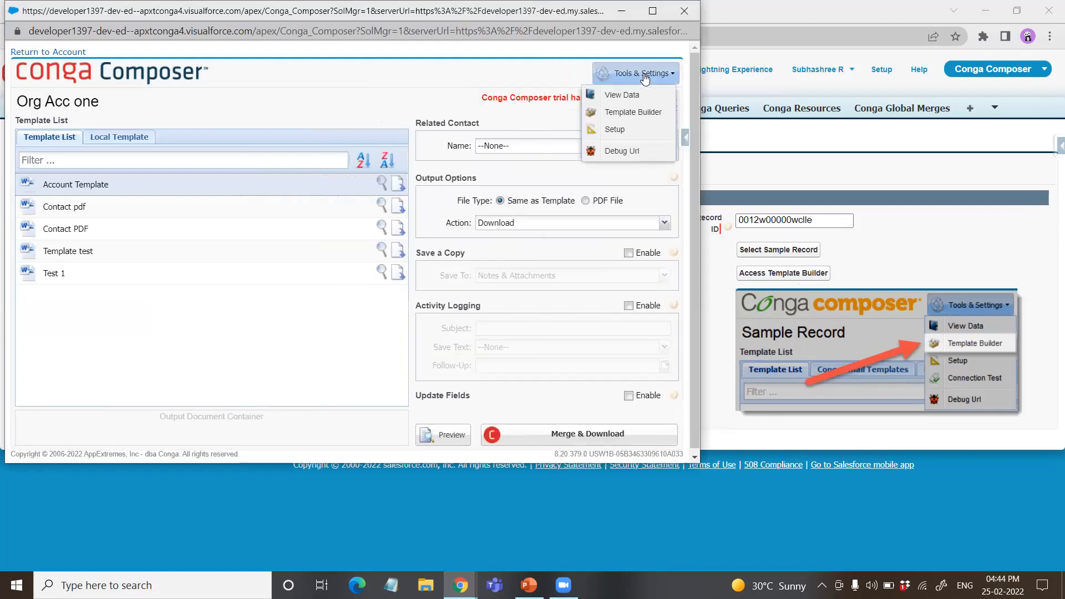
pyautogui.click(622, 114)
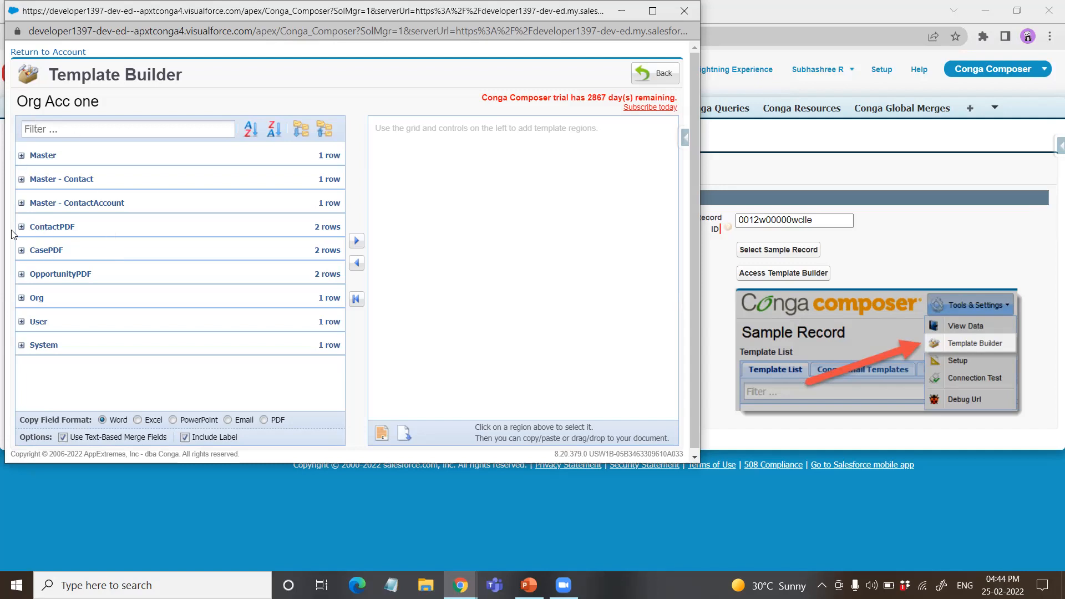
# Step: Expand the Master dataset and add the ACCOUNT, ACCOUNT_BILLINGCITY and ACCOUNT_BILLINGCOUNTRY merge fields to the template region
pyautogui.click(21, 155)
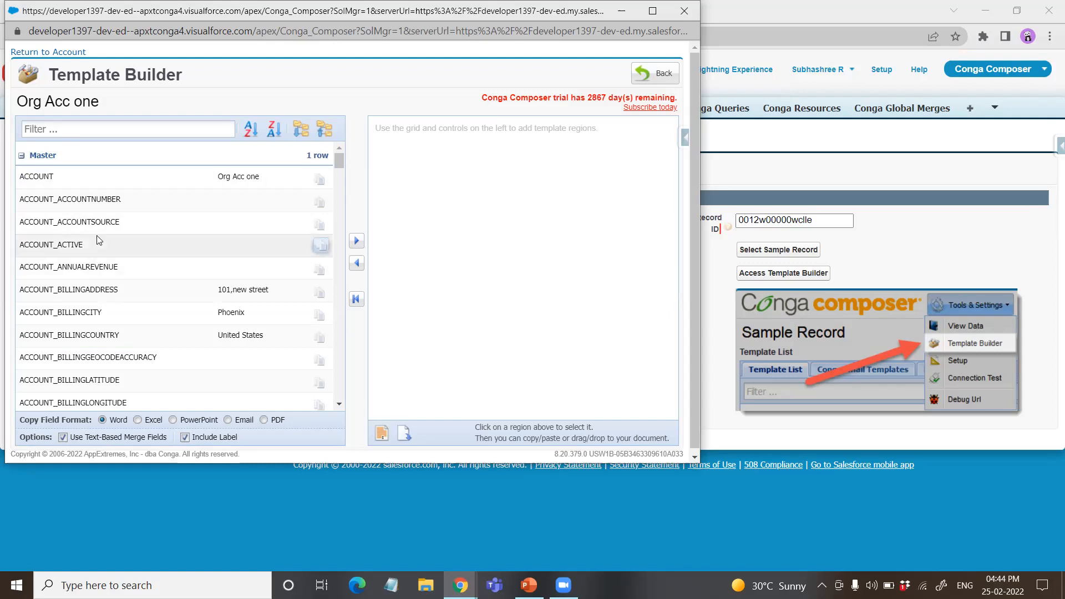
pyautogui.scroll(-2, 98, 240)
pyautogui.scroll(2, 98, 239)
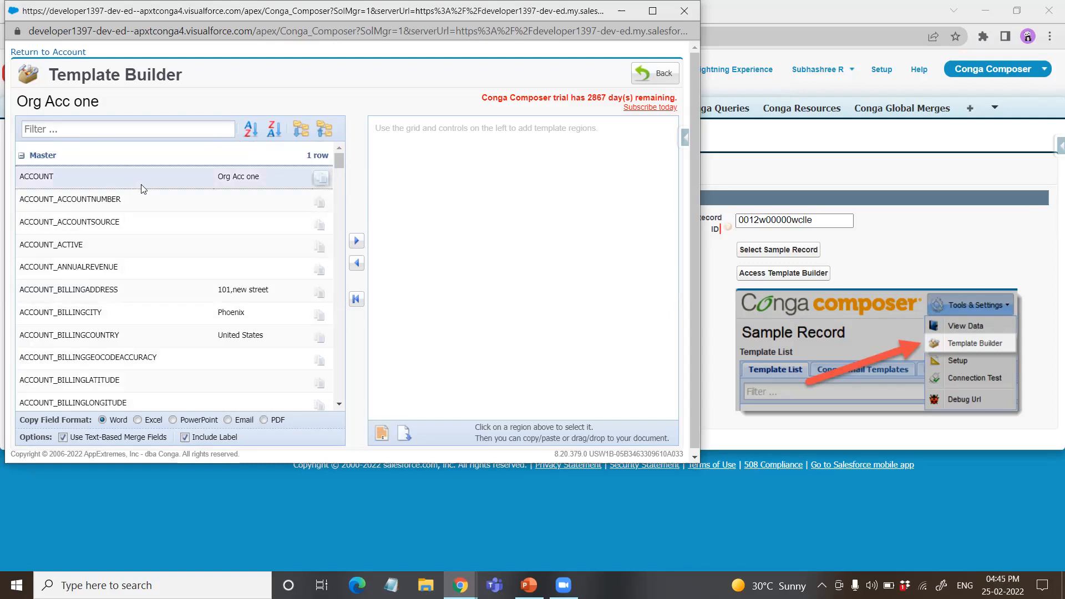
pyautogui.click(357, 240)
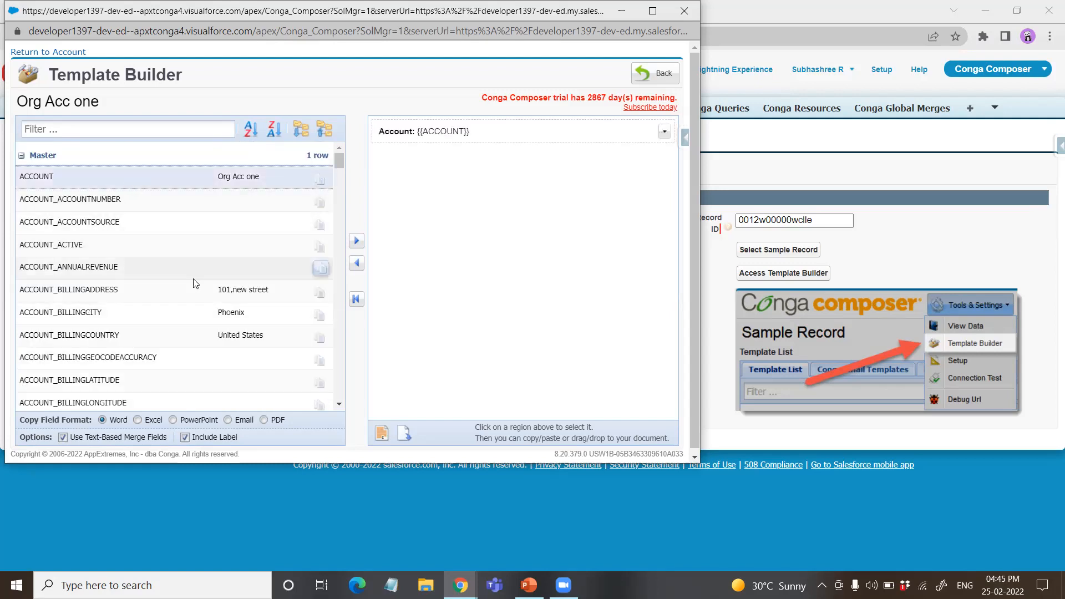
pyautogui.click(162, 311)
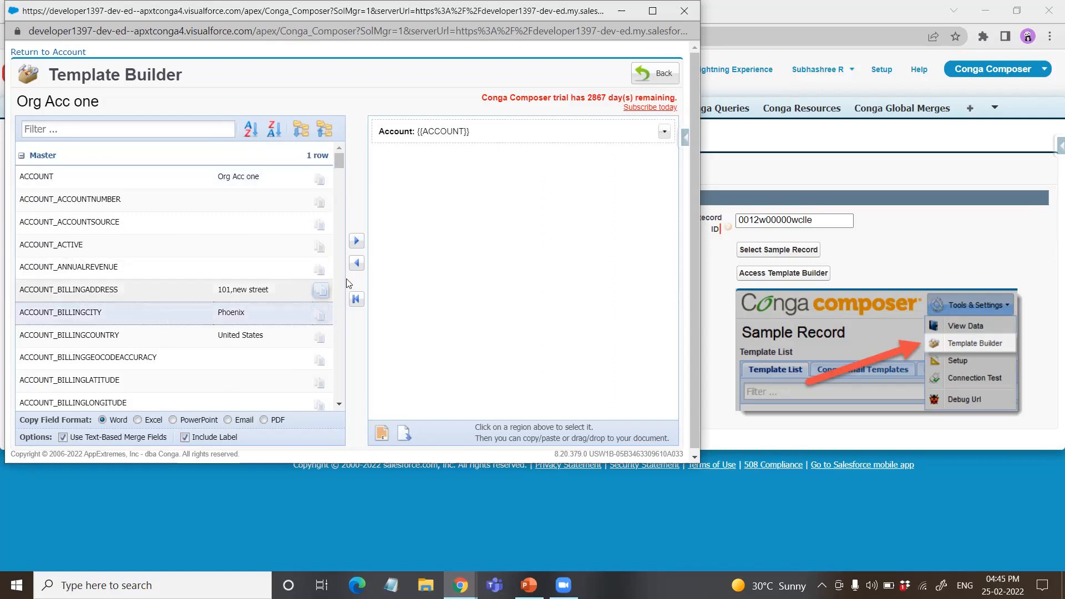
pyautogui.click(357, 240)
pyautogui.click(166, 333)
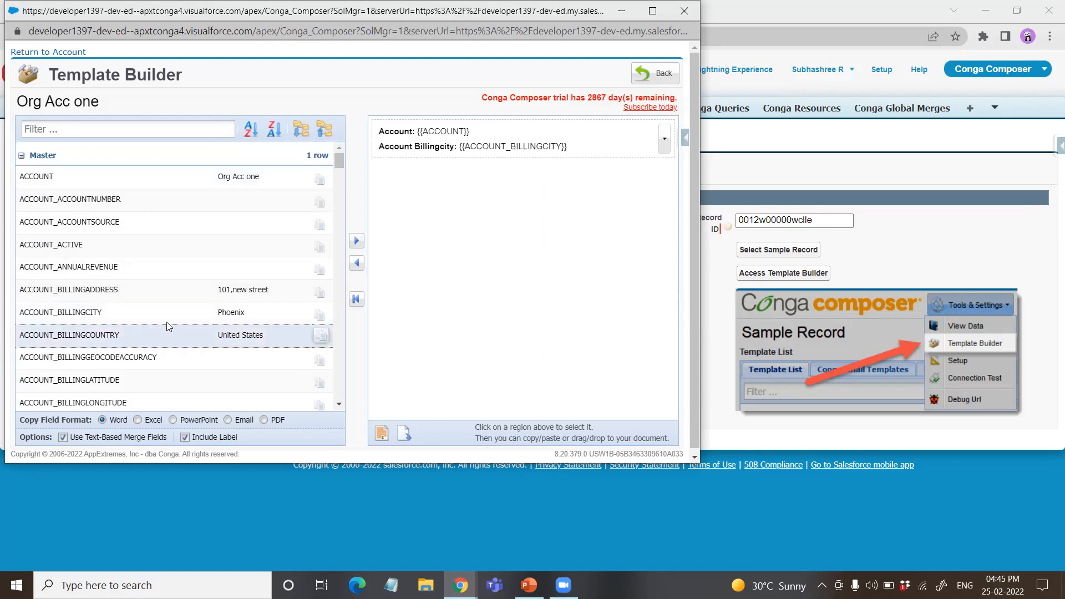
pyautogui.click(357, 241)
# Step: Add the ACCOUNT_BILLINGPOSTALCODE, ACCOUNT_BILLINGSTATE and ACCOUNT_BILLINGSTREET merge fields to the template region
pyautogui.scroll(-3, 285, 299)
pyautogui.click(170, 286)
pyautogui.click(356, 240)
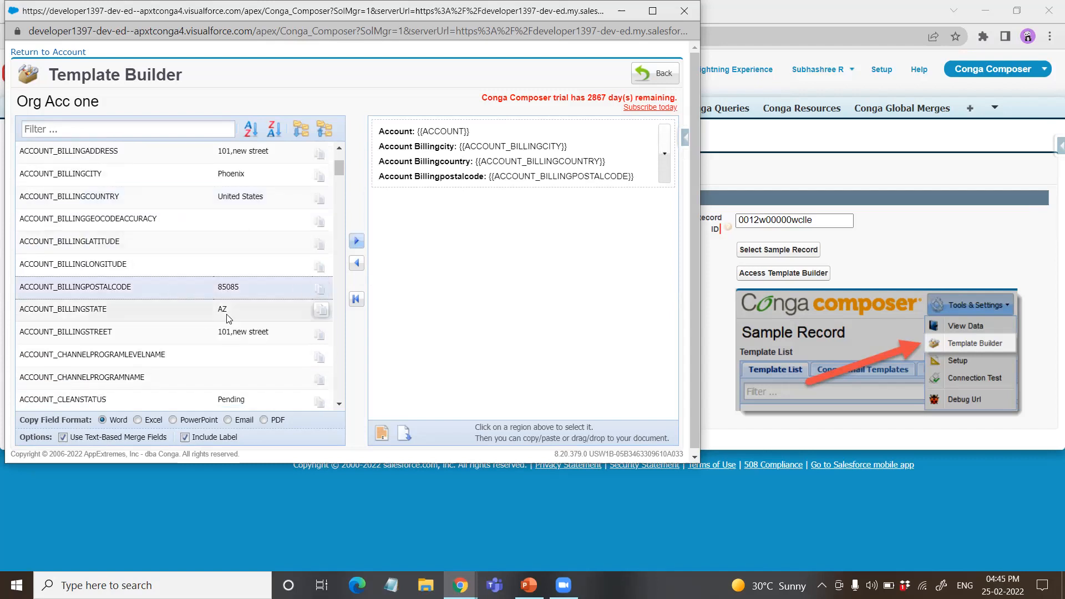
pyautogui.click(229, 318)
pyautogui.click(356, 241)
pyautogui.click(189, 332)
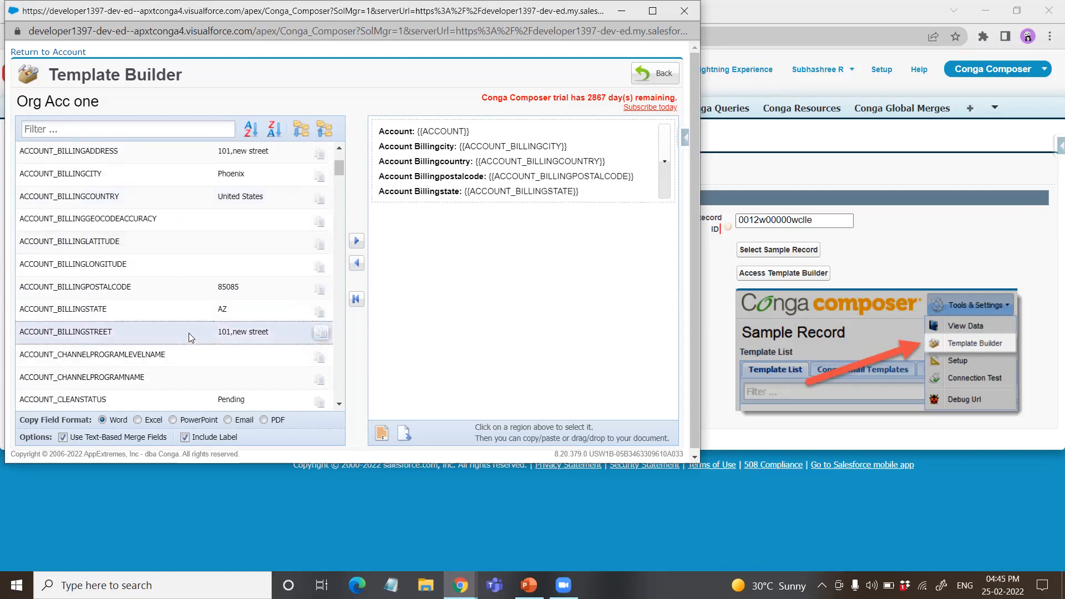
pyautogui.click(356, 241)
# Step: Add the ACCOUNT_PHONE merge field to the template region
pyautogui.scroll(-3, 172, 309)
pyautogui.scroll(-5, 174, 311)
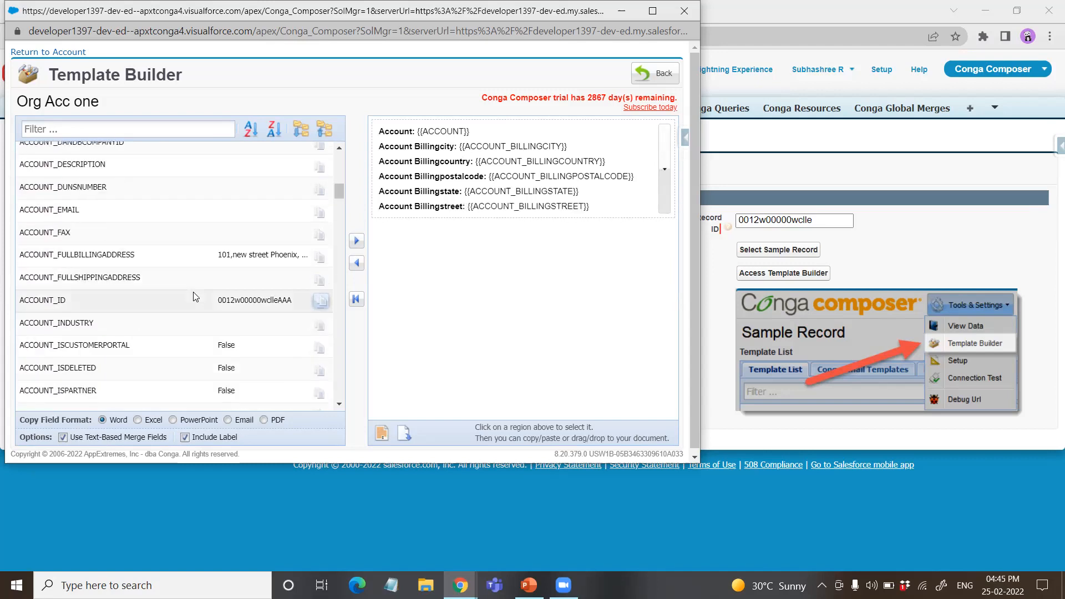
pyautogui.scroll(-6, 196, 294)
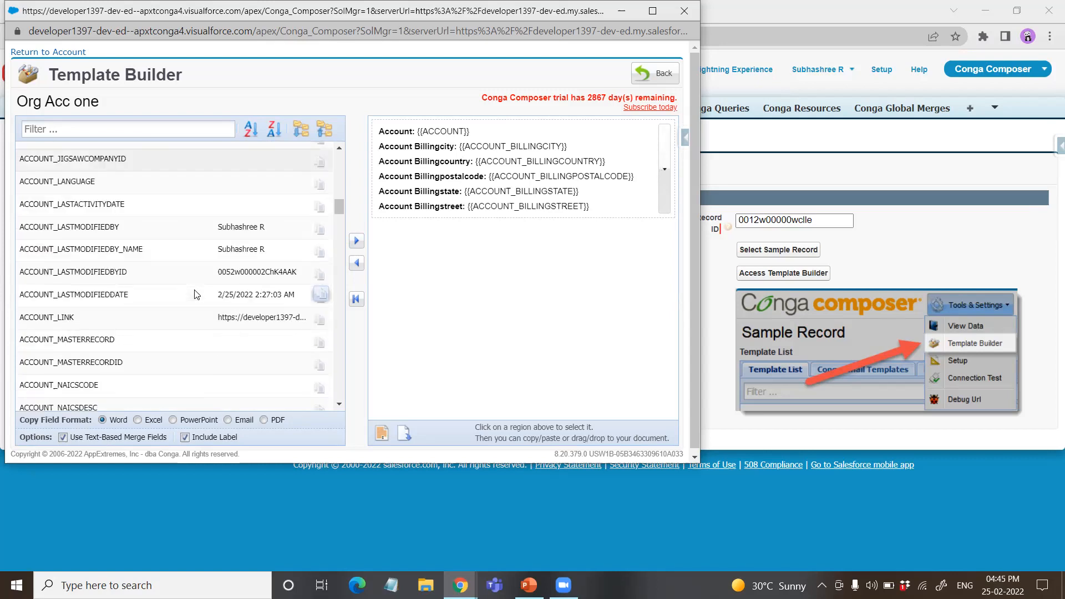
pyautogui.scroll(-5, 196, 294)
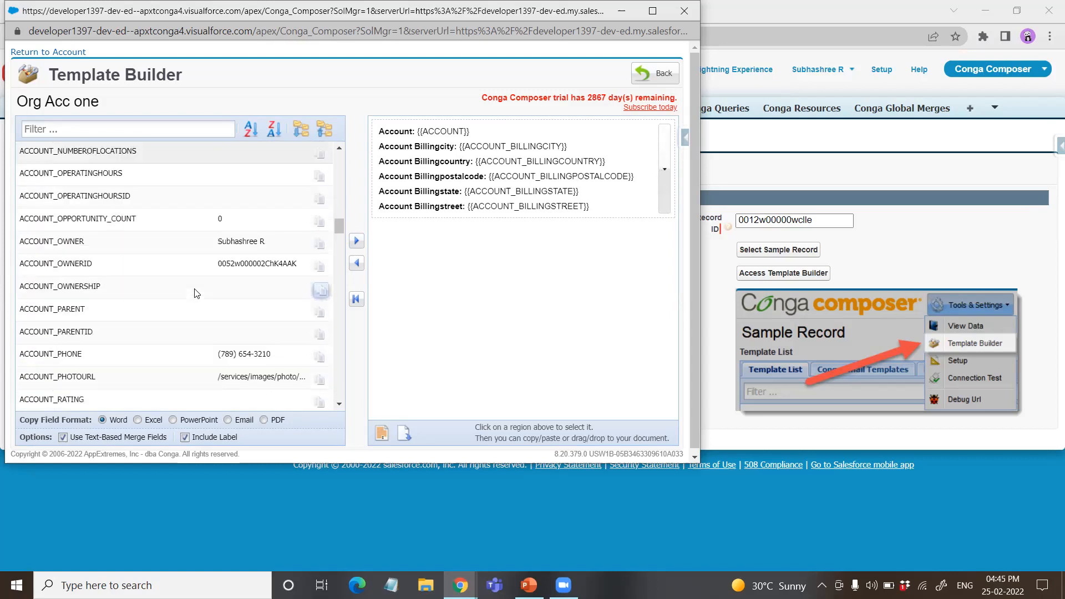
pyautogui.click(164, 283)
pyautogui.click(356, 241)
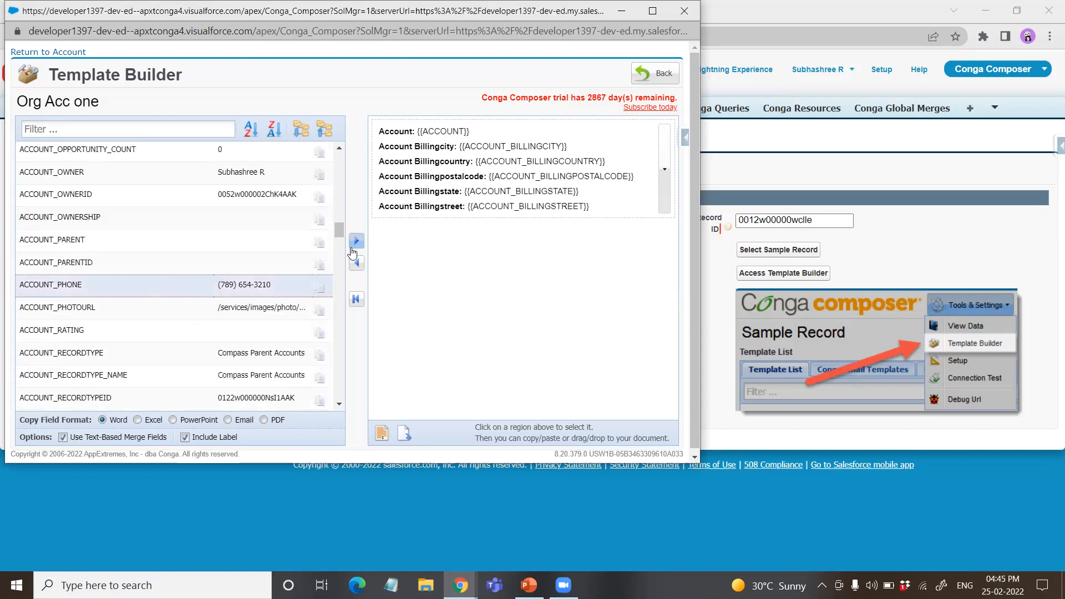
# Step: Expand the ContactPDF dataset in the Template Builder to list its contact merge fields
pyautogui.scroll(-6, 87, 314)
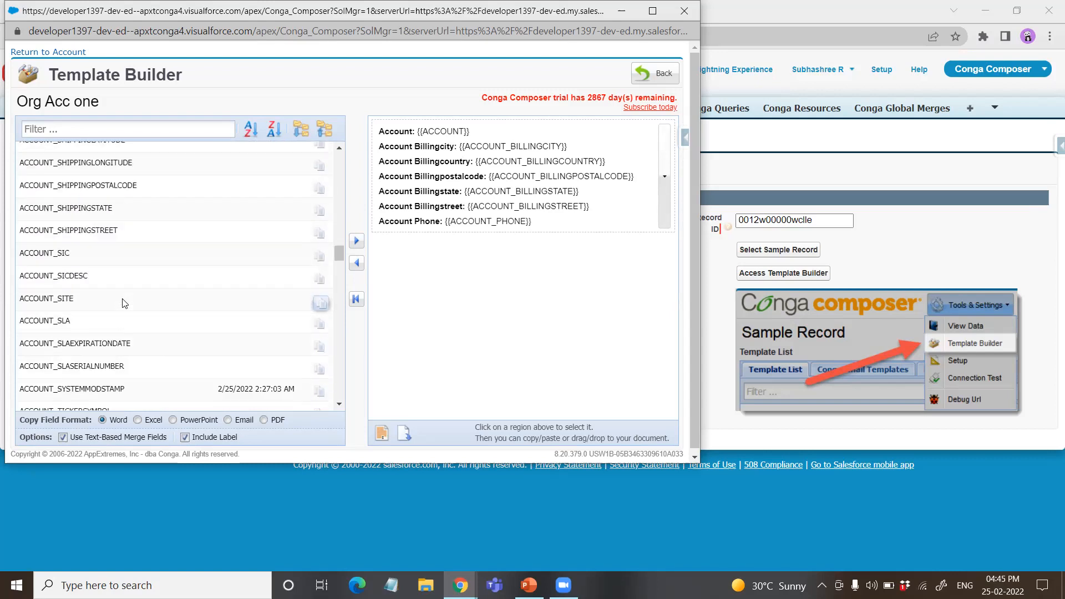
pyautogui.scroll(-10, 124, 303)
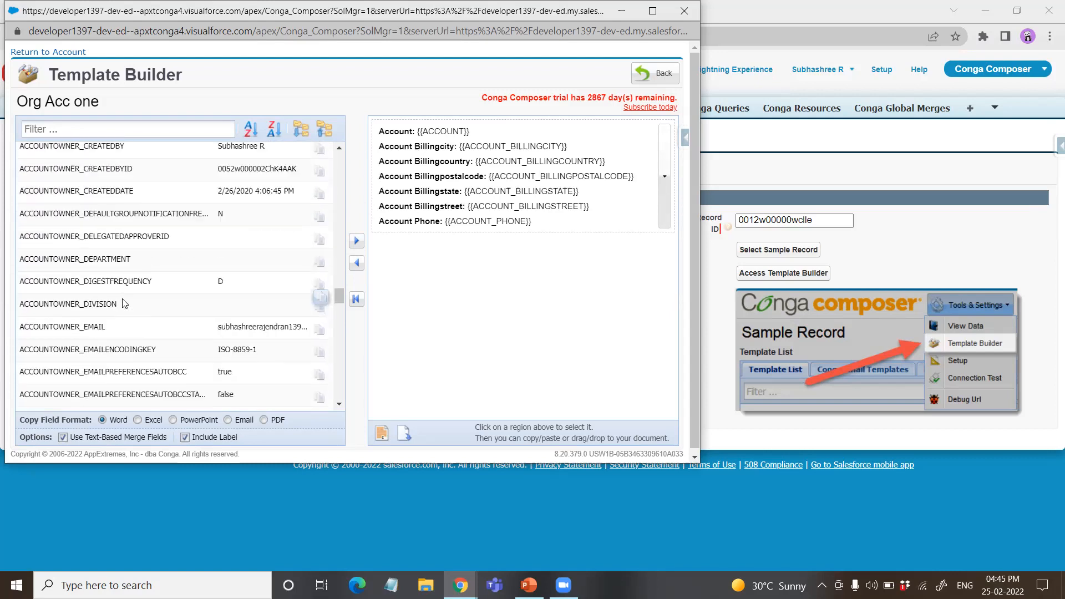
pyautogui.scroll(-15, 109, 262)
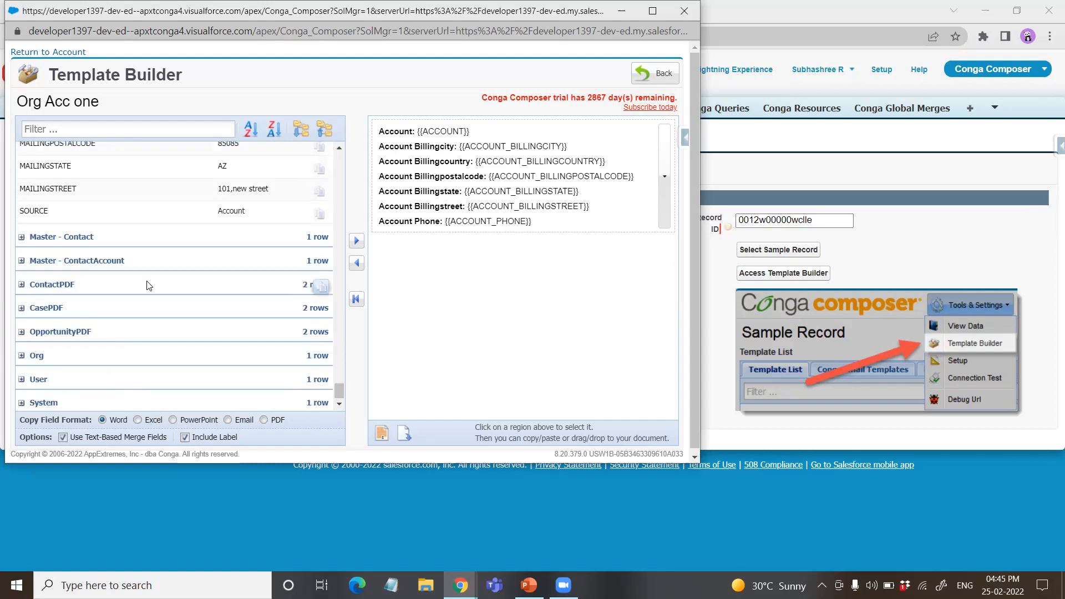
pyautogui.click(22, 281)
pyautogui.scroll(-3, 148, 285)
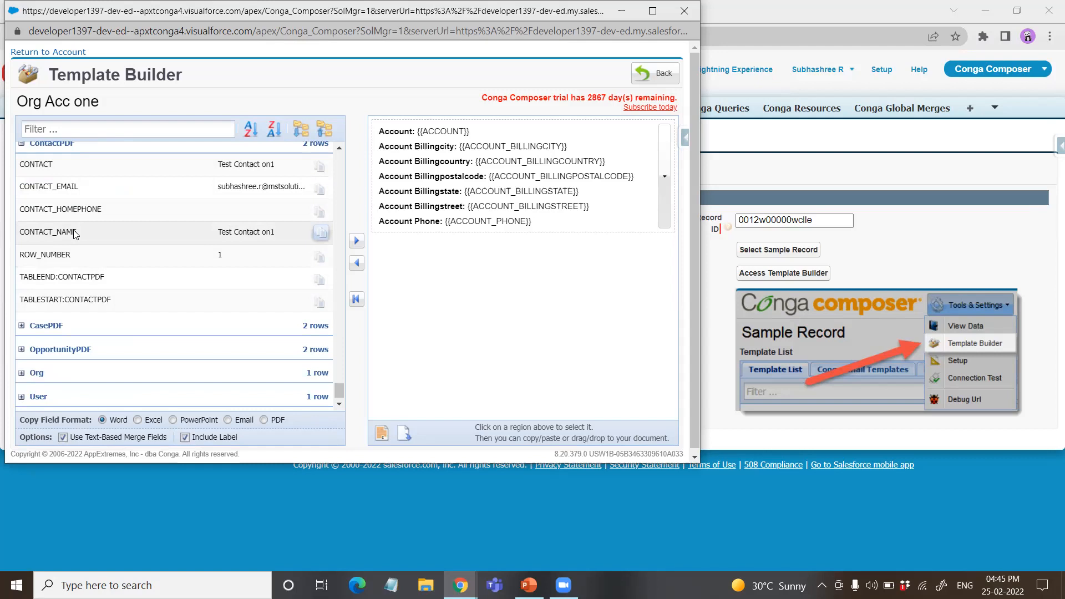
# Step: Add the CONTACT_NAME, CONTACT_EMAIL and CONTACT_HOMEPHONE merge fields from the ContactPDF dataset to the template as a table
pyautogui.click(103, 183)
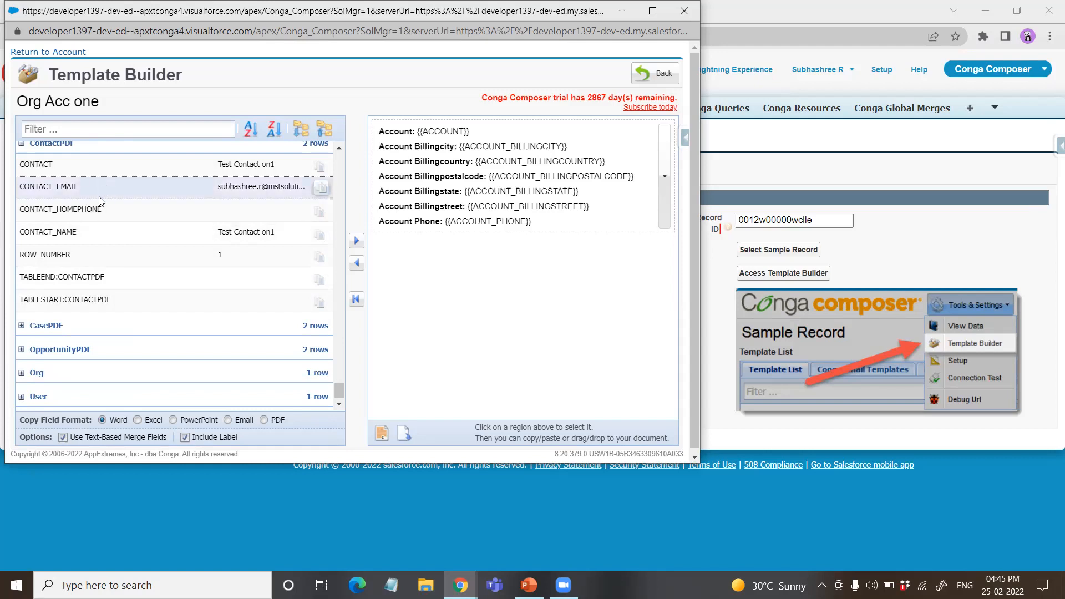
pyautogui.click(95, 237)
pyautogui.click(356, 240)
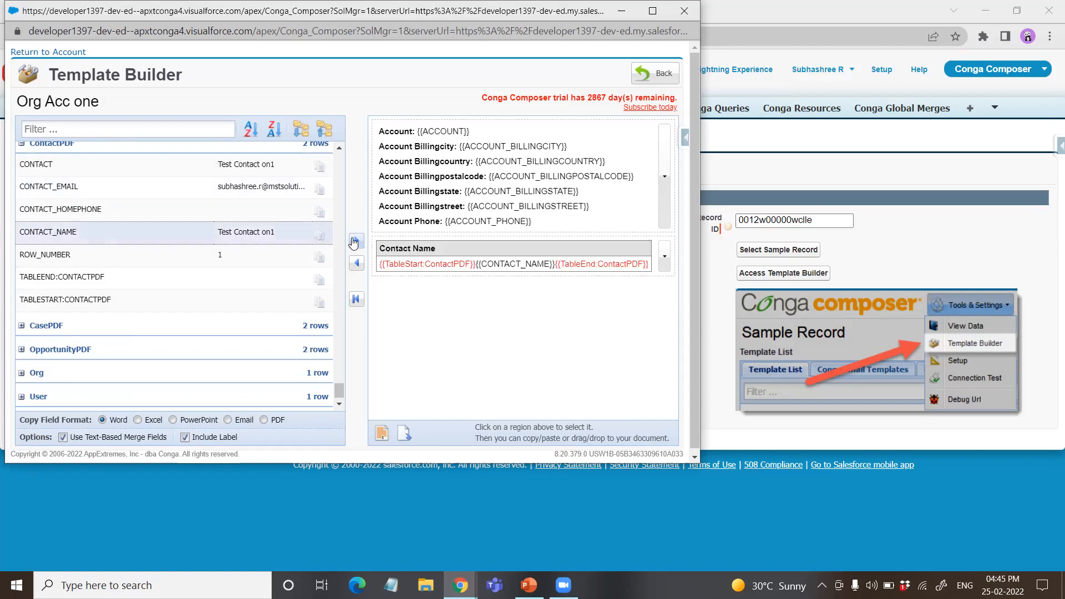
pyautogui.click(110, 183)
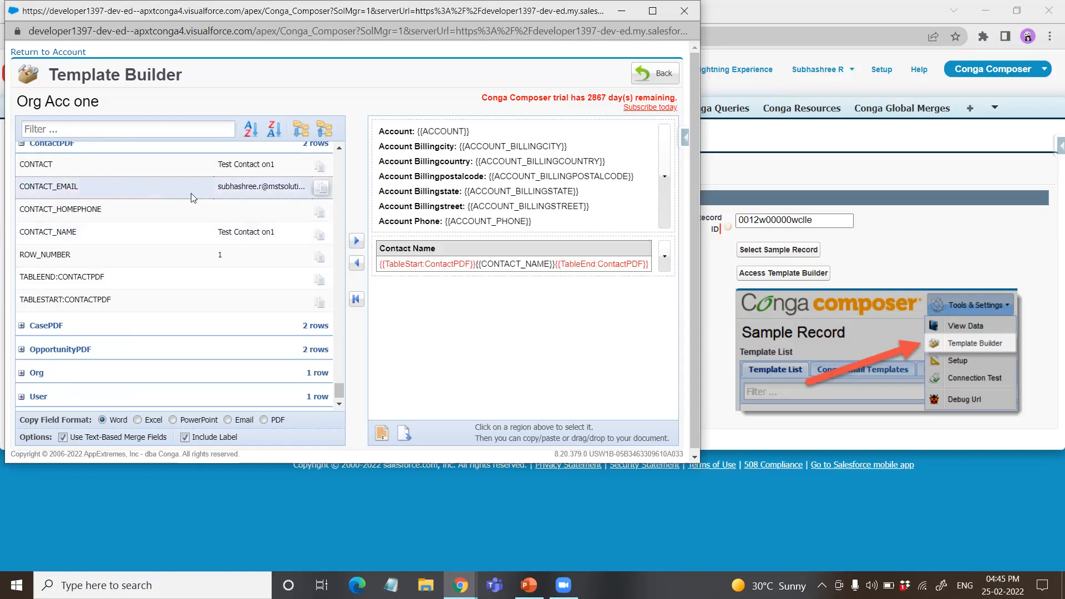
pyautogui.click(354, 240)
pyautogui.click(137, 208)
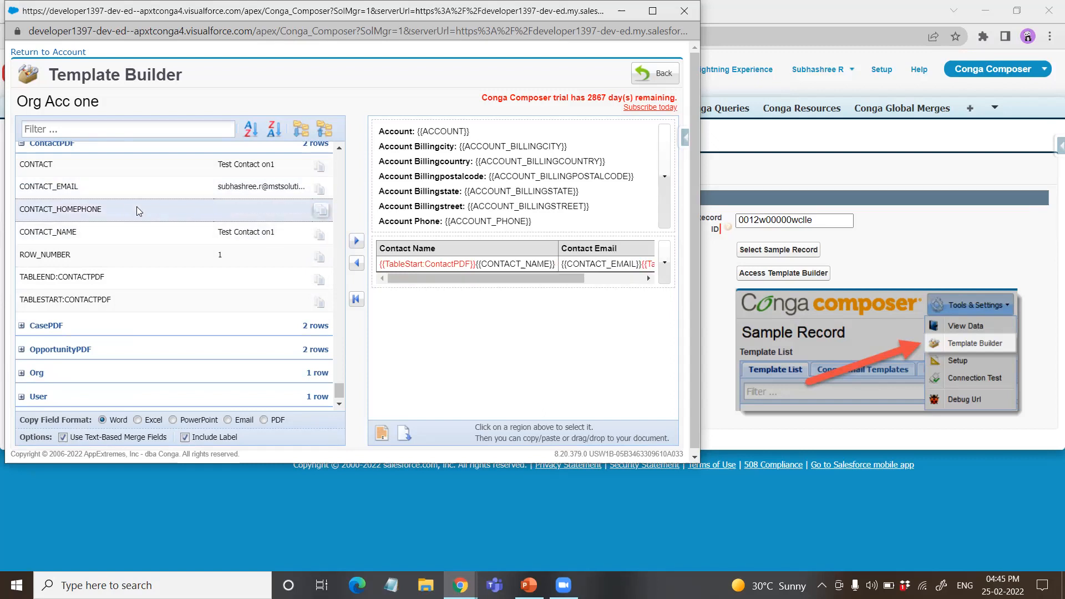
pyautogui.click(357, 241)
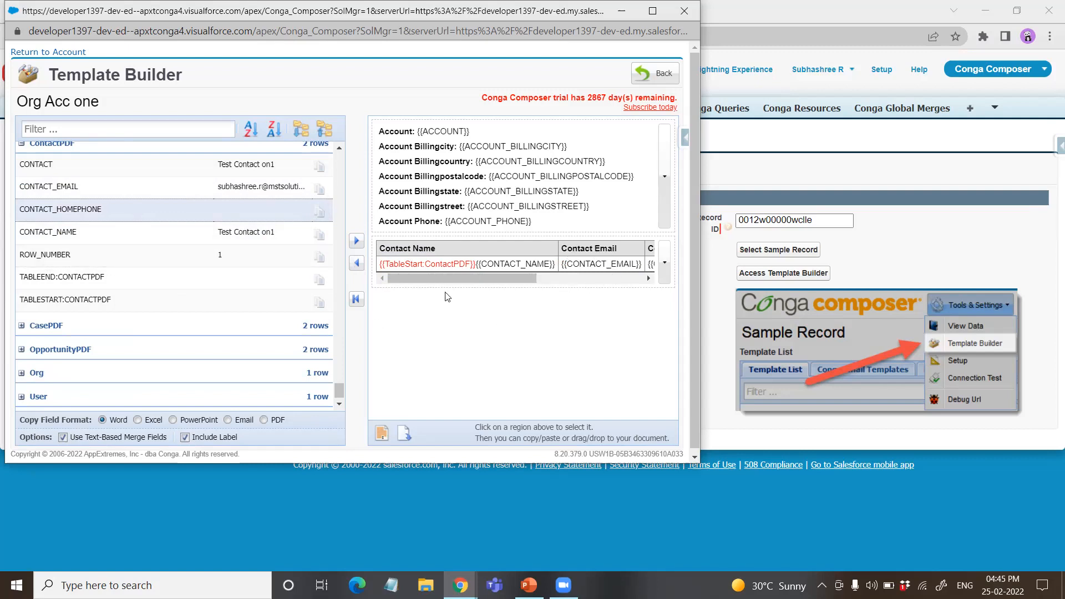
pyautogui.moveTo(447, 279); pyautogui.dragTo(590, 277)
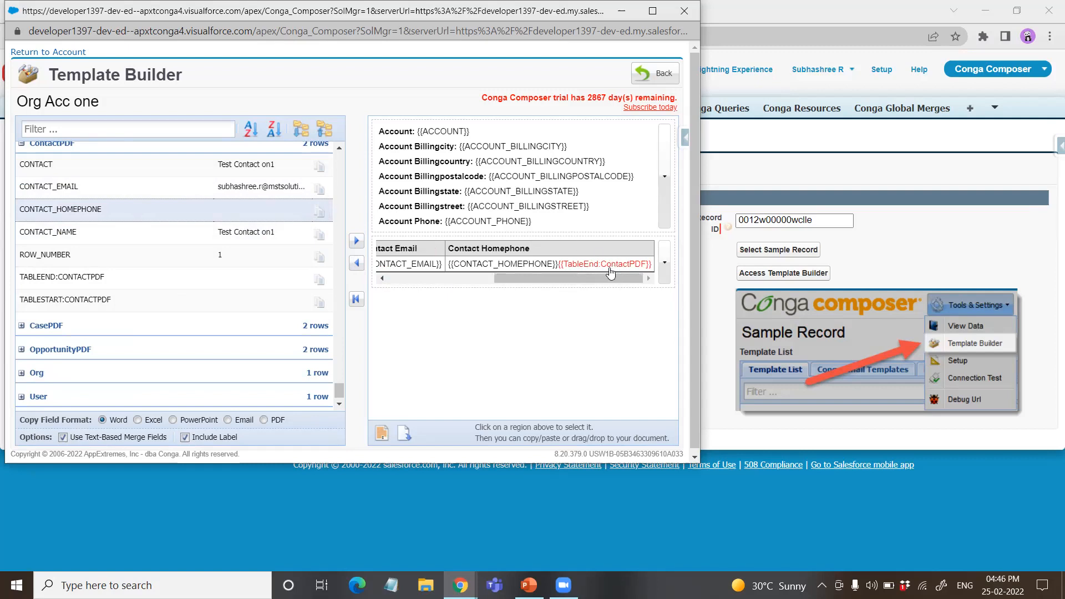
pyautogui.moveTo(600, 277); pyautogui.dragTo(483, 277)
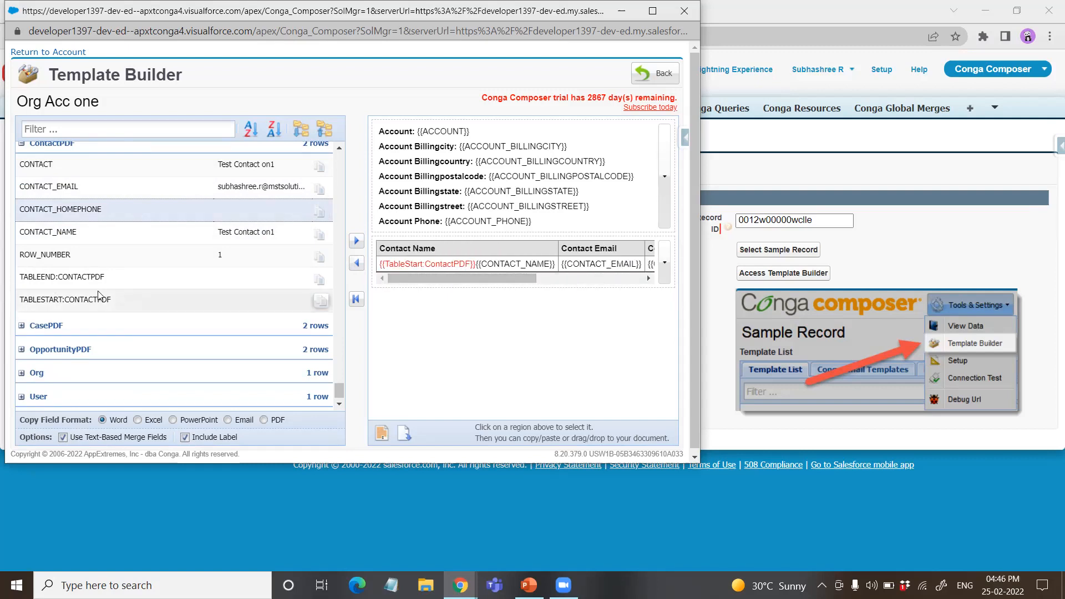
# Step: Expand the CasePDF dataset and add the CASE_CASENUMBER, CASE_ORIGIN and CASE_PRIORITY merge fields to the template
pyautogui.scroll(3, 59, 290)
pyautogui.scroll(-4, 55, 294)
pyautogui.click(22, 305)
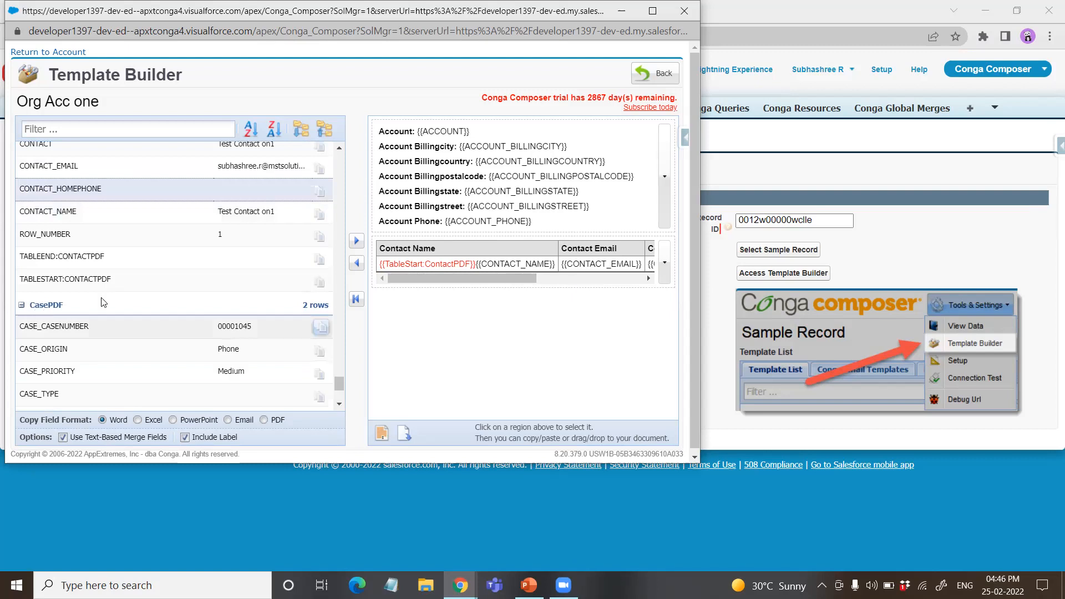
pyautogui.scroll(-3, 173, 279)
pyautogui.click(176, 261)
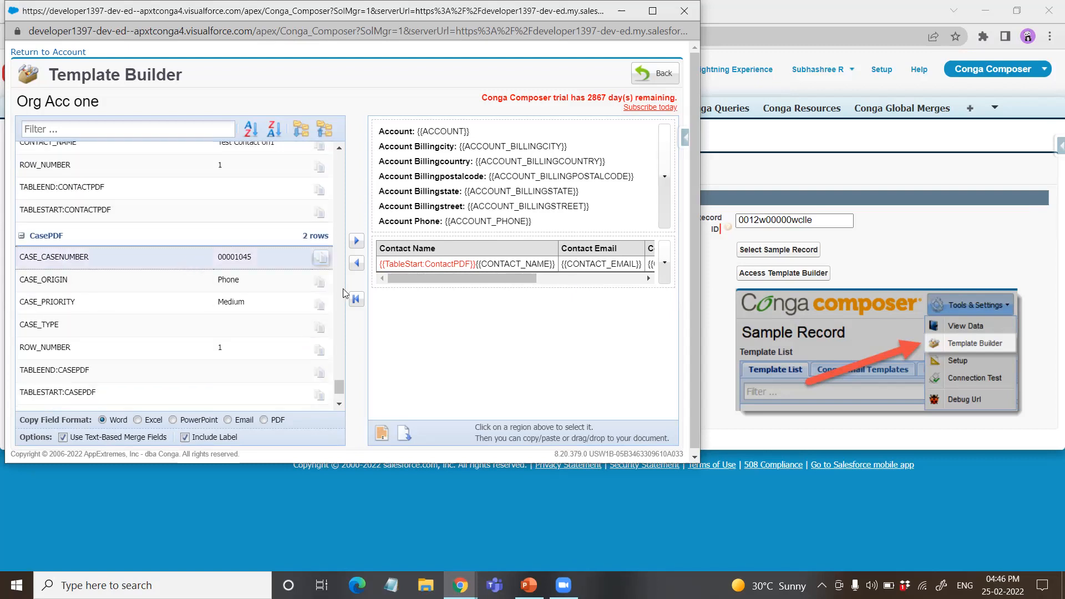
pyautogui.click(356, 240)
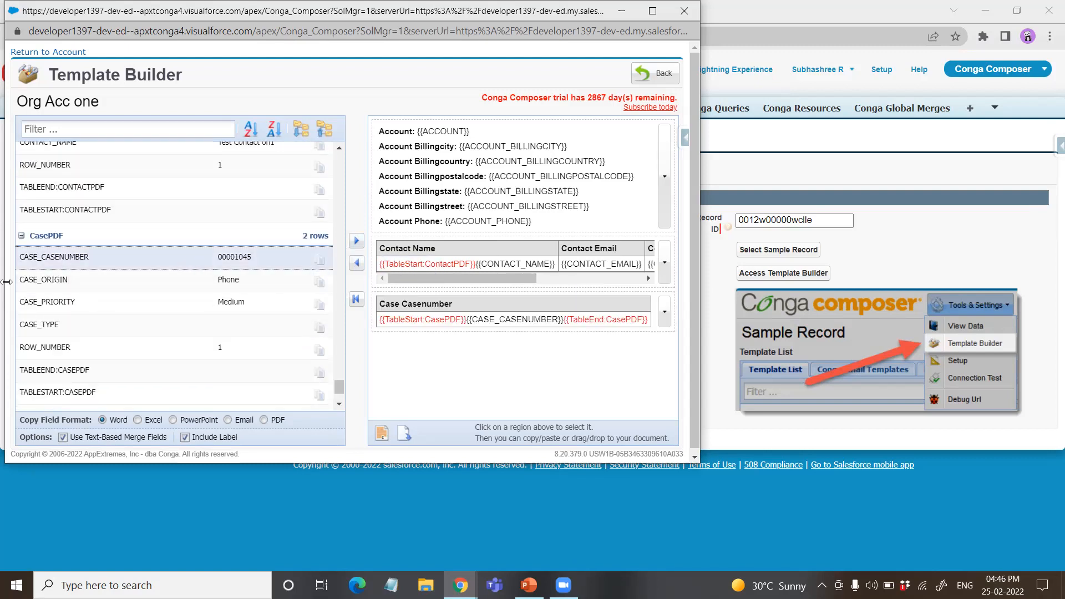
pyautogui.click(322, 280)
pyautogui.click(361, 243)
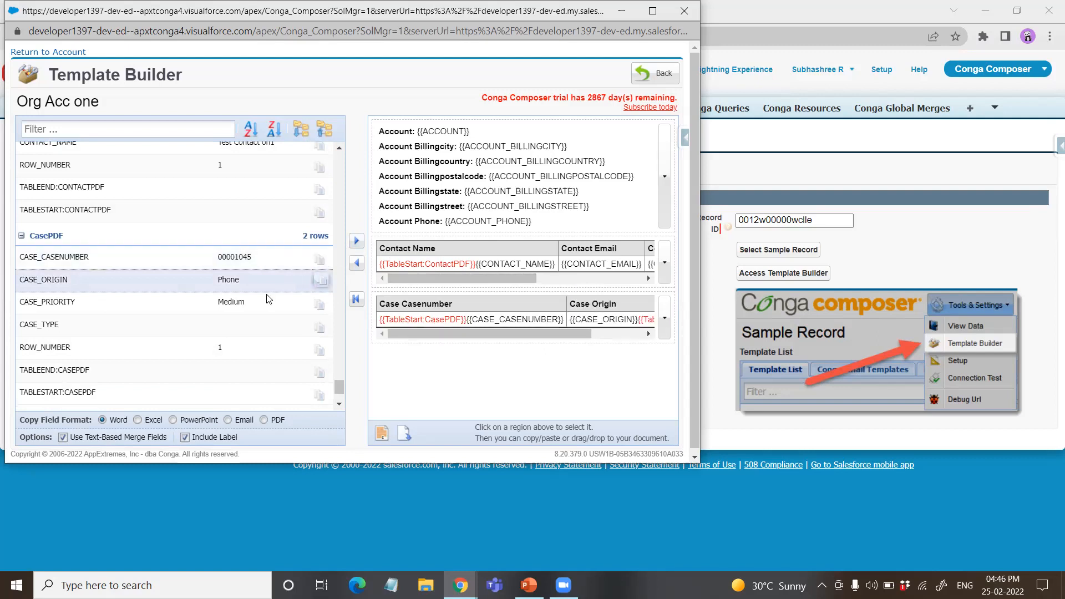
pyautogui.click(357, 241)
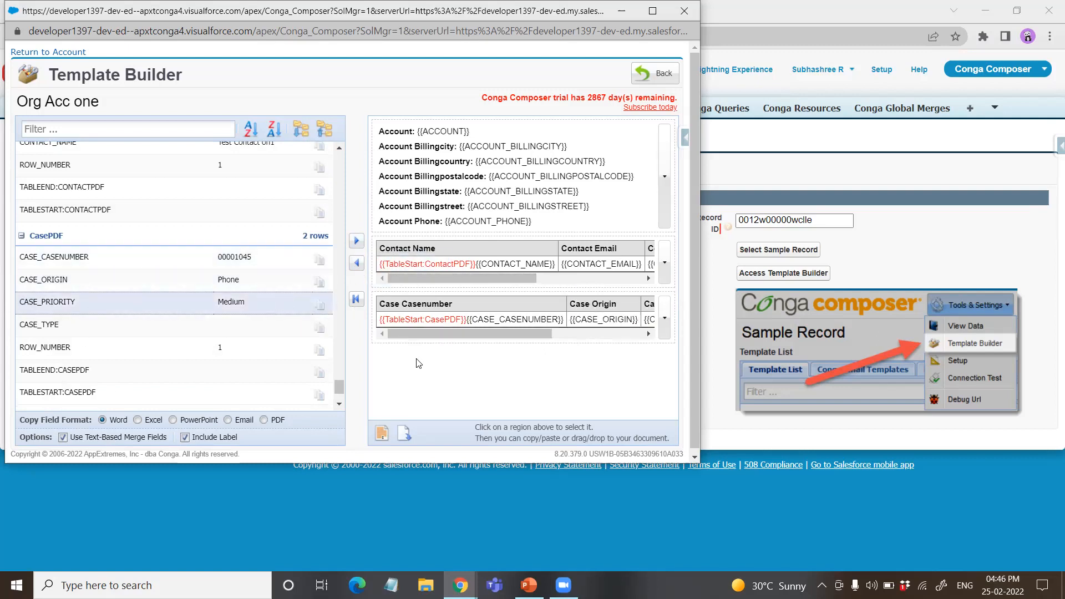
pyautogui.moveTo(474, 331)
pyautogui.mouseDown()
pyautogui.moveTo(562, 331)
pyautogui.moveTo(474, 330)
pyautogui.mouseUp()
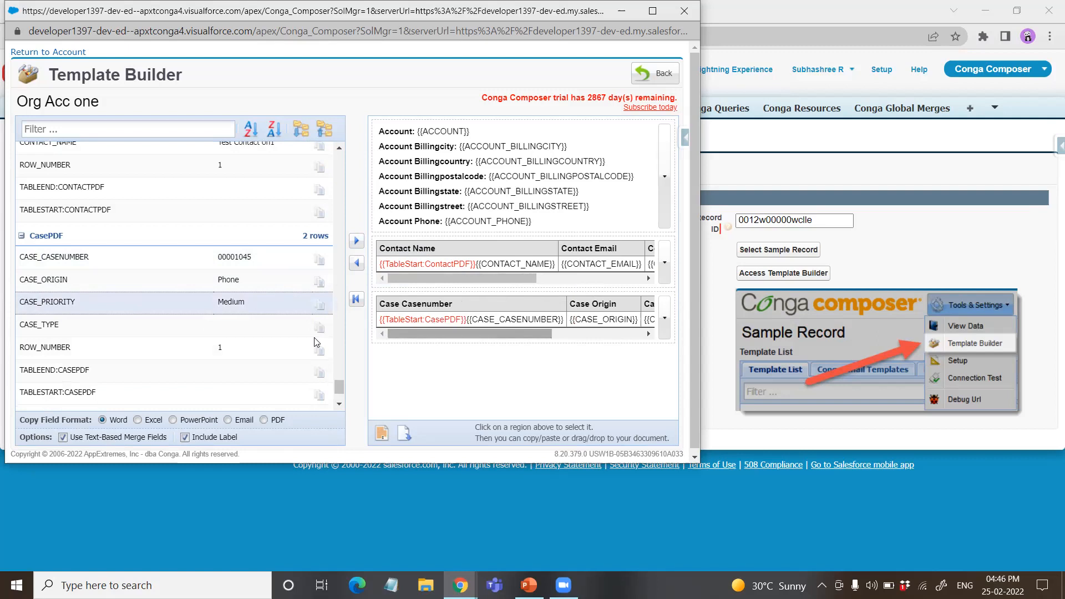
# Step: Expand the OpportunityPDF dataset and add the OPPORTUNITY_CLOSEDATE, OPPORTUNITY_PROBABILITY and OPPORTUNITY_STAGENAME merge fields to the template
pyautogui.scroll(-2, 54, 331)
pyautogui.click(54, 329)
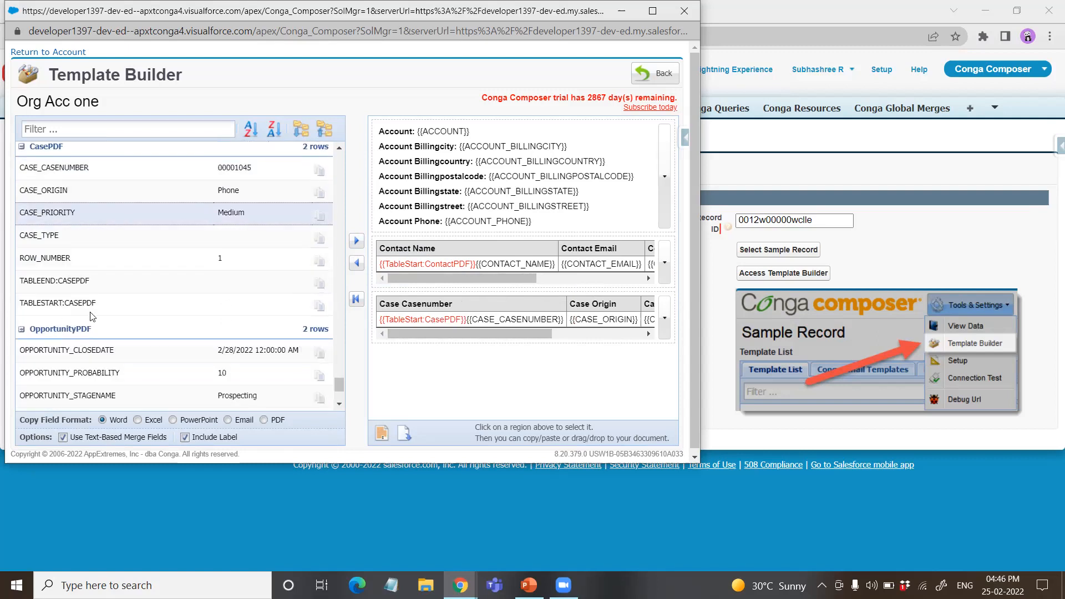
pyautogui.scroll(-3, 155, 305)
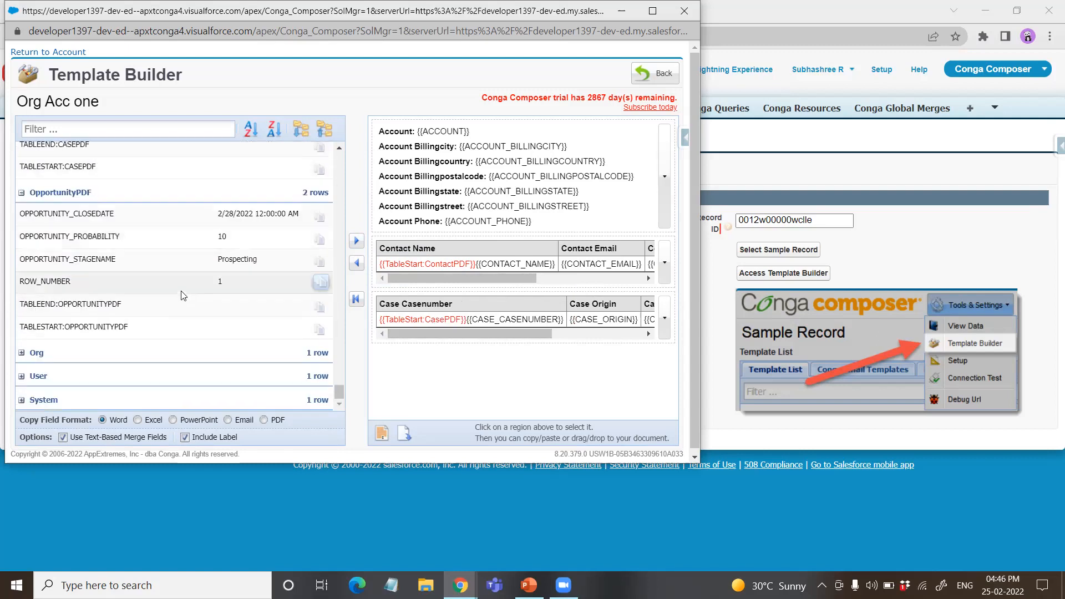
pyautogui.click(122, 214)
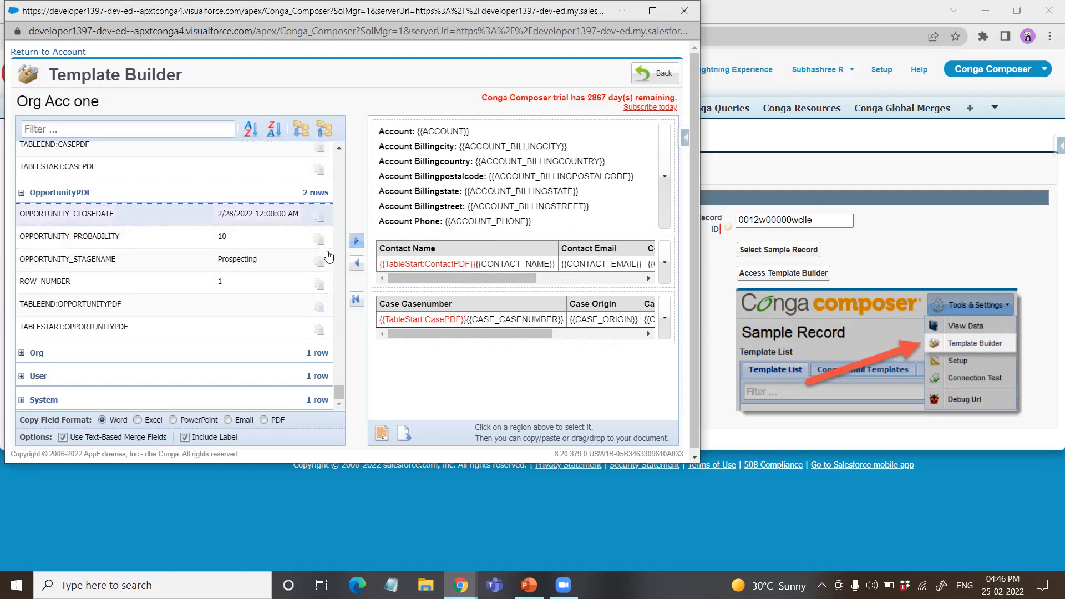
pyautogui.click(276, 260)
pyautogui.click(353, 242)
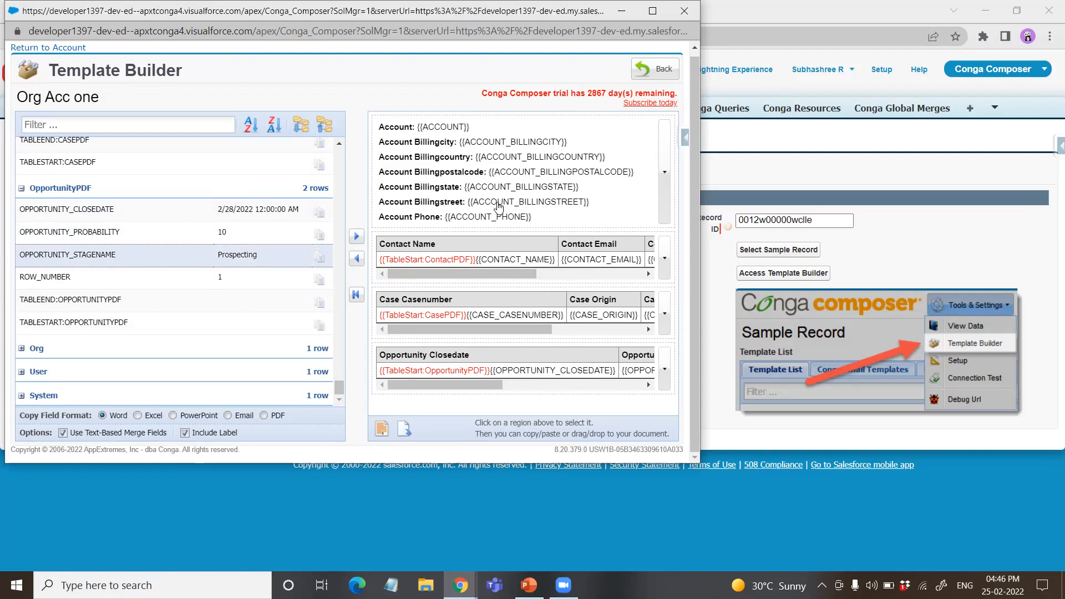
# Step: Download the built template as a Word document, open it in Word and enable editing
pyautogui.scroll(10, 263, 218)
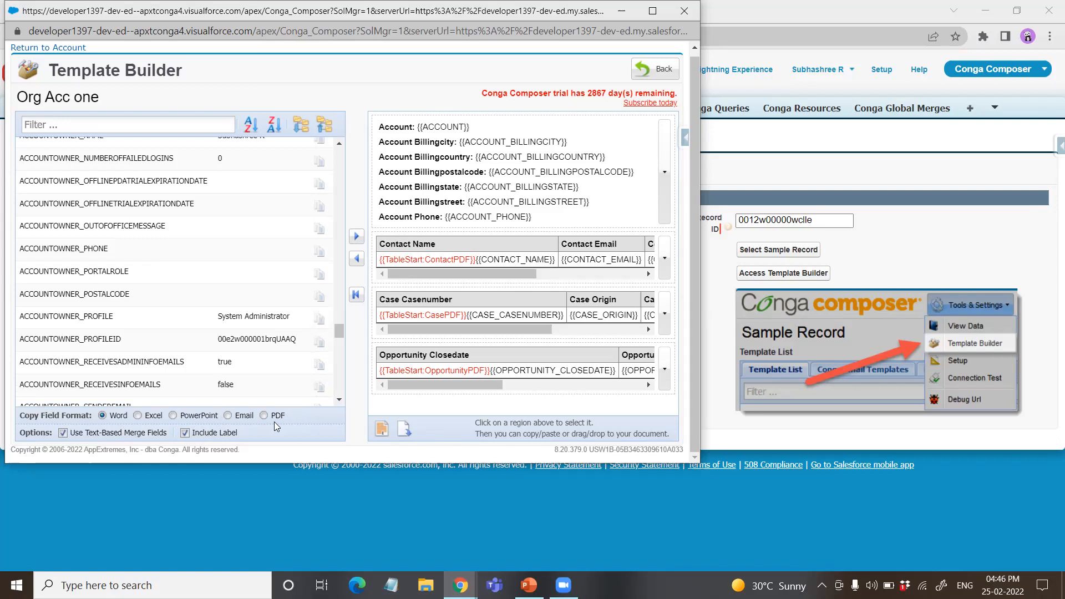
pyautogui.click(406, 436)
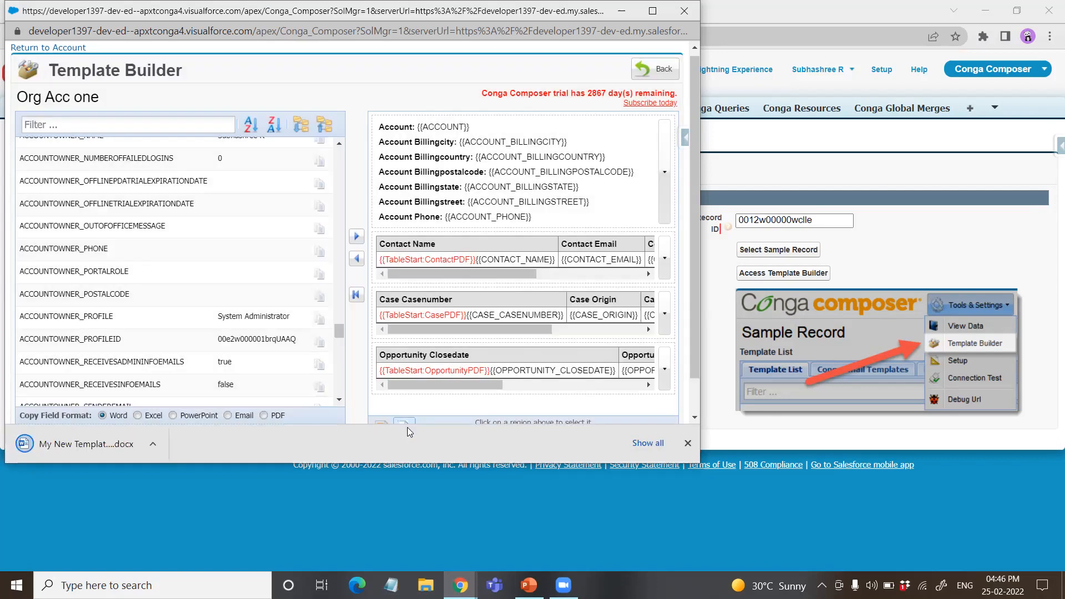
pyautogui.click(80, 448)
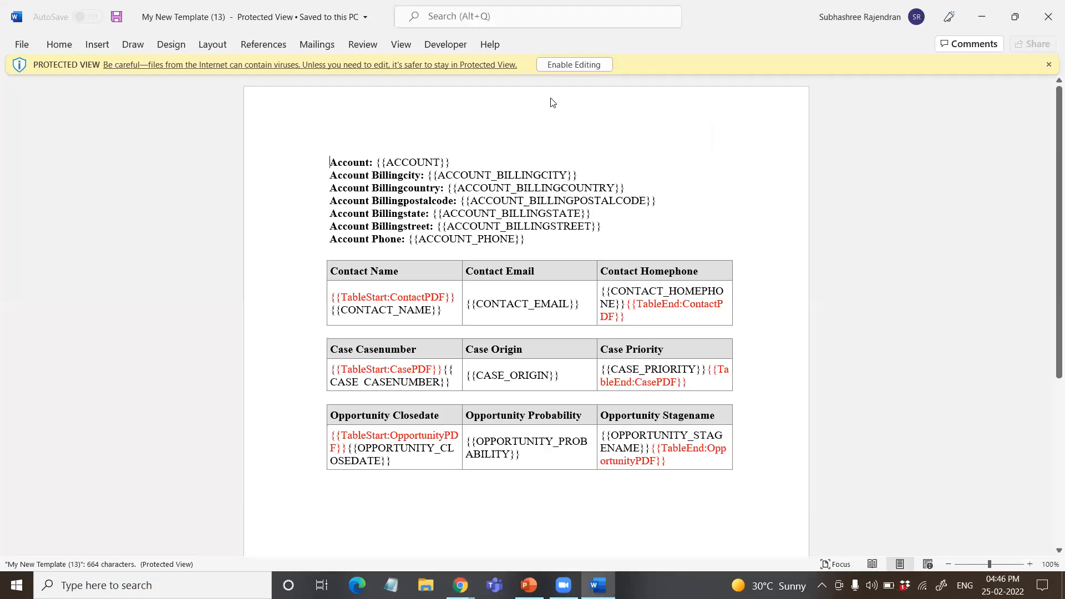
pyautogui.click(571, 65)
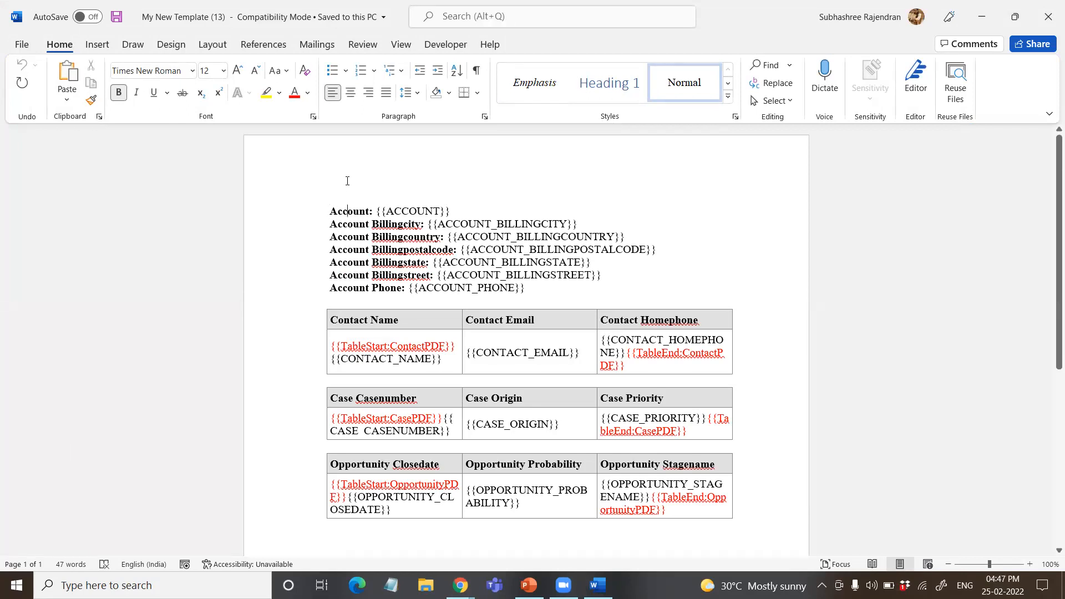
# Step: Insert the heading "Account Information:" above the account merge fields, followed by a blank line
pyautogui.press('Return')
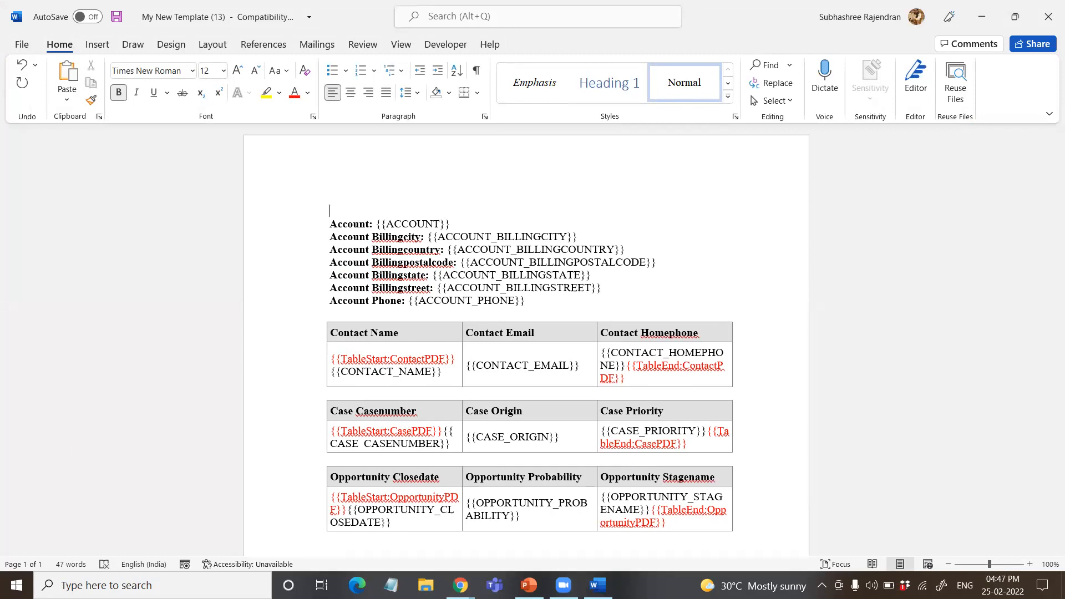
pyautogui.click(330, 210)
pyautogui.write('Acc')
pyautogui.press('BackSpace')
pyautogui.press('BackSpace')
pyautogui.press('BackSpace')
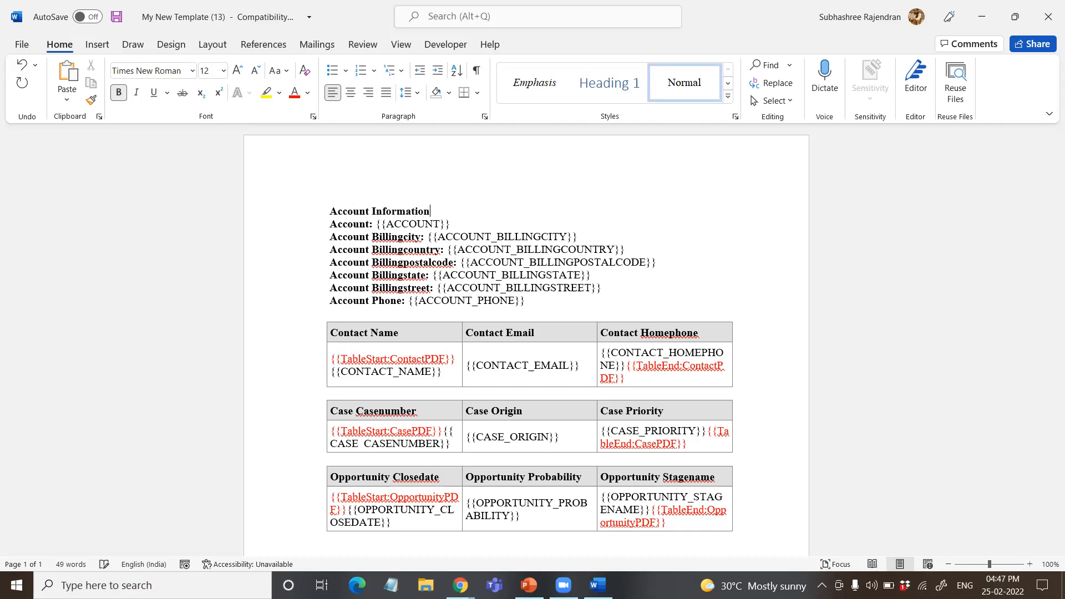
pyautogui.press('Return')
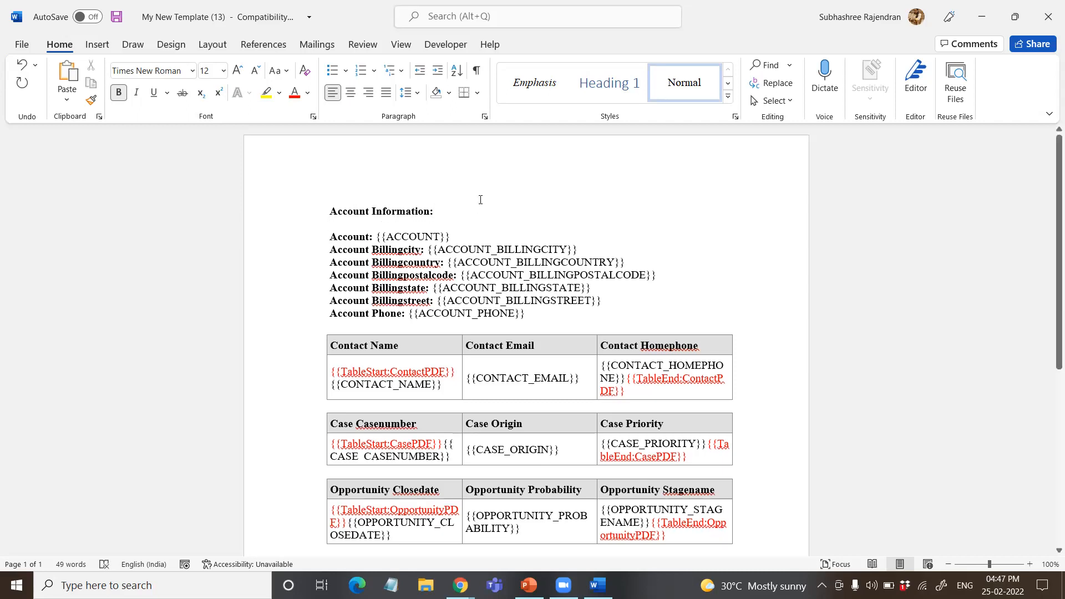
# Step: Increase the font size of the "Account Information:" heading to 16
pyautogui.moveTo(477, 200); pyautogui.dragTo(316, 209)
pyautogui.click(238, 70)
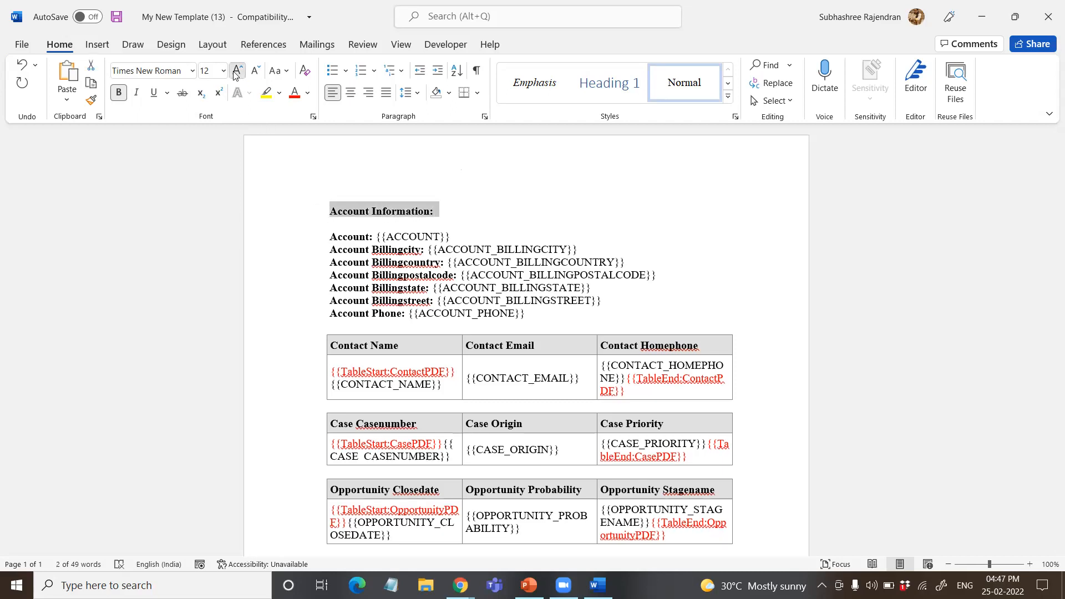
pyautogui.click(238, 71)
# Step: Insert the heading "Contact:" between the account fields and the contact table, and format it bold at size 16
pyautogui.scroll(-2, 549, 249)
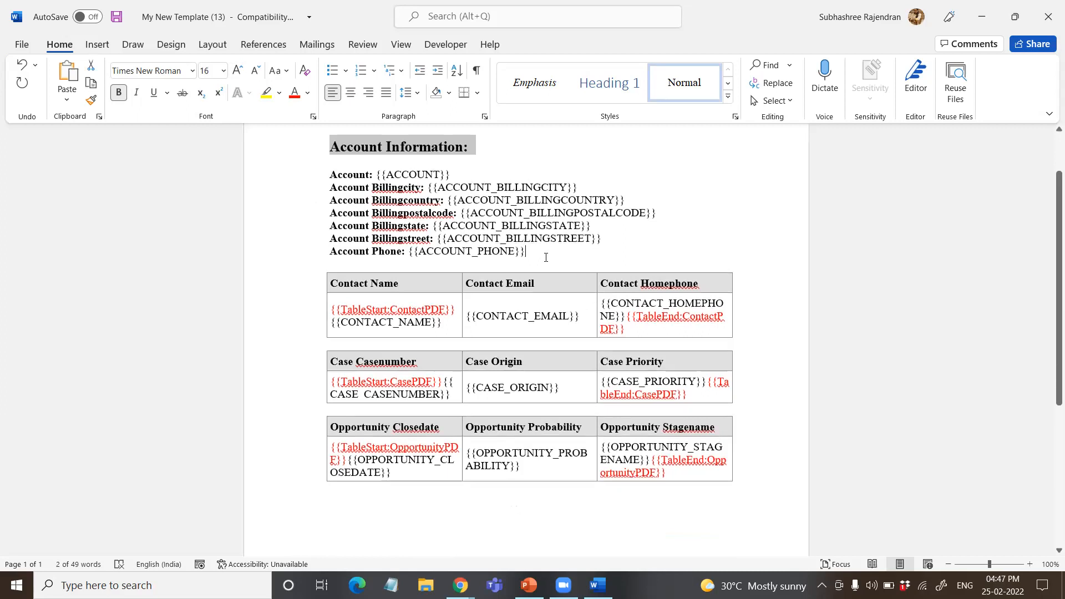
pyautogui.click(546, 253)
pyautogui.press('Return')
pyautogui.write('Contact:')
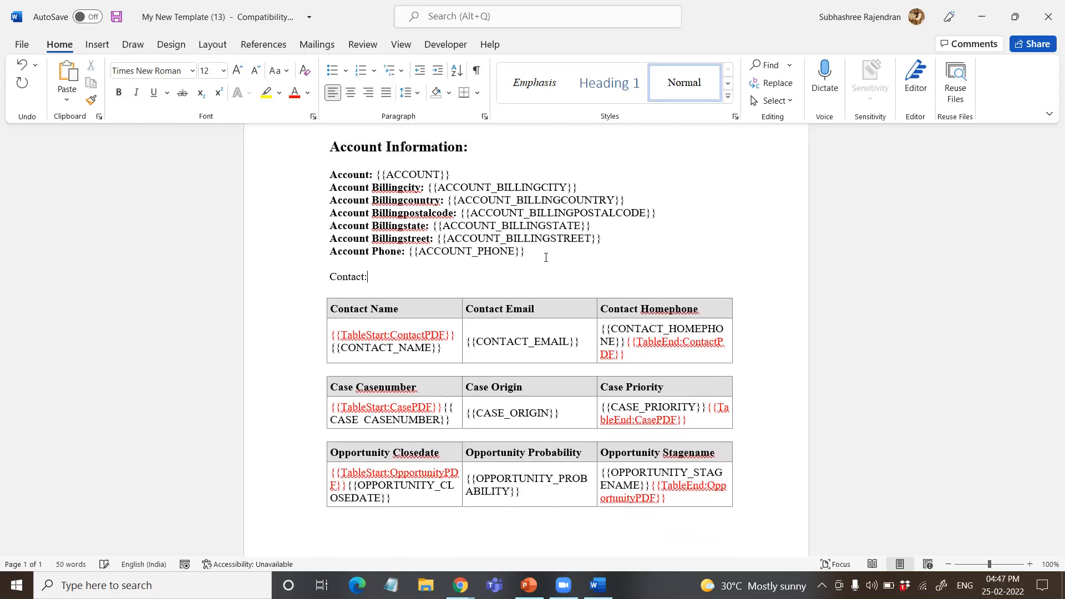
pyautogui.click(295, 275)
pyautogui.click(238, 73)
pyautogui.click(239, 72)
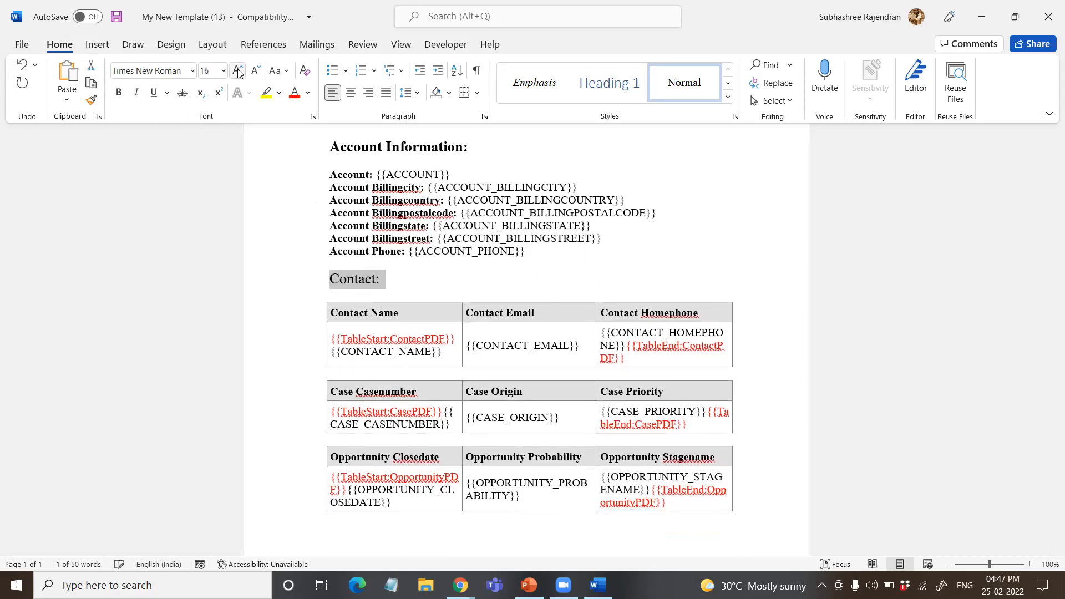
pyautogui.click(118, 92)
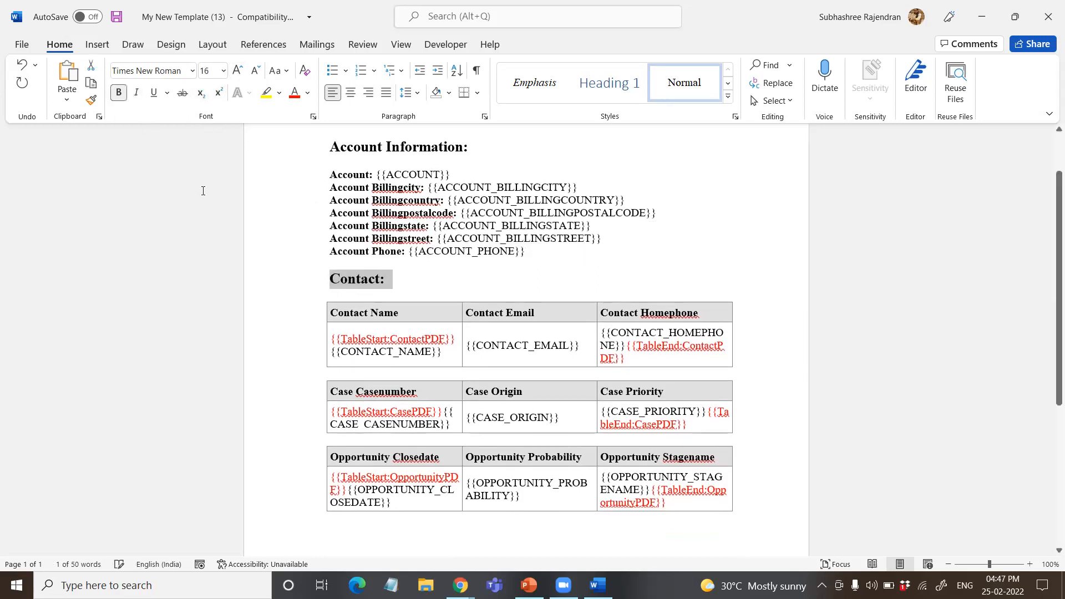
pyautogui.click(780, 377)
pyautogui.click(761, 362)
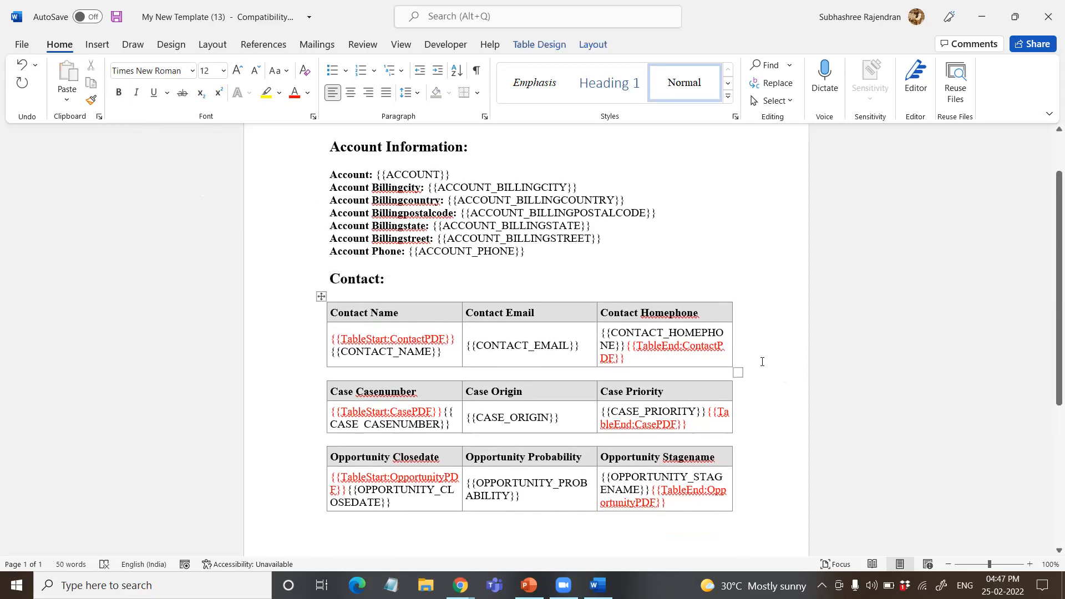
pyautogui.press('Return')
pyautogui.hotkey('ctrl', 'z')
# Step: Insert the heading "Case:" above the case table in bold at size 16, followed by a blank line
pyautogui.click(335, 374)
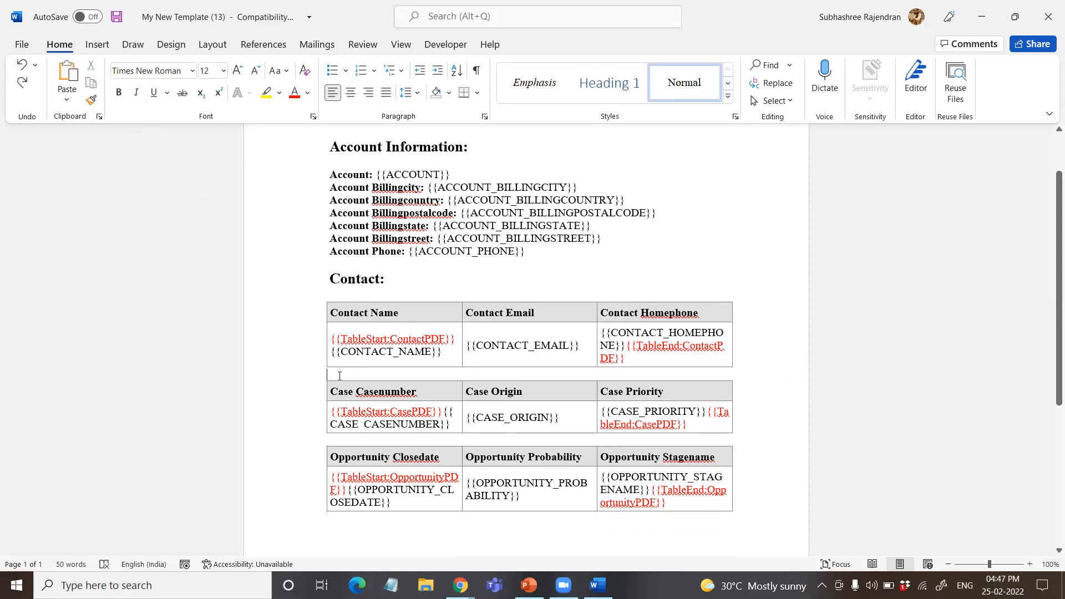
pyautogui.press('Return')
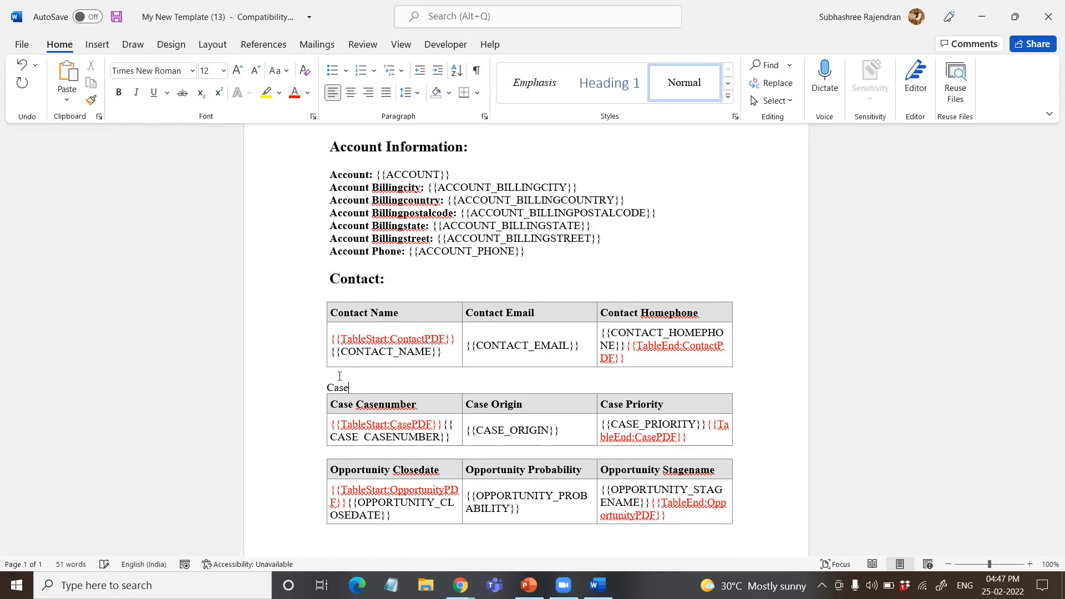
pyautogui.doubleClick(365, 382)
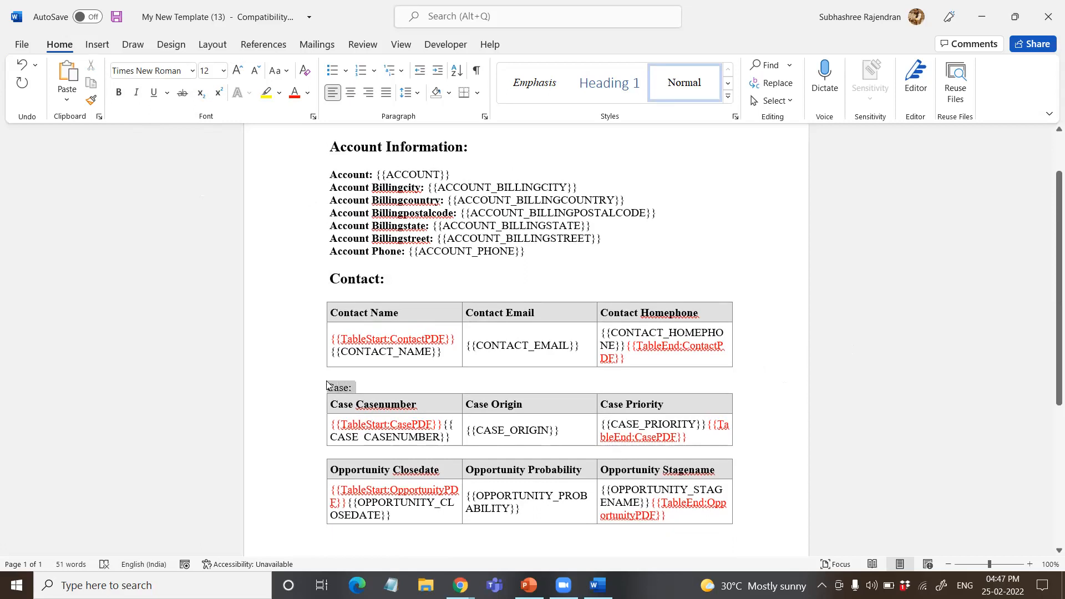
pyautogui.click(338, 359)
pyautogui.click(447, 339)
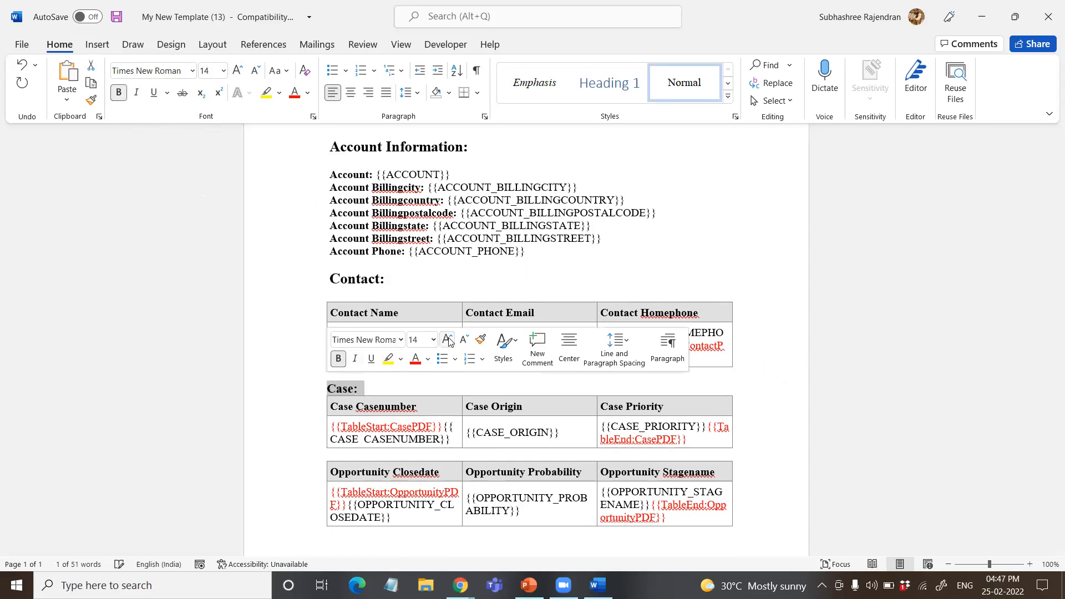
pyautogui.click(447, 340)
pyautogui.click(390, 393)
pyautogui.press('Return')
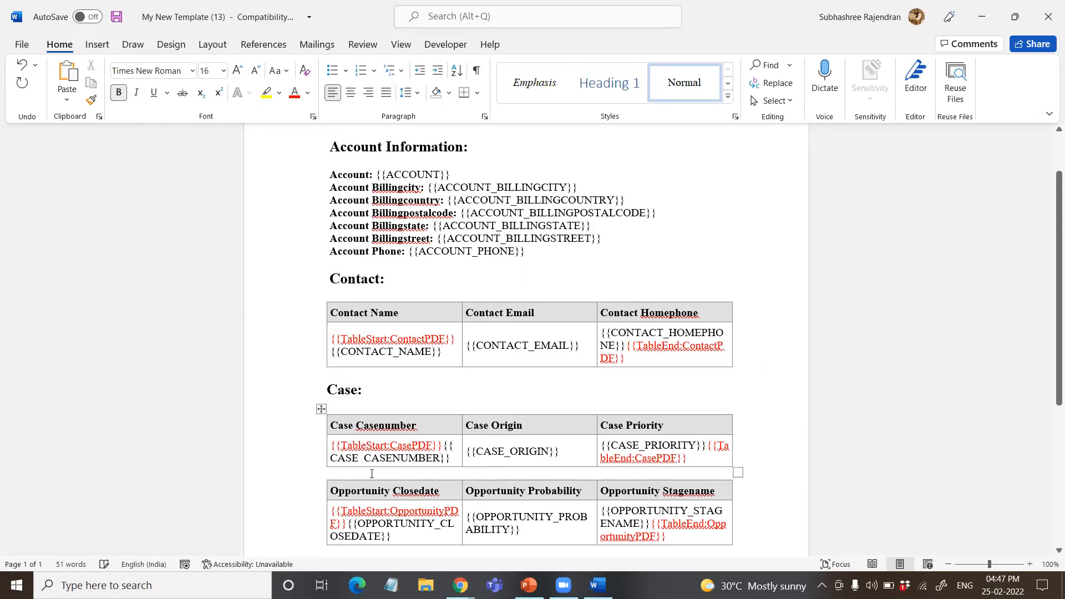
# Step: Insert the heading "Opportunity:" above the opportunity table in bold at size 16, followed by a blank line
pyautogui.click(341, 473)
pyautogui.press('Return')
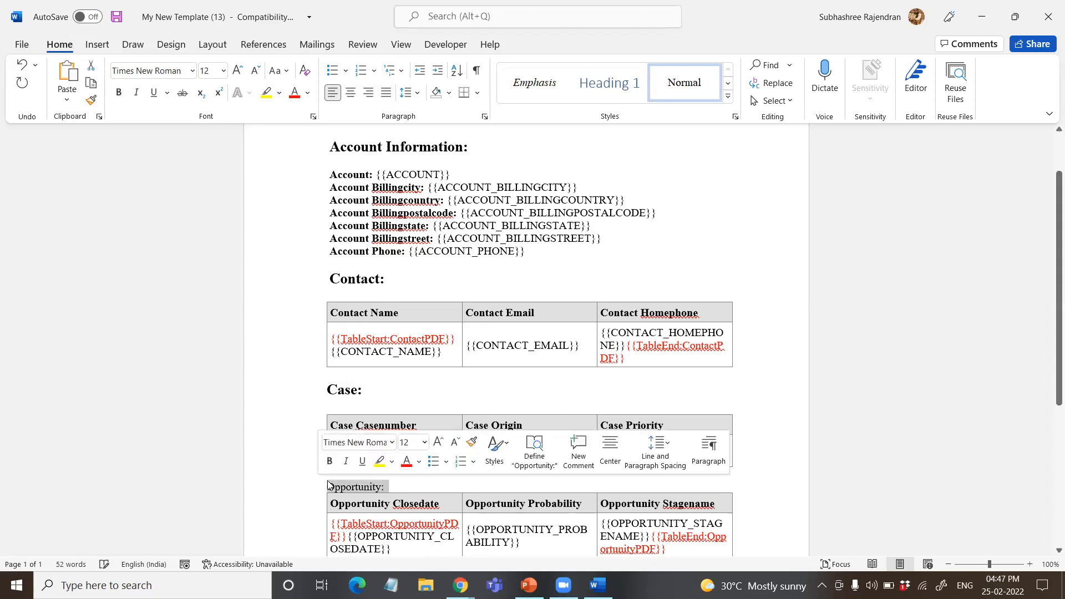
pyautogui.click(329, 461)
pyautogui.click(438, 444)
pyautogui.click(438, 444)
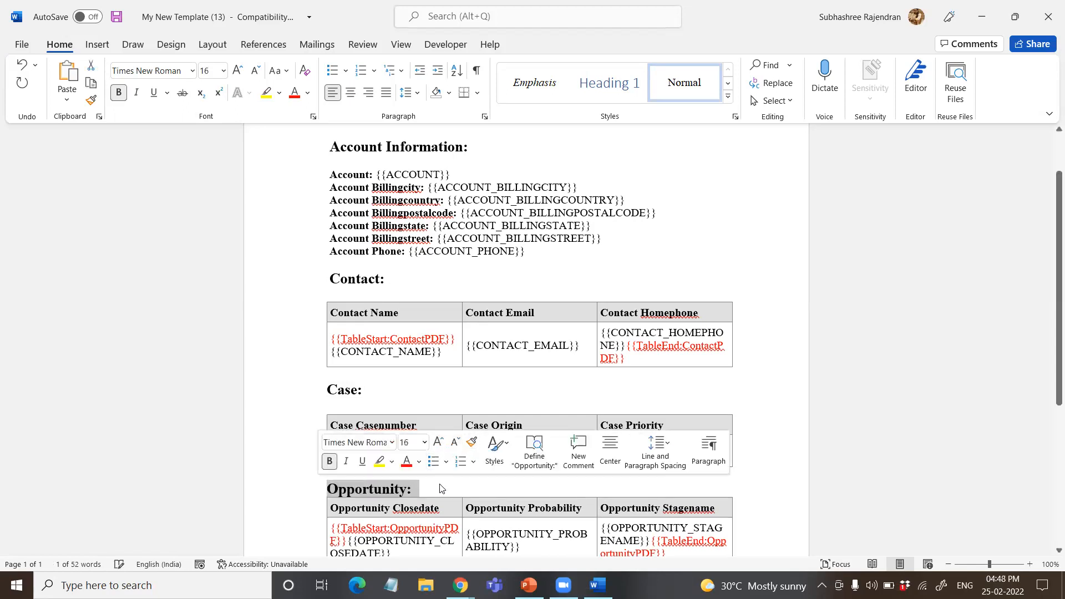
pyautogui.scroll(-4, 449, 477)
pyautogui.click(439, 357)
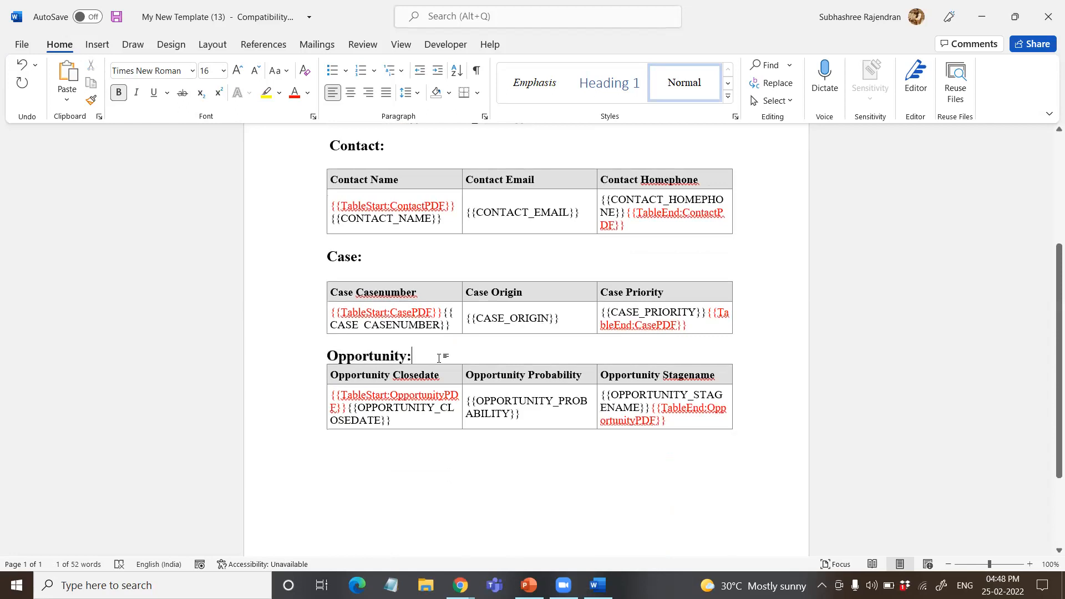
pyautogui.press('Return')
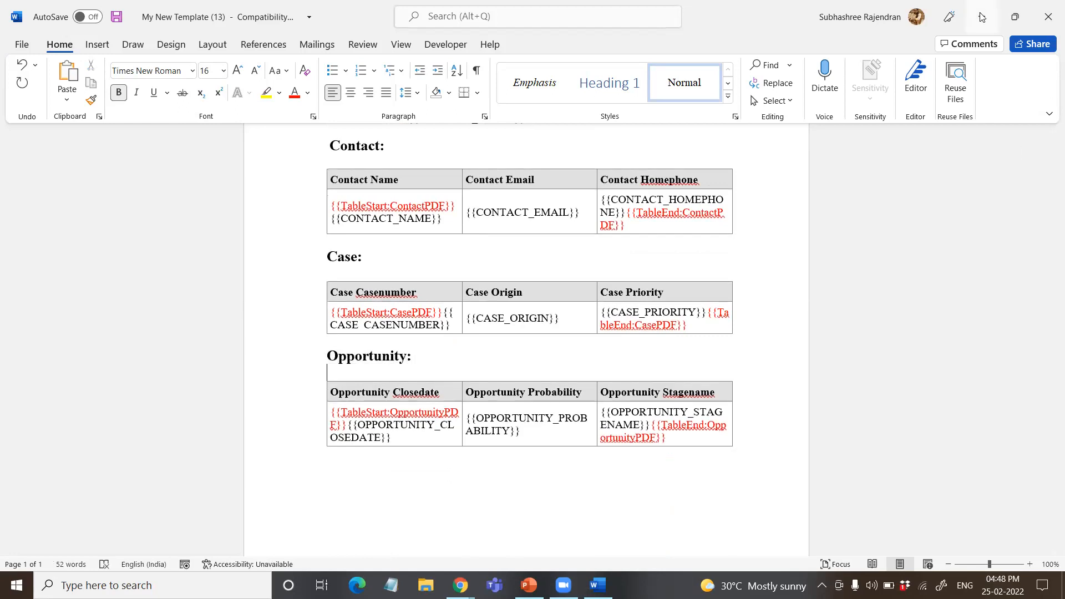
# Step: Switch to the browser, review the related lists and attachments of the Org Acc one account, and return to the Account PDF solution record
pyautogui.click(981, 16)
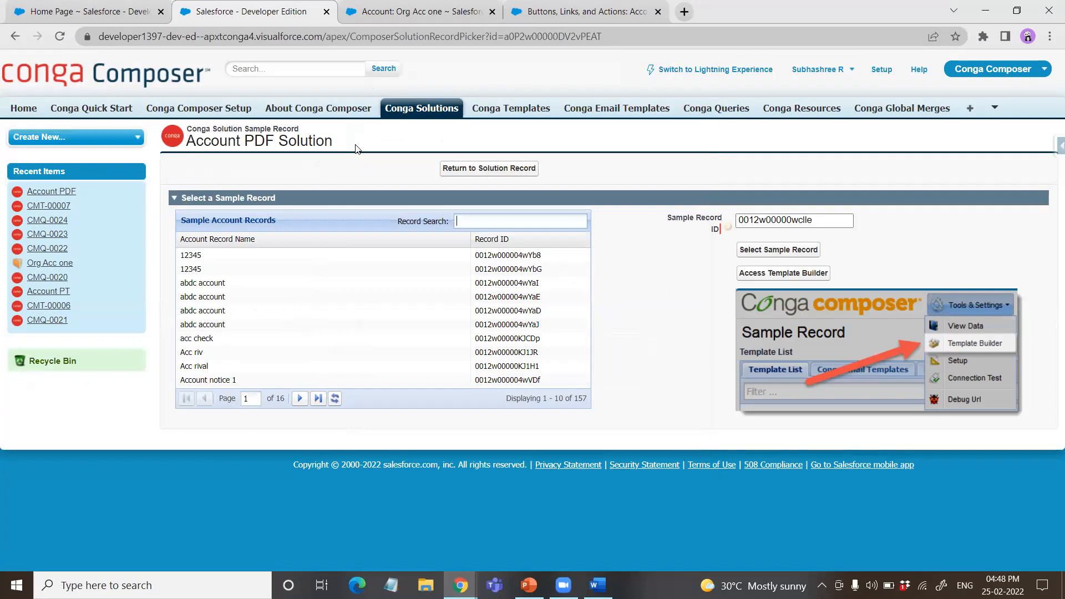
pyautogui.click(434, 16)
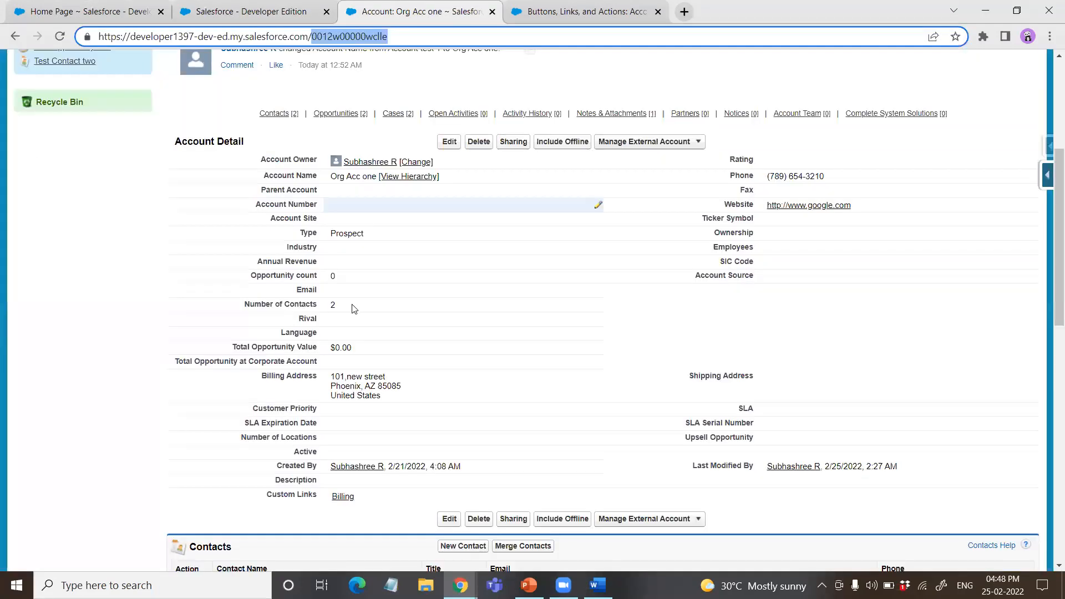
pyautogui.scroll(-15, 169, 333)
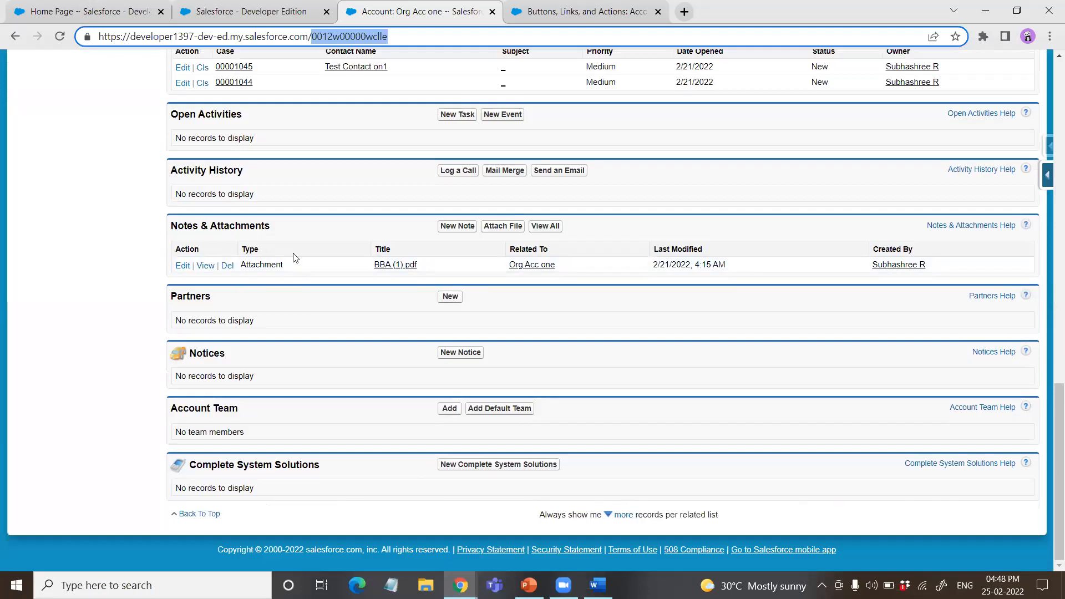
pyautogui.scroll(18, 293, 258)
pyautogui.scroll(-6, 103, 387)
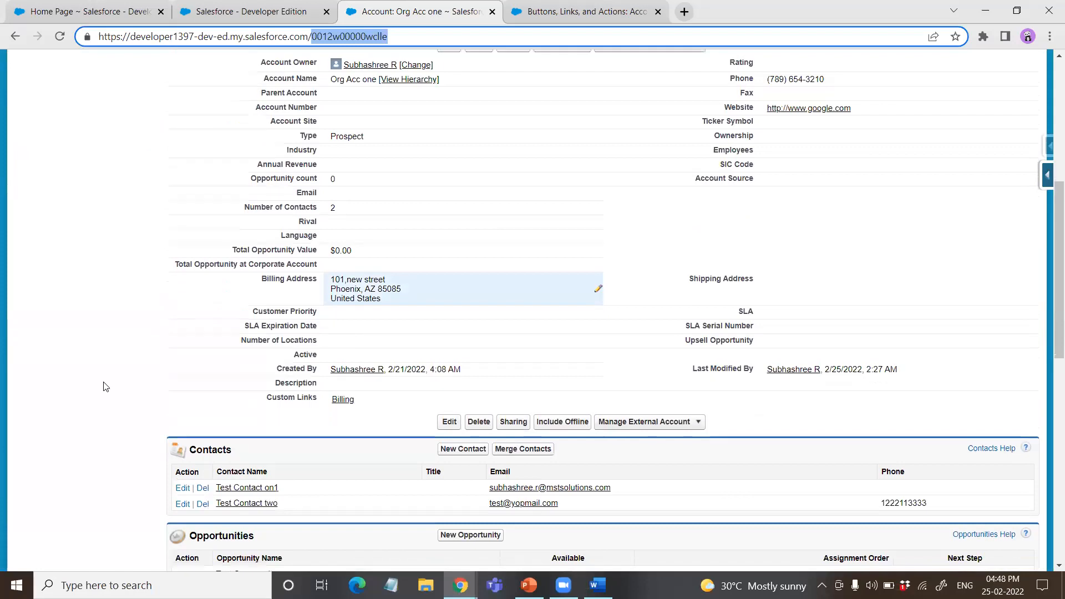
pyautogui.scroll(-6, 104, 387)
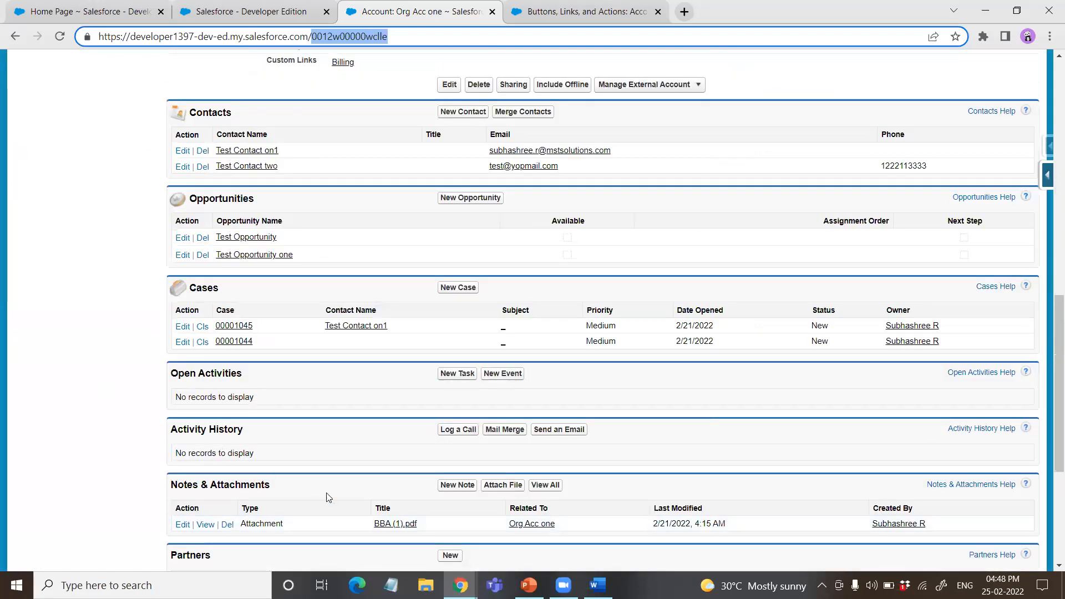
pyautogui.scroll(15, 339, 499)
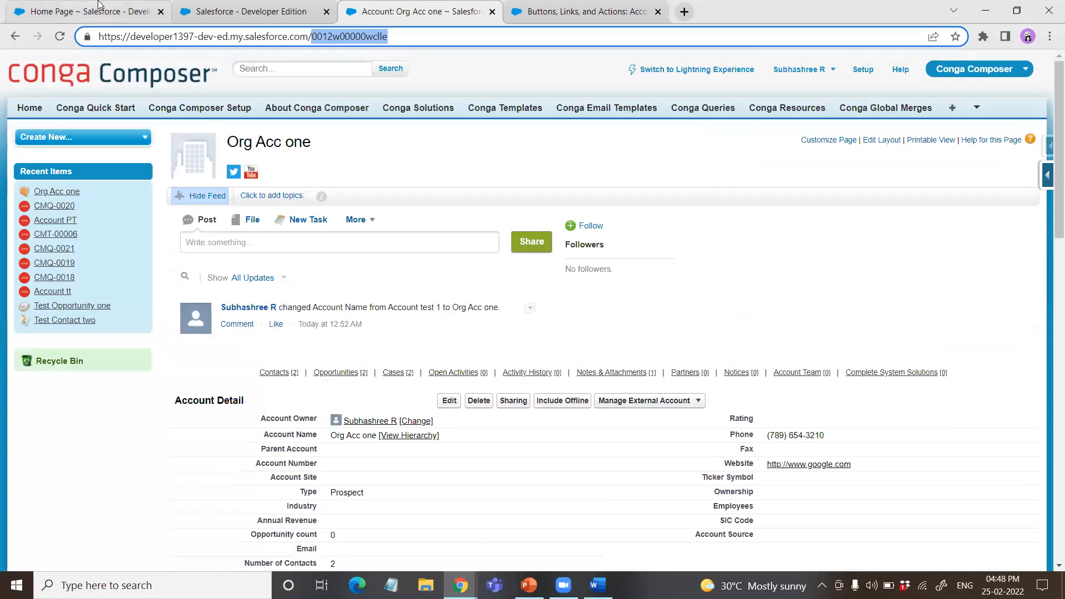
pyautogui.click(222, 11)
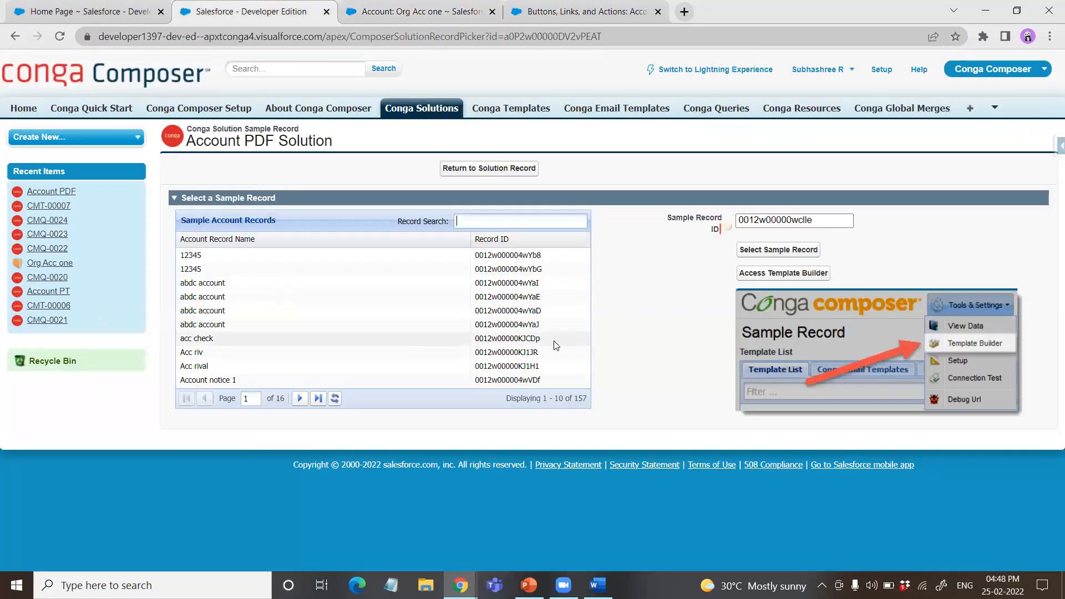
pyautogui.click(504, 173)
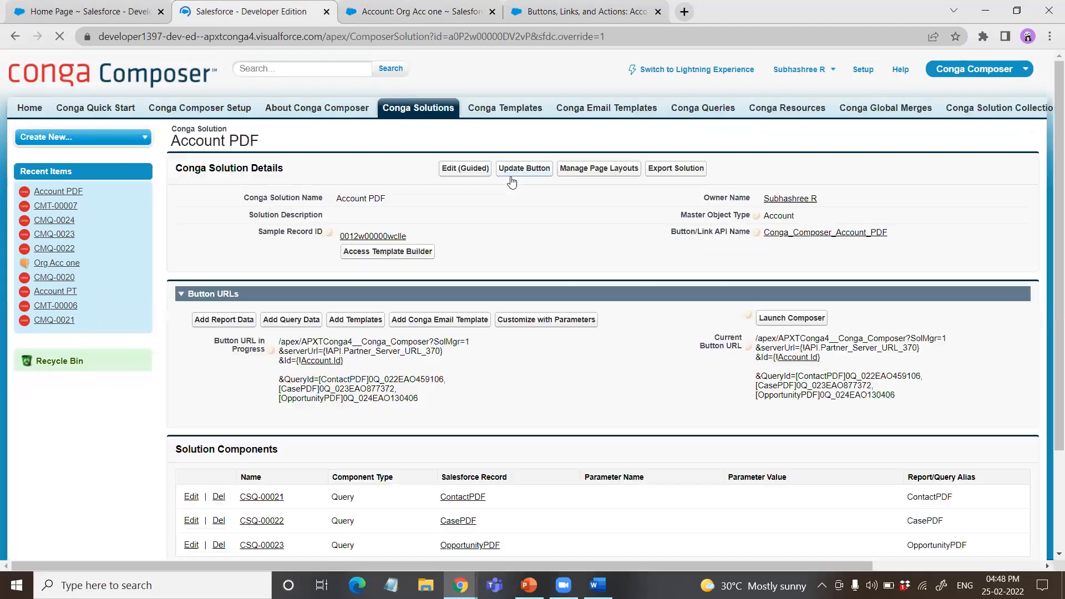
pyautogui.click(545, 326)
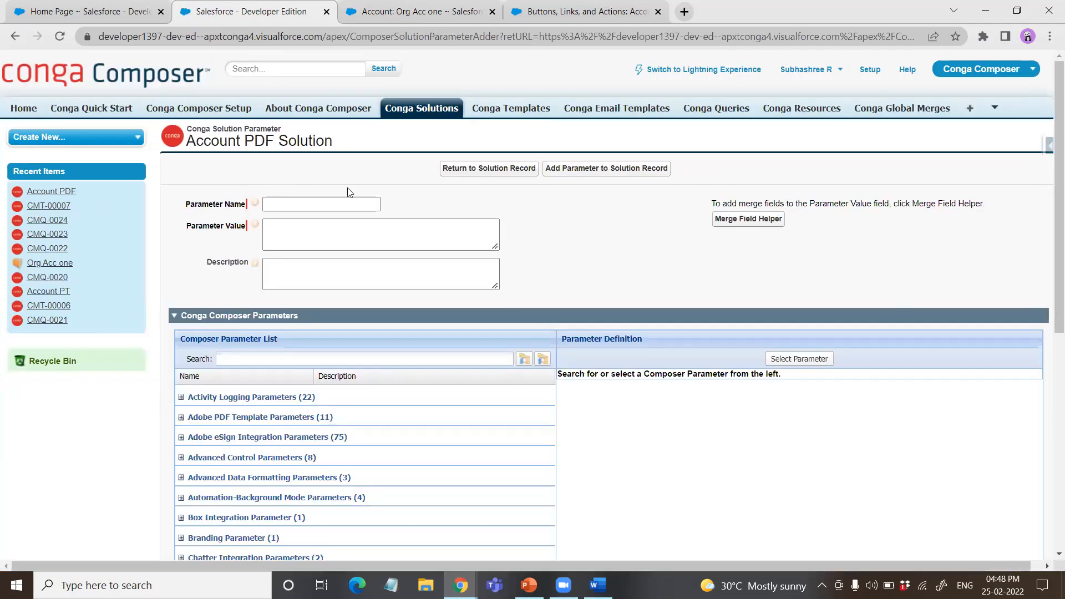
pyautogui.scroll(-2, 385, 275)
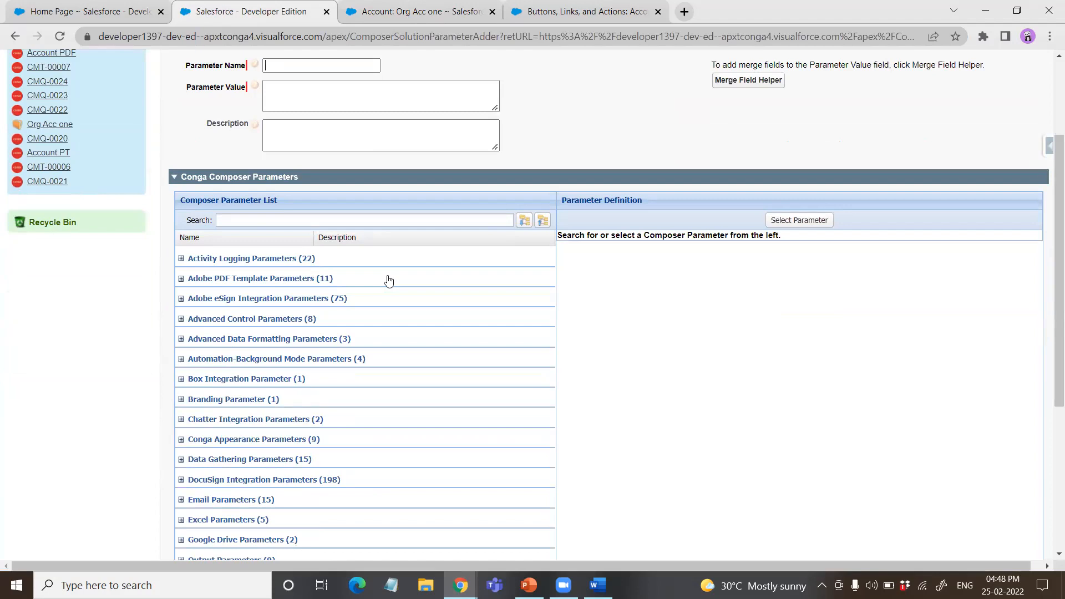
pyautogui.scroll(2, 391, 280)
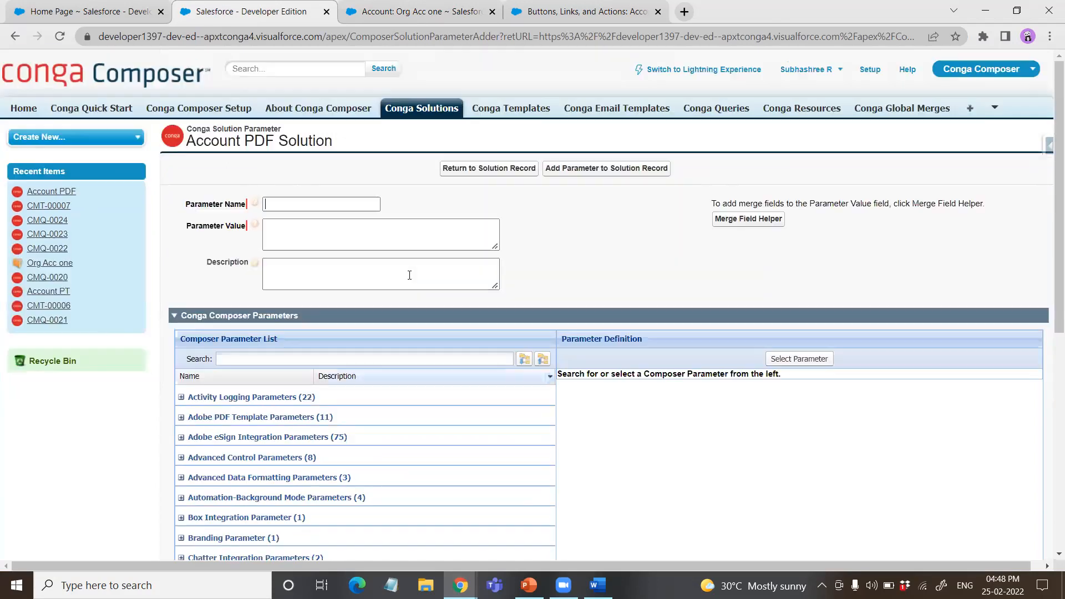
pyautogui.rightClick(724, 113)
pyautogui.click(455, 178)
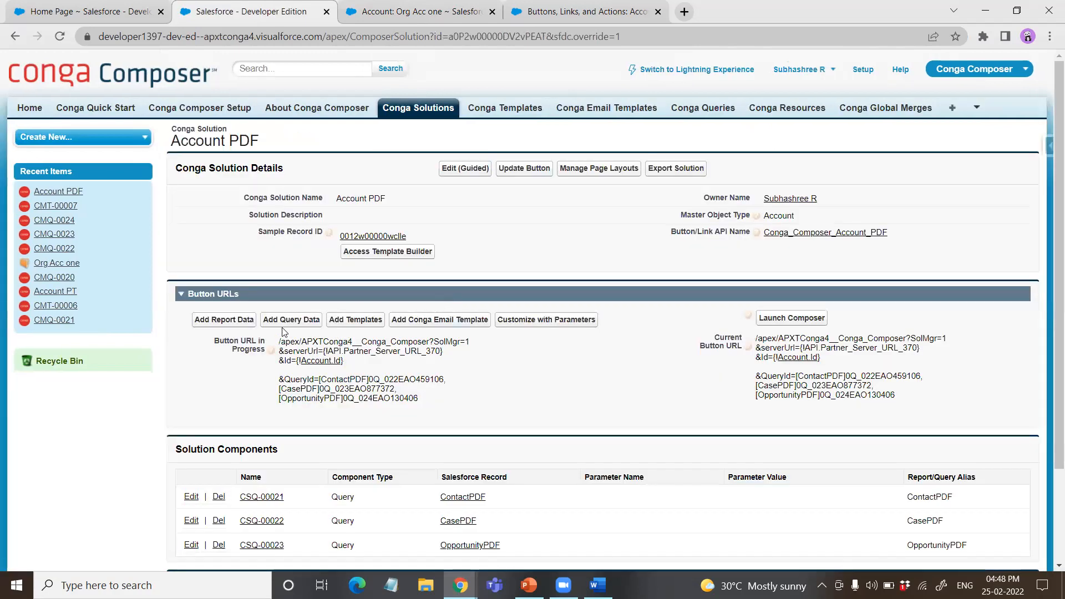
# Step: Create a Conga query record named AttachPDF from the solution's query data page and open it in the query builder
pyautogui.click(307, 321)
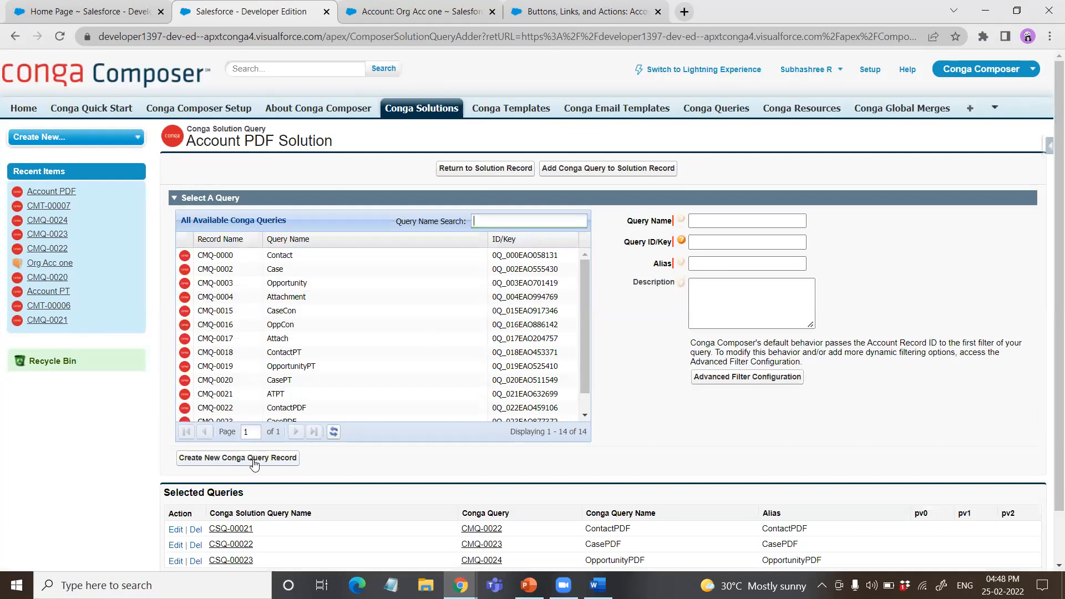
pyautogui.click(257, 460)
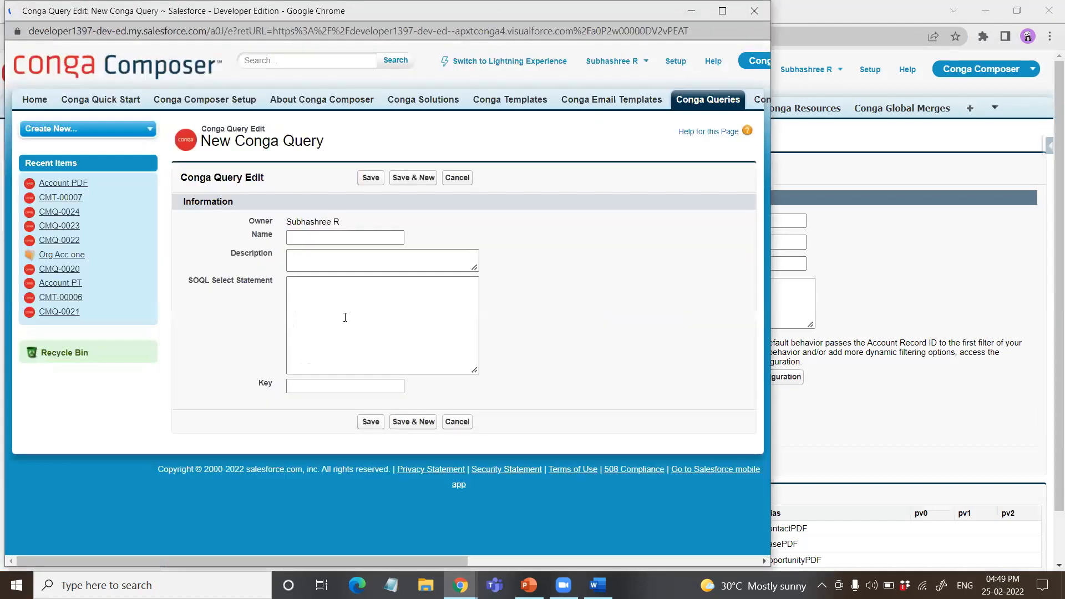
pyautogui.write('AttachPDF')
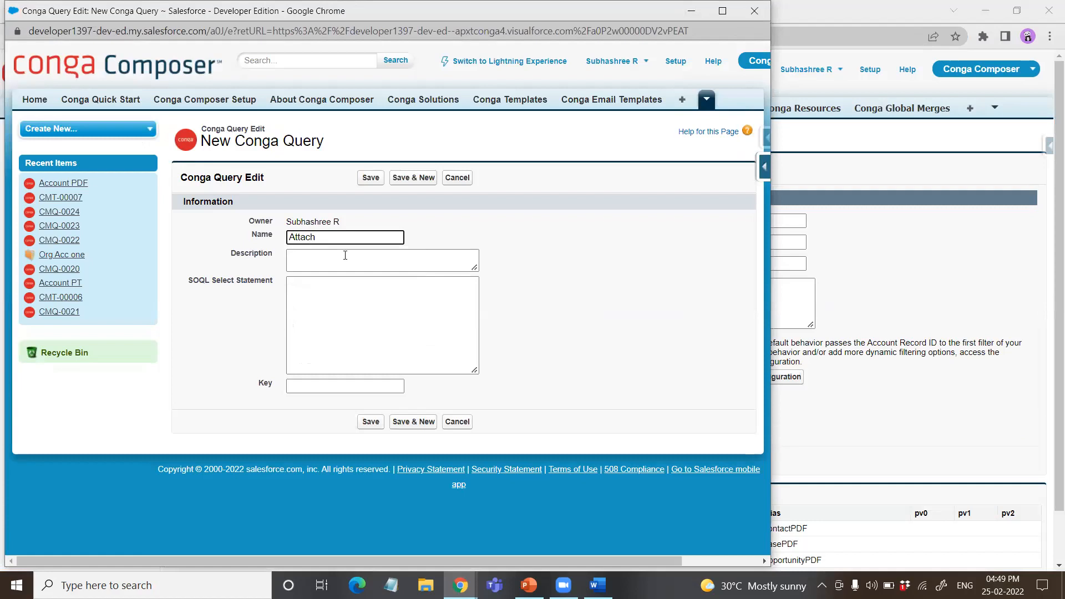
pyautogui.click(376, 177)
pyautogui.click(526, 199)
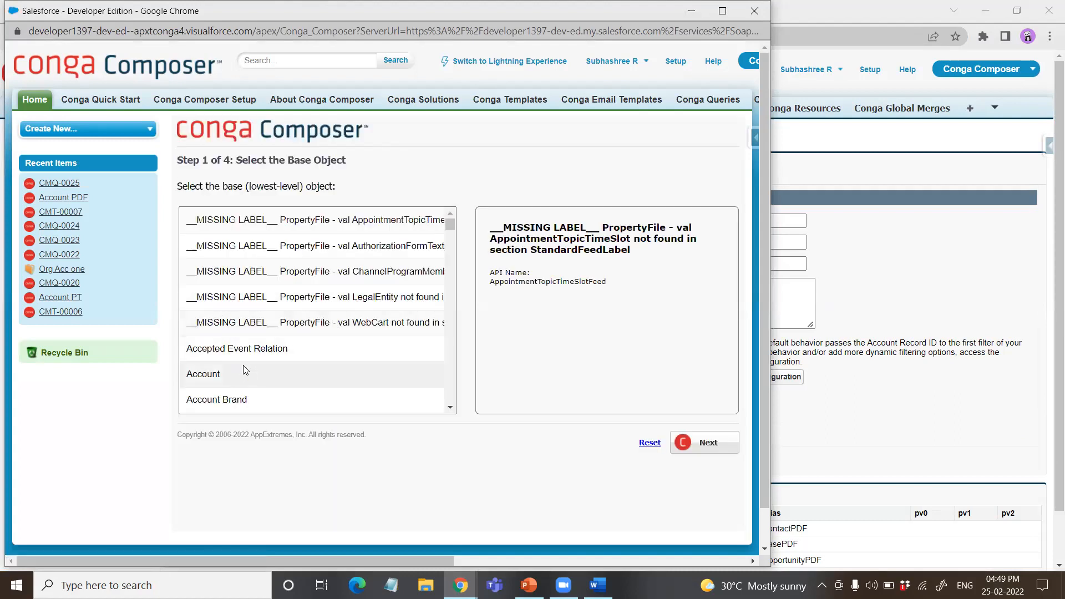
# Step: Choose Attachment as the query's base object and add Attachment ID as the selected field
pyautogui.scroll(-10, 244, 367)
pyautogui.scroll(-8, 240, 361)
pyautogui.scroll(-10, 224, 368)
pyautogui.scroll(-10, 224, 369)
pyautogui.scroll(-5, 234, 370)
pyautogui.scroll(8, 233, 370)
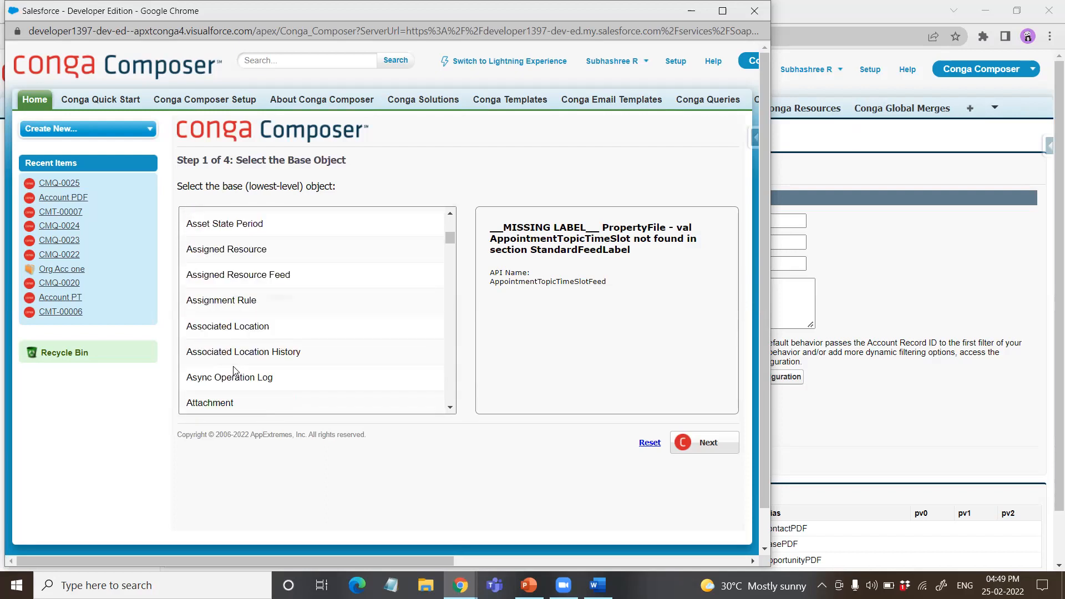
pyautogui.click(233, 402)
pyautogui.click(714, 442)
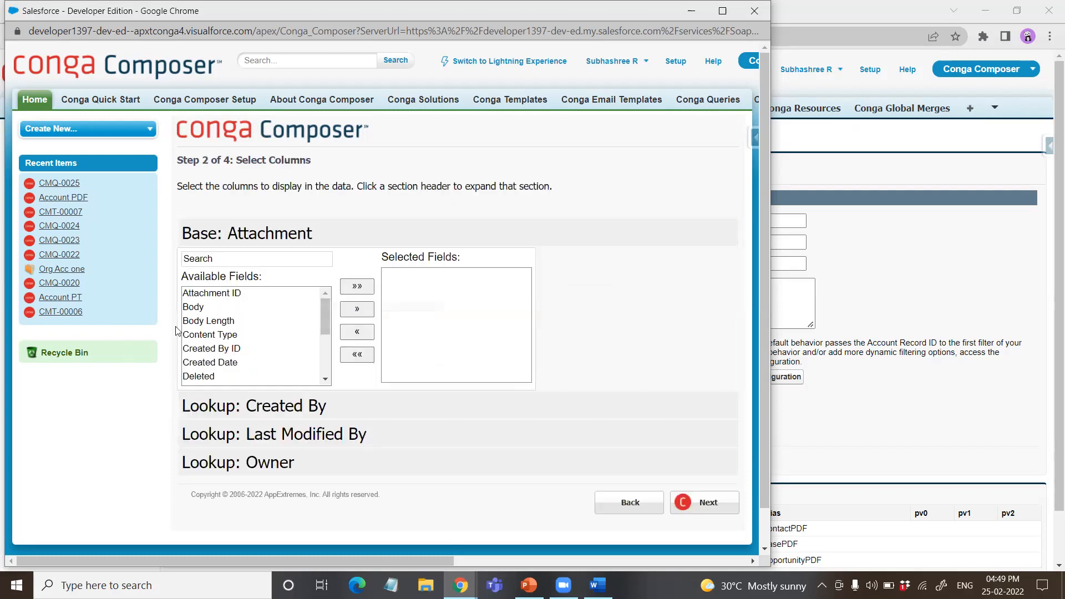
pyautogui.click(212, 295)
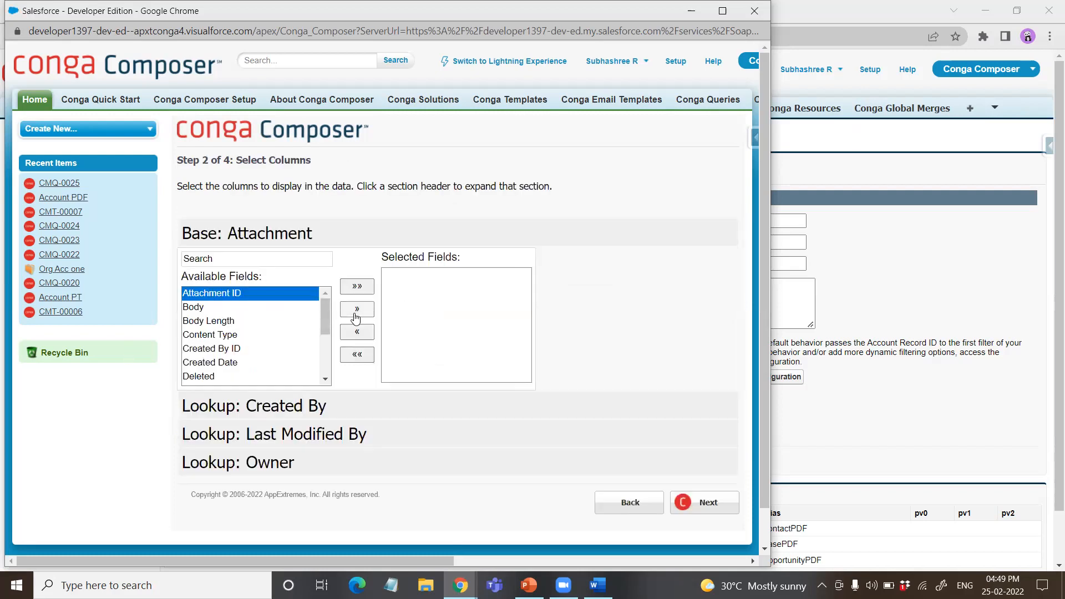
pyautogui.click(356, 309)
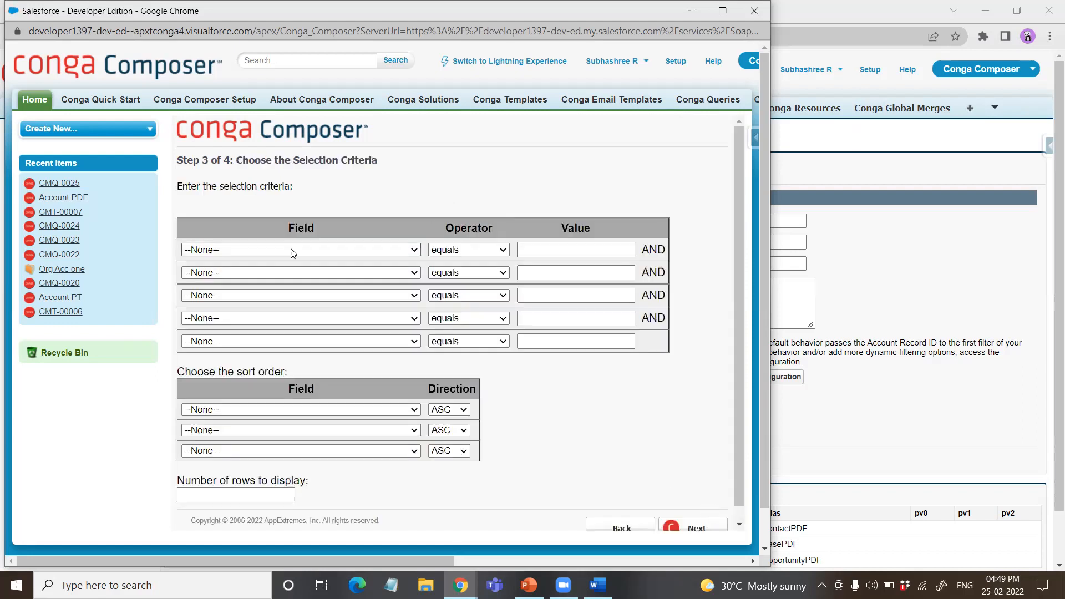
# Step: Filter the attachment query by Parent ID equals {pv0} and save the query
pyautogui.click(292, 250)
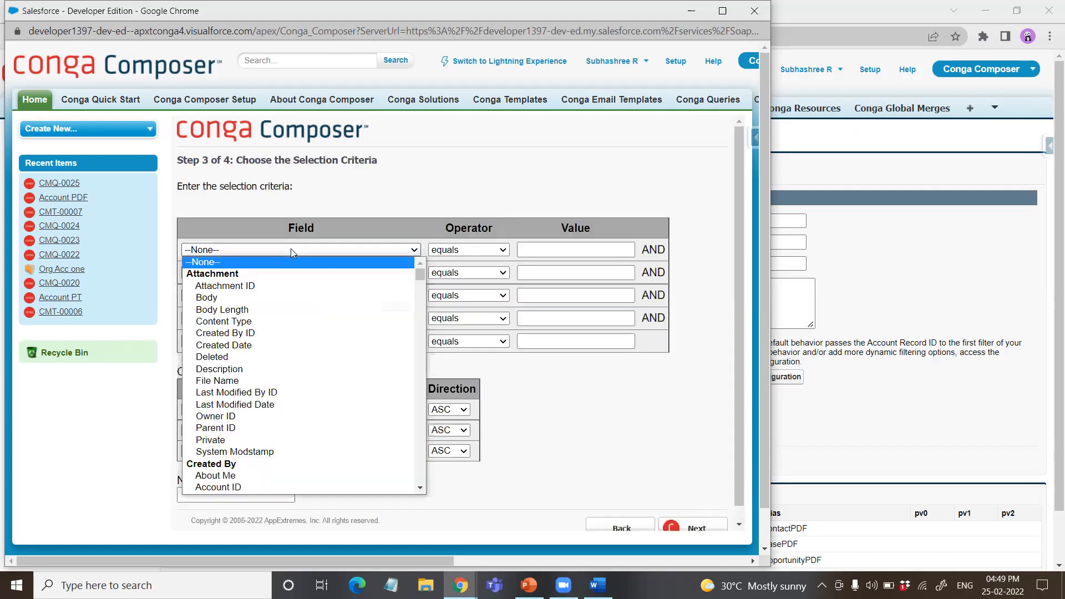
pyautogui.click(241, 429)
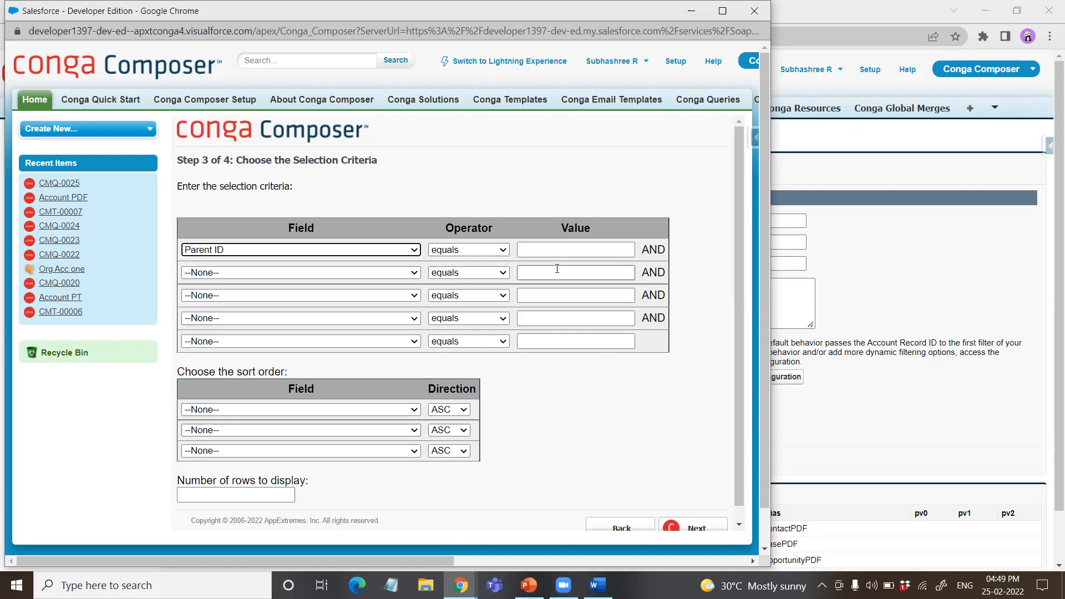
pyautogui.scroll(-1, 687, 486)
pyautogui.click(696, 506)
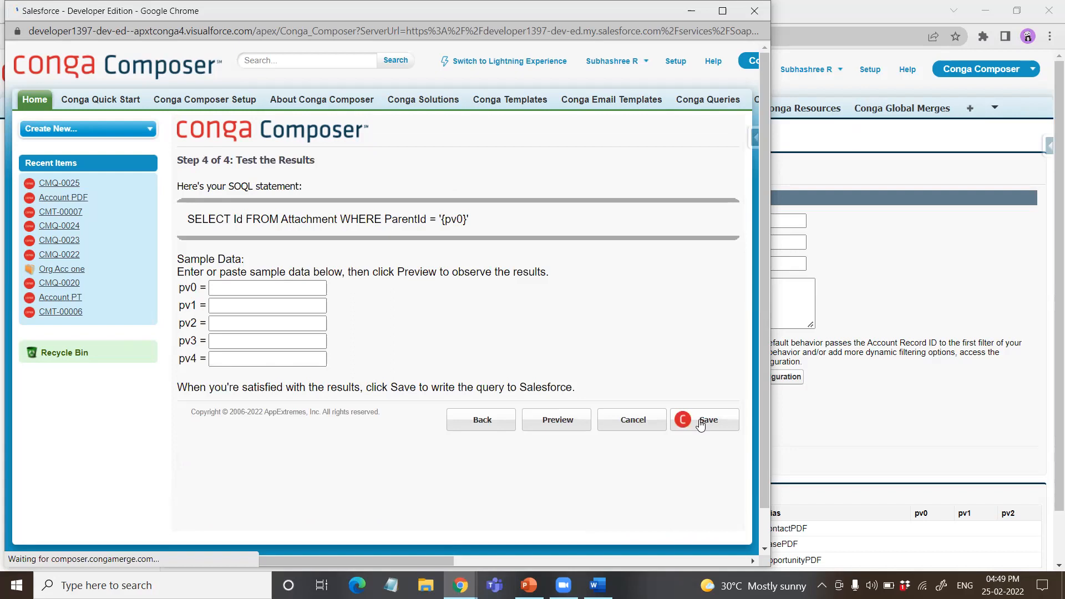
pyautogui.click(700, 420)
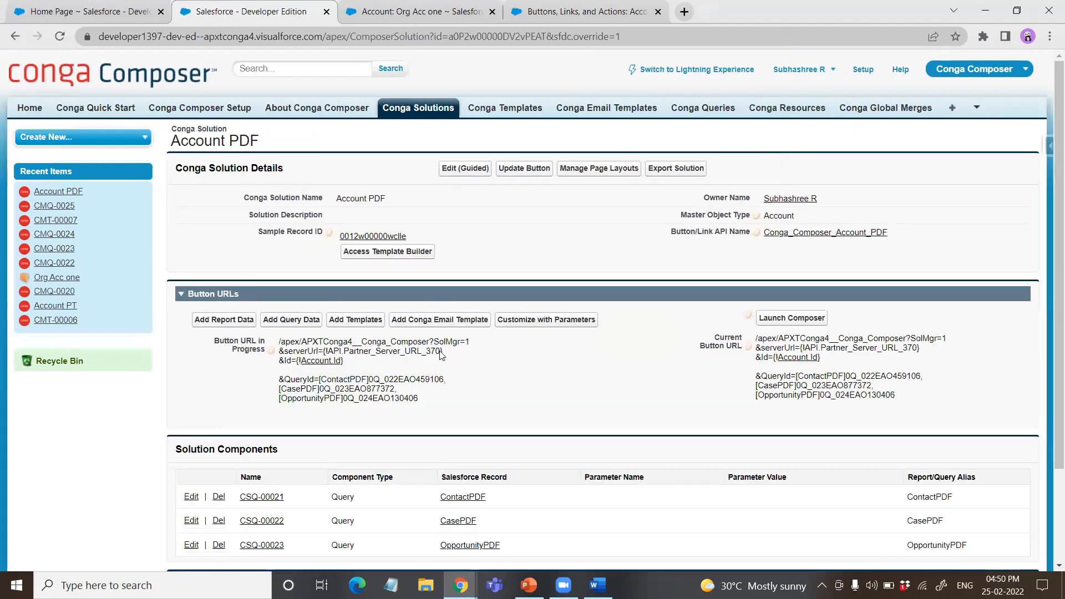
# Step: Add the AttachPDF query to the Account PDF solution with the alias AttchPDF
pyautogui.click(288, 321)
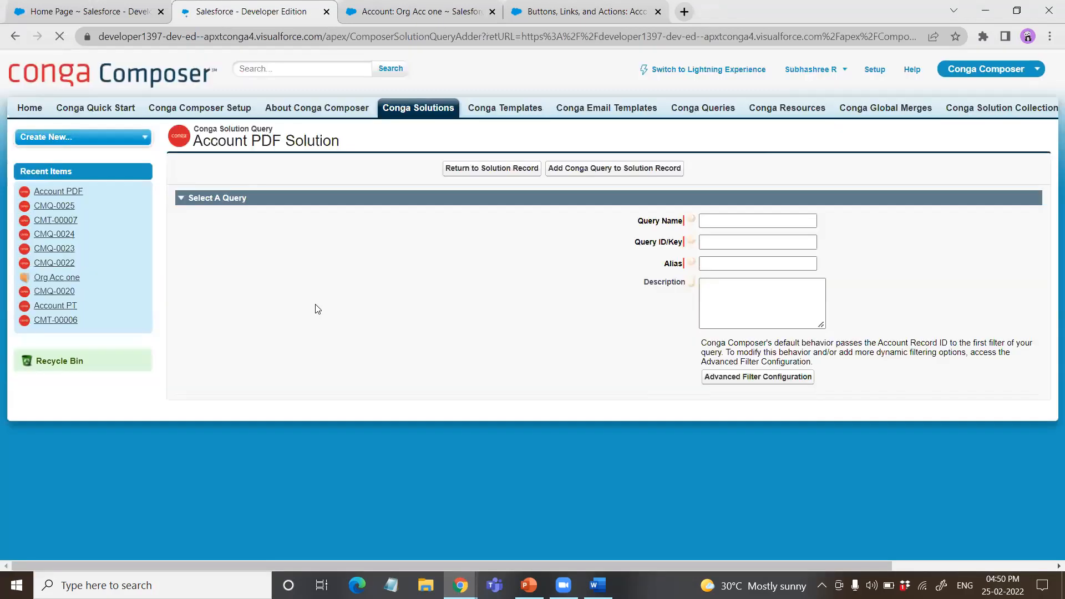
pyautogui.scroll(-3, 355, 389)
pyautogui.click(355, 414)
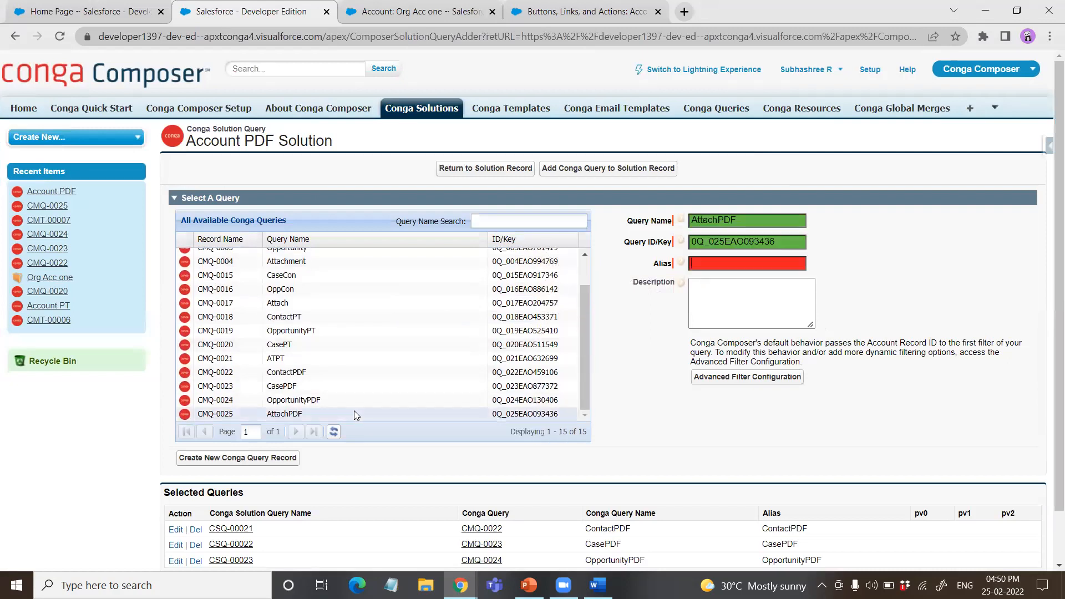
pyautogui.click(743, 262)
pyautogui.write('AttchPDF')
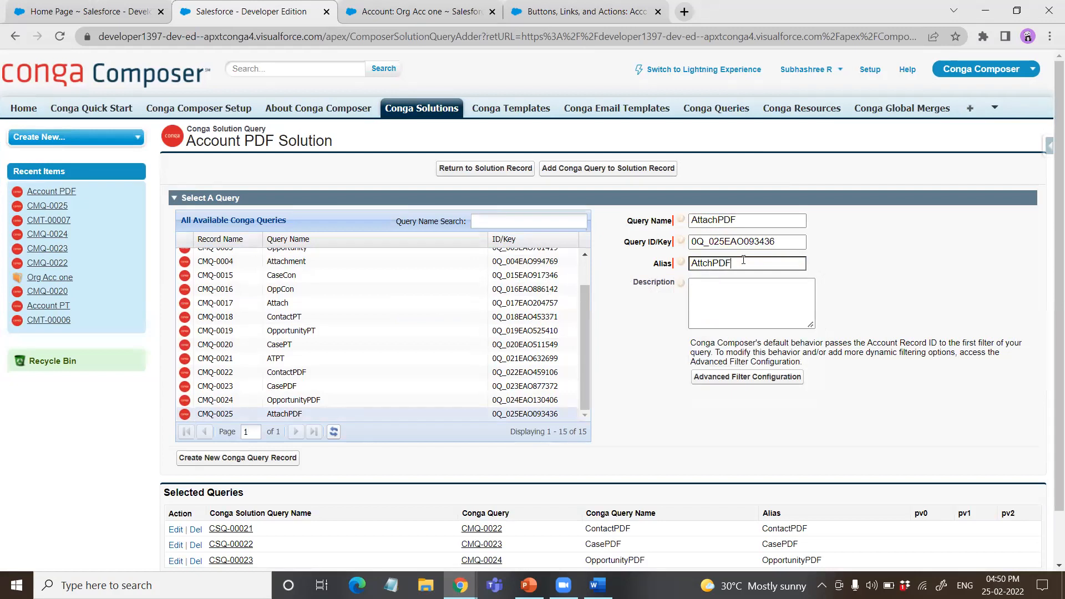
pyautogui.click(597, 170)
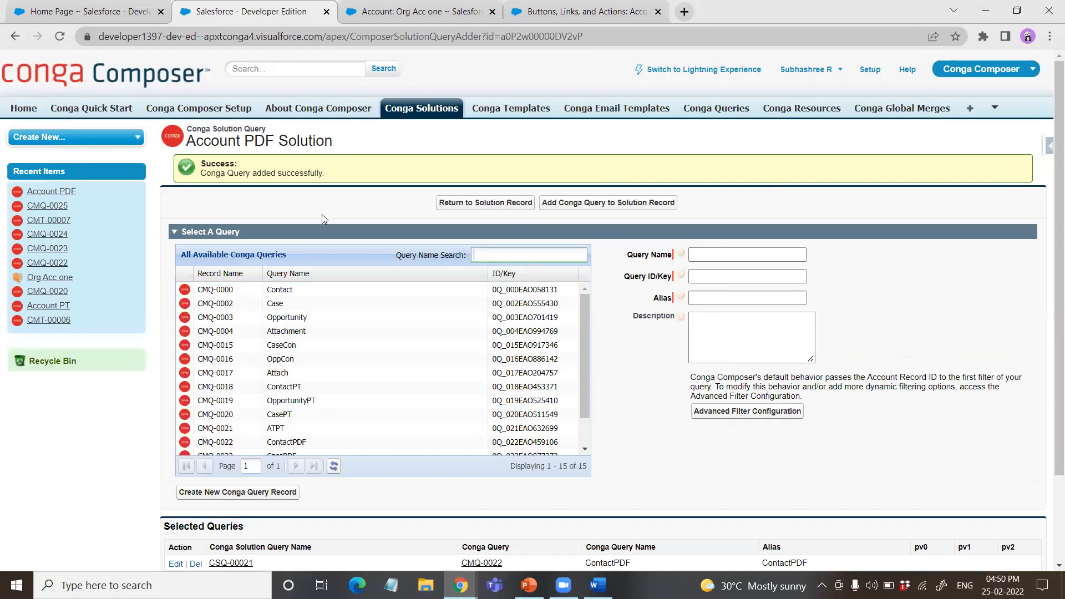
# Step: Check the solution's selected queries, return to the solution record and update the Conga_Composer_Account_PDF button
pyautogui.scroll(-1, 384, 327)
pyautogui.scroll(-1, 383, 327)
pyautogui.scroll(-1, 684, 332)
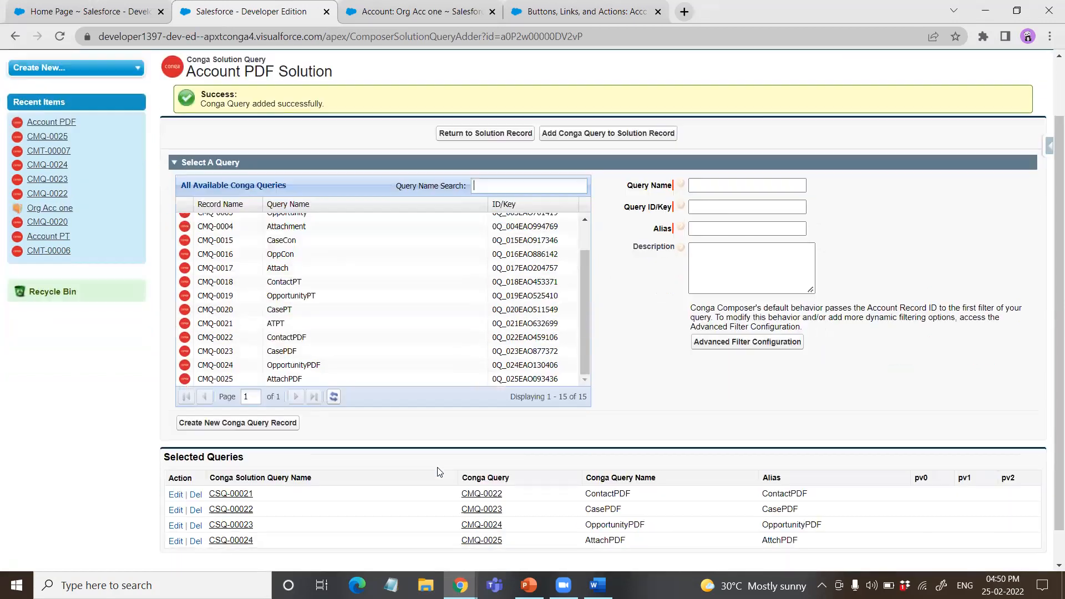
pyautogui.click(476, 134)
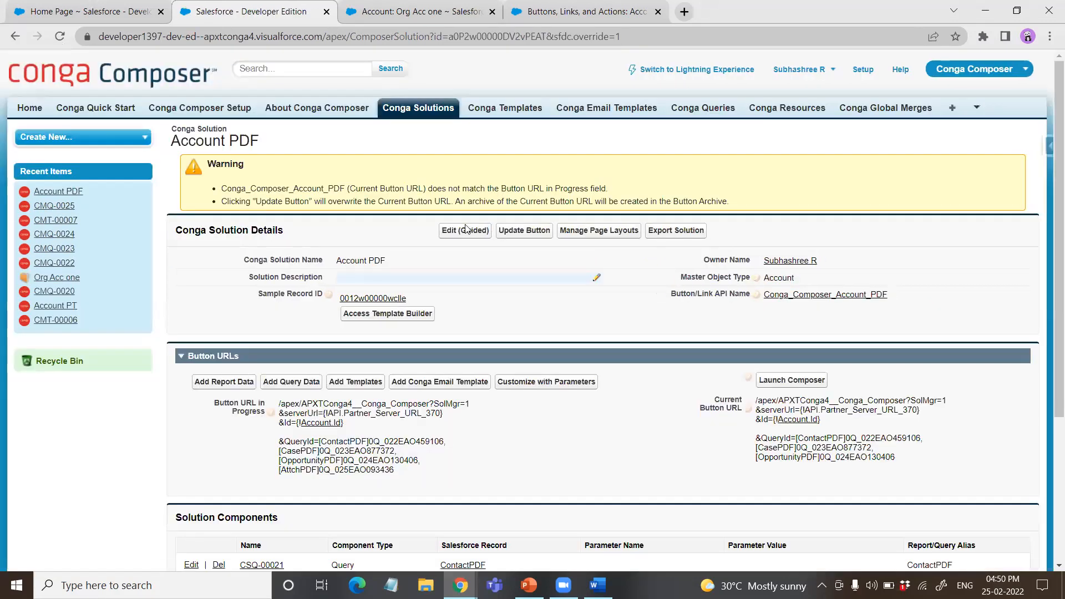
pyautogui.click(525, 233)
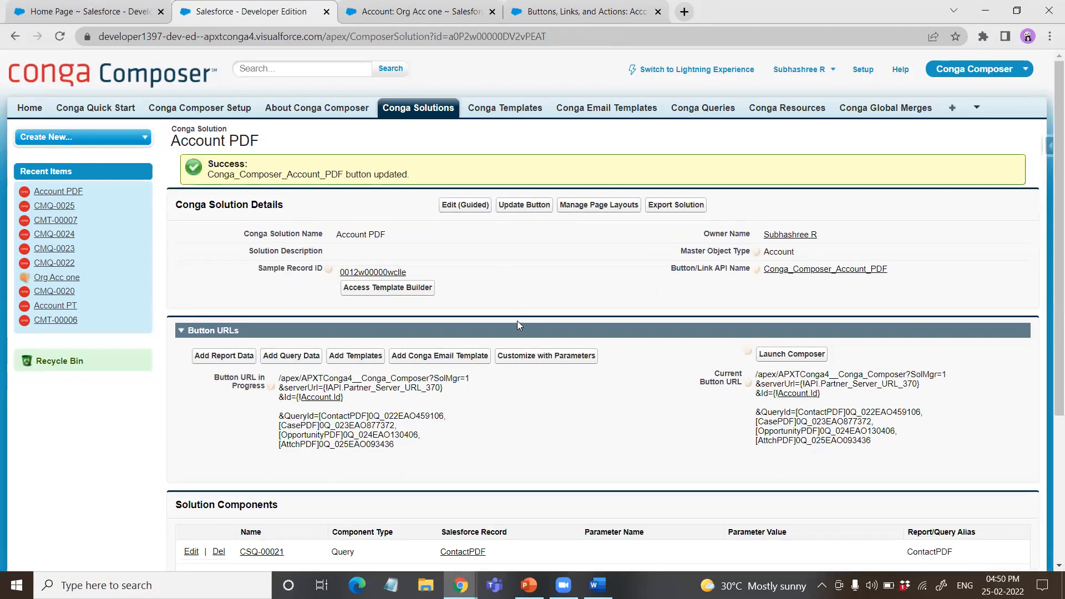
# Step: Open parameter customization for the Account PDF solution and look through the Composer parameter groups, including Output Parameters
pyautogui.scroll(-5, 546, 184)
pyautogui.click(548, 139)
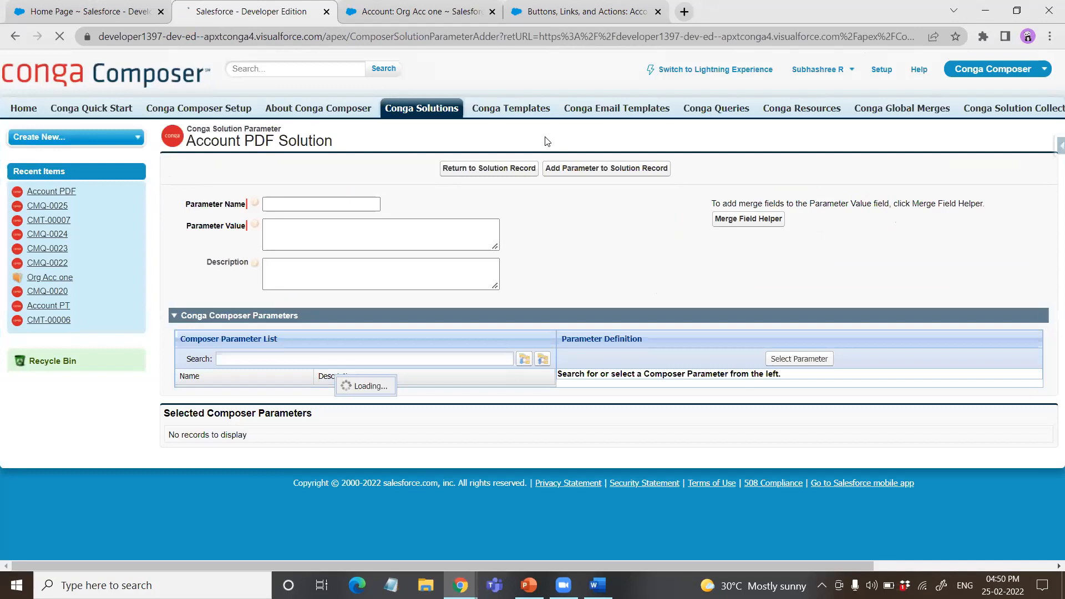
pyautogui.scroll(-5, 353, 341)
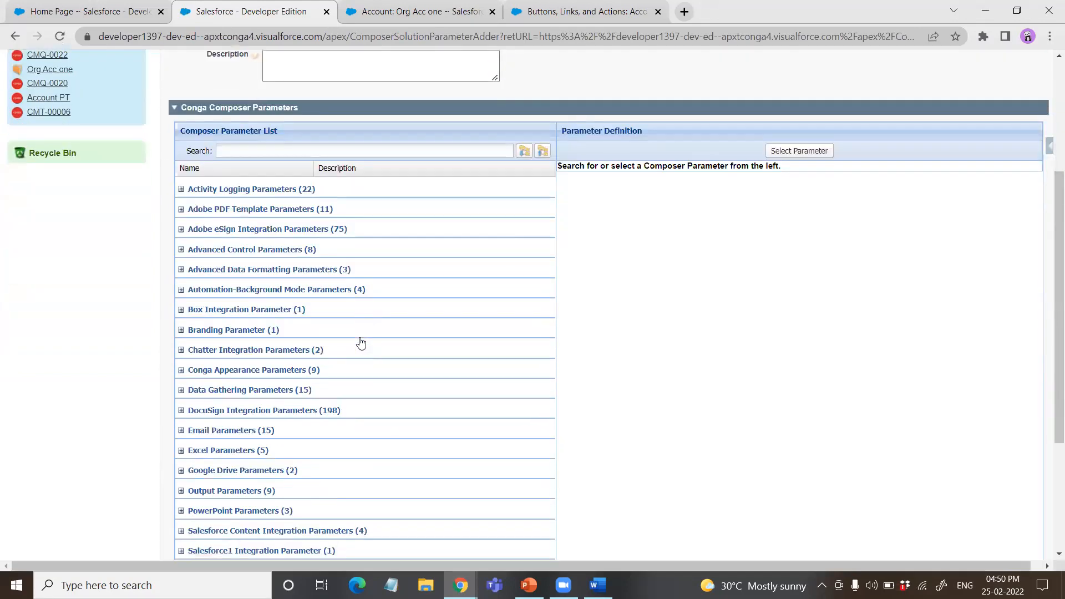
pyautogui.scroll(-2, 345, 367)
pyautogui.scroll(4, 311, 352)
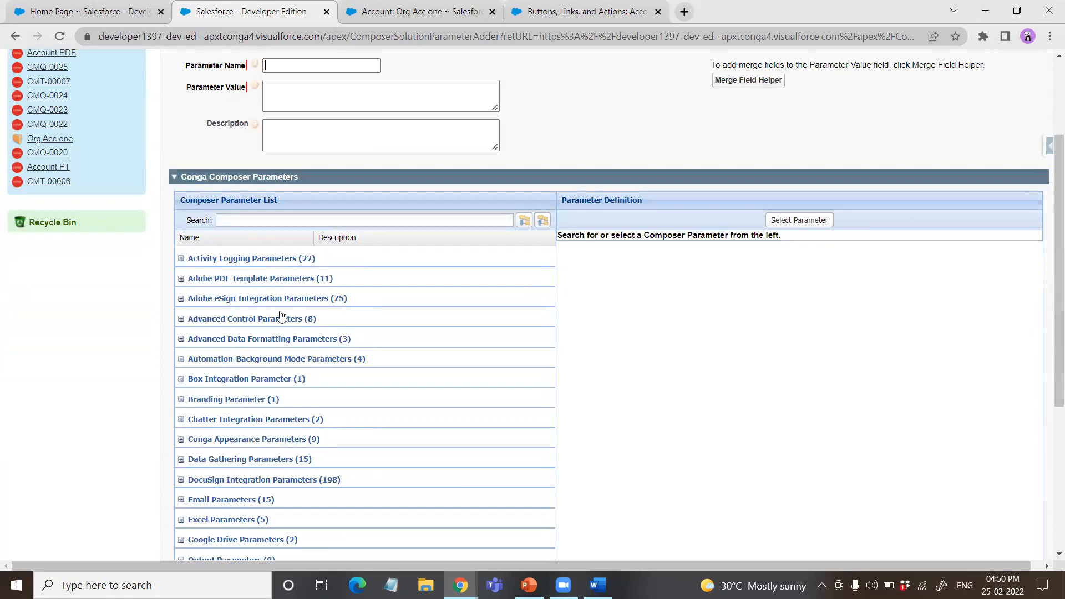
pyautogui.scroll(1, 281, 317)
pyautogui.scroll(-3, 154, 149)
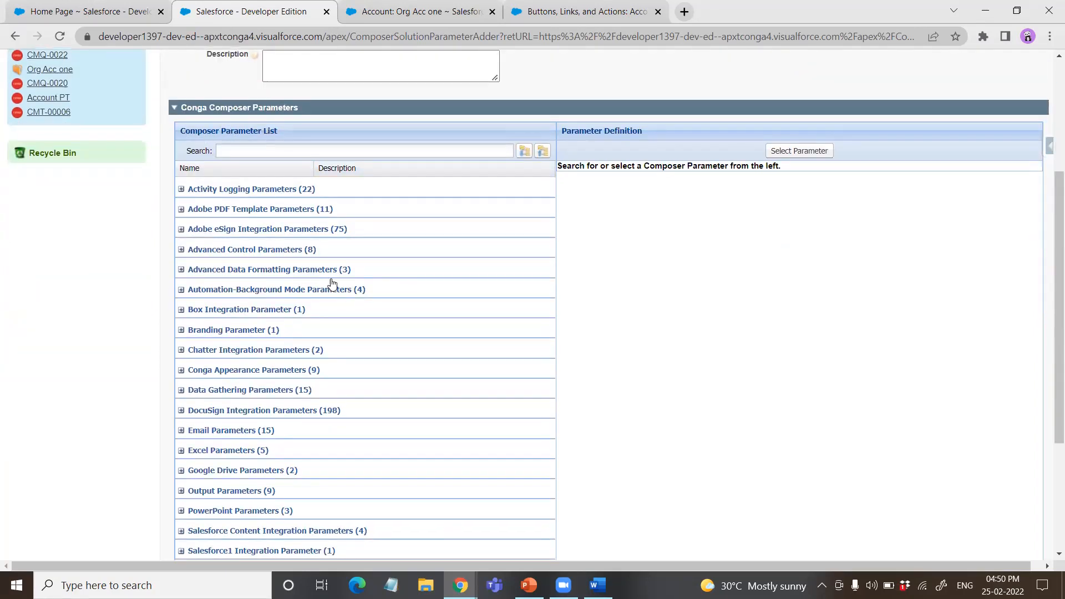
pyautogui.scroll(-3, 292, 333)
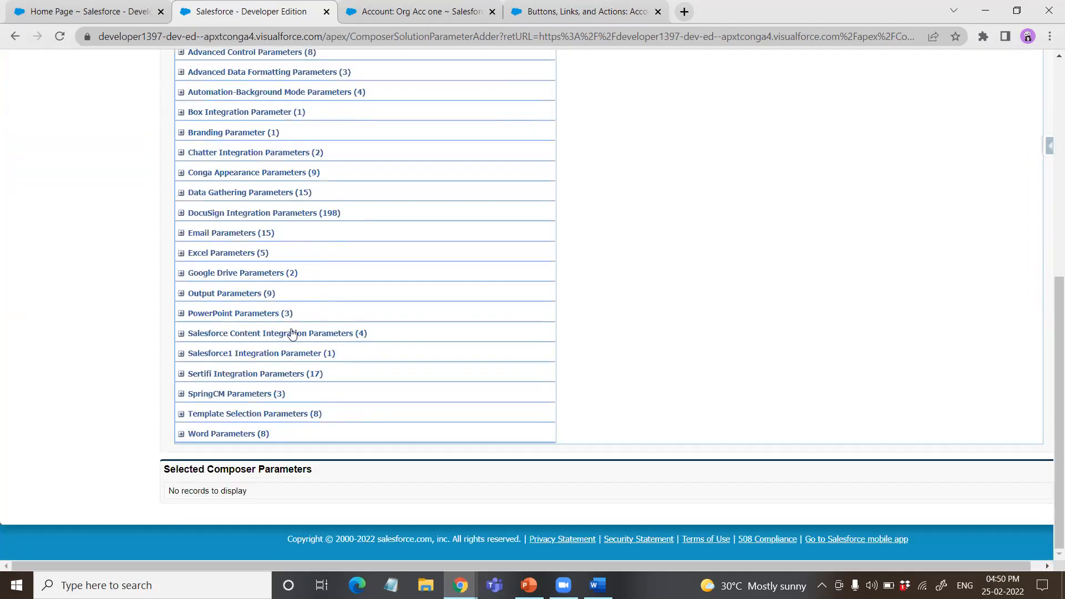
pyautogui.click(181, 293)
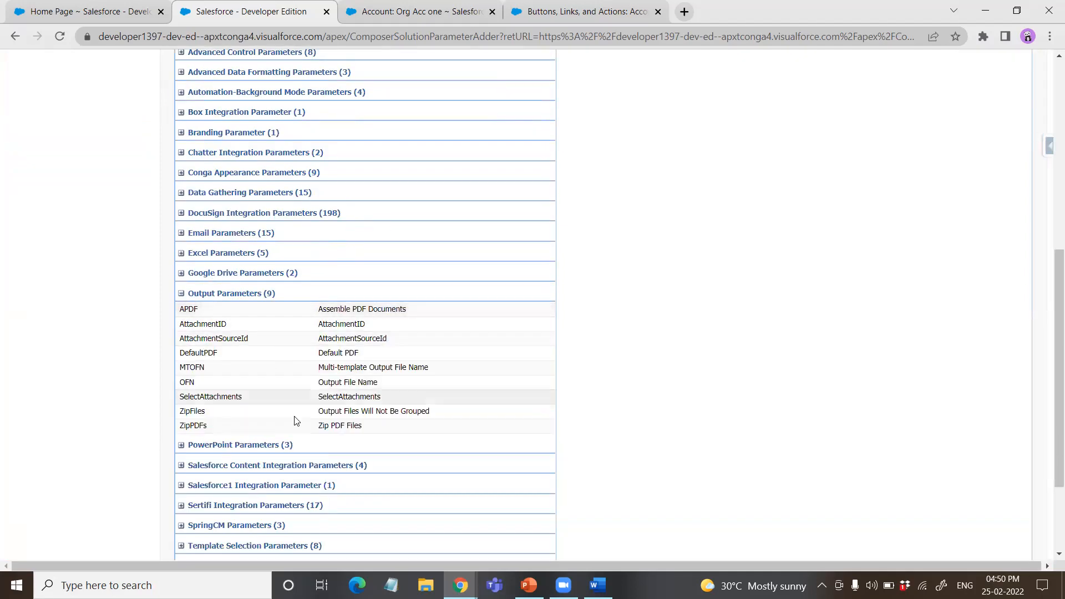
pyautogui.scroll(4, 288, 316)
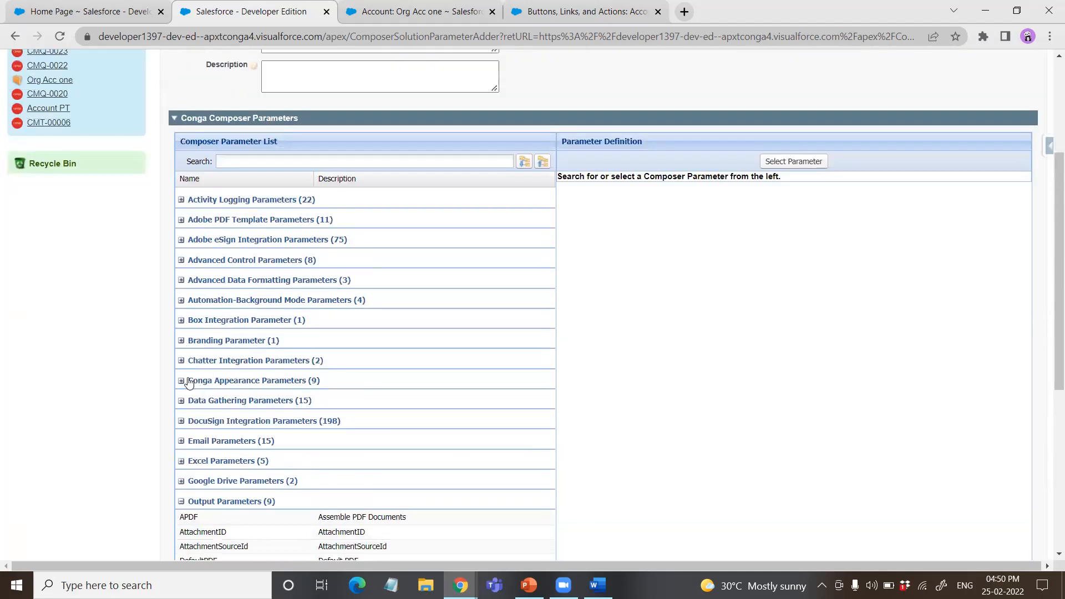
# Step: Find QVar0Id among the Data Gathering Parameters, read its definition and select it as the solution parameter
pyautogui.click(181, 400)
pyautogui.scroll(-1, 300, 380)
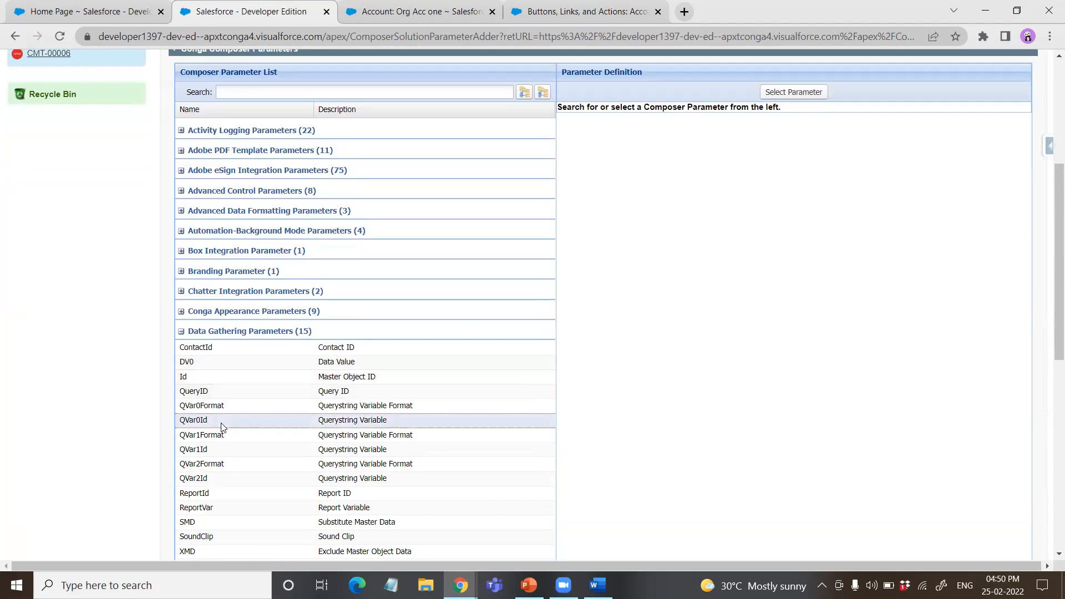
pyautogui.scroll(-1, 222, 424)
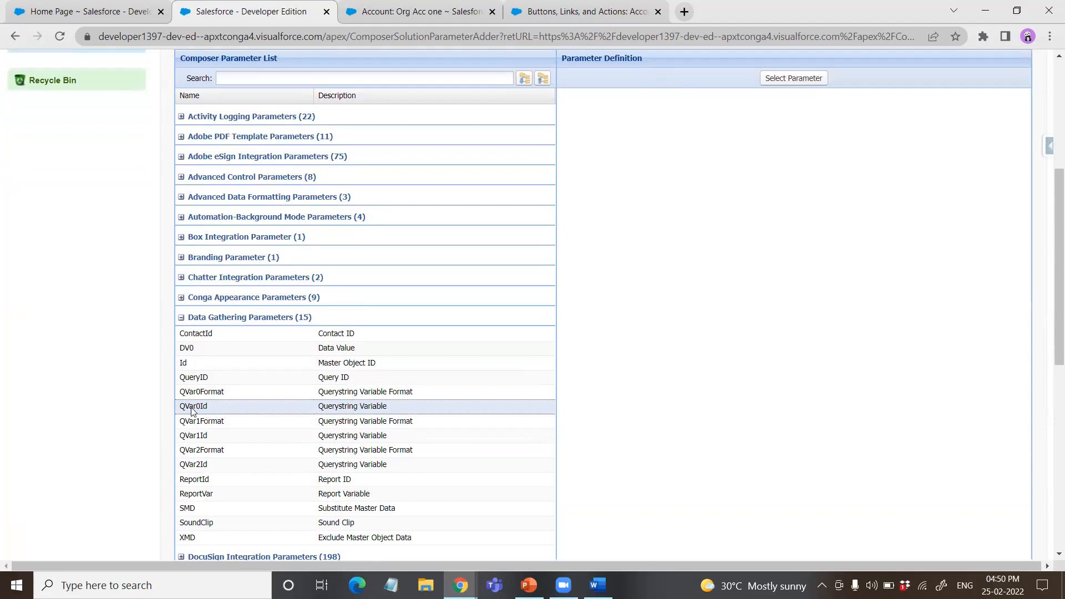
pyautogui.click(198, 410)
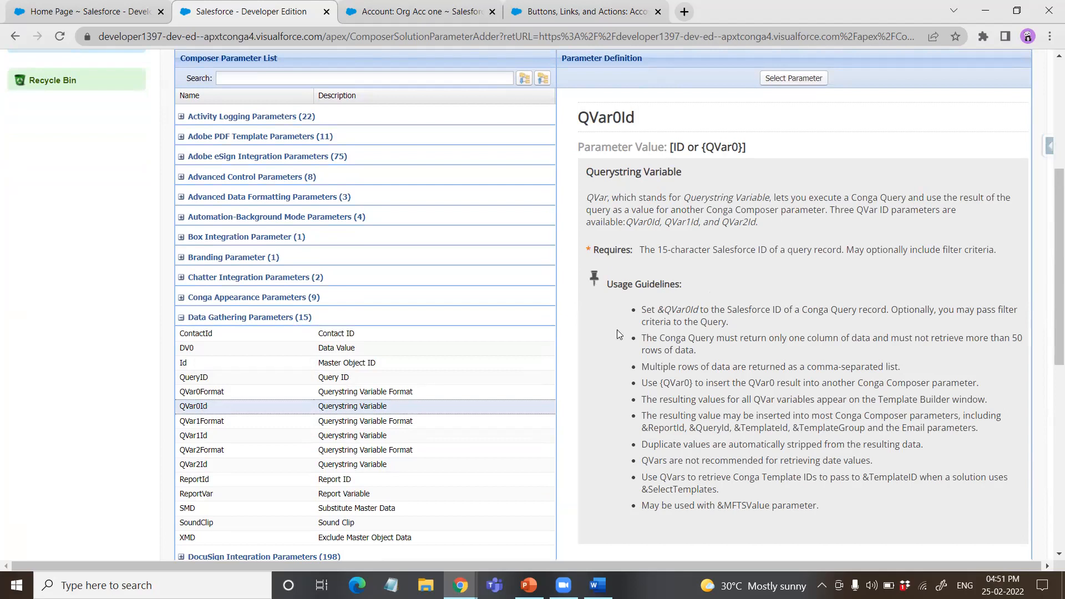
pyautogui.scroll(3, 617, 333)
pyautogui.click(793, 219)
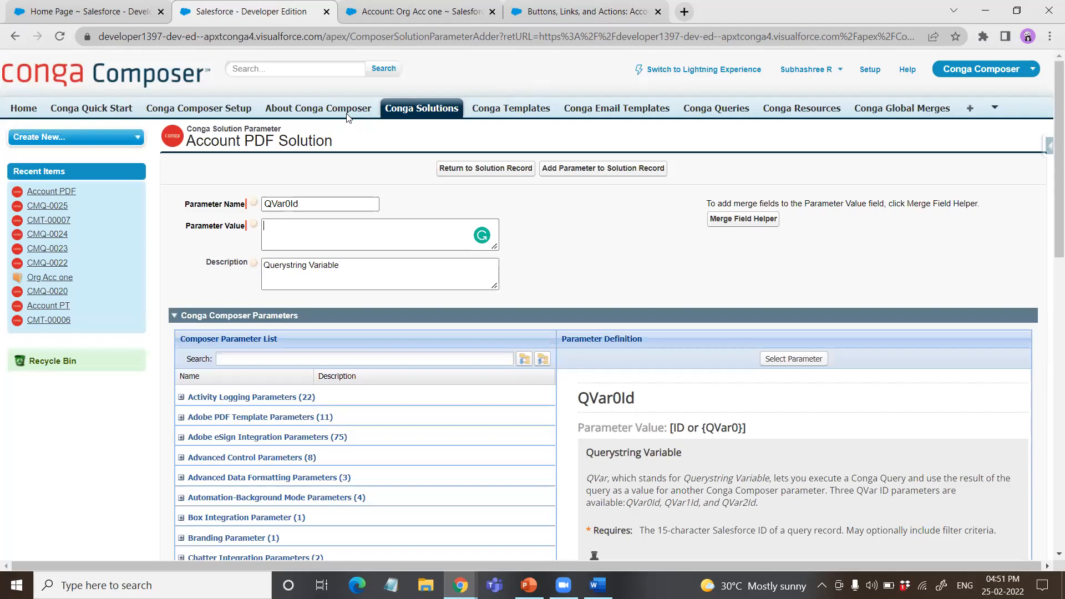
# Step: Open the AttachPDF query CMQ-0025 in a separate tab and copy its record ID from the page address
pyautogui.rightClick(719, 96)
pyautogui.click(700, 108)
pyautogui.rightClick(700, 109)
pyautogui.click(724, 118)
pyautogui.click(420, 16)
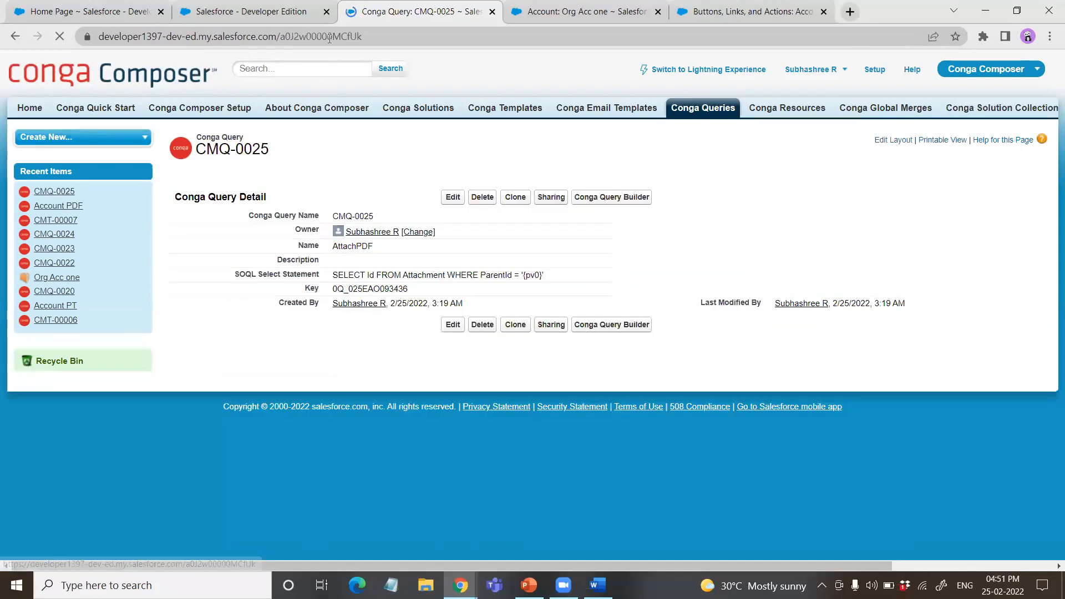
pyautogui.click(332, 38)
pyautogui.click(363, 41)
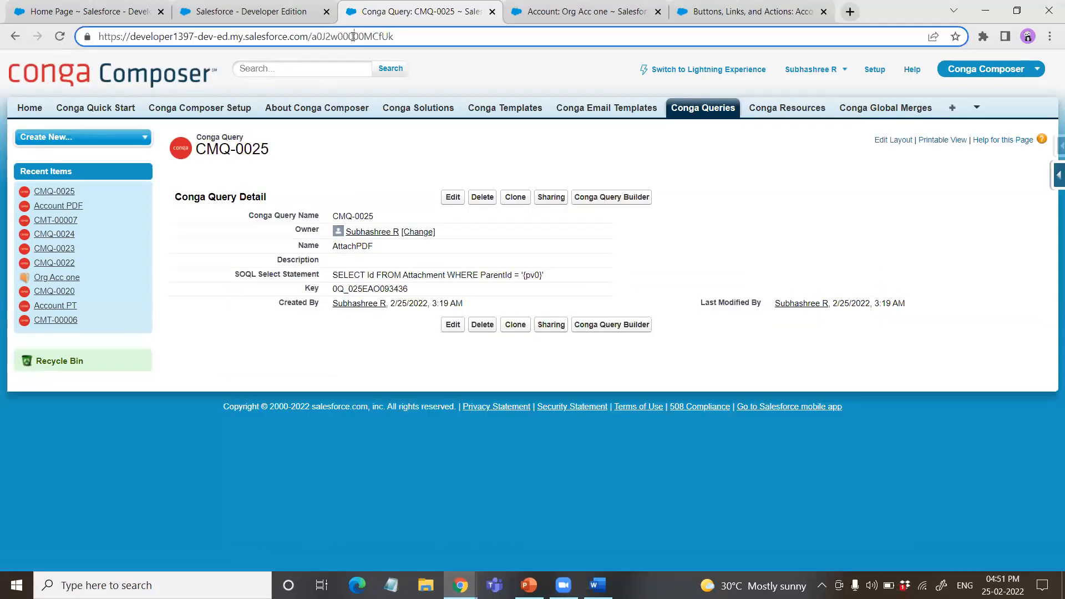
pyautogui.doubleClick(354, 36)
pyautogui.rightClick(353, 36)
pyautogui.click(355, 112)
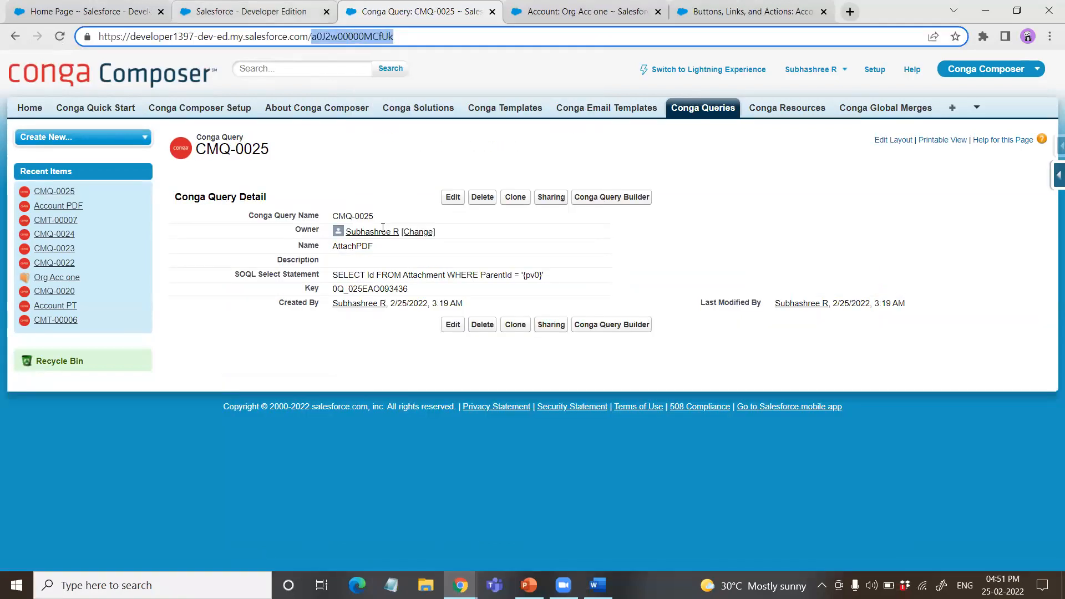
# Step: Return to the Account PDF parameter form, paste the query's record ID as the QVar0Id value and add the parameter to the solution
pyautogui.hotkey('ctrl', 'shift', 'Tab')
pyautogui.hotkey('ctrl', 'v')
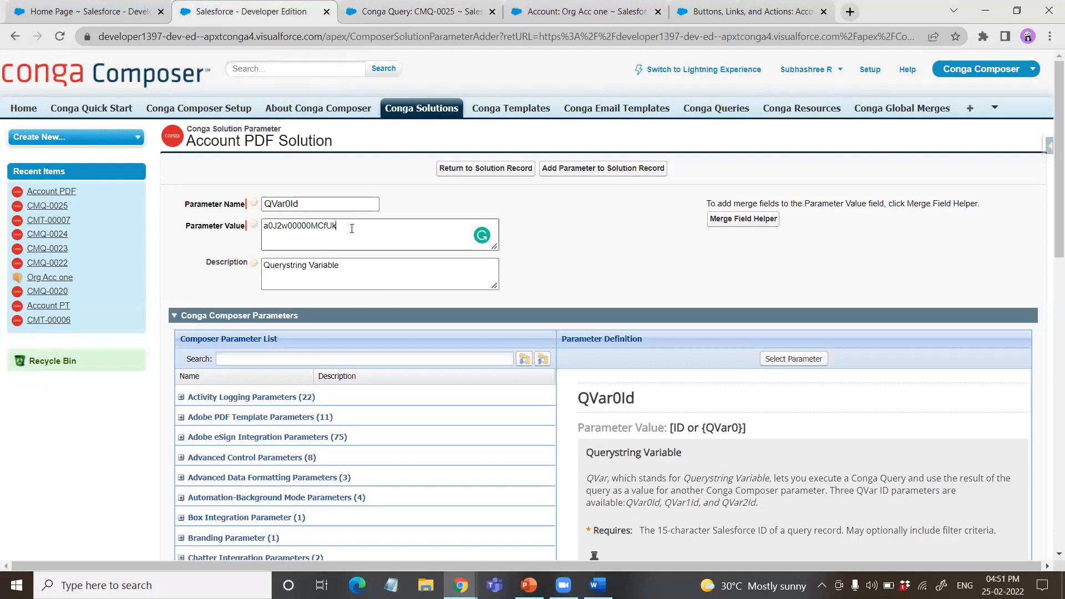
pyautogui.click(592, 169)
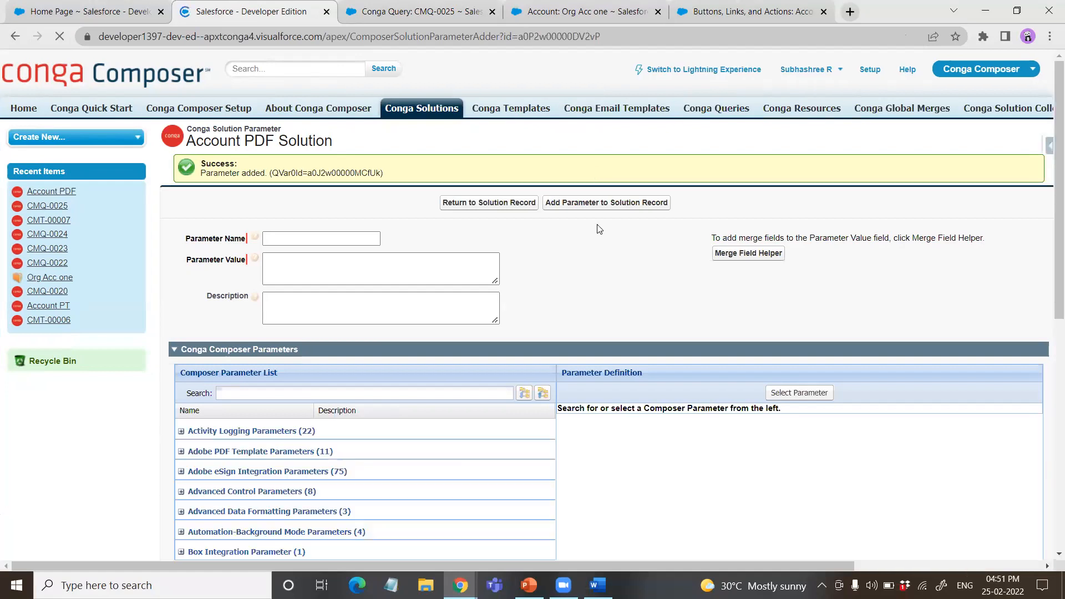
# Step: Select AttachmentID from the Output Parameters as the next solution parameter and start entering its value
pyautogui.scroll(-3, 610, 250)
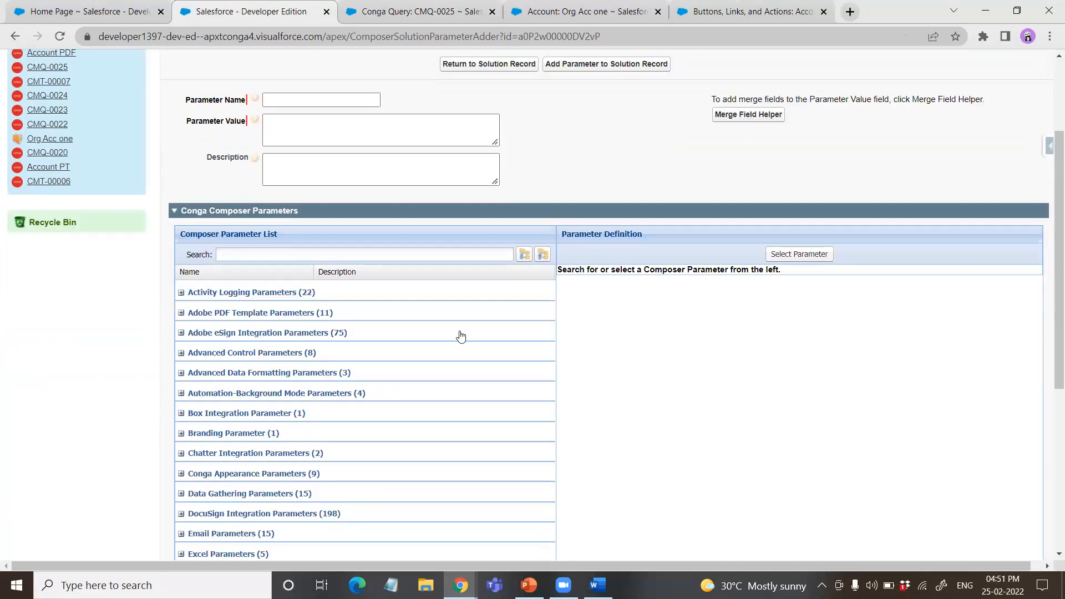
pyautogui.scroll(-5, 258, 361)
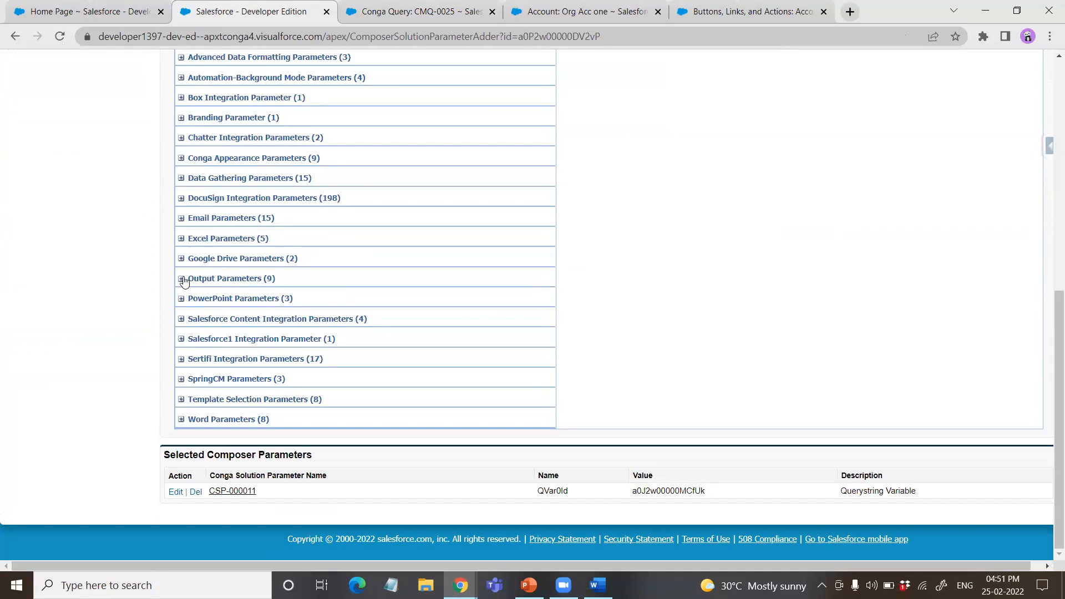
pyautogui.click(181, 279)
pyautogui.click(209, 315)
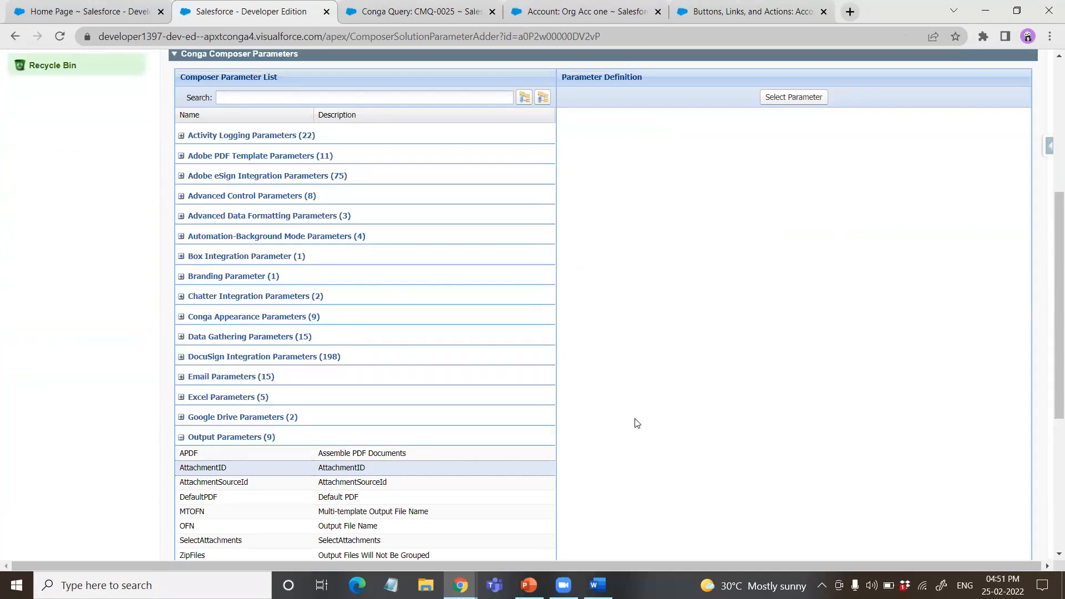
pyautogui.scroll(3, 637, 424)
pyautogui.click(792, 278)
pyautogui.click(277, 281)
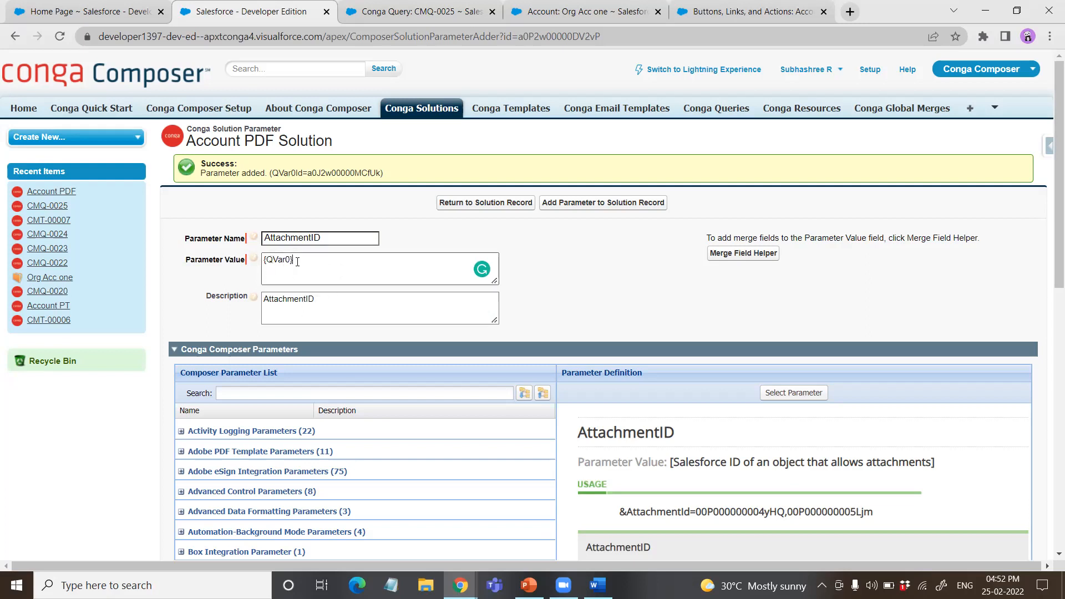
# Step: Add the AttachmentID parameter with value {QVar0} to the solution and update the Account PDF button with the new URL
pyautogui.click(616, 207)
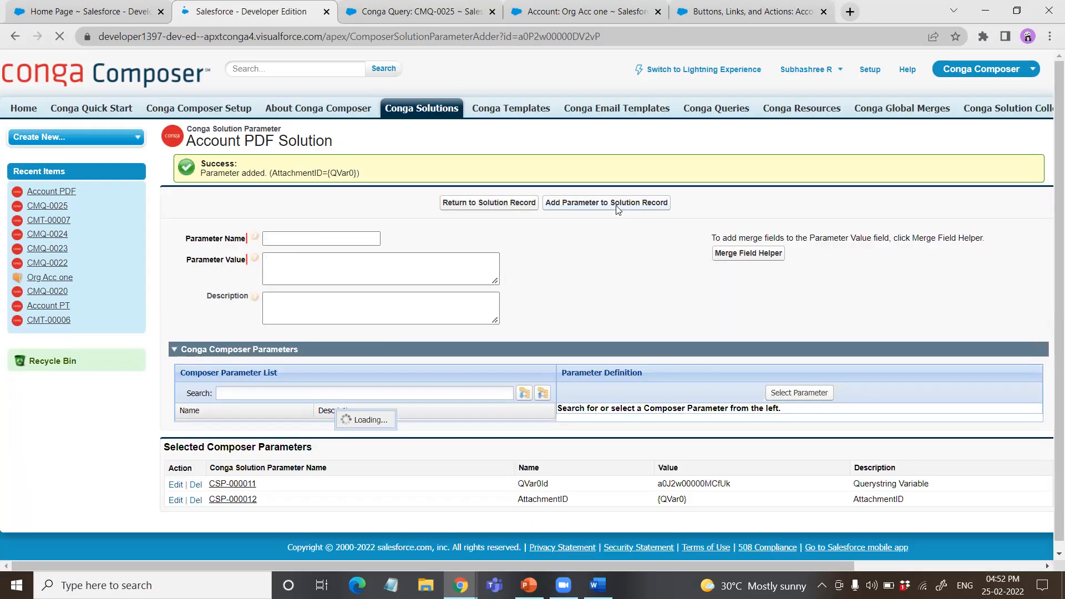
pyautogui.click(495, 203)
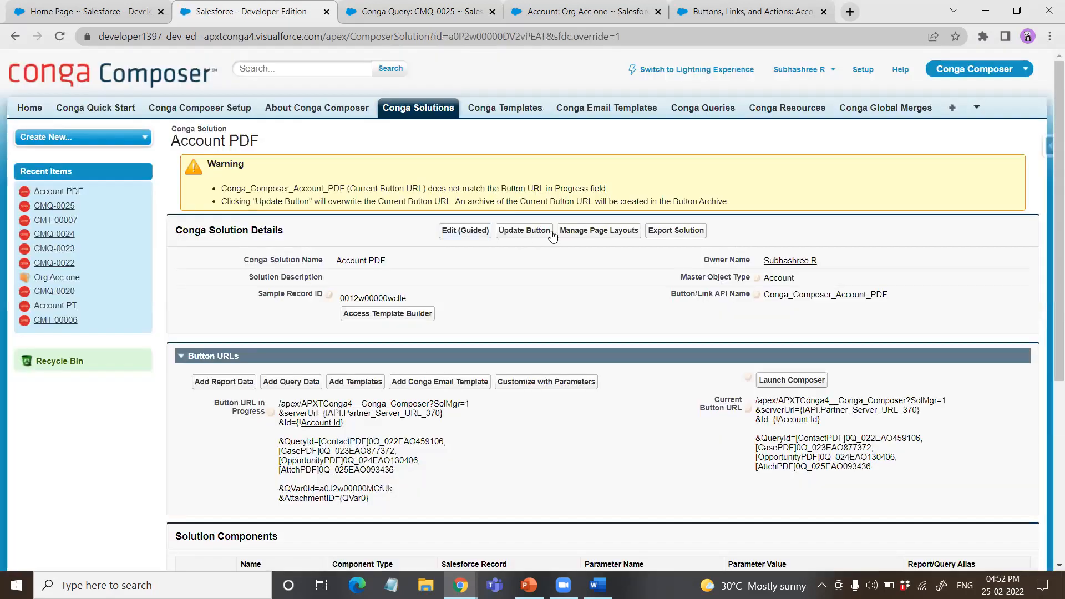
pyautogui.click(528, 235)
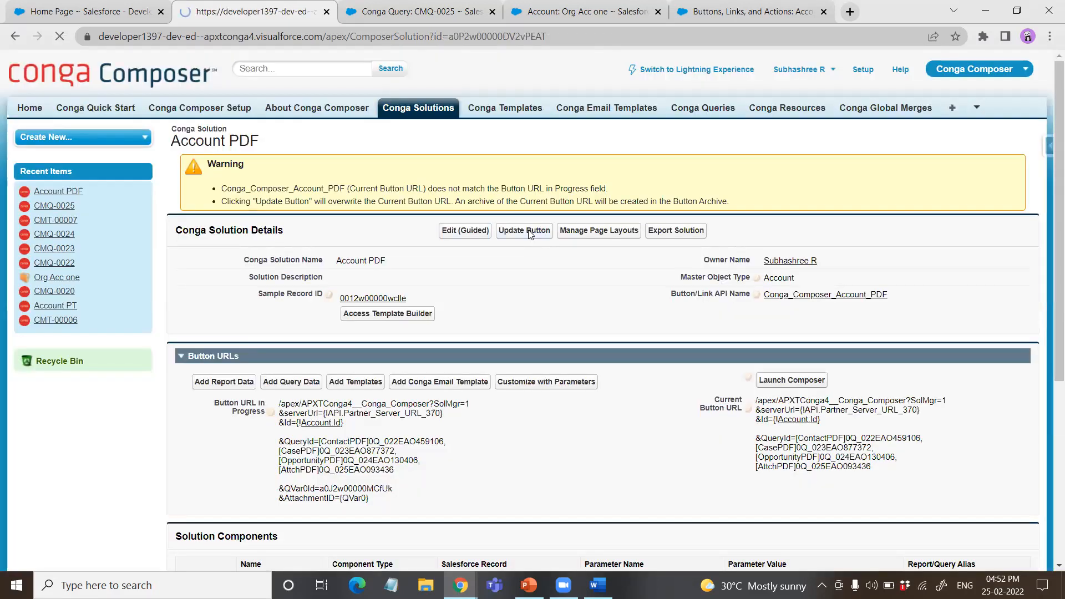
pyautogui.scroll(-4, 369, 255)
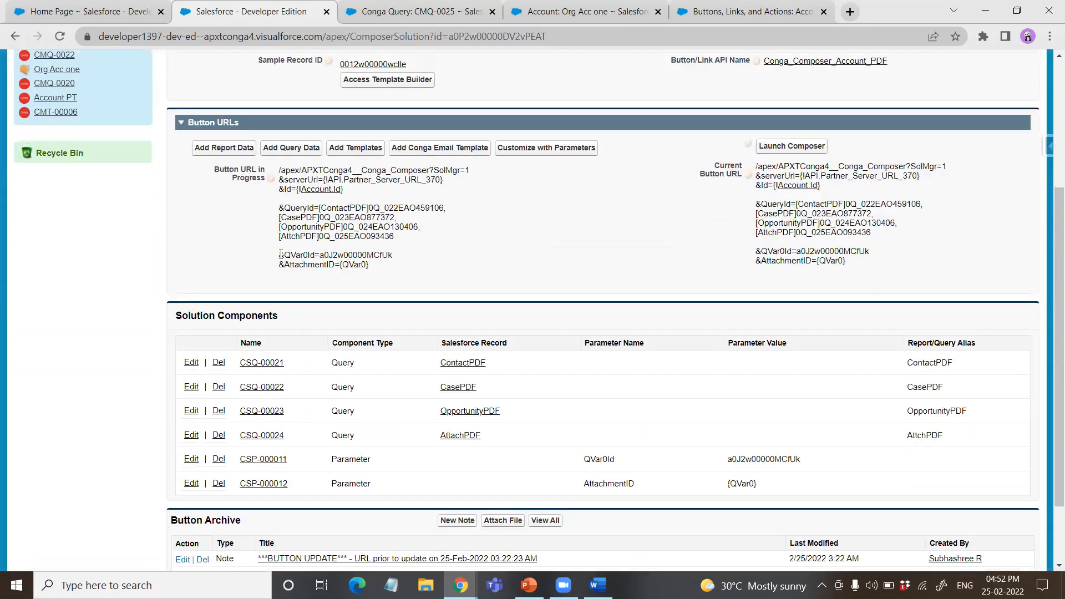
pyautogui.moveTo(272, 271); pyautogui.dragTo(367, 264)
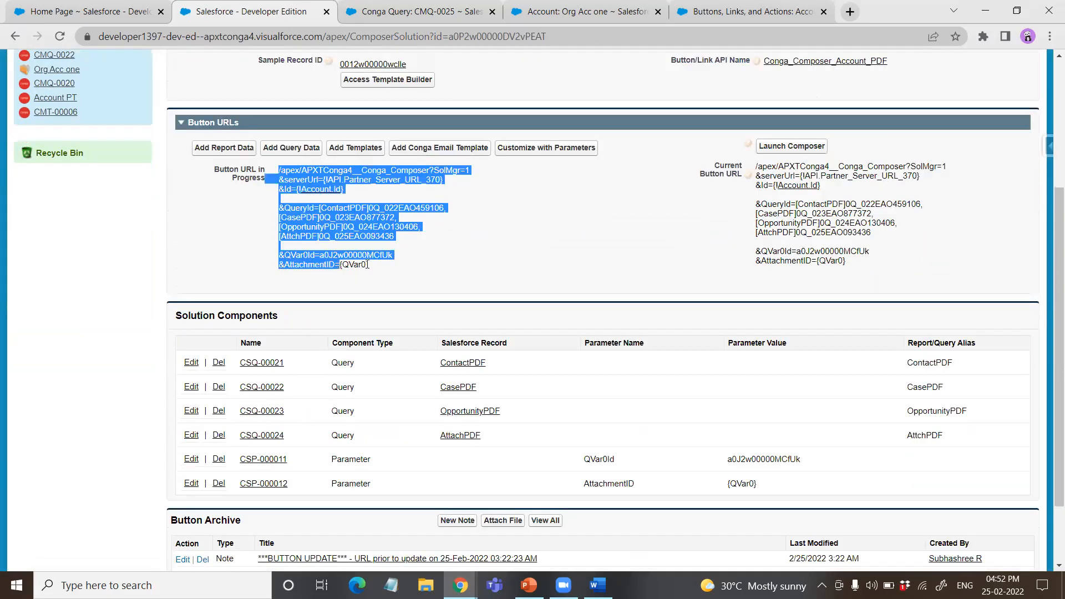
pyautogui.click(572, 287)
pyautogui.scroll(4, 682, 300)
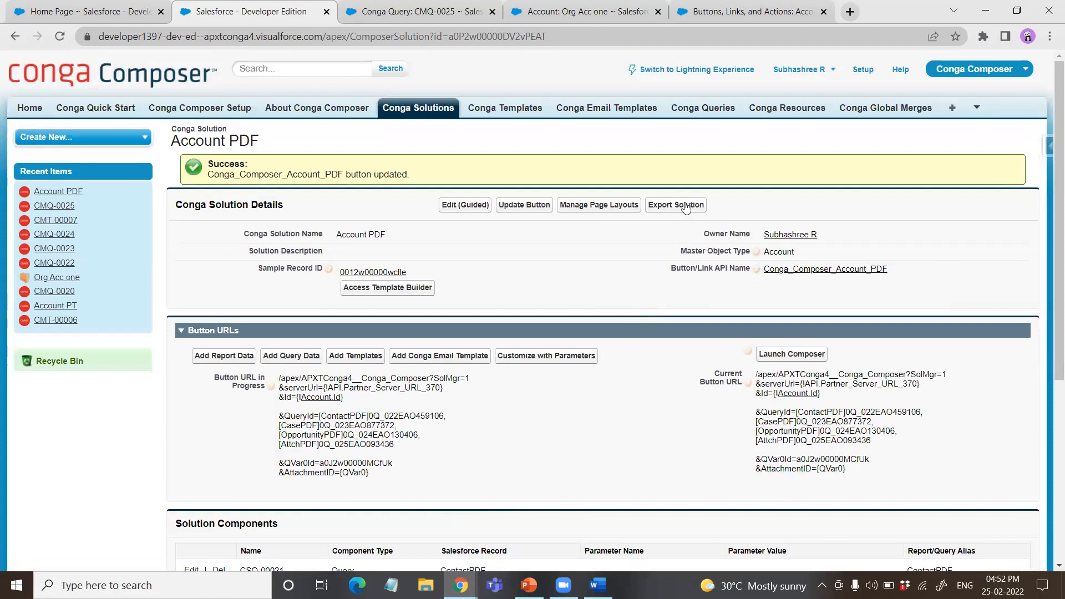
# Step: Reopen the solution's parameter customization and select OFN from the Output Parameters as the next parameter
pyautogui.click(568, 363)
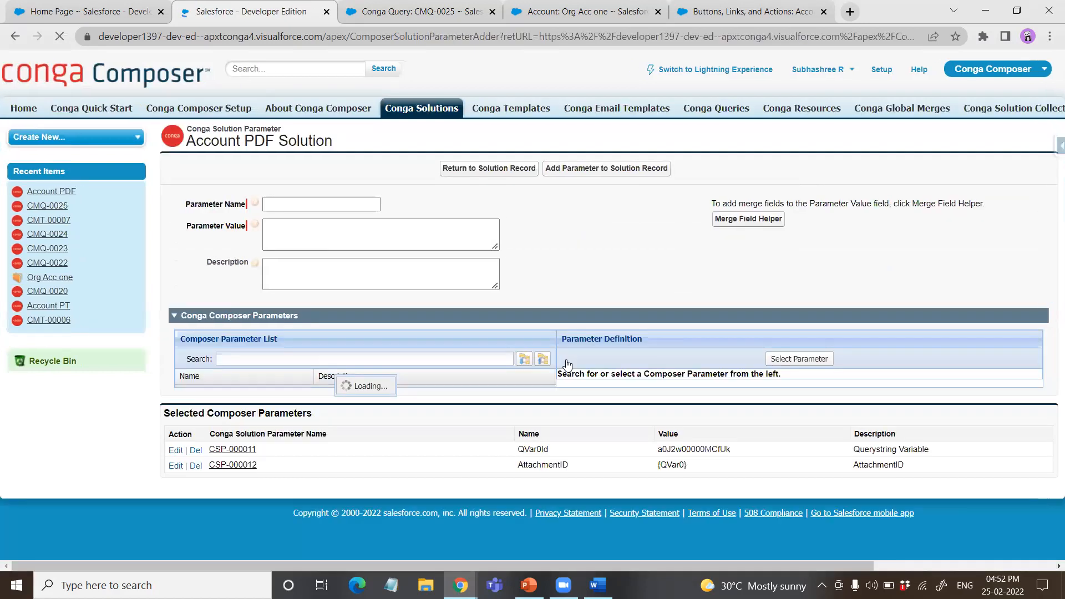
pyautogui.scroll(-5, 228, 391)
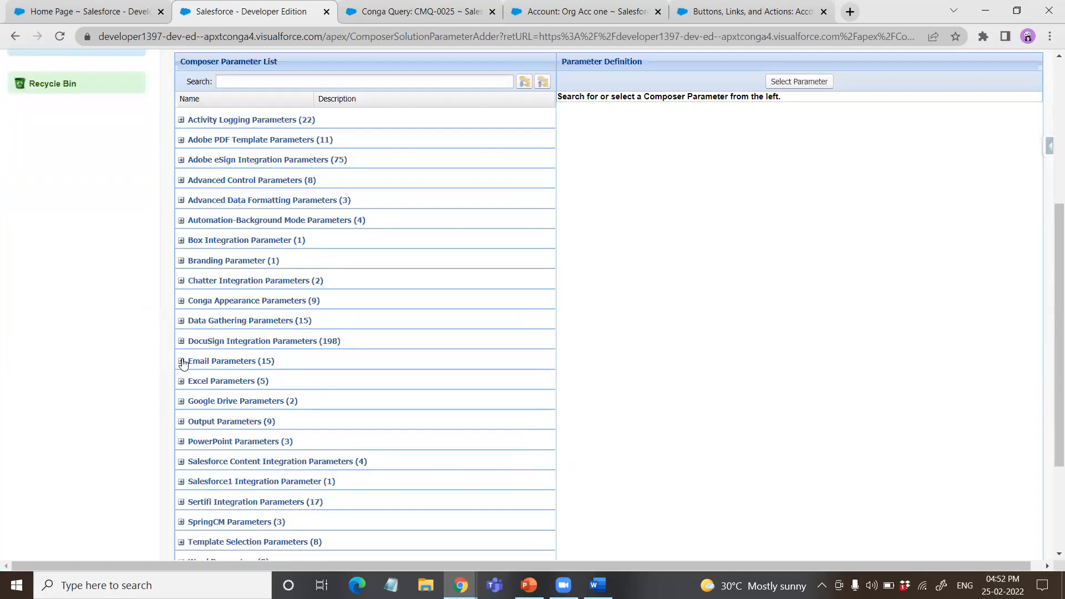
pyautogui.scroll(-3, 214, 393)
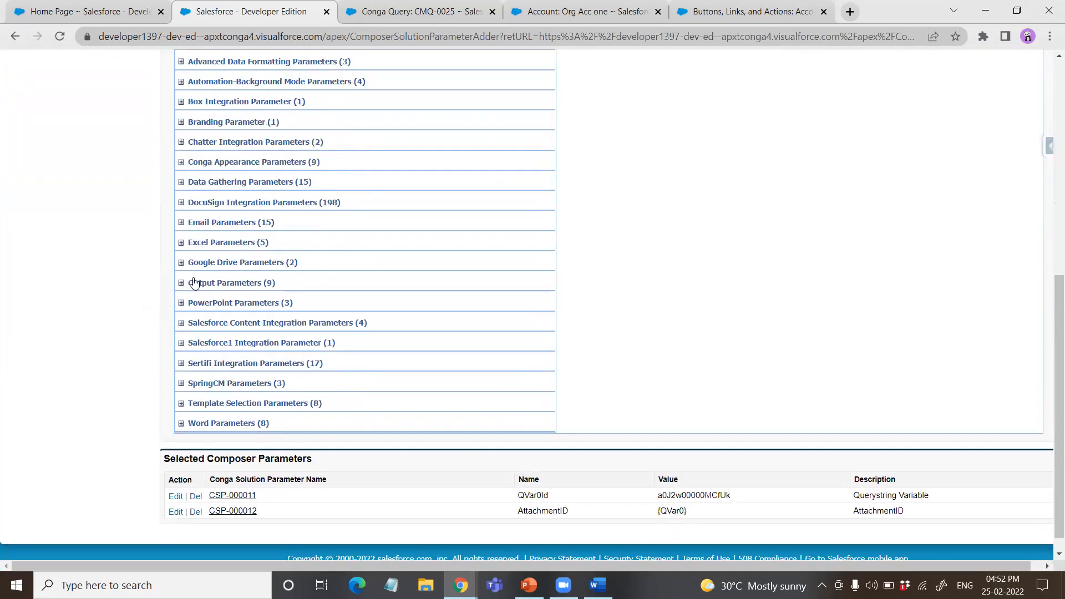
pyautogui.click(224, 283)
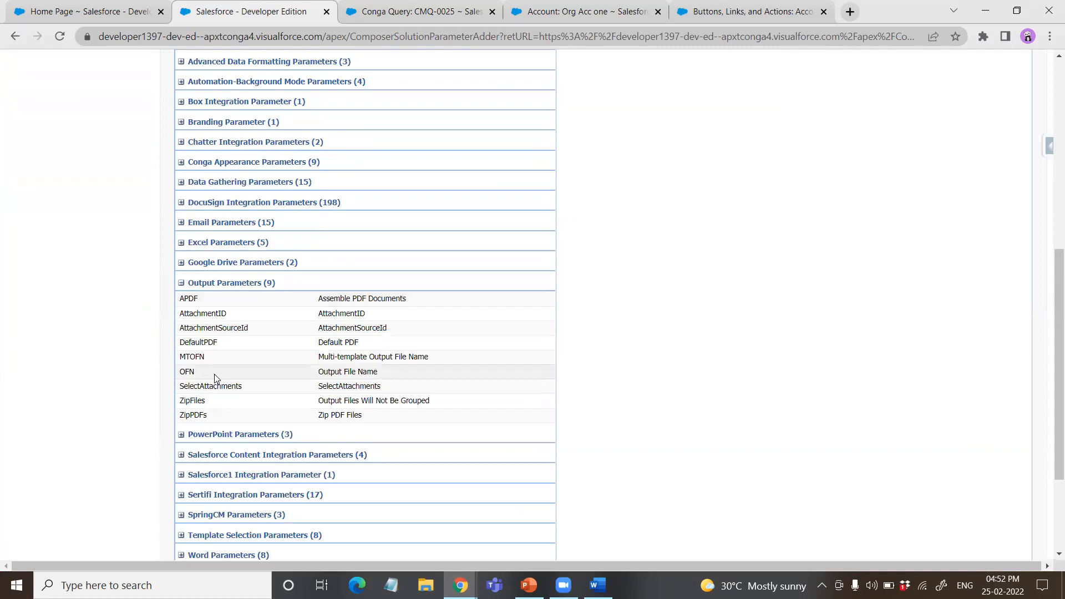
pyautogui.scroll(2, 214, 374)
pyautogui.click(260, 500)
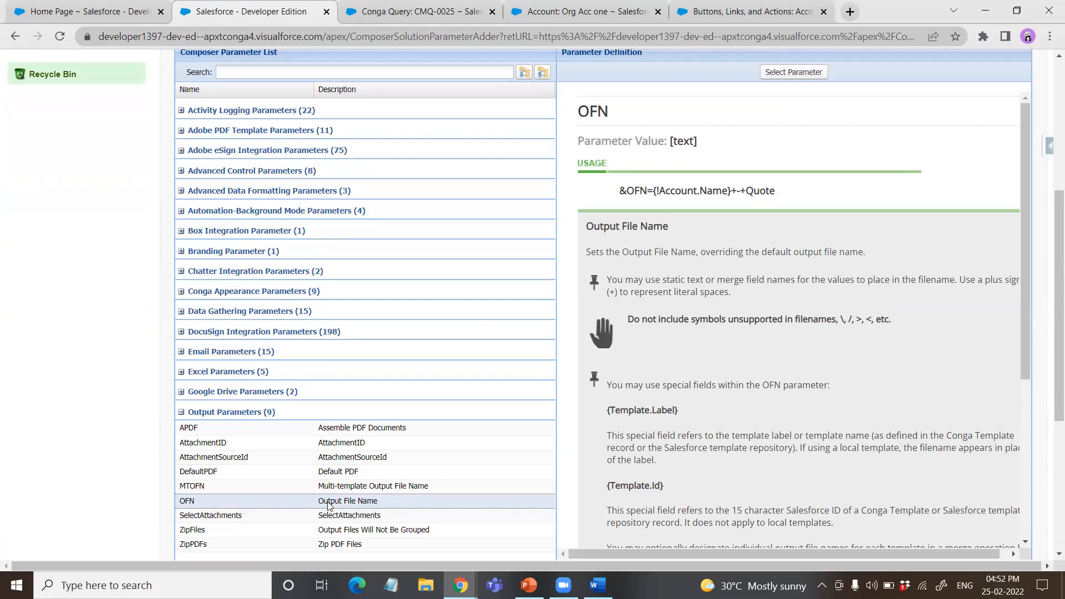
pyautogui.scroll(4, 752, 393)
pyautogui.click(784, 280)
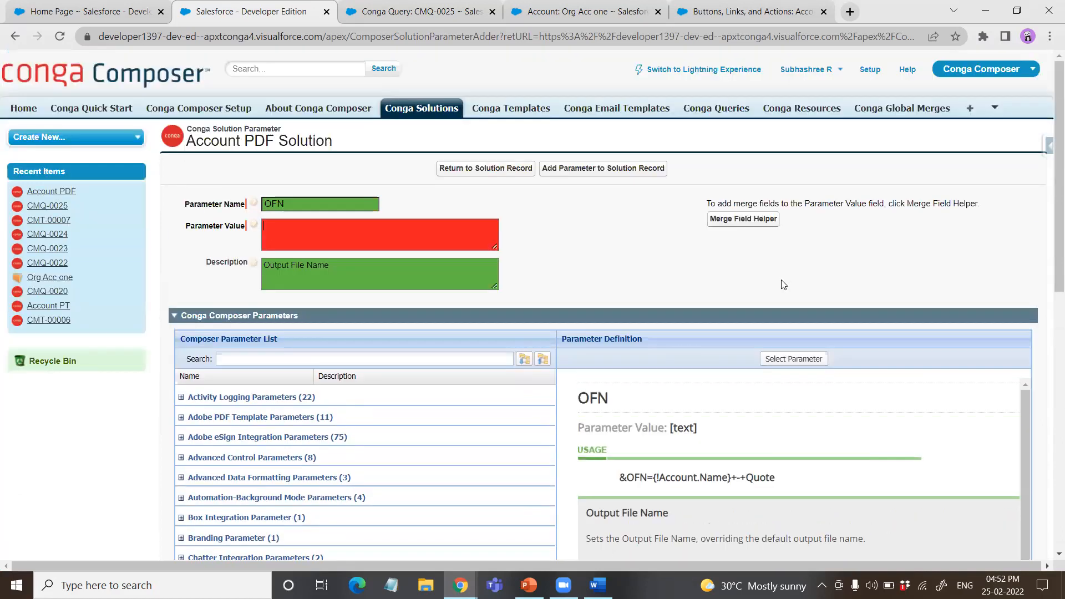
# Step: Set the OFN parameter value to "Account details" and add the parameter to the solution
pyautogui.click(299, 229)
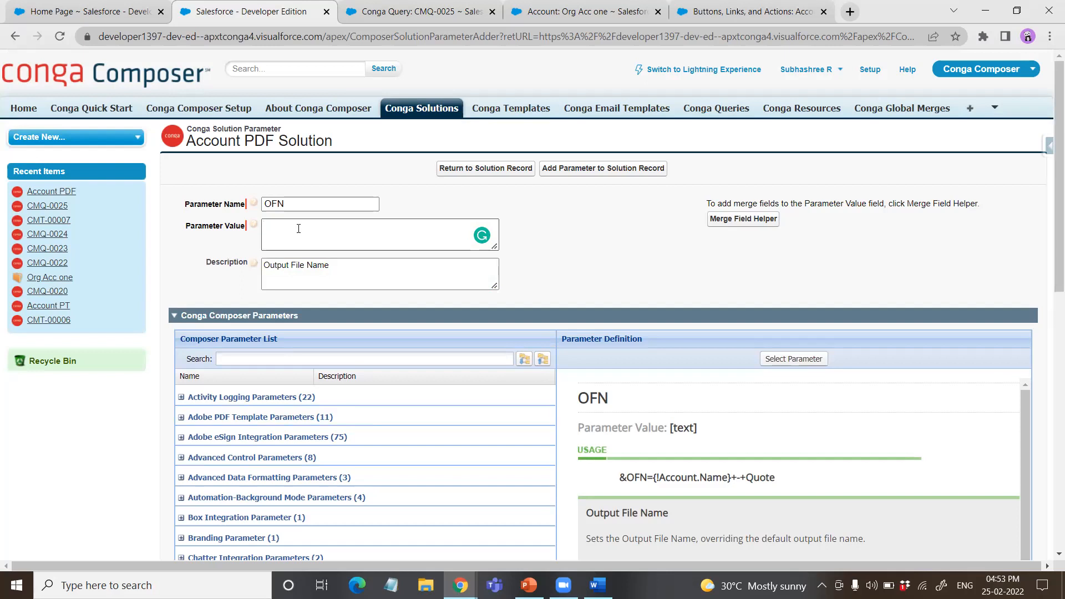
pyautogui.write('Account details')
pyautogui.click(597, 169)
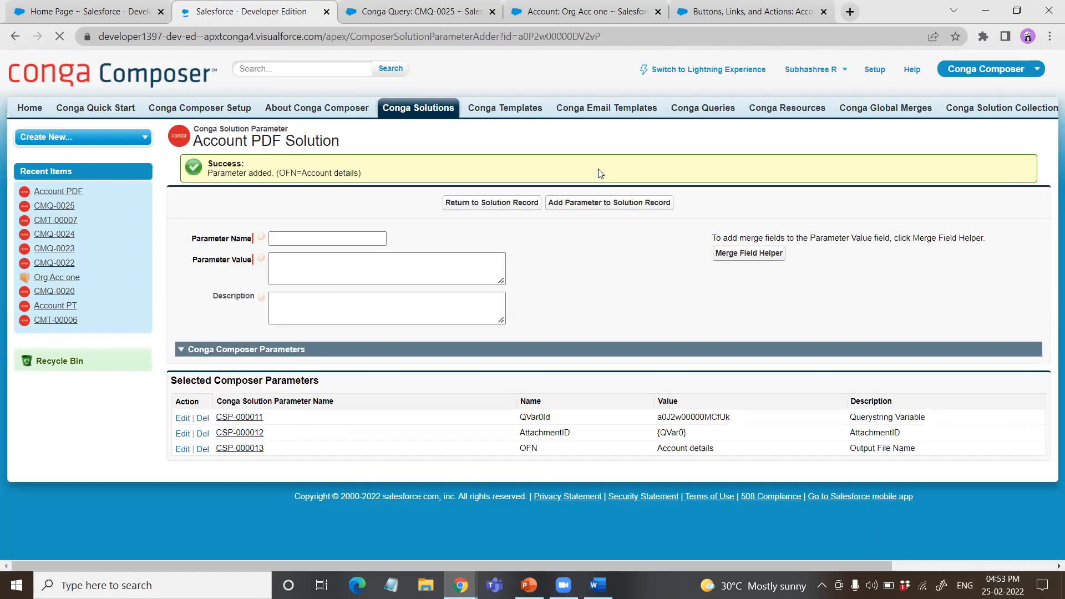
# Step: Select DefaultPDF from the Output Parameters, set its value to 1 and add it to the solution
pyautogui.scroll(-9, 475, 214)
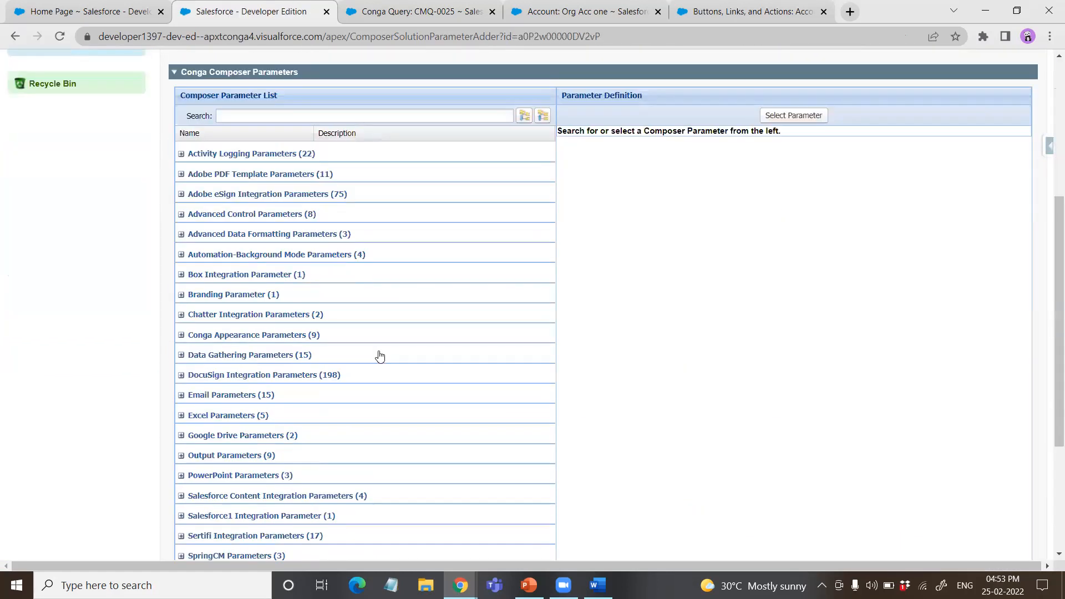
pyautogui.scroll(1, 238, 337)
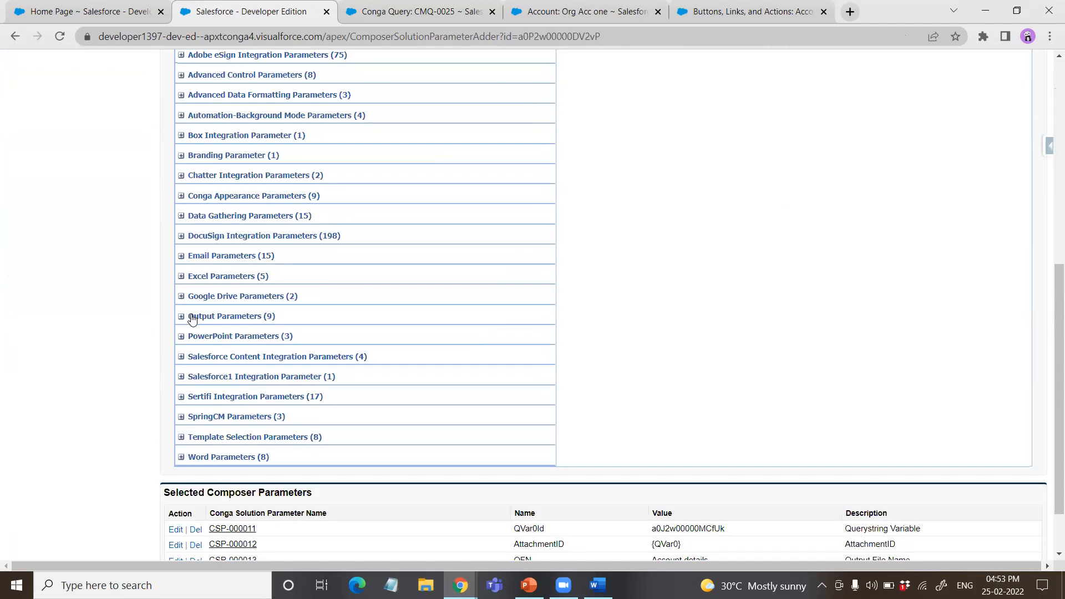
pyautogui.click(181, 317)
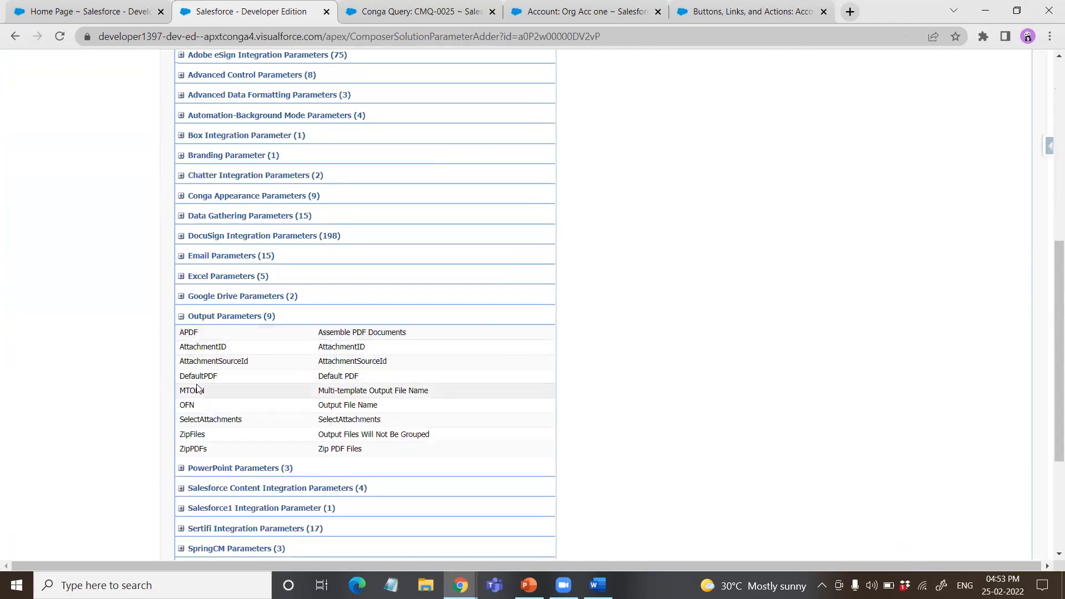
pyautogui.scroll(5, 211, 382)
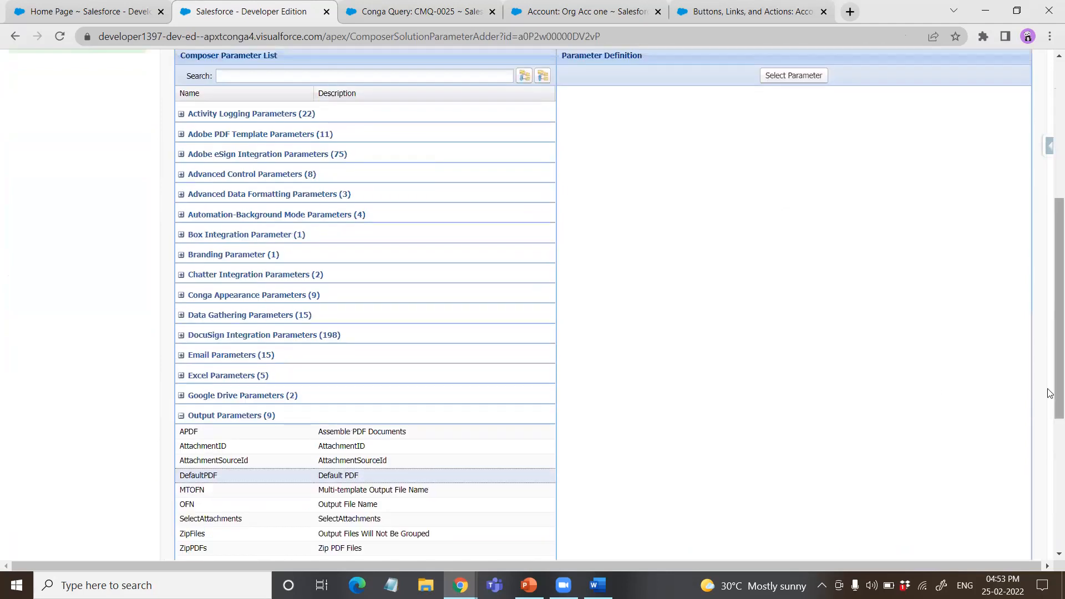
pyautogui.scroll(-5, 915, 399)
pyautogui.click(252, 332)
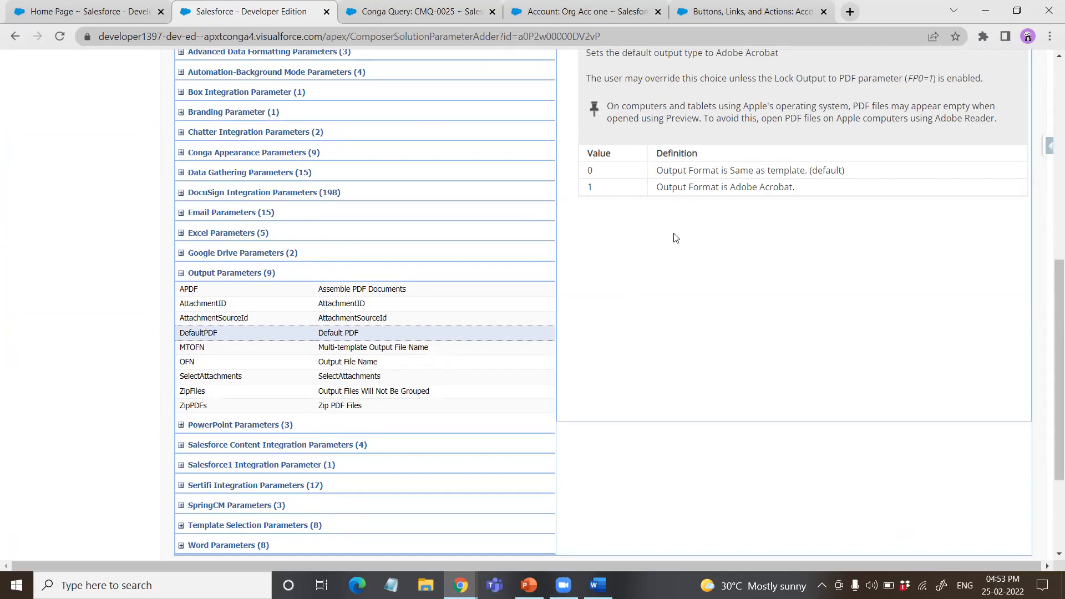
pyautogui.scroll(6, 737, 266)
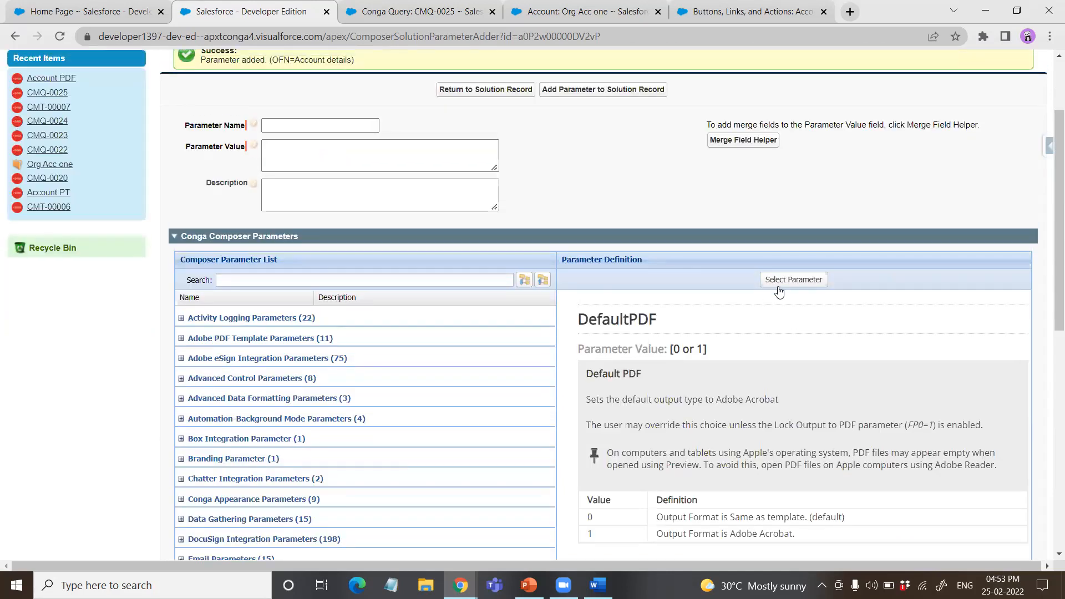
pyautogui.click(790, 274)
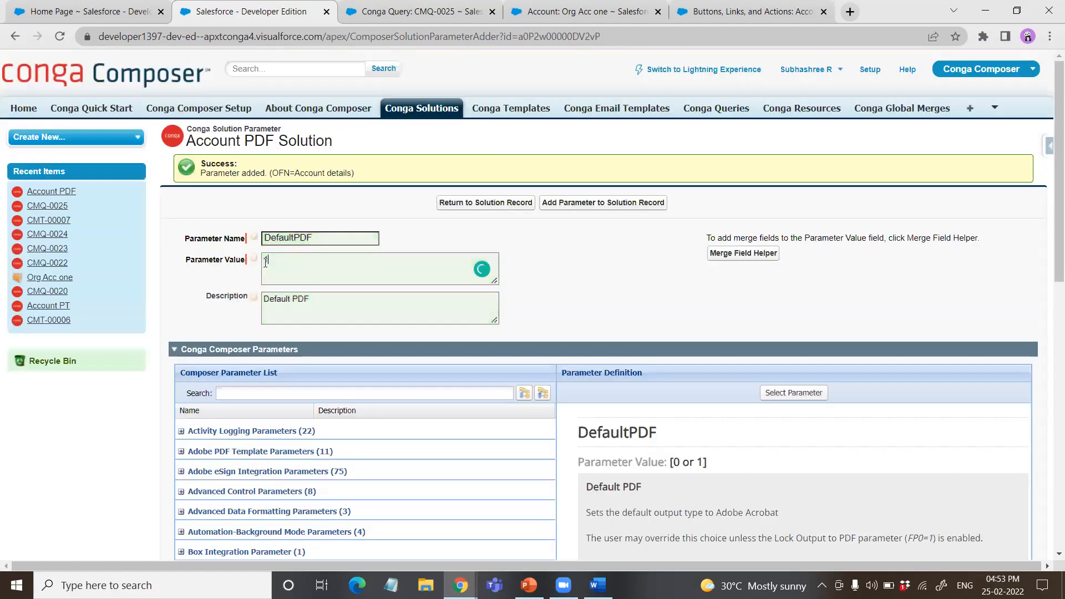
pyautogui.click(610, 203)
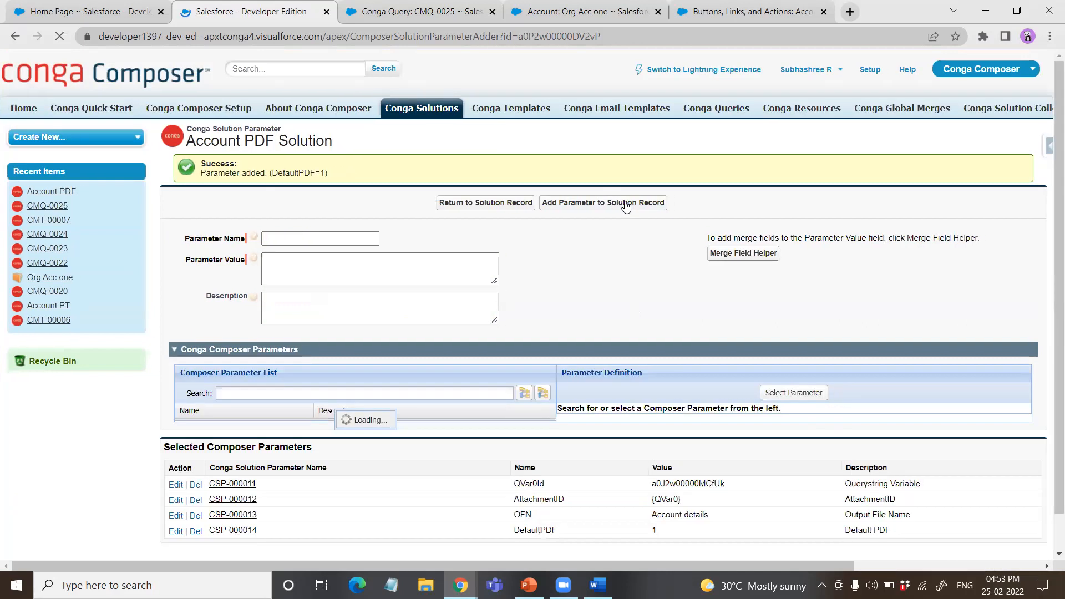
# Step: Return to the Account PDF solution record and update its button with the OFN and DefaultPDF parameters
pyautogui.click(508, 203)
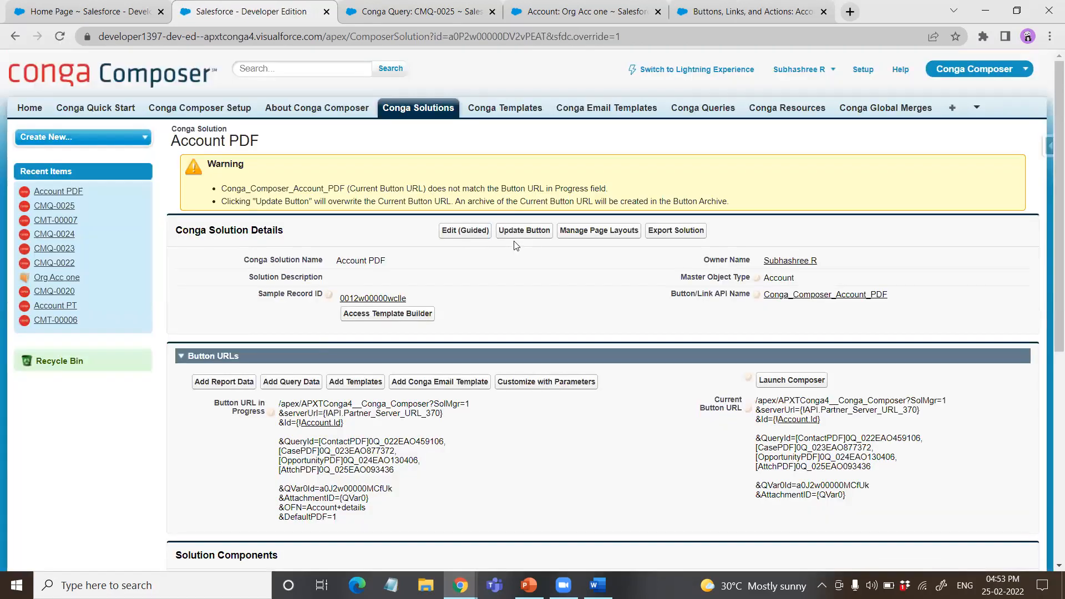
pyautogui.click(520, 230)
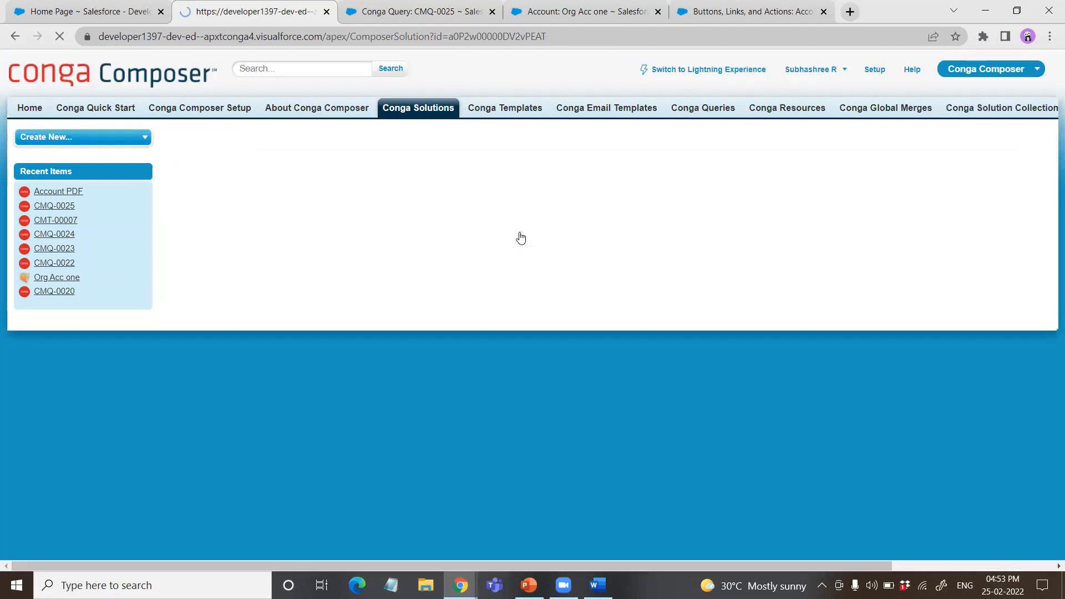
pyautogui.scroll(-3, 701, 353)
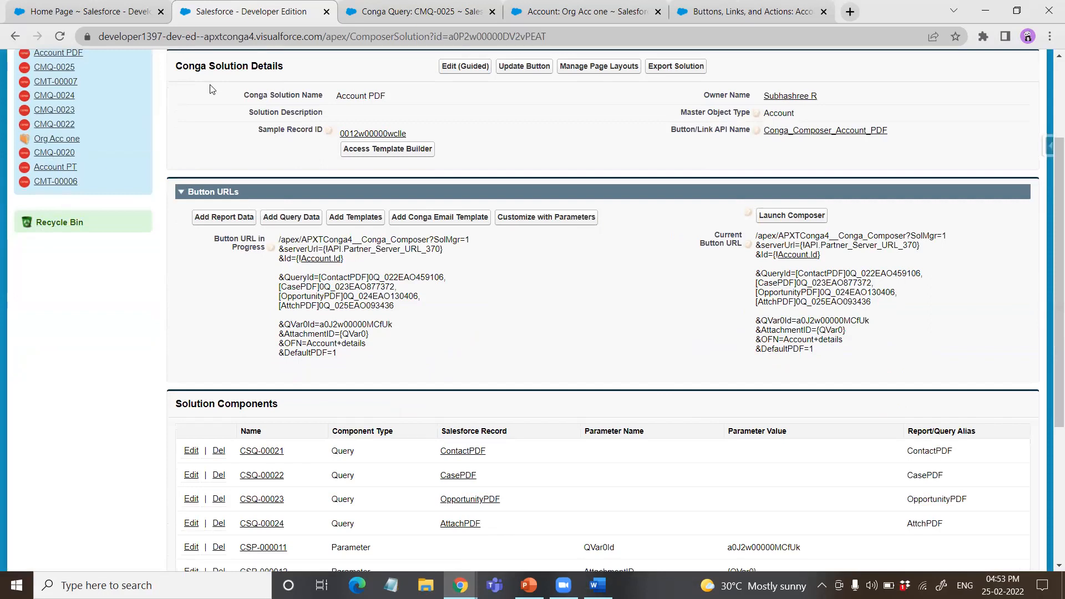
# Step: Open the solution's sample record selection, search the accounts for "org" and choose Org Acc one as the sample record
pyautogui.click(382, 147)
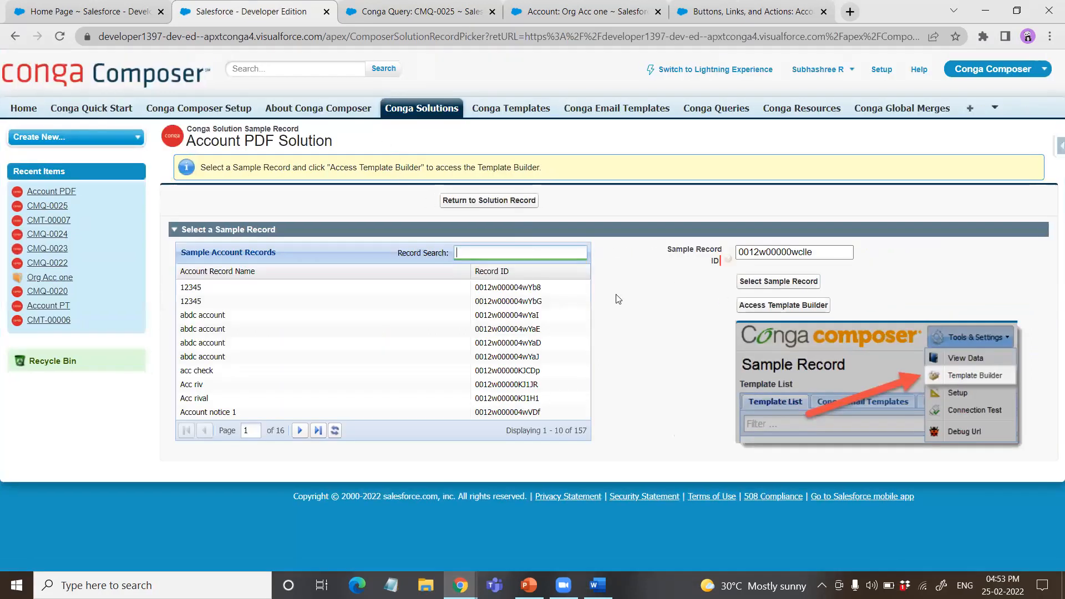
pyautogui.click(776, 305)
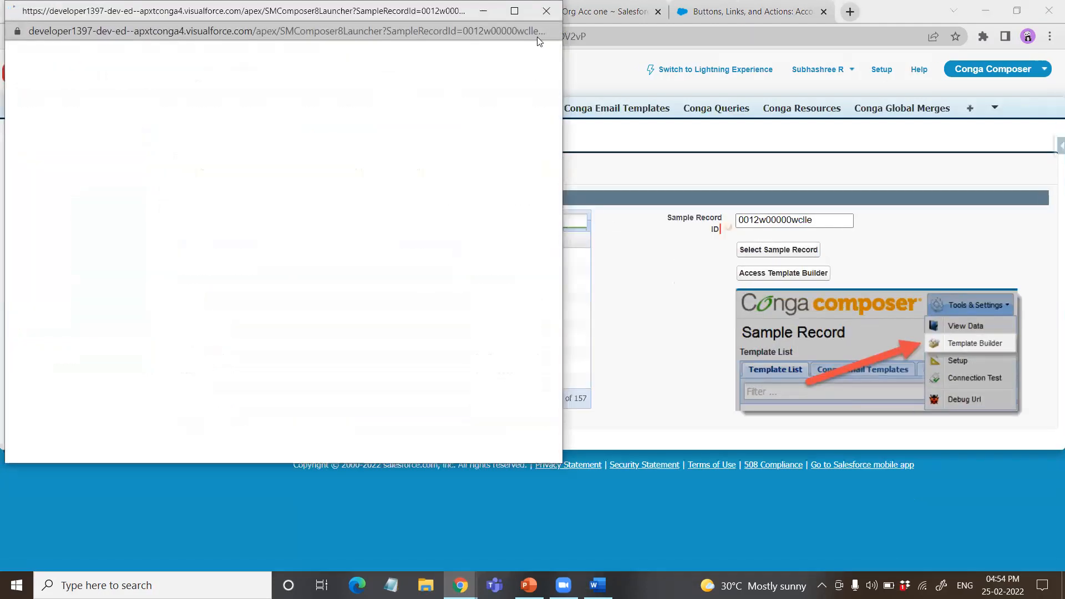
pyautogui.click(551, 14)
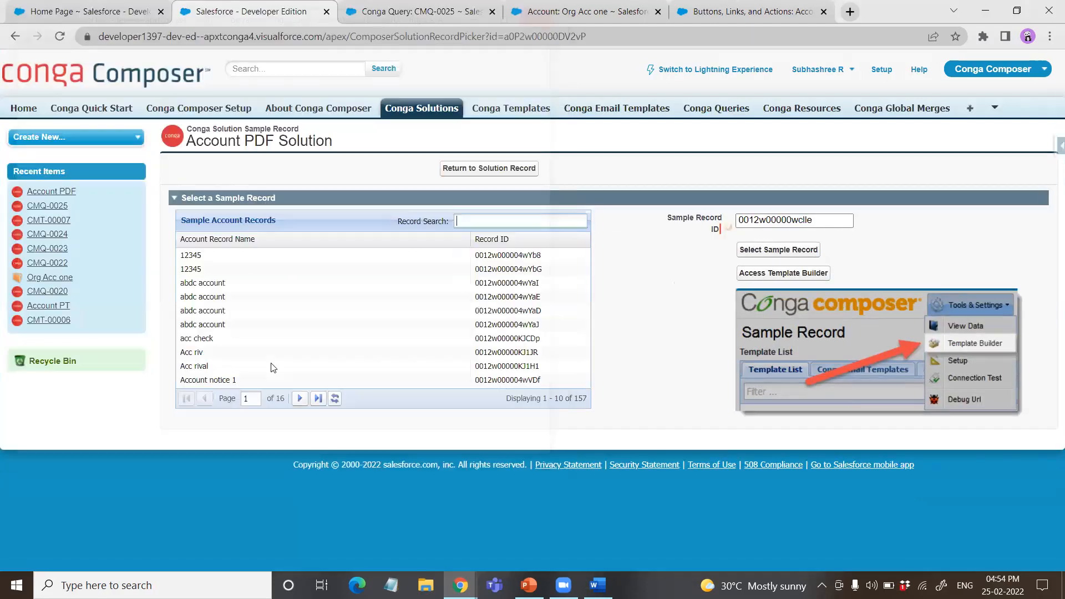
pyautogui.write('org')
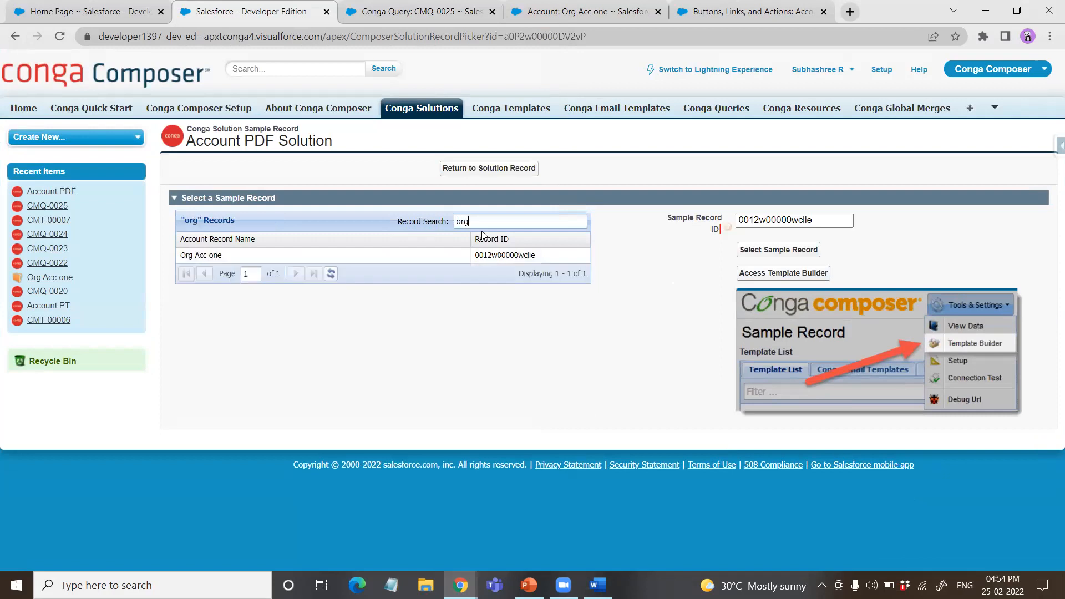
pyautogui.click(488, 256)
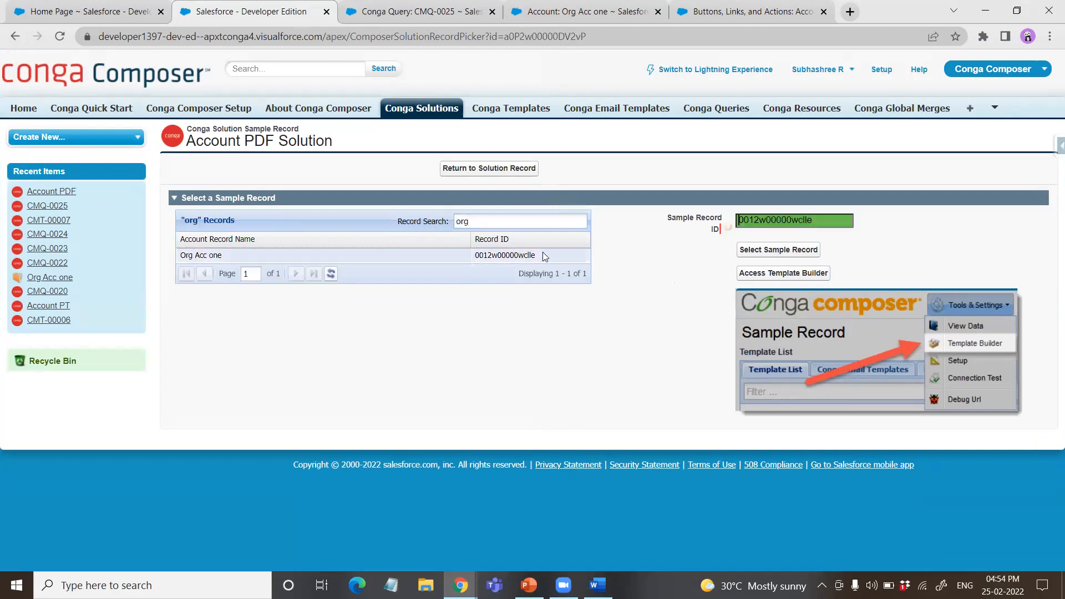
# Step: Launch Composer for the sample account, open the Template Builder and expand the AttchPDF query to examine its fields
pyautogui.click(810, 274)
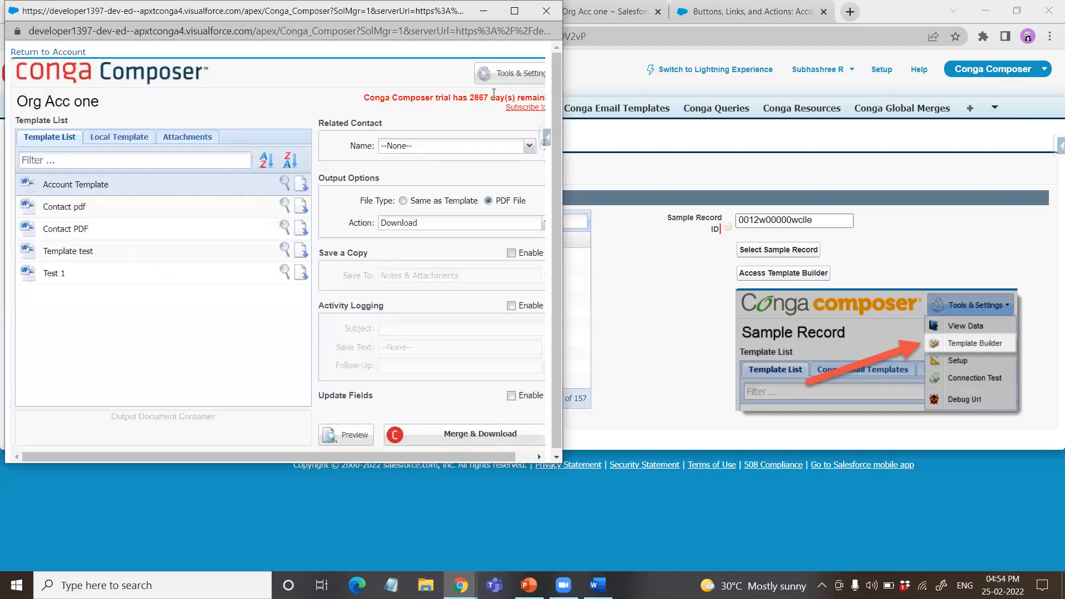
pyautogui.click(508, 79)
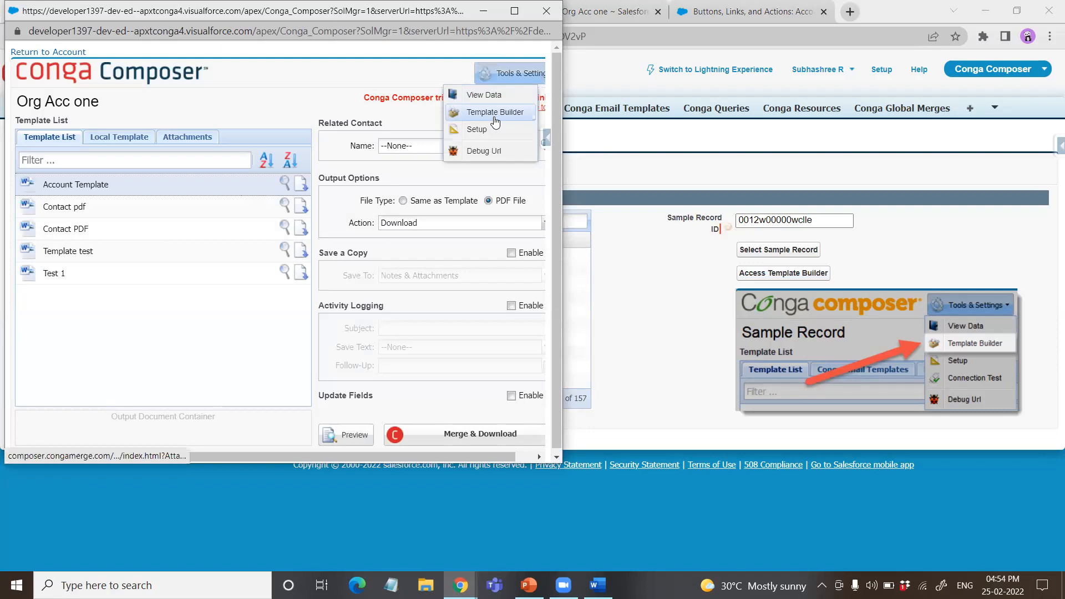
pyautogui.click(494, 113)
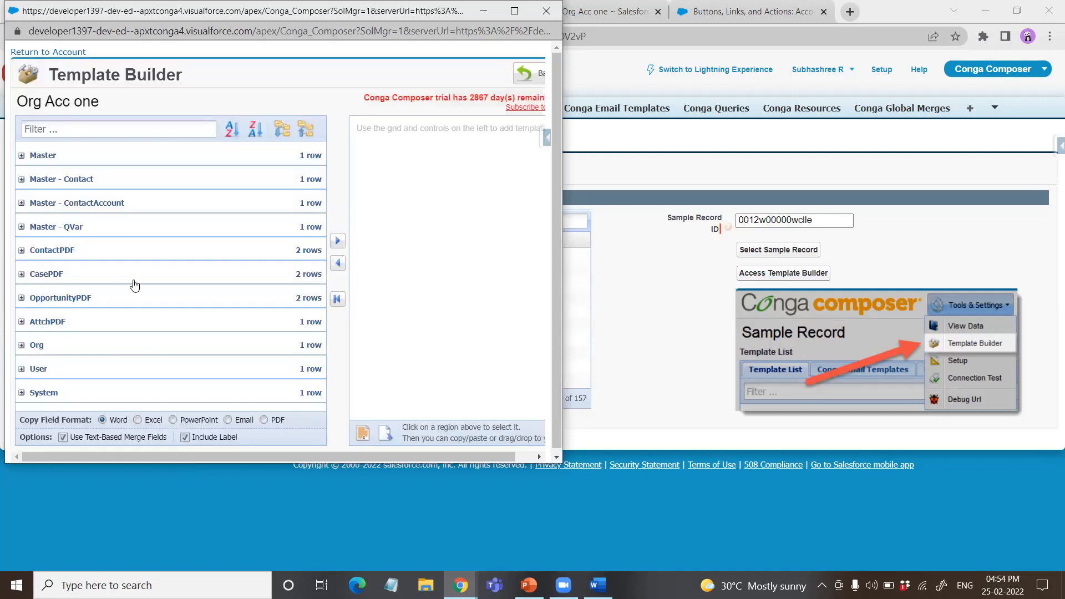
pyautogui.scroll(-1, 120, 289)
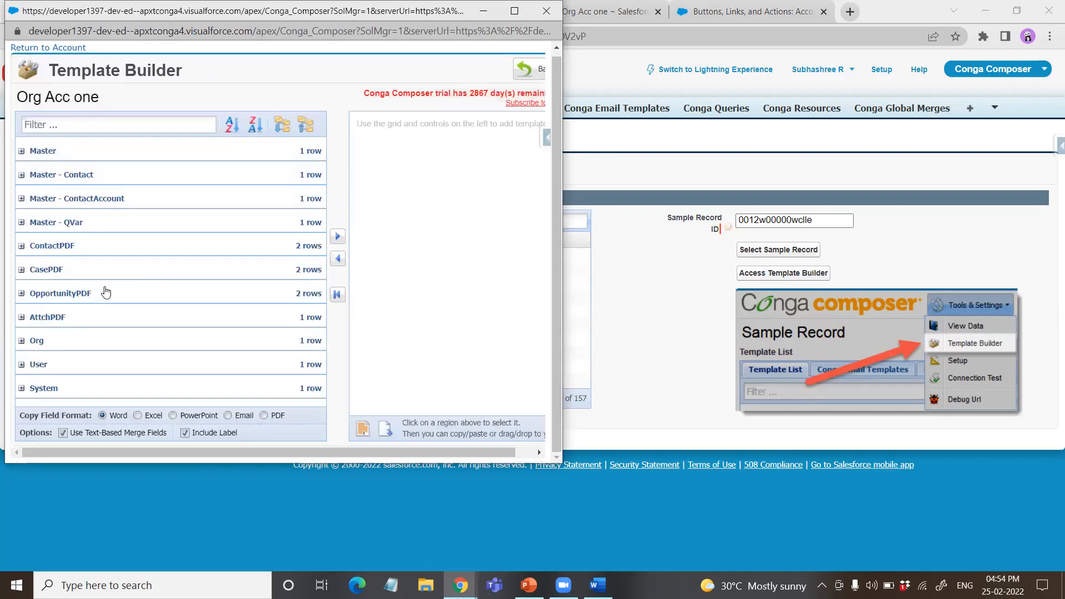
pyautogui.click(22, 319)
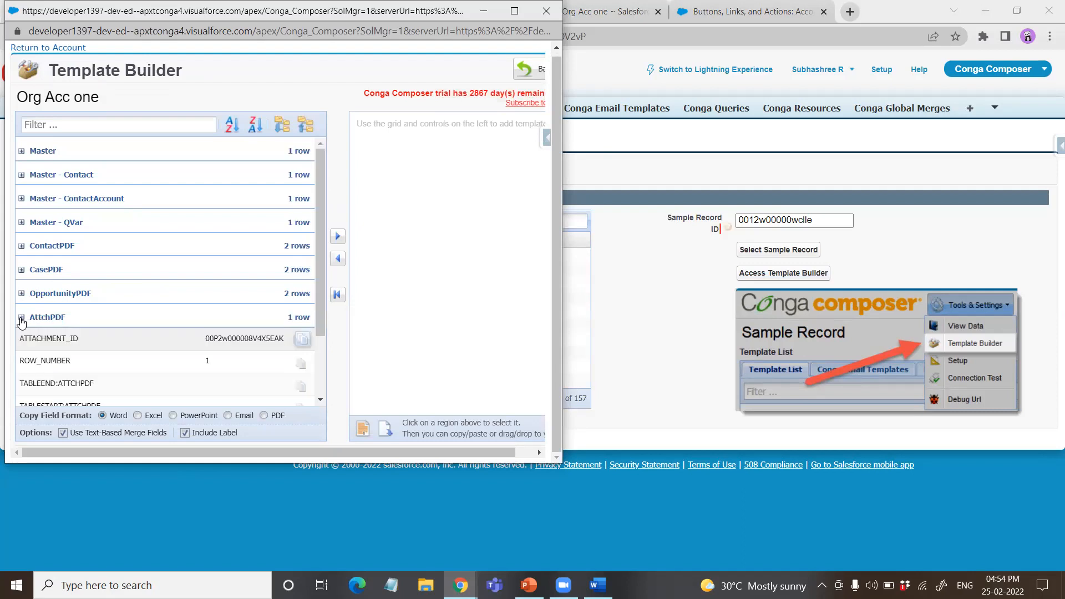
# Step: Insert the AttchPDF query's ATTACHMENT_ID field into the template region and copy its full merge text with the table start and end tags
pyautogui.click(133, 336)
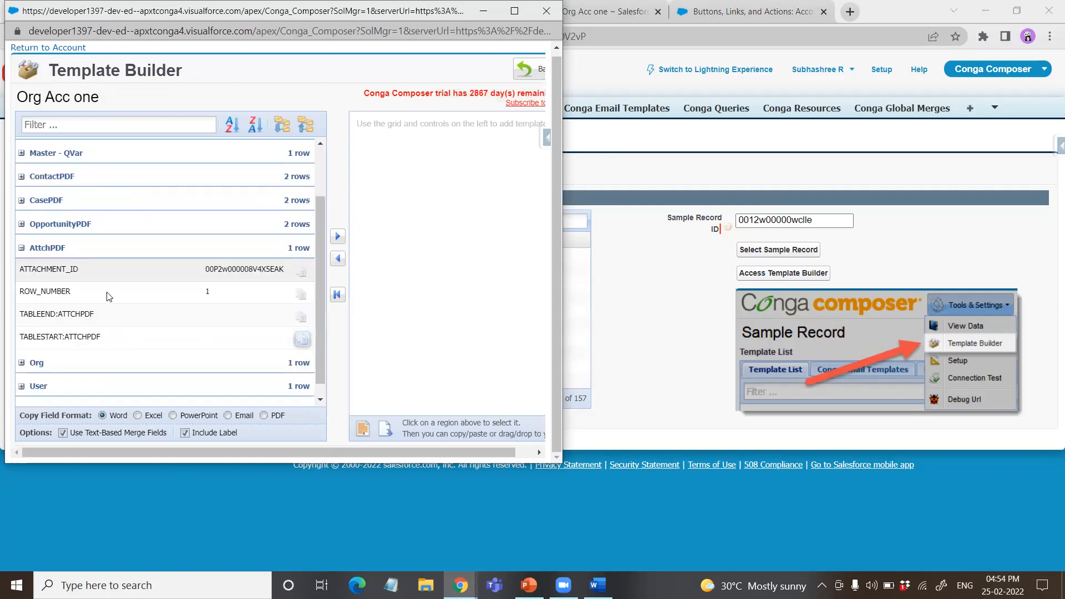
pyautogui.click(337, 237)
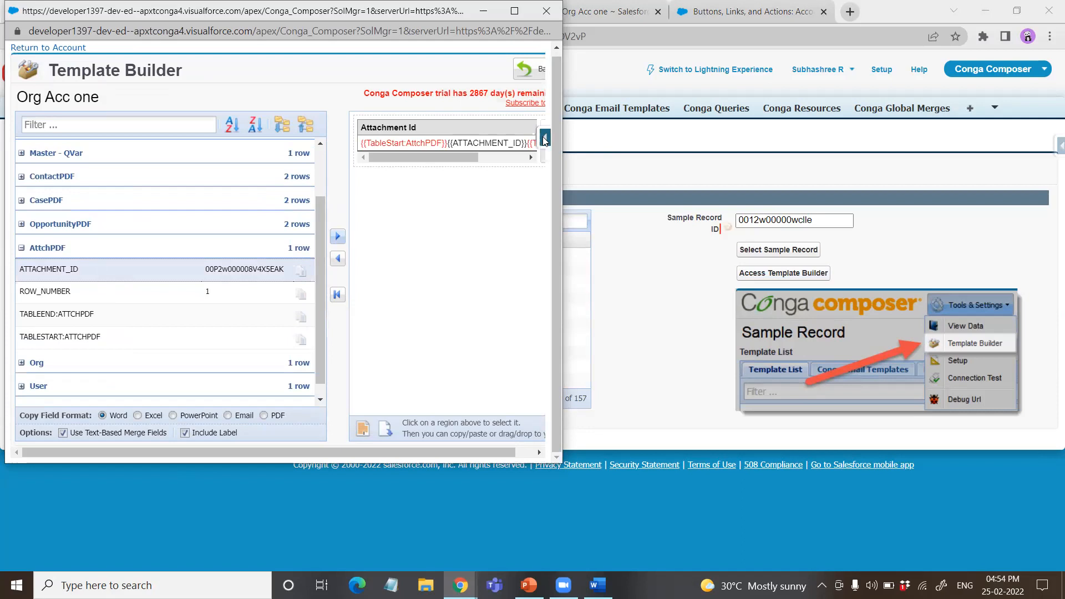
pyautogui.click(830, 207)
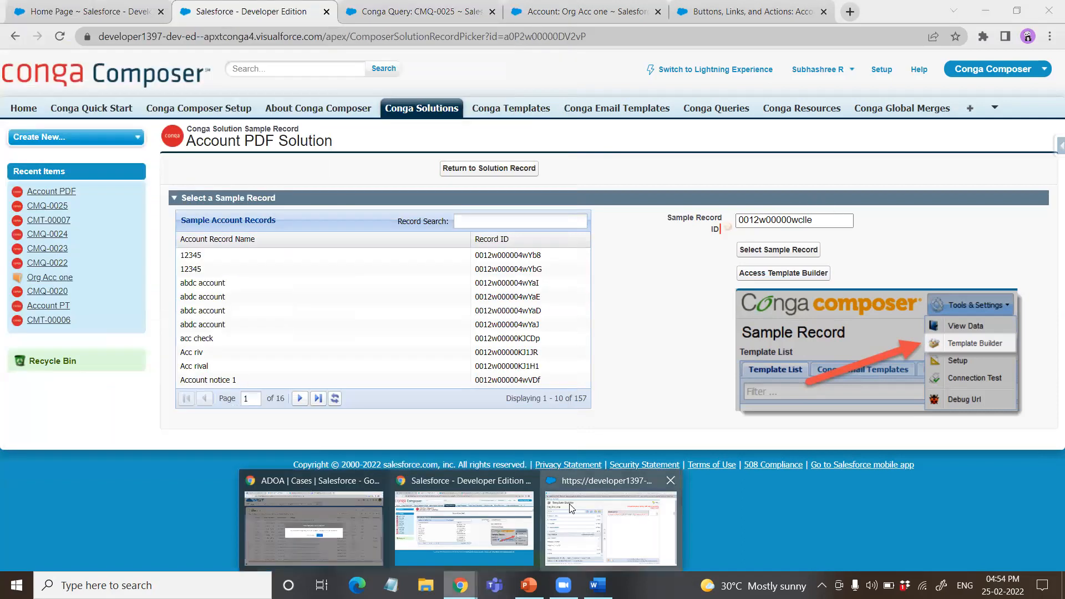
pyautogui.click(571, 508)
pyautogui.moveTo(647, 148); pyautogui.dragTo(397, 149)
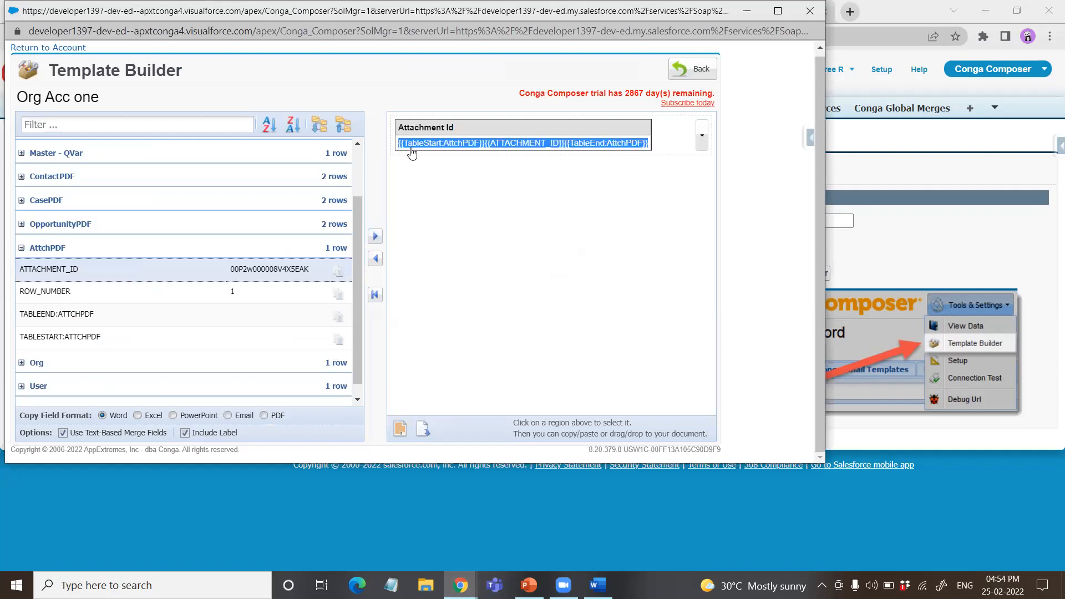
pyautogui.rightClick(414, 149)
pyautogui.click(423, 162)
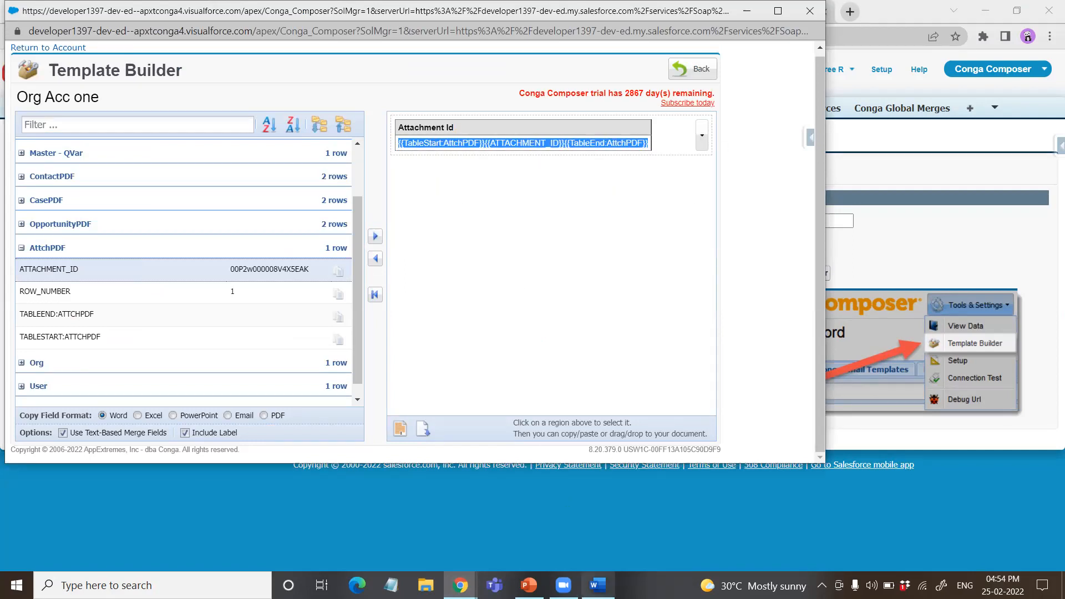
# Step: Switch to the Word template and add a bold 14 pt heading "Attachment:" below the Opportunity table, followed by a new line
pyautogui.click(598, 586)
pyautogui.scroll(-4, 375, 367)
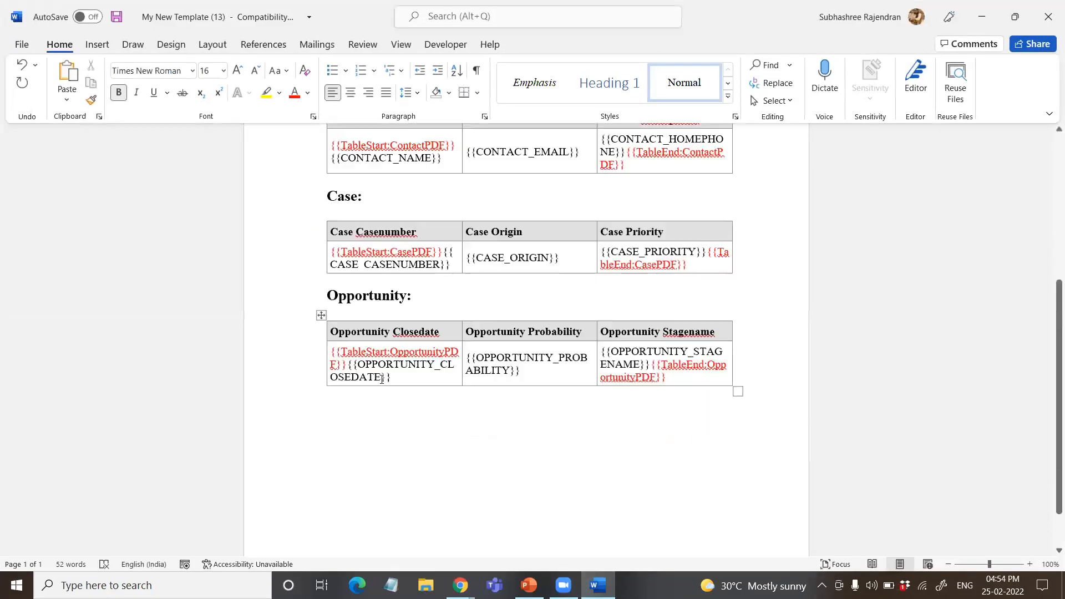
pyautogui.click(376, 368)
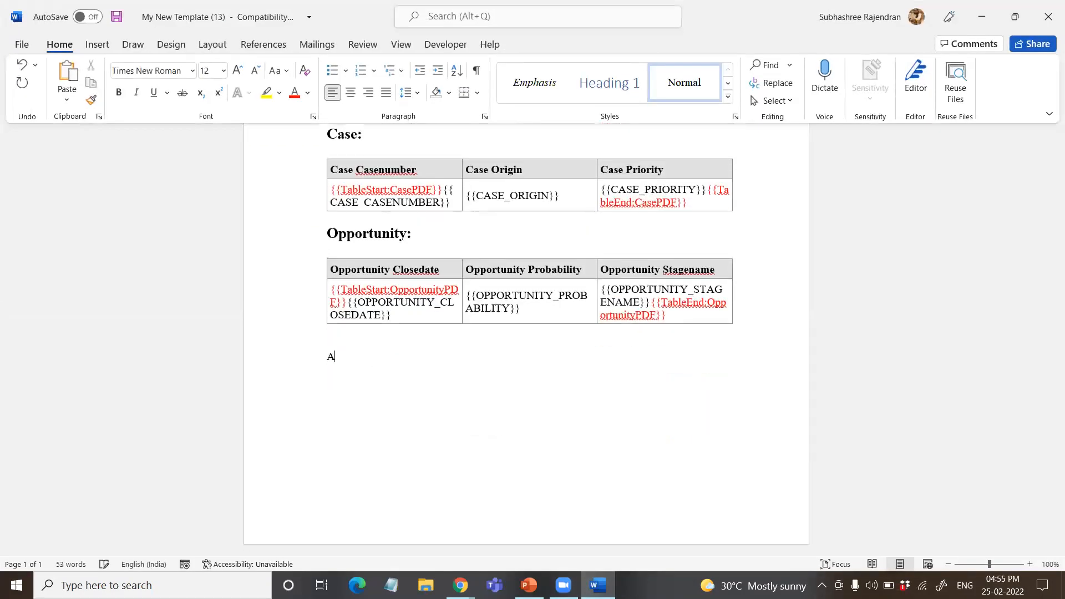
pyautogui.write('Attachment:')
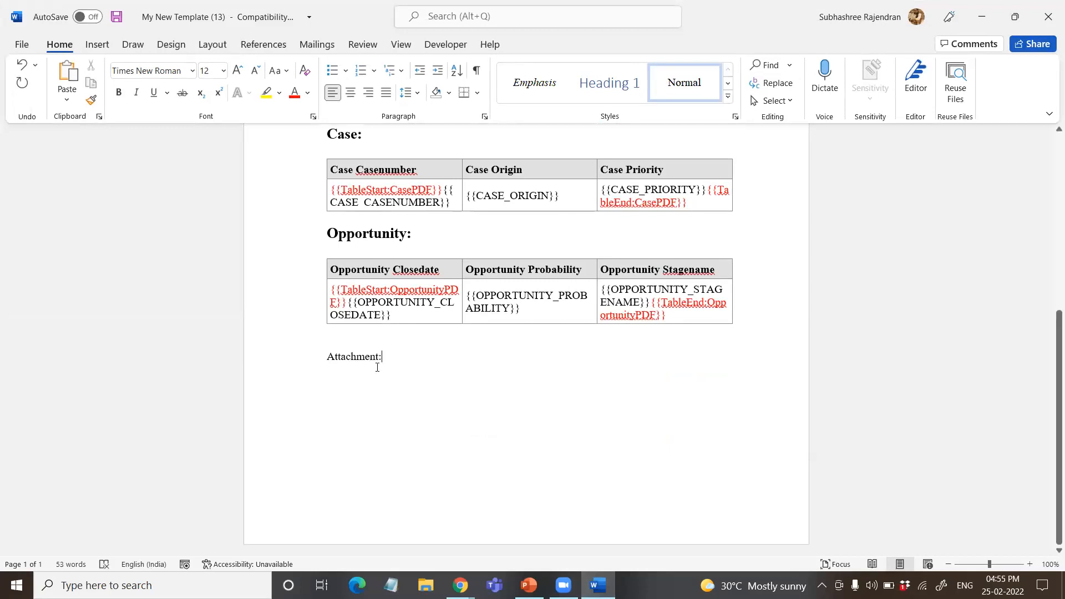
pyautogui.tripleClick(377, 359)
pyautogui.hotkey('ctrl', 'b')
pyautogui.click(444, 318)
pyautogui.click(452, 379)
pyautogui.press('Return')
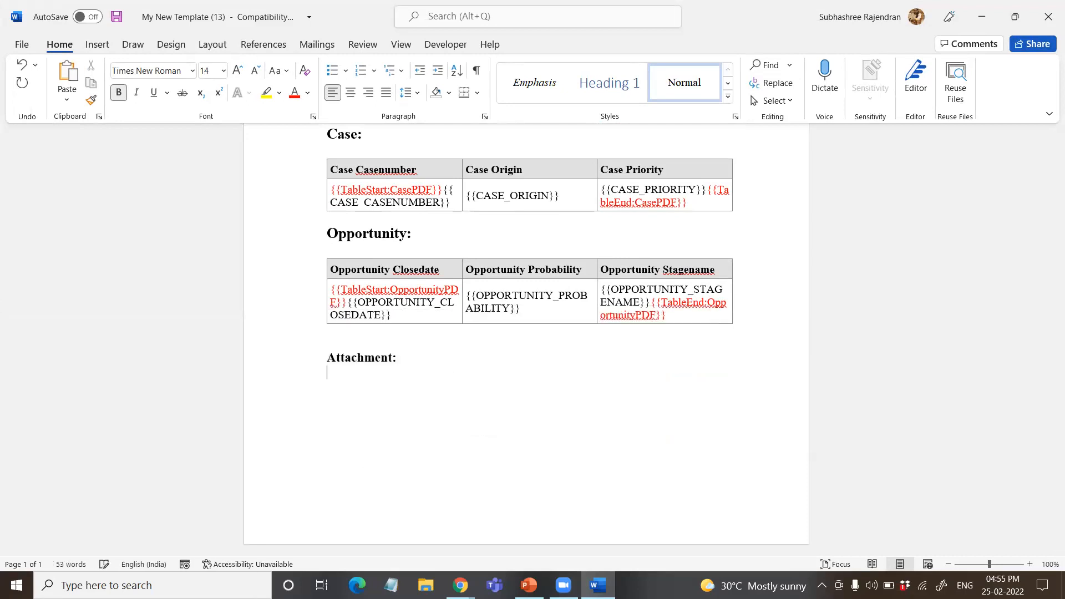
# Step: Paste the AttchPDF merge text under the Attachment heading and split its start tag, field and end tag onto lines separated by blank lines
pyautogui.hotkey('ctrl', 'v')
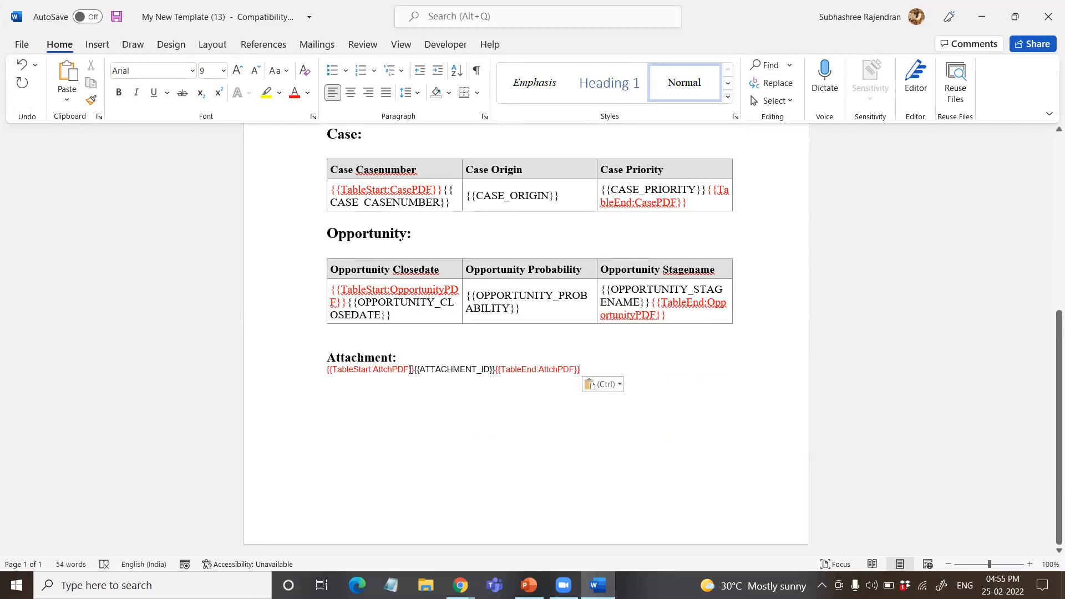
pyautogui.press('Return')
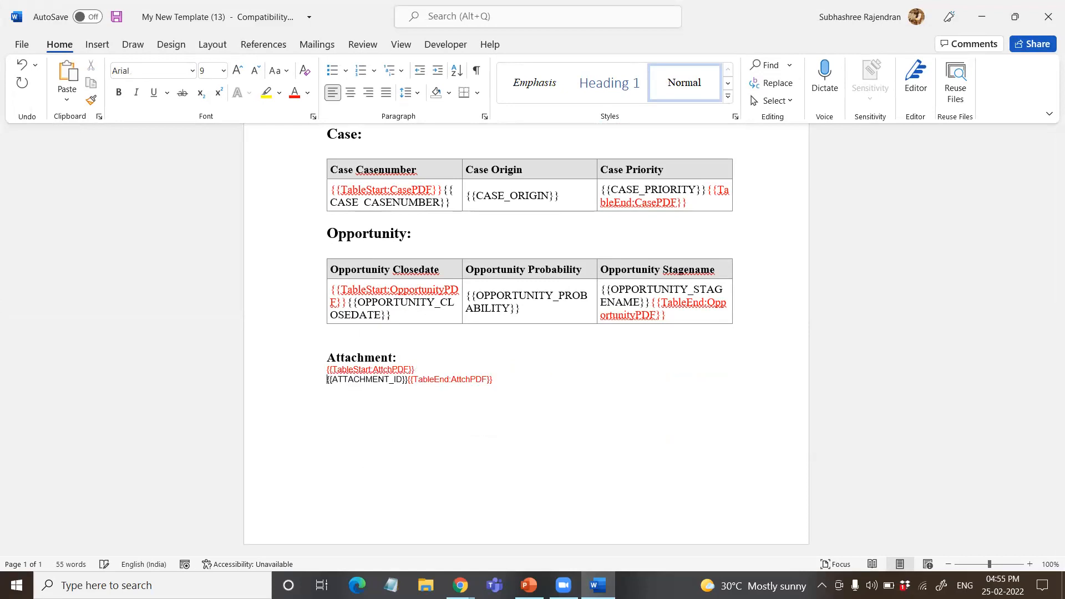
pyautogui.press('Return')
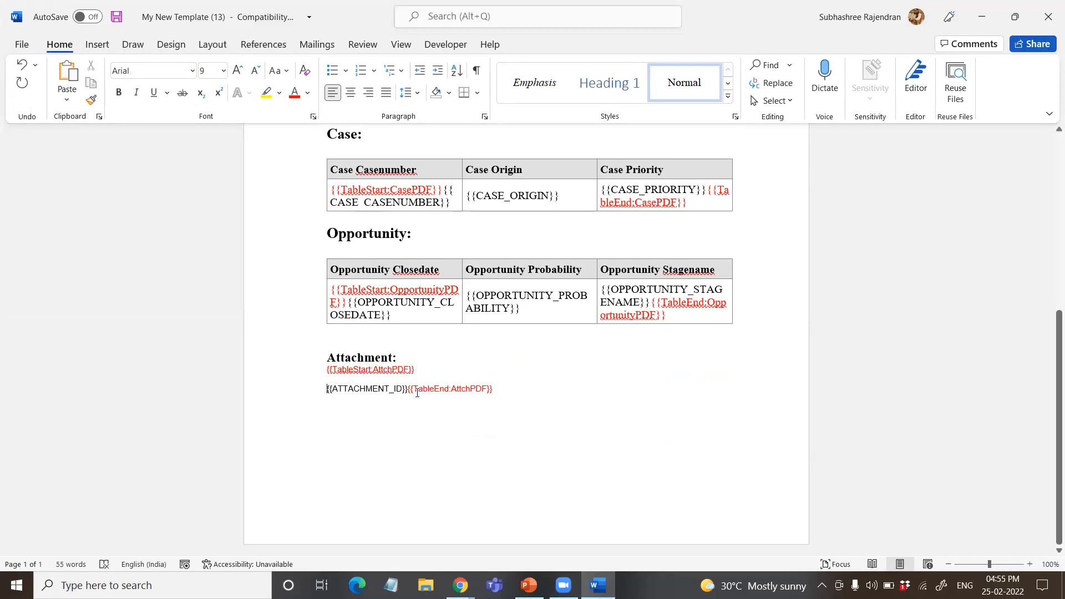
pyautogui.click(412, 393)
pyautogui.press('Return')
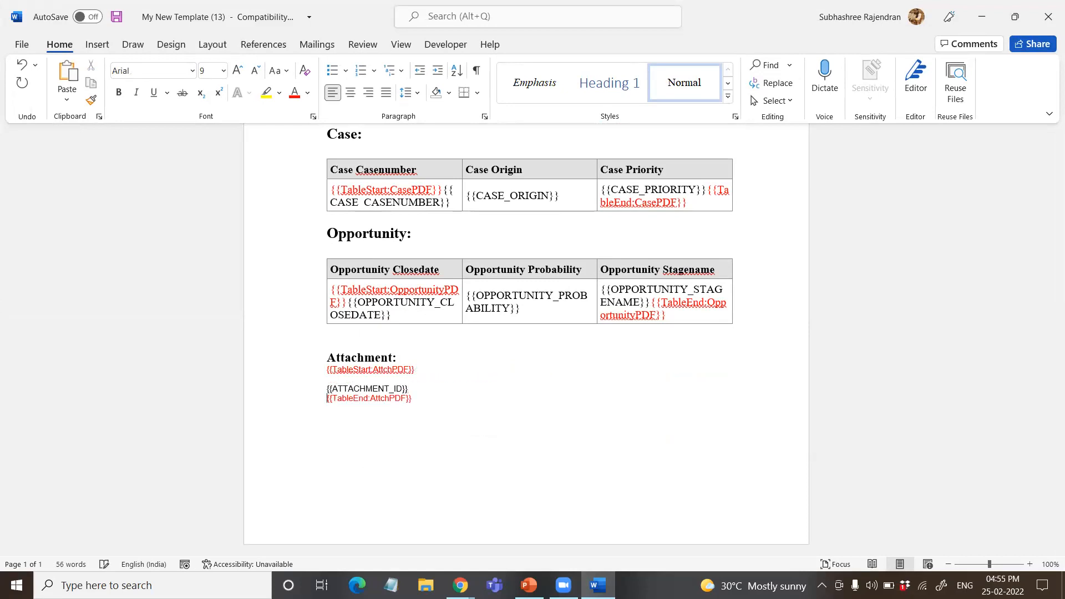
pyautogui.press('Return')
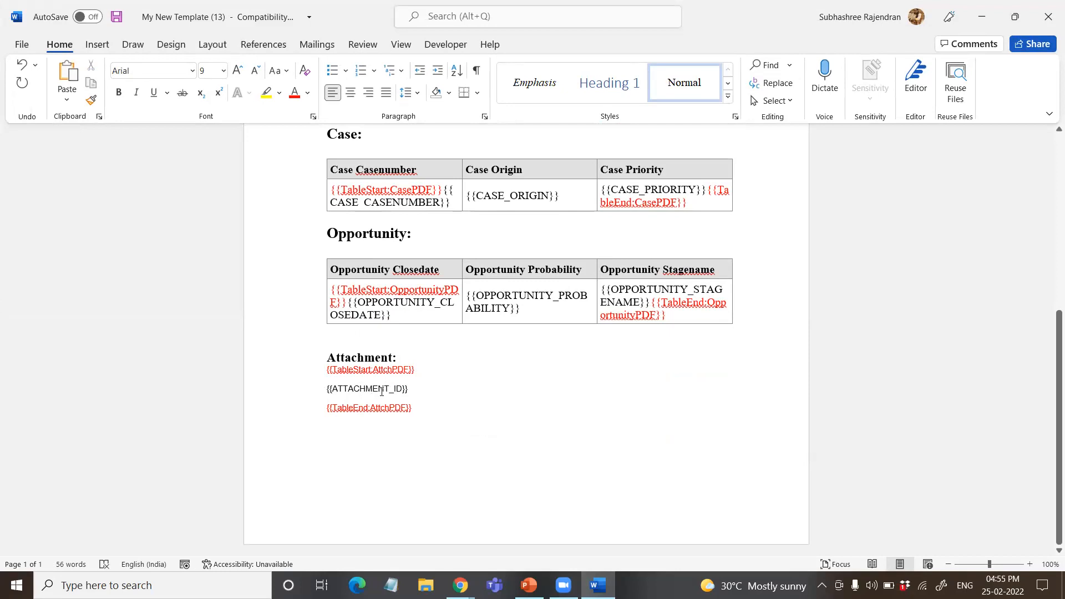
# Step: Prefix the attachment merge field as {{IMAGE:ATTACHMENT_ID}}, add a blank line below the Attachment heading and save the template document
pyautogui.click(335, 388)
pyautogui.write('IMAGE')
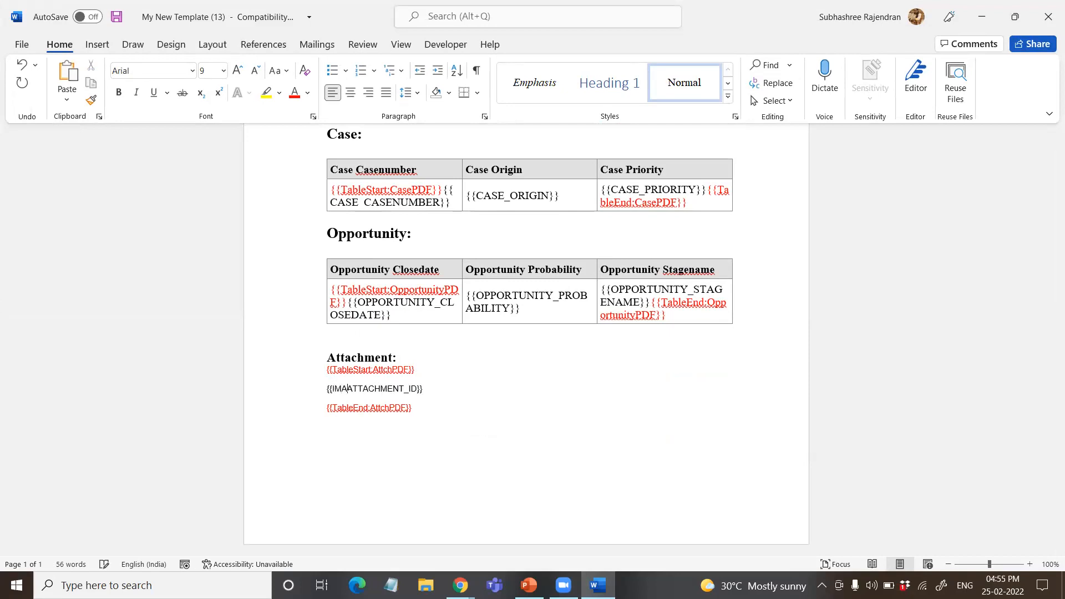
pyautogui.write(':')
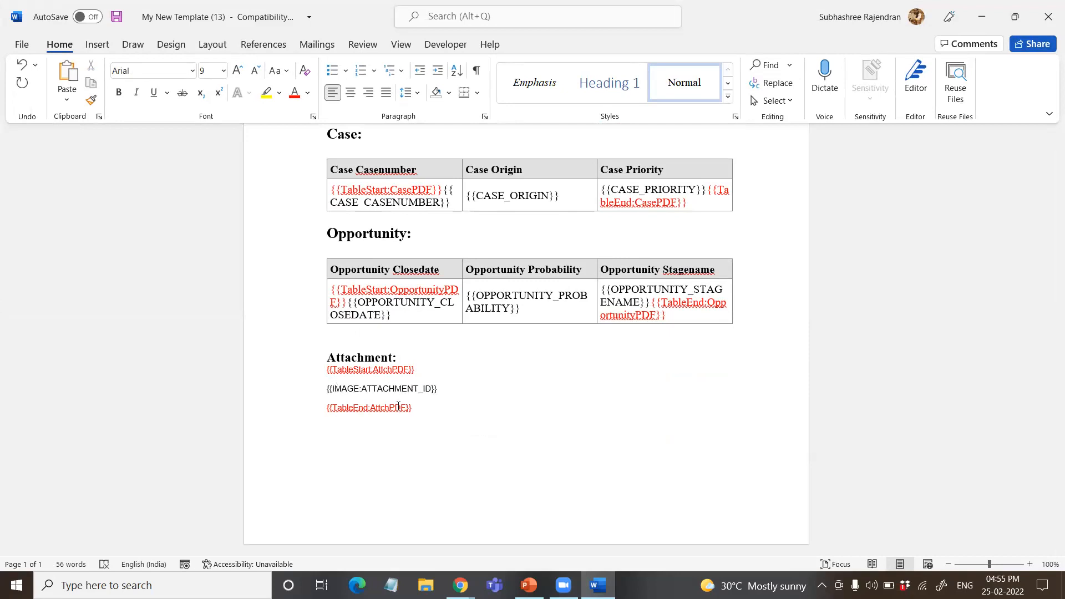
pyautogui.click(421, 358)
pyautogui.press('Return')
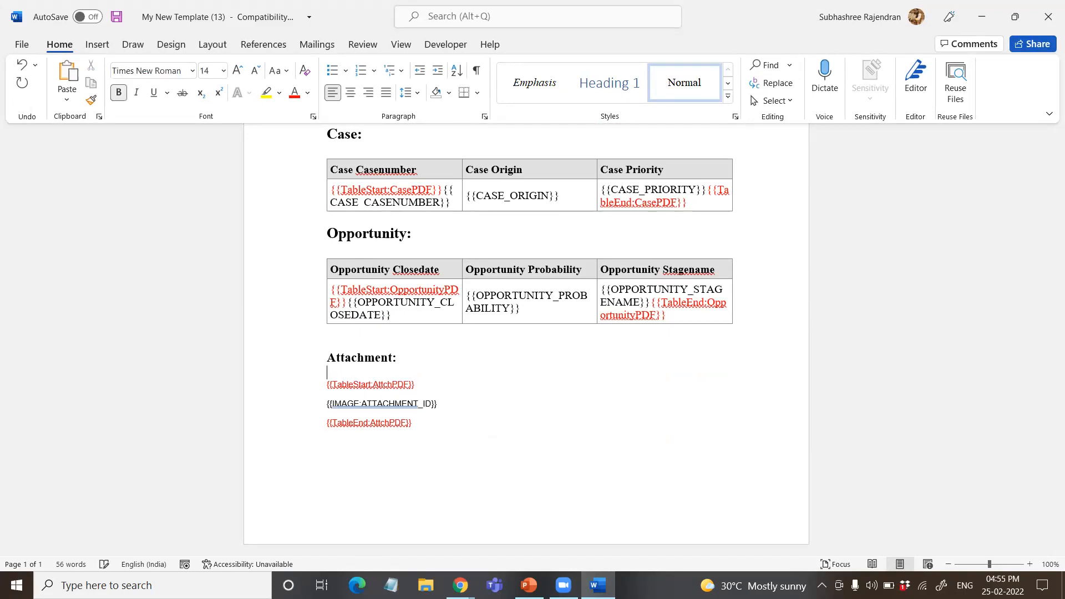
pyautogui.hotkey('ctrl', 's')
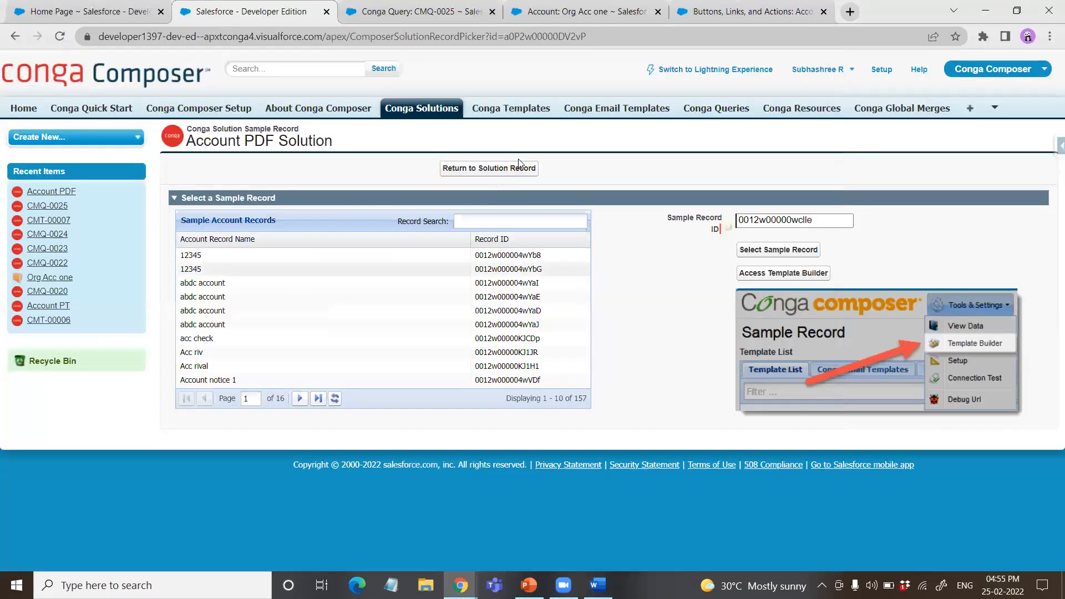
# Step: Return from the sample record page to the solution record and open template CMT-00007 from Conga Templates in a new browser tab
pyautogui.click(519, 172)
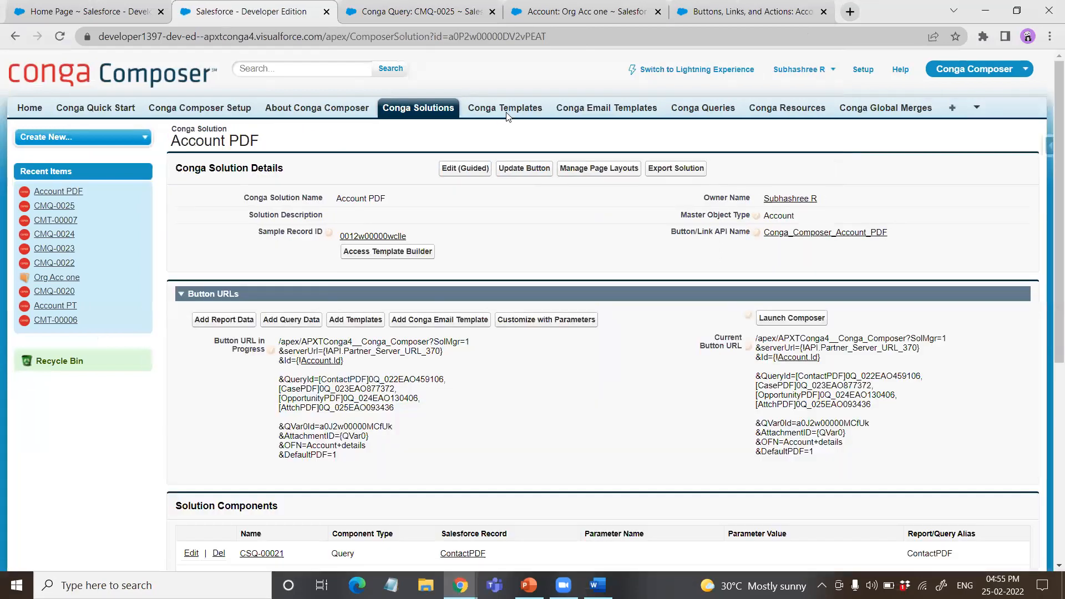
pyautogui.rightClick(506, 114)
pyautogui.rightClick(474, 105)
pyautogui.click(533, 111)
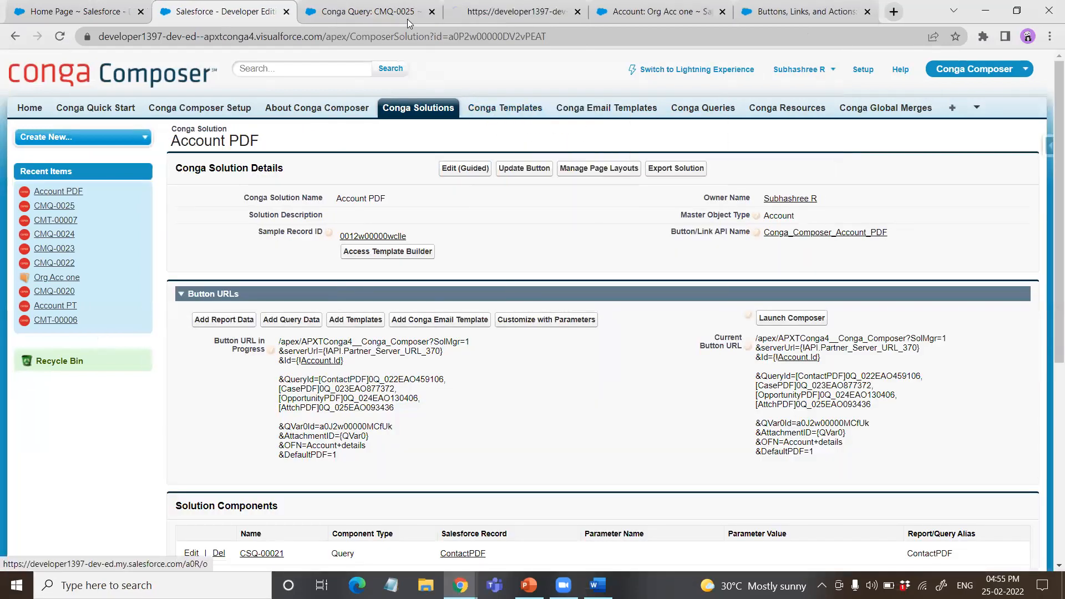
pyautogui.click(460, 12)
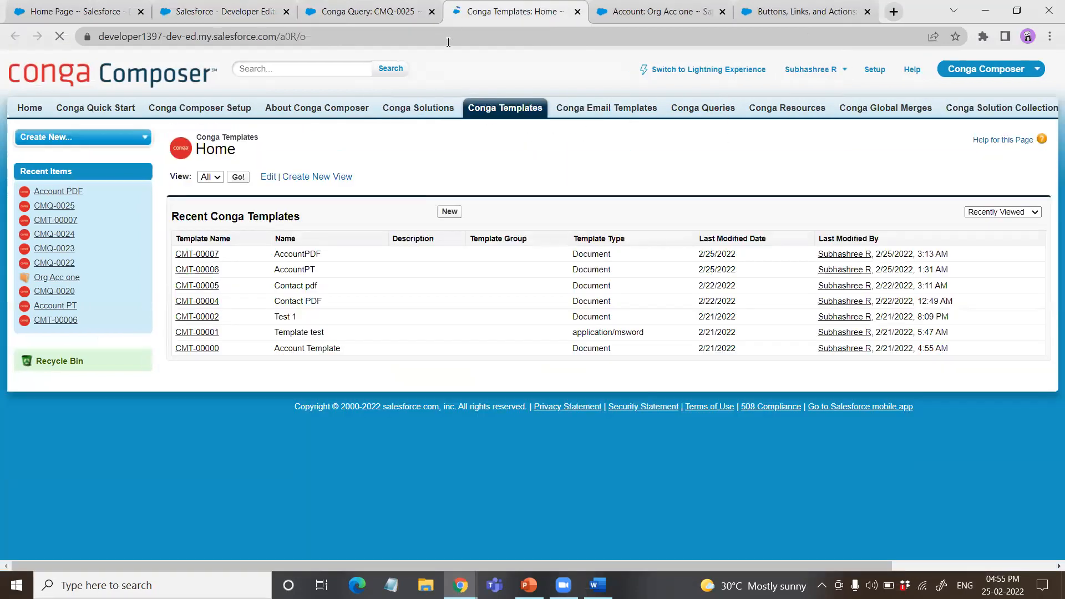
pyautogui.click(193, 254)
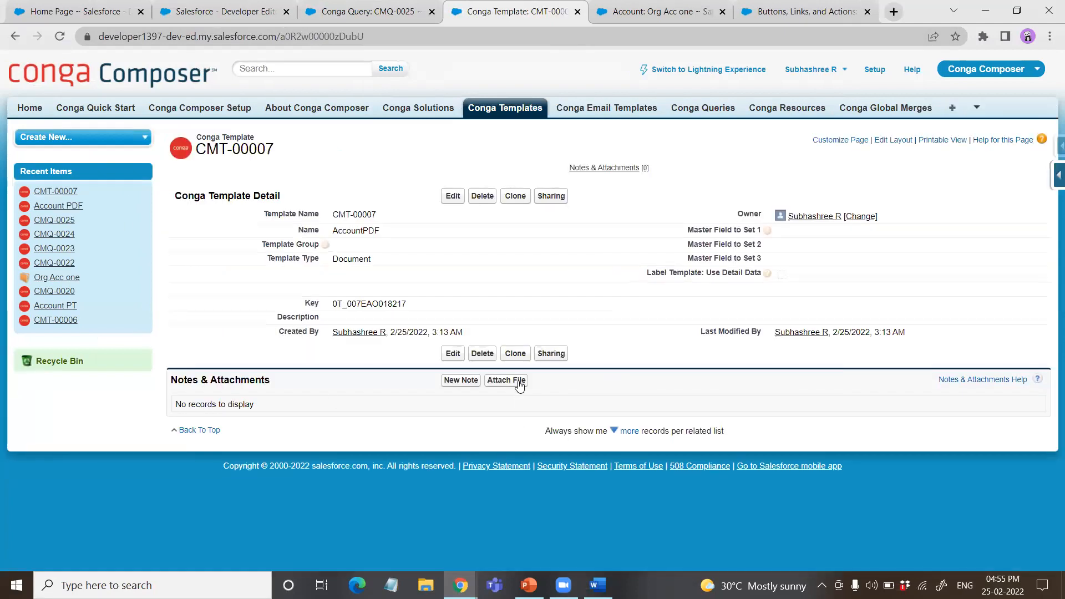
# Step: Attach the file My New Template (13) from Downloads to Conga Template CMT-00007 and finish the upload
pyautogui.click(497, 382)
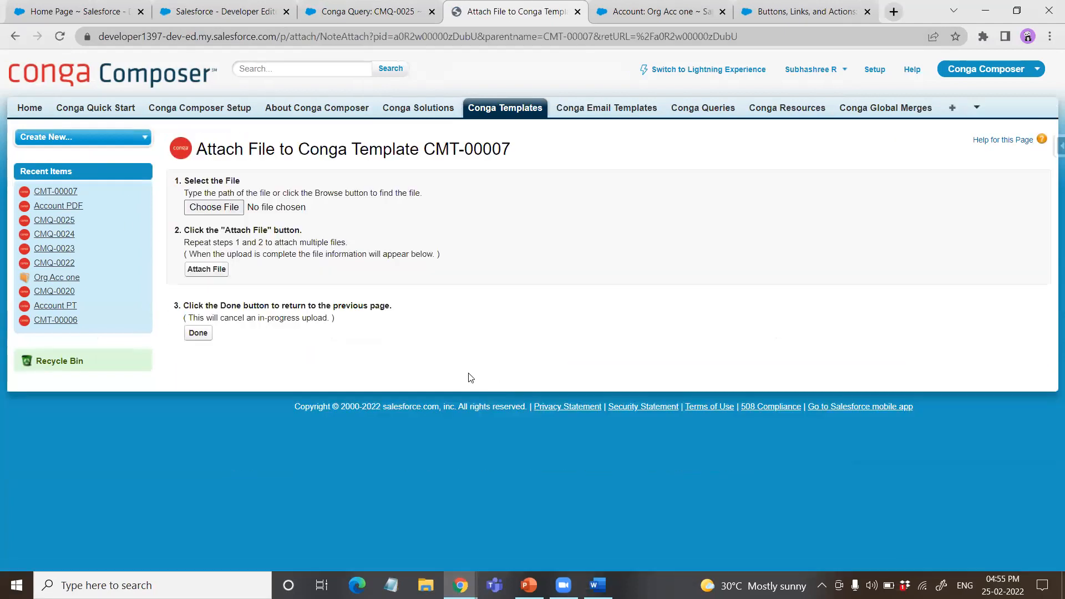
pyautogui.click(238, 208)
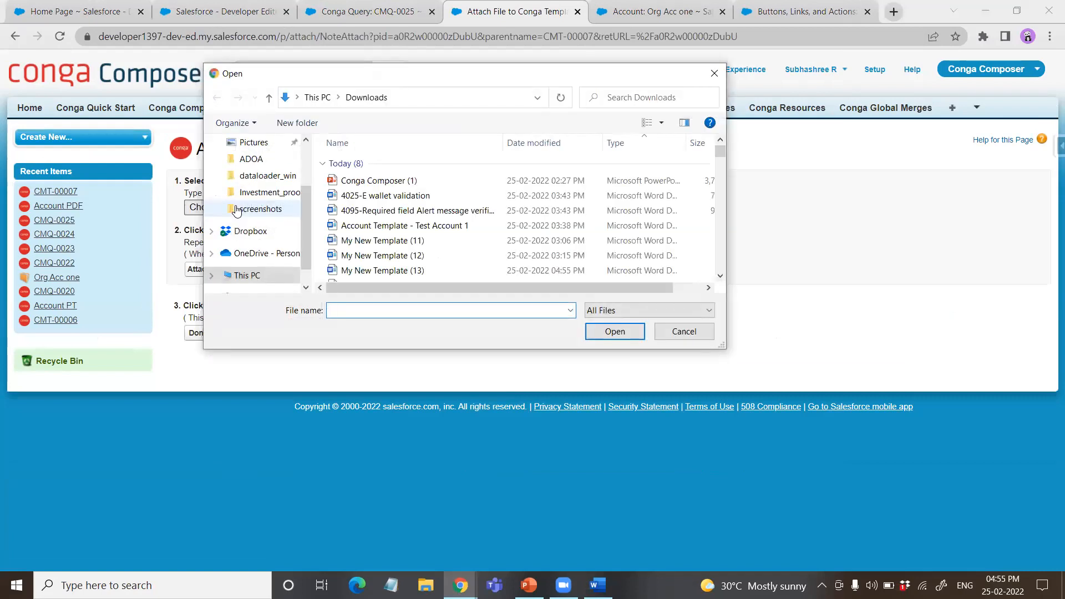
pyautogui.click(441, 242)
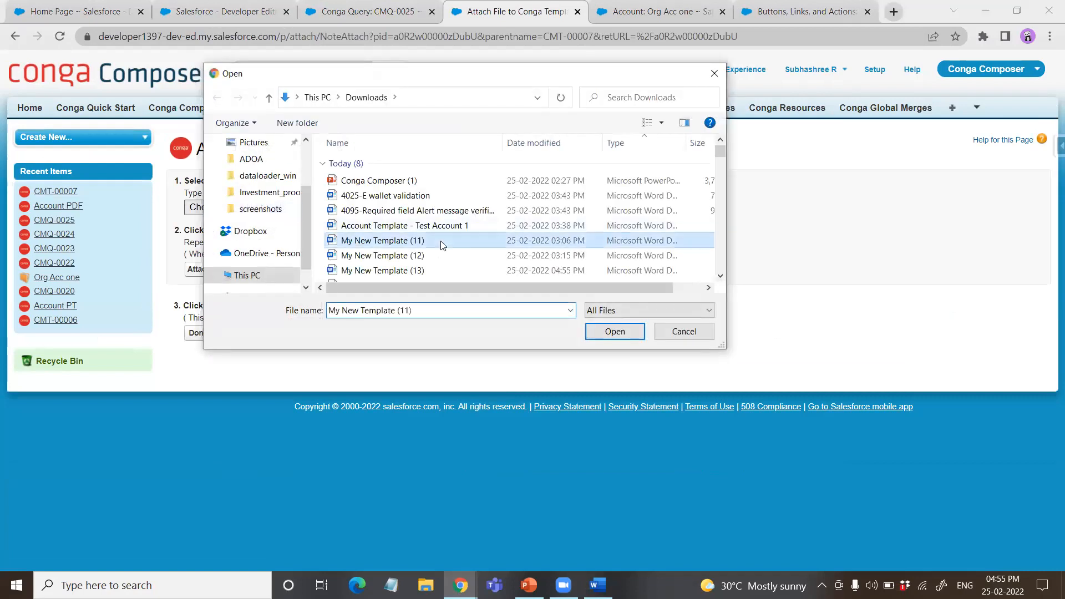
pyautogui.click(460, 272)
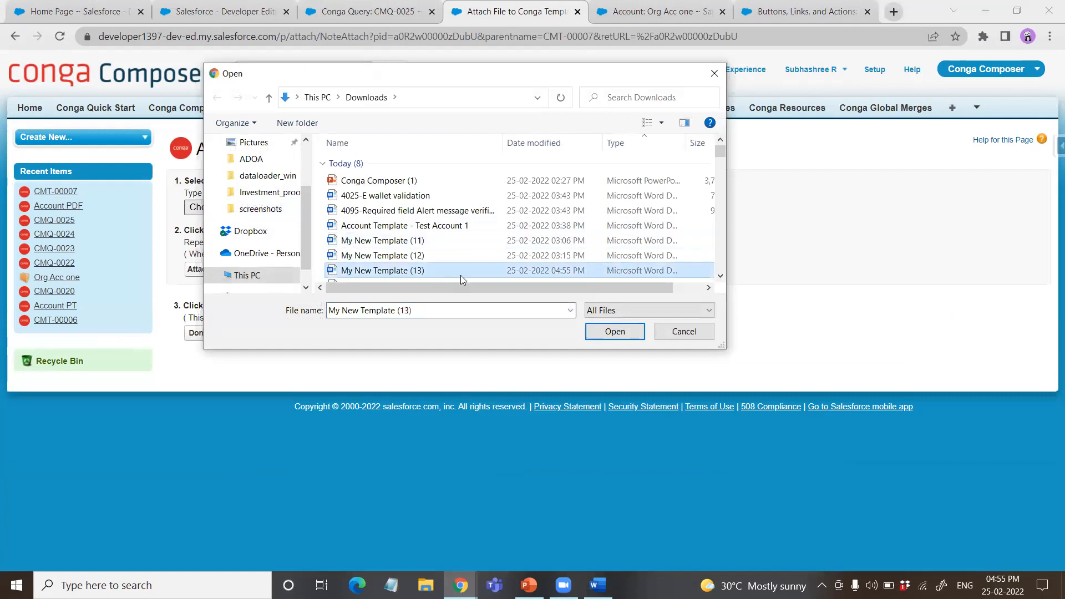
pyautogui.click(614, 331)
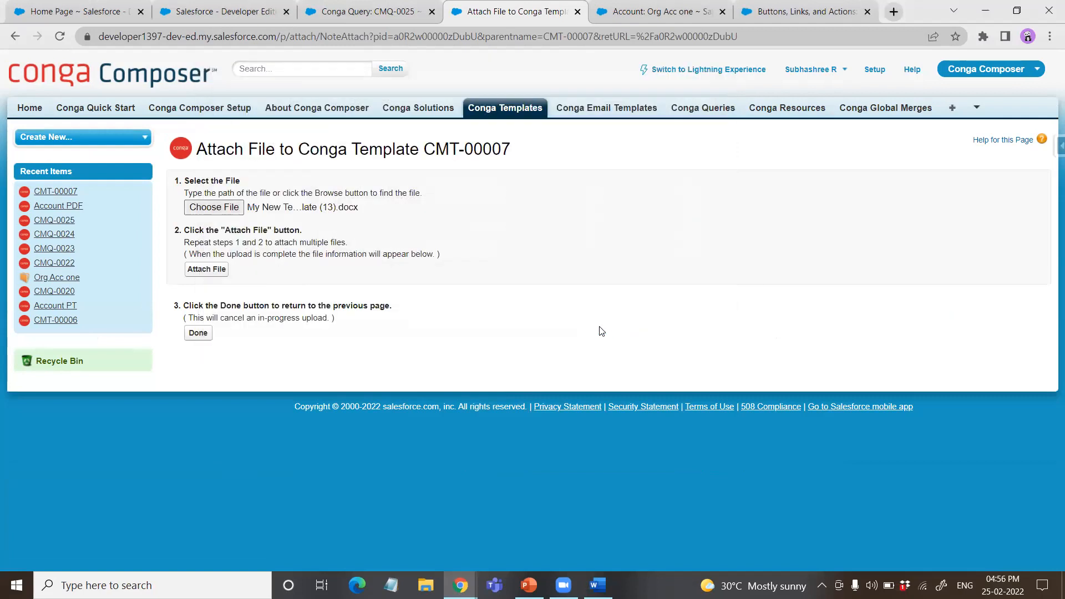
pyautogui.click(215, 273)
pyautogui.click(205, 336)
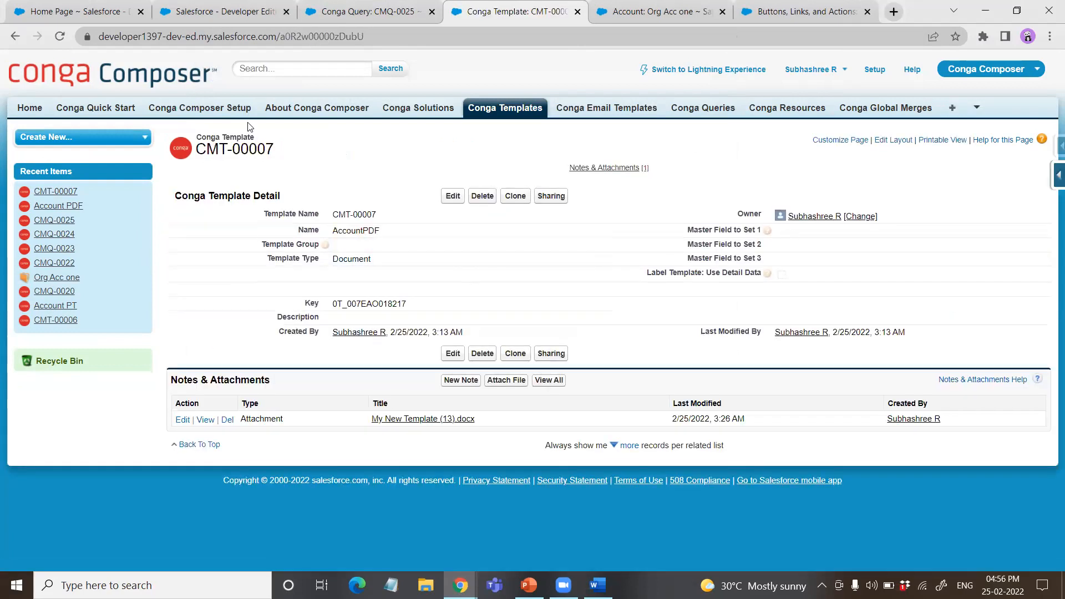
# Step: Review the Account PDF solution record from Conga Solutions and switch to the Org Acc one account record
pyautogui.click(396, 109)
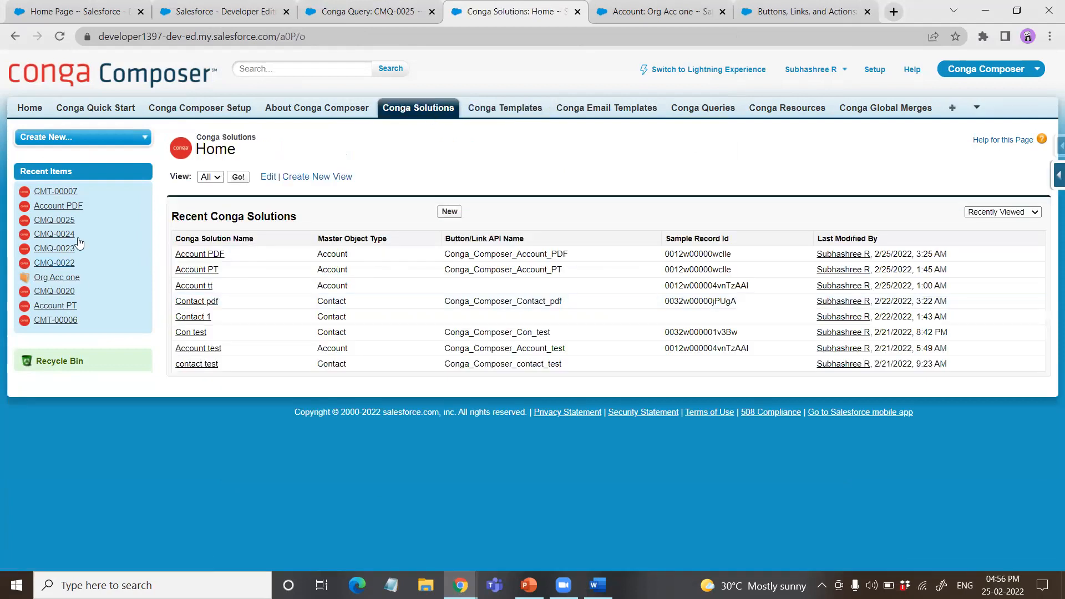
pyautogui.click(209, 253)
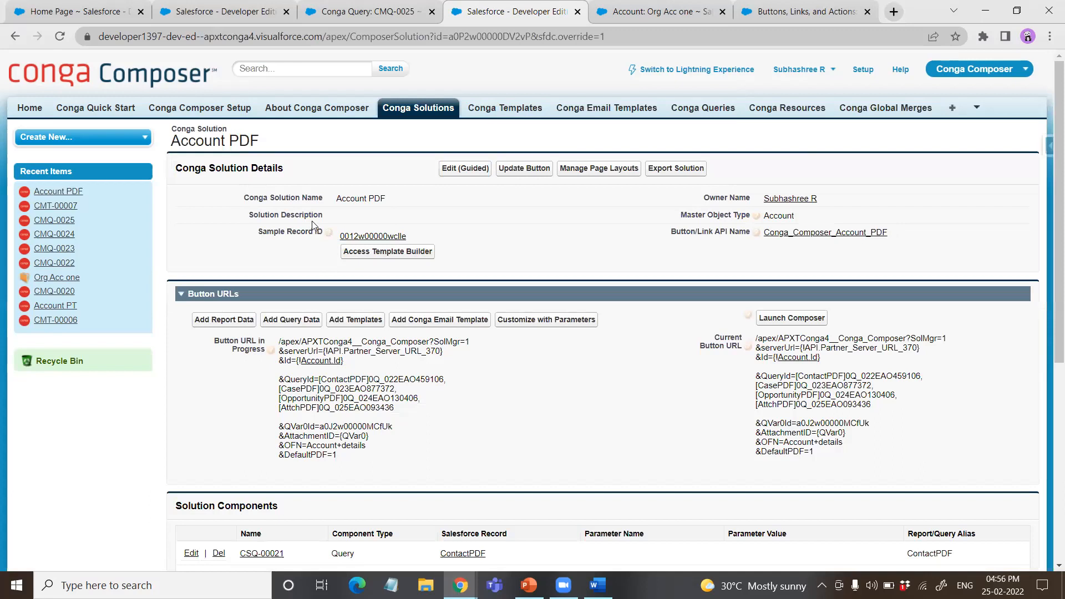
pyautogui.click(599, 10)
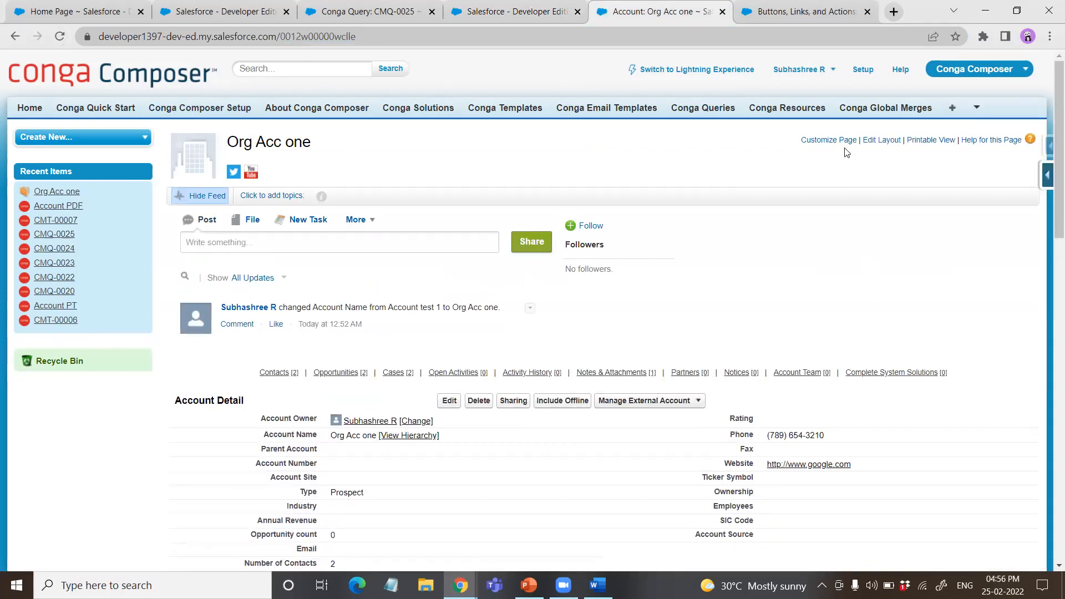
# Step: Edit the account's page layout and add the Account PDF button to the Custom Buttons area of Account Detail
pyautogui.click(875, 143)
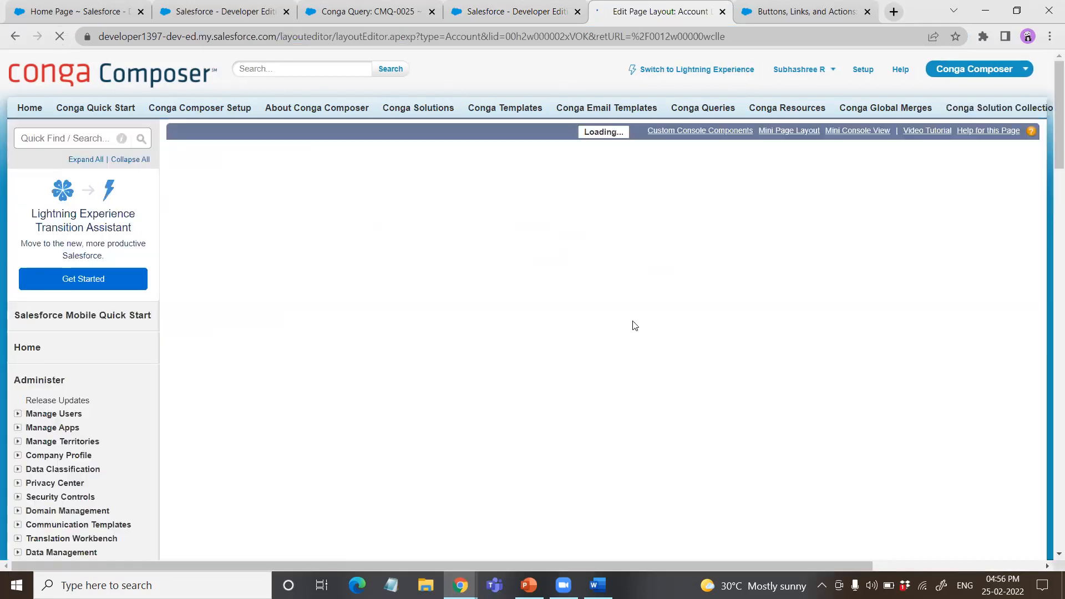
pyautogui.scroll(-1, 417, 341)
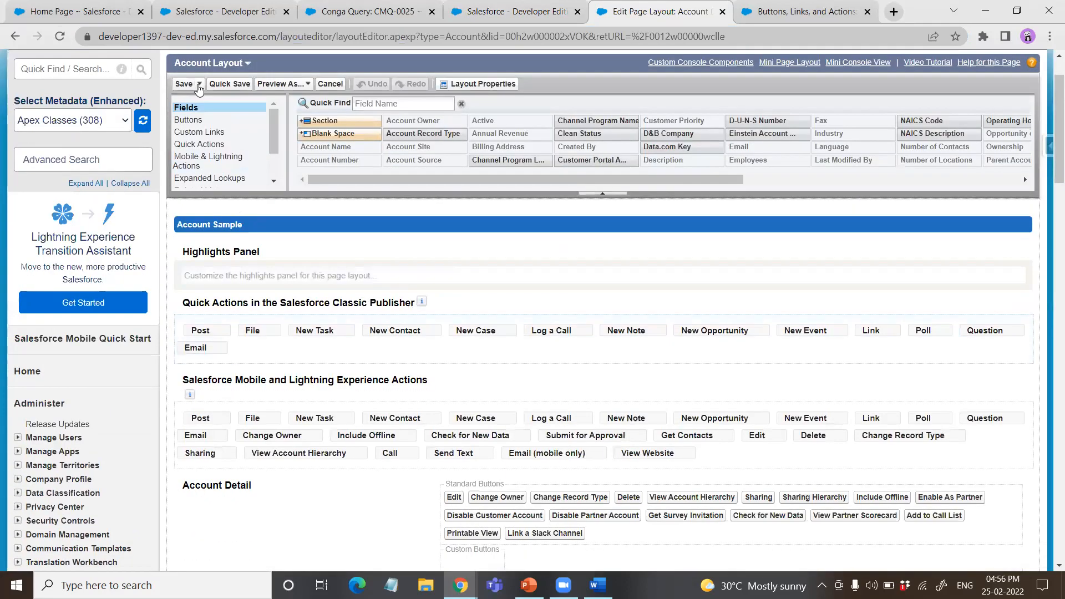
pyautogui.click(198, 119)
pyautogui.scroll(-1, 521, 348)
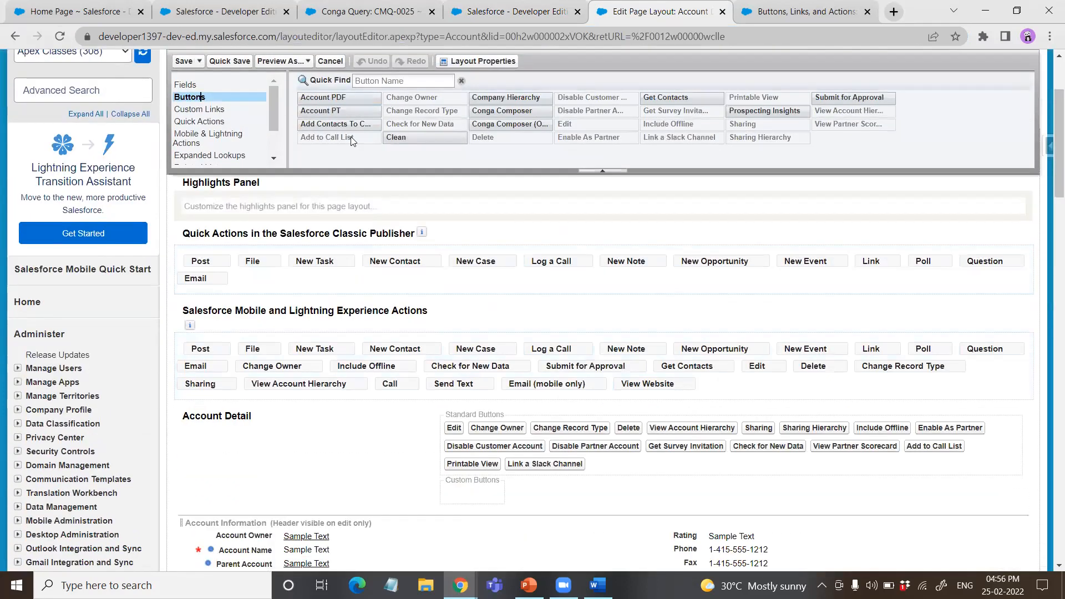
pyautogui.moveTo(332, 97); pyautogui.dragTo(465, 499)
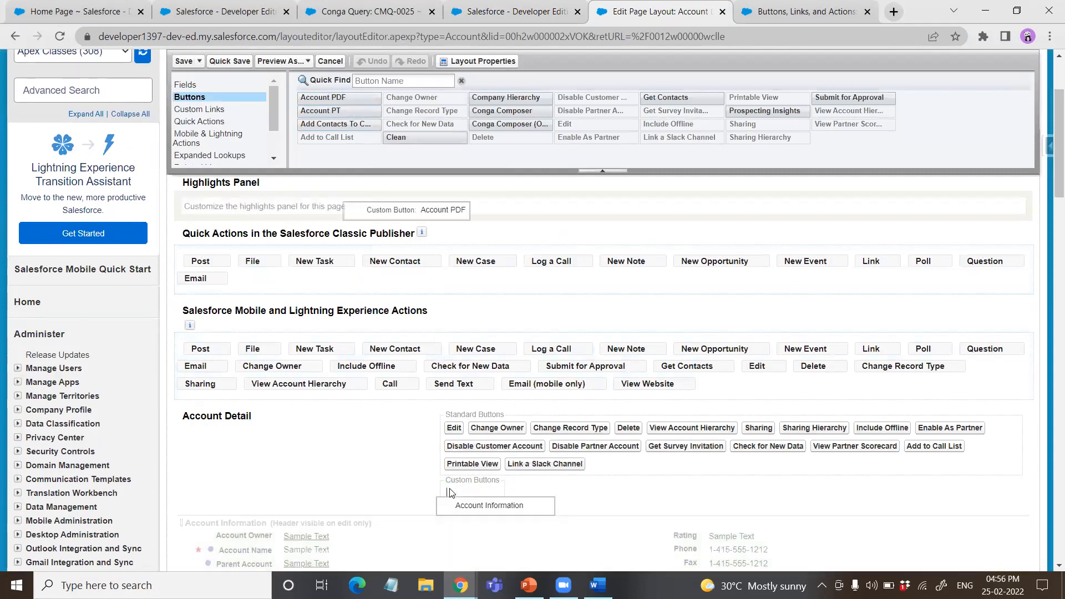
# Step: Place the Account PDF button in the Custom Buttons area of Account Detail and save the page layout
pyautogui.moveTo(351, 97); pyautogui.dragTo(449, 496)
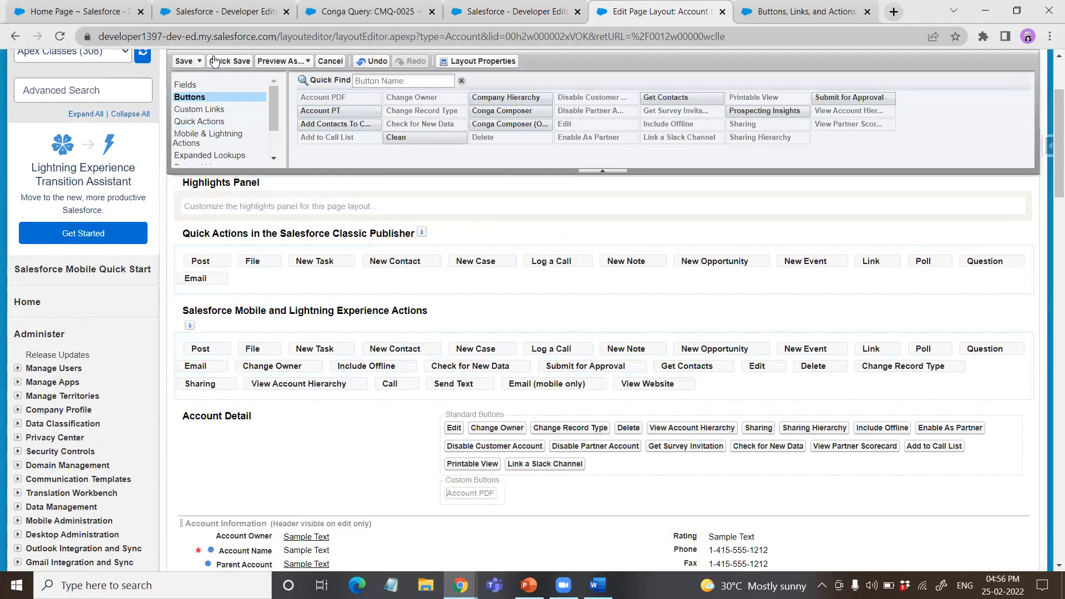
pyautogui.click(184, 61)
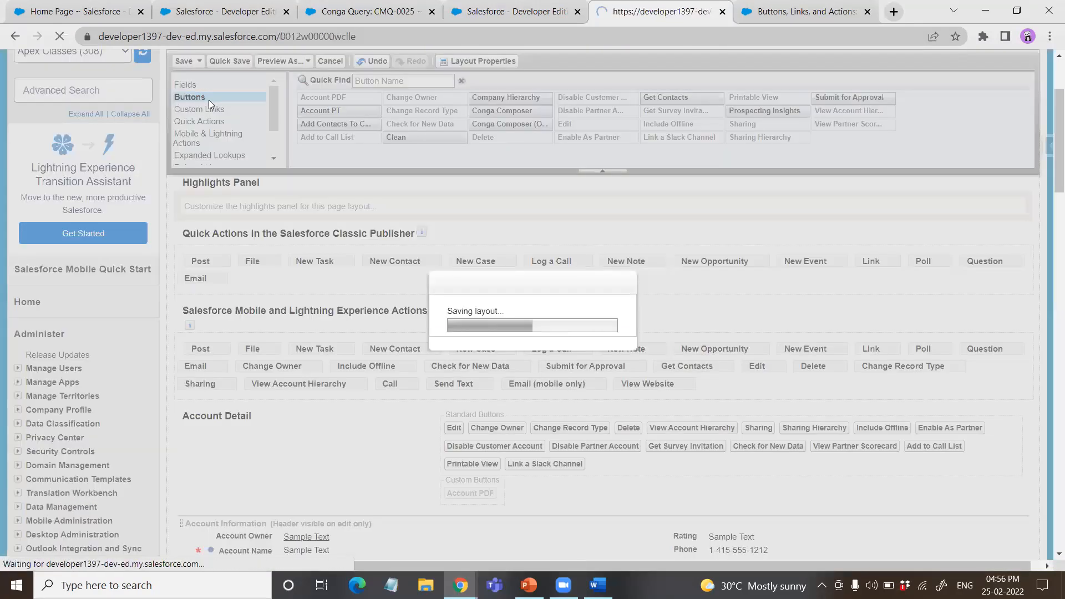
# Step: Launch Account PDF from the Org Acc one record, merge and download the AccountPDF template as a PDF file, and open the downloaded document
pyautogui.scroll(-4, 480, 270)
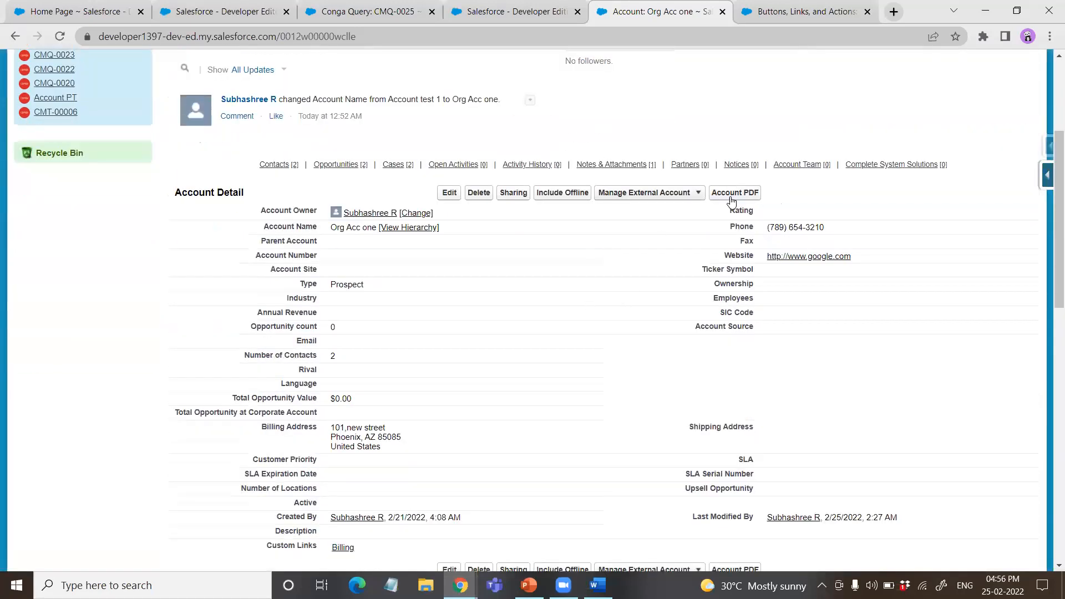
pyautogui.scroll(4, 808, 312)
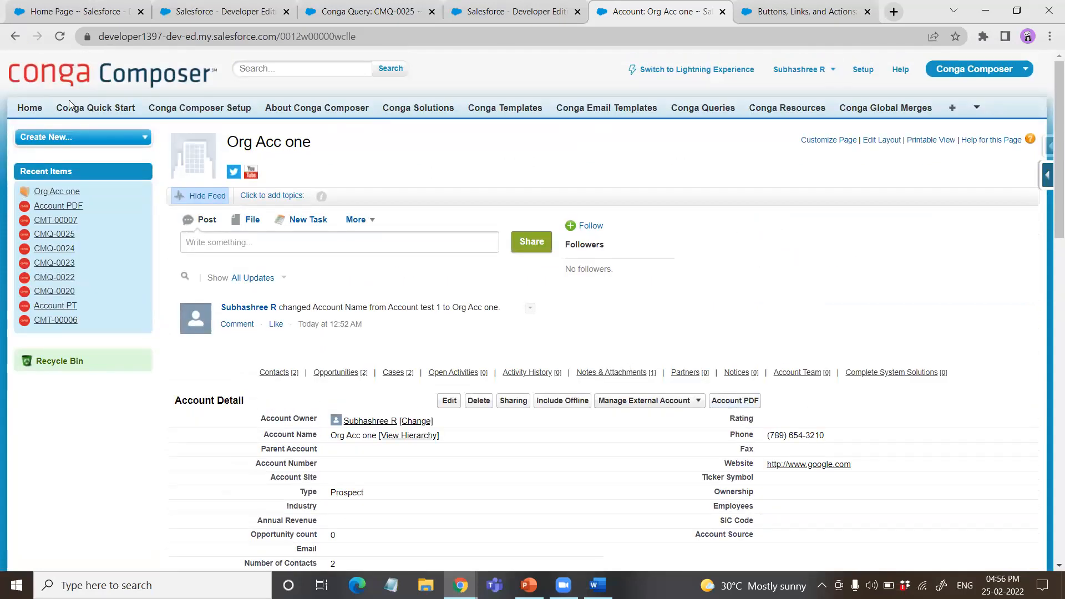
pyautogui.click(723, 402)
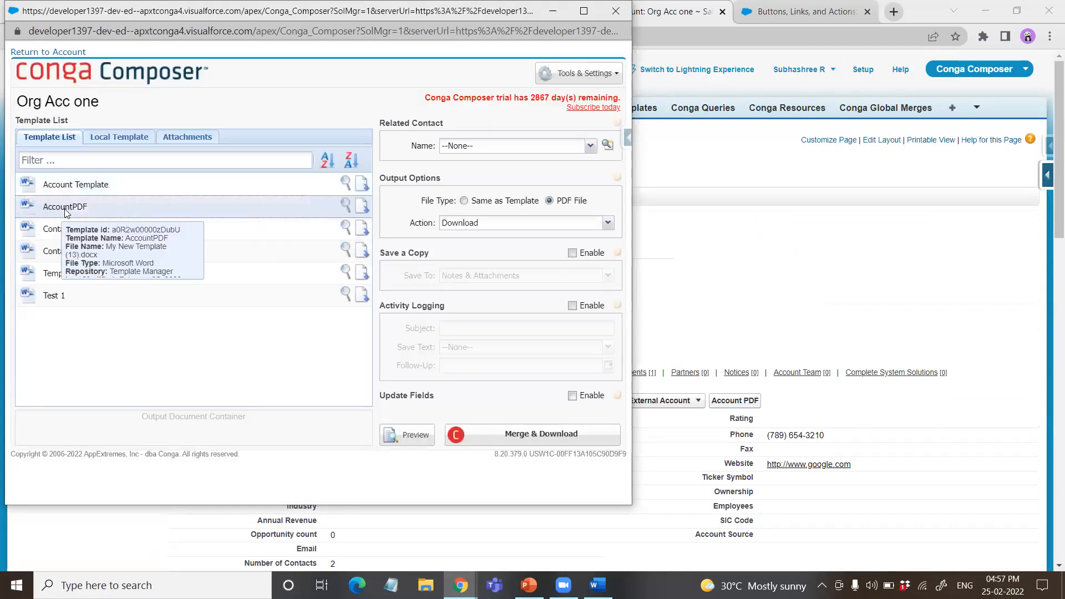
pyautogui.click(545, 433)
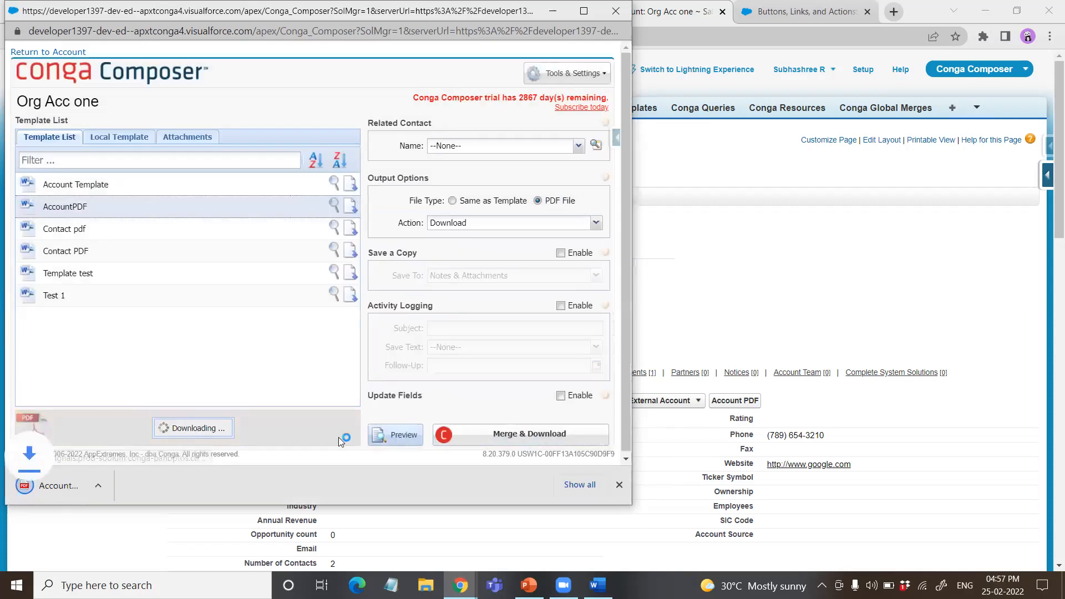
pyautogui.click(63, 478)
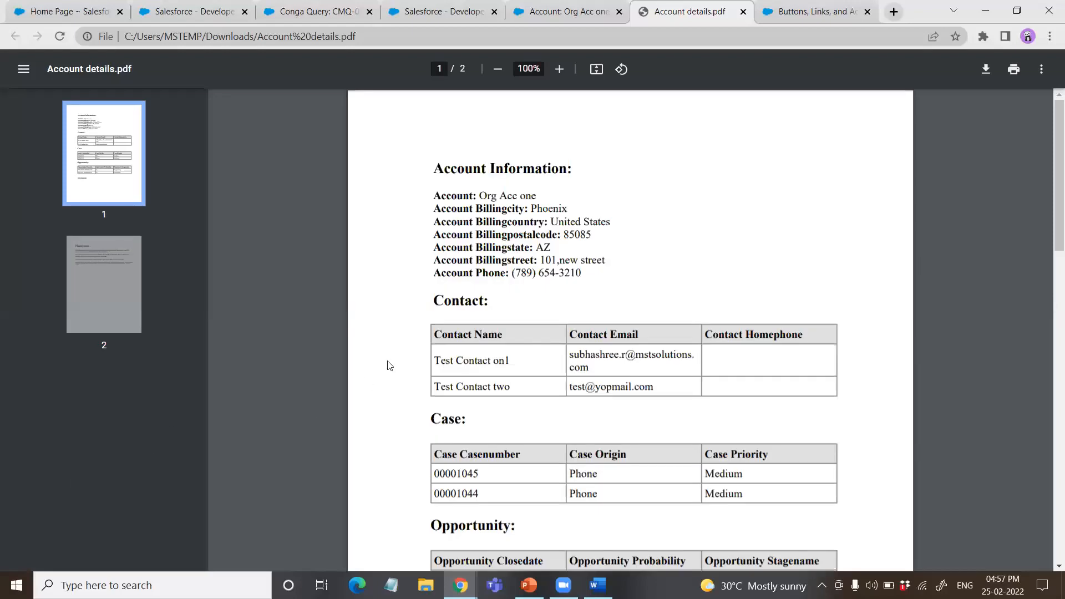
# Step: Examine both pages of Account details.pdf, checking the account information and the Contact, Case, Opportunity and Attachment sections
pyautogui.scroll(-3, 432, 348)
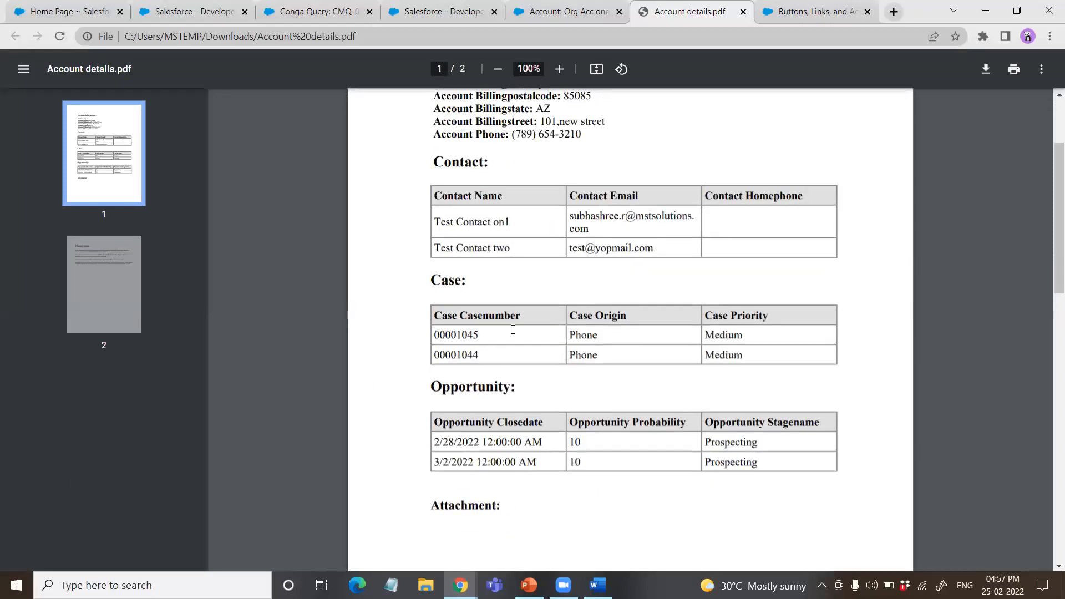
pyautogui.scroll(-4, 513, 330)
pyautogui.scroll(-7, 513, 330)
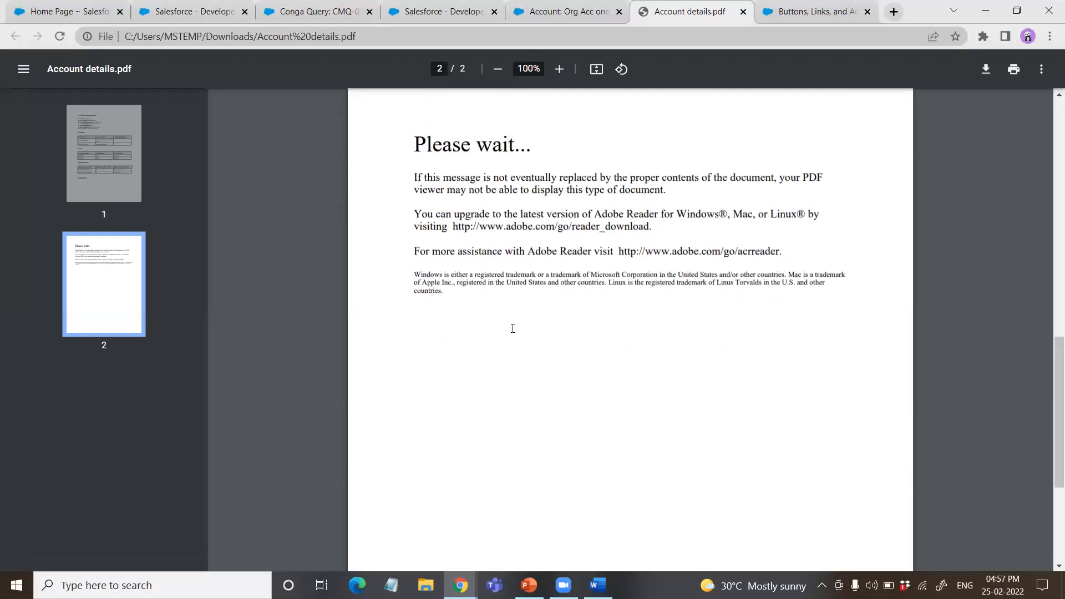
pyautogui.scroll(1, 510, 327)
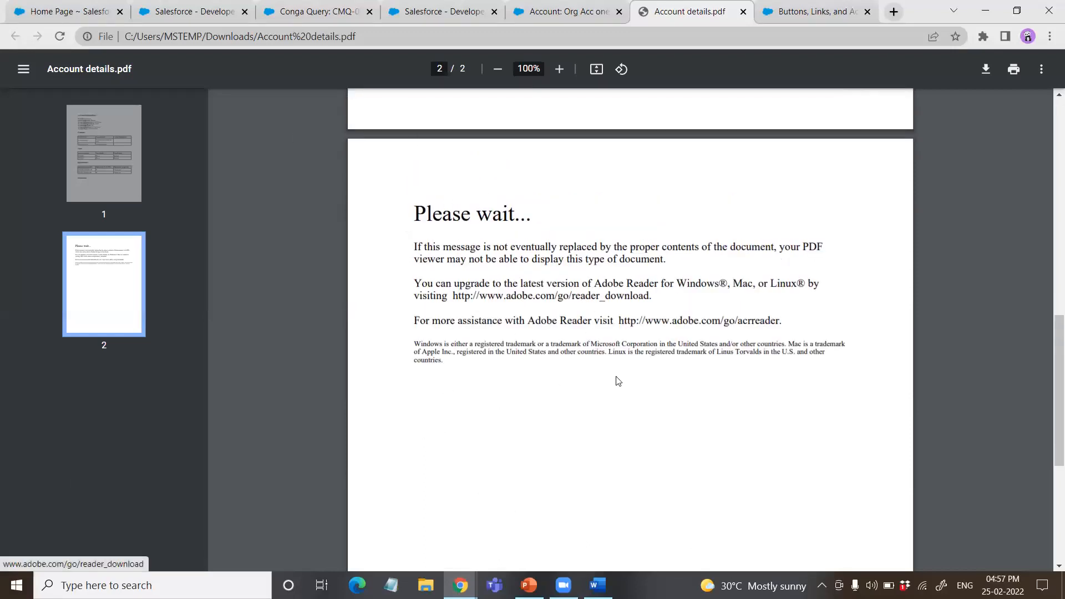
pyautogui.scroll(2, 617, 381)
pyautogui.scroll(10, 617, 382)
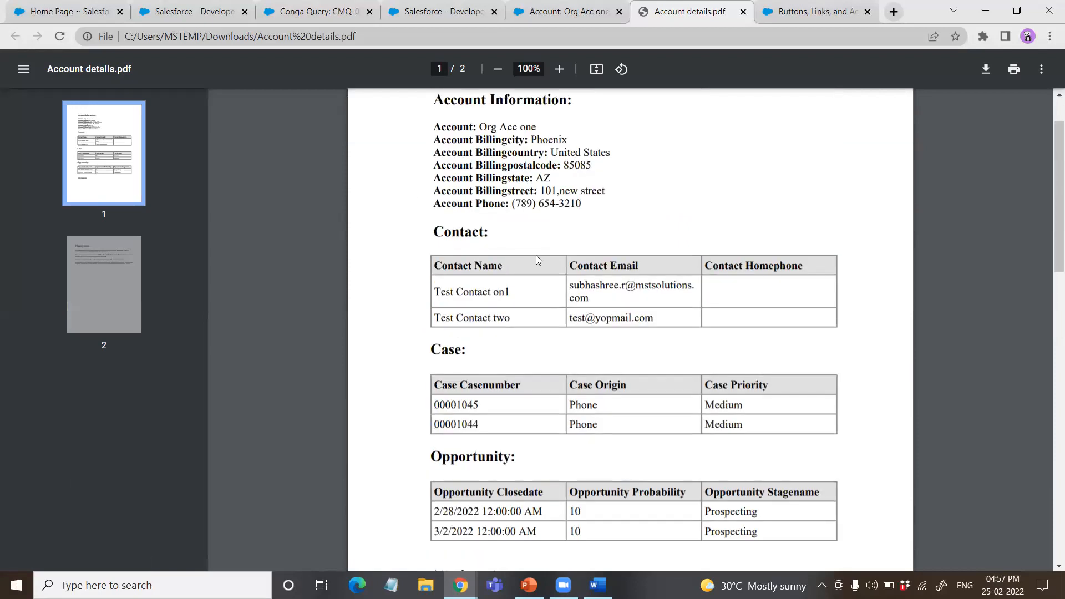
pyautogui.scroll(-1, 714, 273)
pyautogui.scroll(-2, 650, 374)
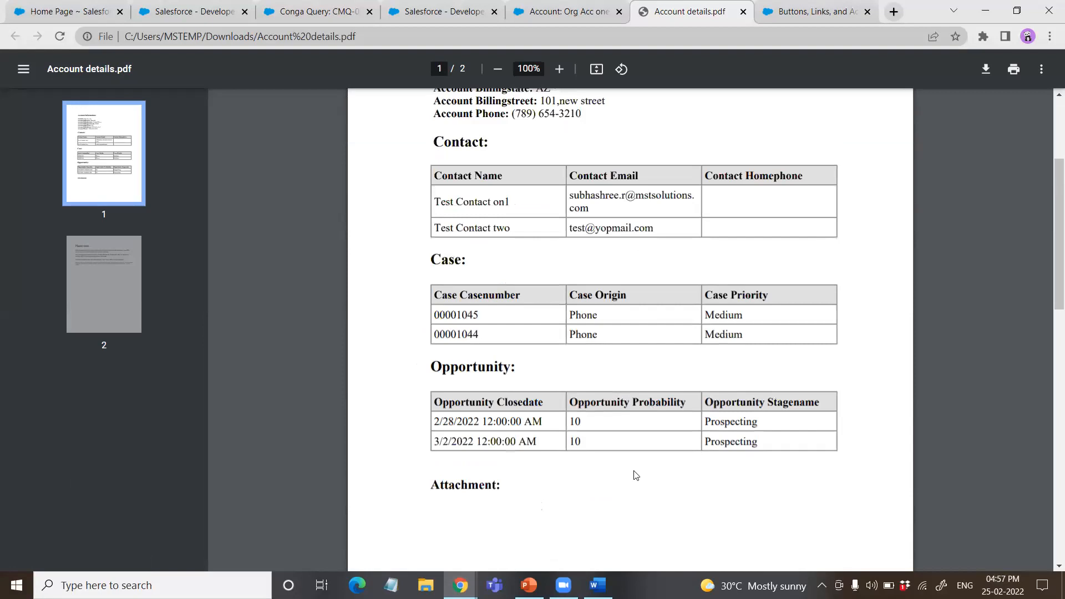
pyautogui.scroll(3, 753, 313)
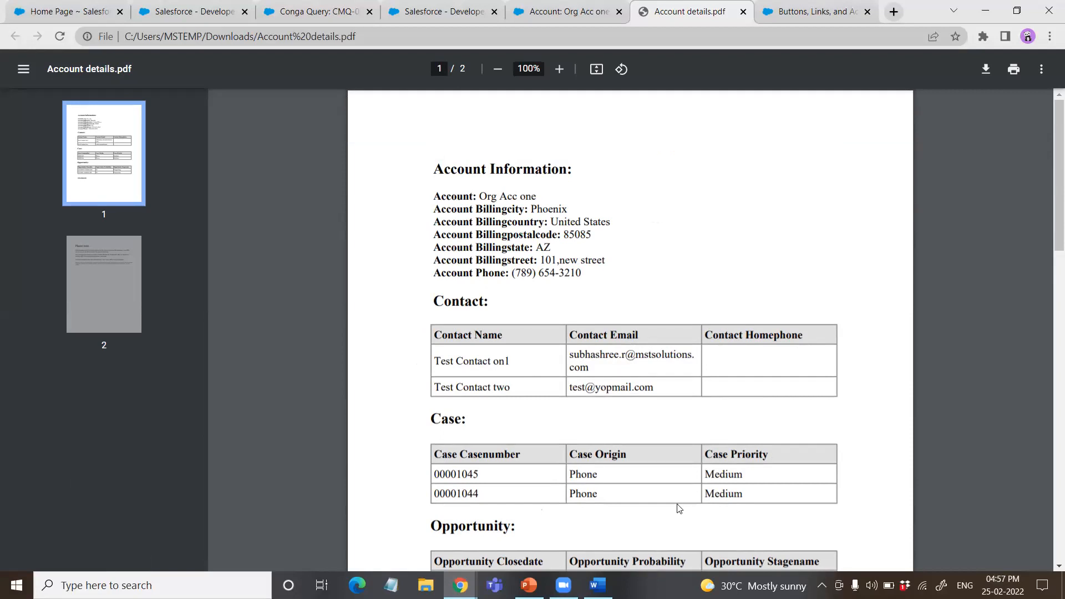
# Step: Switch to the Conga Composer presentation in PowerPoint, start the slide show from the Launch DEMO slide and advance to the first Quiz time question
pyautogui.click(528, 585)
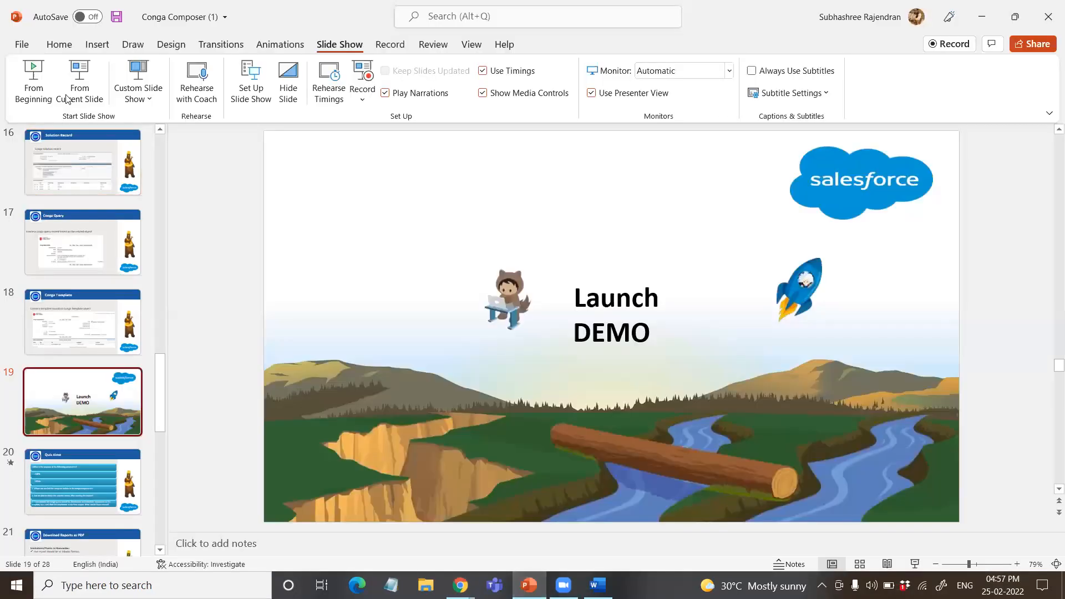
pyautogui.click(79, 83)
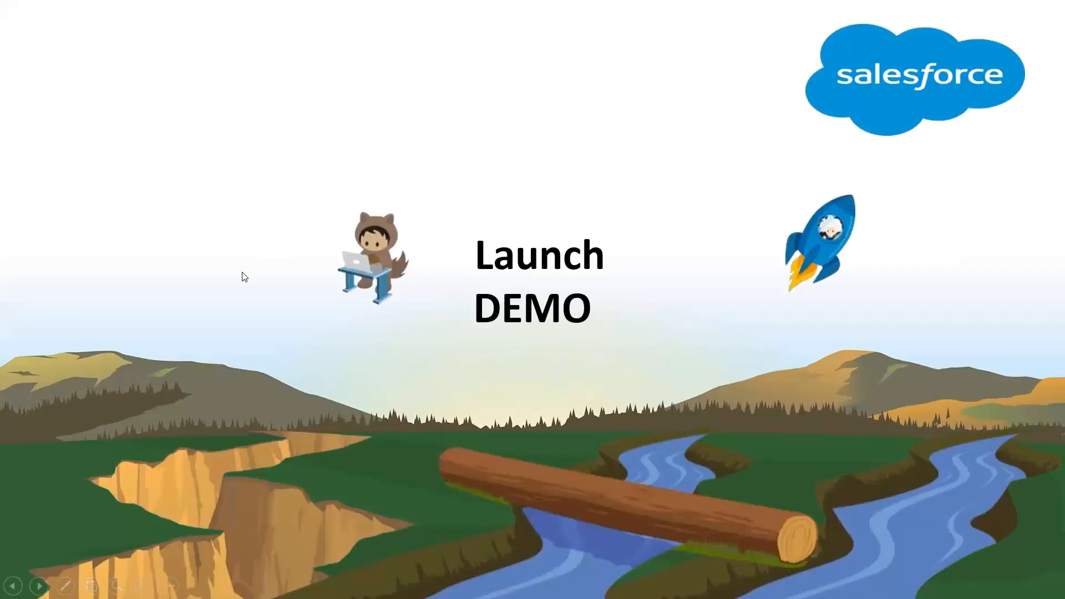
pyautogui.press('Right')
pyautogui.press('Right')
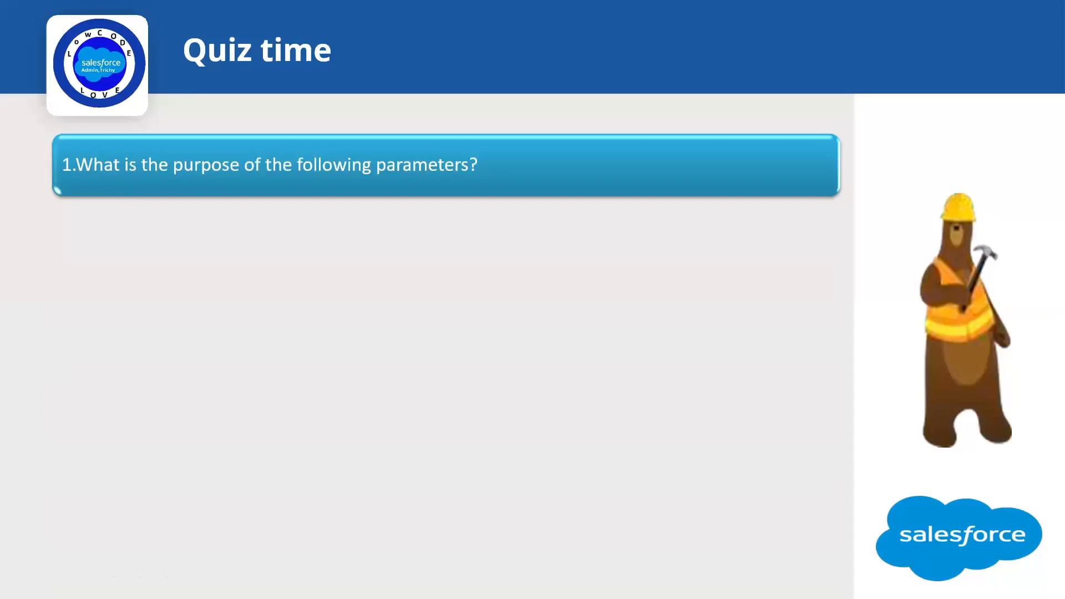
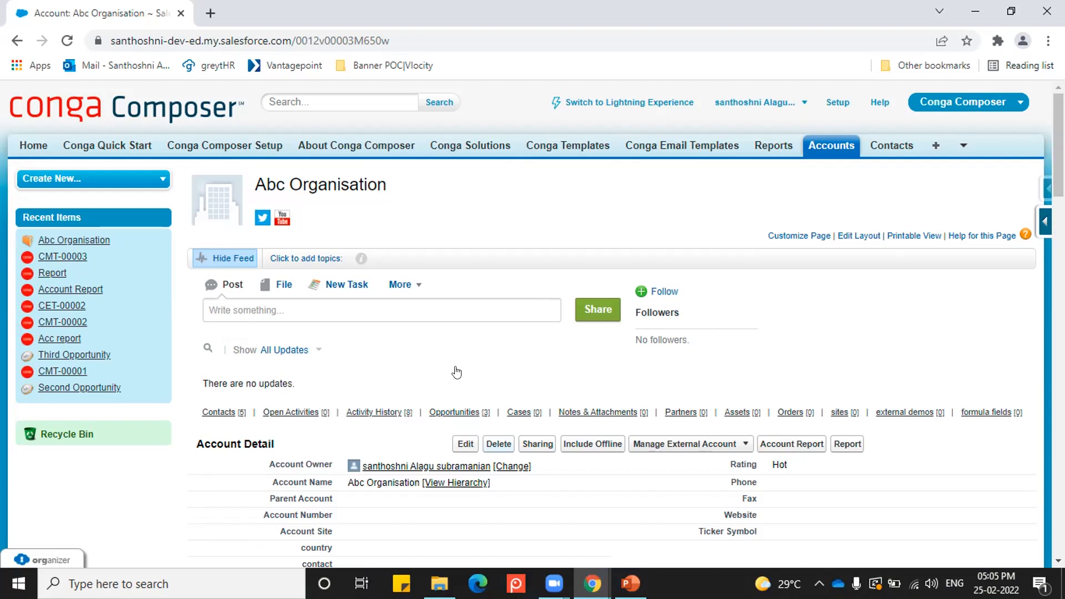
# Step: Start a new report from Reports & Dashboards using the Opportunities report type
pyautogui.click(769, 149)
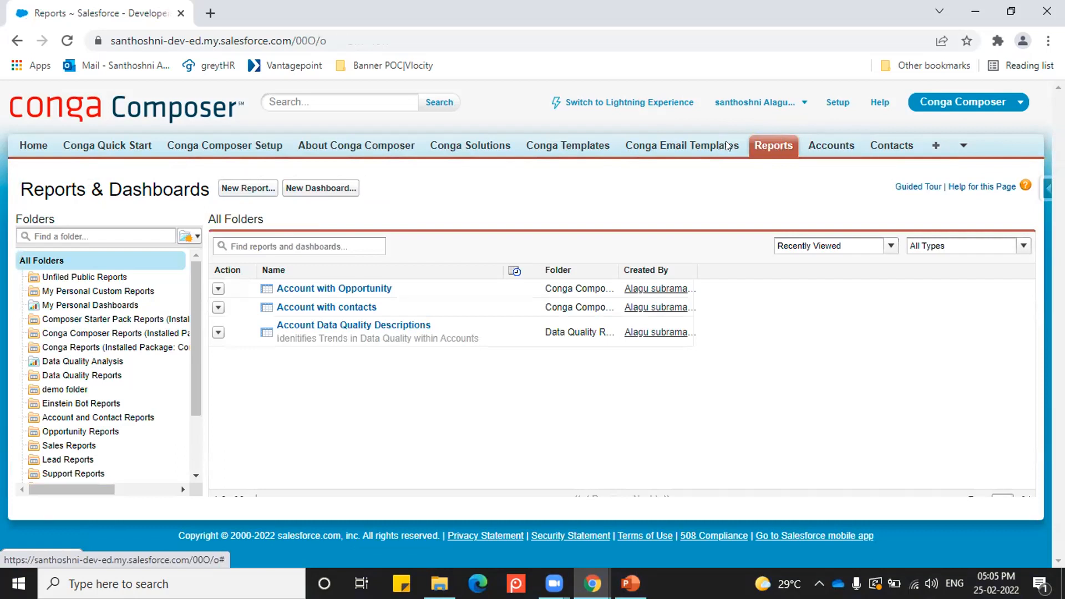
pyautogui.click(257, 189)
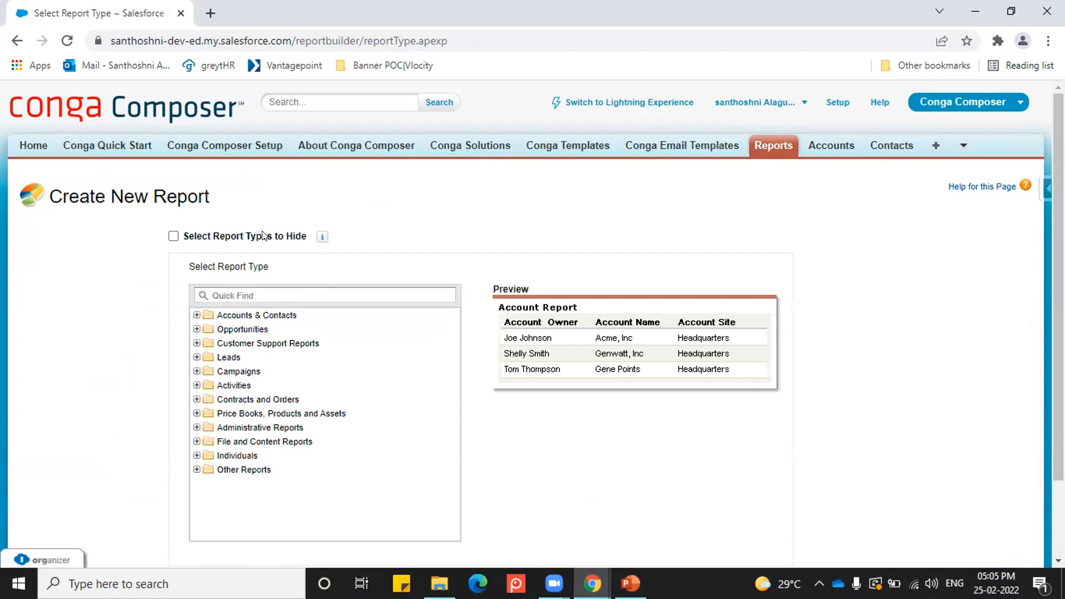
pyautogui.click(195, 329)
pyautogui.click(219, 345)
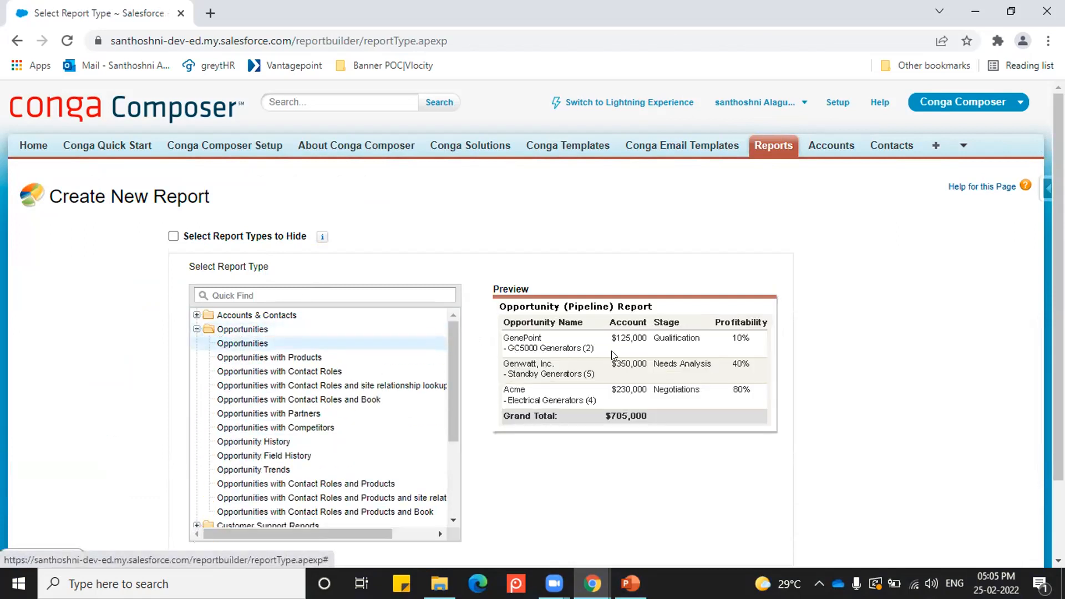
pyautogui.scroll(-2, 611, 350)
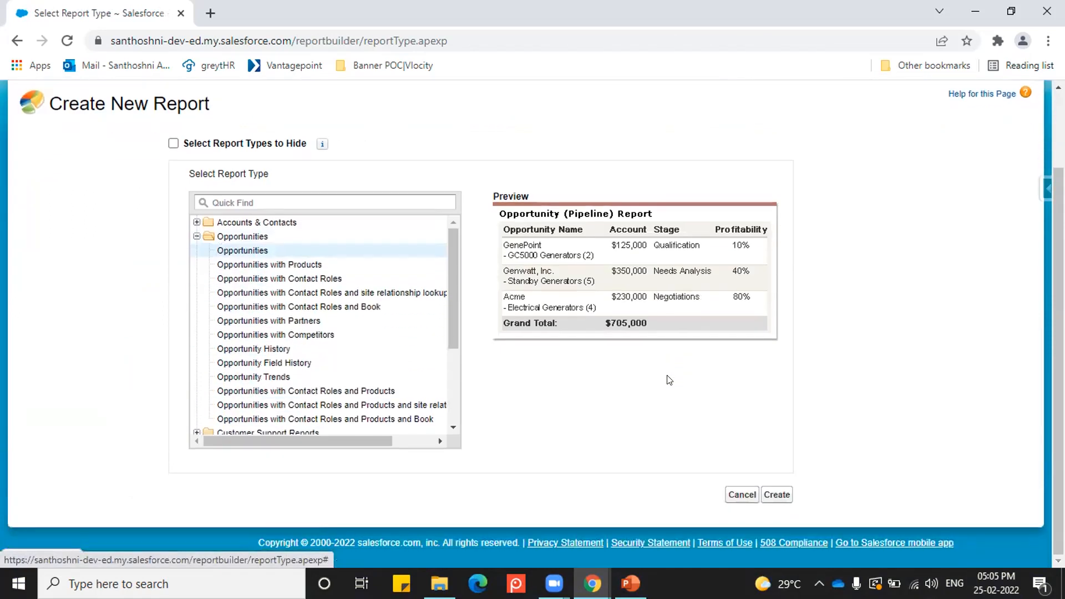
pyautogui.click(777, 495)
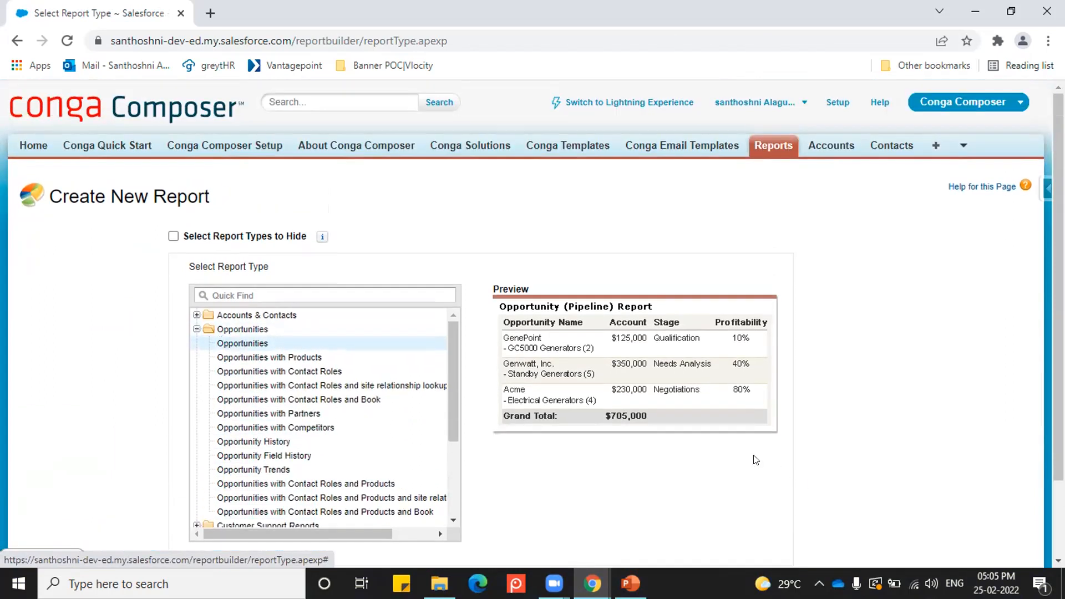
# Step: Open the existing Account with Opportunity report for customization in the report builder
pyautogui.click(772, 145)
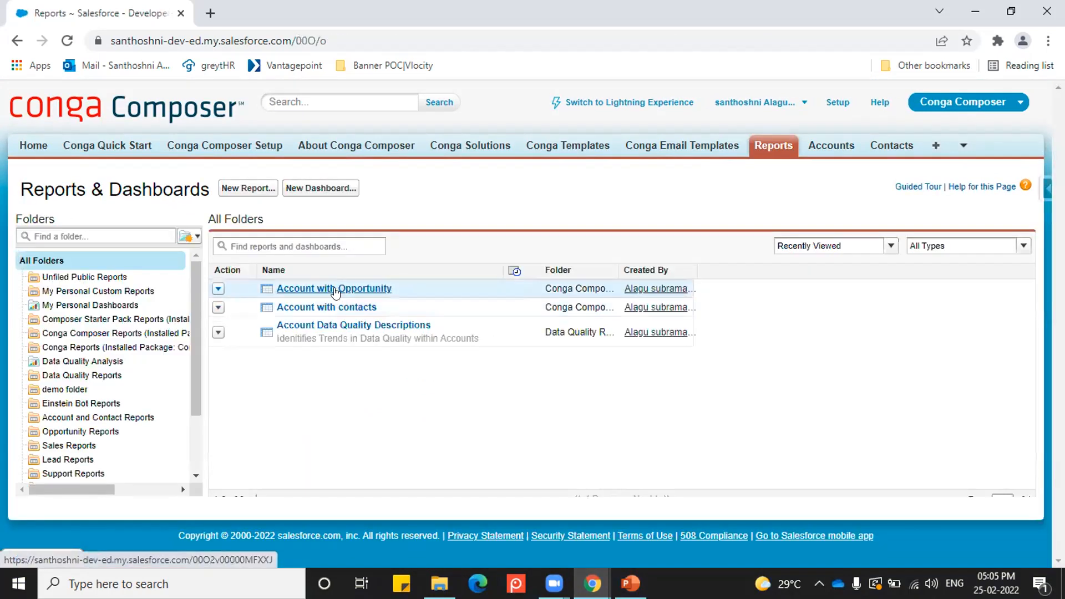
pyautogui.click(338, 289)
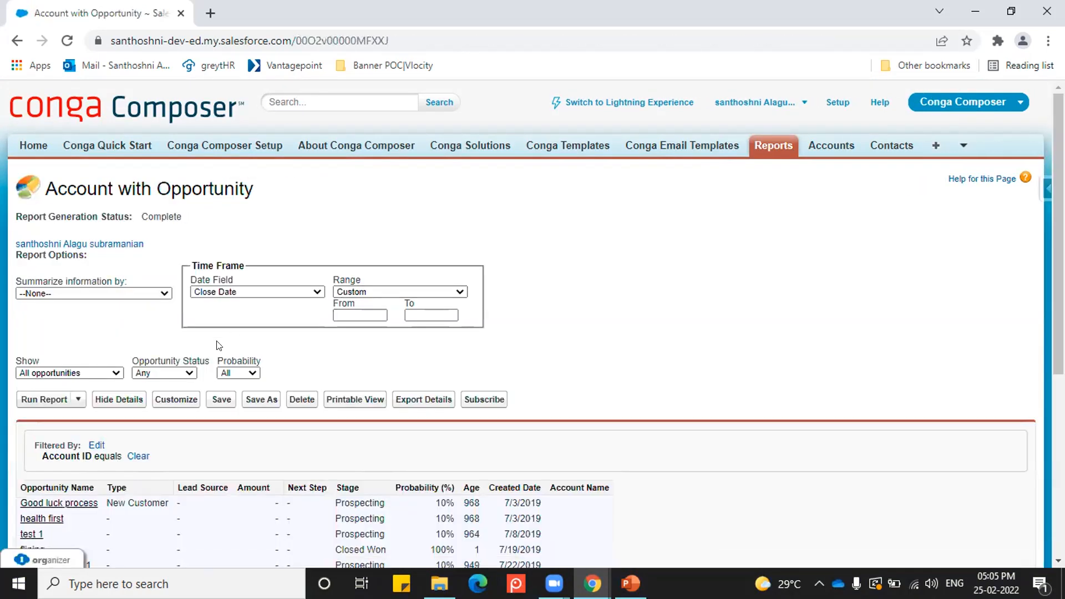
pyautogui.click(186, 400)
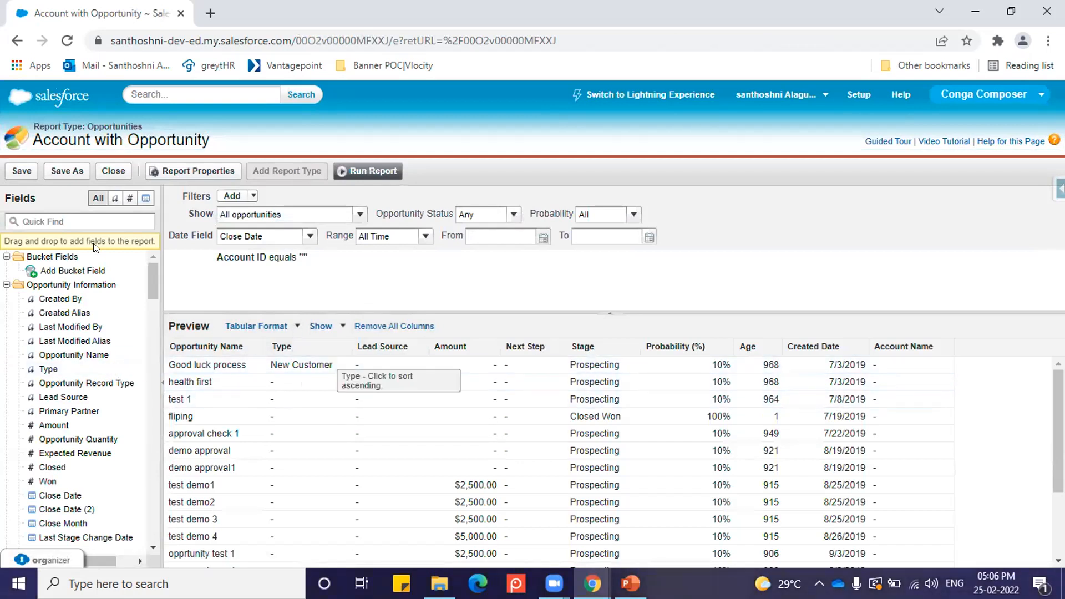
# Step: Add the Created By field as the last column of the report preview and remove that column again
pyautogui.moveTo(55, 299); pyautogui.dragTo(976, 343)
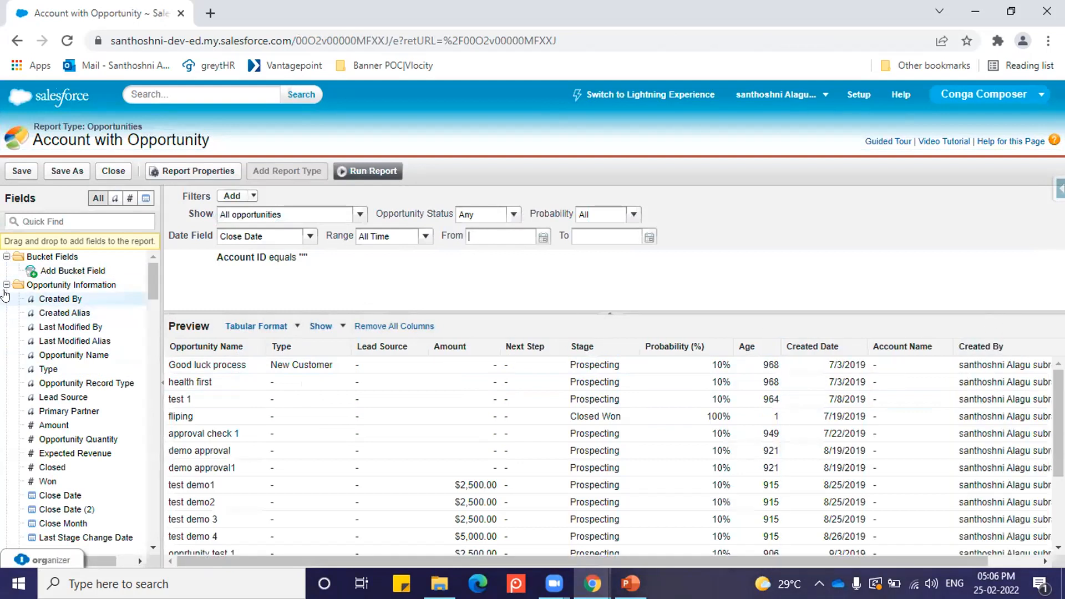
pyautogui.moveTo(901, 560); pyautogui.dragTo(961, 560)
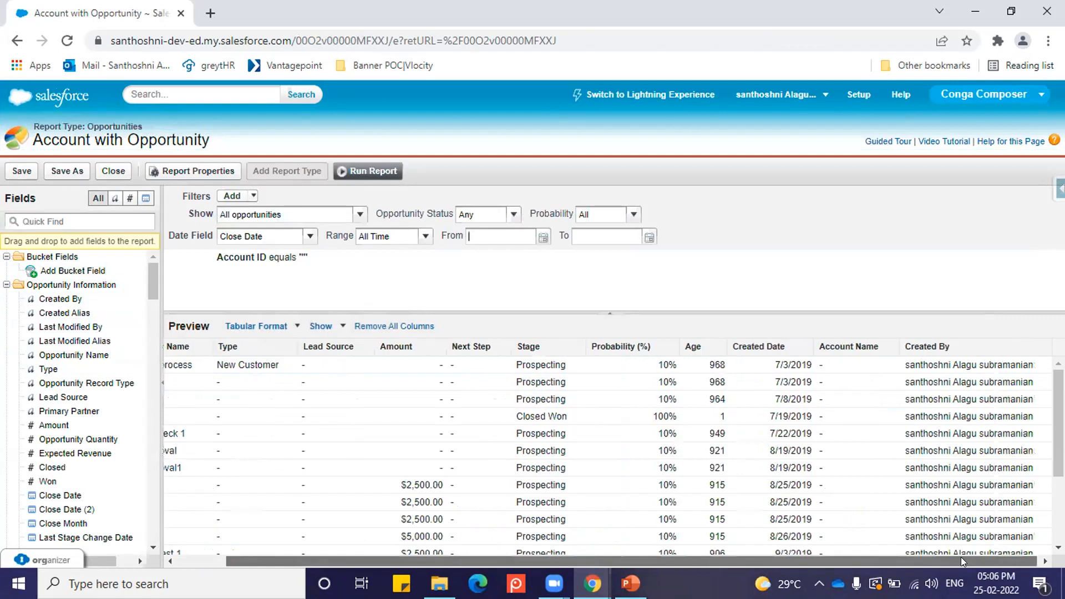
pyautogui.click(1042, 347)
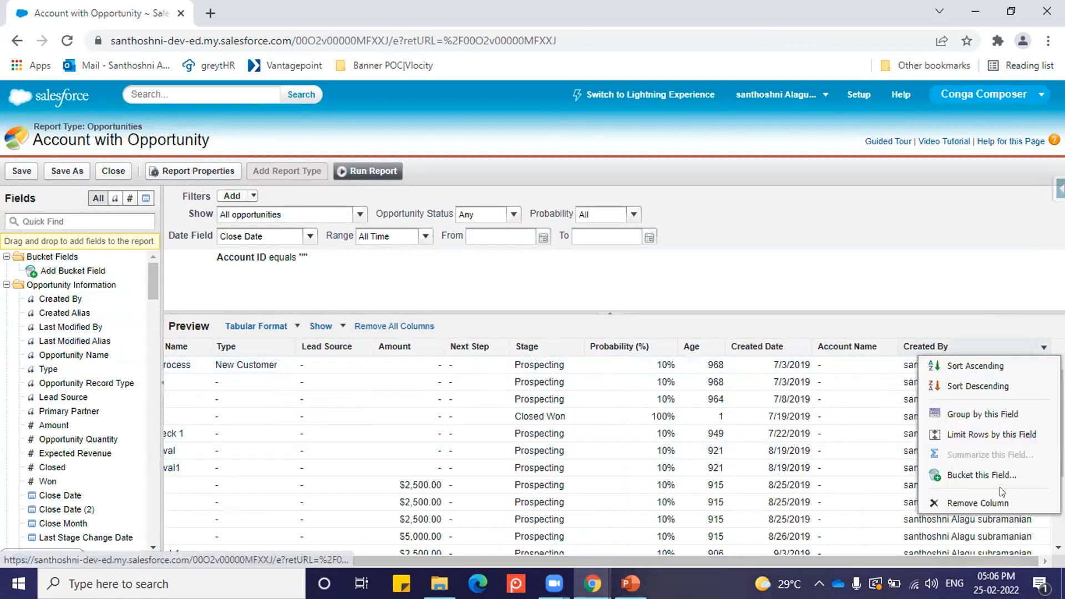
pyautogui.click(998, 503)
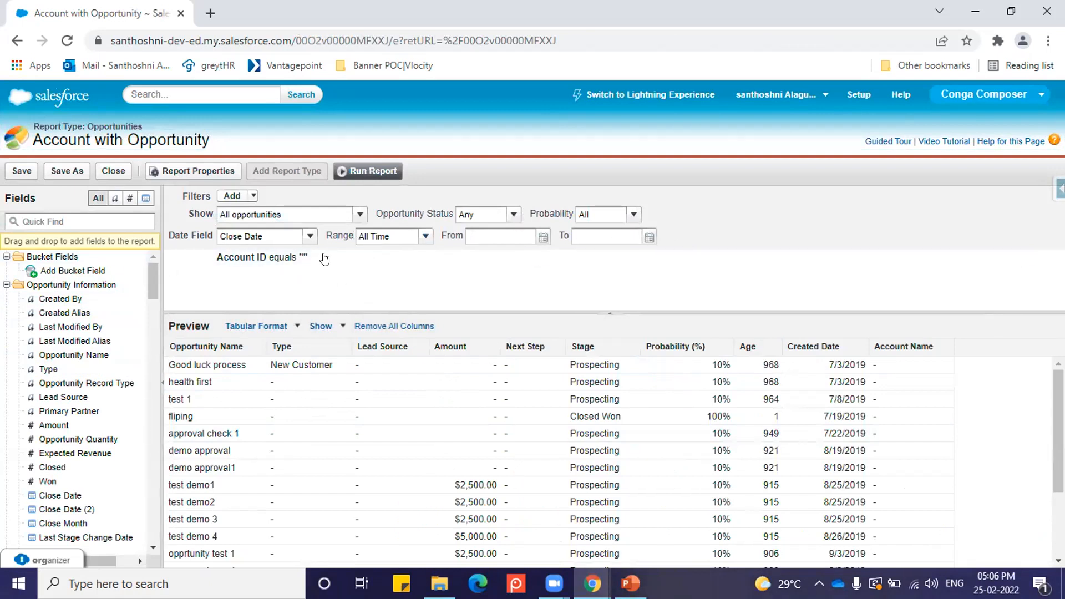
# Step: Examine the report's filter options: Date Field, Range, Show, the addable filter types and the Account ID filter
pyautogui.click(304, 238)
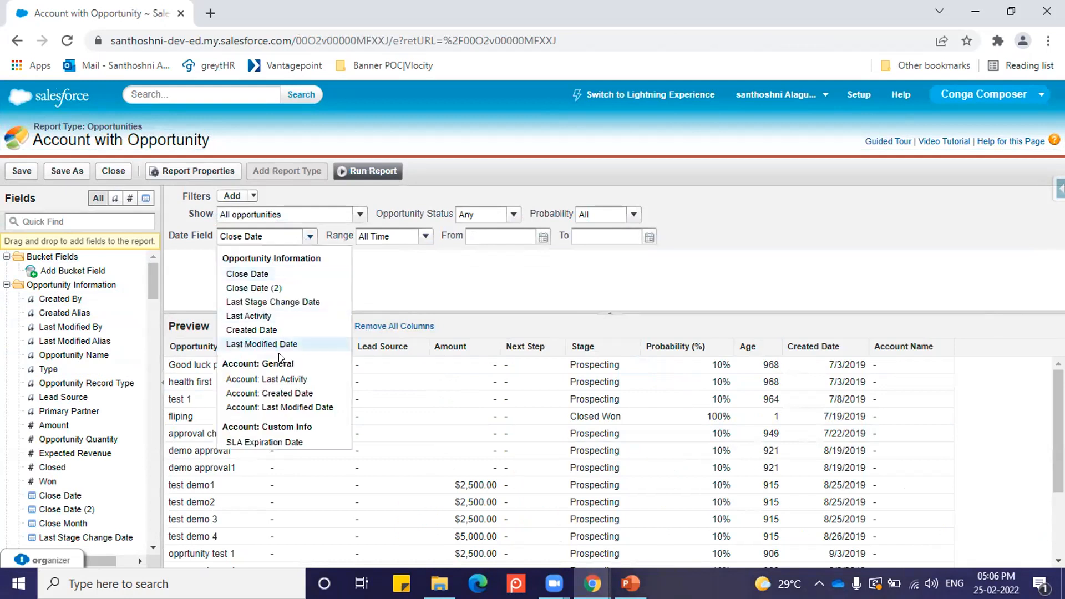
pyautogui.click(425, 284)
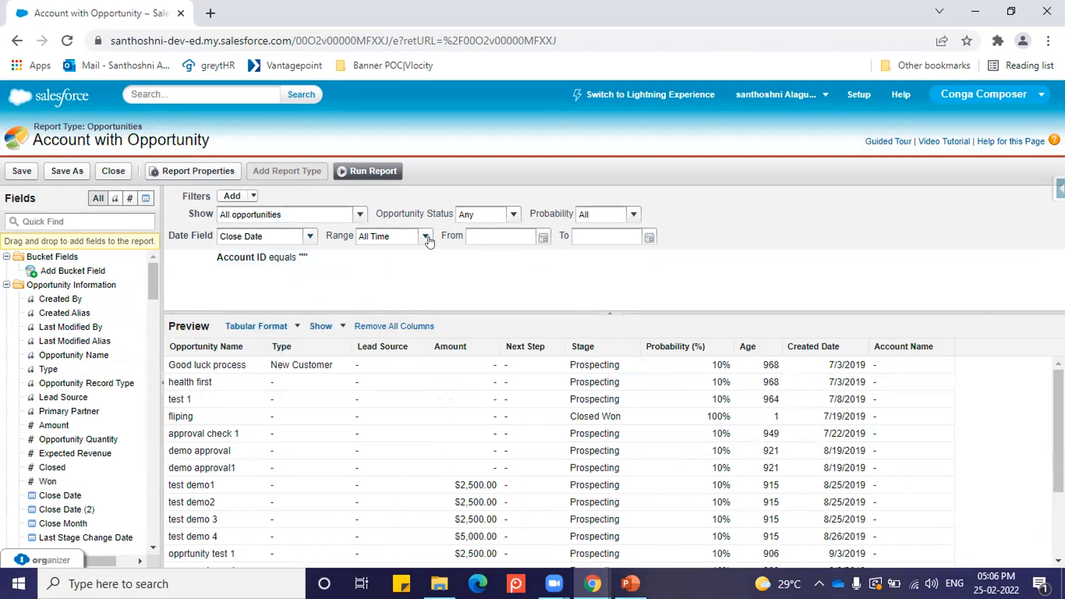
pyautogui.click(425, 236)
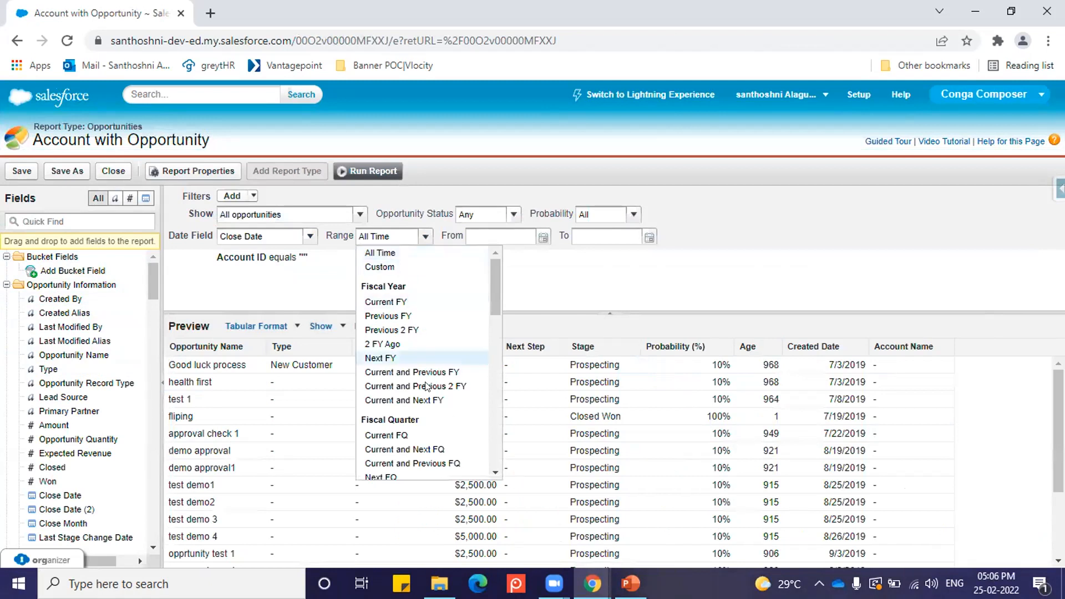
pyautogui.click(781, 220)
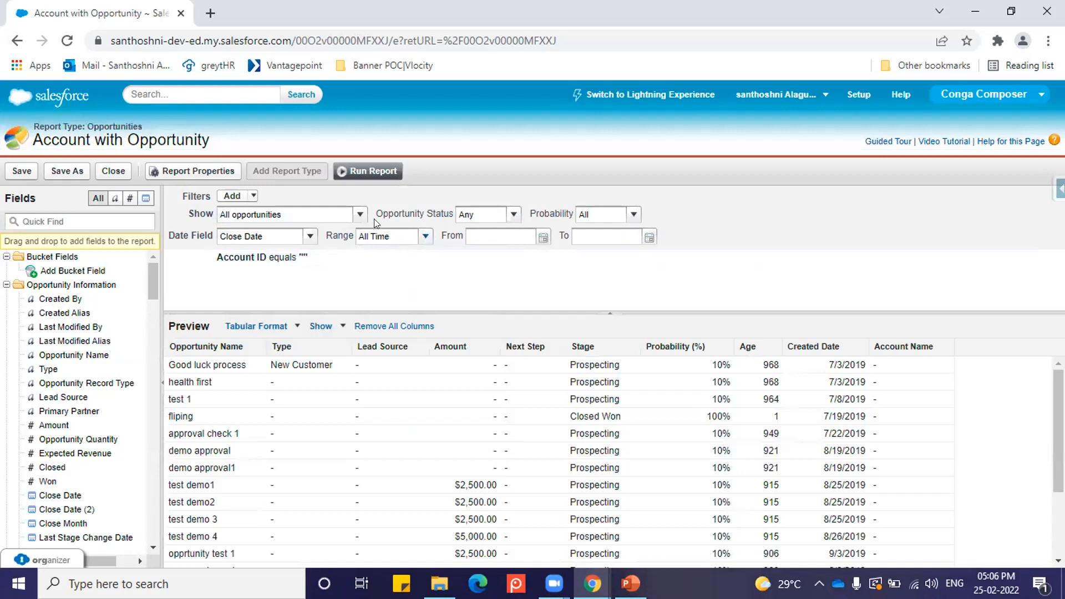
pyautogui.click(360, 214)
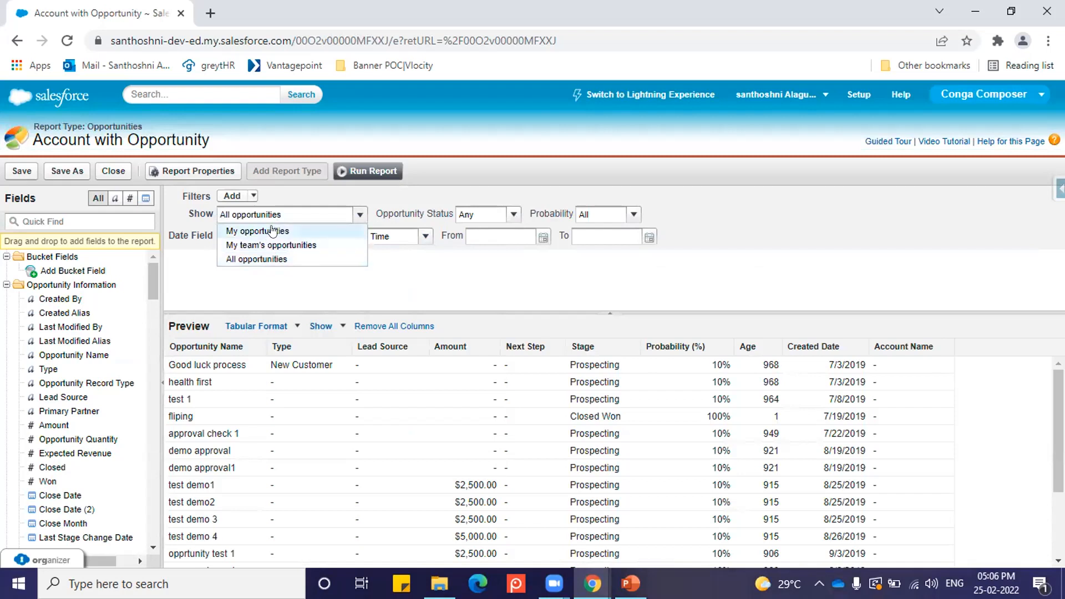
pyautogui.click(190, 270)
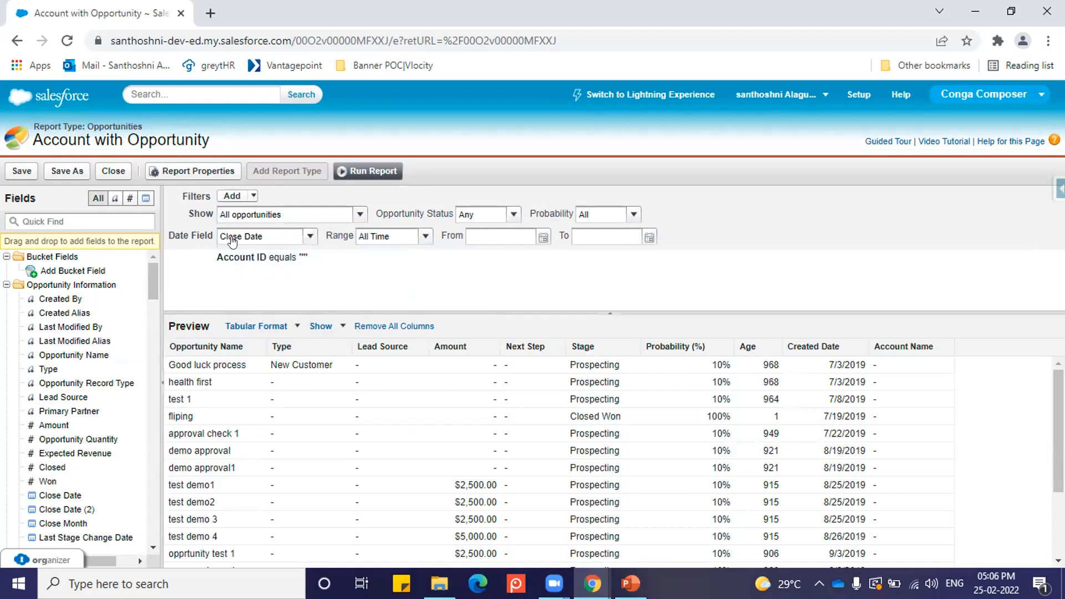
pyautogui.click(244, 196)
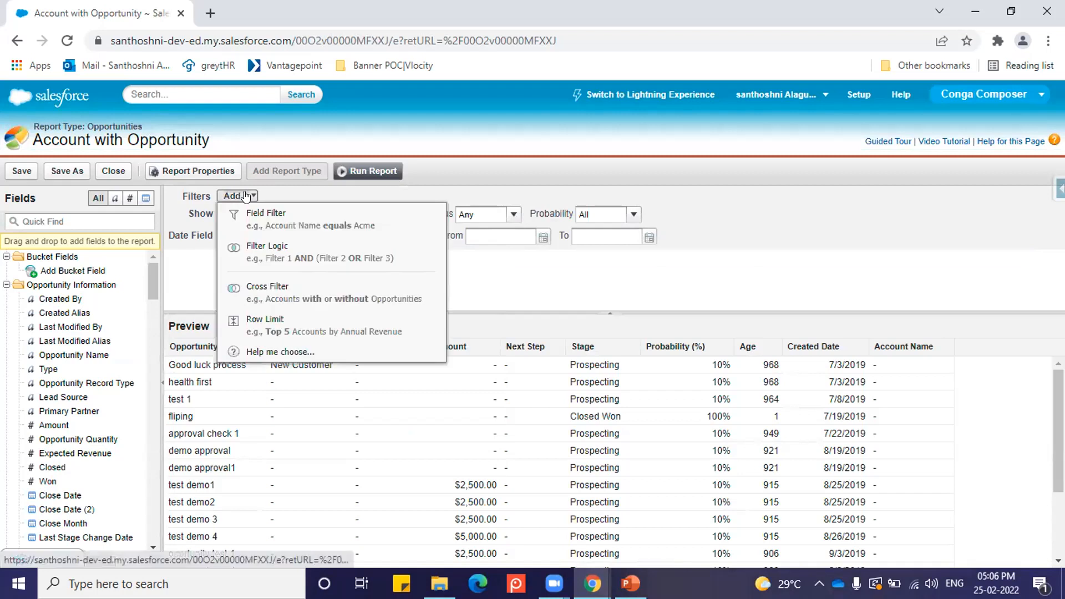
pyautogui.click(192, 266)
pyautogui.click(242, 260)
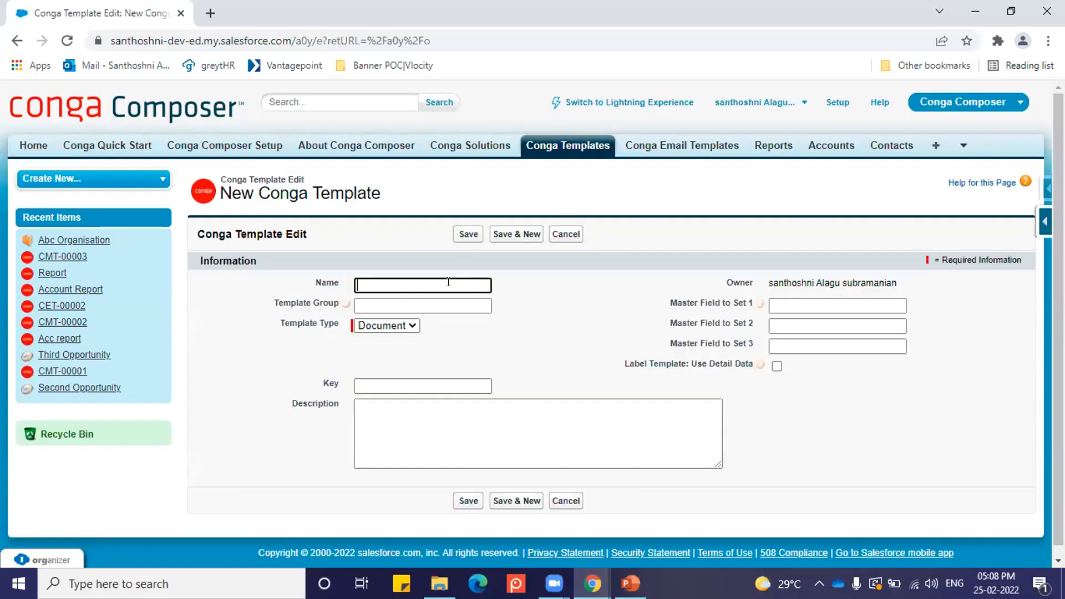
# Step: Name the new Conga template Oppreport
pyautogui.click(448, 282)
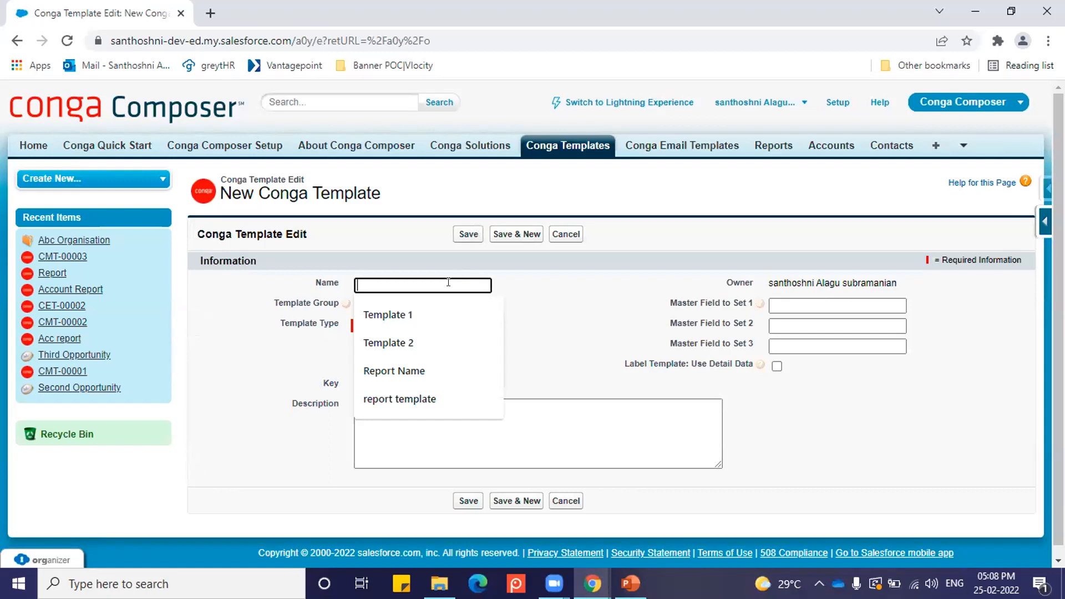
pyautogui.write('Oppor')
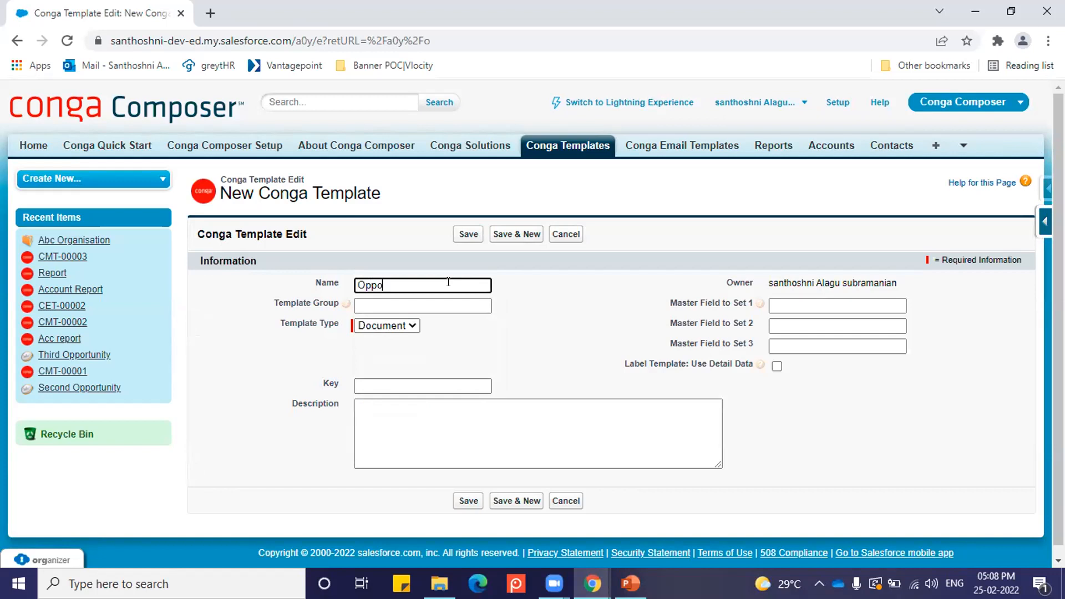
pyautogui.press('BackSpace')
pyautogui.press('BackSpace')
pyautogui.write('report')
pyautogui.click(467, 333)
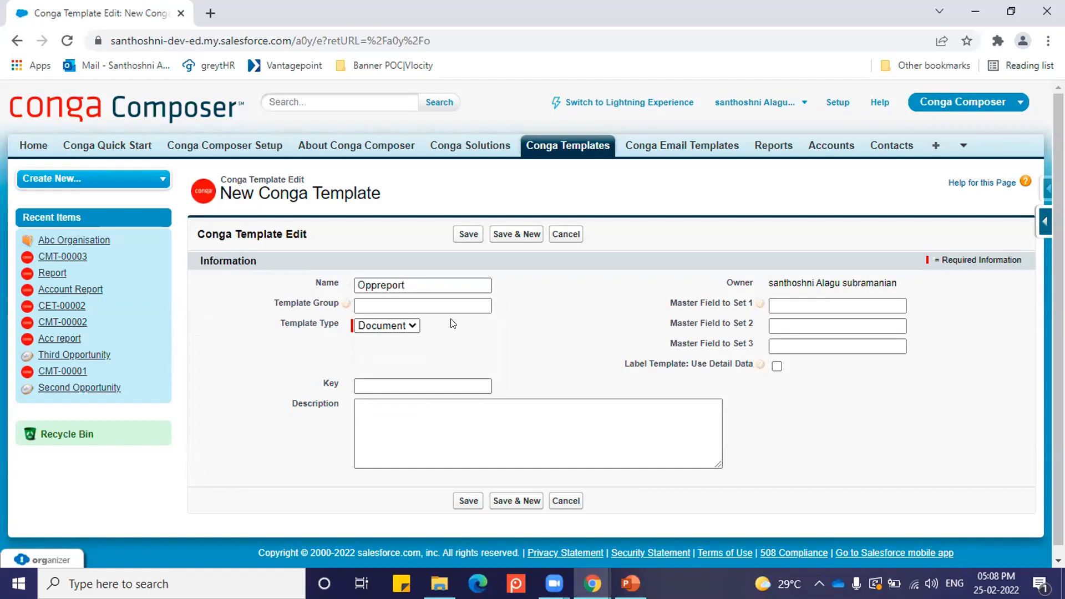
# Step: Keep Document as the template type, leave the key blank and save the Conga template
pyautogui.doubleClick(423, 286)
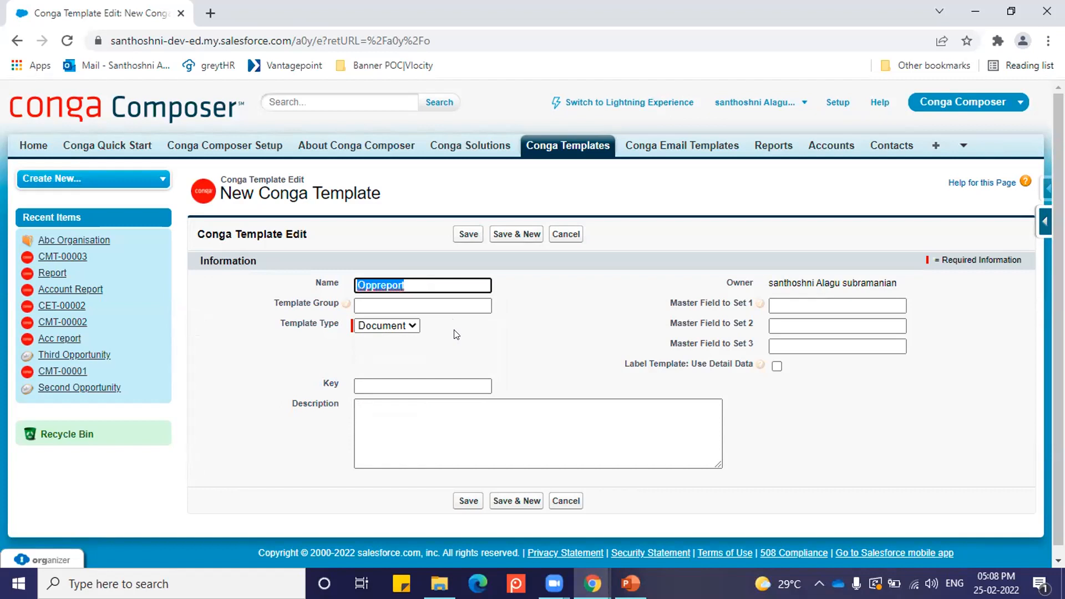
pyautogui.click(412, 328)
pyautogui.click(392, 339)
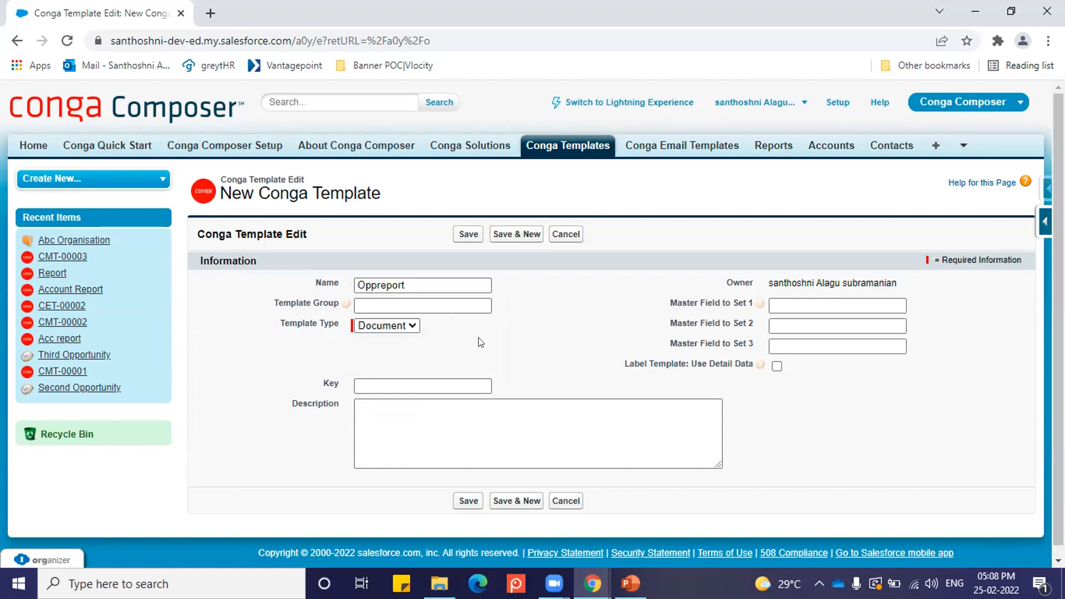
pyautogui.click(461, 384)
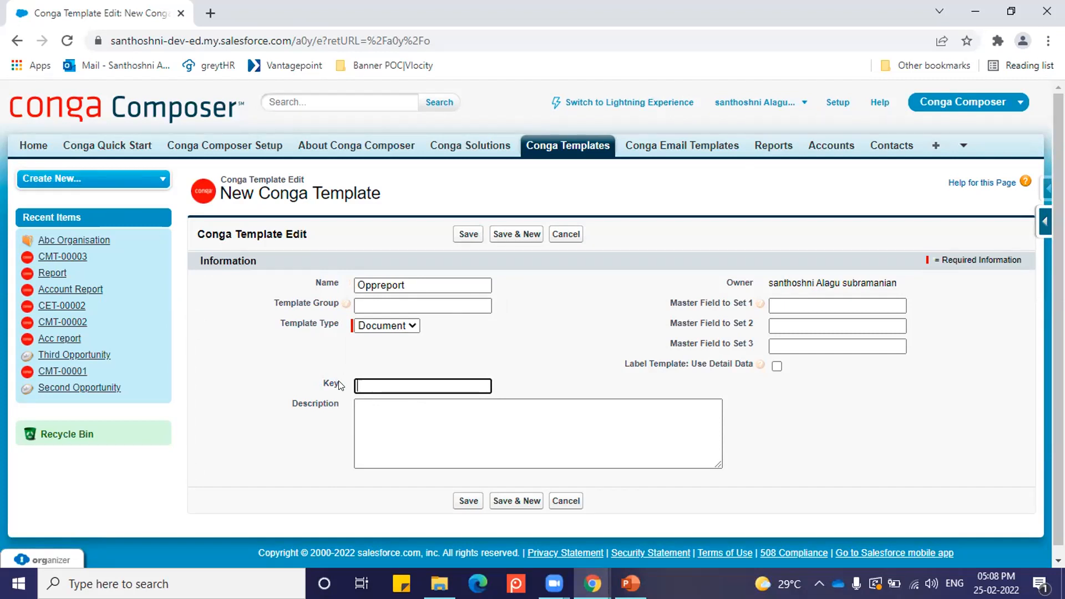
pyautogui.click(468, 234)
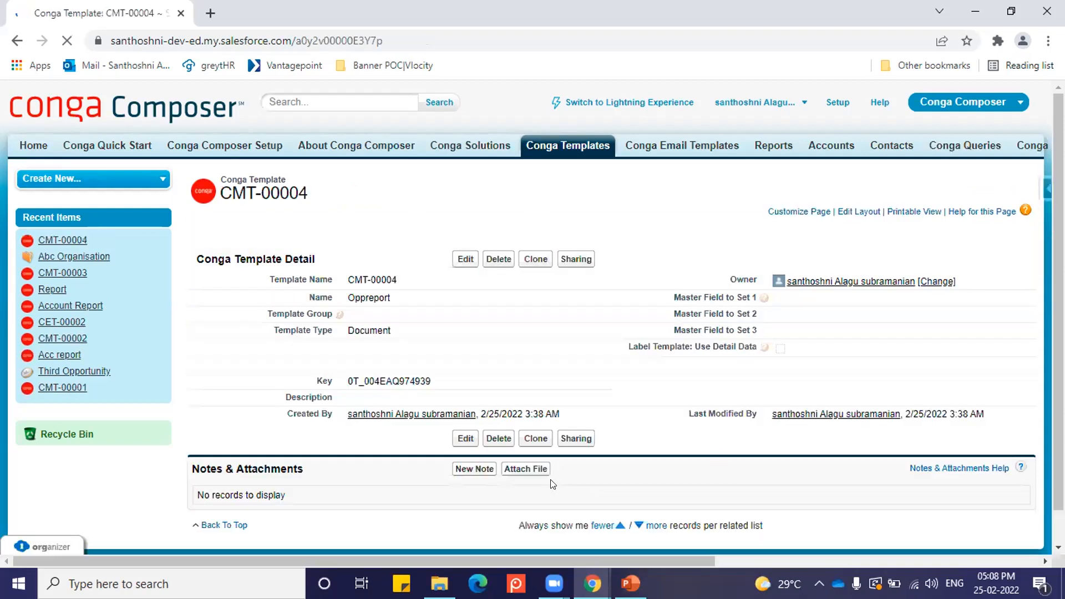
pyautogui.scroll(-1, 549, 469)
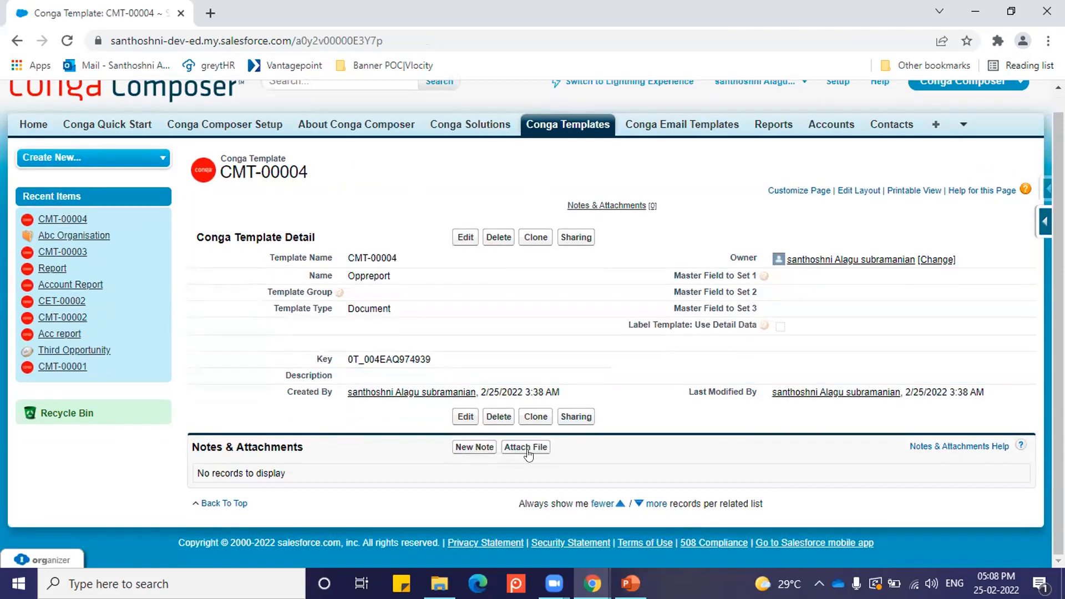
# Step: Start a new Conga solution and name it Sales Report
pyautogui.click(470, 124)
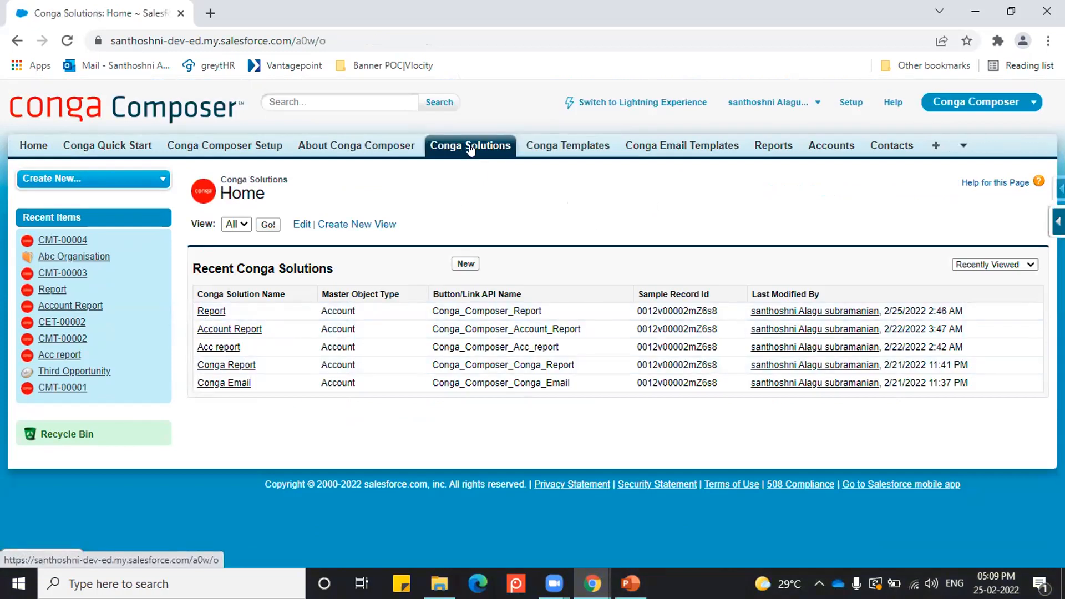
pyautogui.click(466, 264)
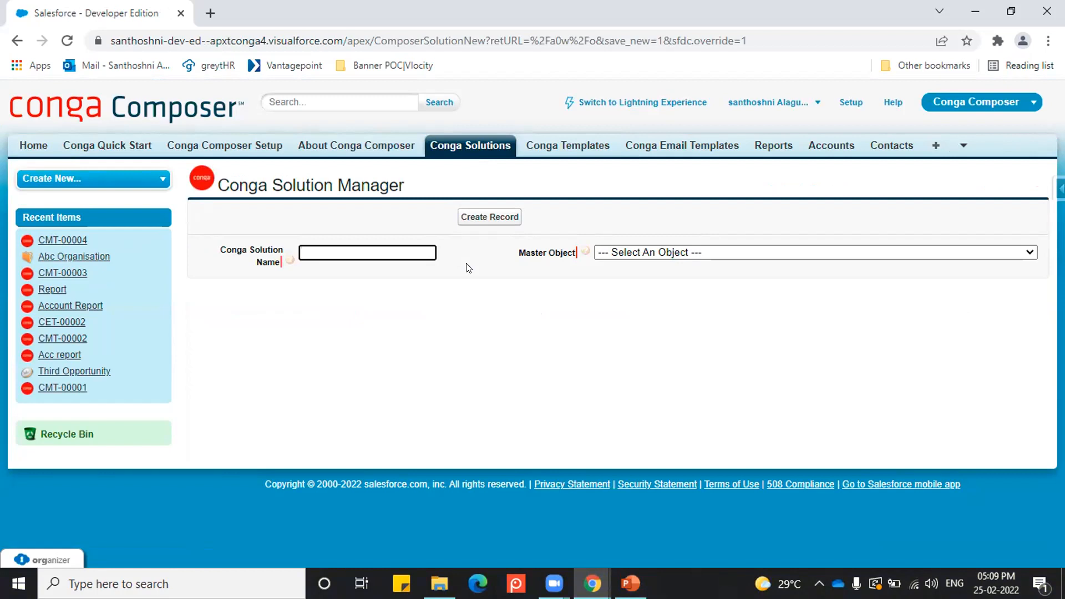
pyautogui.click(418, 246)
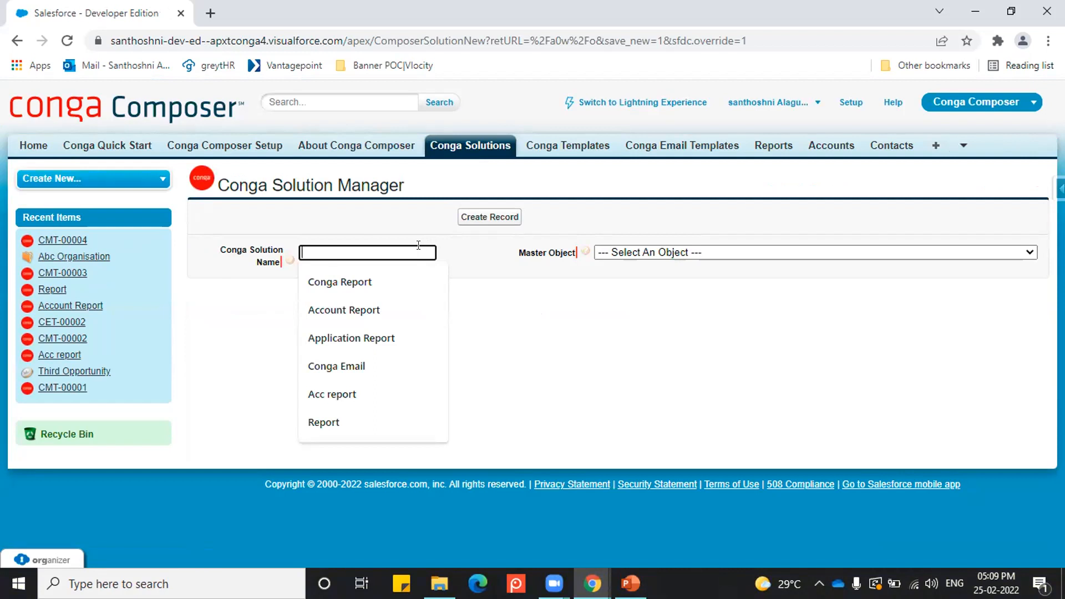
pyautogui.write('O')
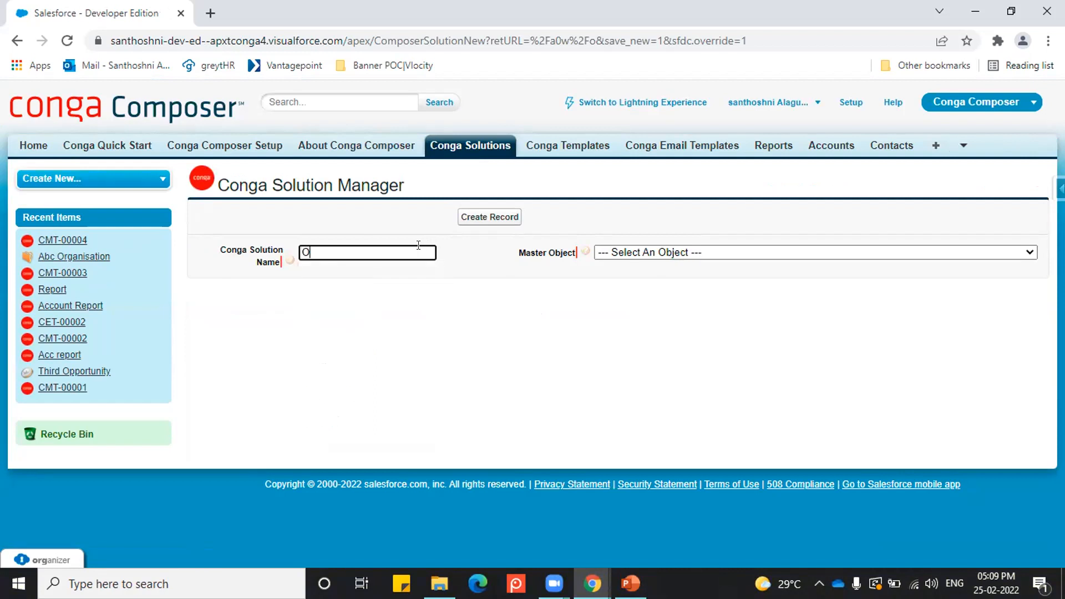
pyautogui.write('pportunity')
pyautogui.press('BackSpace')
pyautogui.press('BackSpace')
pyautogui.press('BackSpace')
pyautogui.press('BackSpace')
pyautogui.press('BackSpace')
pyautogui.press('BackSpace')
pyautogui.press('BackSpace')
pyautogui.press('BackSpace')
pyautogui.press('BackSpace')
pyautogui.press('BackSpace')
pyautogui.press('BackSpace')
pyautogui.write('Sales Repo')
# Step: Set the Sales Report solution's master object to Account and create the solution record
pyautogui.click(653, 253)
pyautogui.click(364, 324)
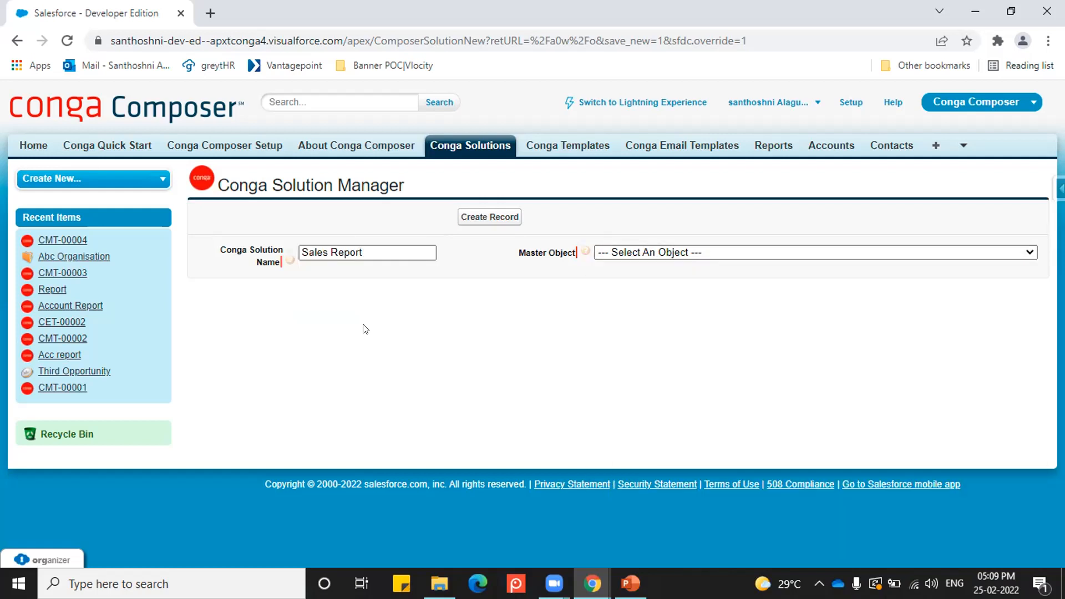
pyautogui.click(640, 254)
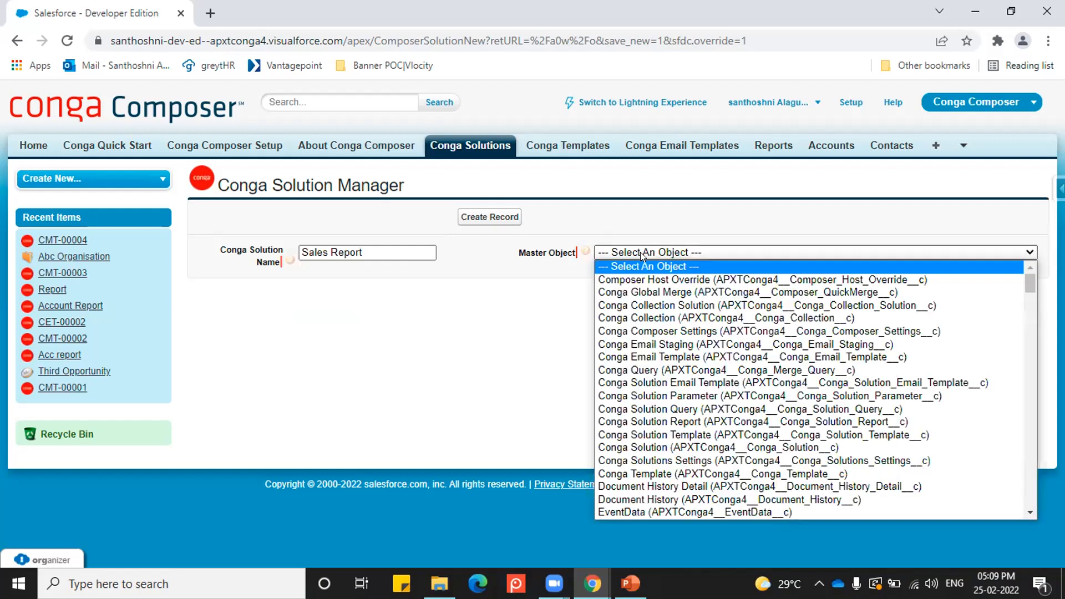
pyautogui.scroll(-10, 654, 333)
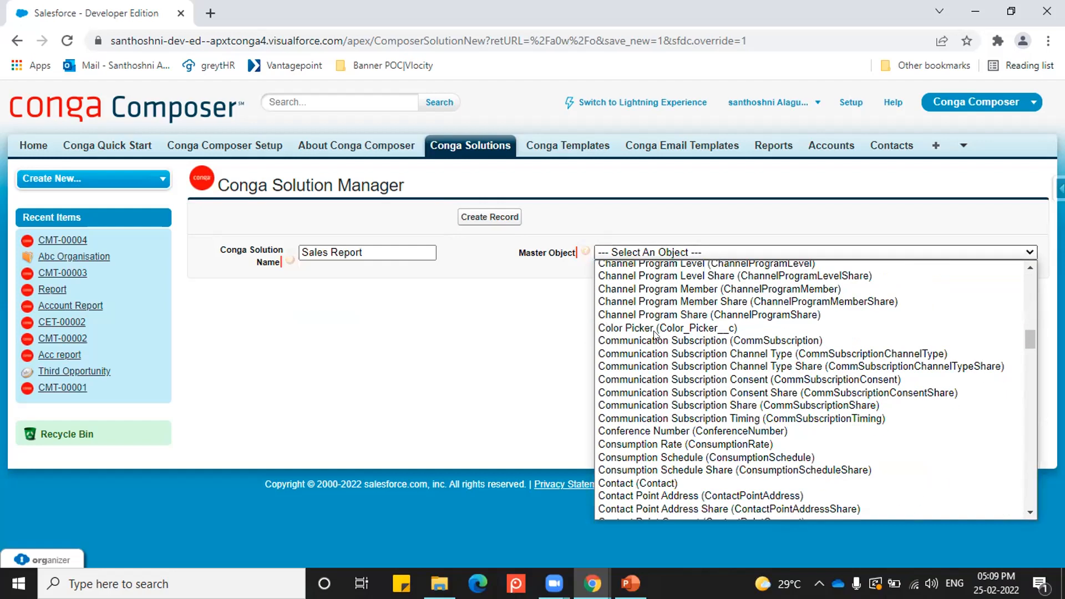
pyautogui.scroll(-5, 651, 356)
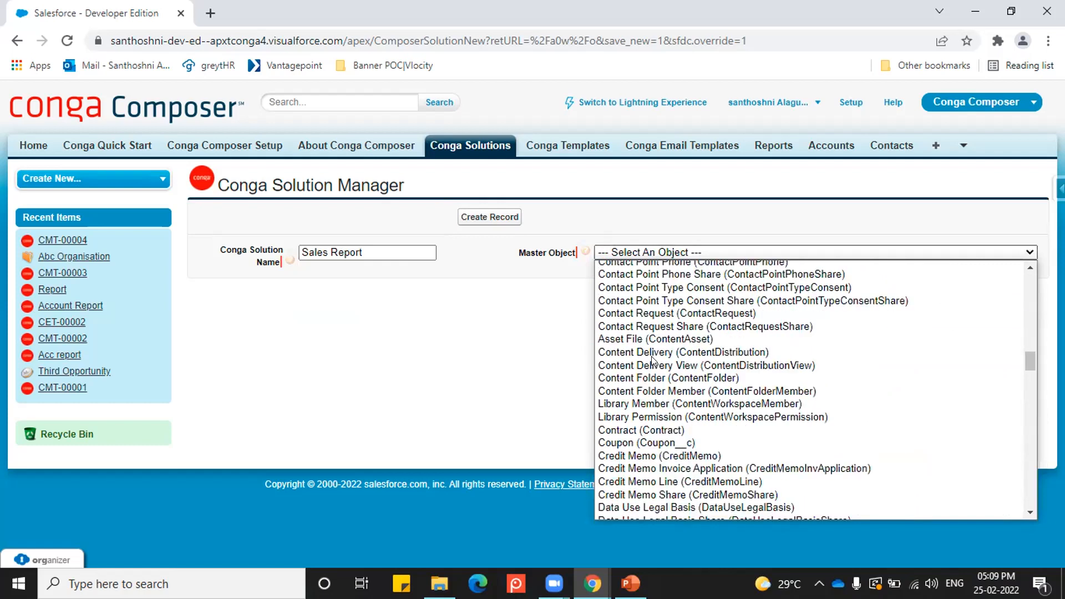
pyautogui.scroll(15, 652, 361)
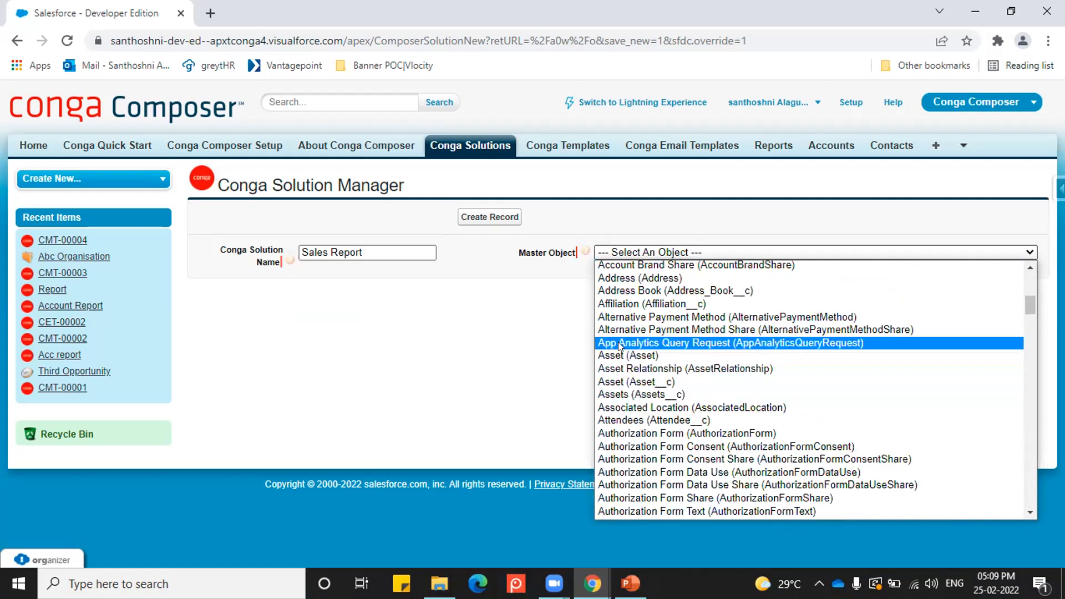
pyautogui.scroll(4, 627, 306)
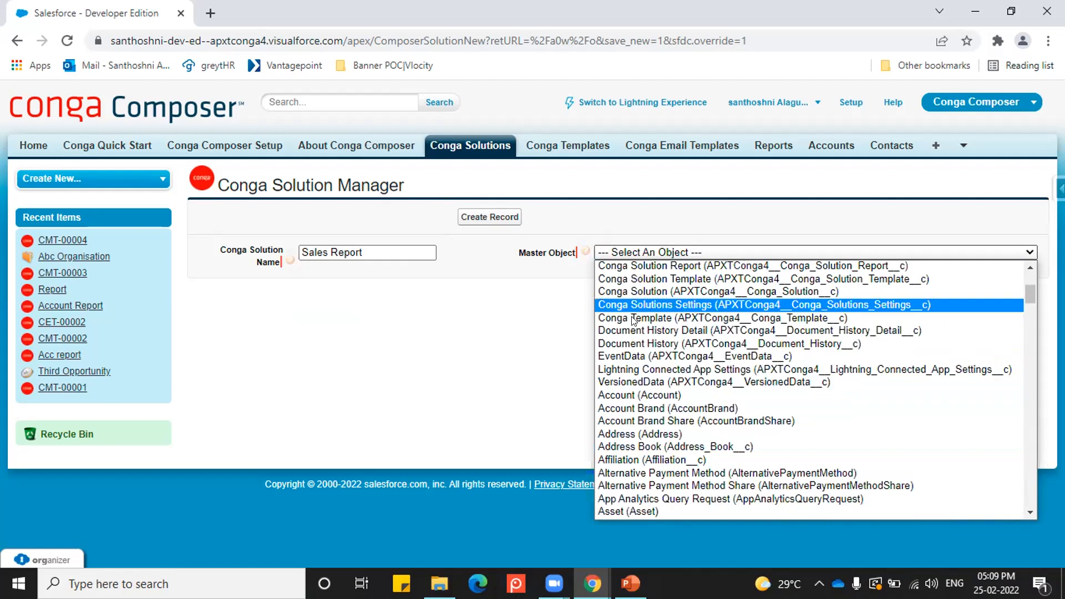
pyautogui.click(632, 395)
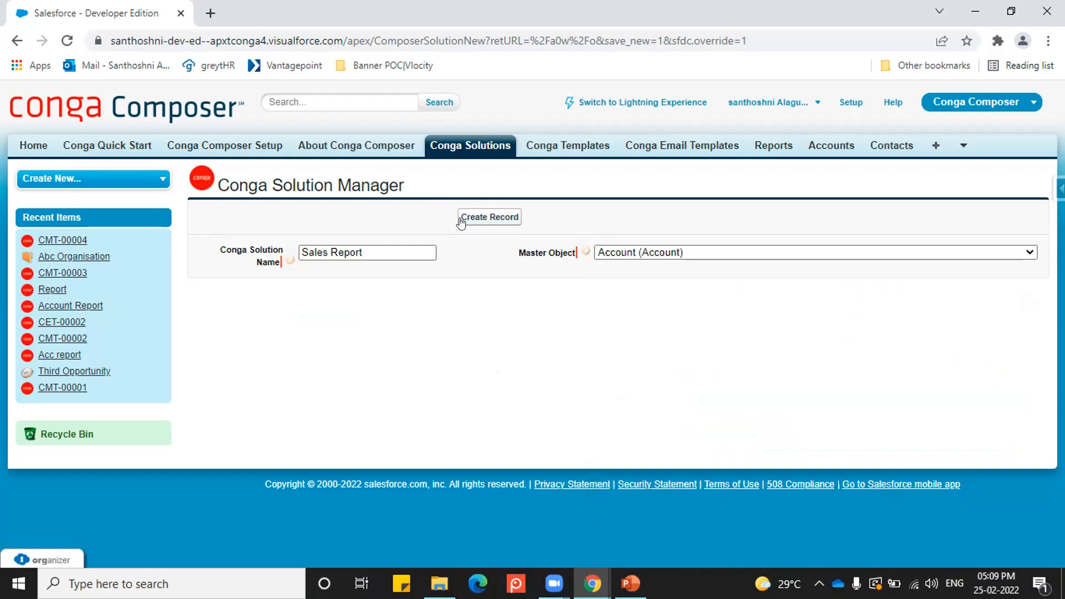
pyautogui.click(478, 219)
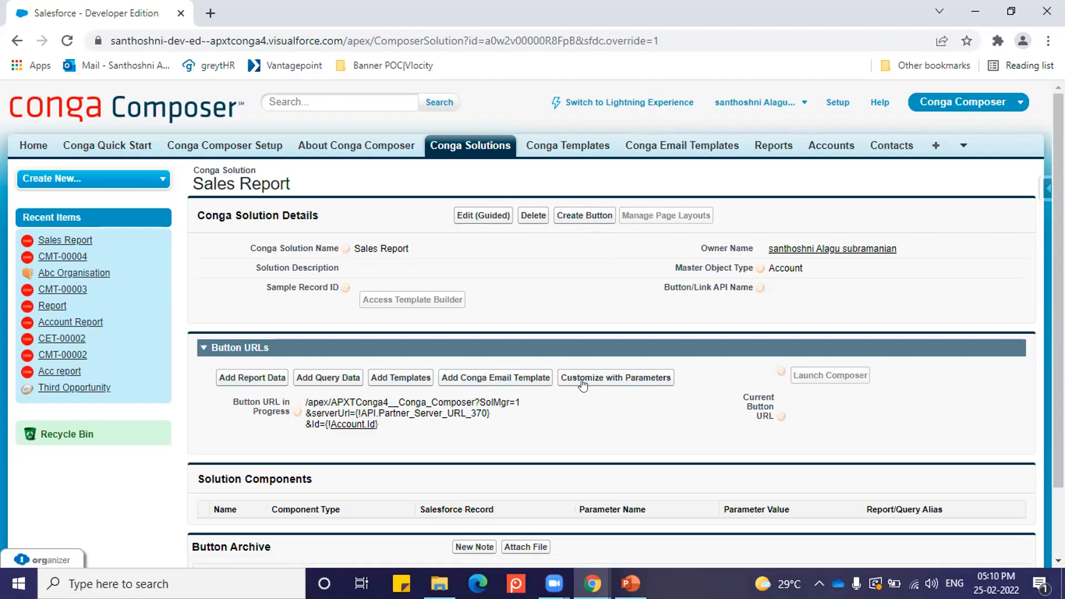
# Step: Create the Conga Composer button for the Sales Report solution on the Account object
pyautogui.click(583, 220)
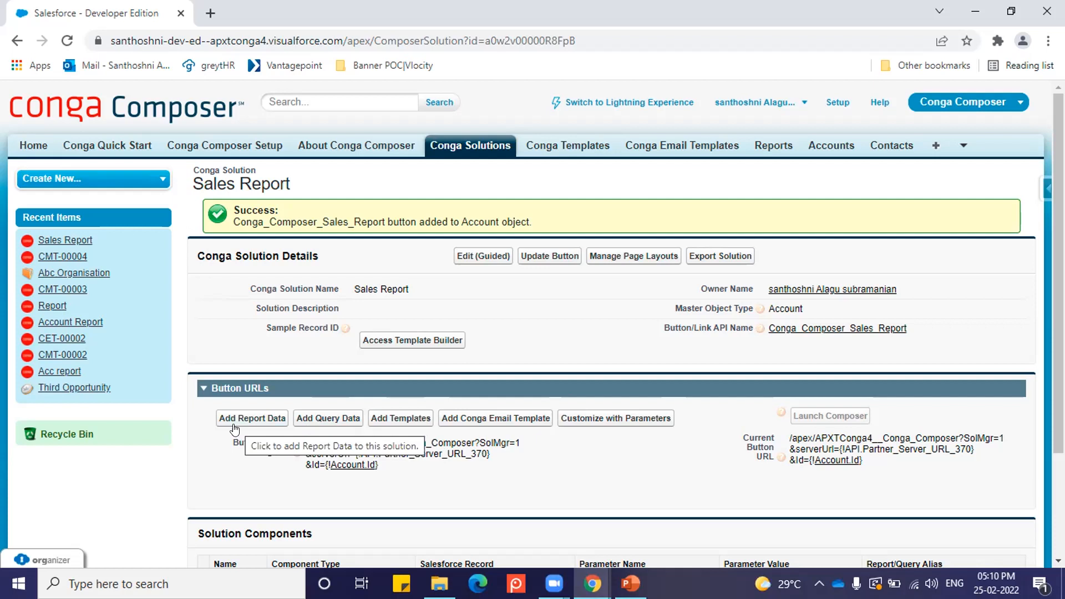
pyautogui.scroll(-2, 333, 476)
pyautogui.scroll(2, 332, 476)
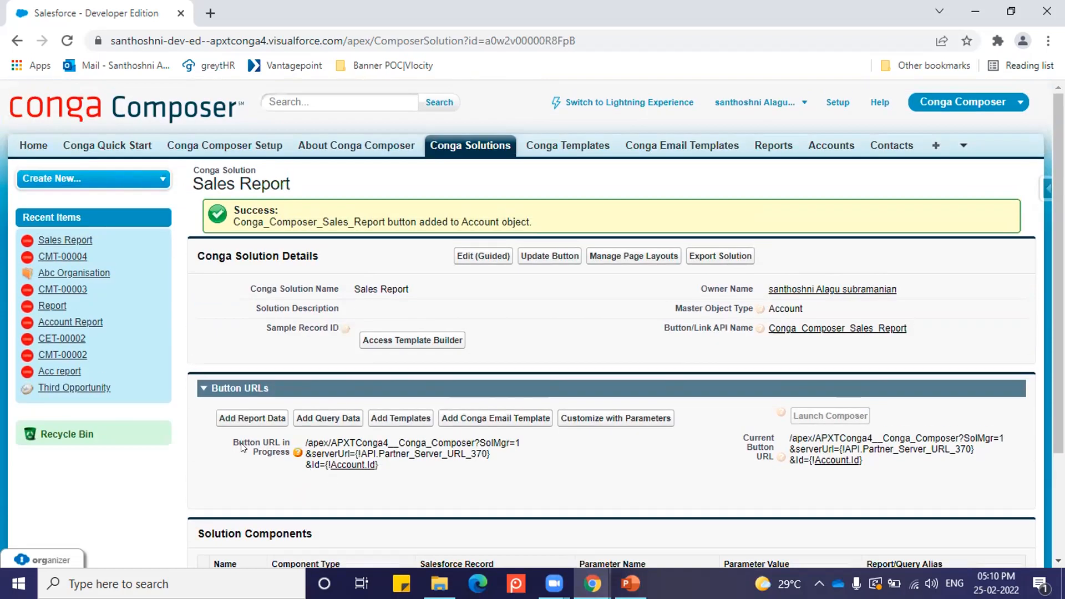
# Step: Start adding report data to the solution, search the available reports for acc and select Account with Opportunity
pyautogui.click(243, 419)
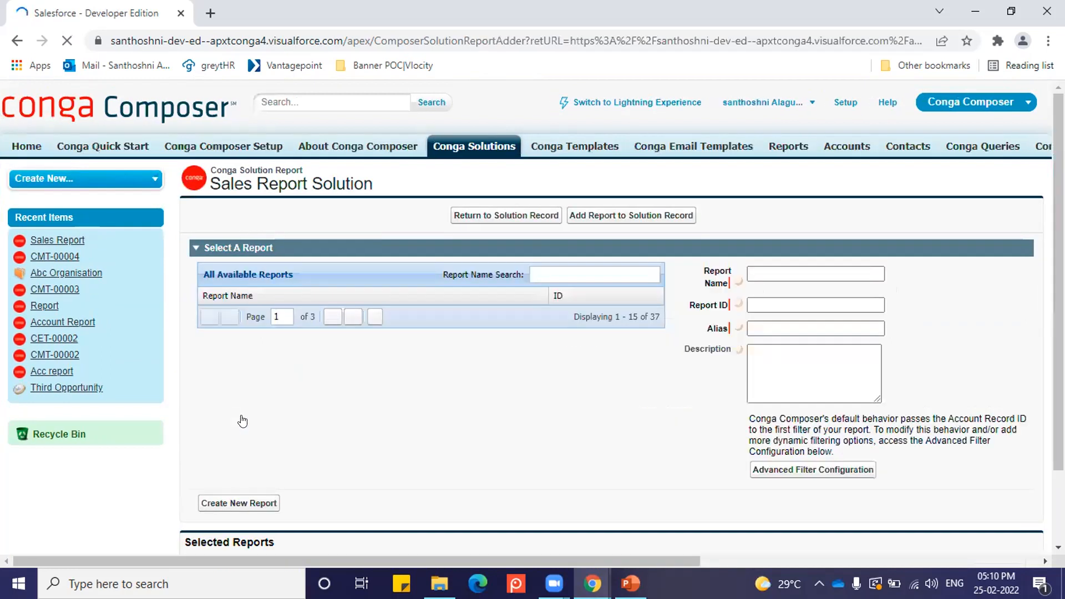
pyautogui.write('acc')
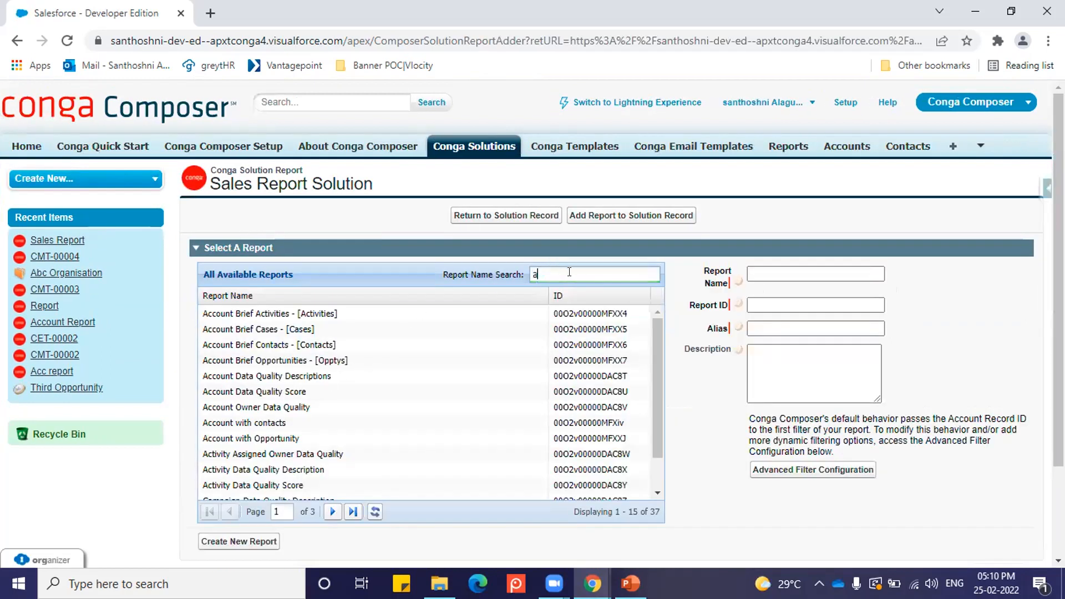
pyautogui.click(214, 440)
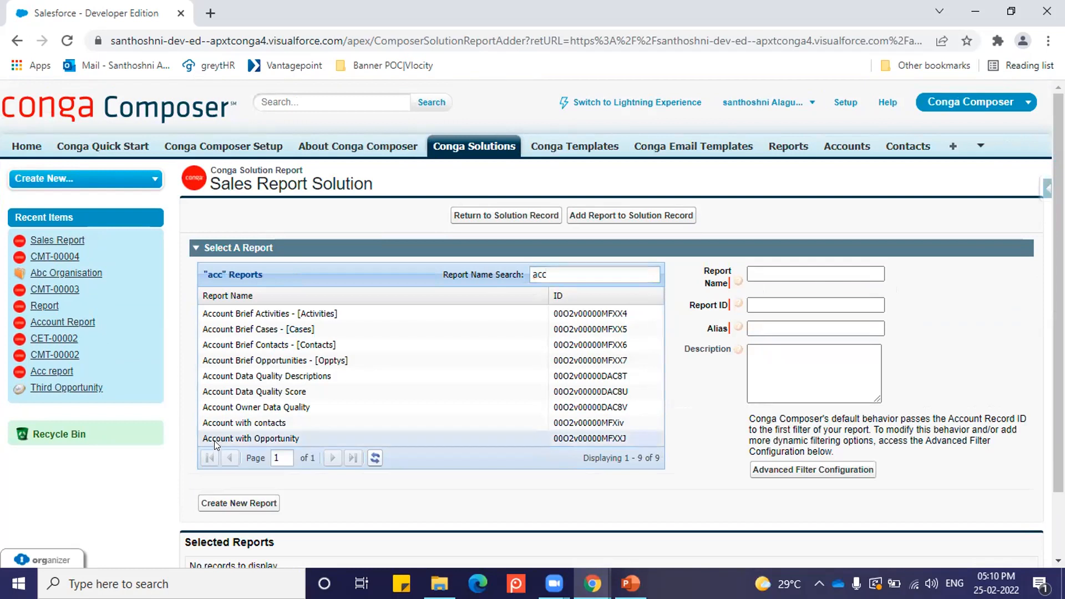
# Step: Add the selected report to the solution with the alias Accoppreport and return to the solution record
pyautogui.click(772, 327)
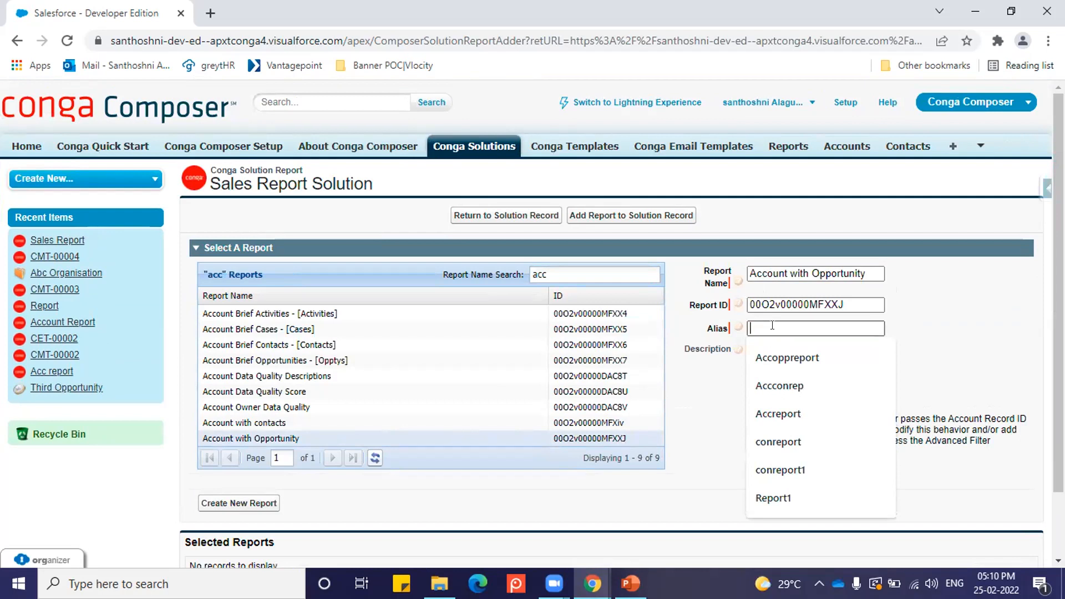
pyautogui.write('Accoppreport')
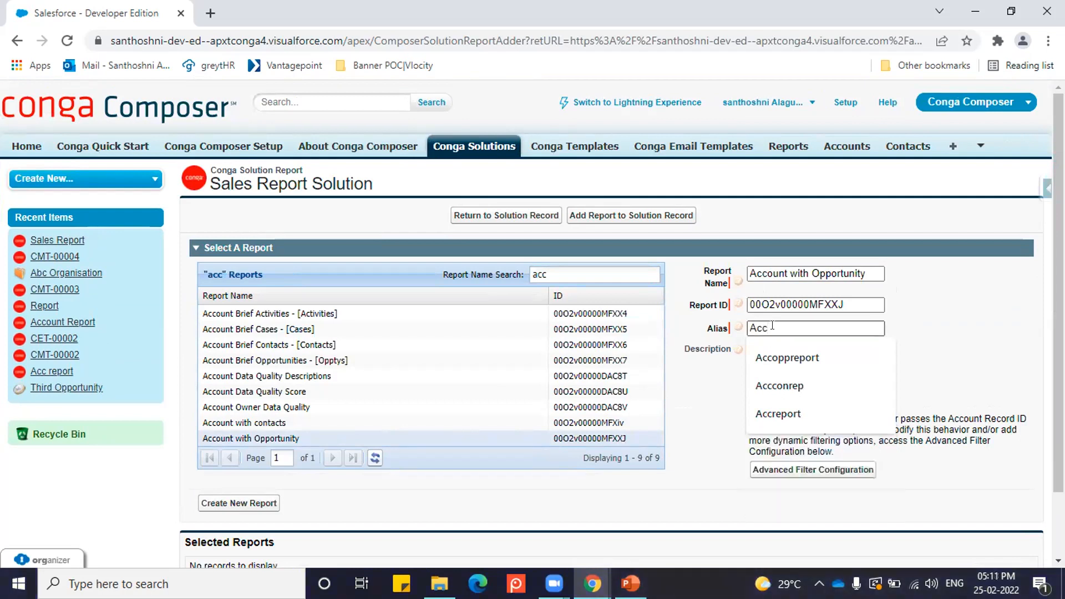
pyautogui.click(787, 363)
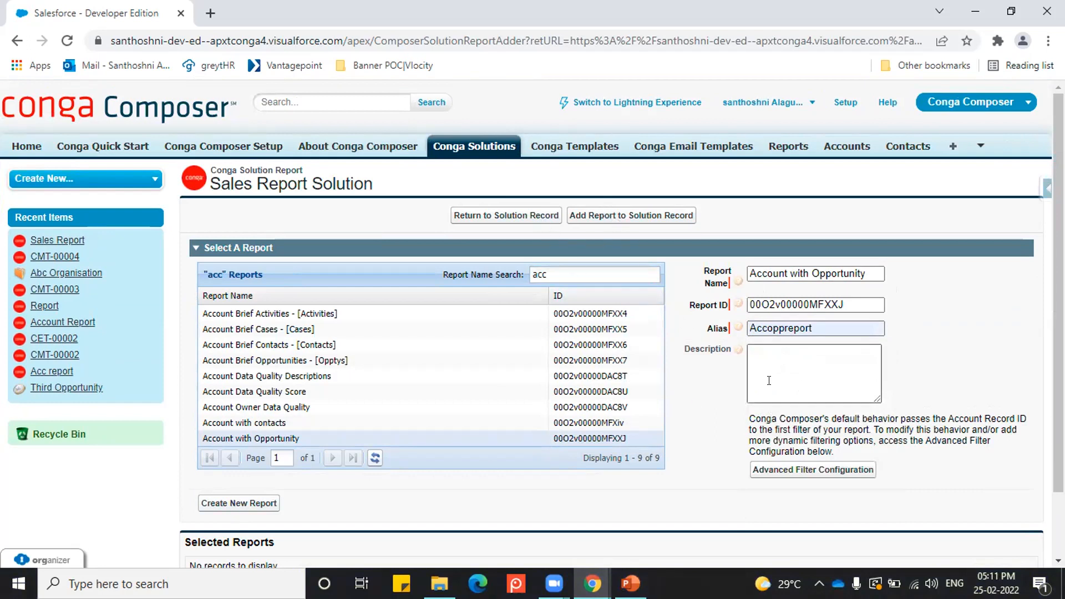
pyautogui.doubleClick(821, 327)
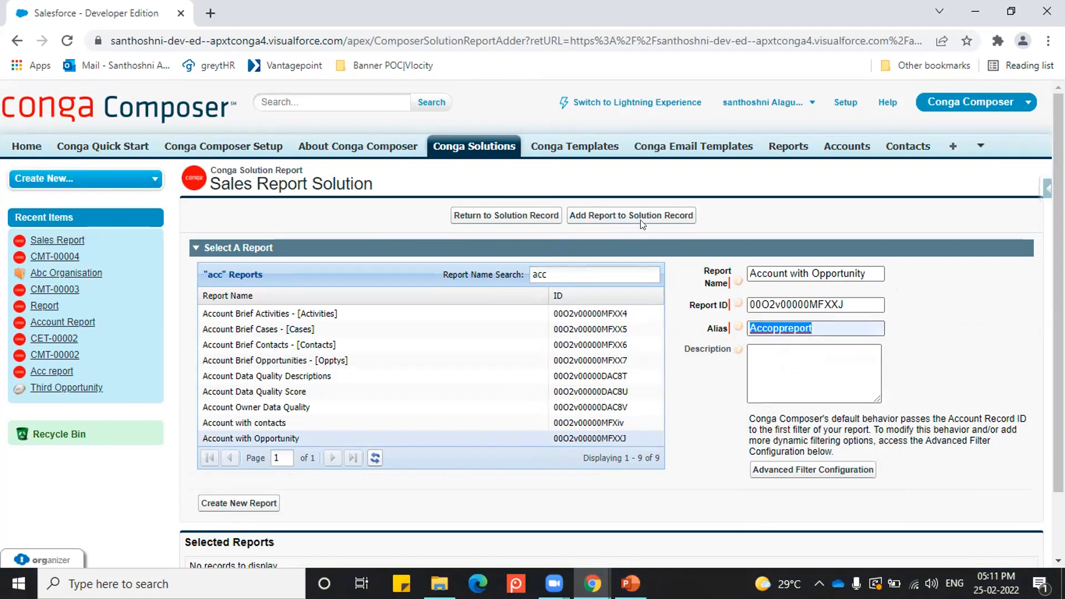
pyautogui.click(836, 330)
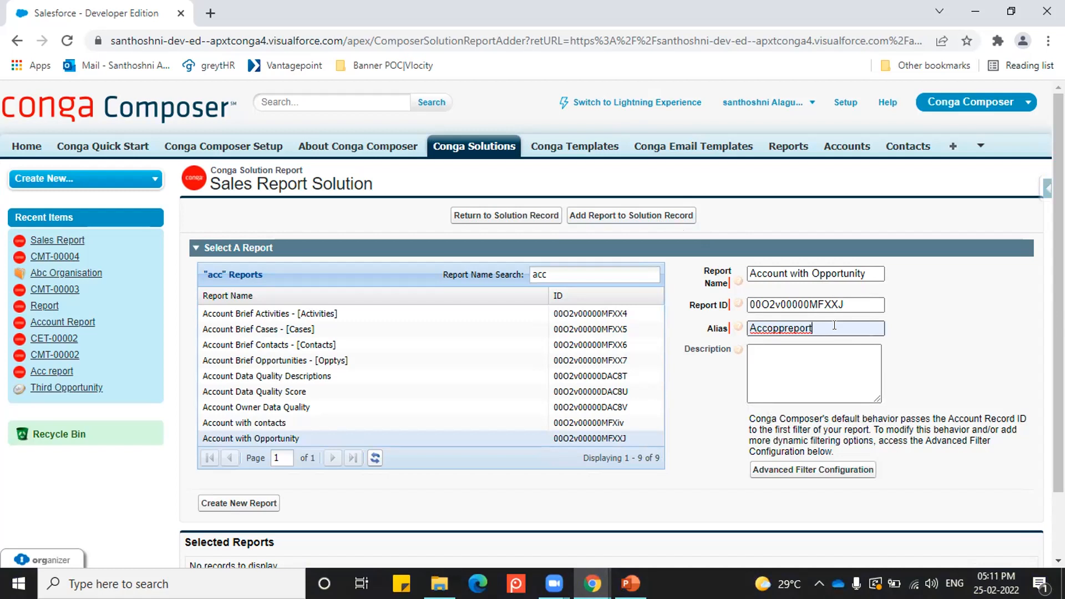
pyautogui.doubleClick(765, 322)
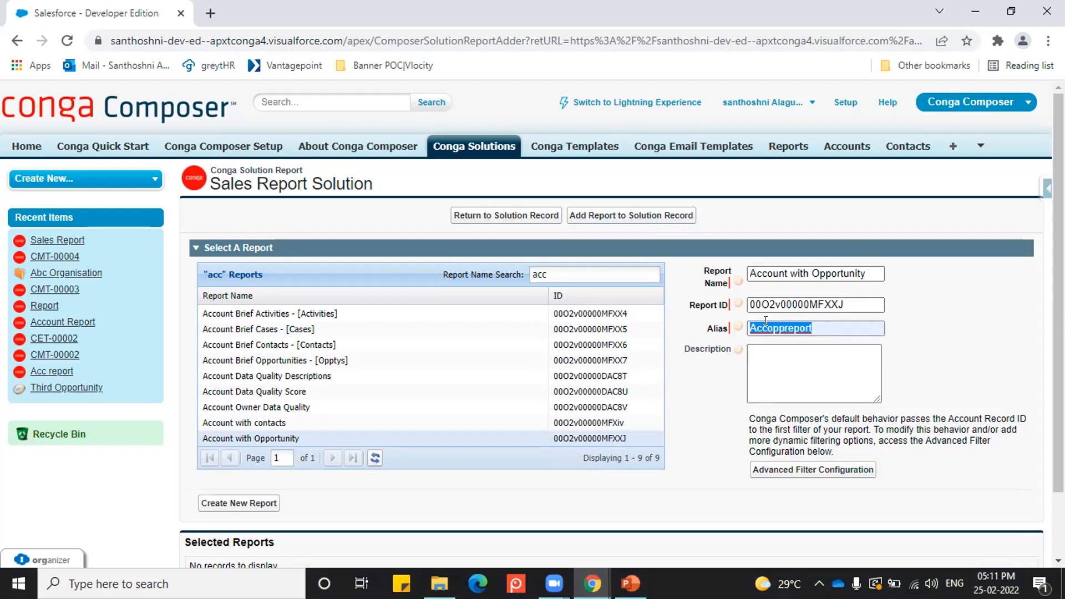
pyautogui.click(924, 336)
pyautogui.click(642, 215)
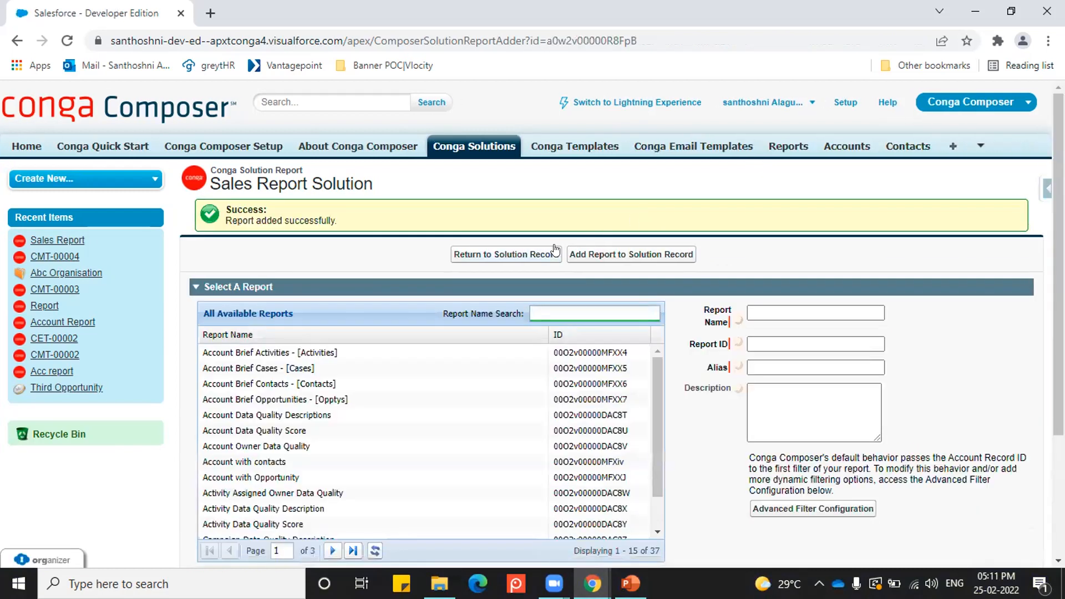
pyautogui.click(498, 255)
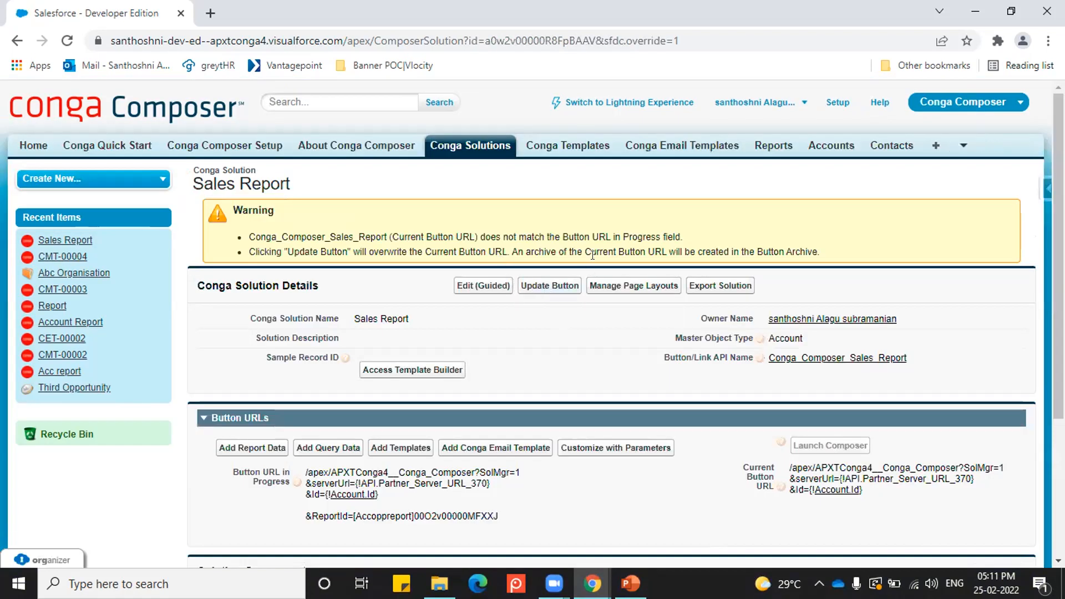
# Step: Add the Oppreport Conga template to the Sales Report solution and return to the solution record
pyautogui.scroll(-3, 523, 316)
pyautogui.click(403, 293)
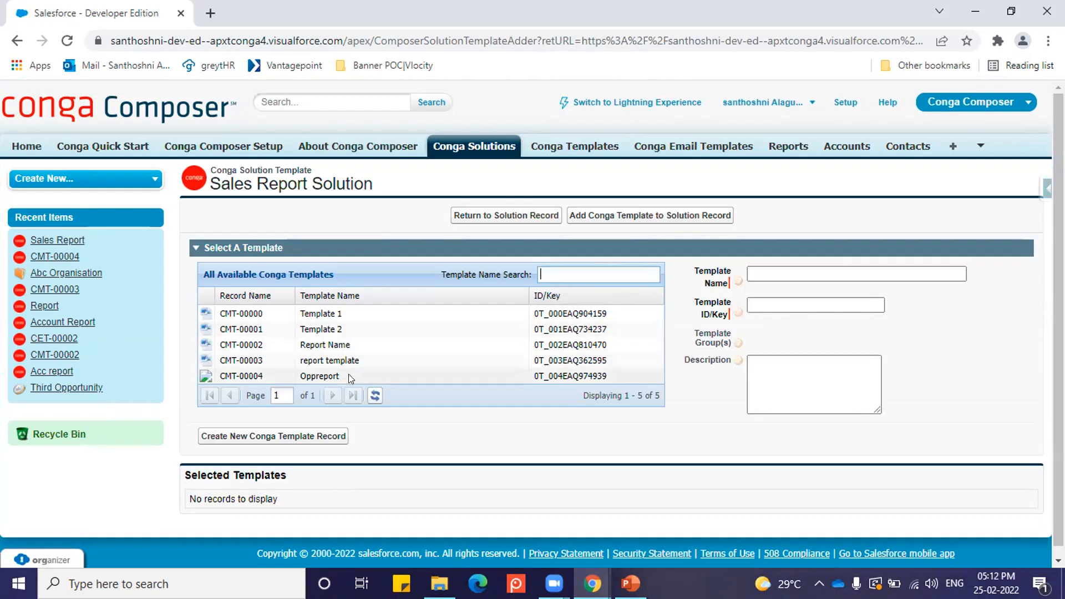
pyautogui.click(349, 375)
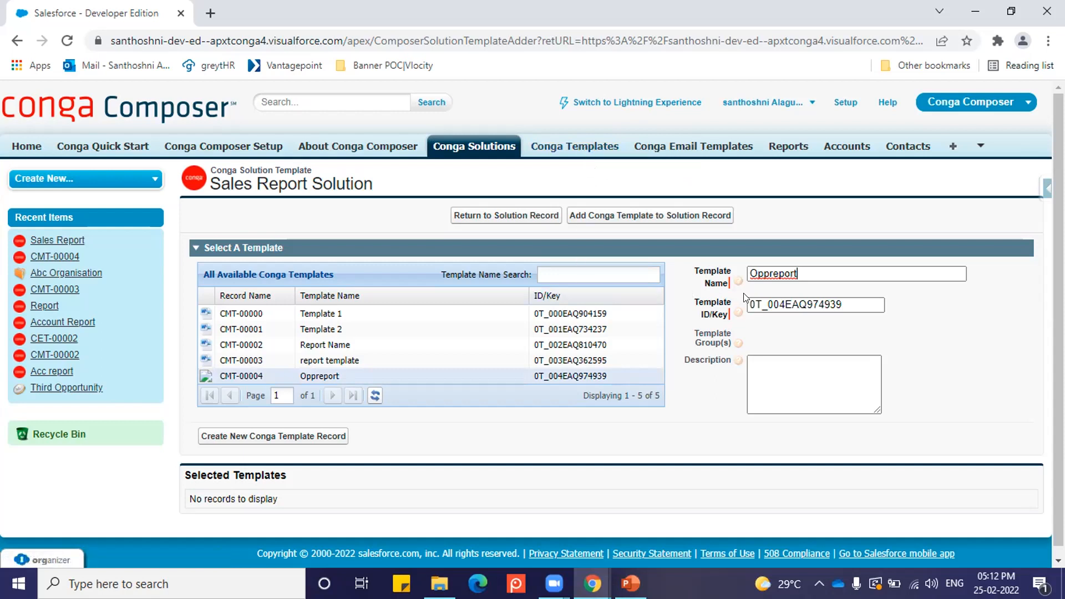
pyautogui.click(659, 217)
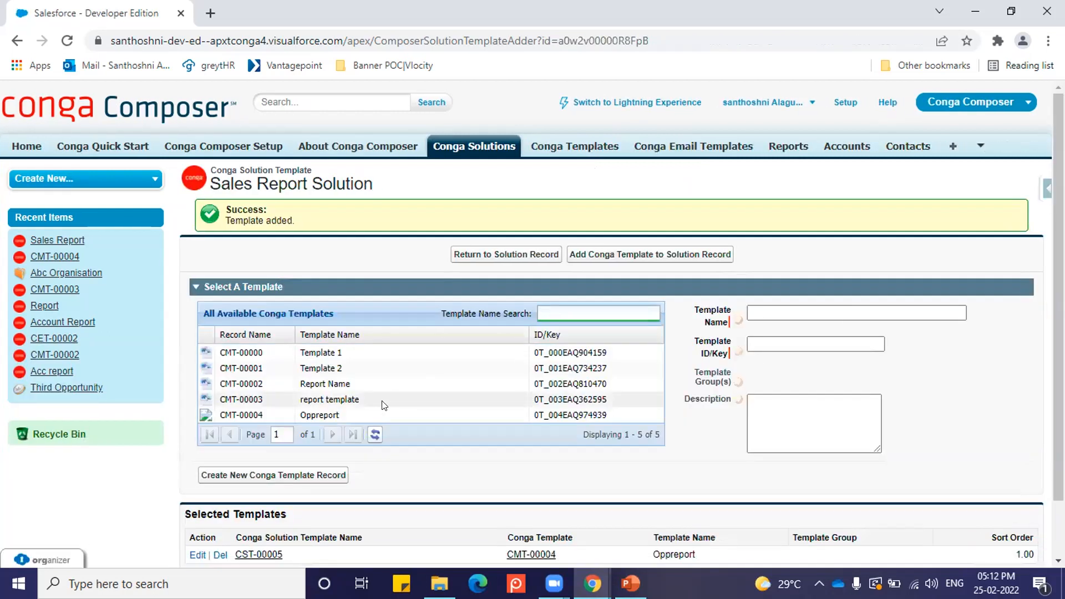
pyautogui.click(484, 254)
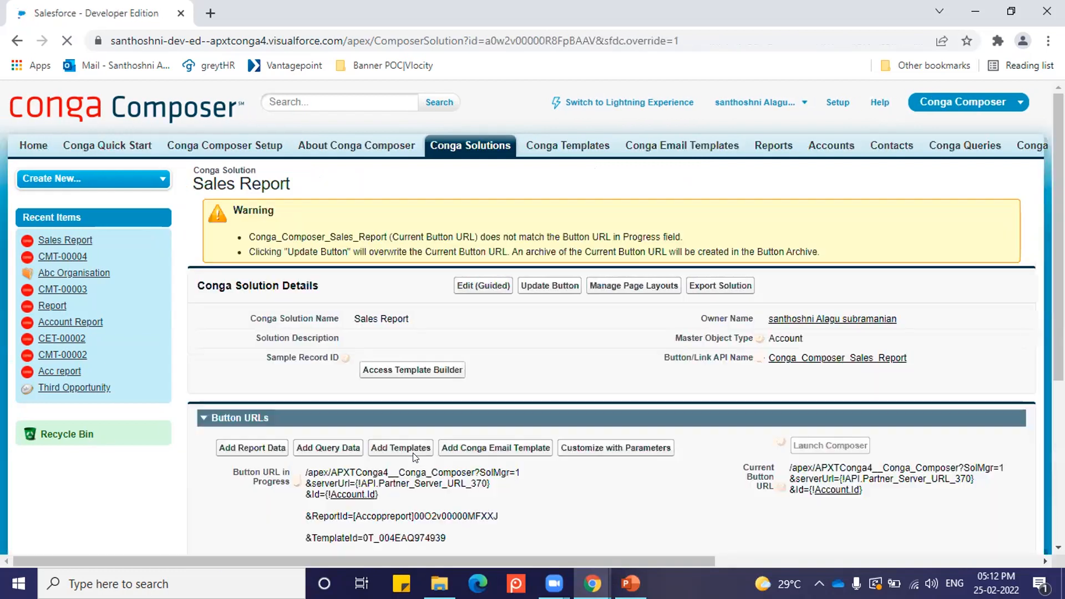
# Step: Examine the ReportId and TemplateId parameters in the solution's Button URL in Progress
pyautogui.scroll(-1, 314, 447)
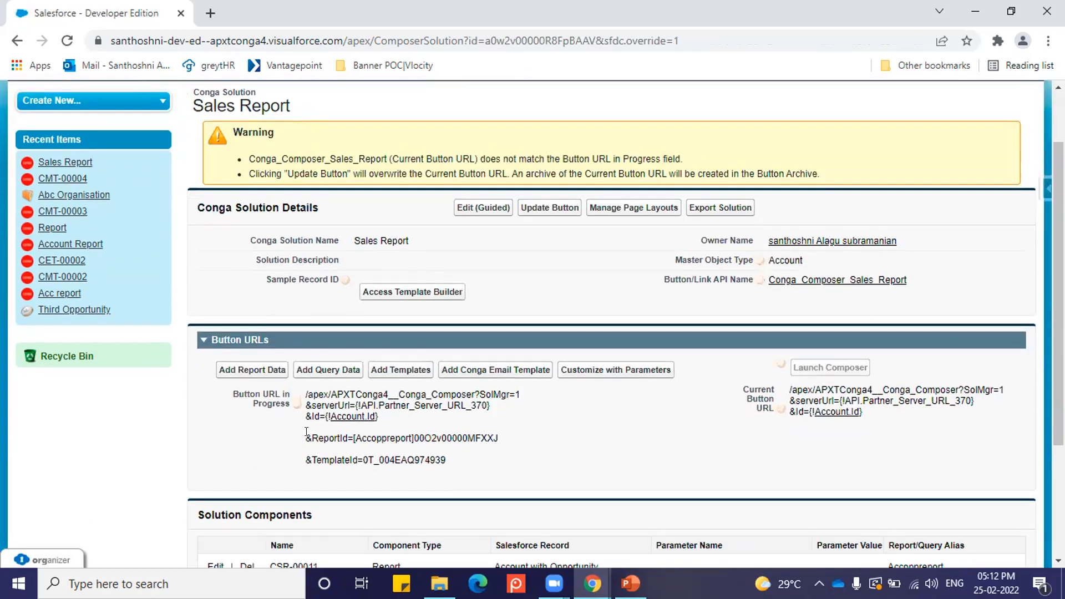
pyautogui.moveTo(308, 433); pyautogui.dragTo(531, 441)
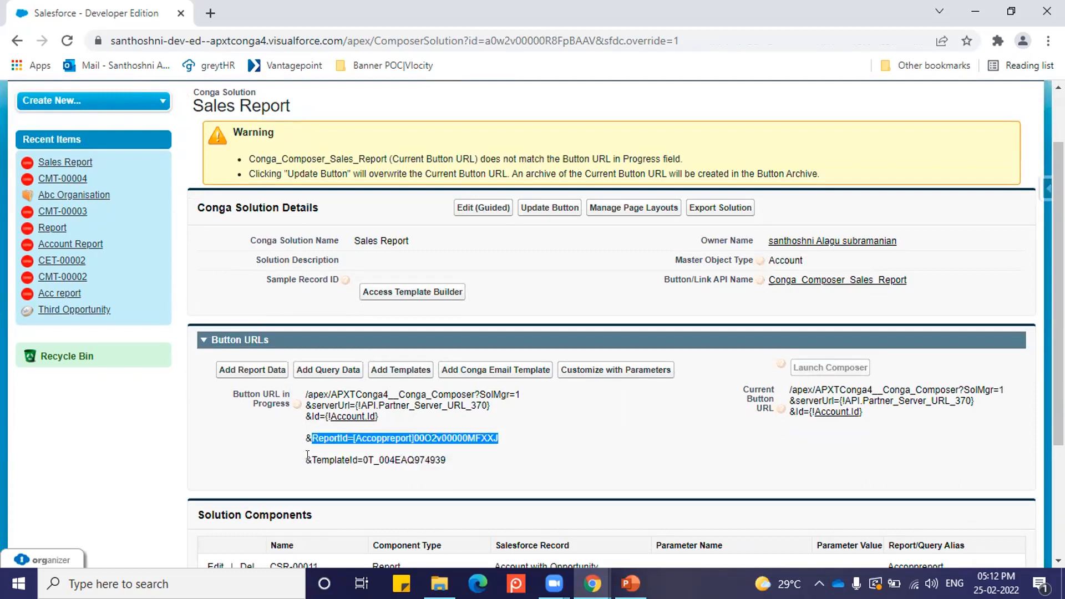
pyautogui.moveTo(308, 456); pyautogui.dragTo(445, 480)
pyautogui.click(481, 462)
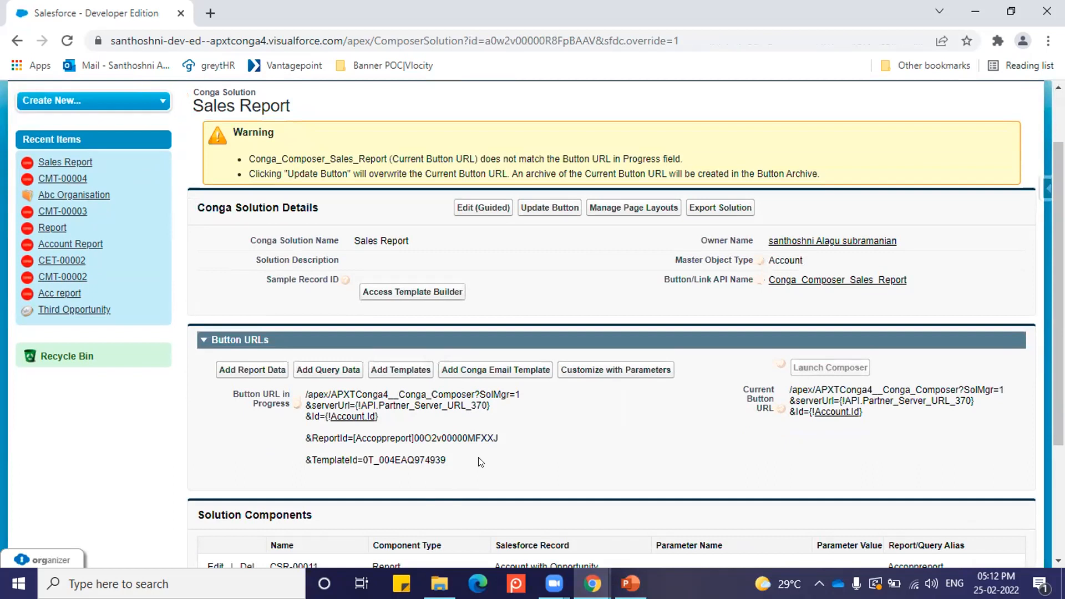
pyautogui.scroll(2, 480, 462)
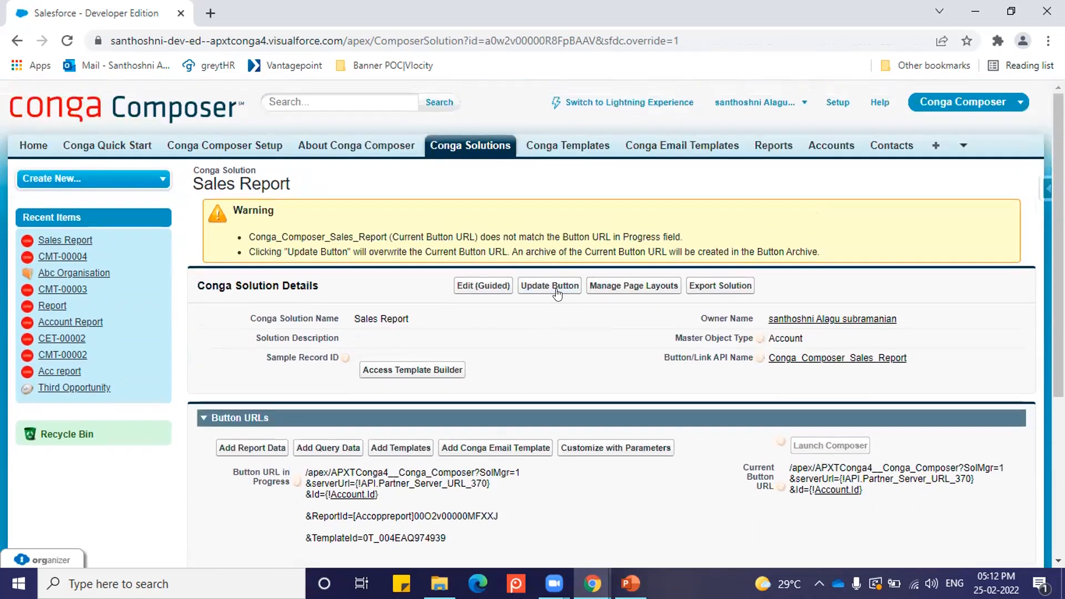
# Step: Compare the Button URL in Progress with the Current Button URL, checking the server URL and report parameters
pyautogui.scroll(-3, 552, 312)
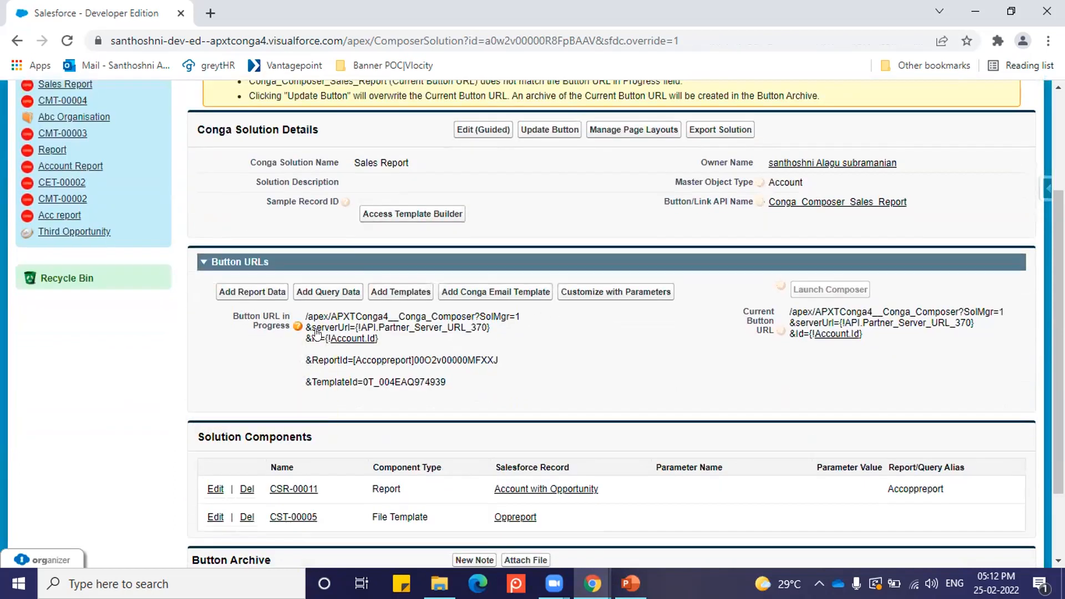
pyautogui.moveTo(232, 315); pyautogui.dragTo(289, 328)
pyautogui.moveTo(289, 328)
pyautogui.doubleClick(745, 313)
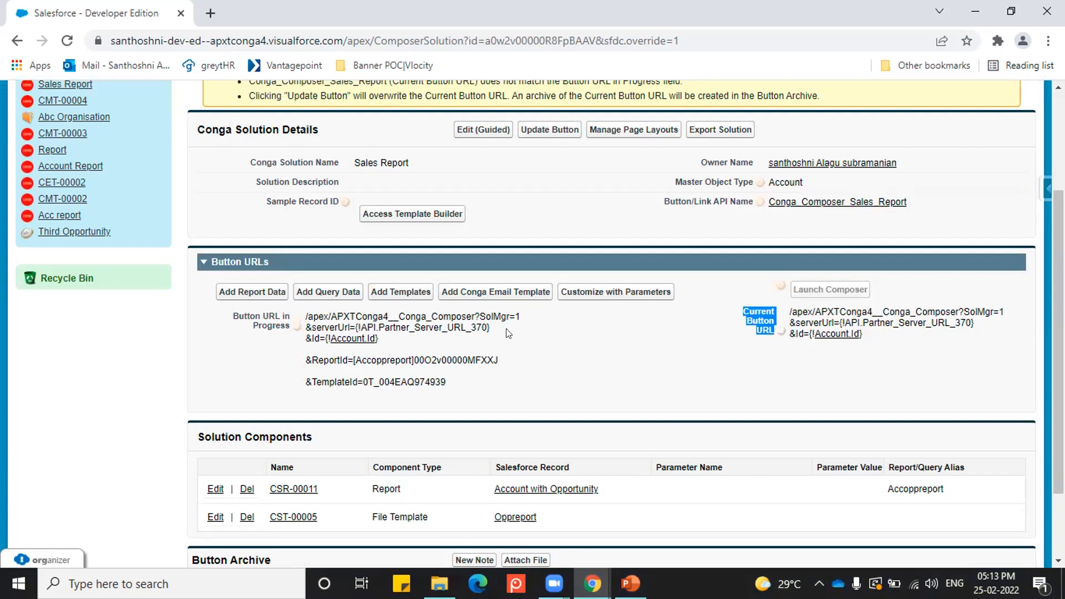
pyautogui.scroll(3, 549, 310)
pyautogui.scroll(-3, 544, 336)
pyautogui.doubleClick(924, 323)
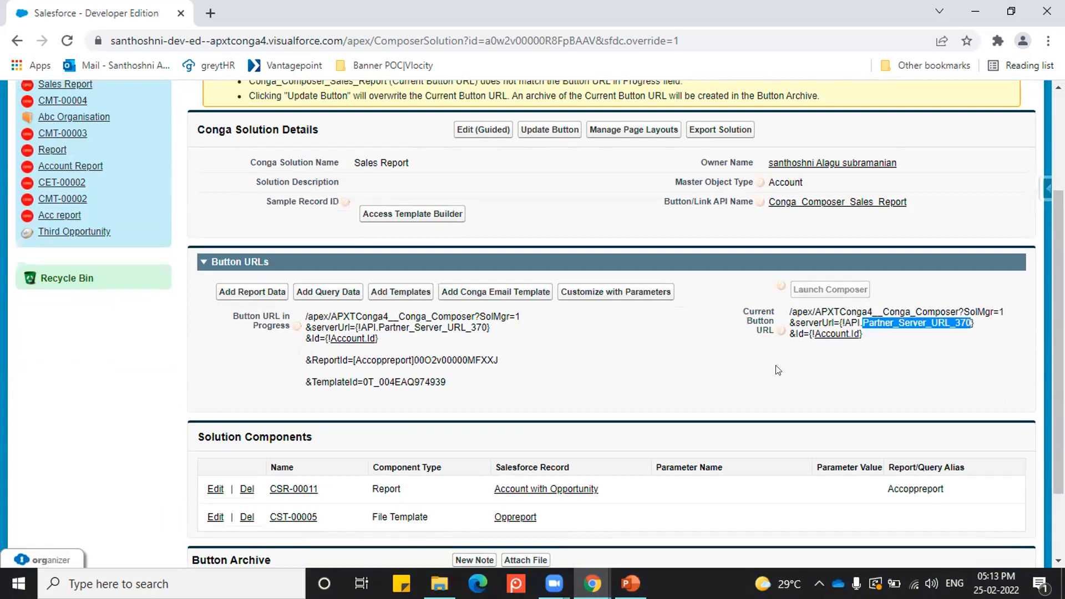
pyautogui.scroll(1, 620, 384)
pyautogui.scroll(-3, 310, 281)
pyautogui.moveTo(310, 282); pyautogui.dragTo(503, 286)
# Step: Add a DefaultPDF parameter with the value 1 to the Sales Report solution and return to the solution record
pyautogui.scroll(4, 555, 318)
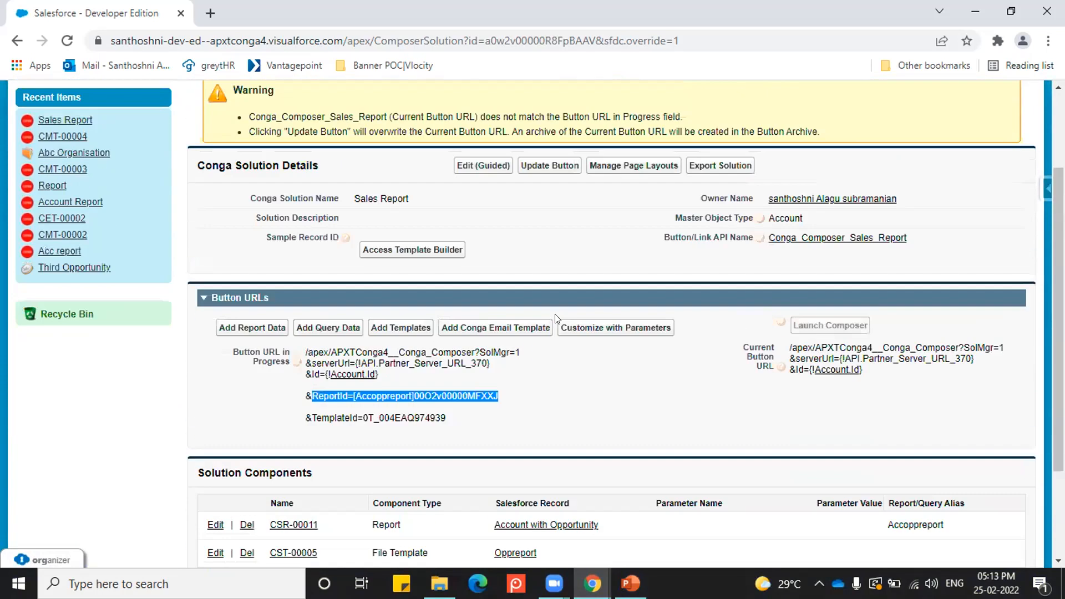
pyautogui.scroll(-3, 609, 295)
pyautogui.click(611, 293)
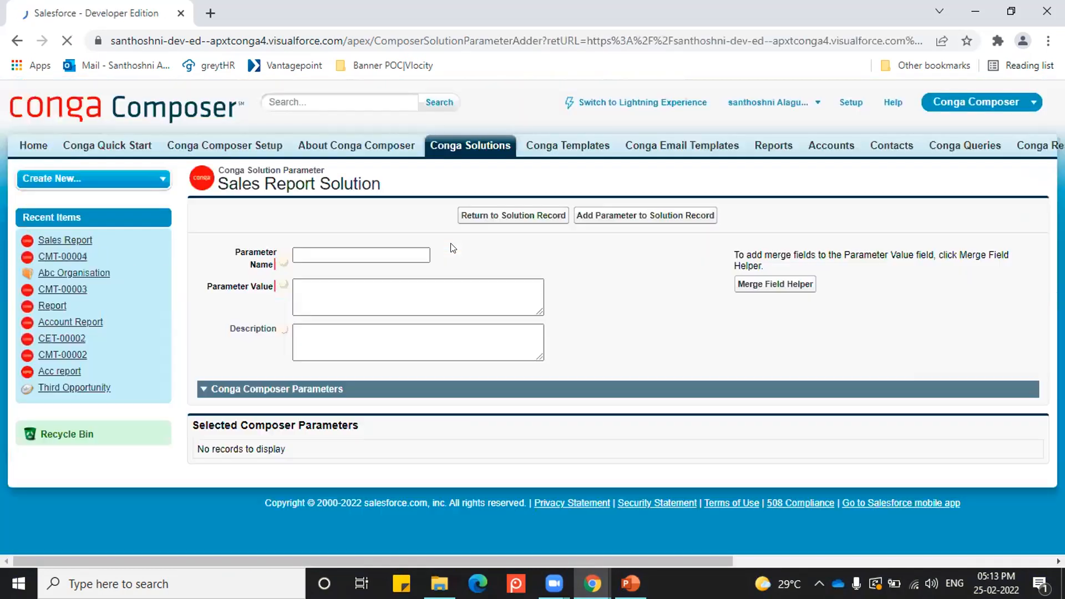
pyautogui.click(404, 255)
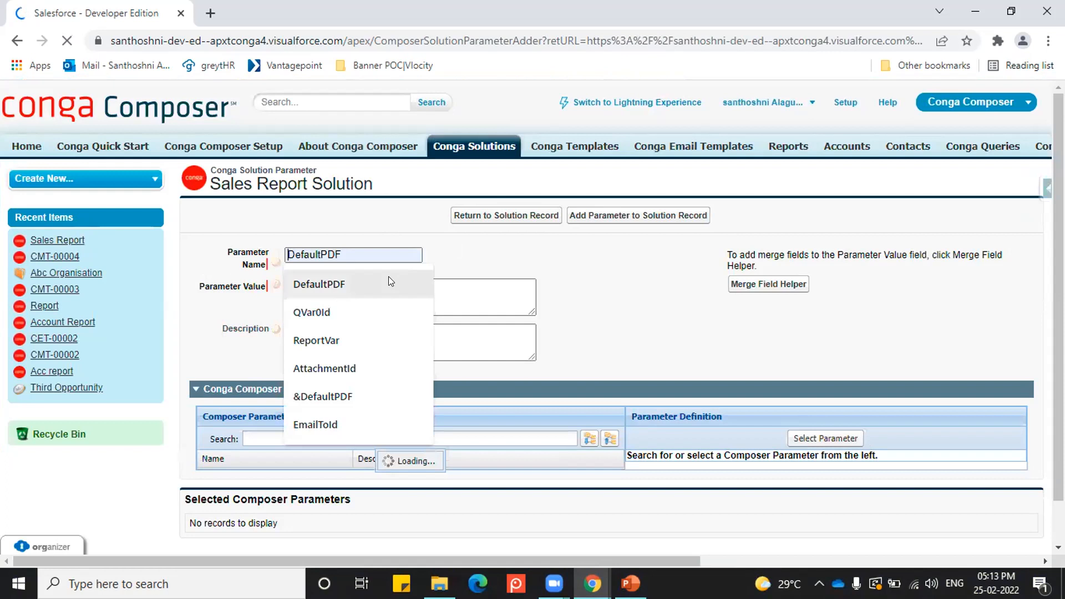
pyautogui.click(389, 279)
pyautogui.click(394, 300)
pyautogui.write('1')
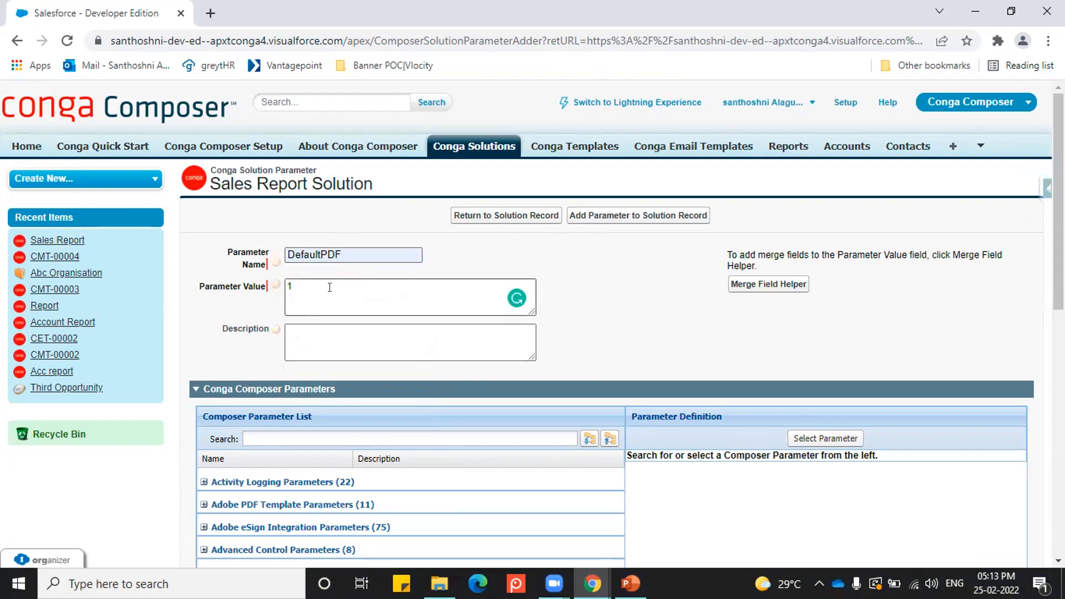
pyautogui.click(635, 217)
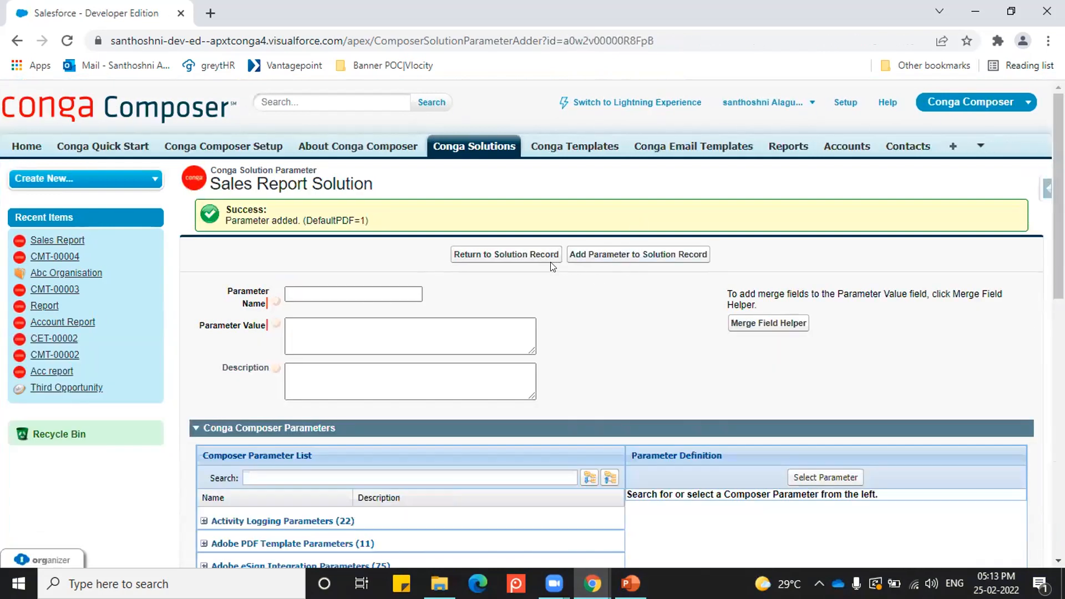
pyautogui.click(520, 255)
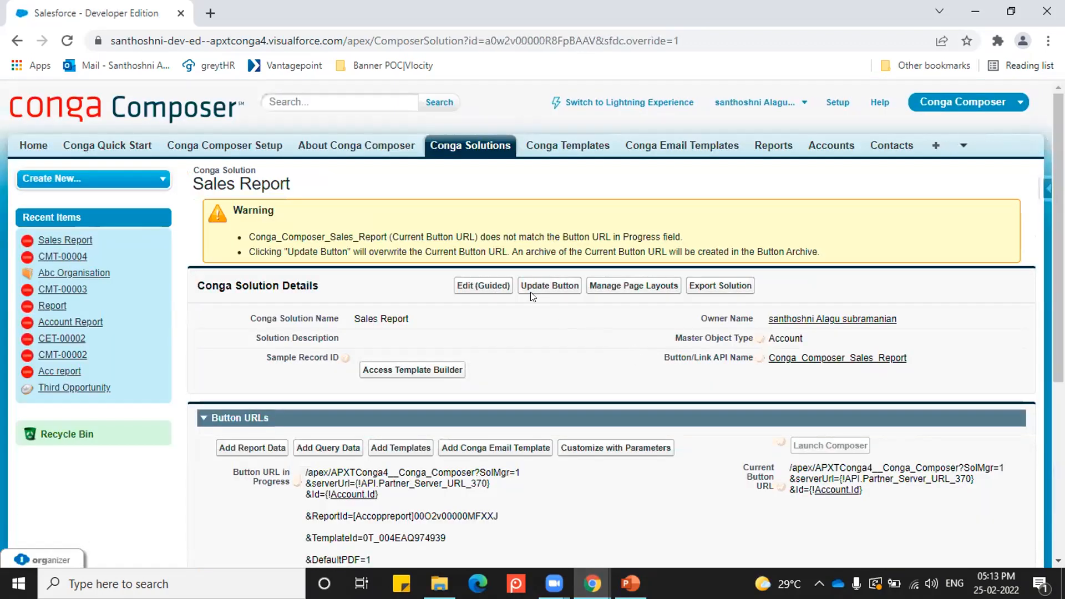
# Step: Update the Conga_Composer_Sales_Report button so its Current Button URL takes over the Button URL in Progress
pyautogui.scroll(-3, 401, 416)
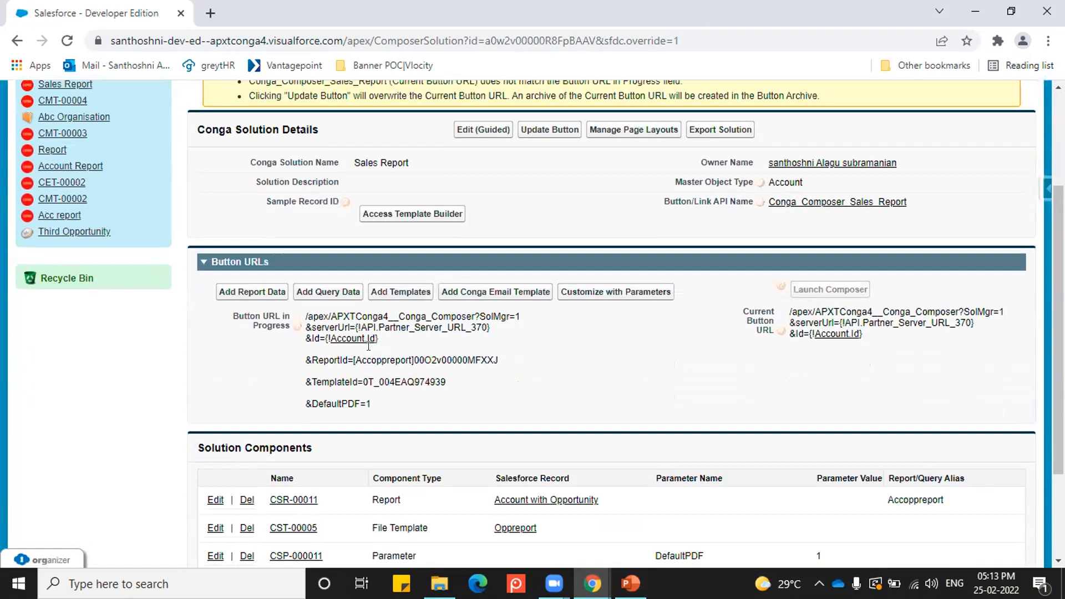
pyautogui.scroll(3, 482, 429)
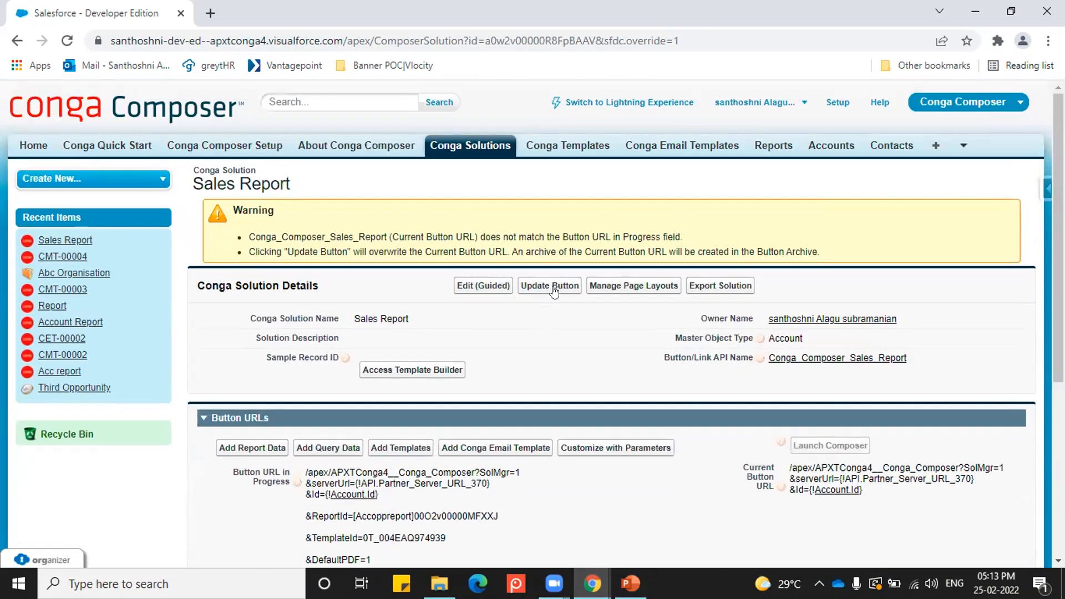
pyautogui.click(553, 291)
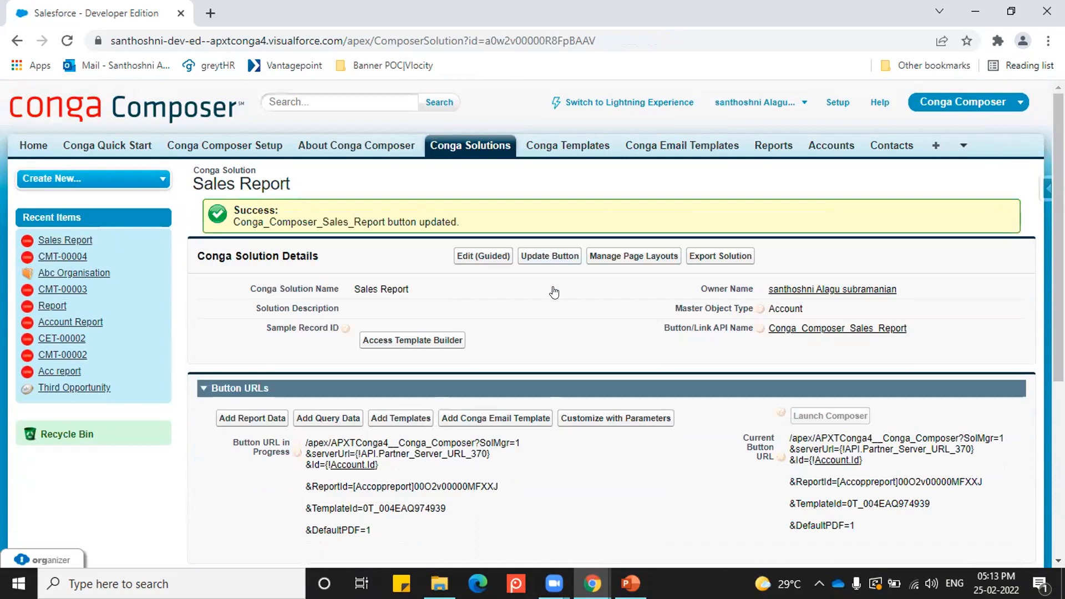
# Step: Set the first listed account as the solution's sample record for the Template Builder
pyautogui.scroll(-2, 554, 291)
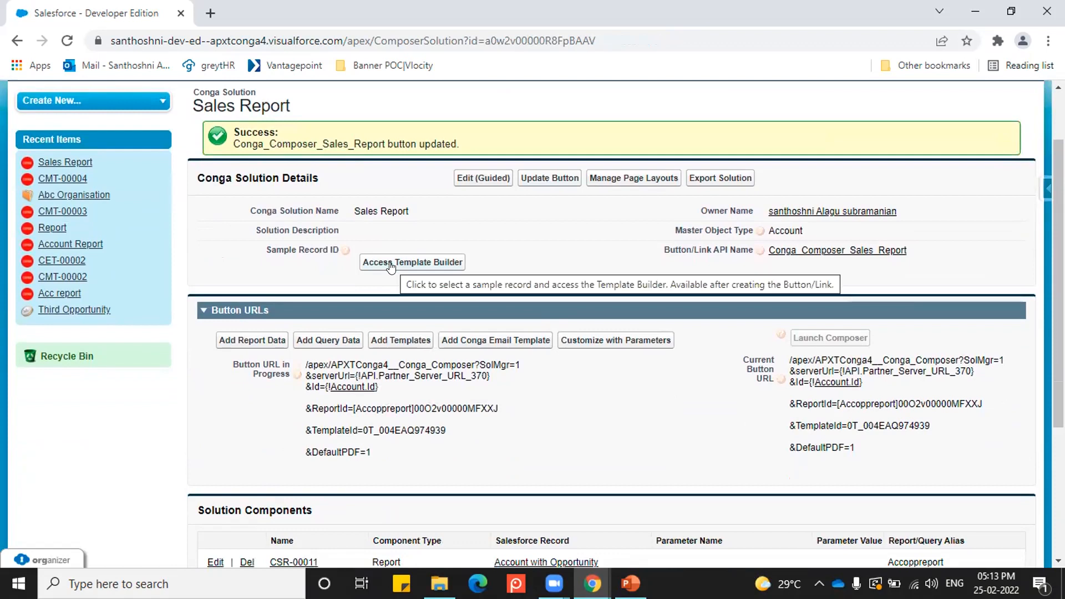
pyautogui.tripleClick(383, 430)
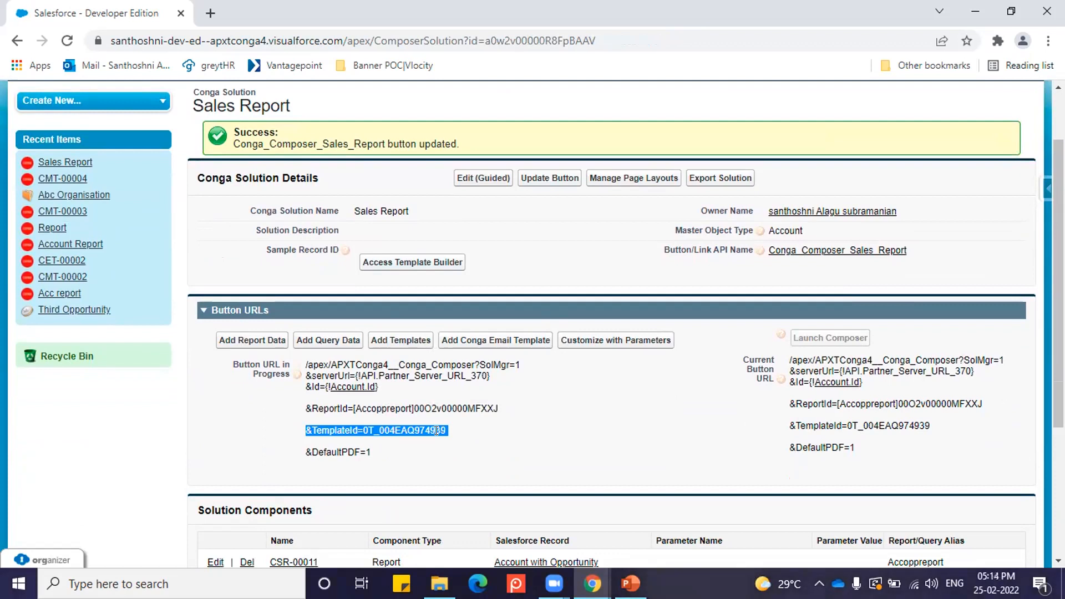
pyautogui.click(403, 267)
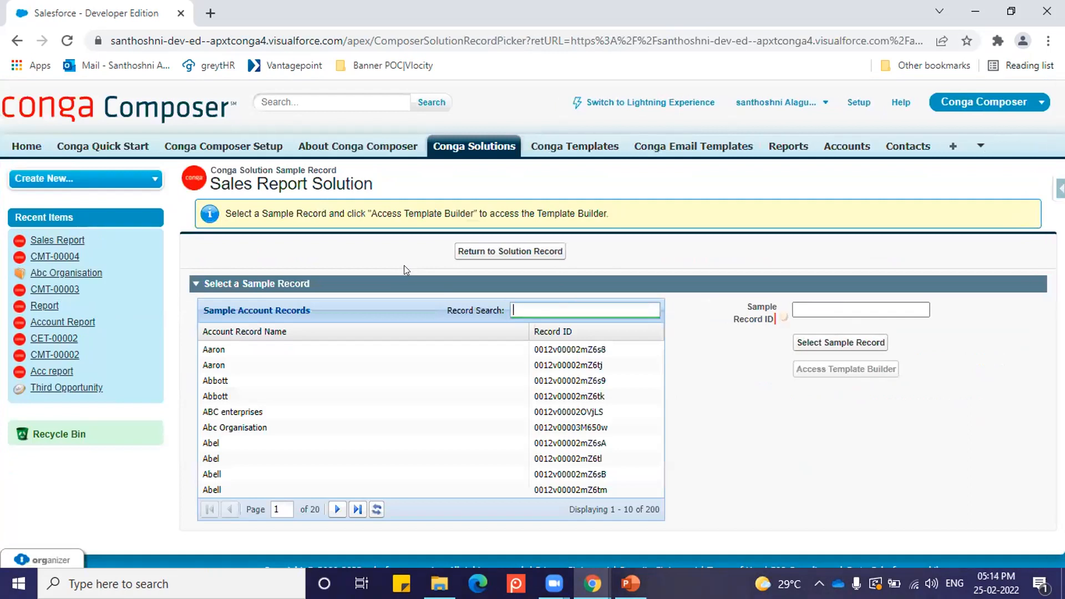
pyautogui.click(250, 349)
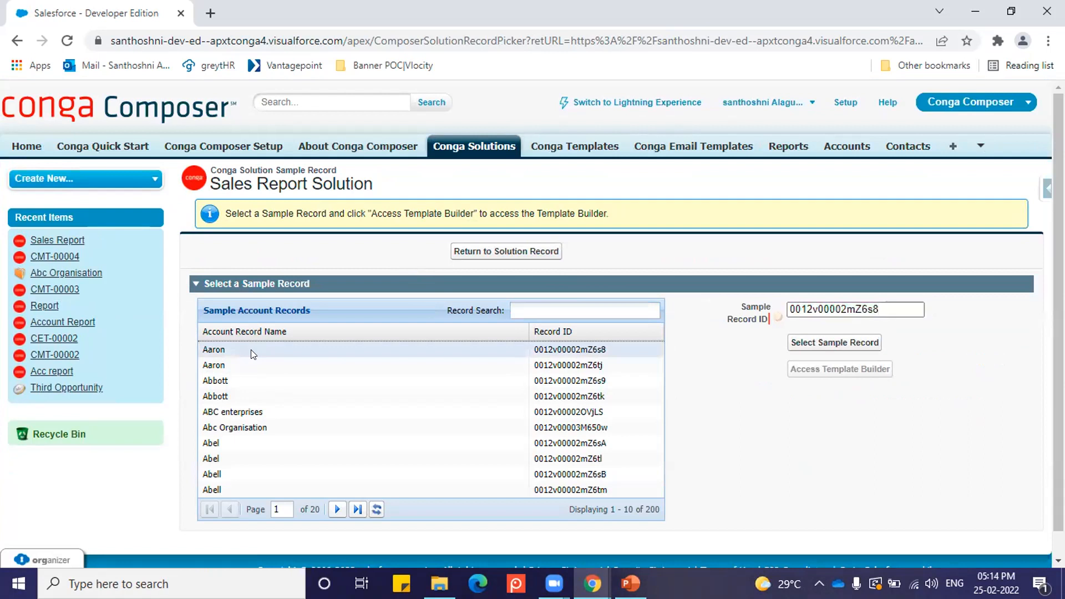
pyautogui.click(817, 344)
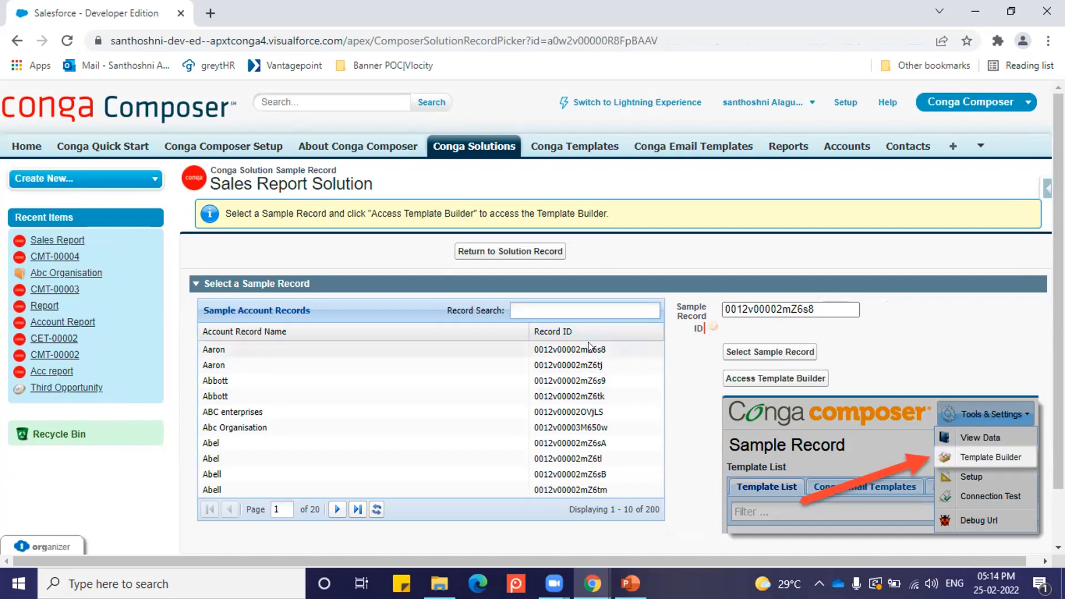
# Step: Launch Conga Composer for the sample record and open its Template Builder
pyautogui.click(769, 380)
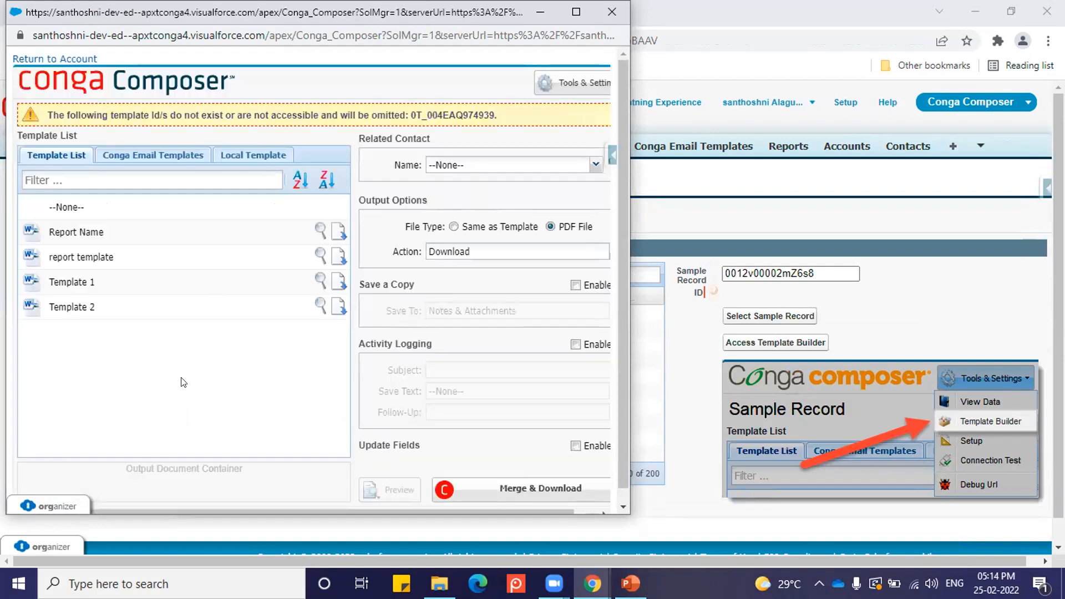
pyautogui.click(580, 85)
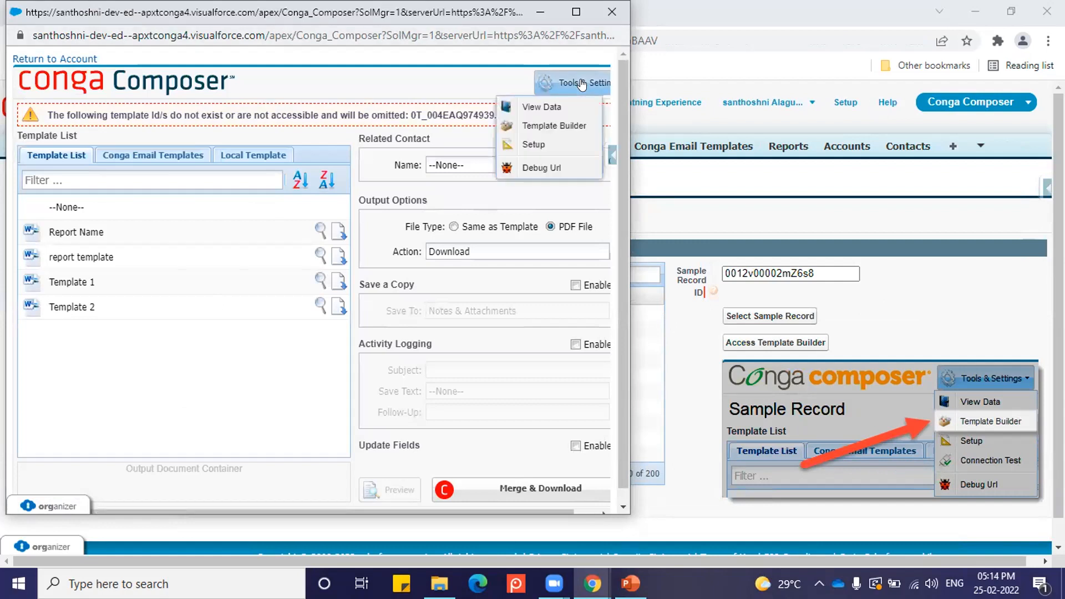
pyautogui.click(553, 117)
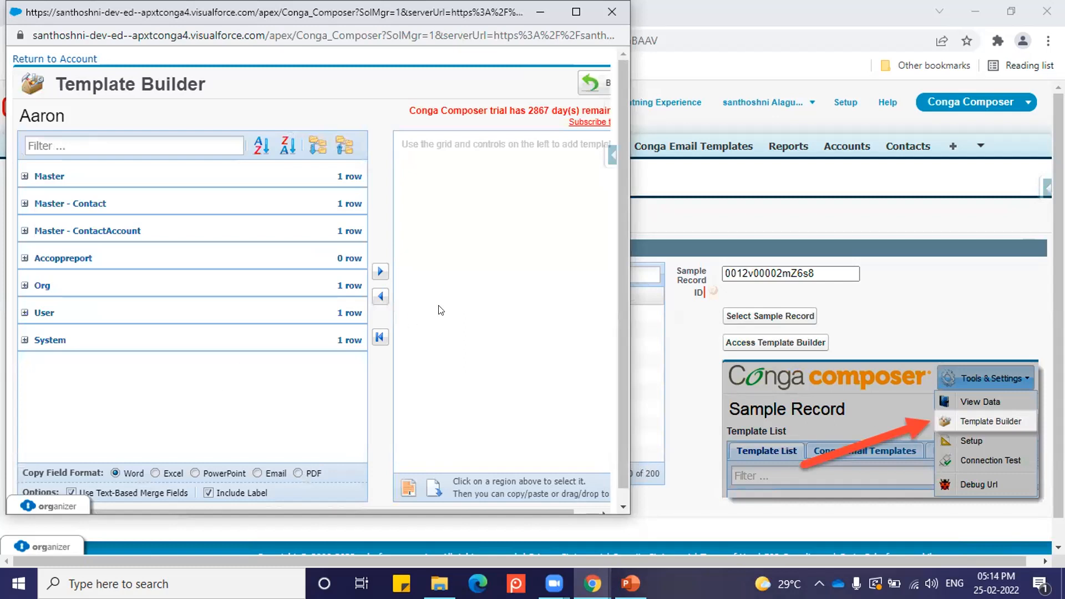
# Step: Expand the Accoppreport group in the Template Builder and examine its available merge fields
pyautogui.click(23, 258)
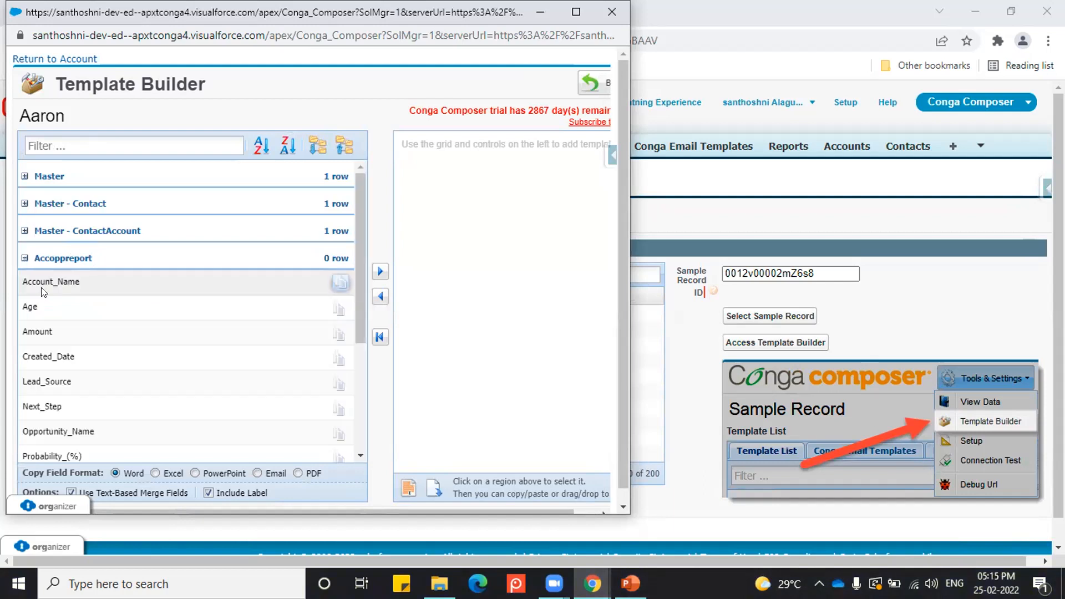
pyautogui.scroll(-2, 55, 282)
pyautogui.scroll(2, 79, 327)
pyautogui.scroll(-5, 102, 280)
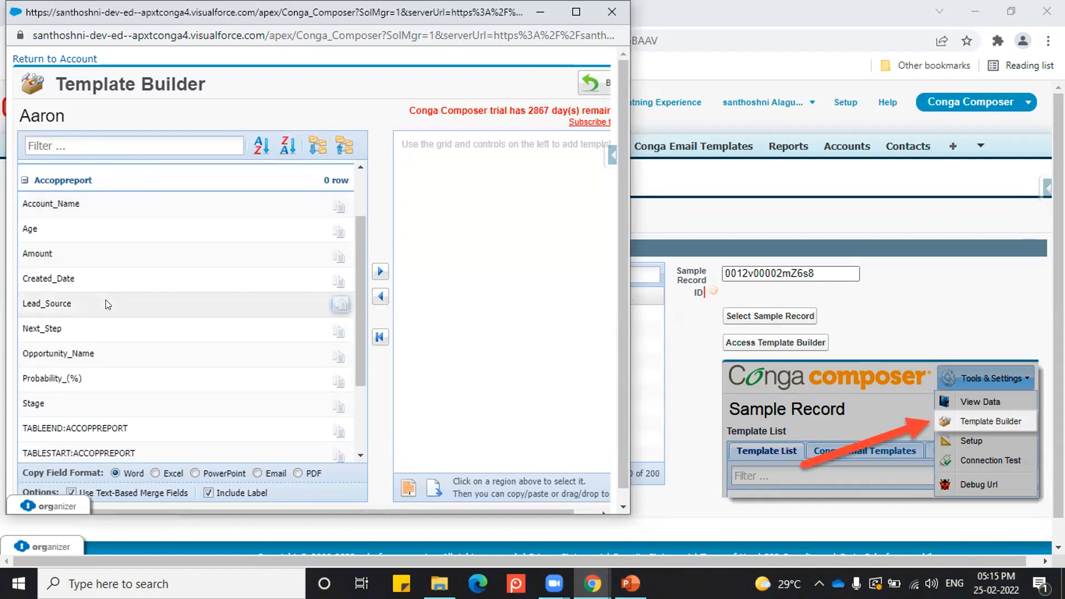
pyautogui.scroll(5, 126, 359)
pyautogui.click(107, 308)
pyautogui.scroll(-4, 107, 307)
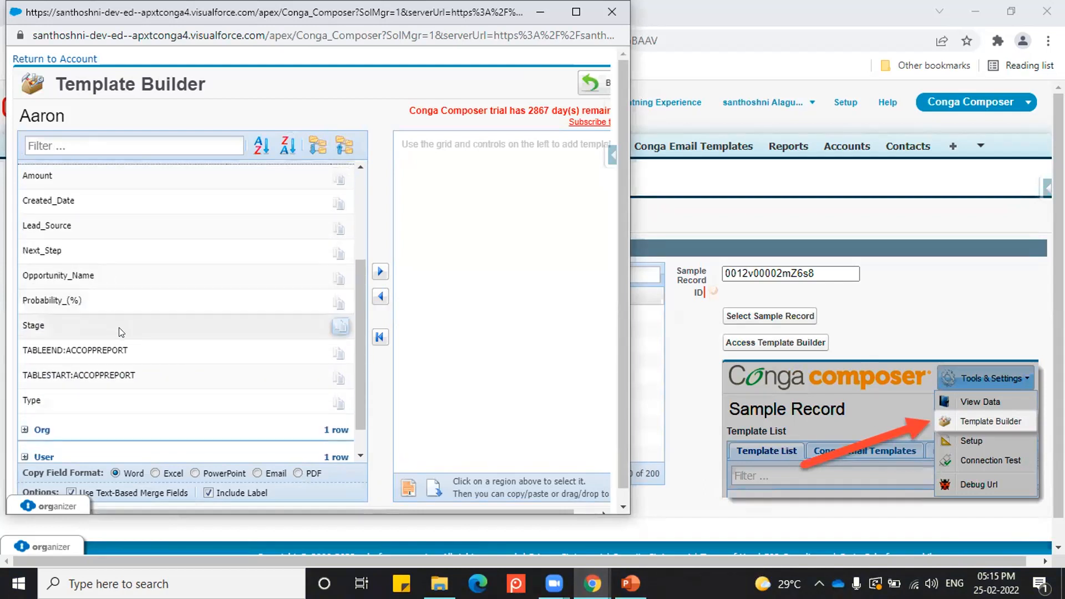
pyautogui.scroll(4, 119, 327)
pyautogui.scroll(-5, 121, 332)
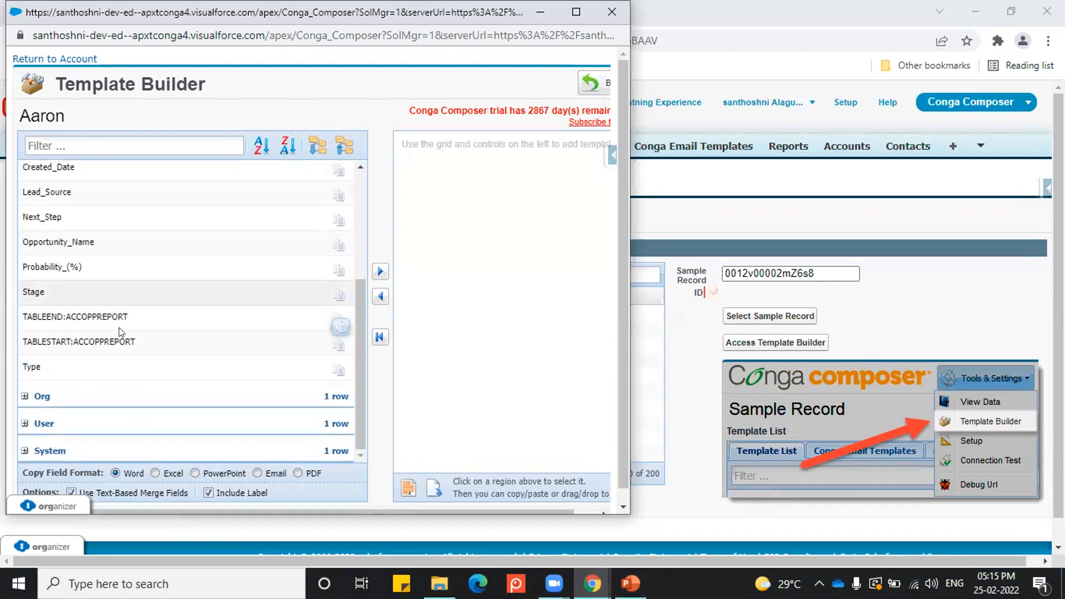
pyautogui.scroll(4, 149, 294)
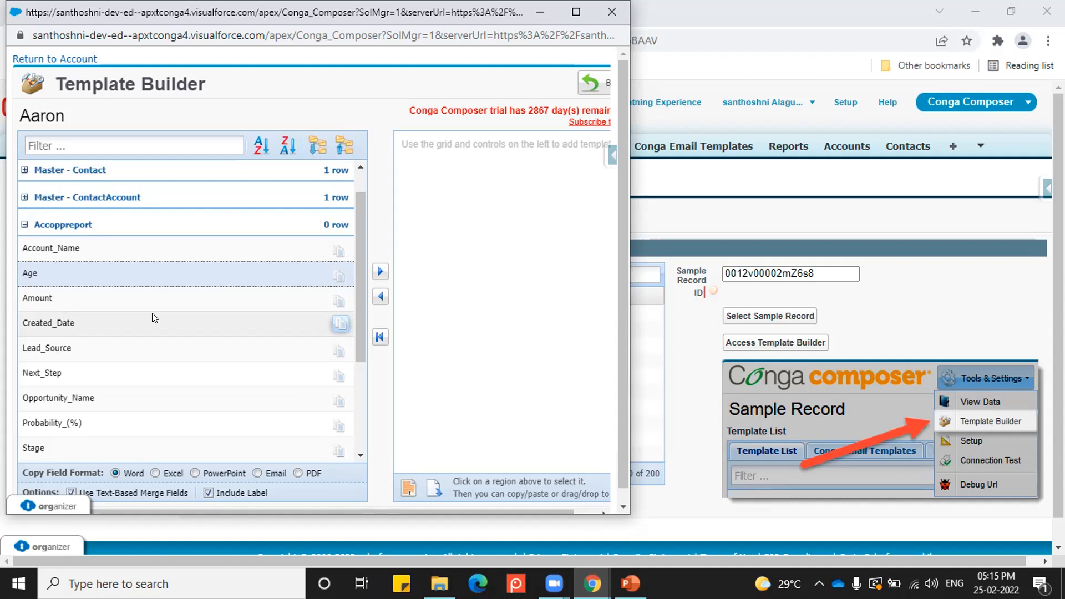
# Step: Build a template table from the Accoppreport fields Amount, Created_Date, Lead_Source, Opportunity_Name and Stage
pyautogui.click(225, 302)
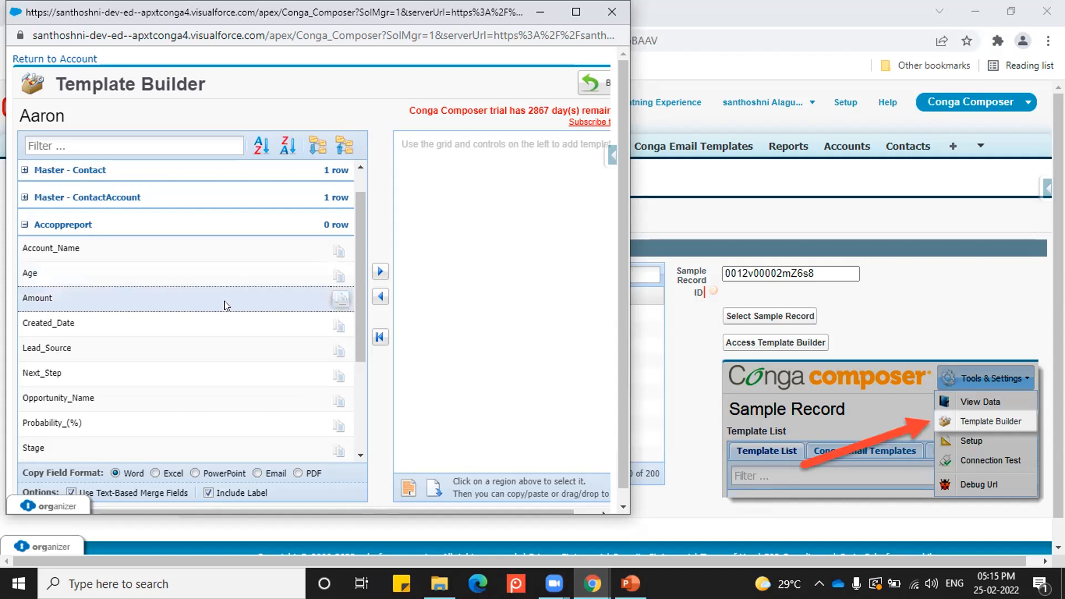
pyautogui.scroll(-2, 224, 300)
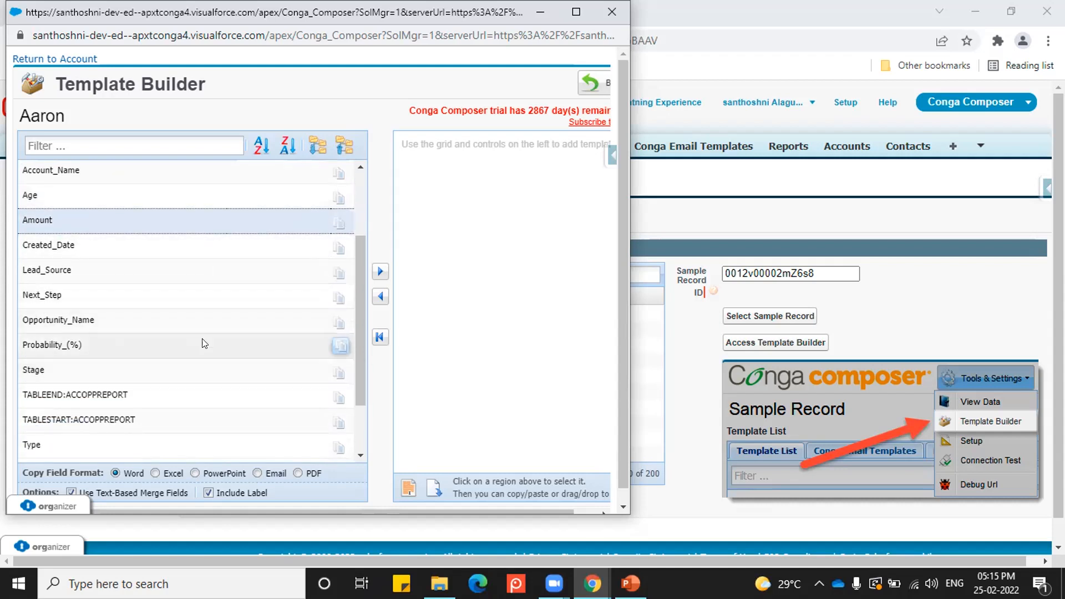
pyautogui.keyDown('shift'); pyautogui.click(214, 267); pyautogui.keyUp('shift')
pyautogui.click(380, 271)
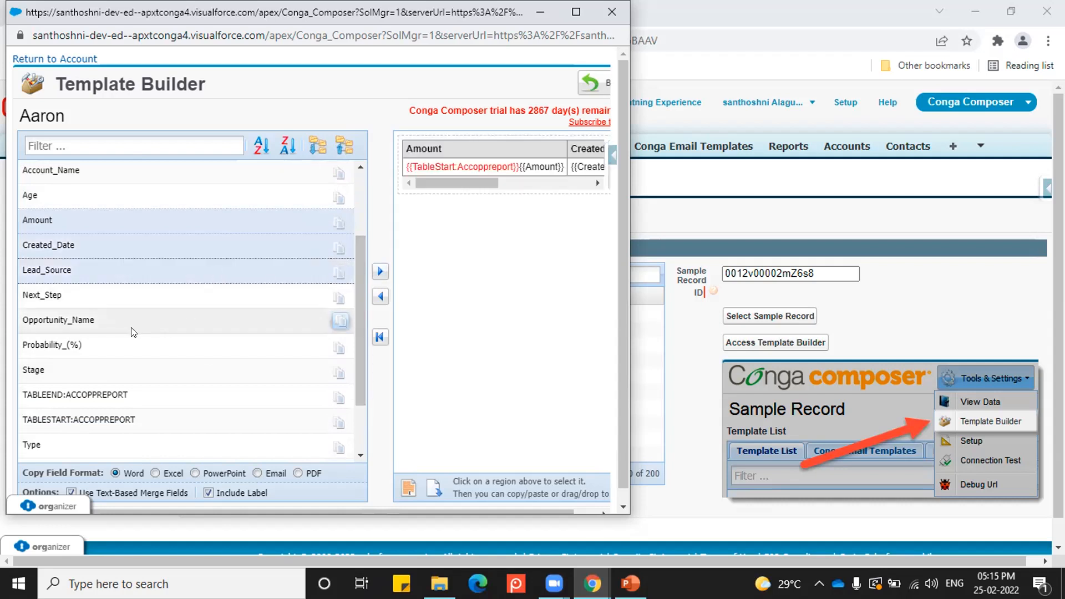
pyautogui.click(132, 321)
pyautogui.click(380, 273)
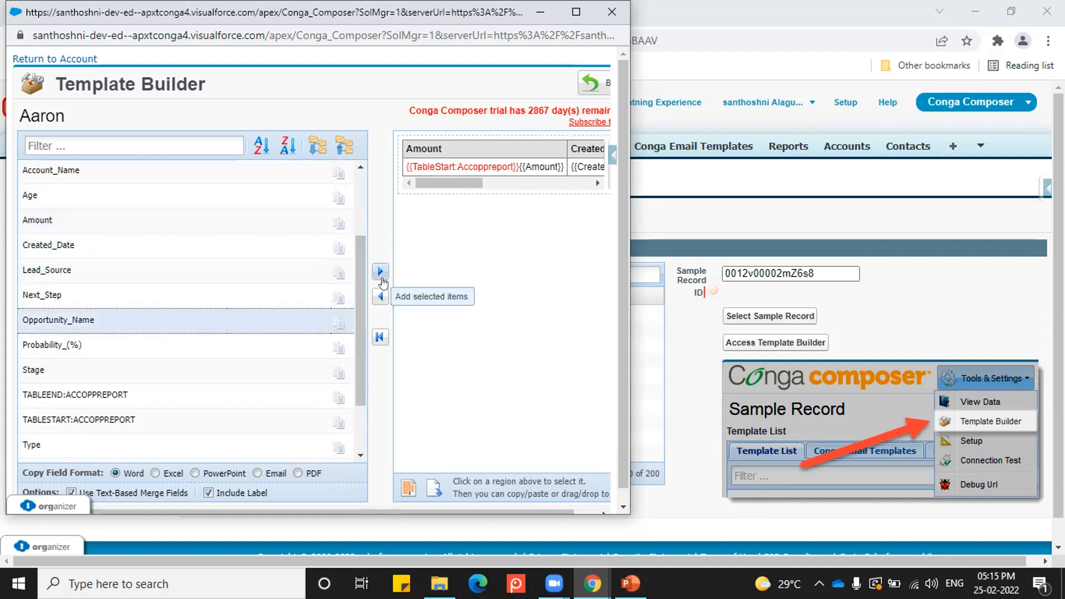
pyautogui.moveTo(449, 179); pyautogui.dragTo(465, 205)
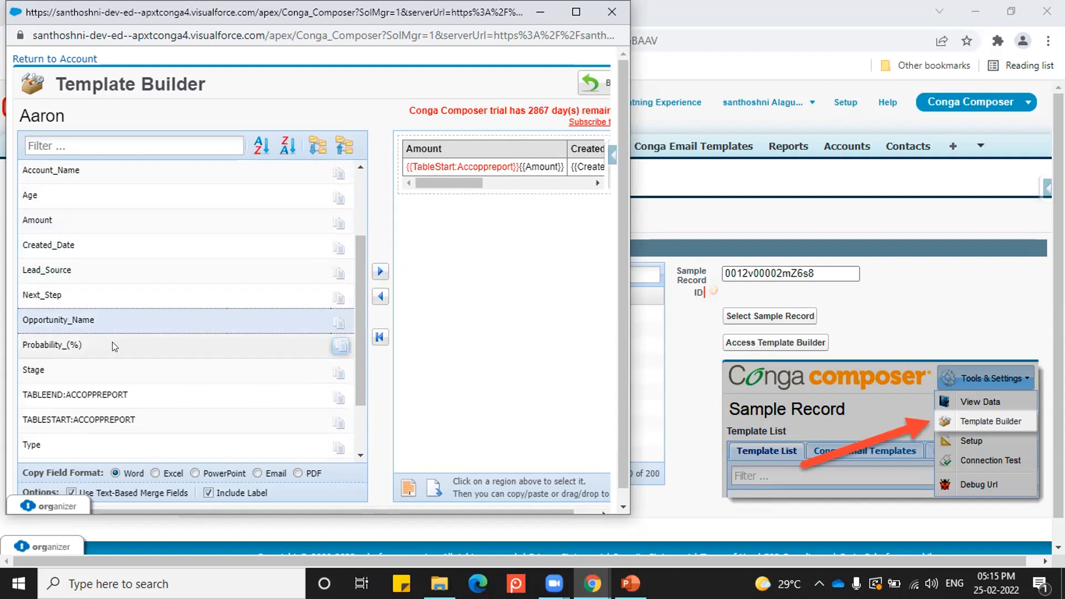
pyautogui.click(340, 371)
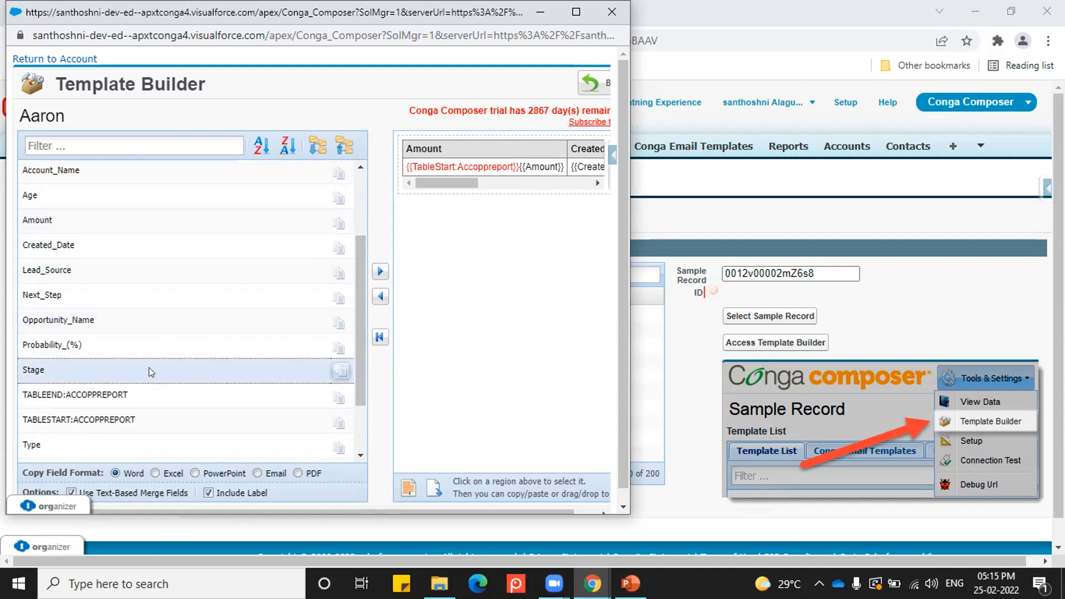
# Step: Preview the table's merge fields in Excel and PowerPoint format, and set the copy field format back to Word
pyautogui.scroll(2, 127, 362)
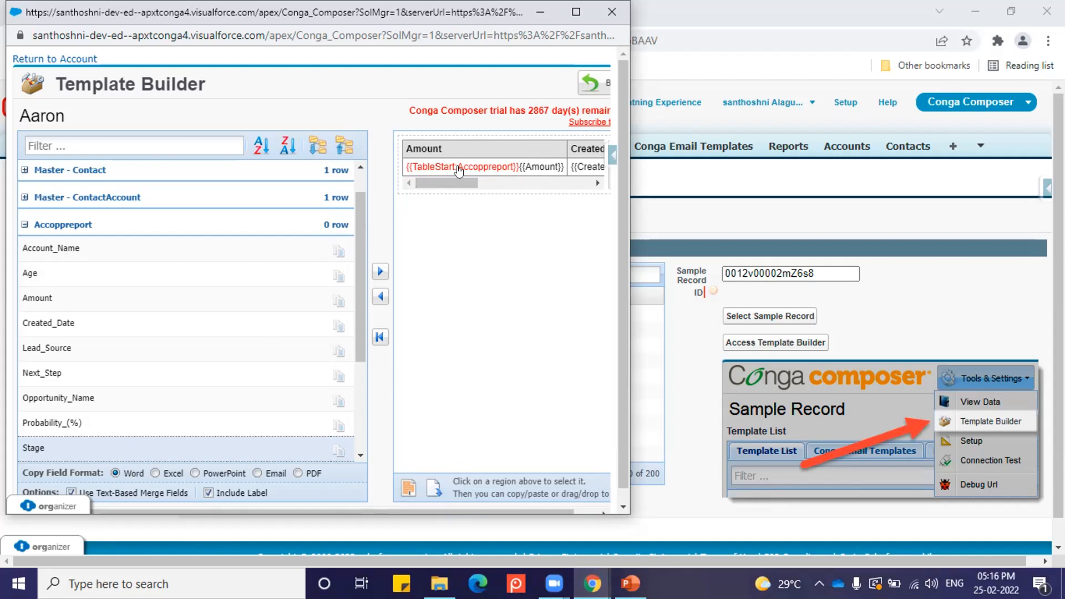
pyautogui.click(155, 473)
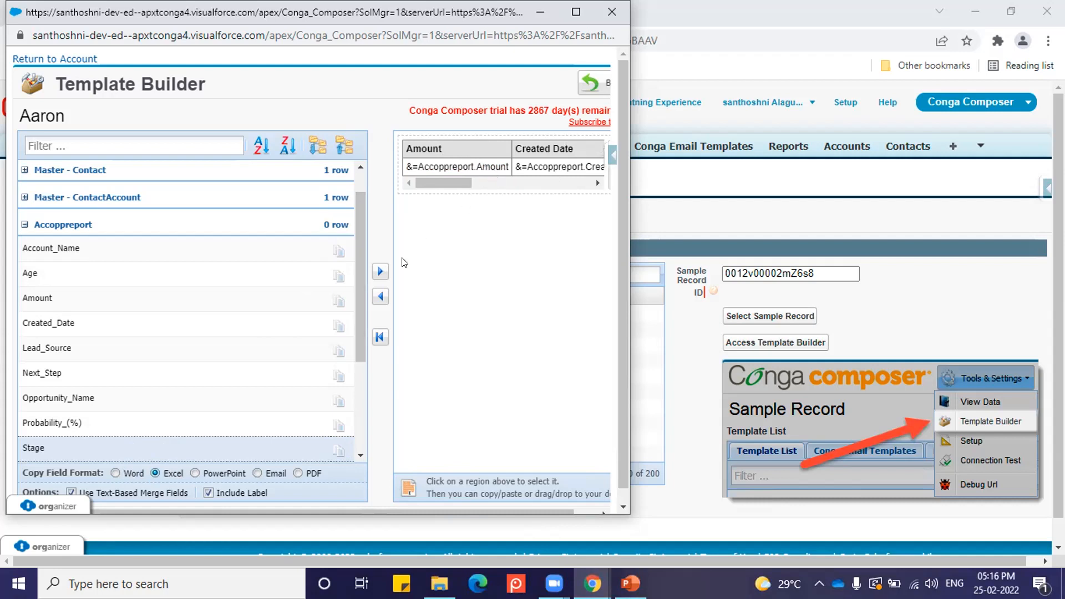
pyautogui.click(193, 472)
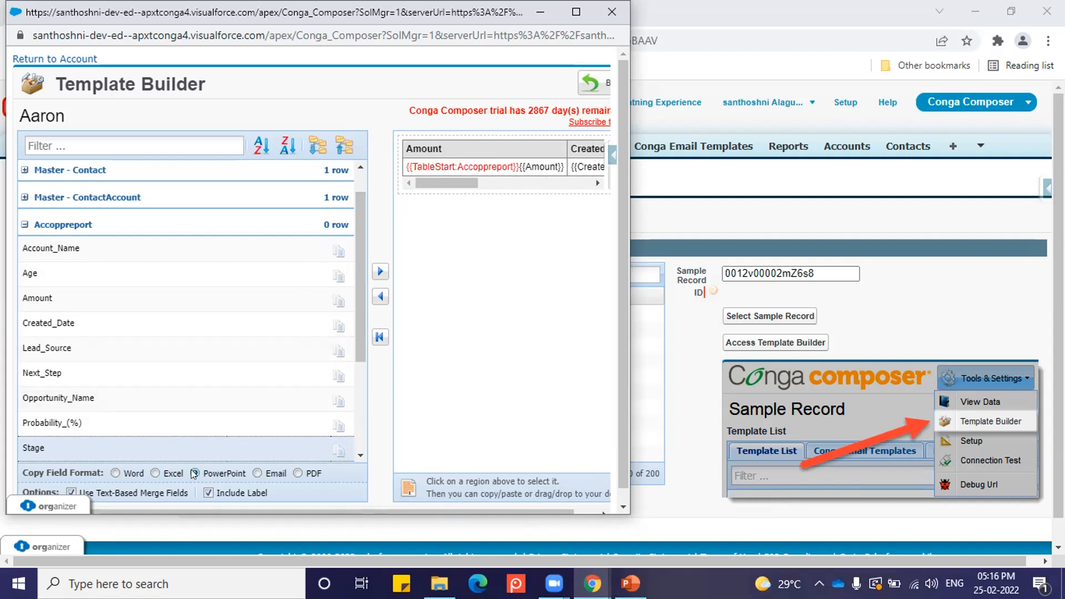
pyautogui.click(115, 473)
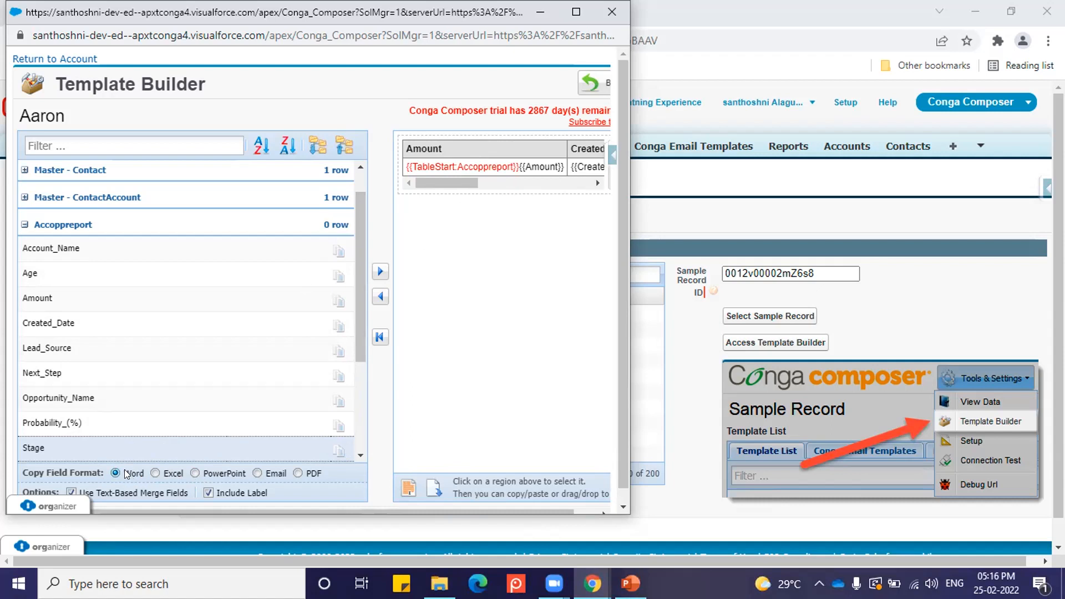
# Step: Download the merge-field table as a Word template and open the downloaded document in Word
pyautogui.click(434, 493)
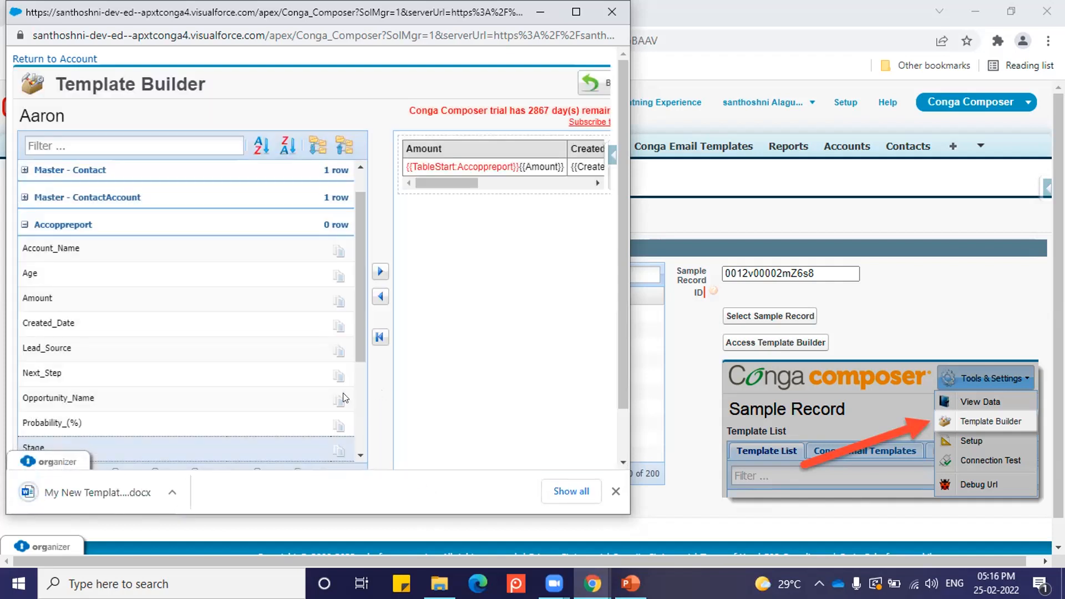
pyautogui.click(173, 491)
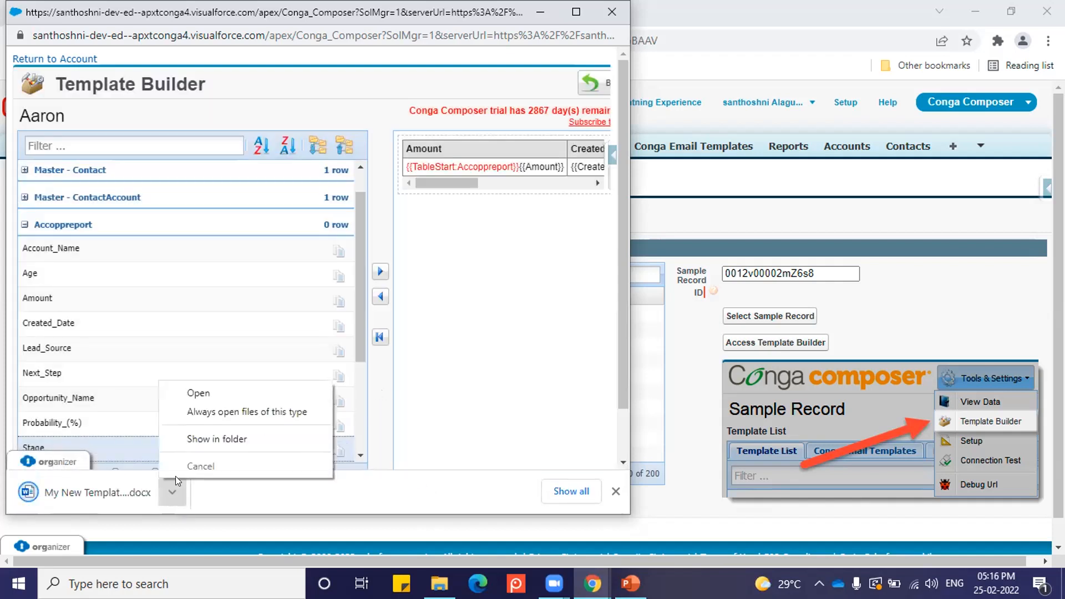
pyautogui.click(203, 440)
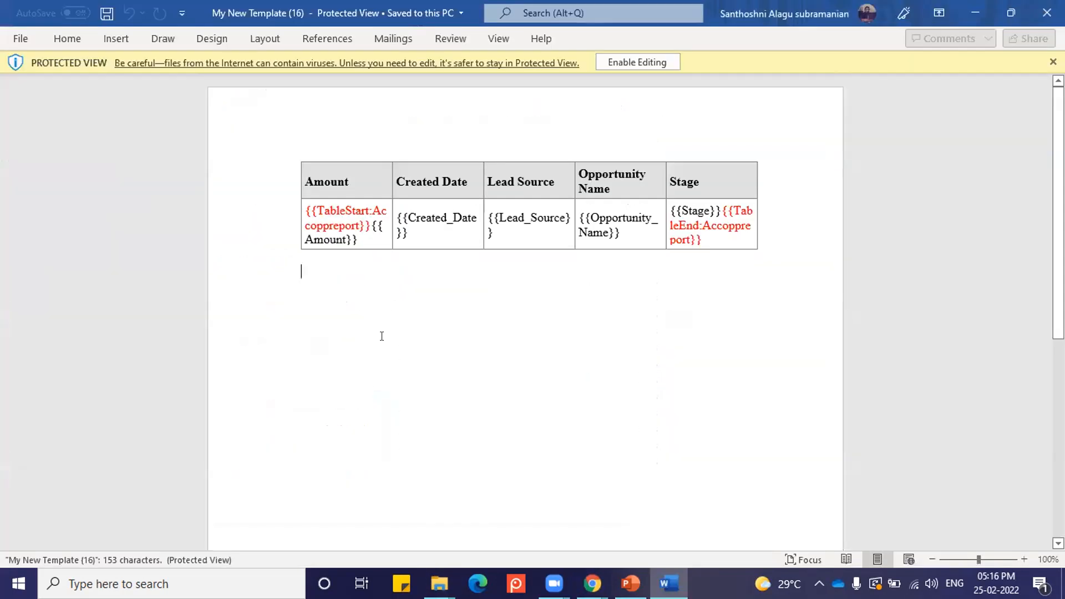
# Step: Enable editing of the downloaded merge-field template that is open in Protected View
pyautogui.click(314, 140)
pyautogui.click(351, 237)
pyautogui.click(301, 152)
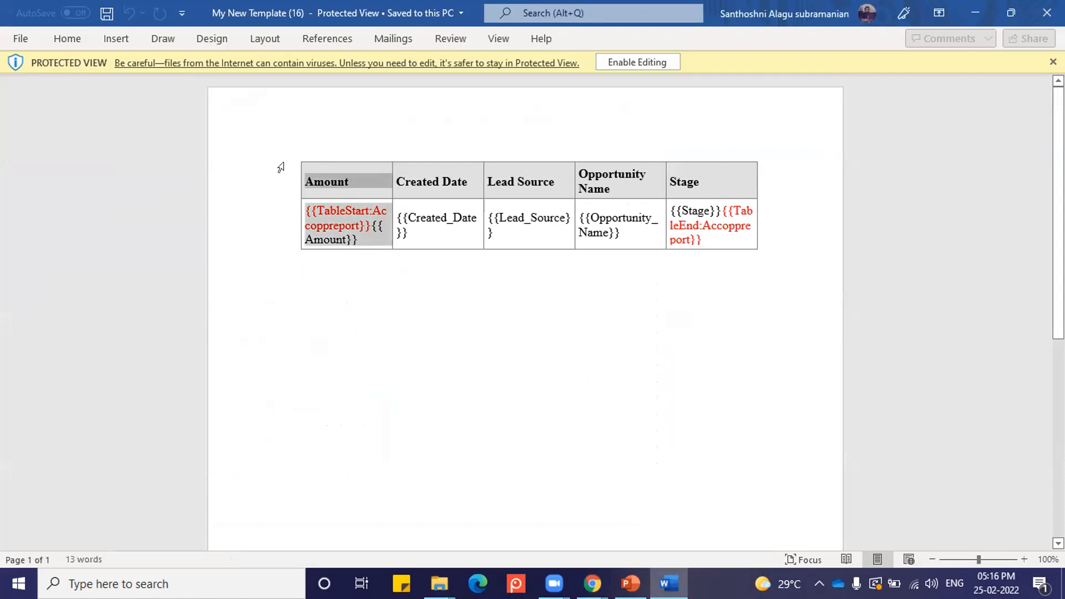
pyautogui.click(330, 183)
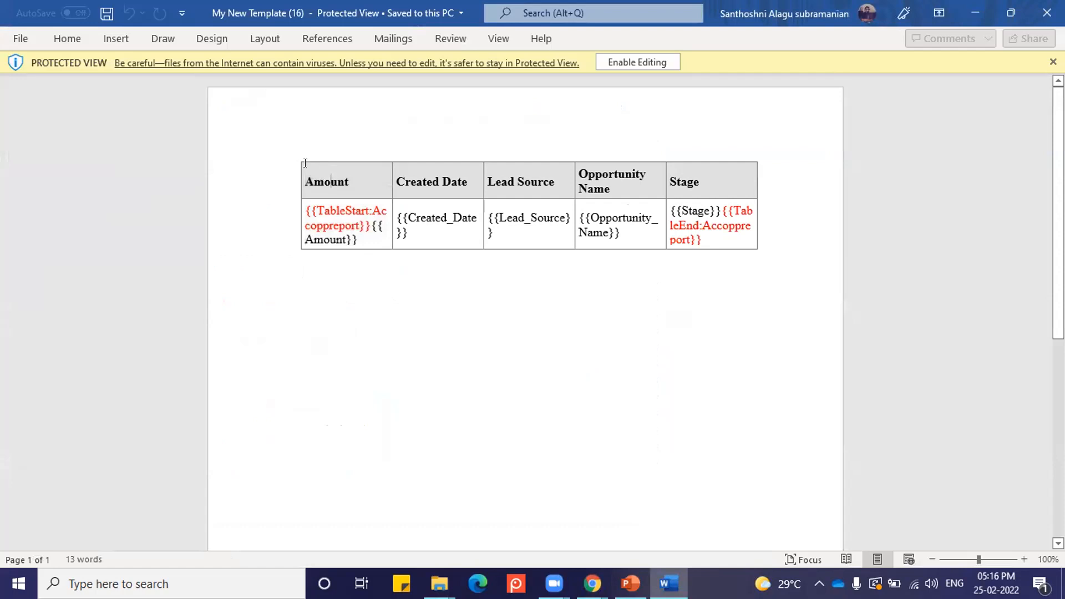
pyautogui.tripleClick(623, 174)
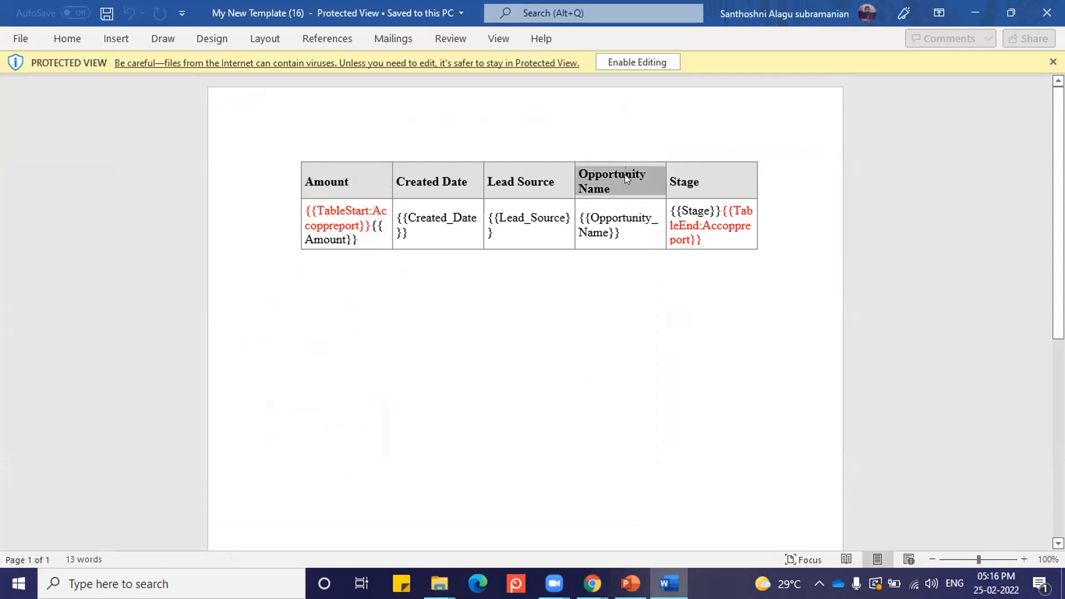
pyautogui.doubleClick(624, 174)
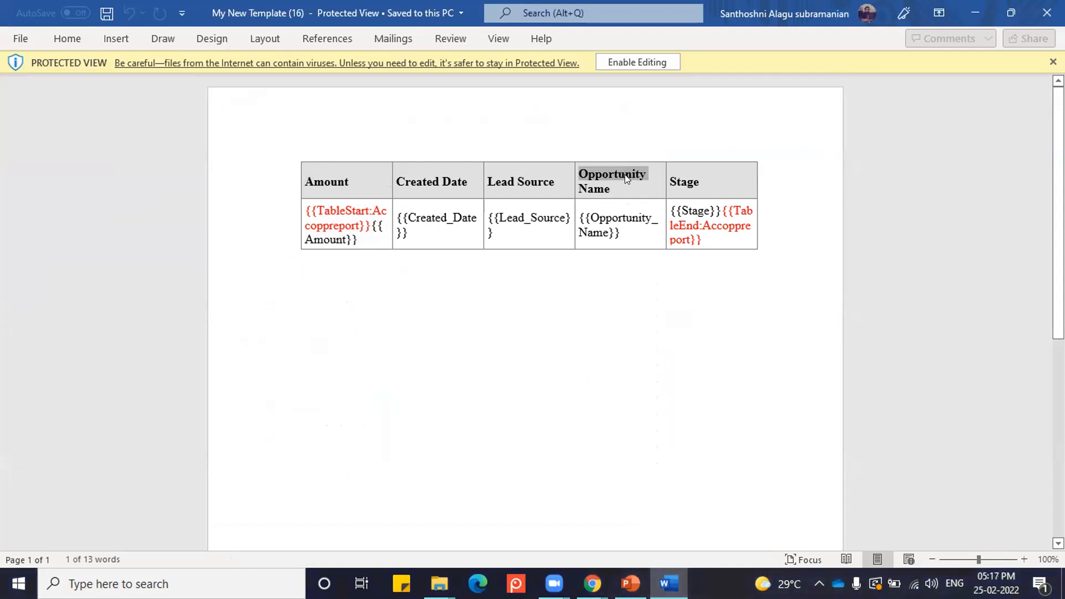
pyautogui.press('BackSpace')
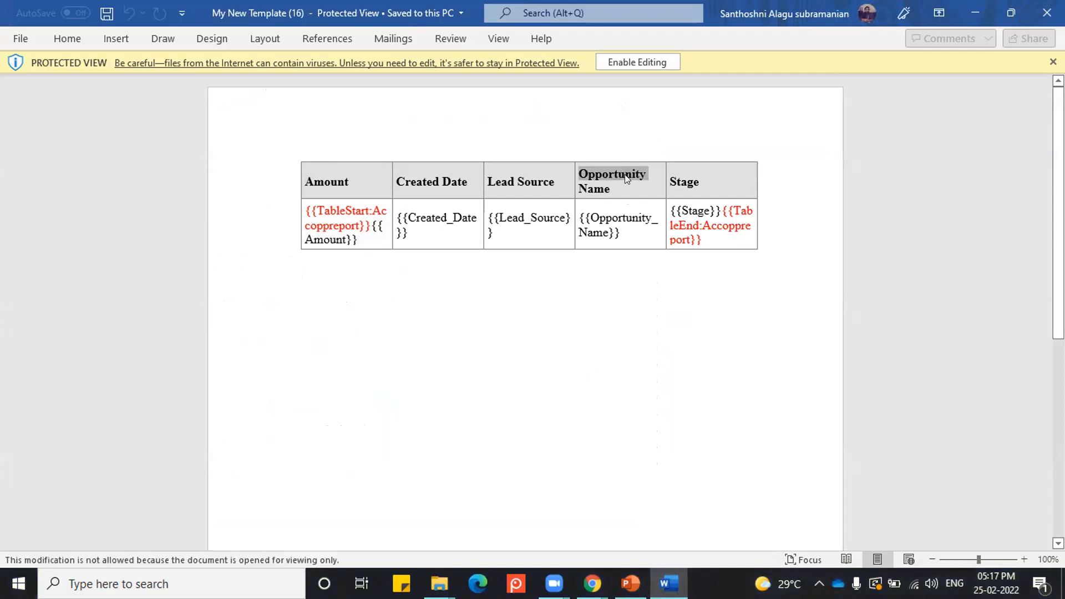
pyautogui.click(658, 58)
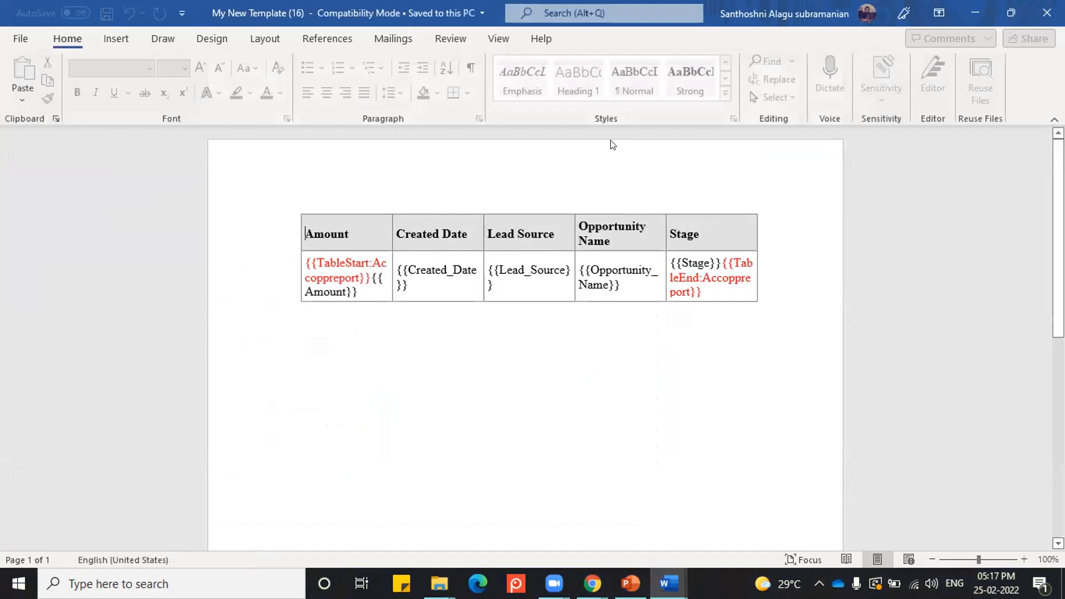
# Step: Move the merge-field table slightly down and add the bold heading "Sales Report :" above it
pyautogui.moveTo(295, 208); pyautogui.dragTo(288, 259)
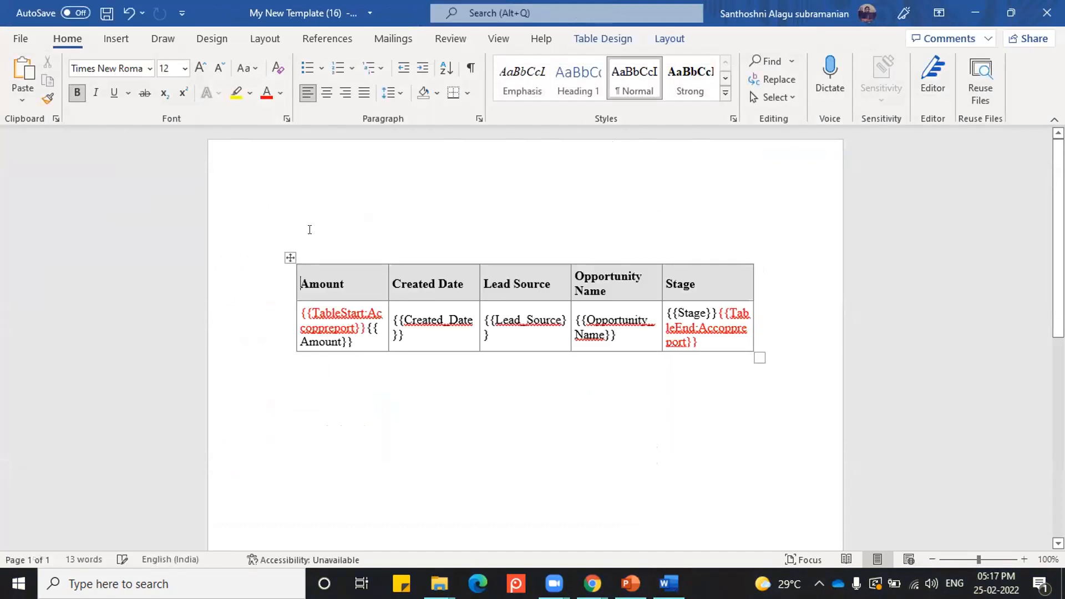
pyautogui.click(300, 221)
pyautogui.write('Sales Report')
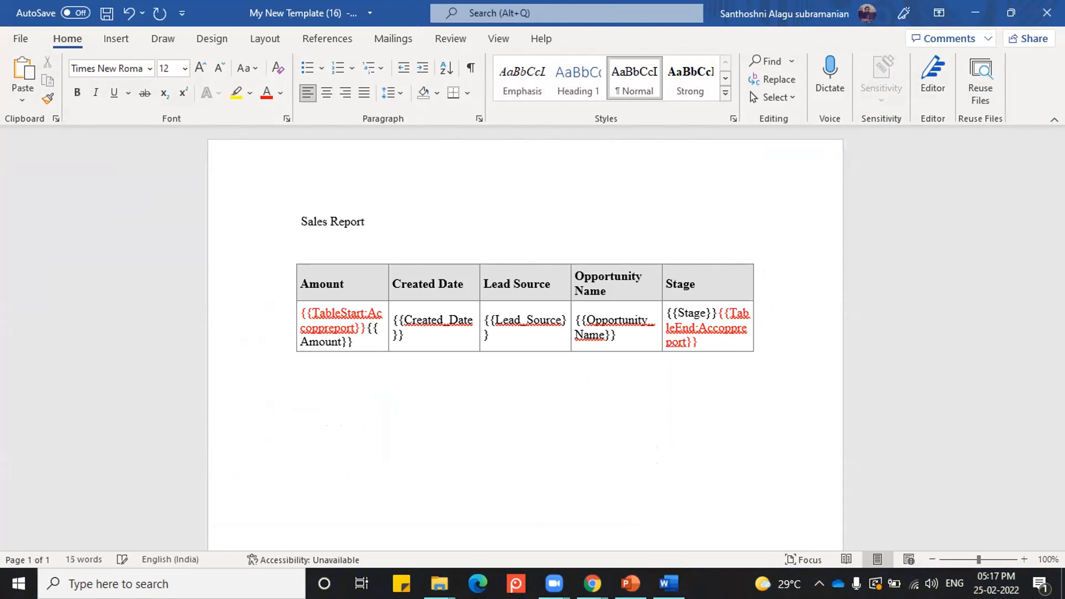
pyautogui.moveTo(298, 220); pyautogui.dragTo(377, 229)
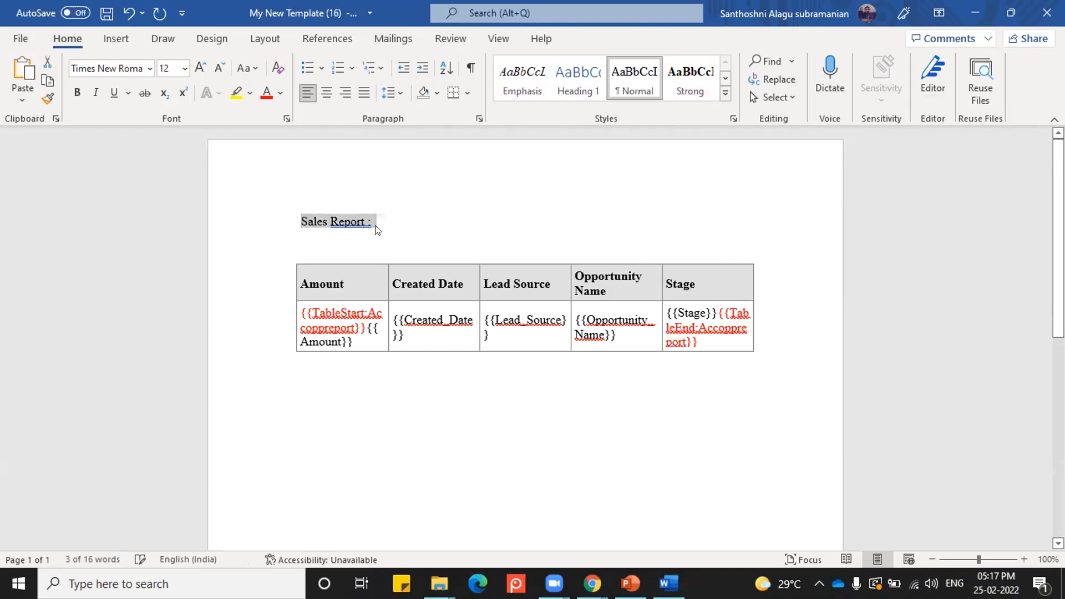
pyautogui.hotkey('ctrl', 'b')
pyautogui.click(419, 409)
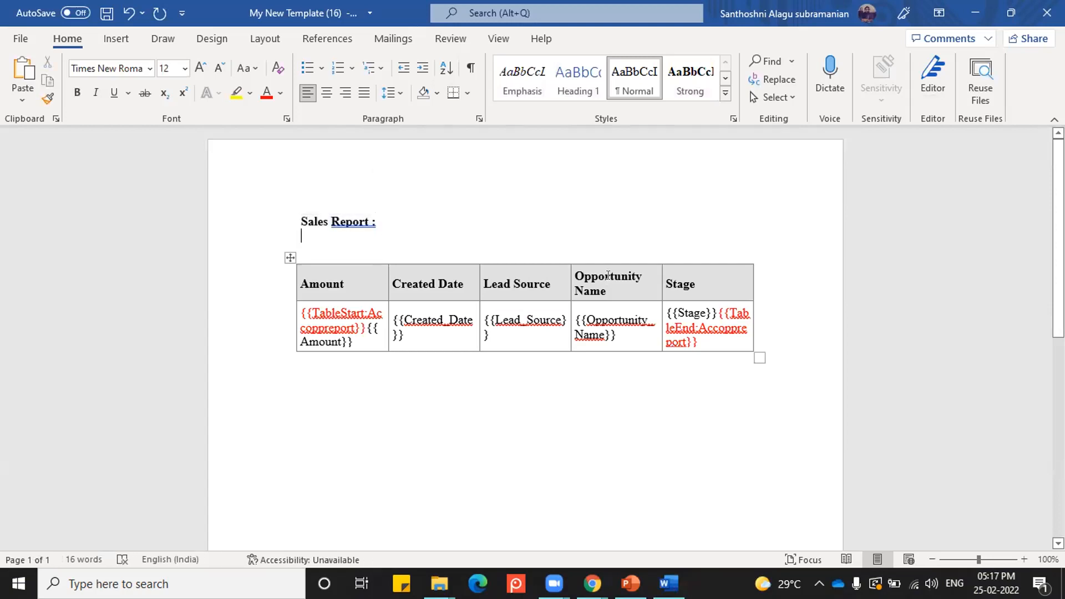
# Step: Shorten the Opportunity Name column header to "Name" and save the template document
pyautogui.doubleClick(606, 273)
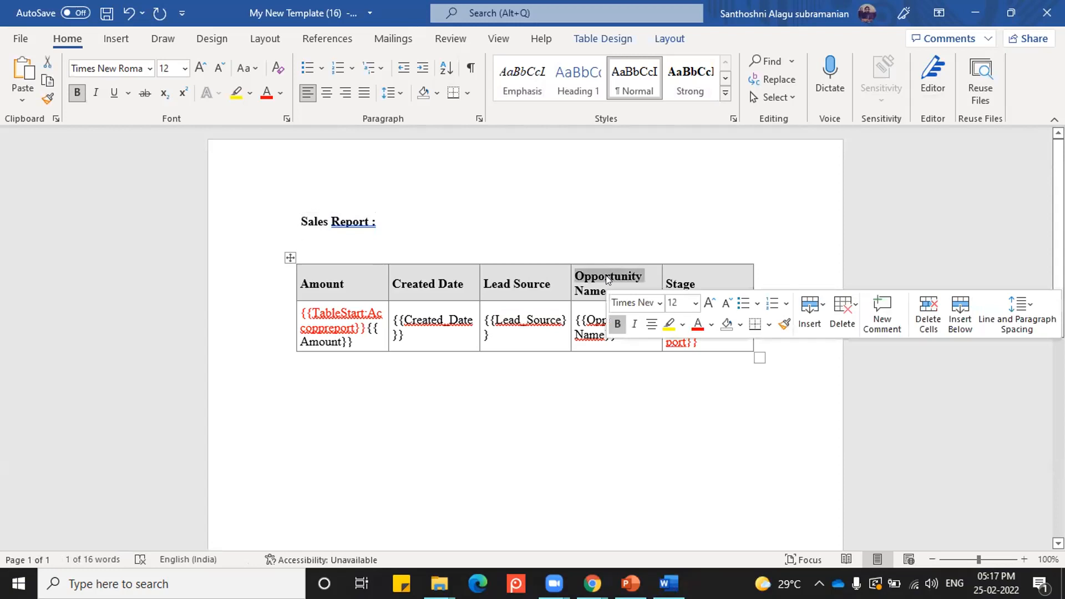
pyautogui.press('Delete')
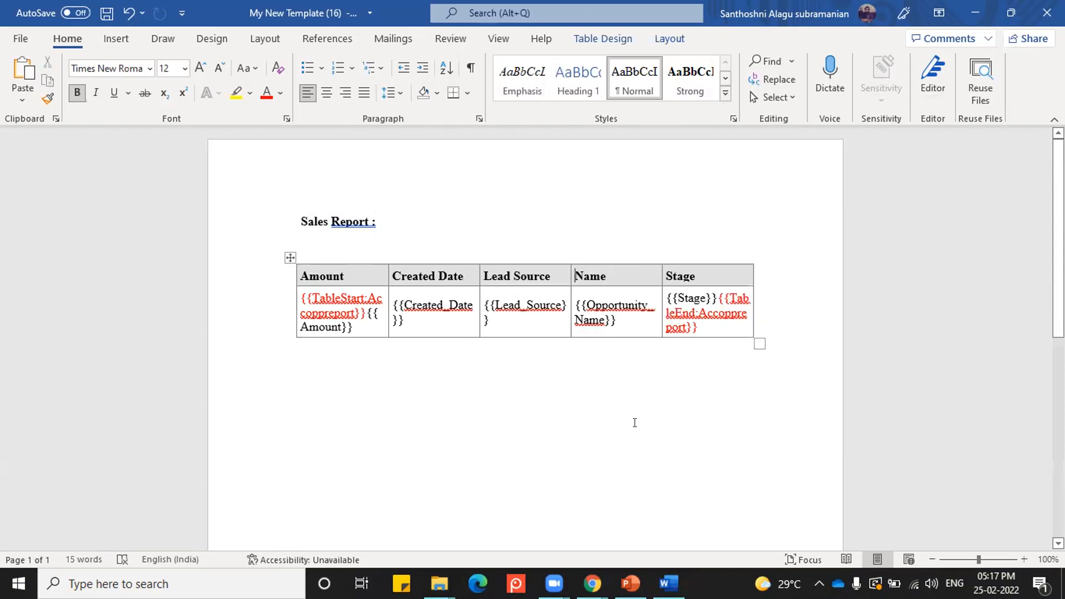
pyautogui.press('Up')
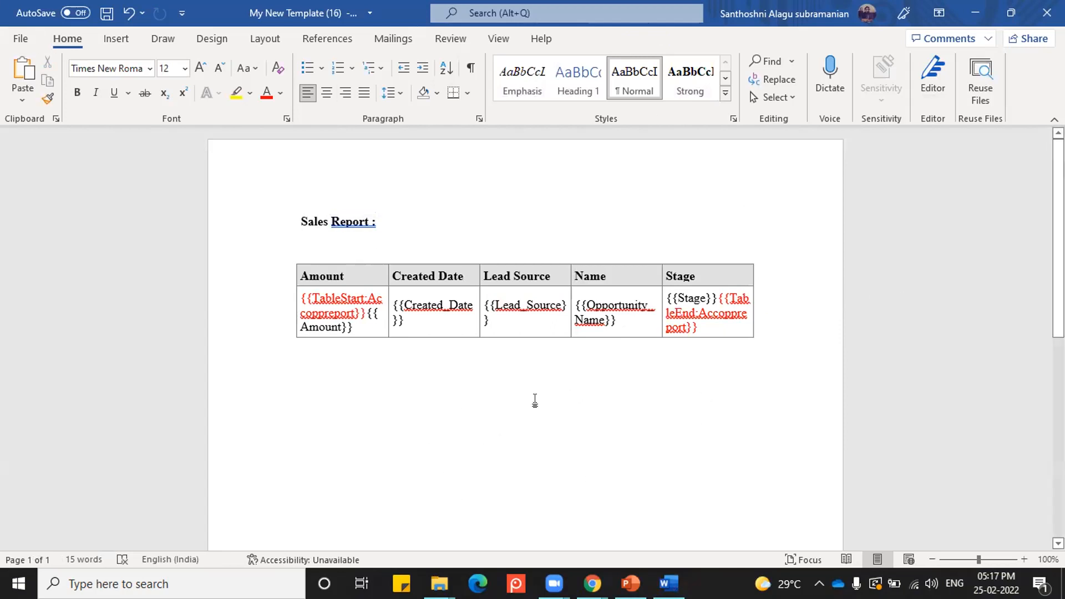
pyautogui.hotkey('ctrl', 's')
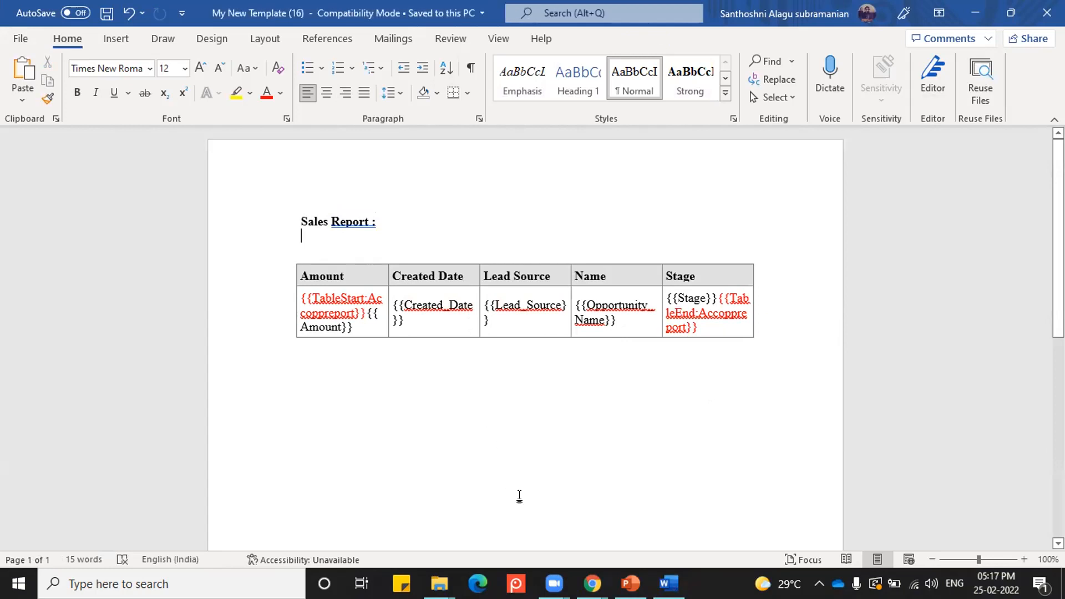
# Step: Switch to the Conga Composer window in Chrome and open the Conga template record CMT-00004
pyautogui.click(592, 584)
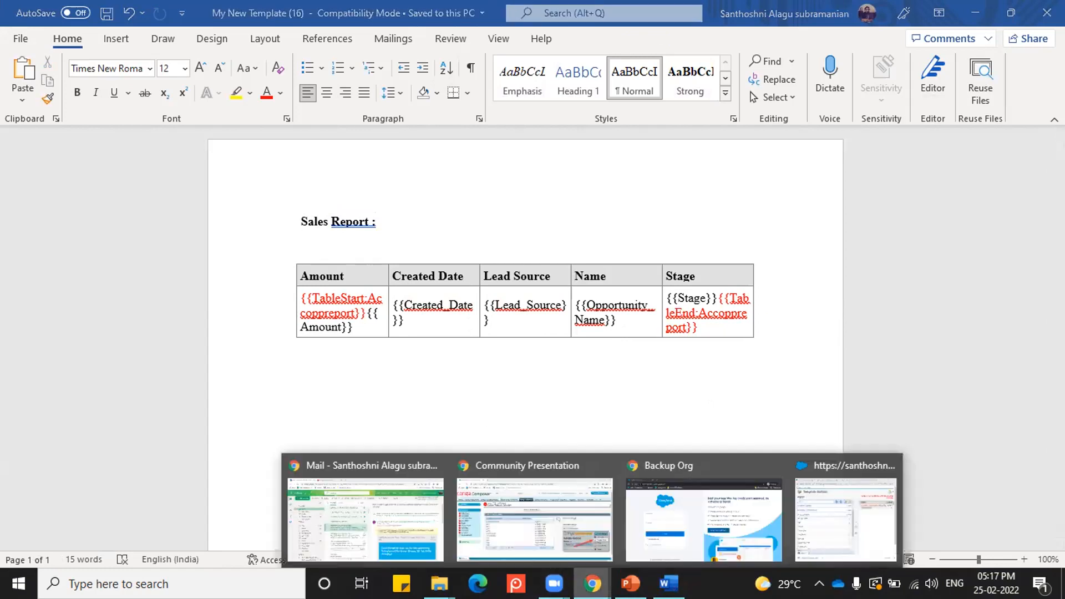
pyautogui.click(552, 547)
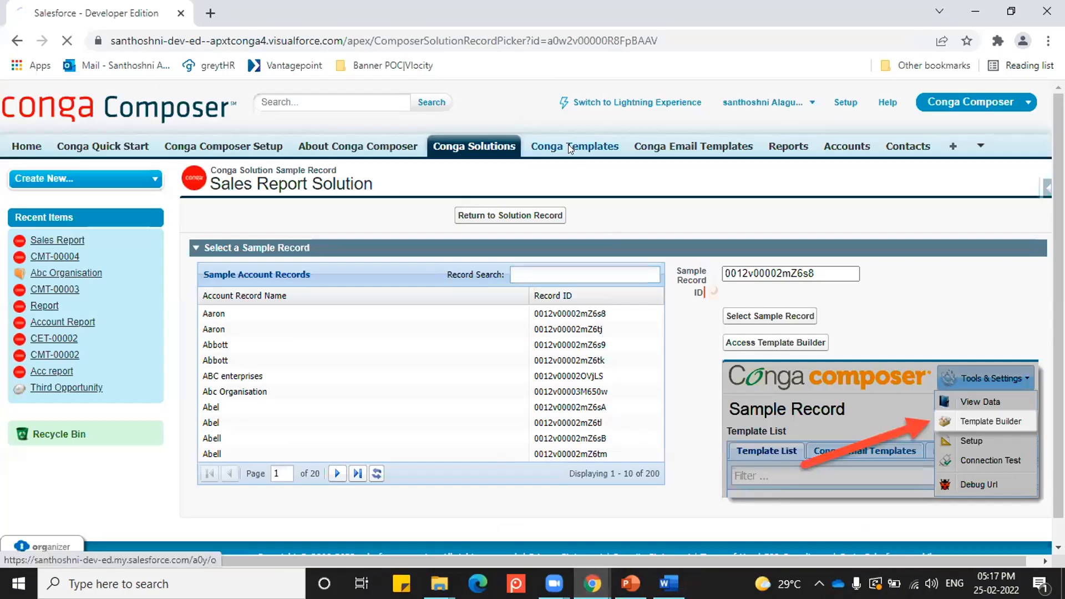
pyautogui.click(569, 147)
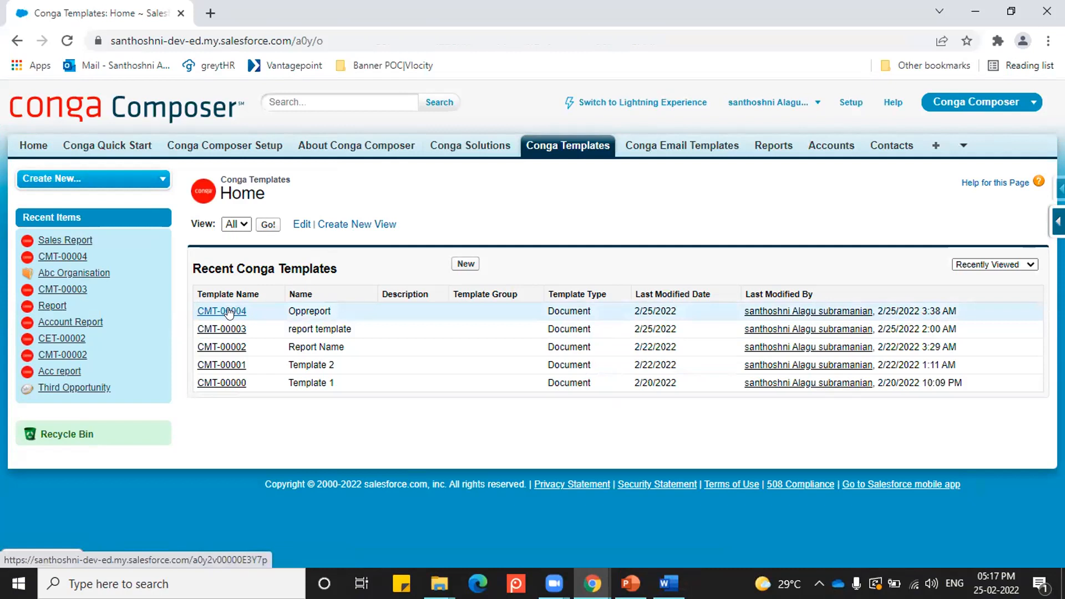
pyautogui.click(228, 311)
# Step: Attach the file My New Template (16).docx to template CMT-00004 and return to its record
pyautogui.click(534, 469)
pyautogui.click(257, 259)
pyautogui.click(253, 136)
pyautogui.click(394, 344)
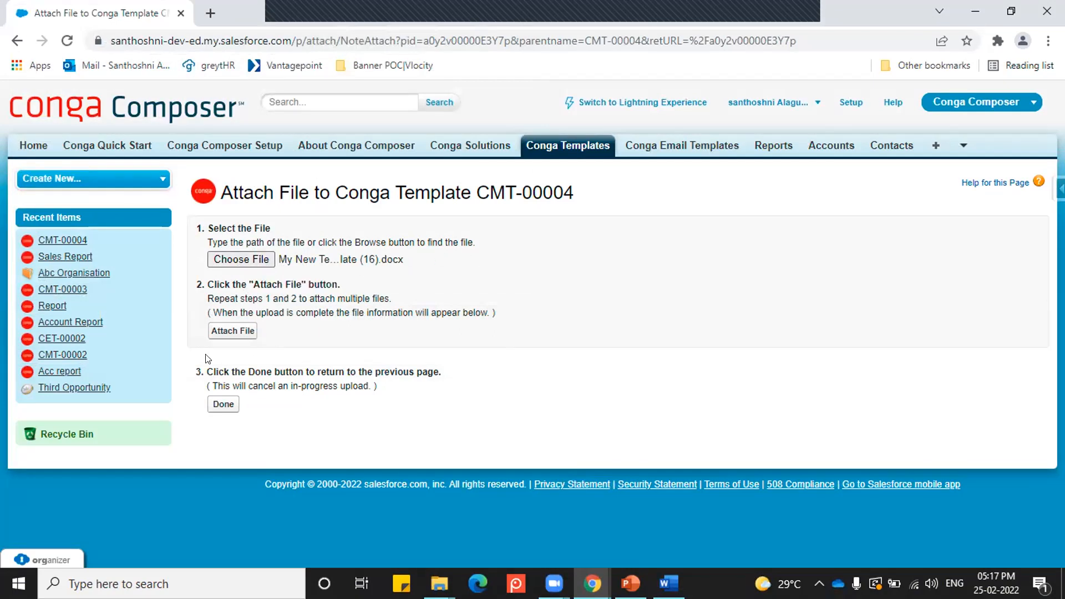
pyautogui.click(233, 331)
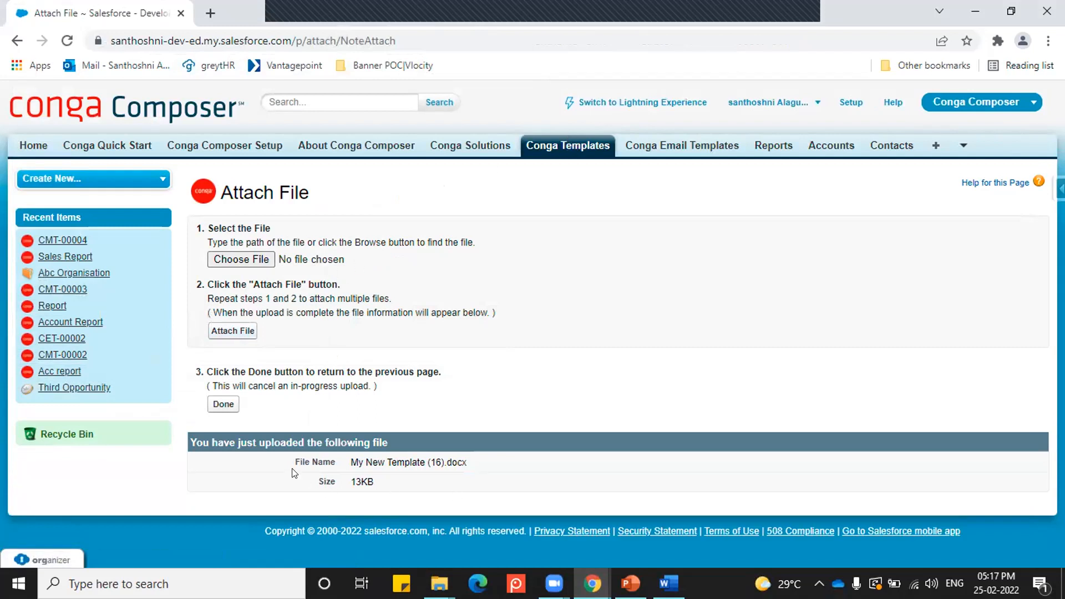
pyautogui.click(223, 405)
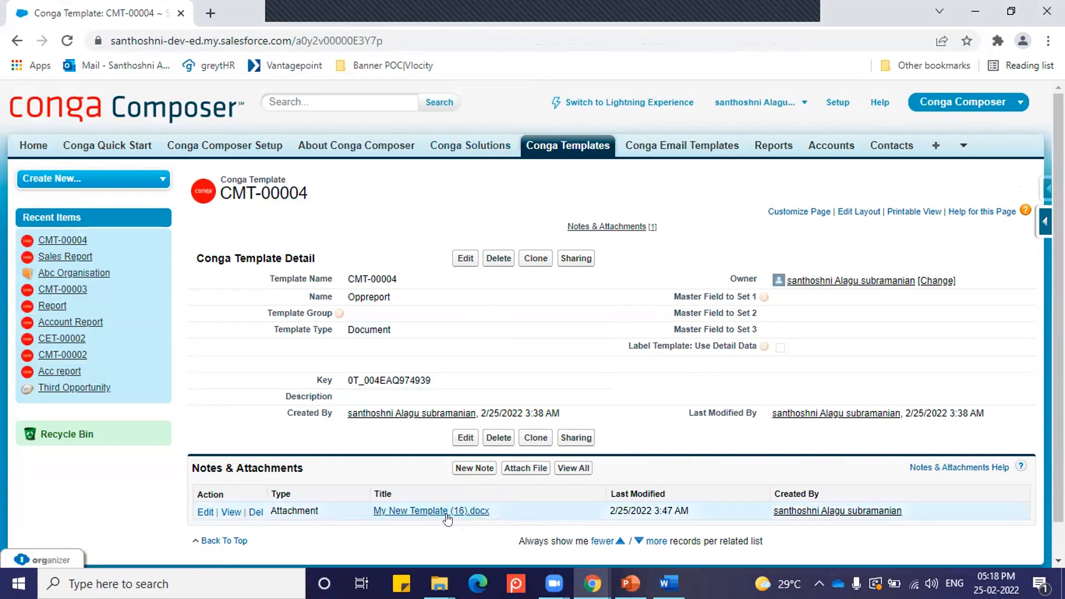
# Step: Open the Sales Report Conga solution, followed by the Abc Organisation account record
pyautogui.click(458, 148)
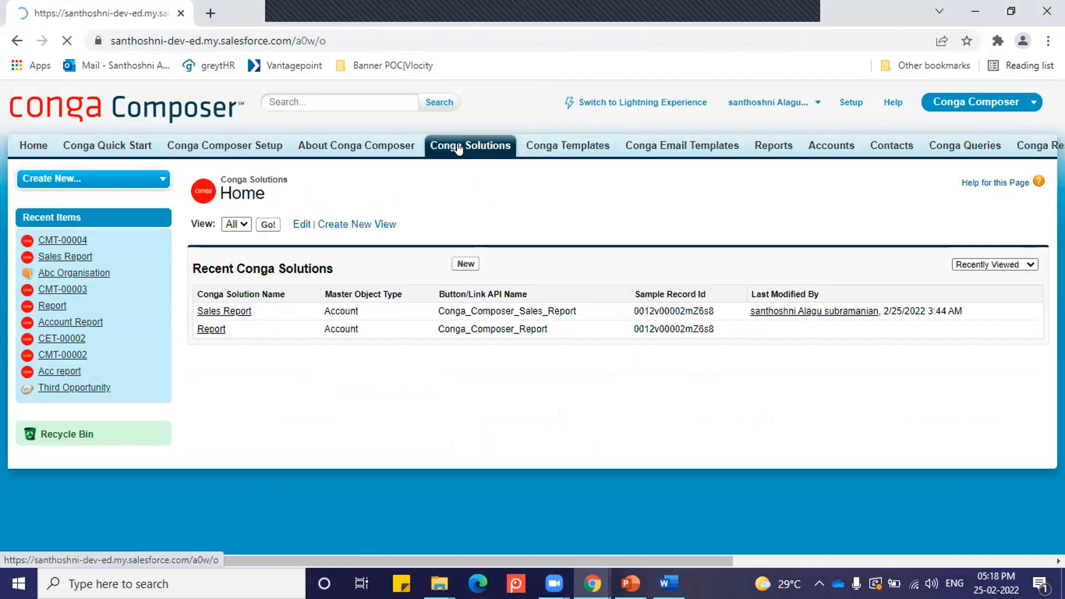
pyautogui.click(225, 316)
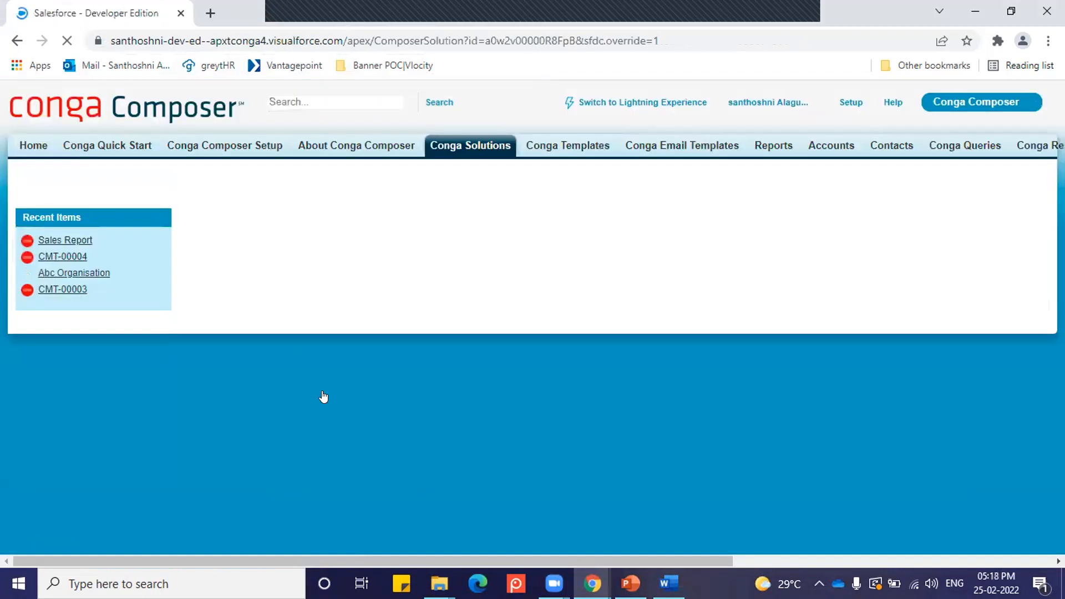
pyautogui.click(832, 146)
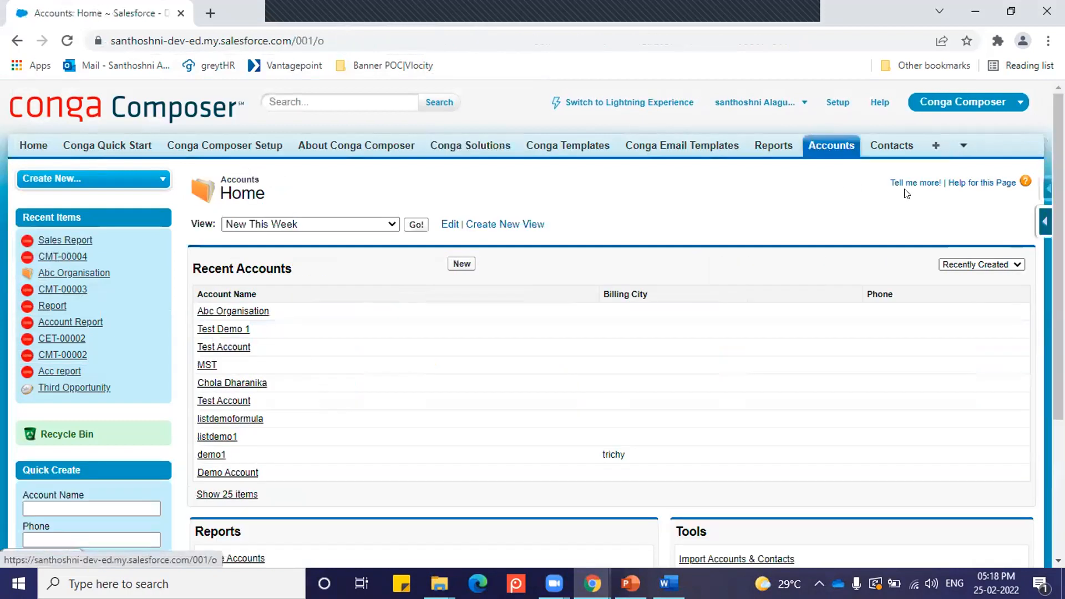
pyautogui.click(234, 312)
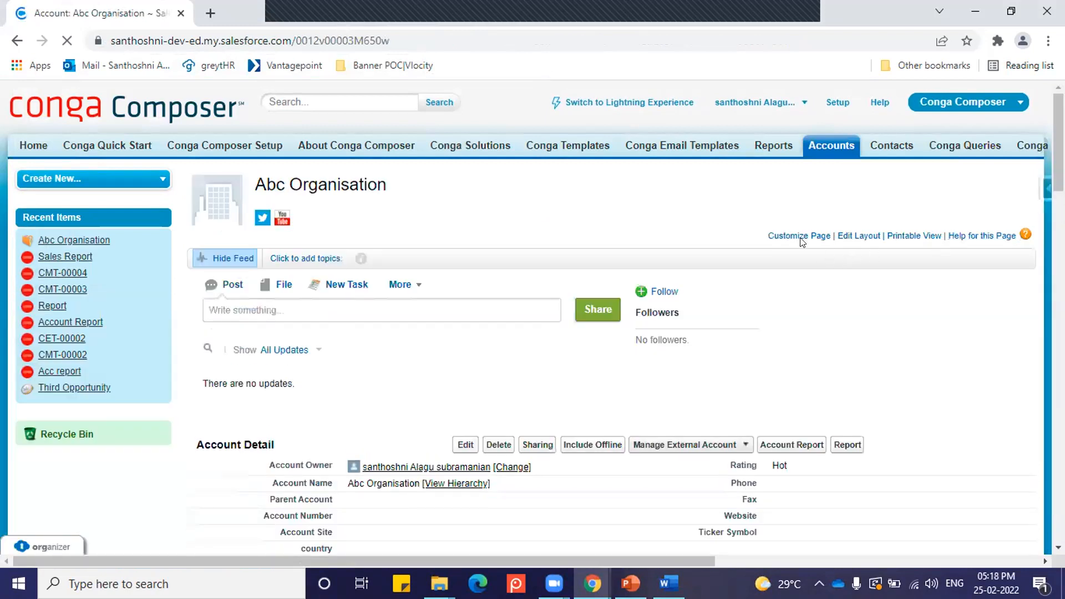
pyautogui.scroll(-8, 865, 240)
pyautogui.scroll(5, 827, 317)
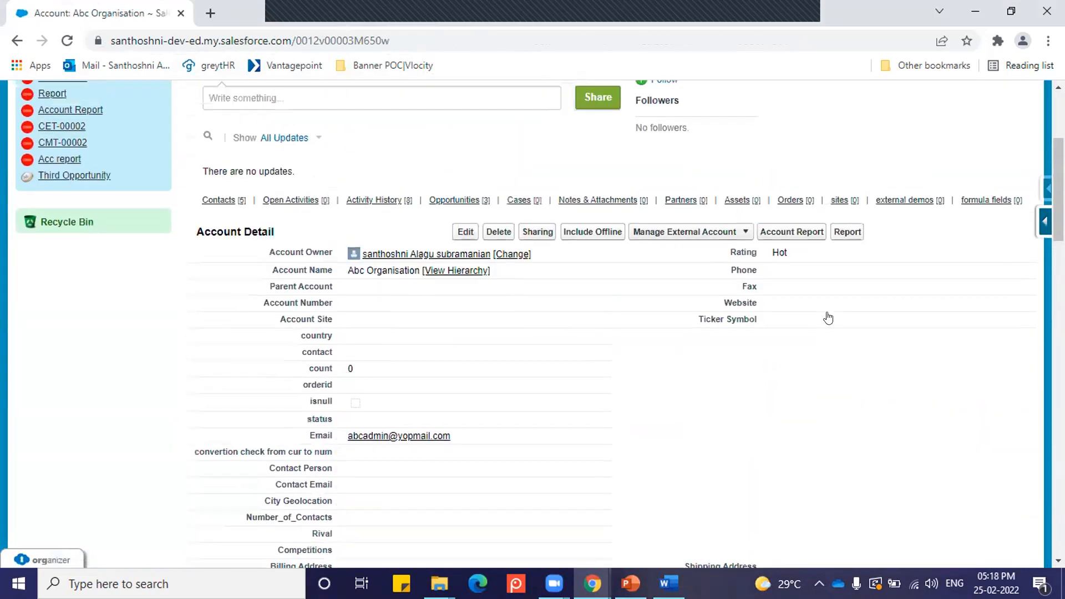
# Step: Open the account's page layout for editing and show the buttons available for it
pyautogui.scroll(4, 827, 318)
pyautogui.click(866, 236)
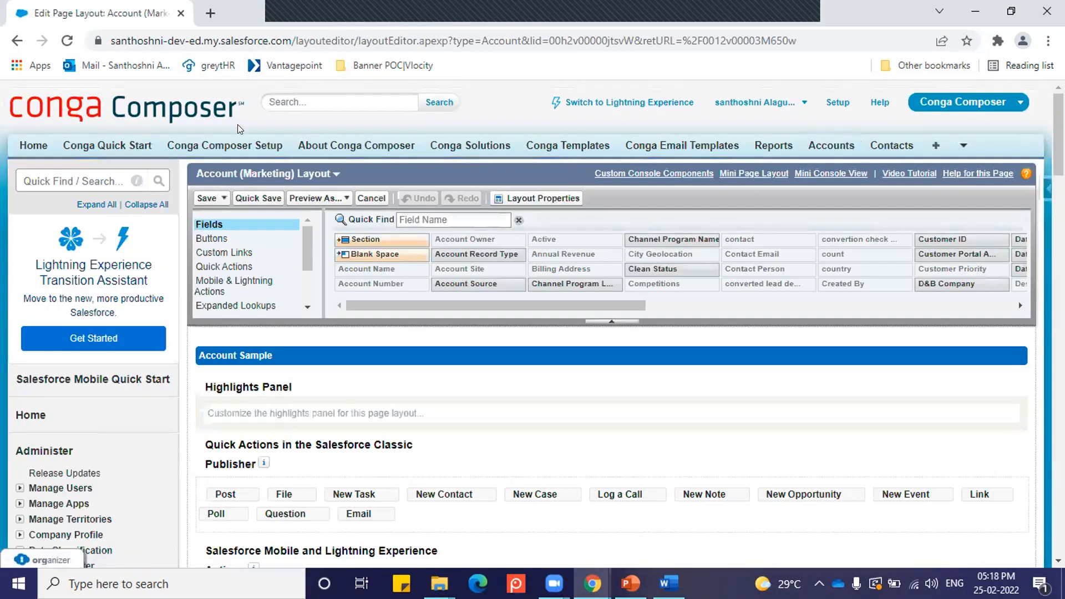
pyautogui.scroll(-1, 373, 294)
pyautogui.click(246, 162)
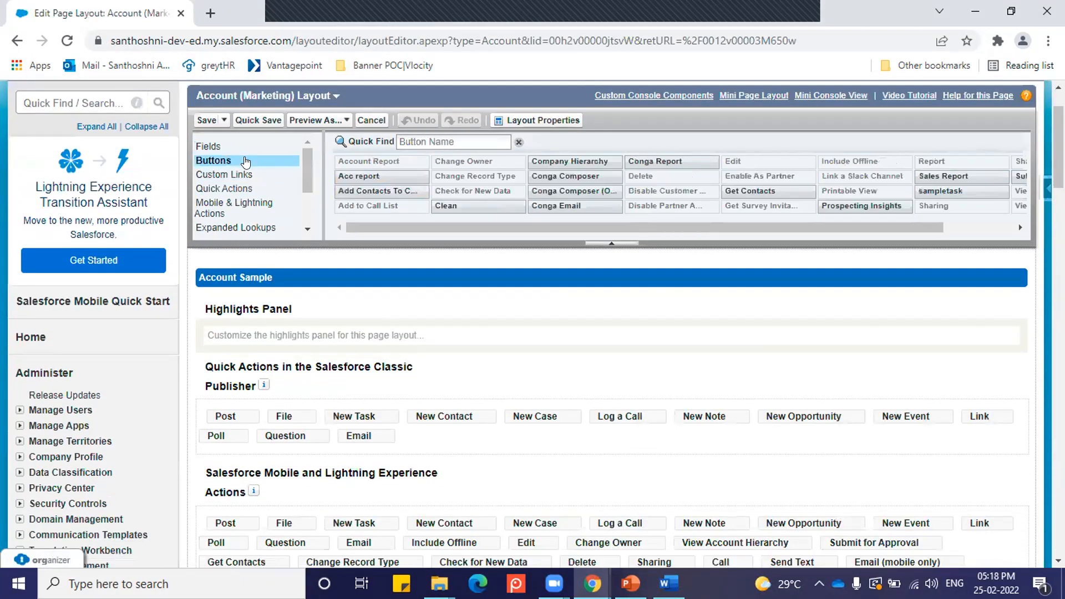
pyautogui.scroll(-1, 245, 166)
pyautogui.scroll(-1, 318, 292)
pyautogui.scroll(1, 330, 315)
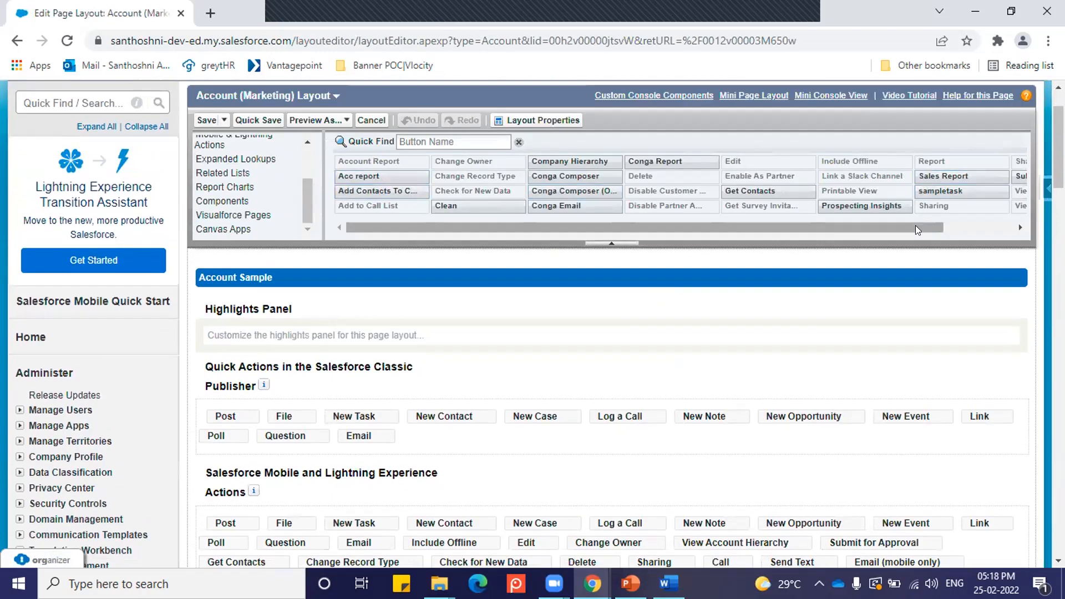
# Step: Add the Sales Report button to the custom buttons of the Account Detail section and save the layout
pyautogui.moveTo(915, 225); pyautogui.dragTo(1002, 220)
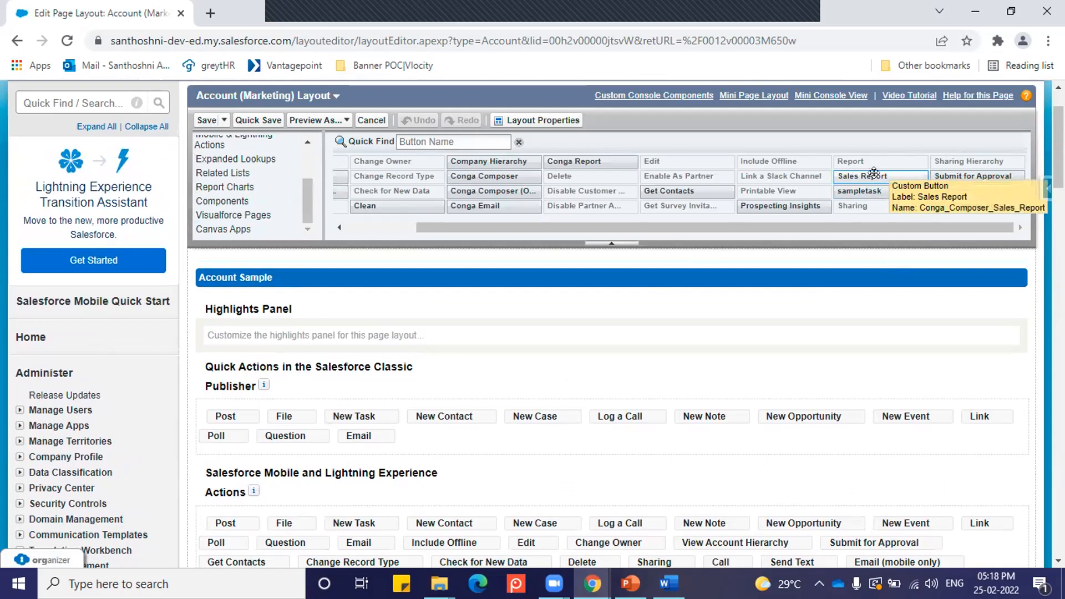
pyautogui.moveTo(874, 174)
pyautogui.mouseDown()
pyautogui.moveTo(874, 277)
pyautogui.moveTo(703, 366)
pyautogui.moveTo(571, 383)
pyautogui.mouseUp()
pyautogui.scroll(-5, 874, 267)
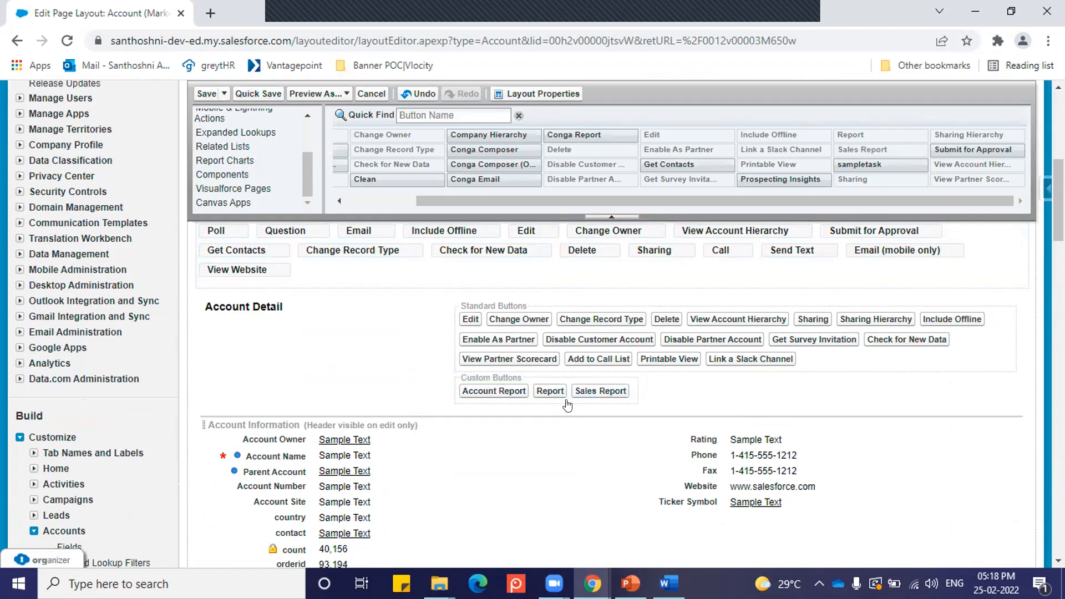
pyautogui.scroll(2, 675, 404)
pyautogui.scroll(-3, 602, 409)
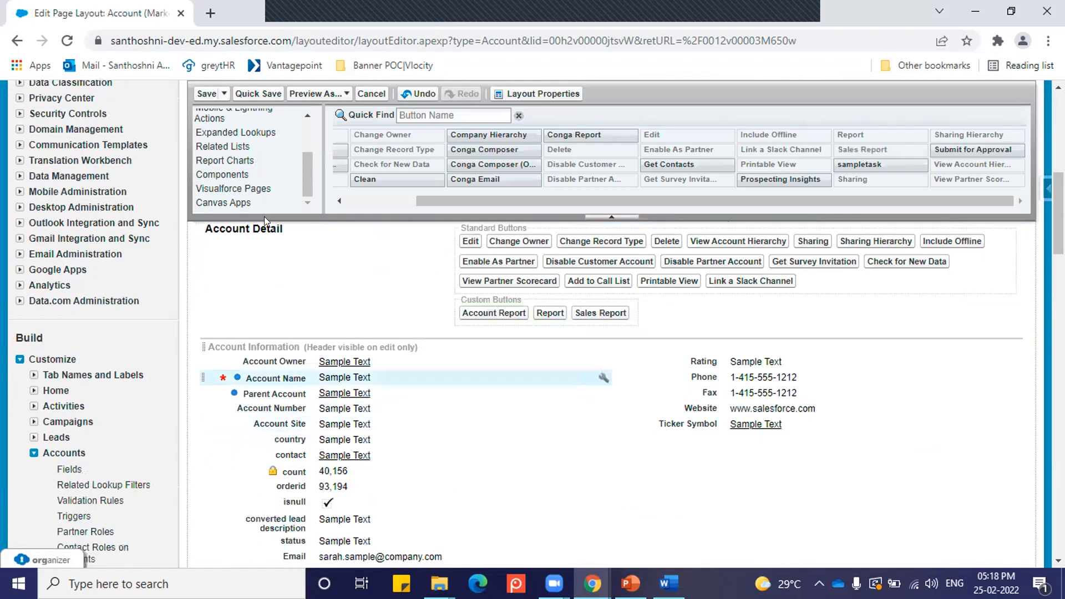
pyautogui.click(204, 94)
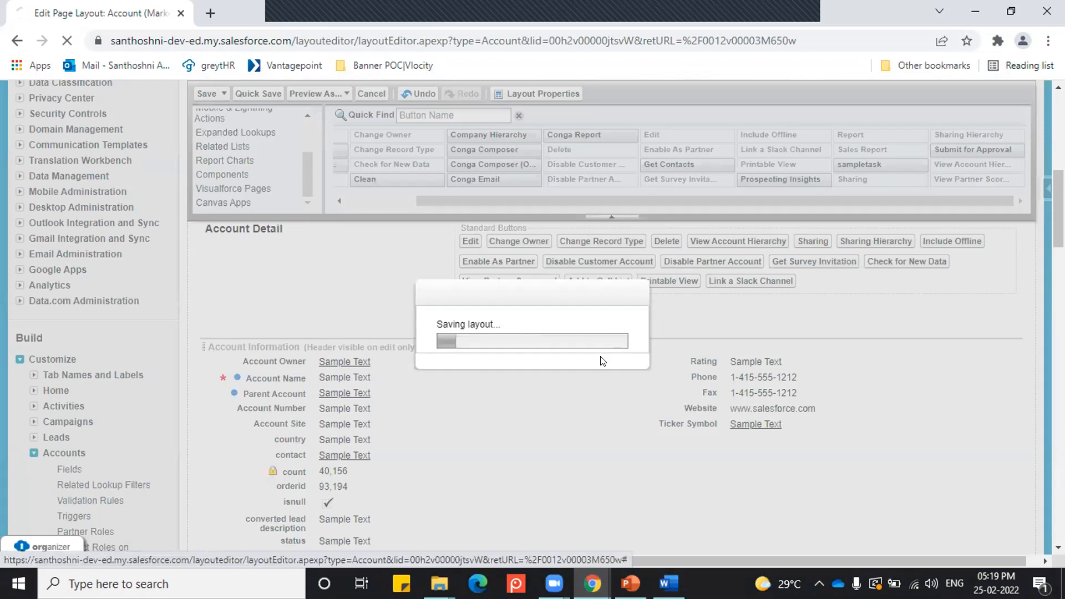
# Step: Reload the Abc Organisation account page and check its Account Detail buttons
pyautogui.scroll(-2, 614, 423)
pyautogui.scroll(9, 613, 422)
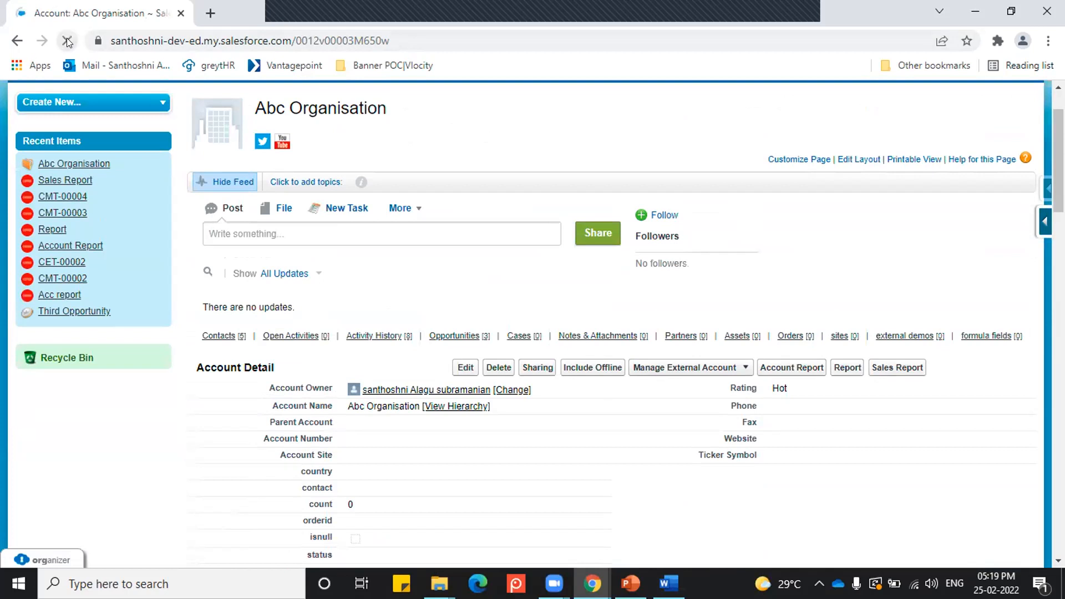
pyautogui.moveTo(742, 336)
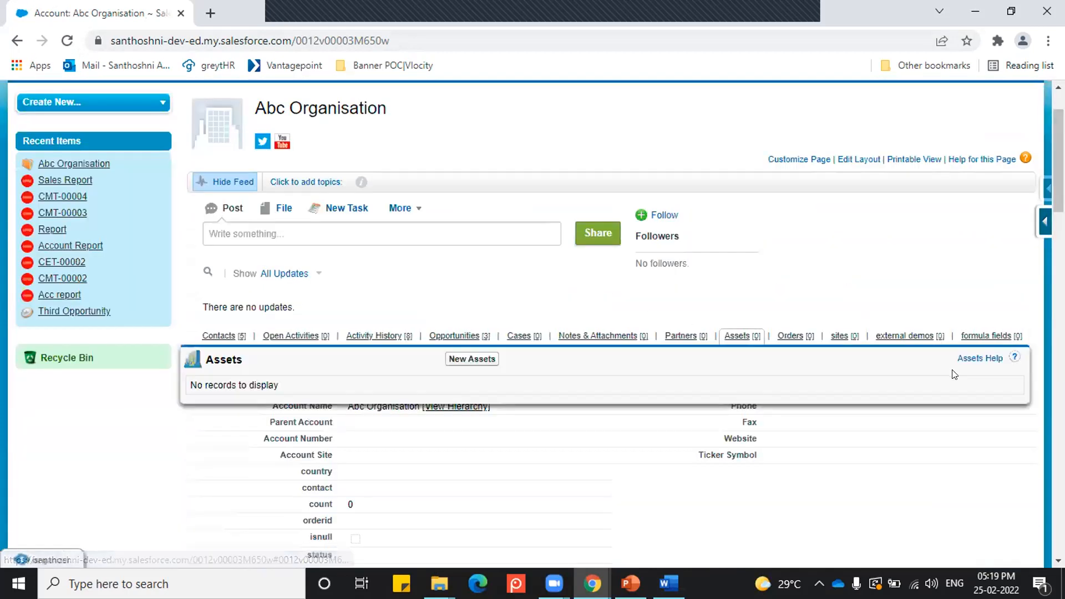
pyautogui.click(66, 41)
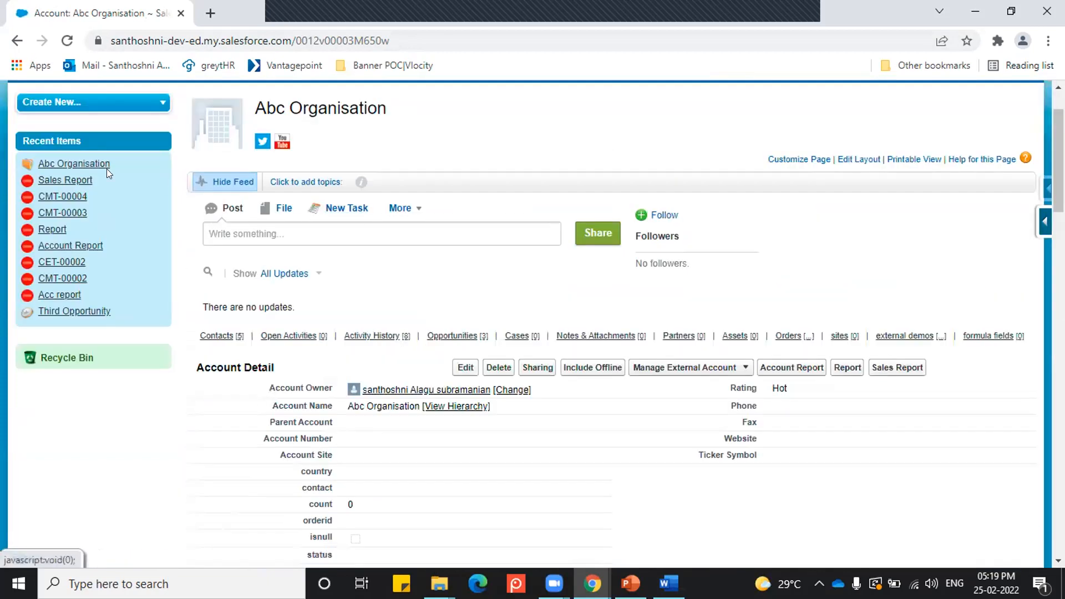
# Step: Run the Sales Report solution from the Abc Organisation account, merge the Oppreport template as a PDF download, and open the result
pyautogui.click(904, 370)
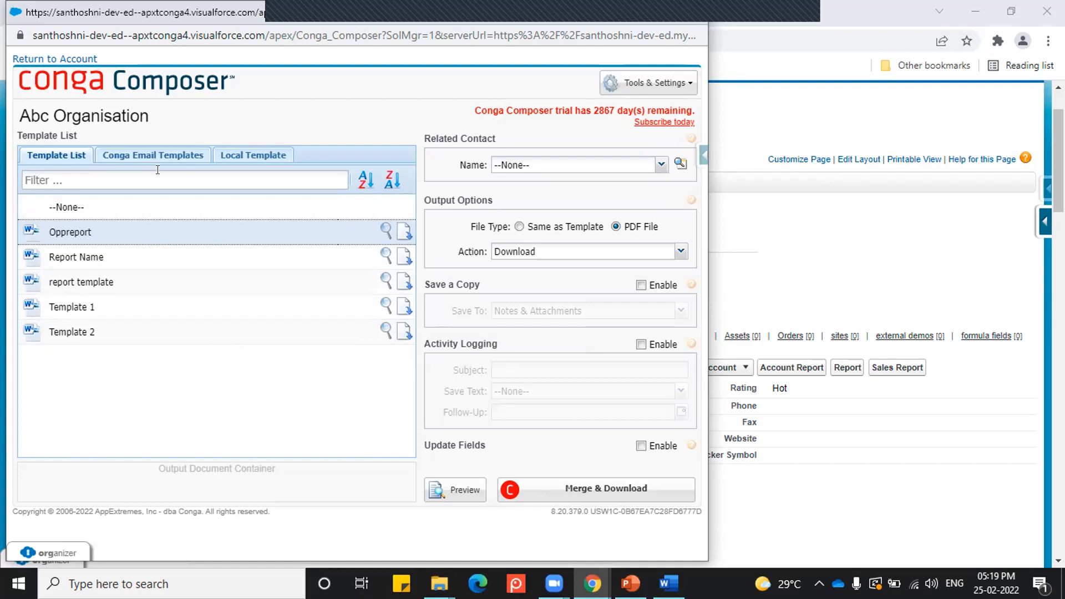
pyautogui.click(628, 492)
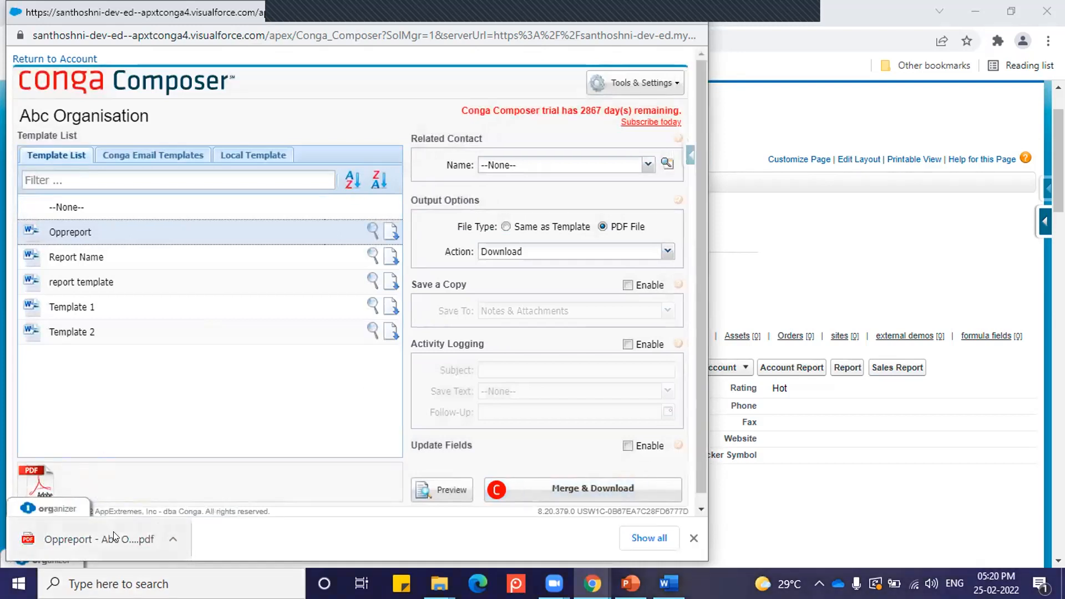
pyautogui.click(92, 541)
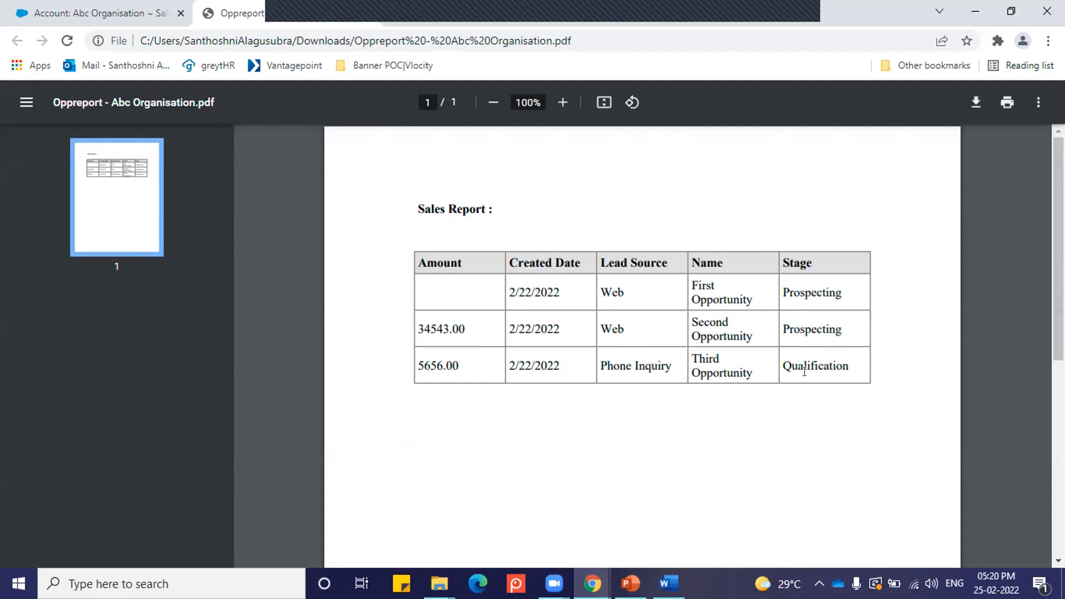
# Step: Close the generated PDF and the Conga Composer window to return to the Abc Organisation account page
pyautogui.click(364, 16)
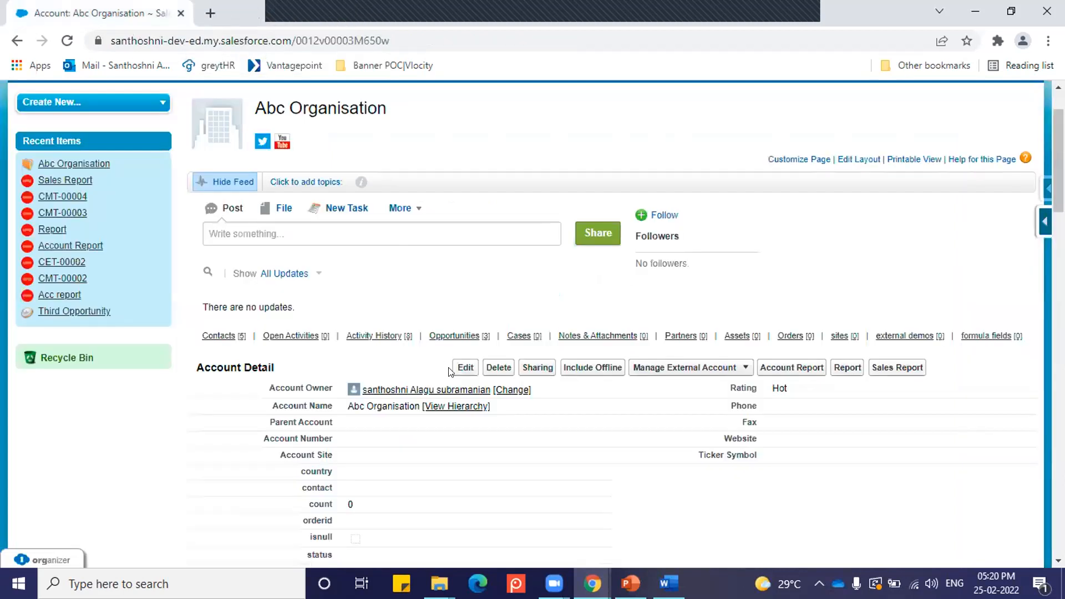
pyautogui.hotkey('alt', 'Tab')
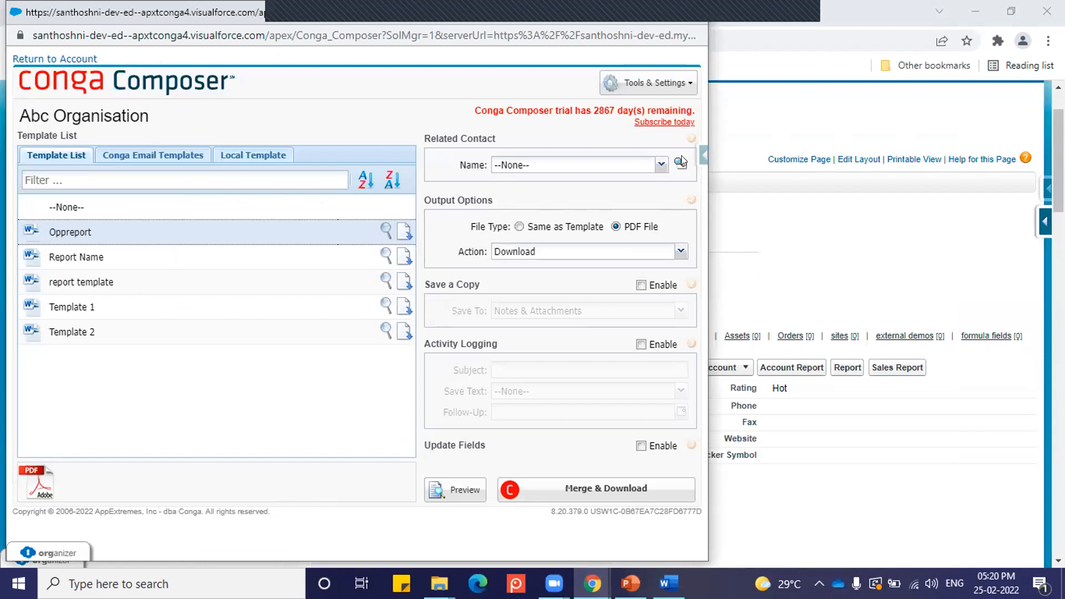
pyautogui.click(689, 12)
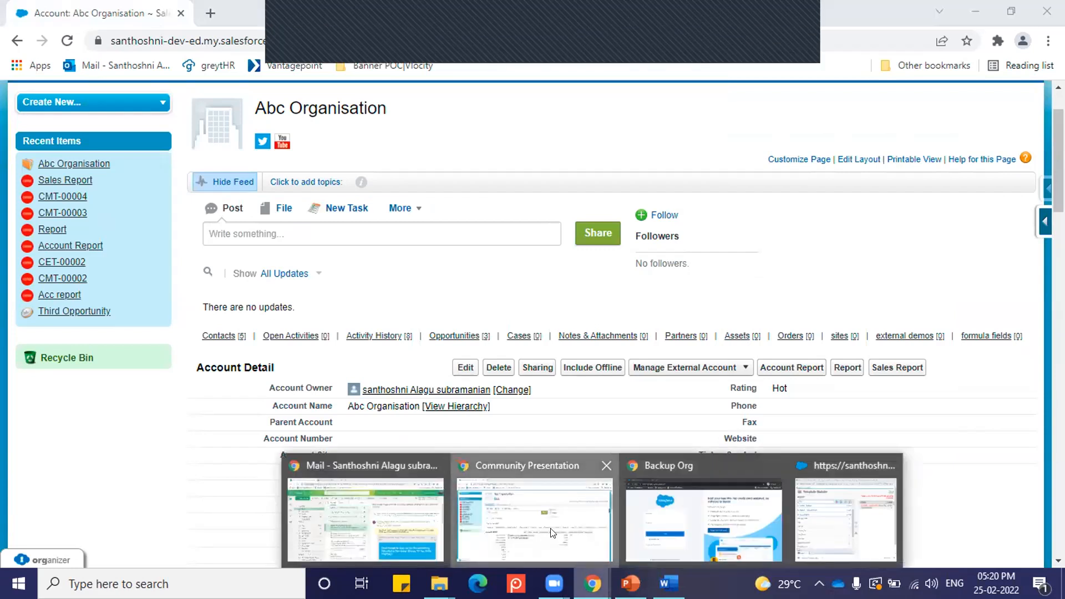
pyautogui.moveTo(593, 584)
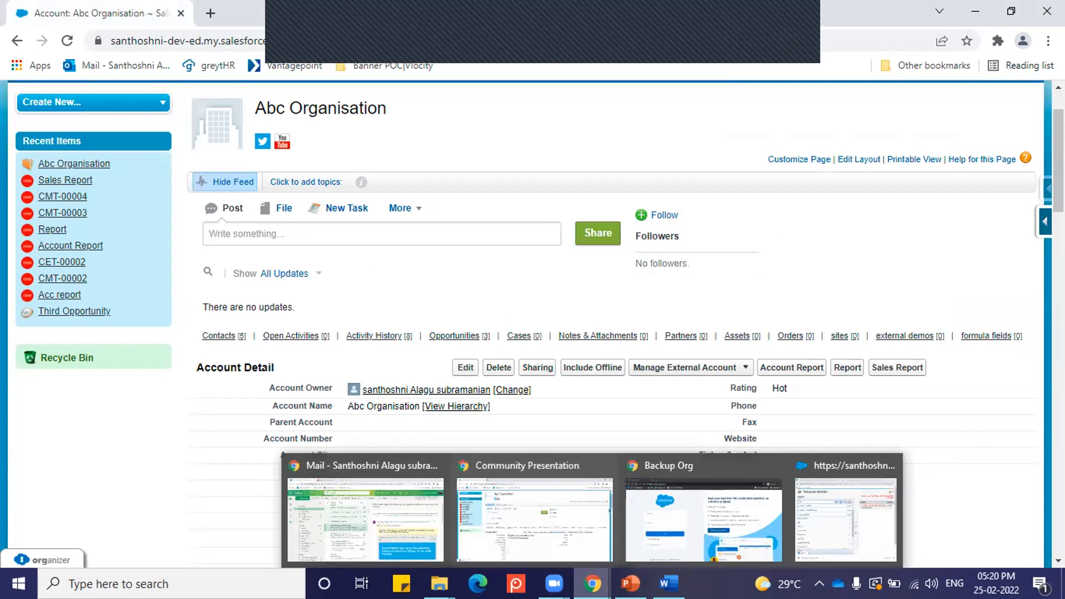
# Step: Start a new Conga Email Template and review its subject, HTML body and text body fields
pyautogui.scroll(2, 559, 136)
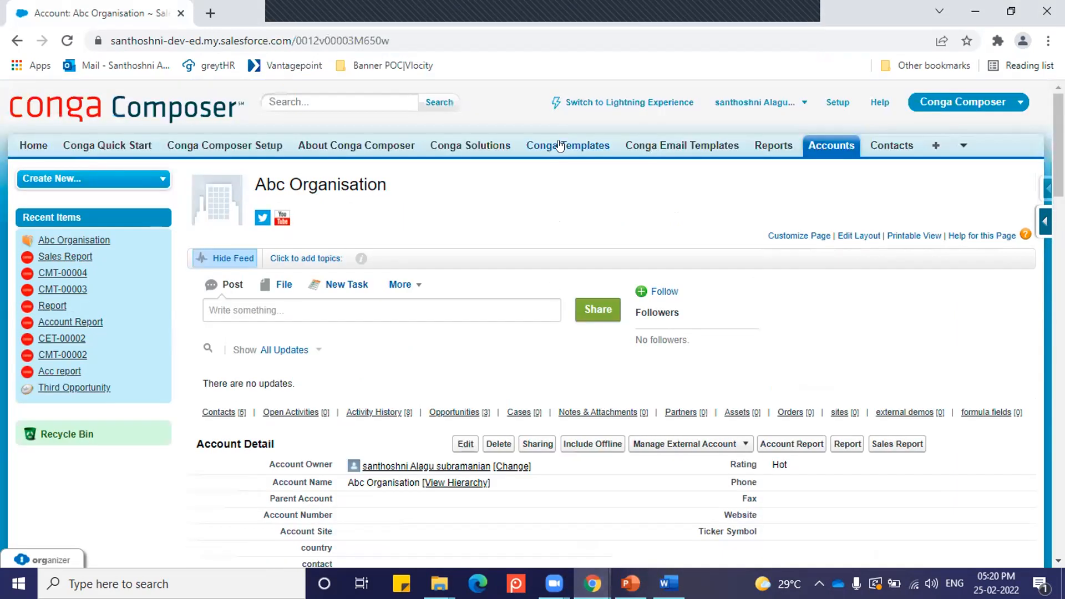
pyautogui.click(691, 146)
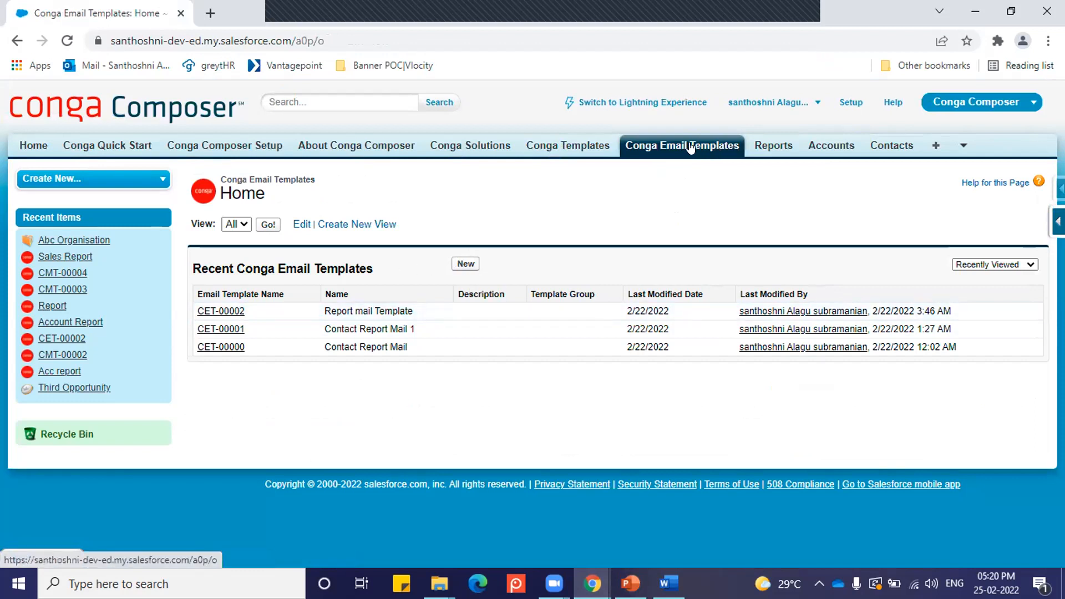
pyautogui.click(466, 265)
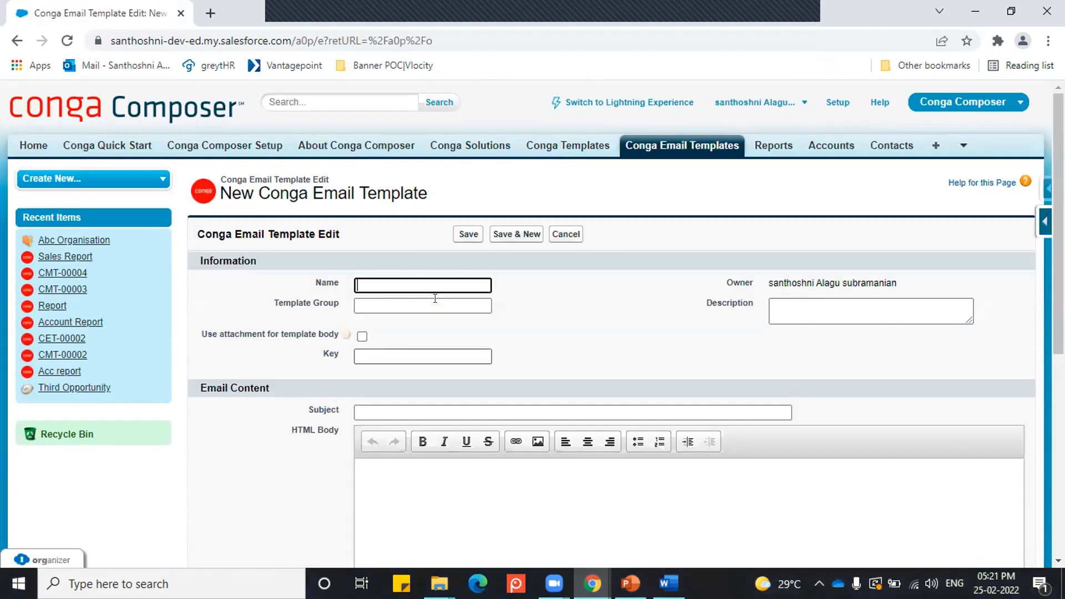
pyautogui.scroll(-1, 401, 374)
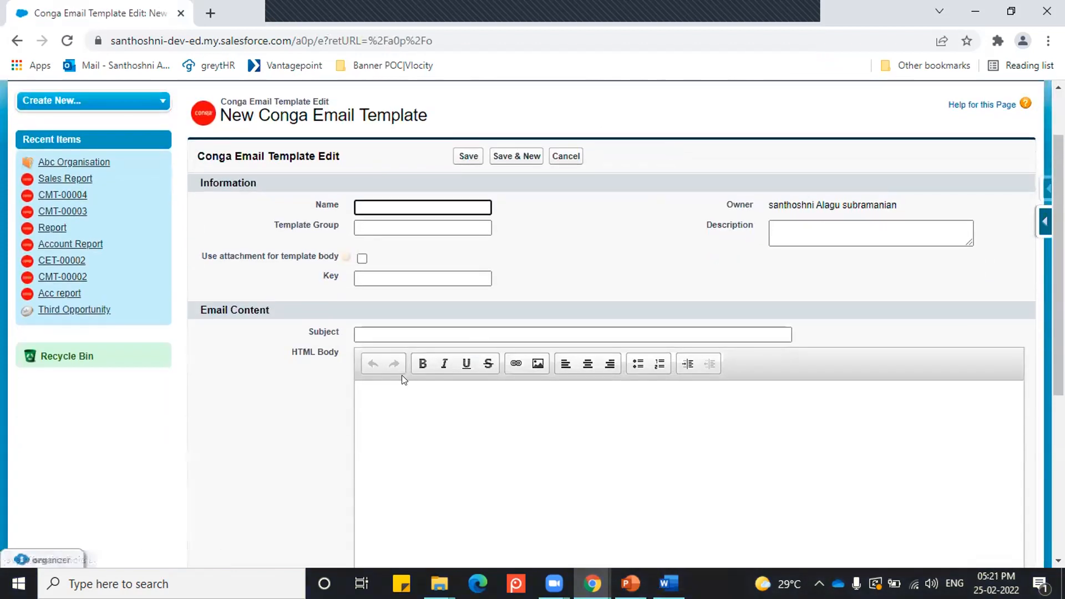
pyautogui.click(371, 334)
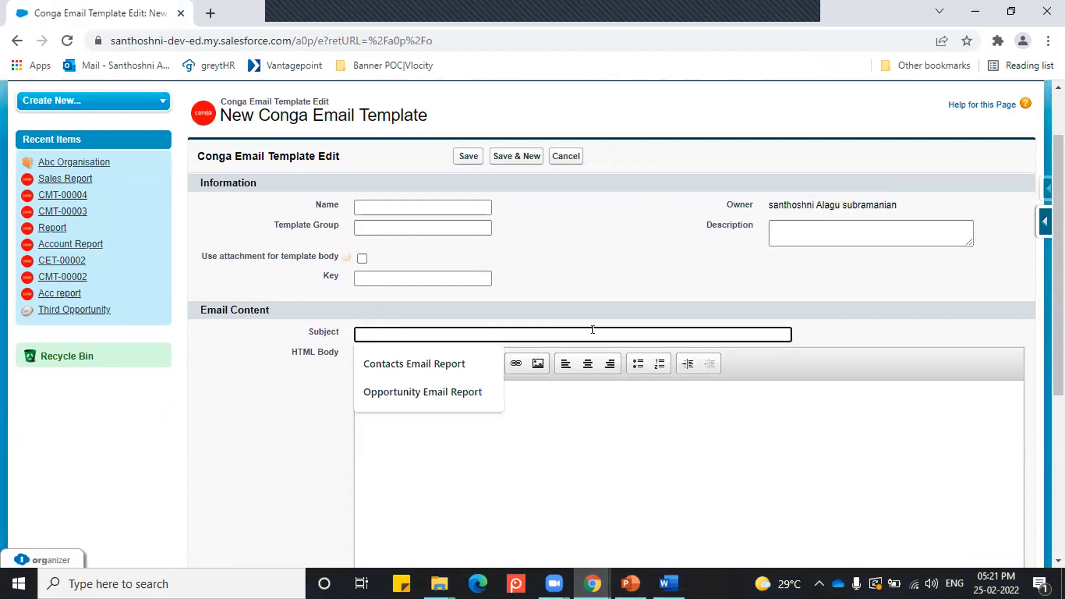
pyautogui.scroll(-2, 571, 333)
pyautogui.click(532, 316)
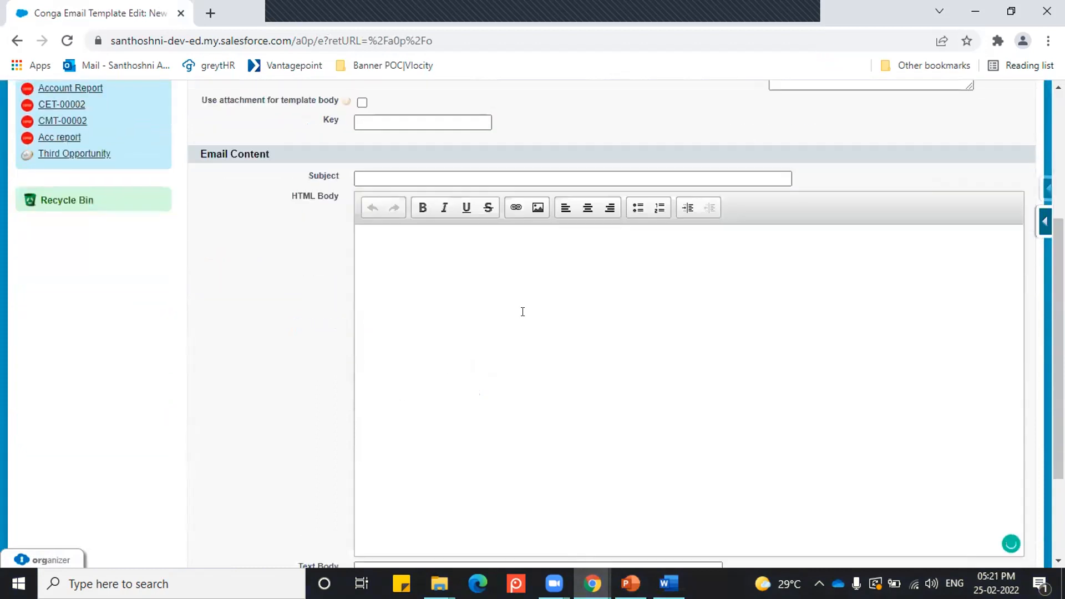
pyautogui.scroll(-2, 397, 300)
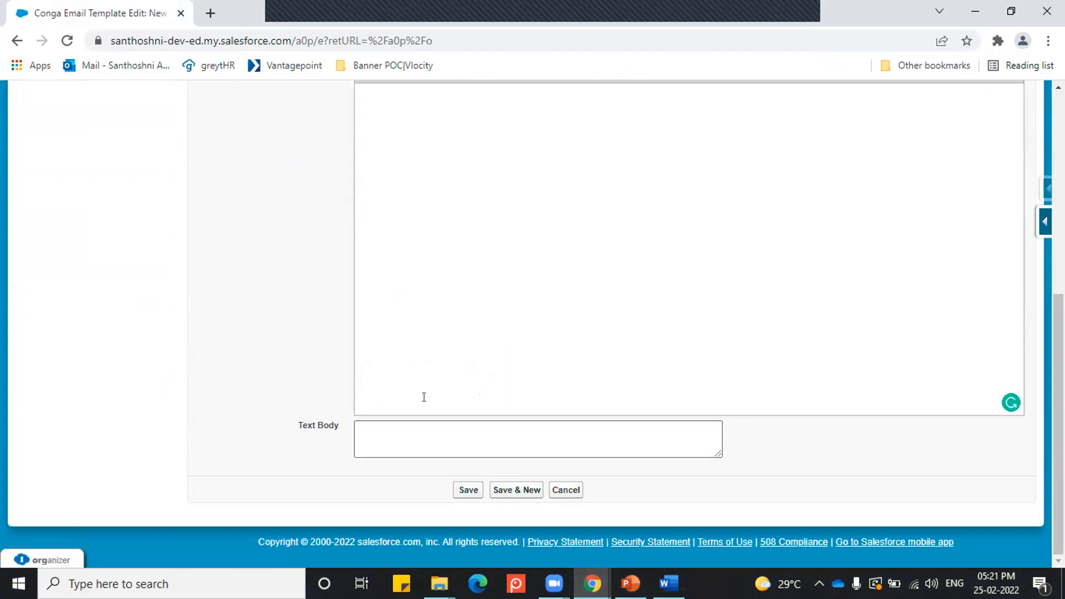
pyautogui.scroll(5, 444, 380)
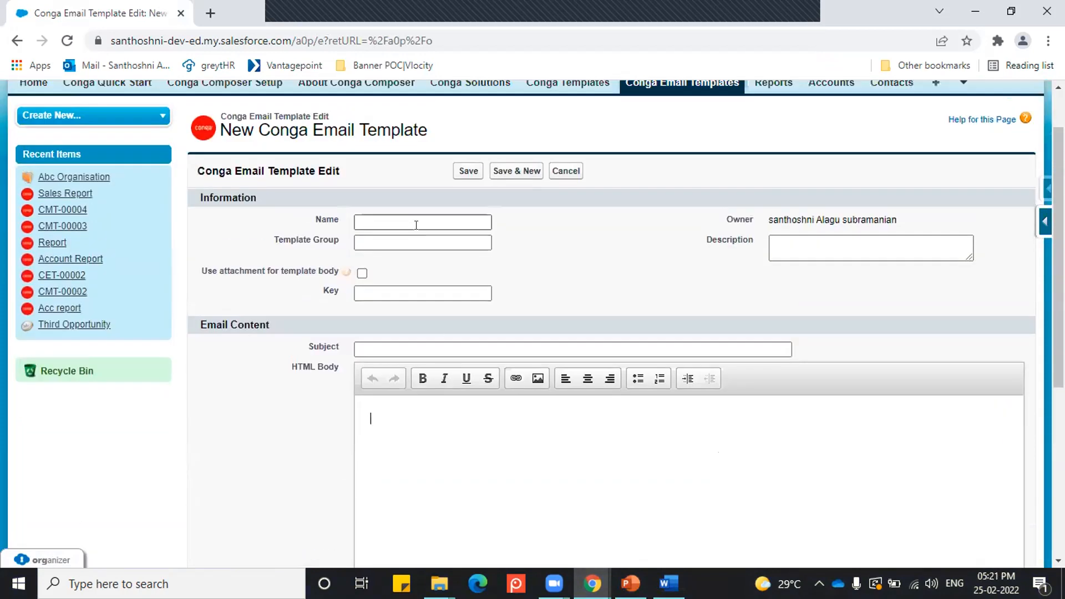
# Step: Name the new email template "Sales mail template"
pyautogui.click(411, 222)
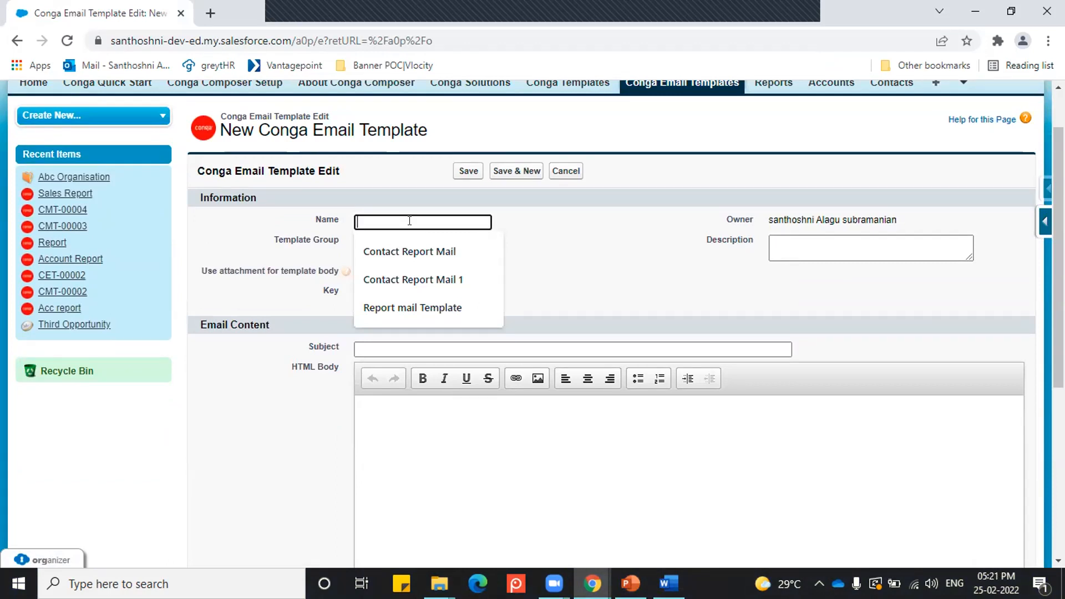
pyautogui.write('Sales mail')
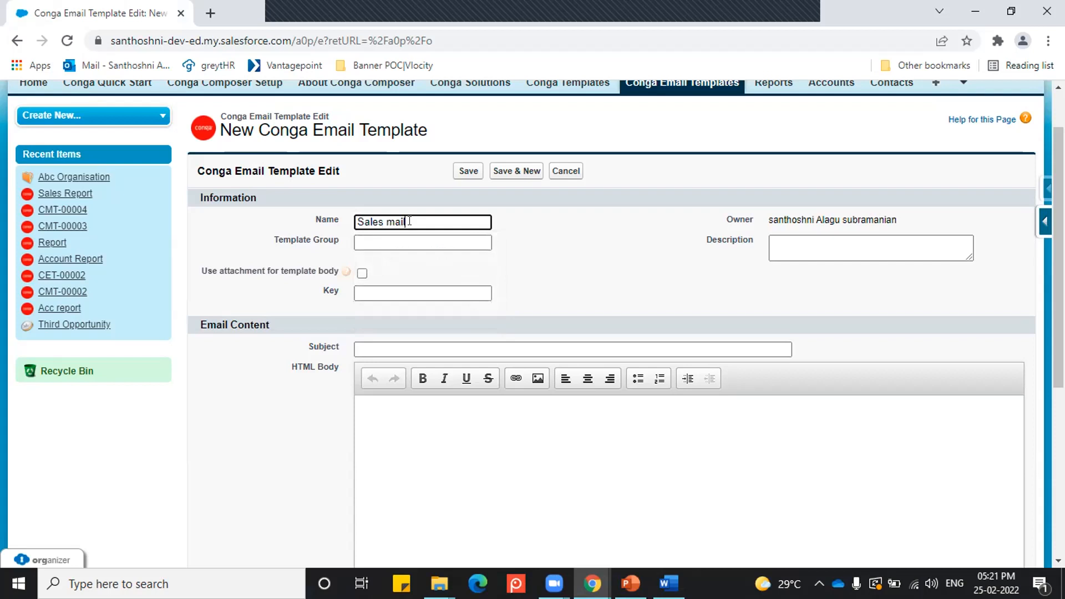
pyautogui.write(' template')
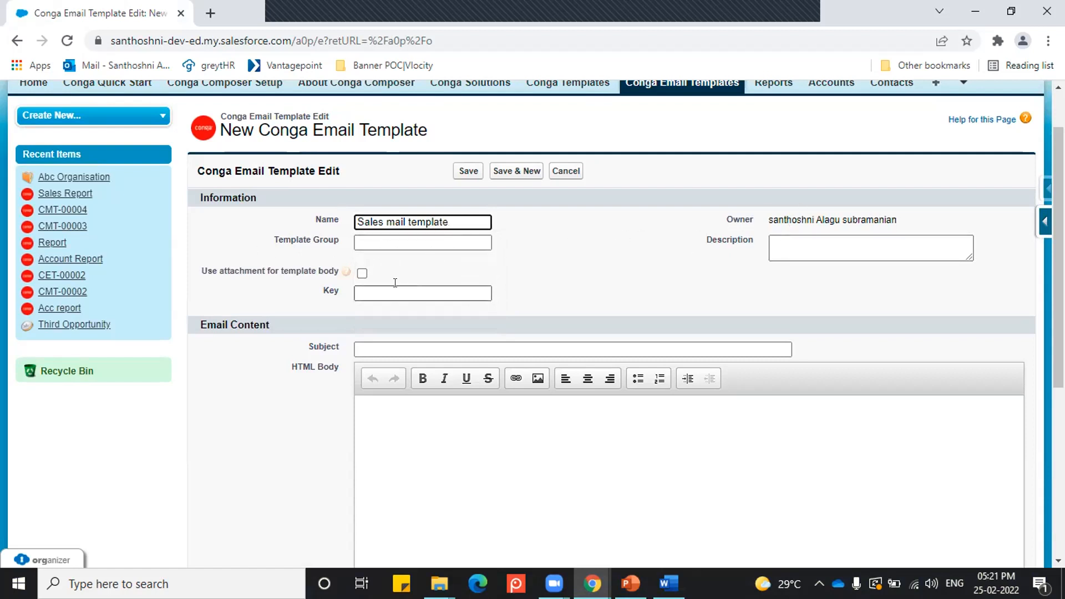
# Step: Examine the template's body fields, key field and the option to use an attachment for the template body
pyautogui.moveTo(342, 270)
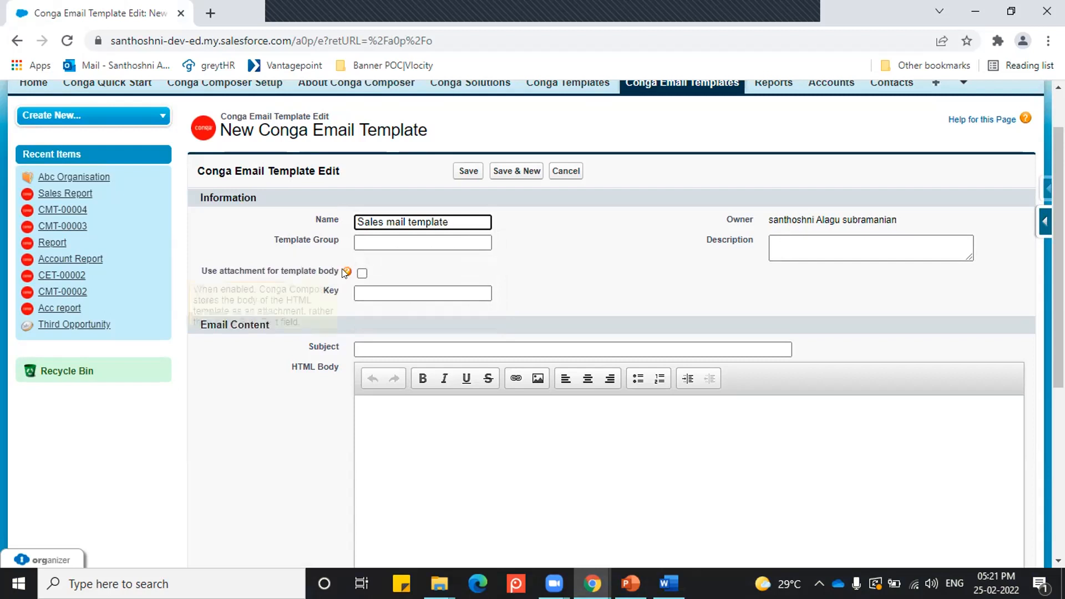
pyautogui.click(430, 442)
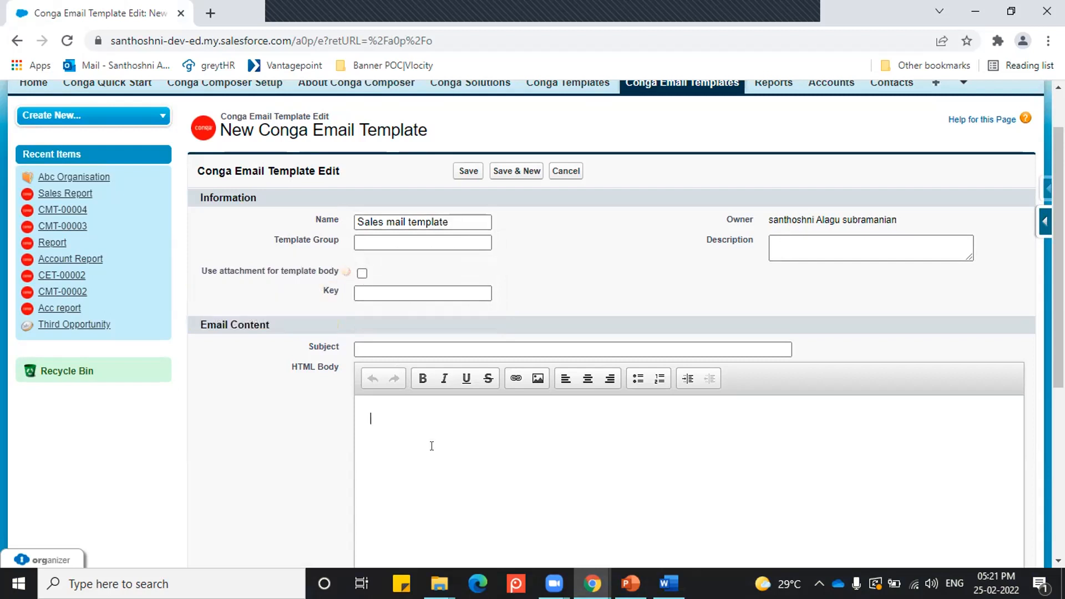
pyautogui.scroll(-3, 423, 439)
pyautogui.scroll(-3, 421, 285)
pyautogui.click(407, 435)
pyautogui.scroll(7, 408, 437)
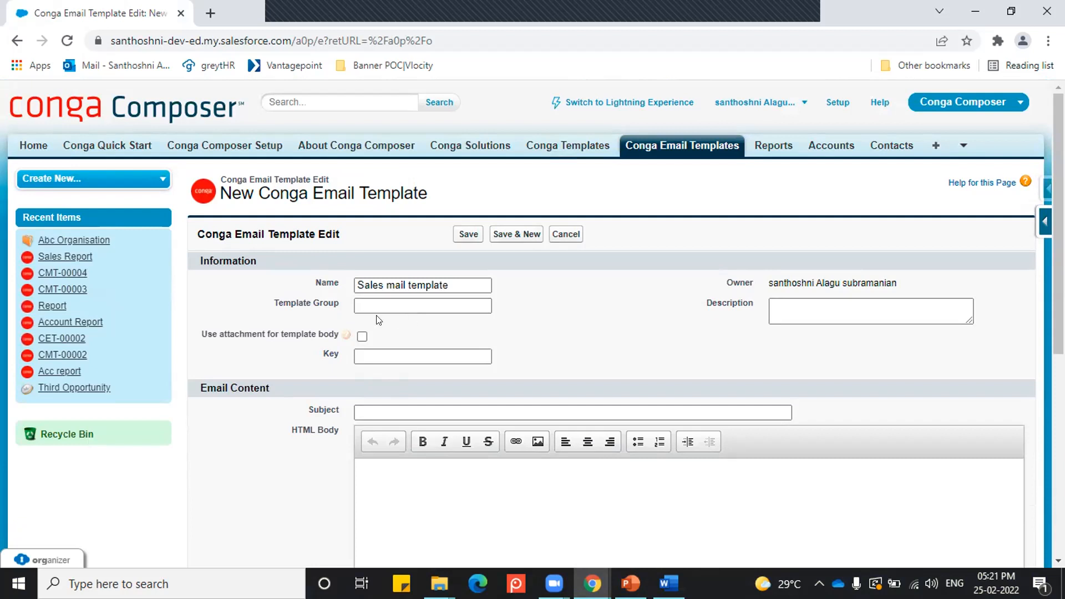
pyautogui.click(360, 337)
pyautogui.click(361, 336)
pyautogui.click(380, 355)
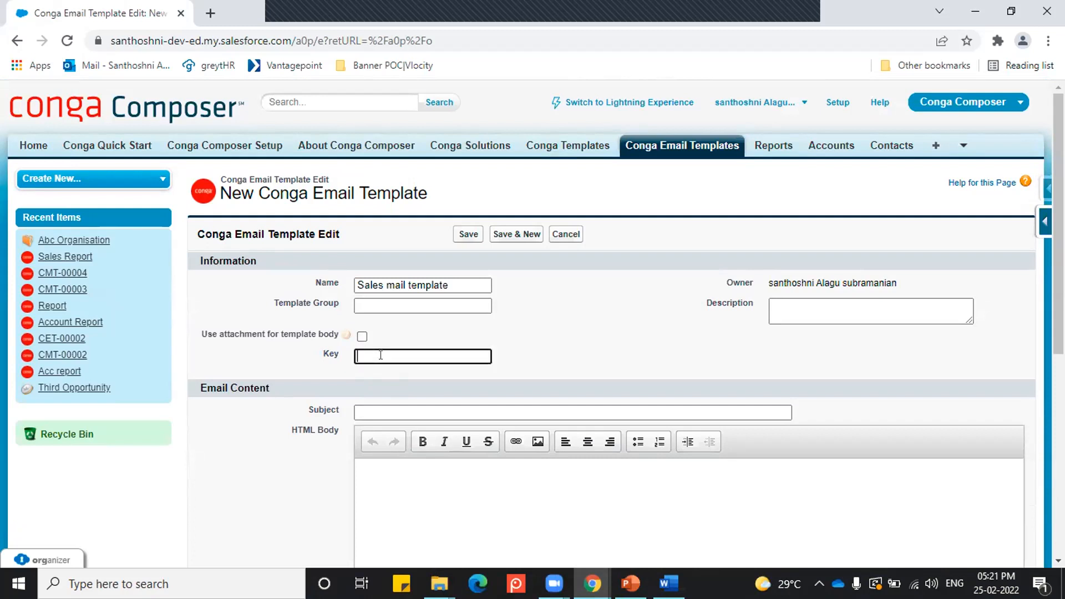
pyautogui.click(577, 341)
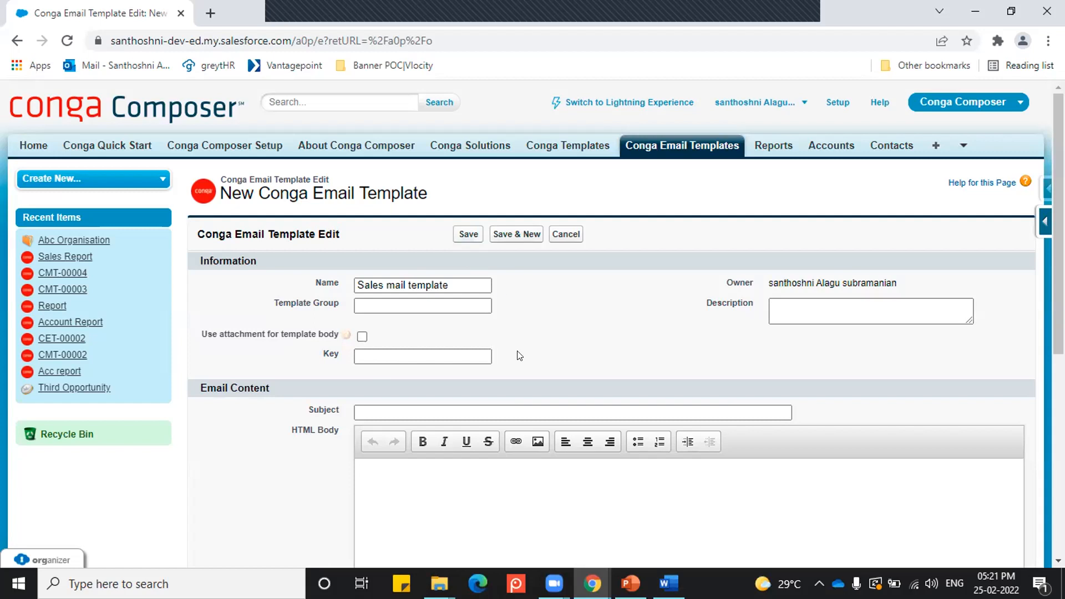
# Step: Set the email template's subject to "Sales Email Report", adapting the earlier "Contacts Email Report" entry
pyautogui.scroll(-1, 511, 330)
pyautogui.click(442, 331)
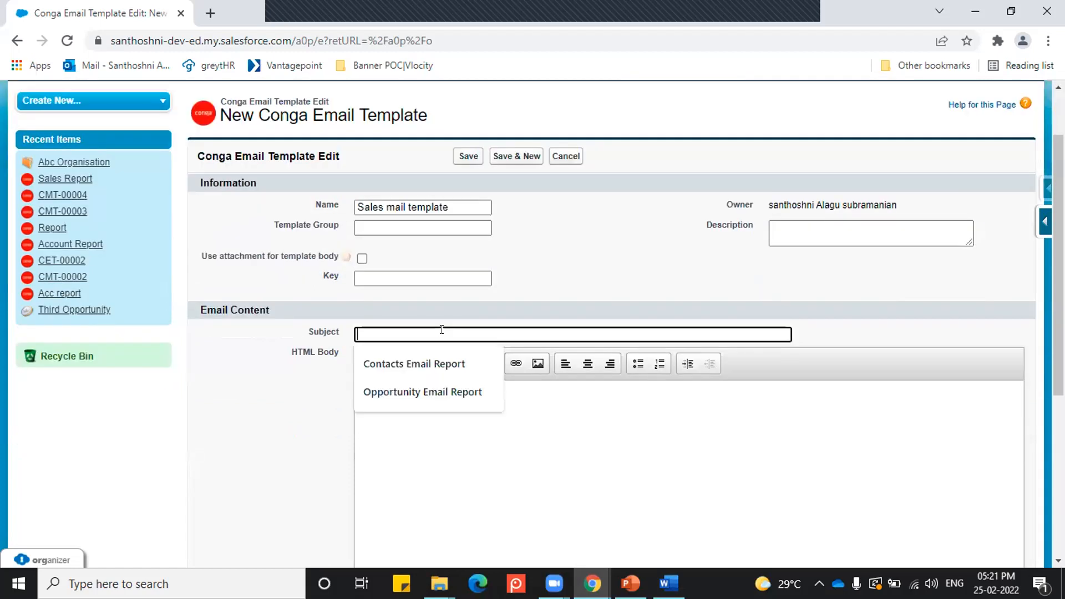
pyautogui.click(431, 365)
pyautogui.moveTo(399, 334); pyautogui.dragTo(342, 331)
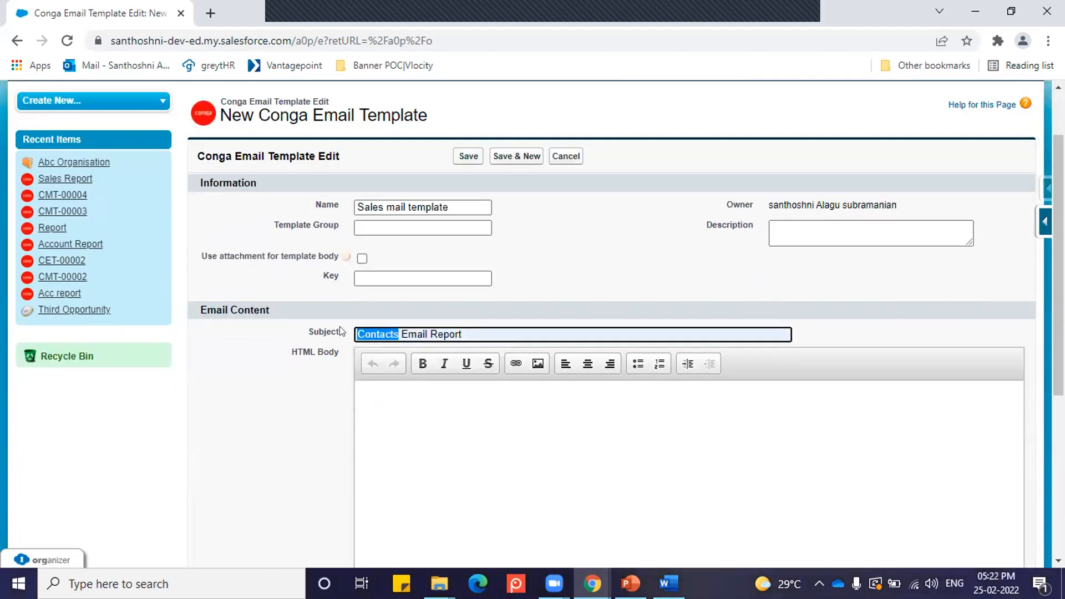
pyautogui.write('Sa;')
pyautogui.press('BackSpace')
pyautogui.write('les')
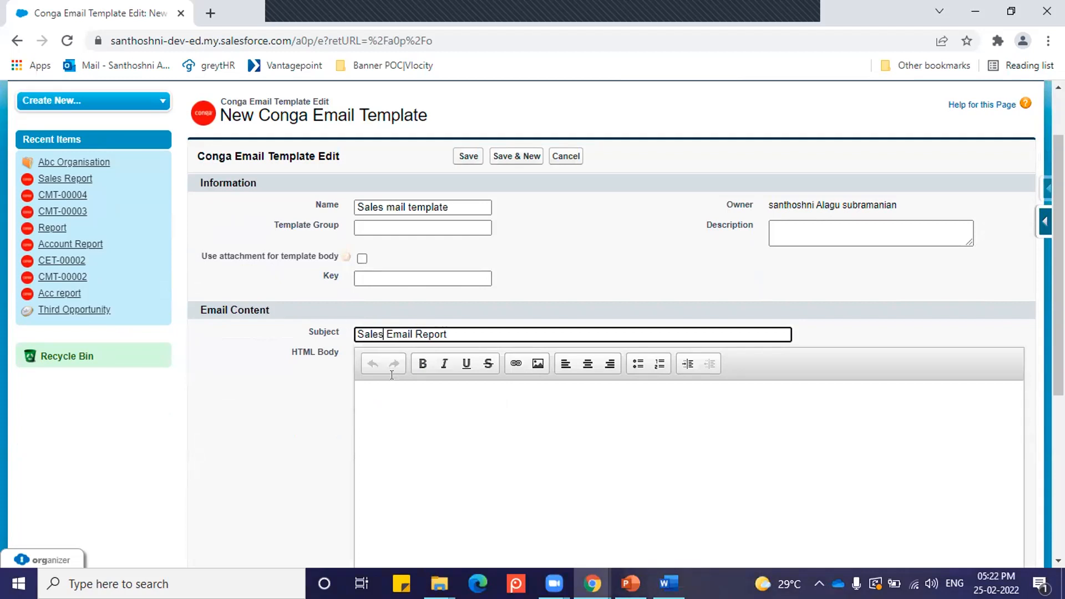
# Step: Write the HTML body as "Hi Team," followed on a new line by "Please find the sales report attachement."
pyautogui.click(381, 408)
pyautogui.write('J')
pyautogui.press('BackSpace')
pyautogui.write('Hi')
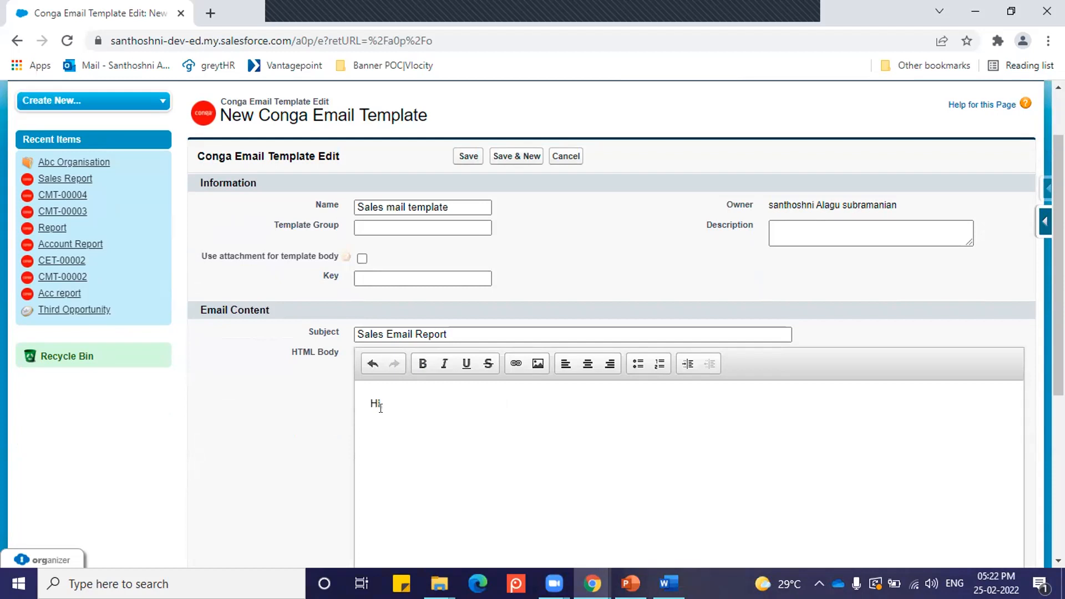
pyautogui.write(' Team,')
pyautogui.press('Return')
pyautogui.write('Plase')
pyautogui.press('BackSpace')
pyautogui.press('BackSpace')
pyautogui.press('BackSpace')
pyautogui.press('BackSpace')
pyautogui.write('ease fnd')
pyautogui.press('BackSpace')
pyautogui.press('BackSpace')
pyautogui.press('BackSpace')
pyautogui.press('BackSpace')
pyautogui.write('ind the sales repo')
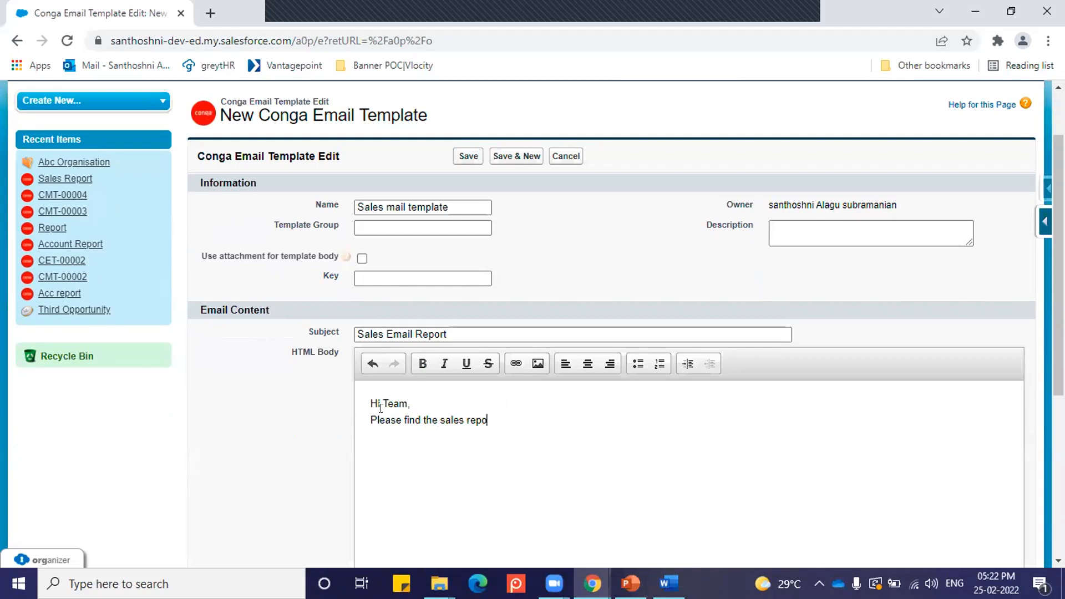
pyautogui.write('rt attachement.')
# Step: Check the completed form from the information section to the text body and save the email template
pyautogui.scroll(-5, 388, 407)
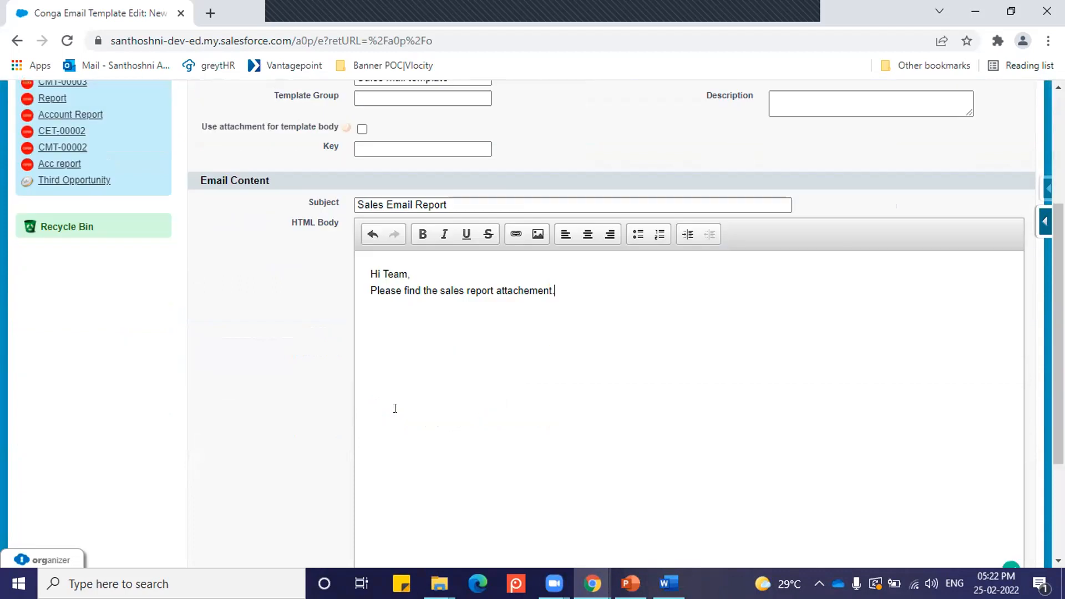
pyautogui.scroll(6, 395, 408)
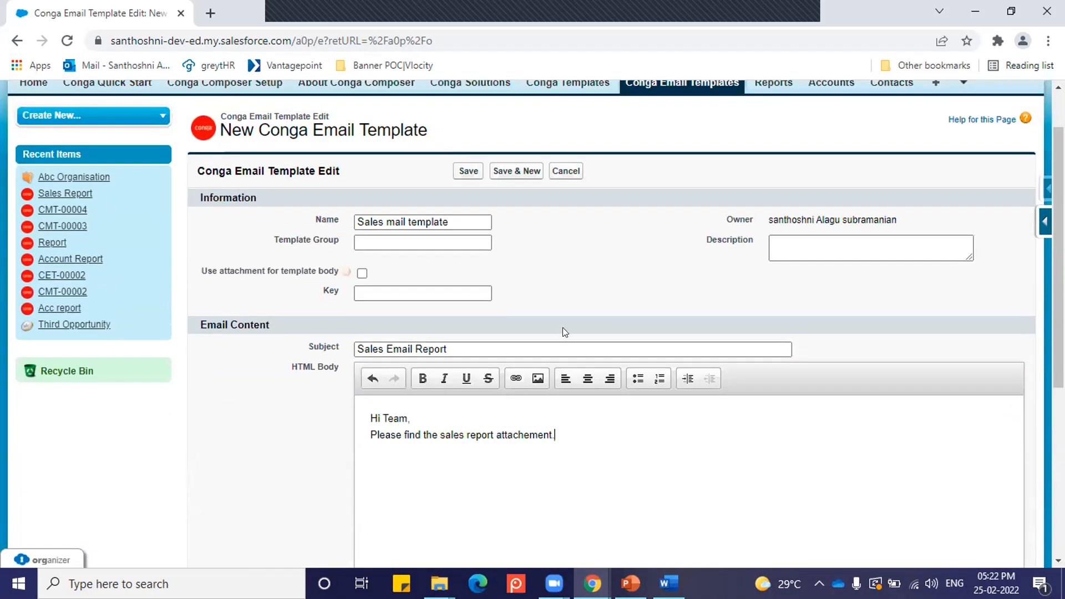
pyautogui.scroll(2, 561, 331)
pyautogui.scroll(-7, 557, 333)
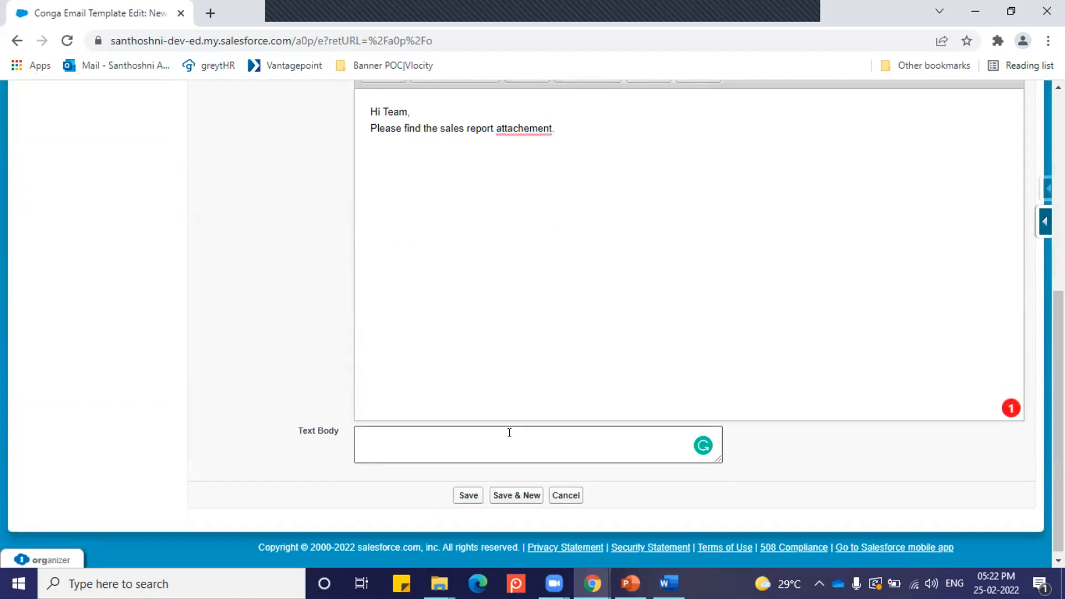
pyautogui.scroll(7, 509, 433)
pyautogui.click(465, 235)
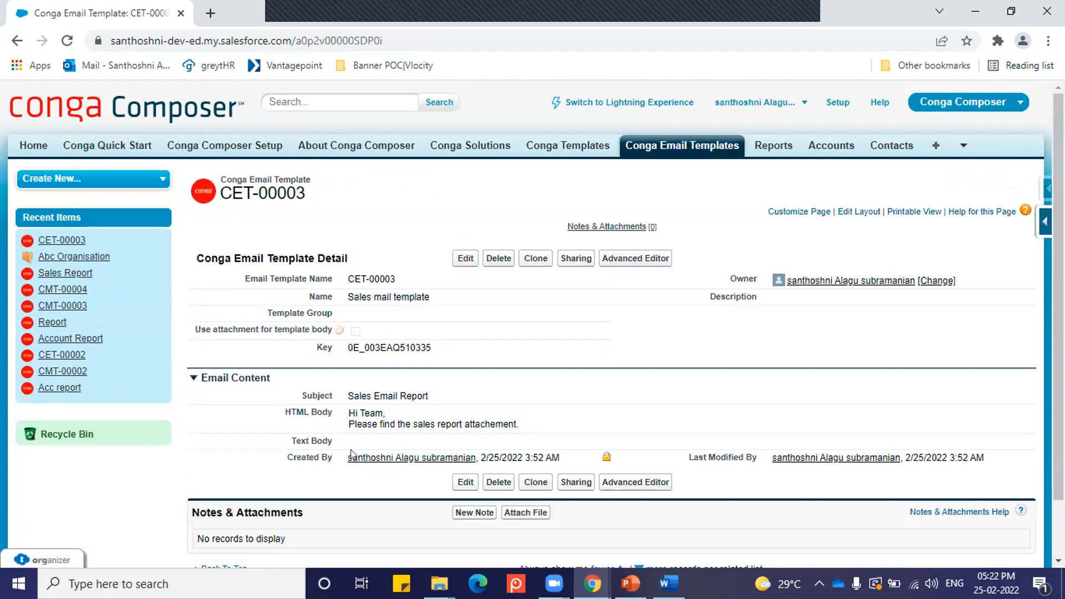
# Step: Open the Sales mail template in the Advanced Editor and save its body
pyautogui.click(628, 264)
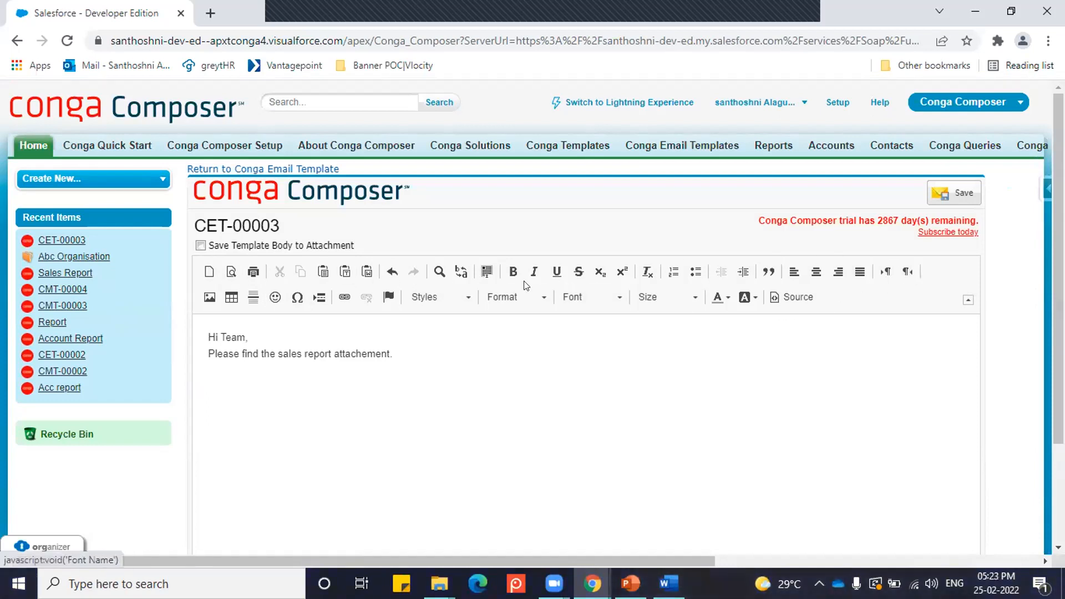
pyautogui.click(218, 385)
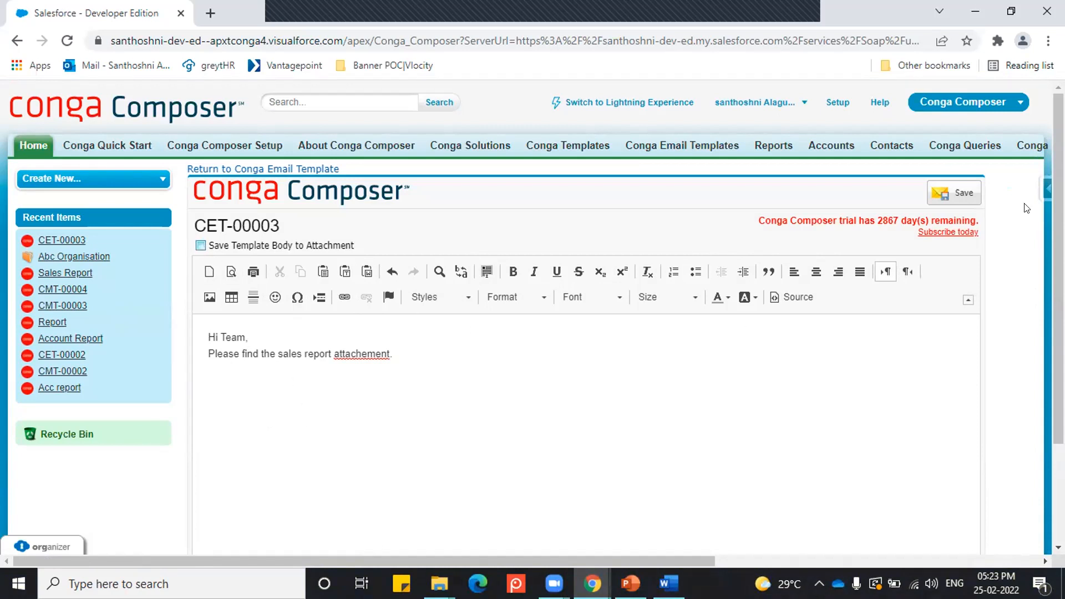
pyautogui.click(961, 191)
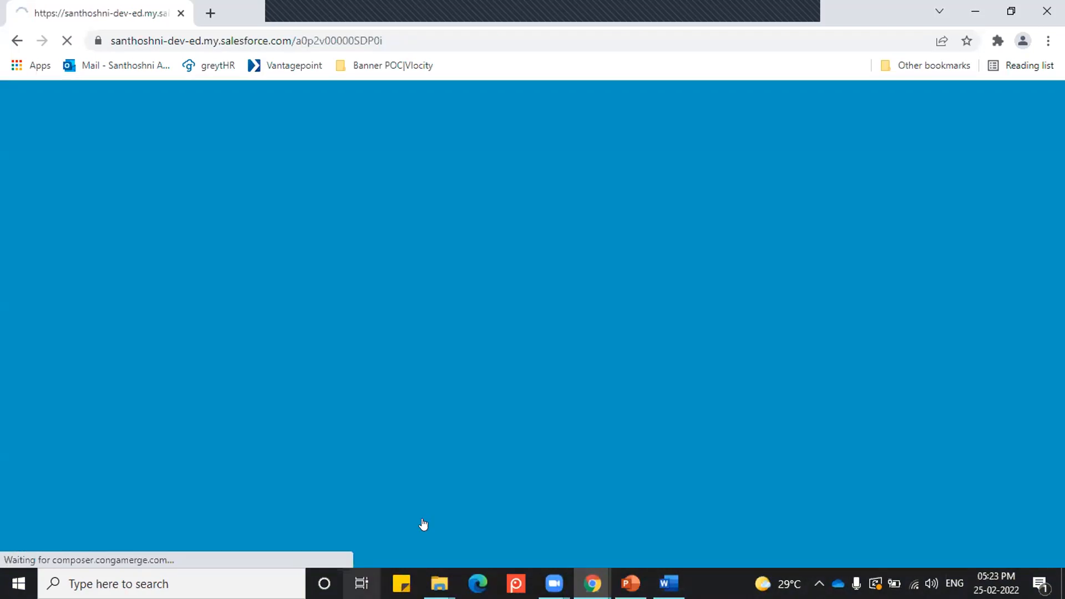
# Step: Open the Sales Report solution from the recent Conga Solutions
pyautogui.scroll(-2, 481, 453)
pyautogui.scroll(1, 479, 471)
pyautogui.scroll(1, 272, 211)
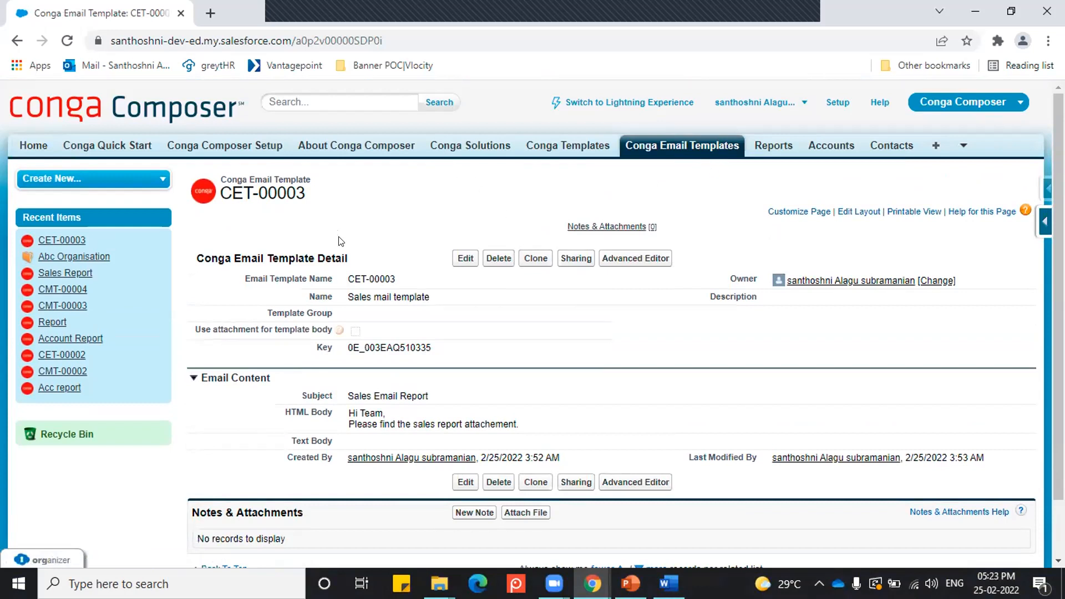
pyautogui.click(470, 147)
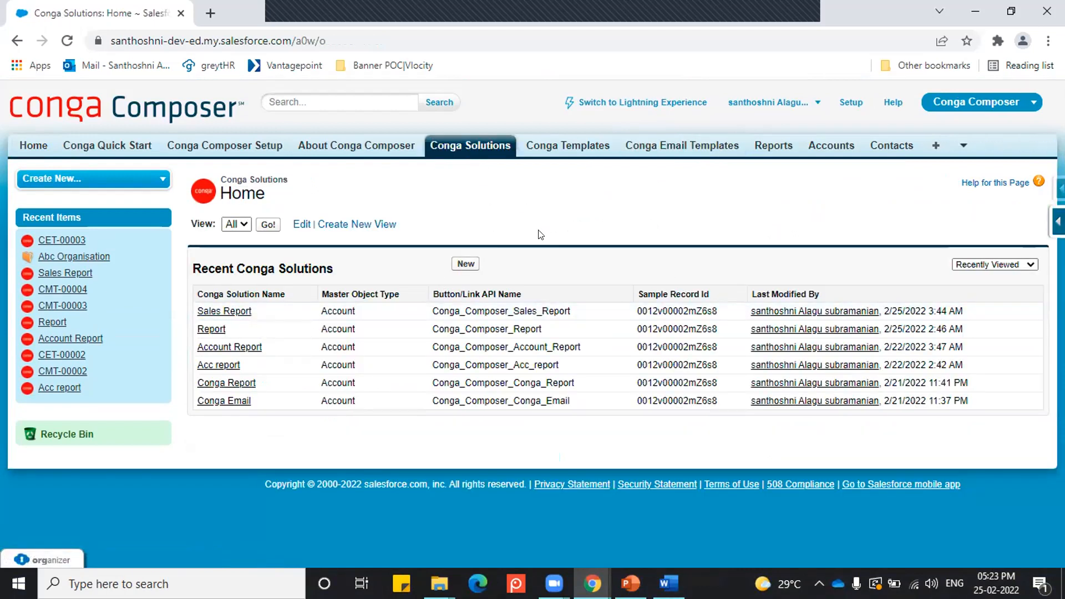
pyautogui.click(242, 315)
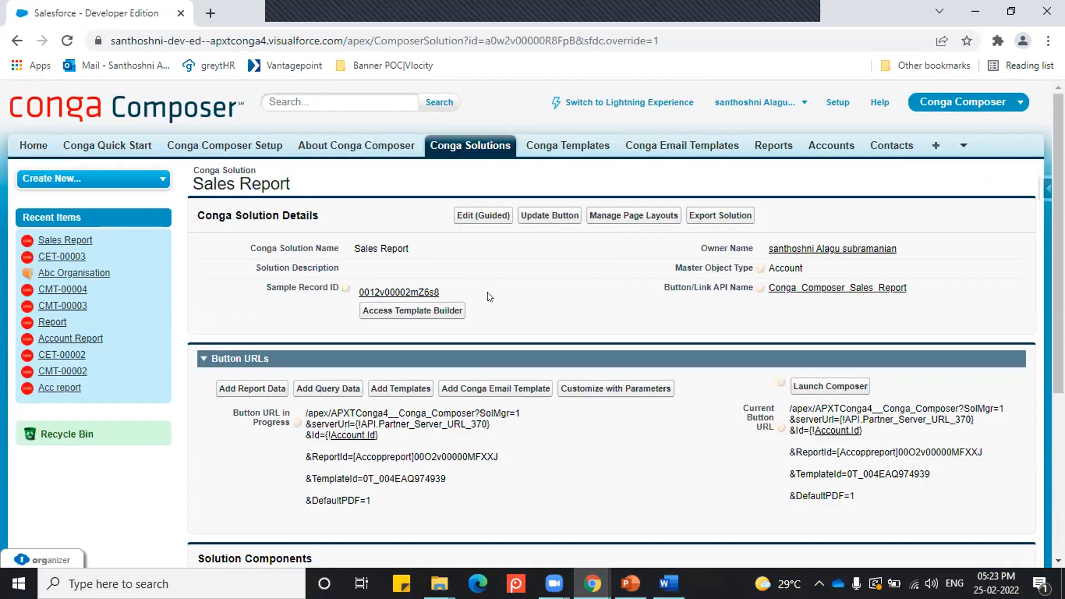
# Step: Add the "Sales mail template" Conga email template to the Sales Report solution
pyautogui.scroll(-3, 488, 316)
pyautogui.scroll(3, 591, 342)
pyautogui.click(498, 389)
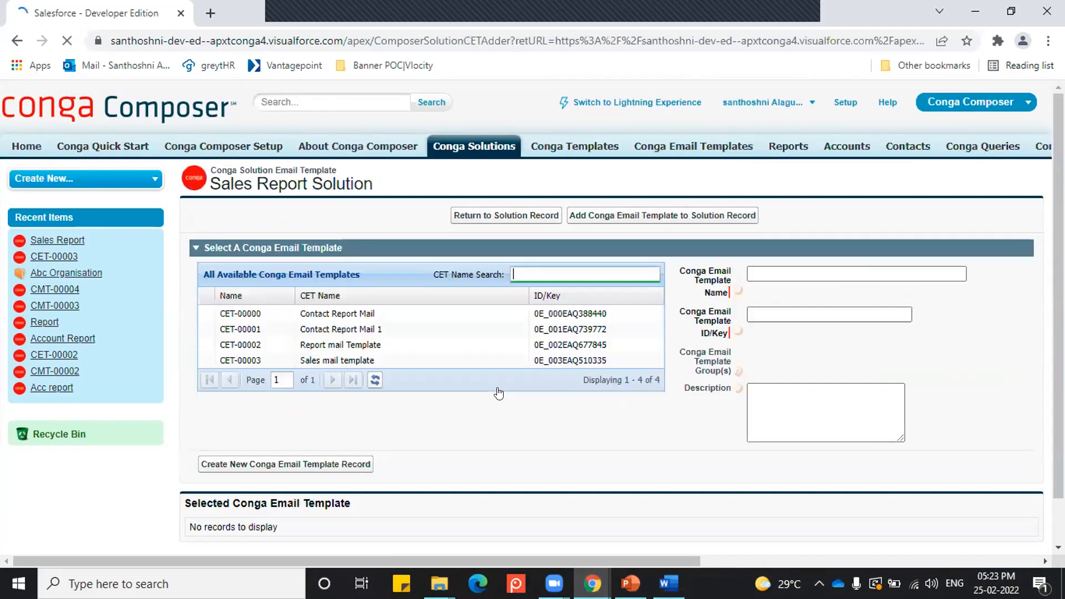
pyautogui.click(356, 363)
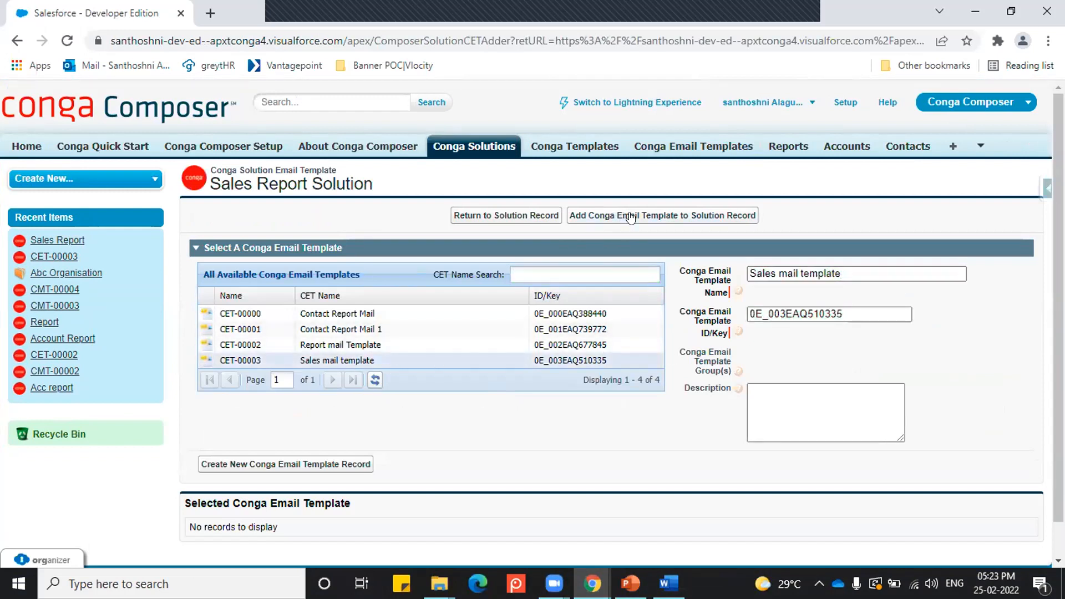
pyautogui.click(606, 219)
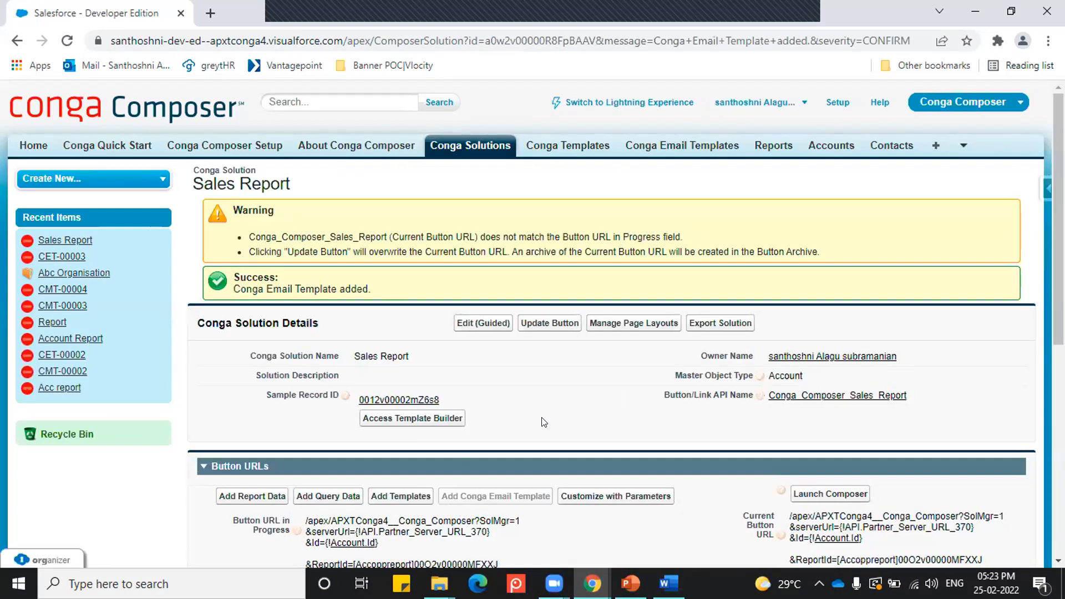
# Step: Update the Sales Report solution's button with the in-progress URL and check the current button URL against it
pyautogui.scroll(-8, 538, 421)
pyautogui.scroll(5, 530, 178)
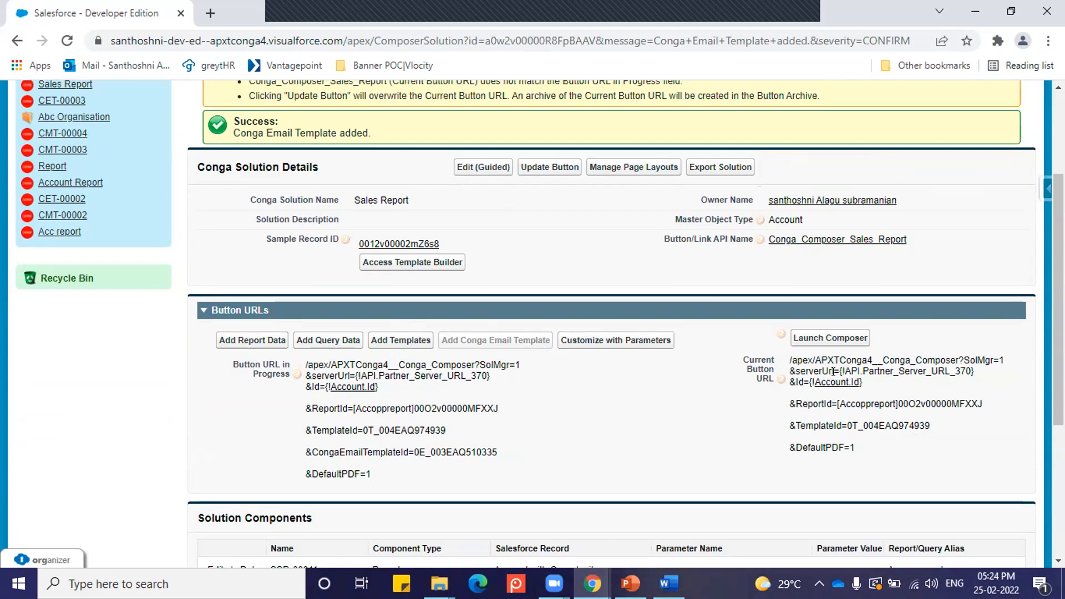
pyautogui.click(542, 168)
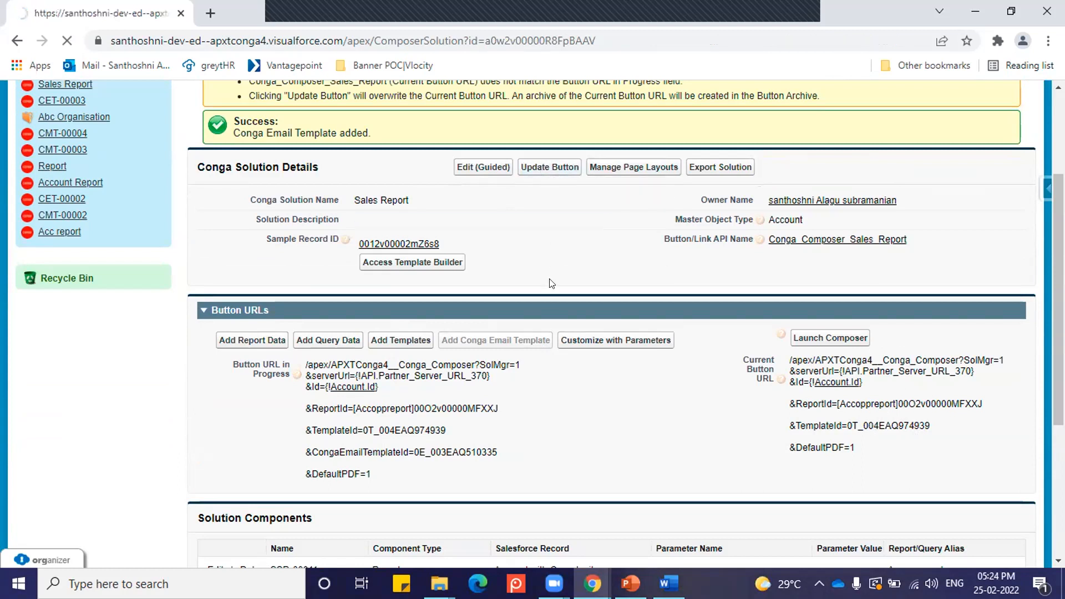
pyautogui.scroll(-3, 550, 448)
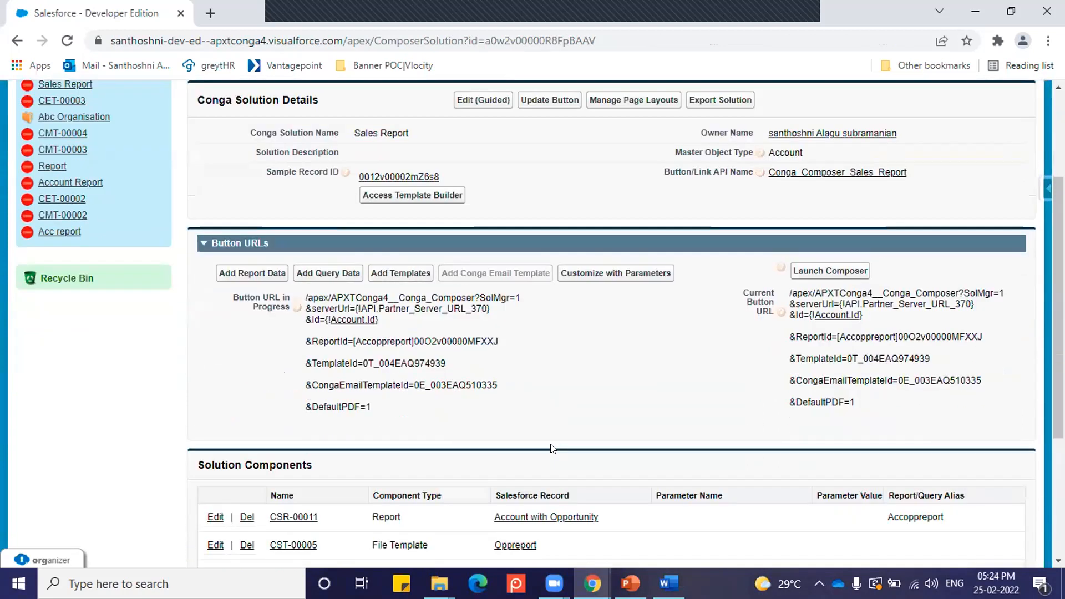
pyautogui.scroll(3, 551, 448)
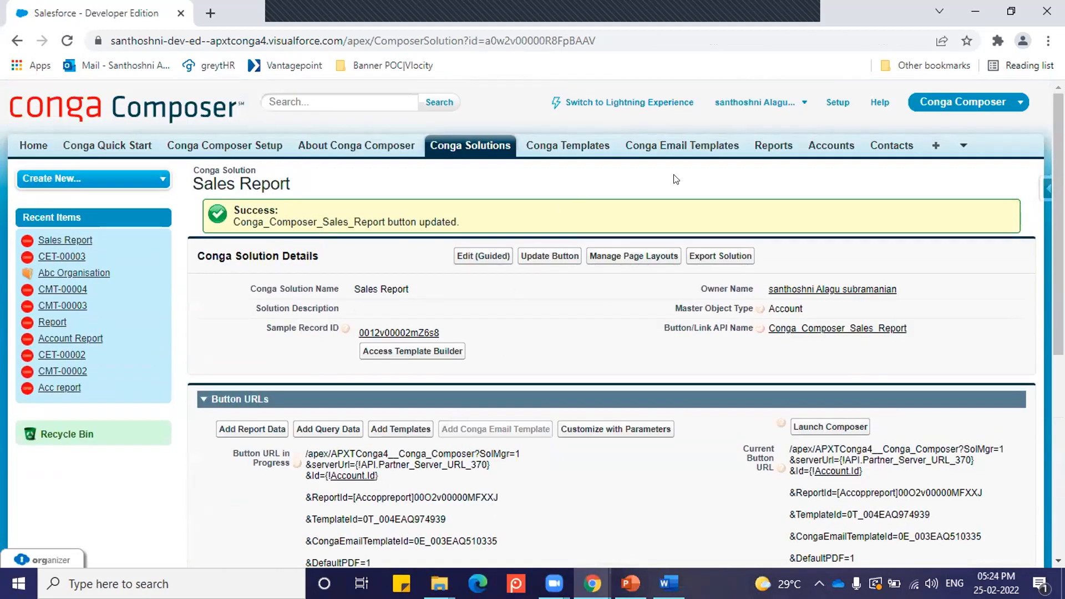
# Step: Open the Abc Organisation account, reload its page and launch Sales Report from the account detail
pyautogui.click(830, 152)
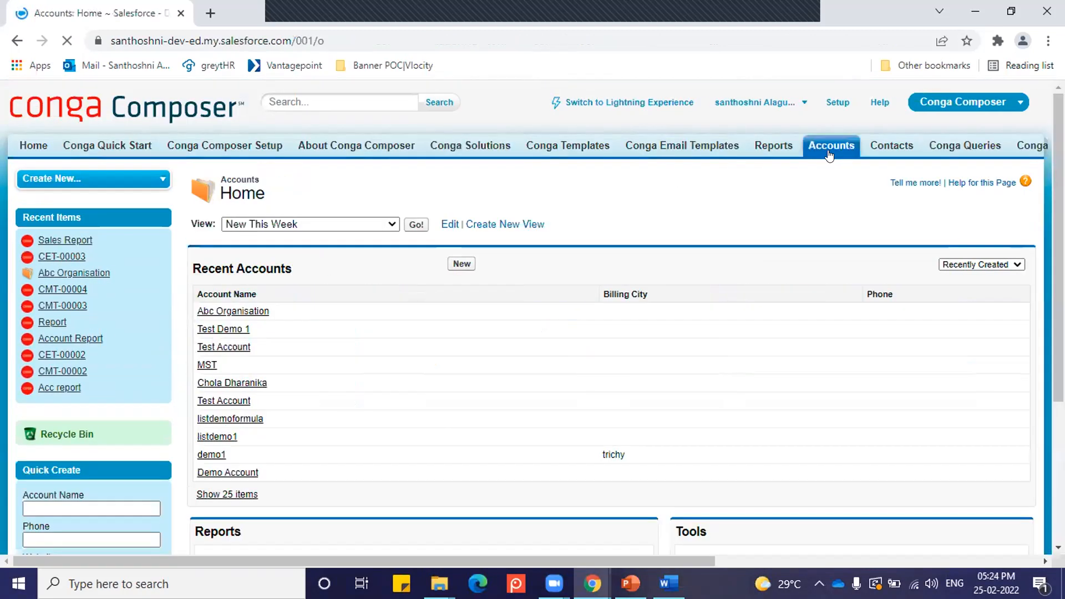
pyautogui.click(245, 311)
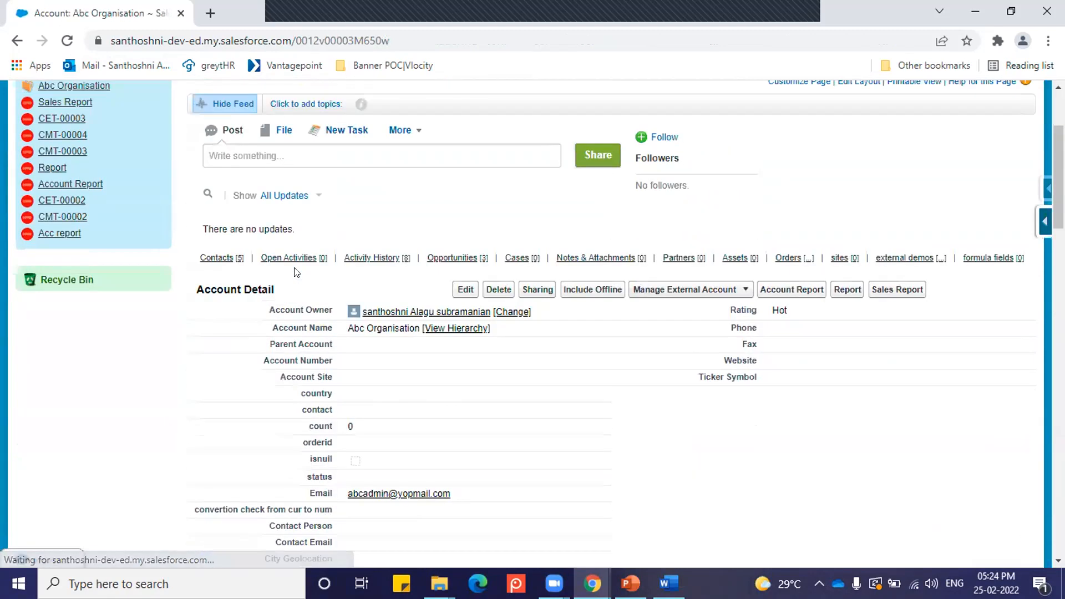
pyautogui.click(67, 42)
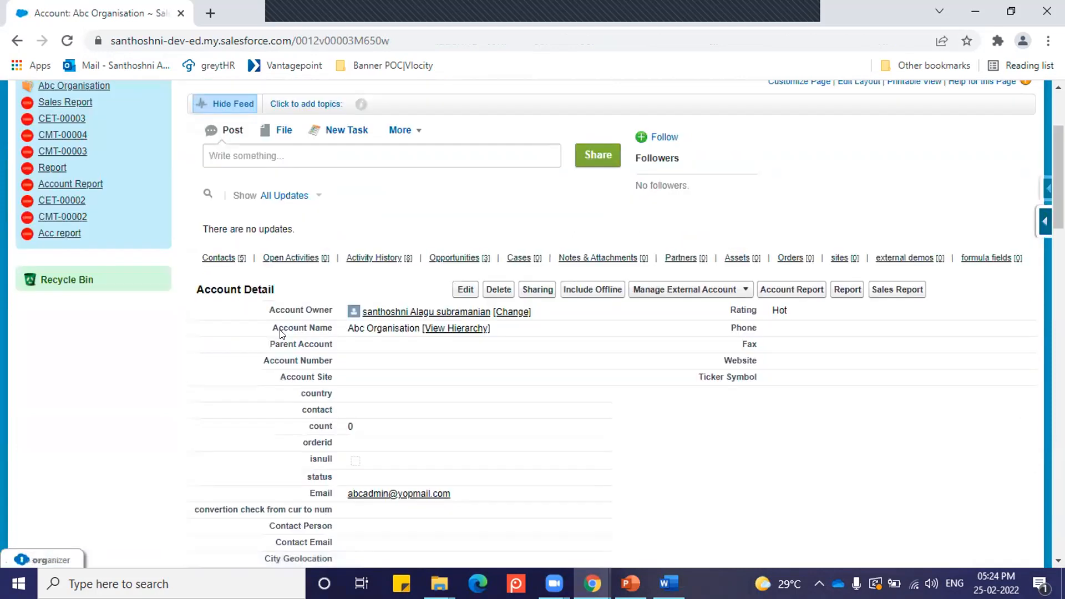
pyautogui.click(897, 289)
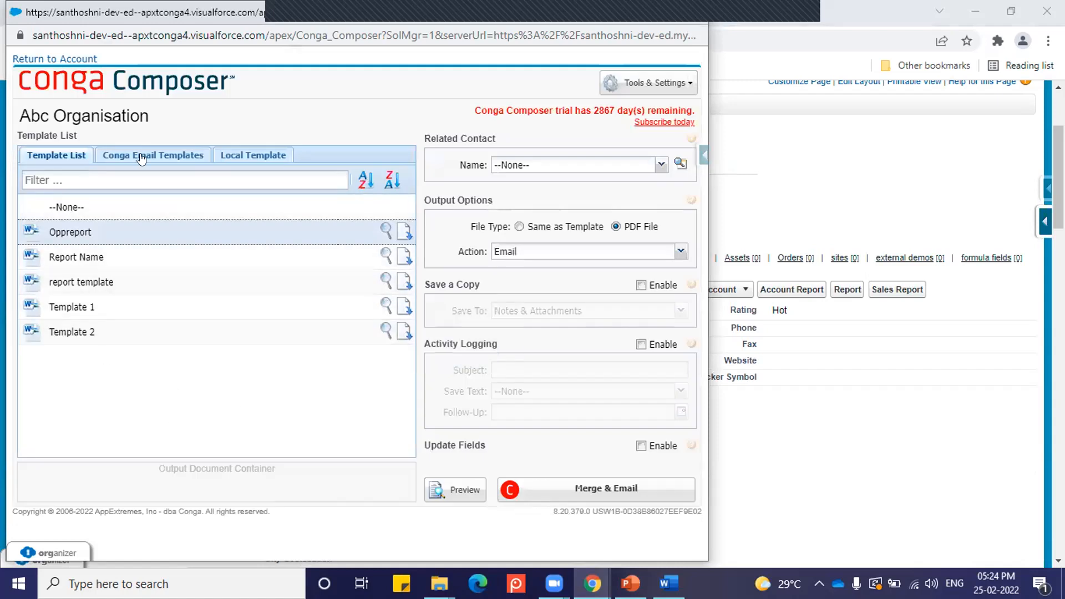
# Step: Check the preselected Oppreport document template and Sales mail template, and merge them into an email
pyautogui.moveTo(50, 232)
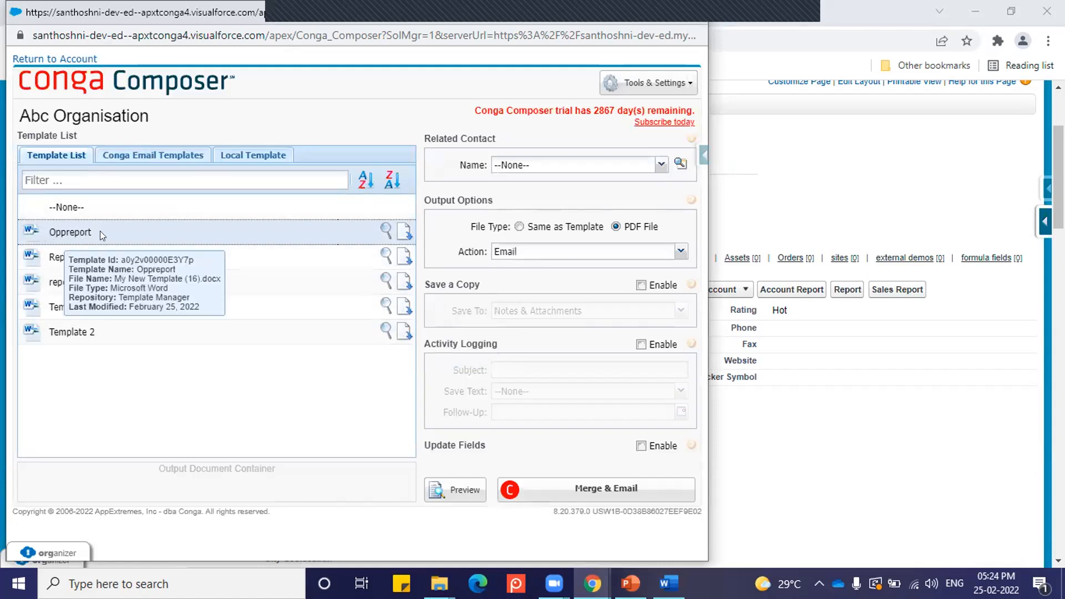
pyautogui.click(118, 156)
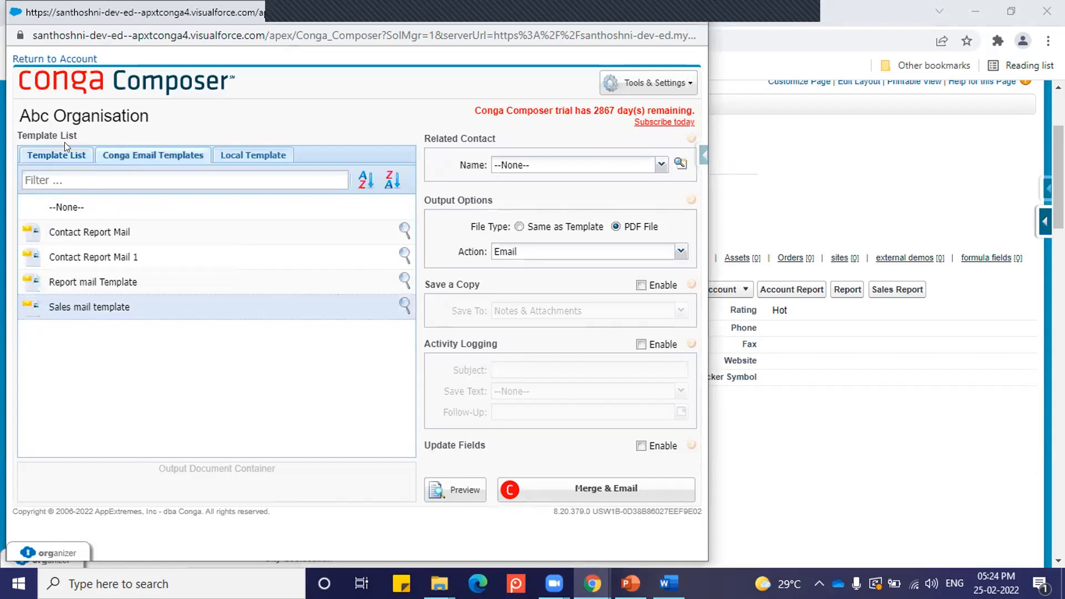
pyautogui.moveTo(89, 310)
pyautogui.click(586, 490)
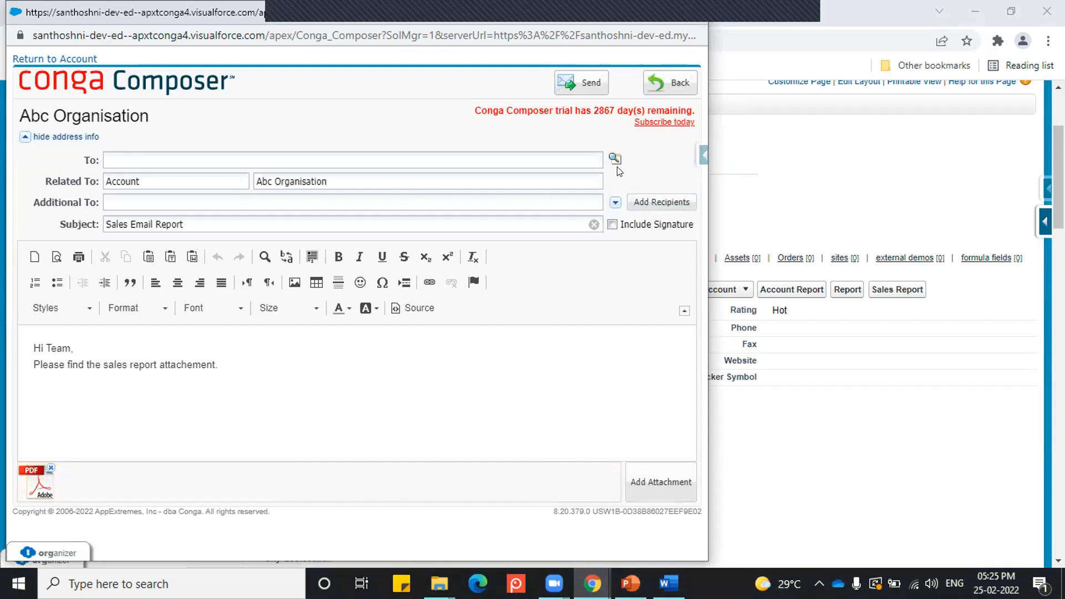
# Step: Look up "test" in the email contact list and set Test Contact 1 as the To recipient
pyautogui.click(613, 159)
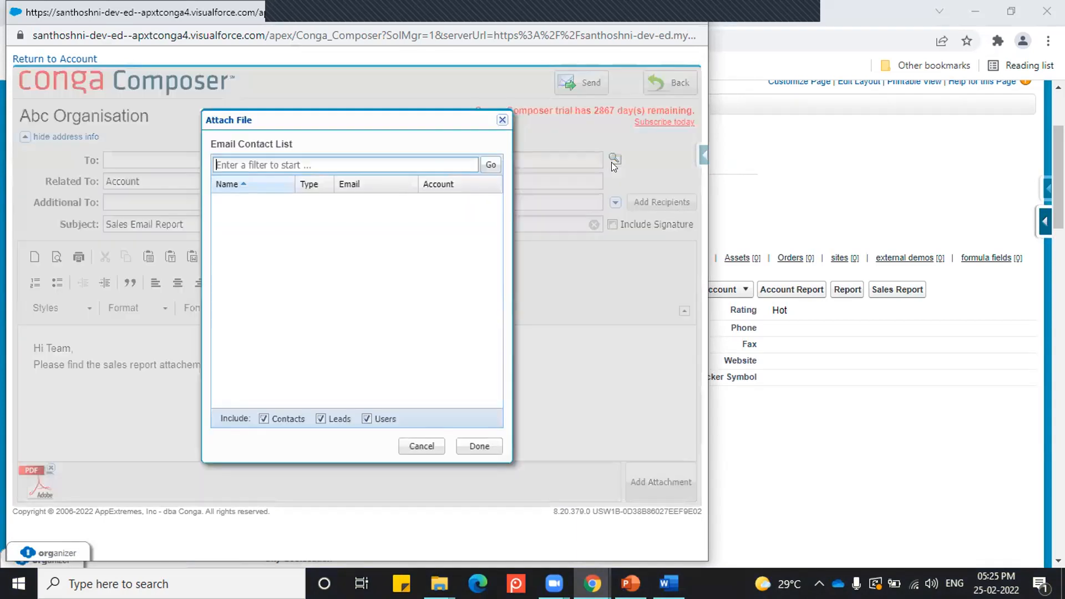
pyautogui.click(306, 166)
pyautogui.write('test')
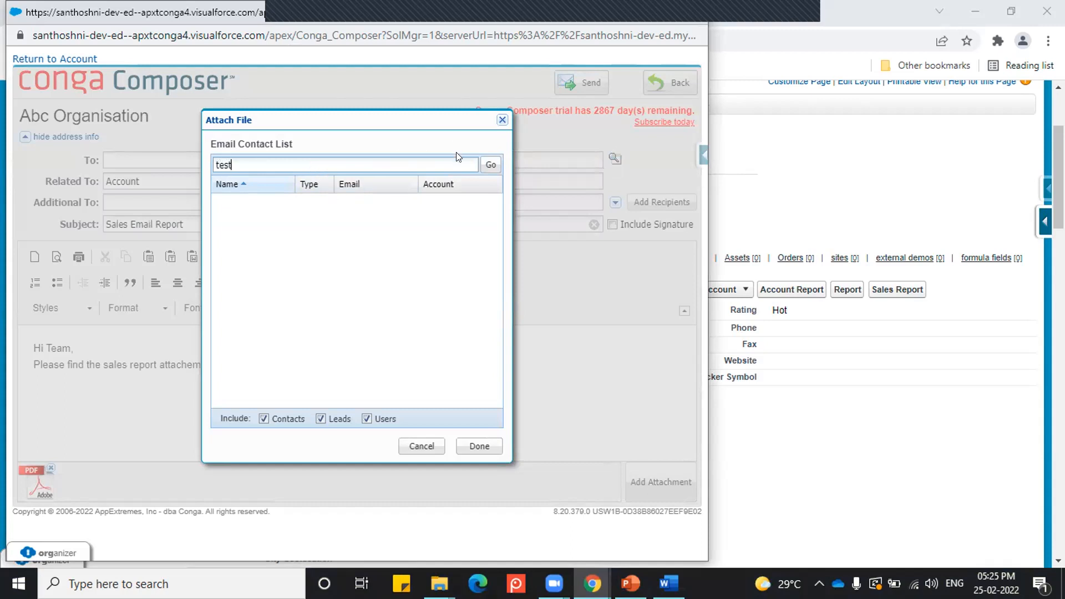
pyautogui.click(480, 164)
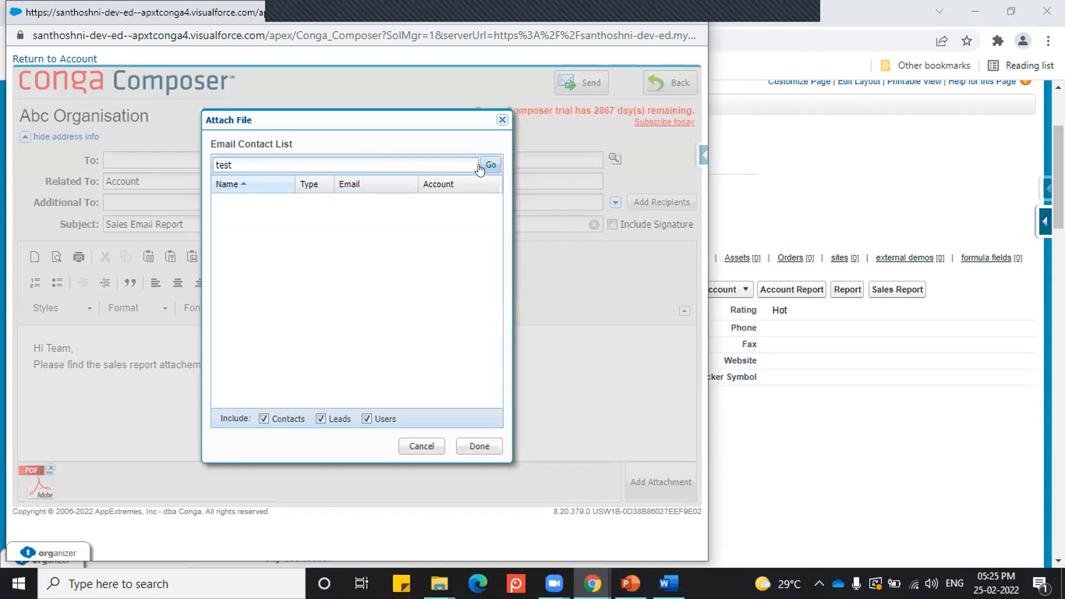
pyautogui.click(484, 167)
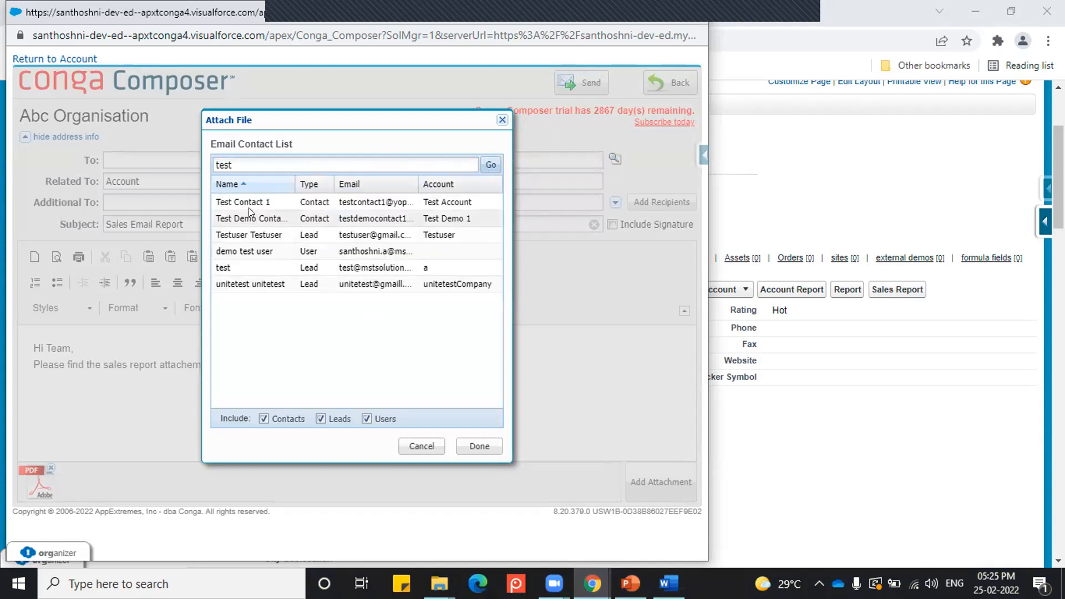
pyautogui.click(248, 207)
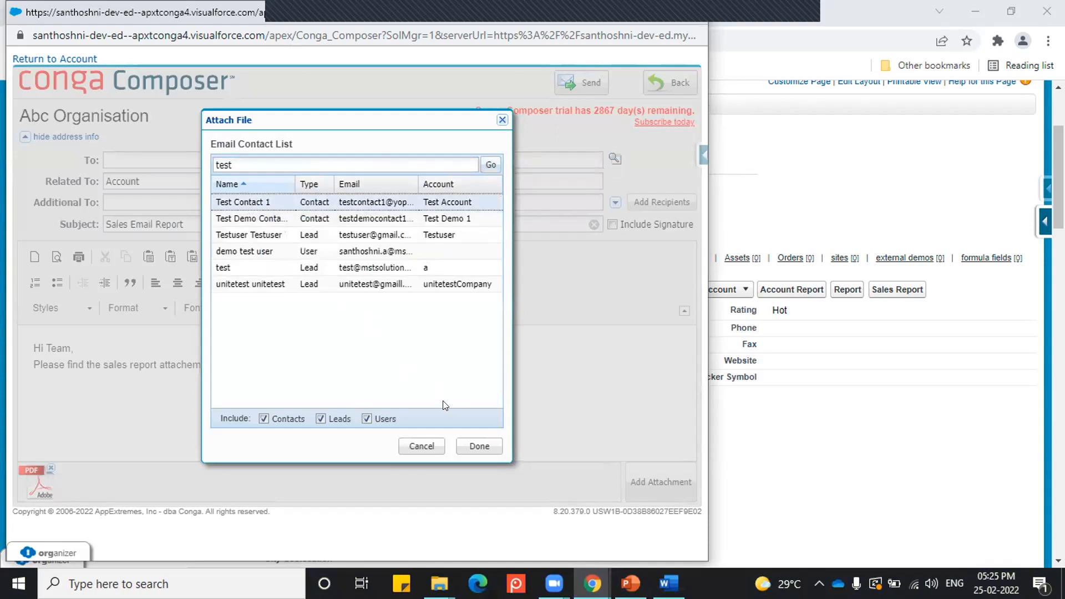
pyautogui.click(472, 446)
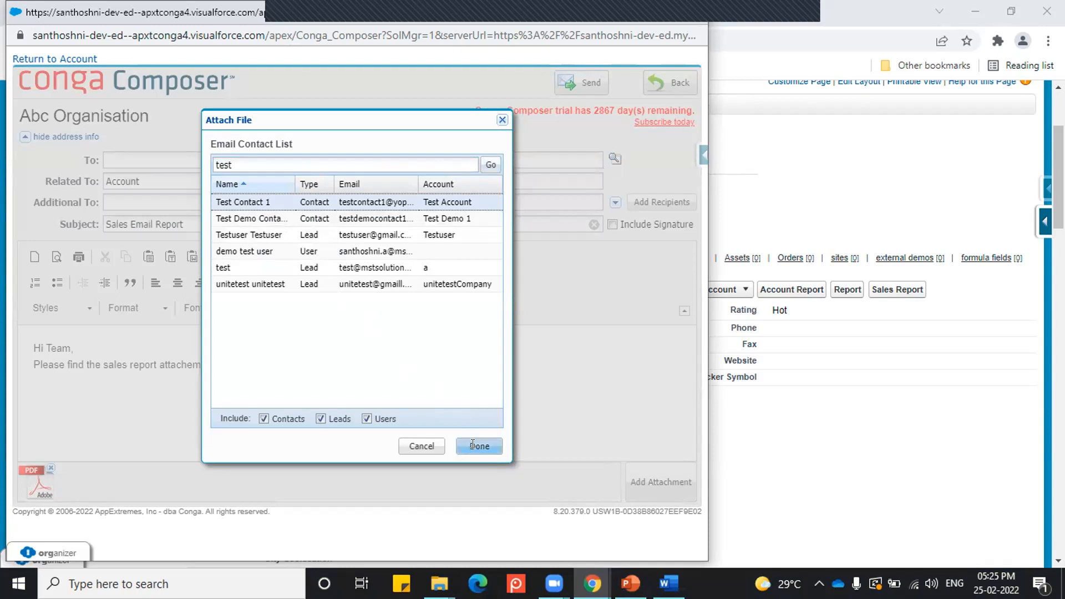
# Step: Filter the additional recipients by "test" and add demo test user to the CC list
pyautogui.click(145, 198)
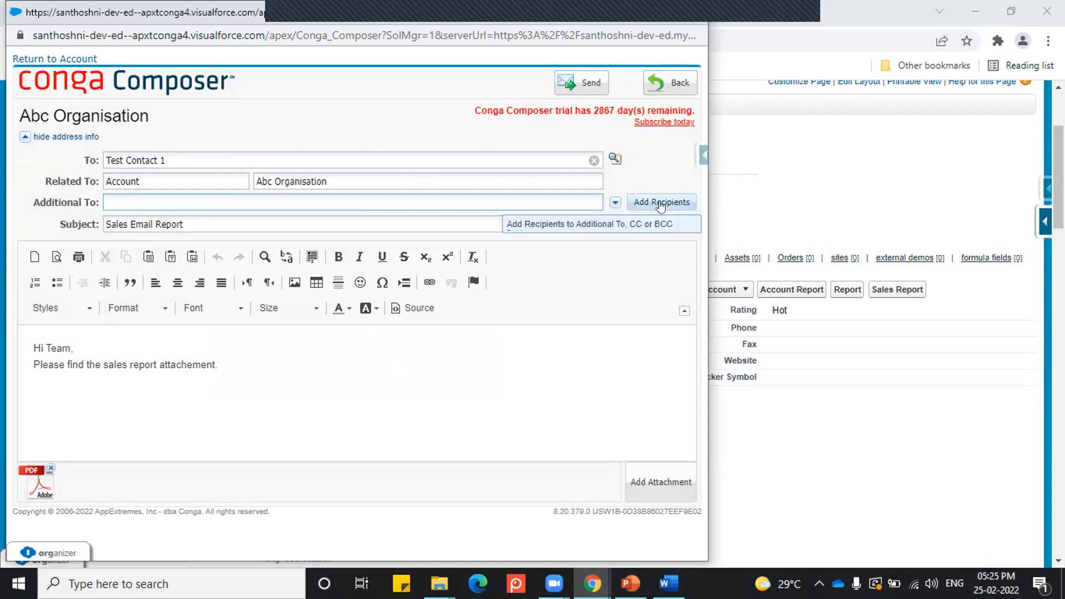
pyautogui.click(660, 203)
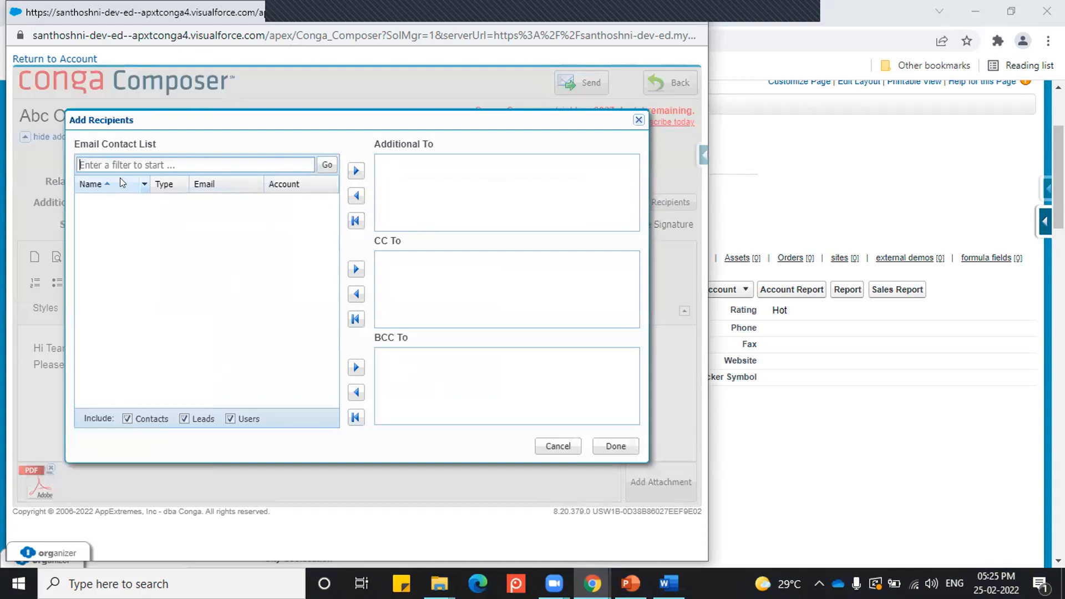
pyautogui.write('test')
pyautogui.click(318, 166)
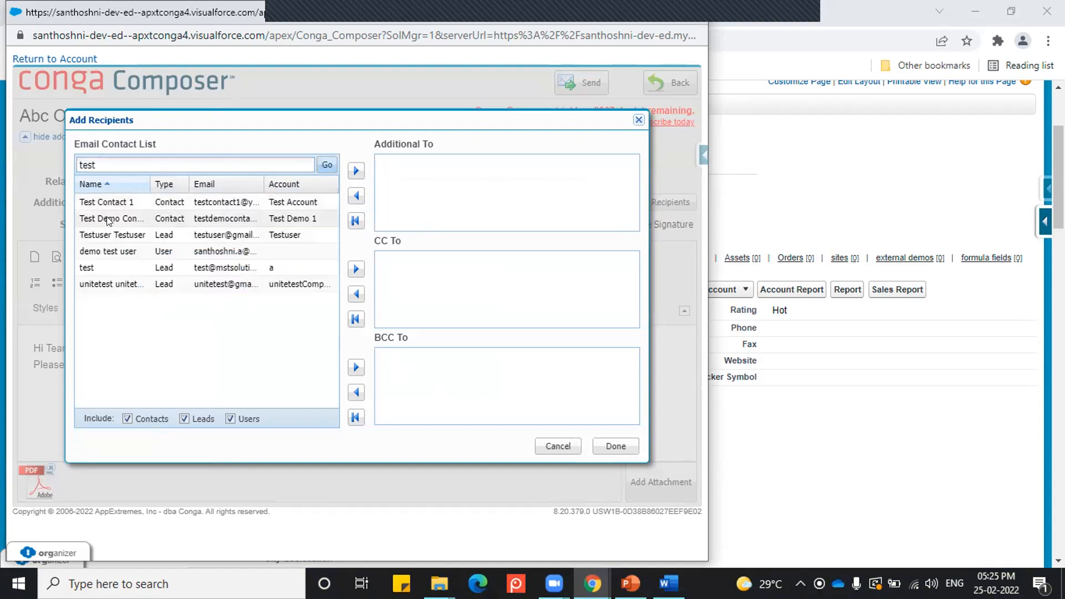
pyautogui.click(155, 251)
pyautogui.click(356, 269)
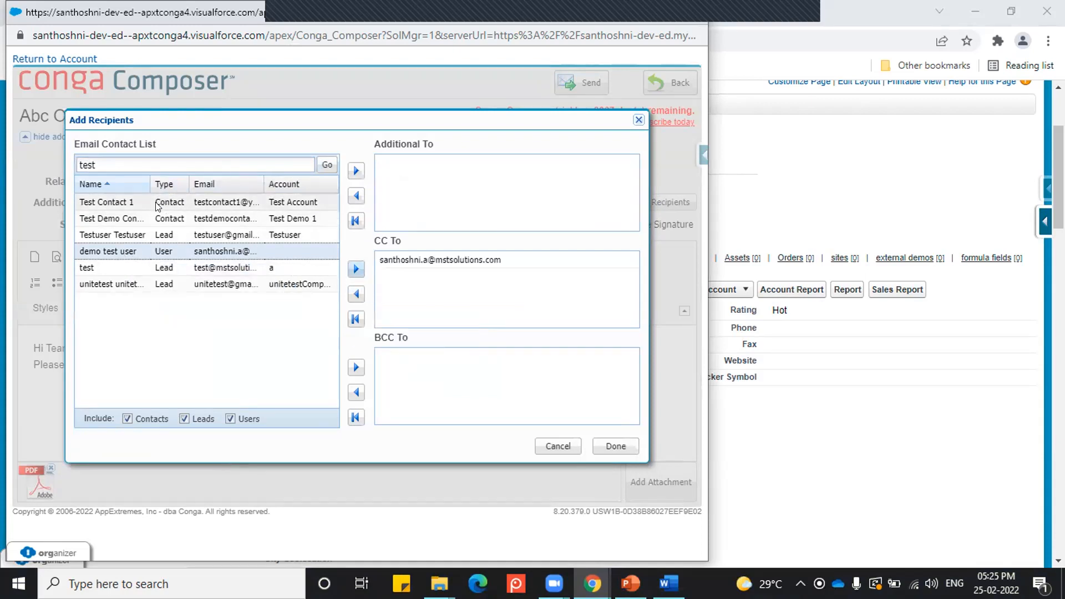
# Step: Add the Test Demo 1 account's contact as an additional To recipient, send the email and close the popup window
pyautogui.click(152, 218)
pyautogui.click(356, 172)
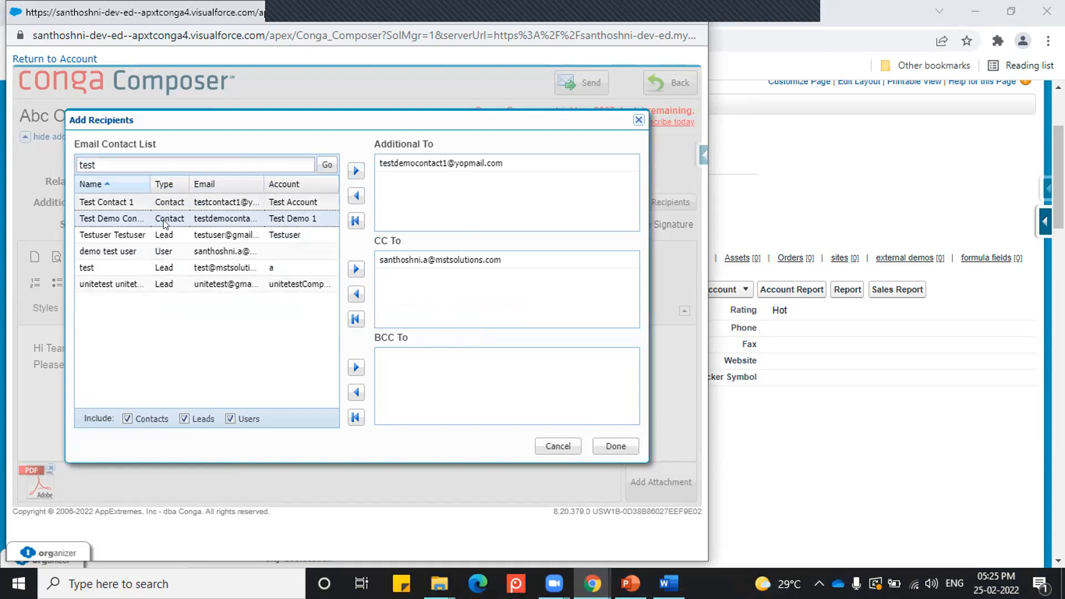
pyautogui.click(615, 446)
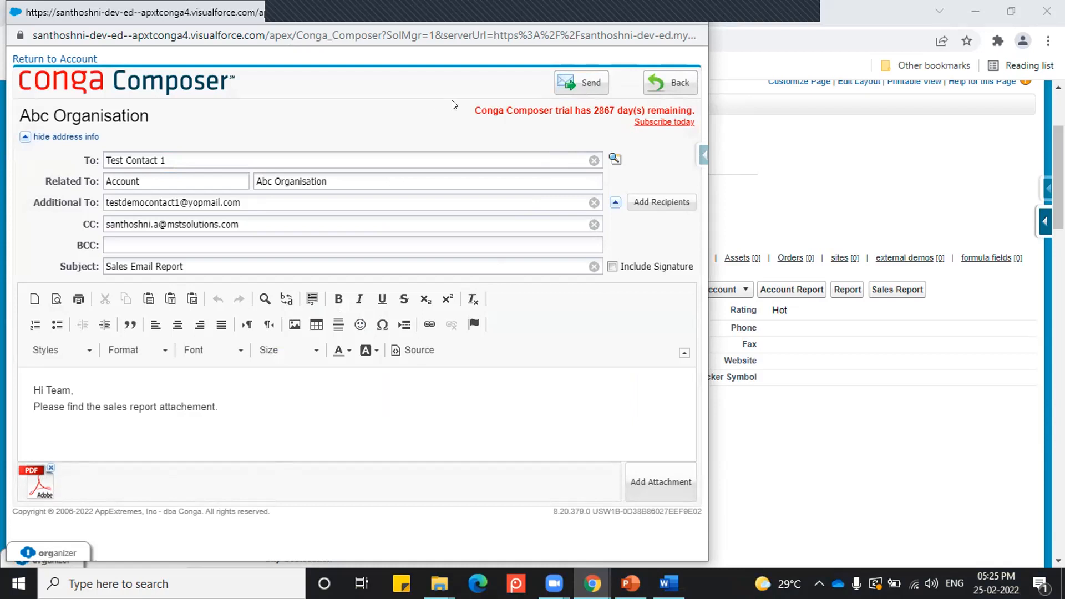
pyautogui.click(591, 84)
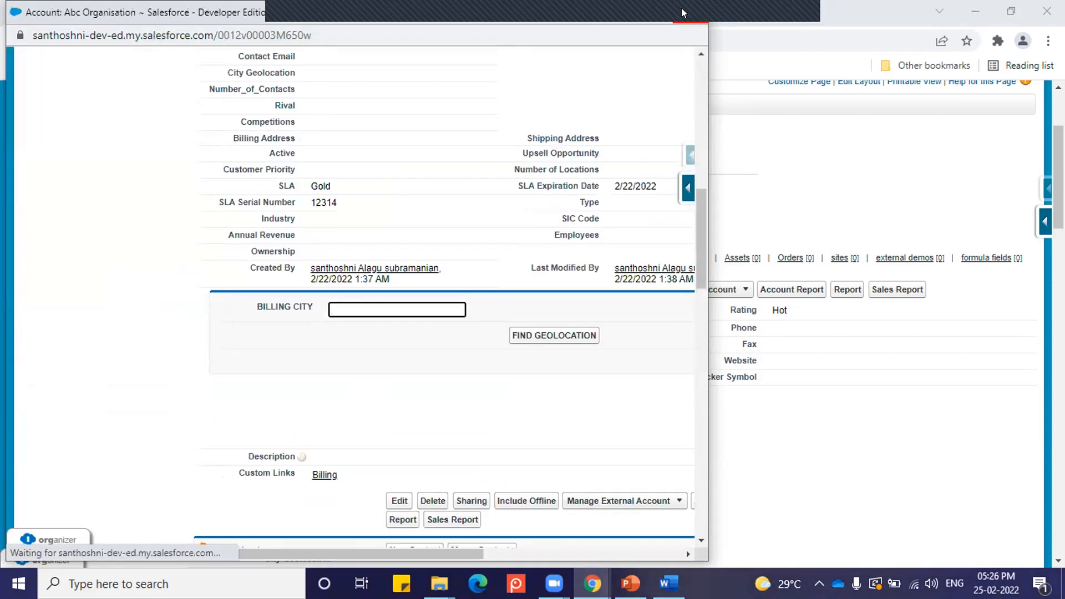
pyautogui.click(691, 11)
# Step: Open yopmail.com in a new browser tab and view the To contact's inbox to check for the Sales Email Report
pyautogui.click(207, 12)
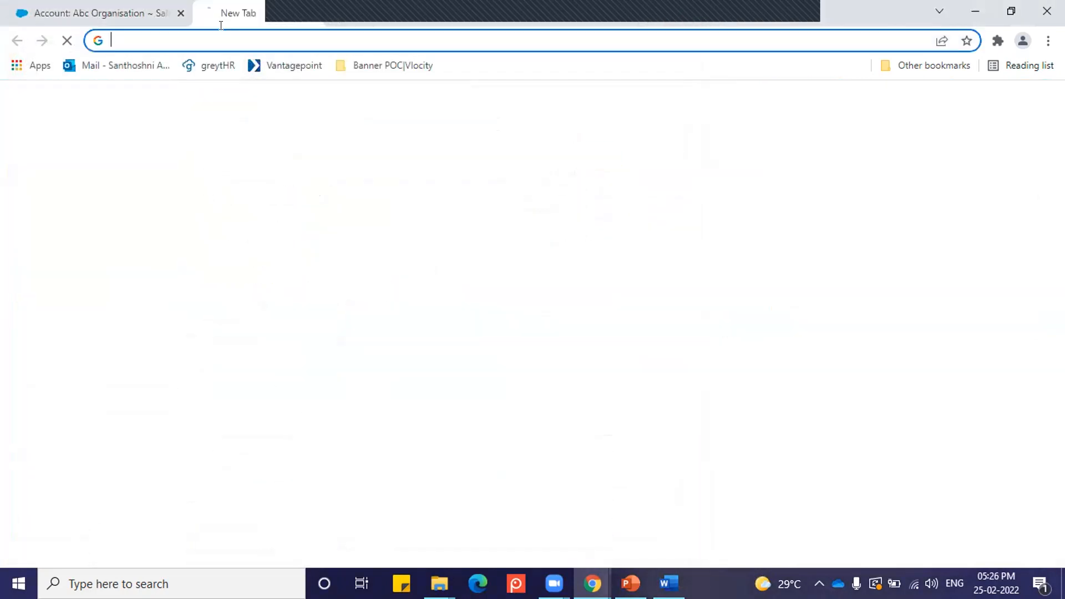
pyautogui.write('yopm')
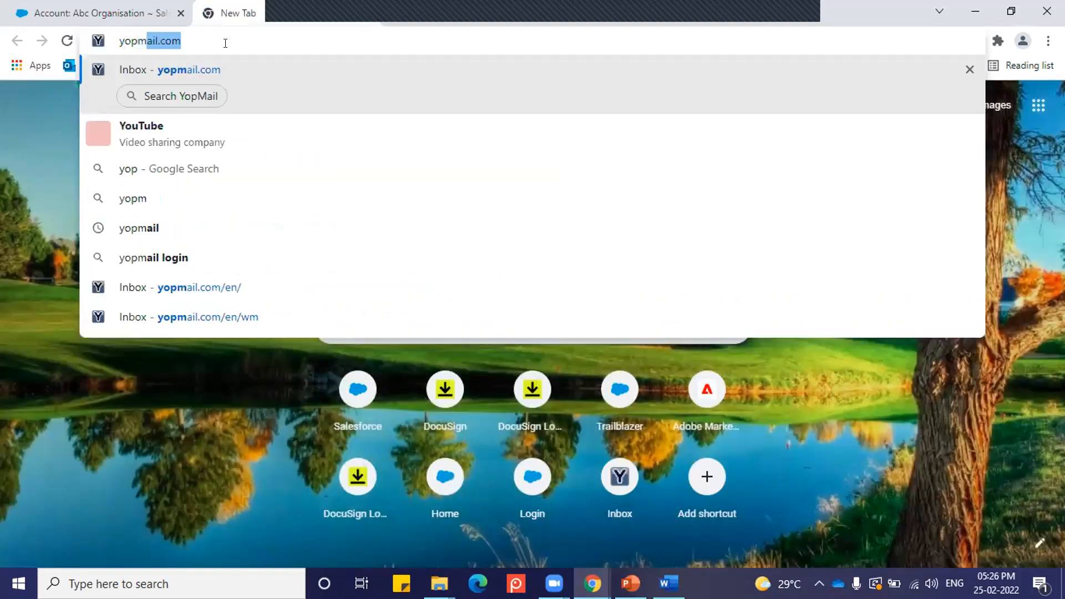
pyautogui.write('ail.com')
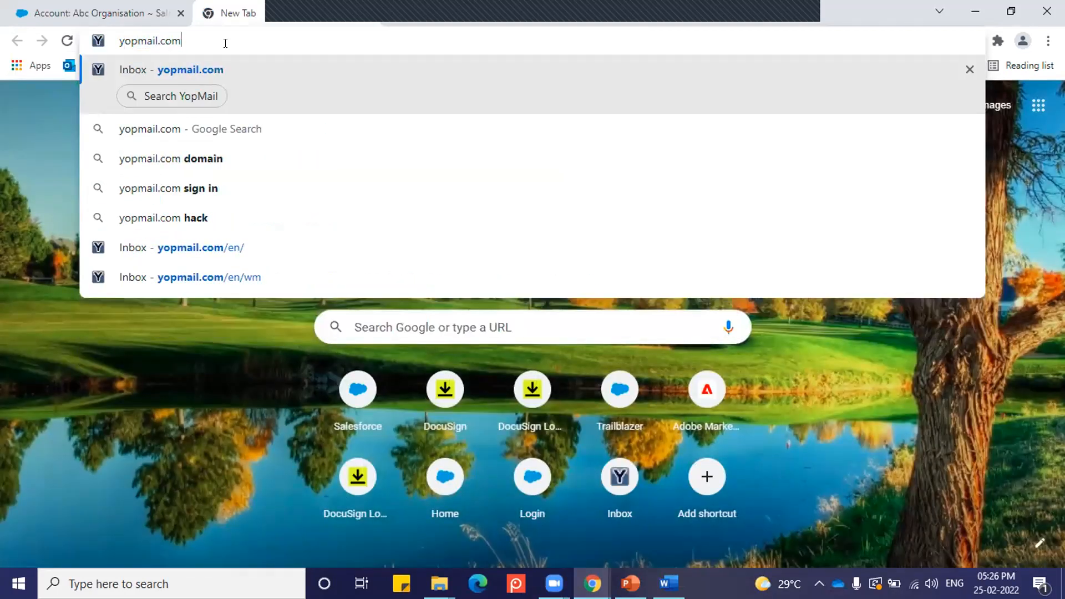
pyautogui.press('Return')
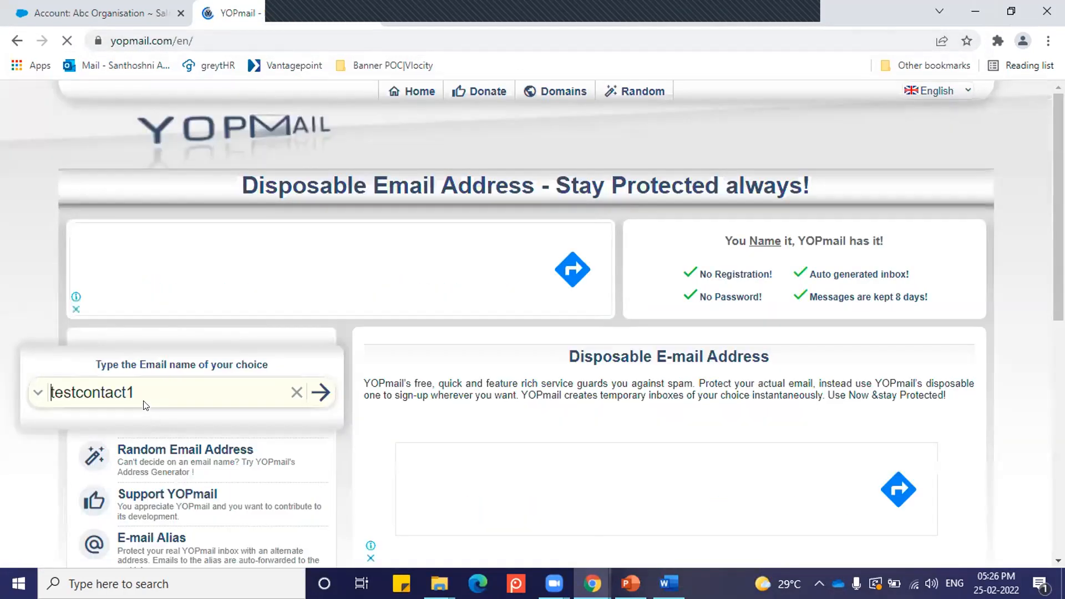
pyautogui.click(142, 392)
pyautogui.click(320, 392)
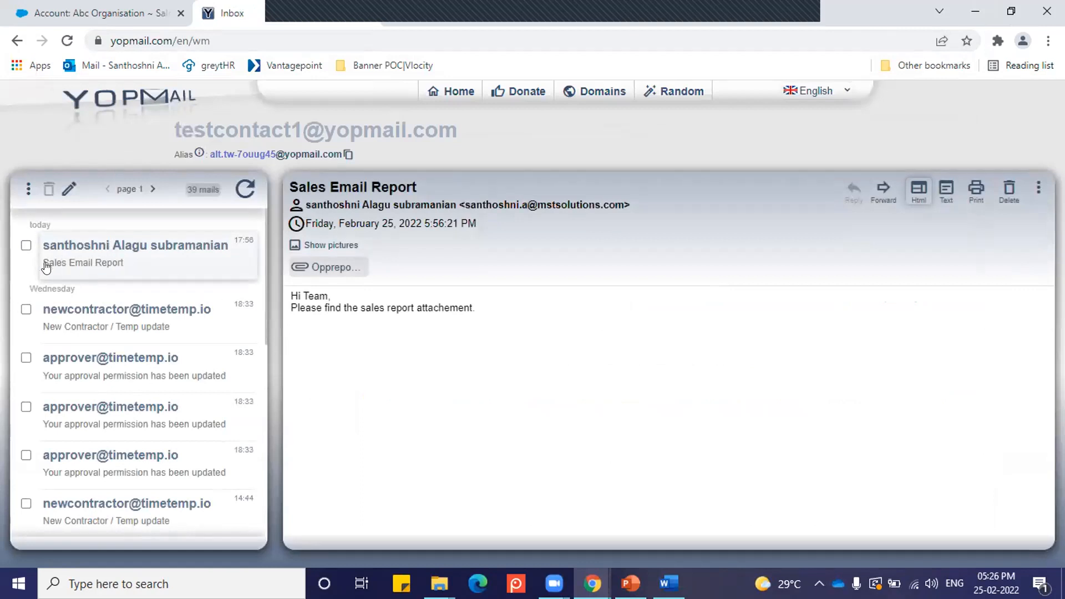
# Step: Download the Oppreport PDF attached to the Sales Email Report message and open it to view the sales report
pyautogui.click(333, 269)
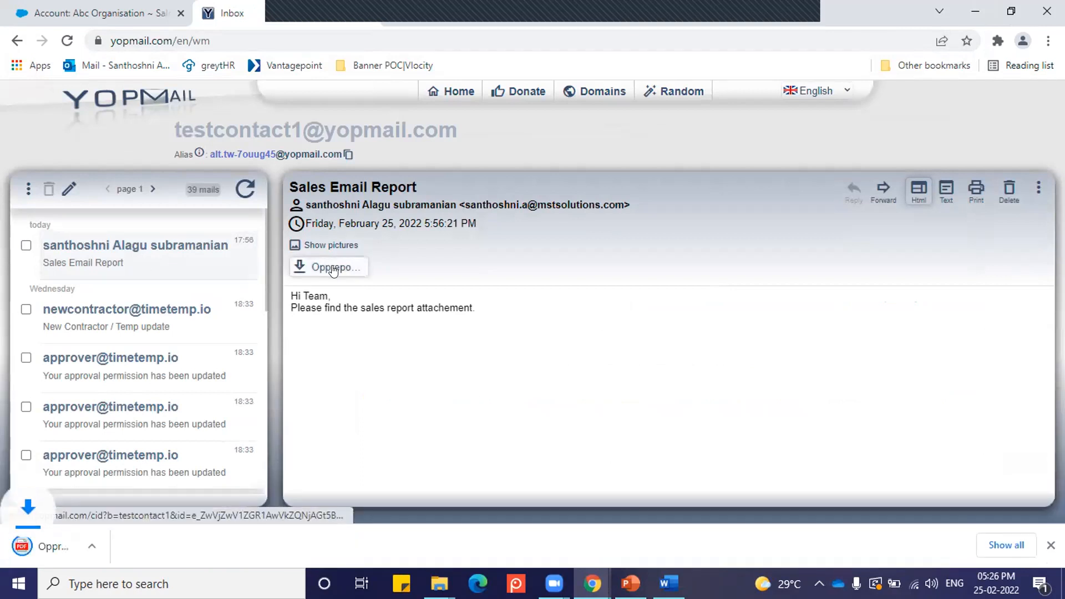
pyautogui.click(101, 551)
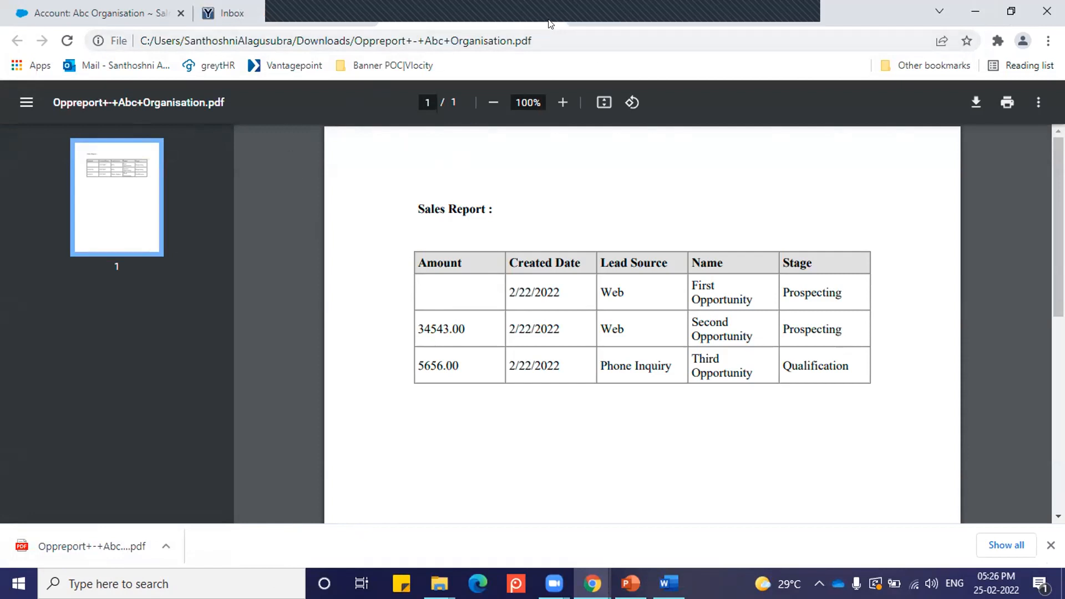
# Step: Switch to the PowerPoint presentation, start the slide show from the Quiz time slide 25 and reveal its first question
pyautogui.moveTo(628, 579)
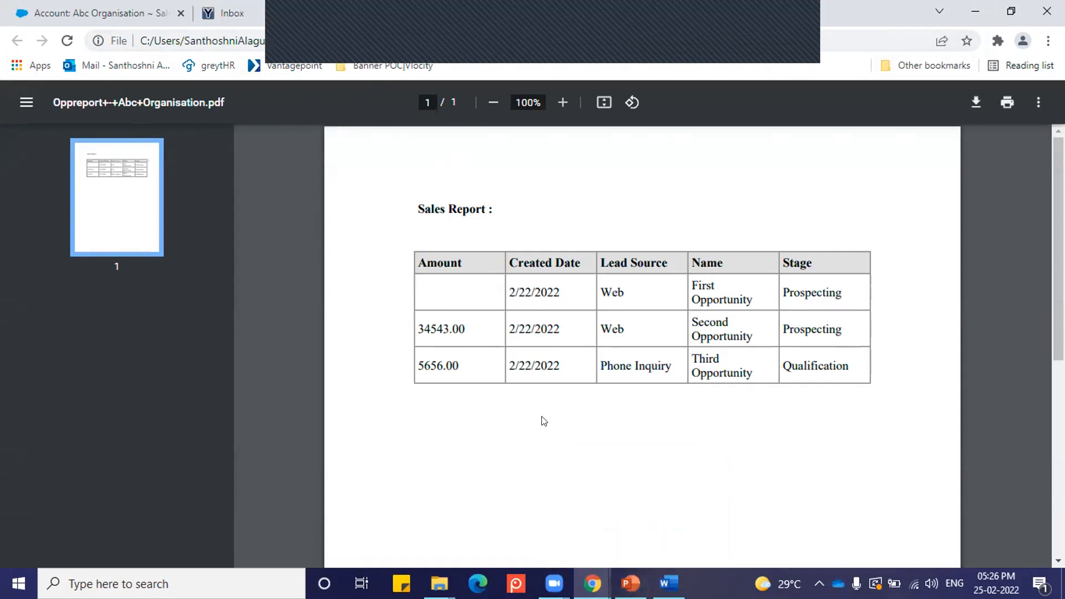
pyautogui.click(630, 580)
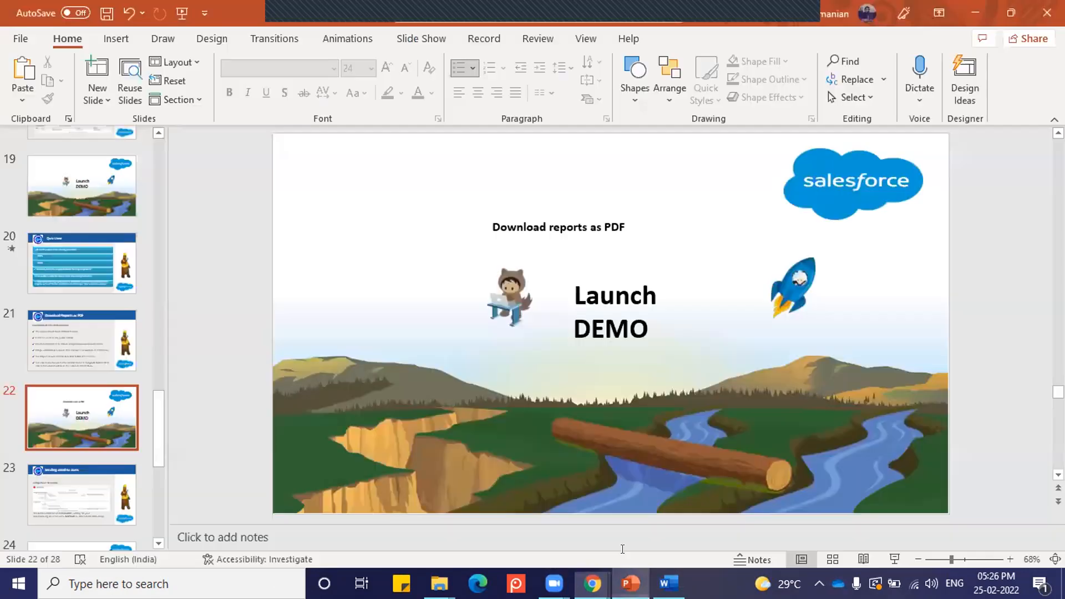
pyautogui.scroll(-1, 71, 498)
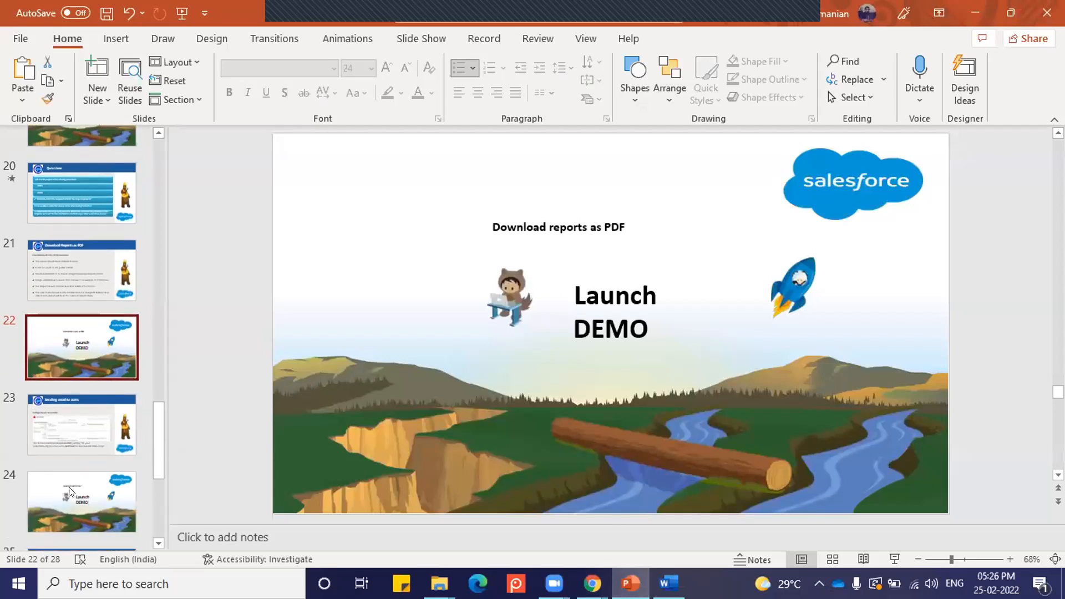
pyautogui.scroll(-1, 71, 498)
pyautogui.click(82, 493)
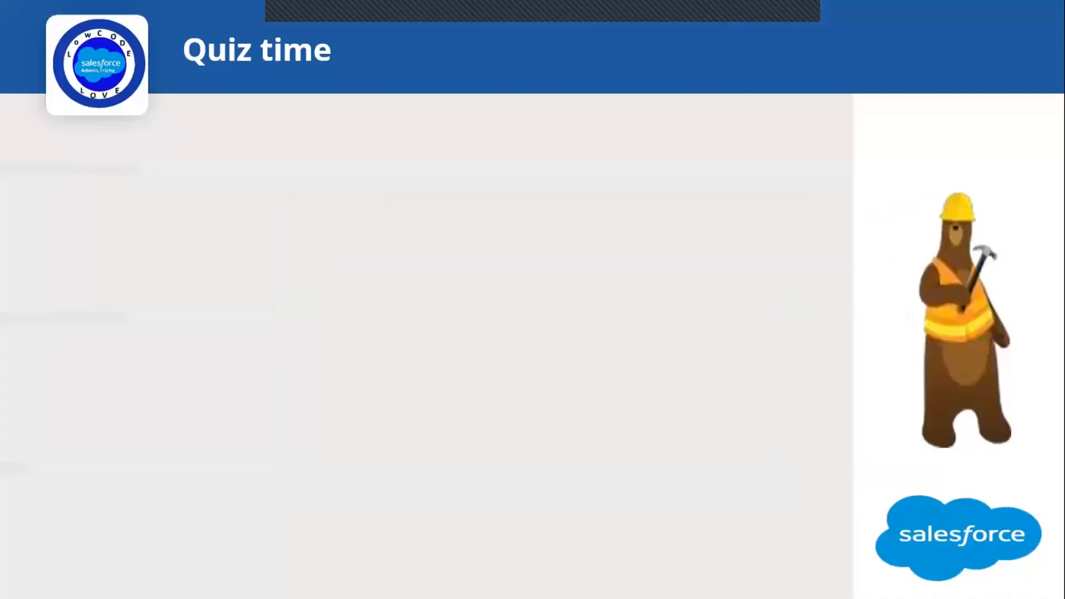
pyautogui.hotkey('shift', 'F5')
pyautogui.click(282, 362)
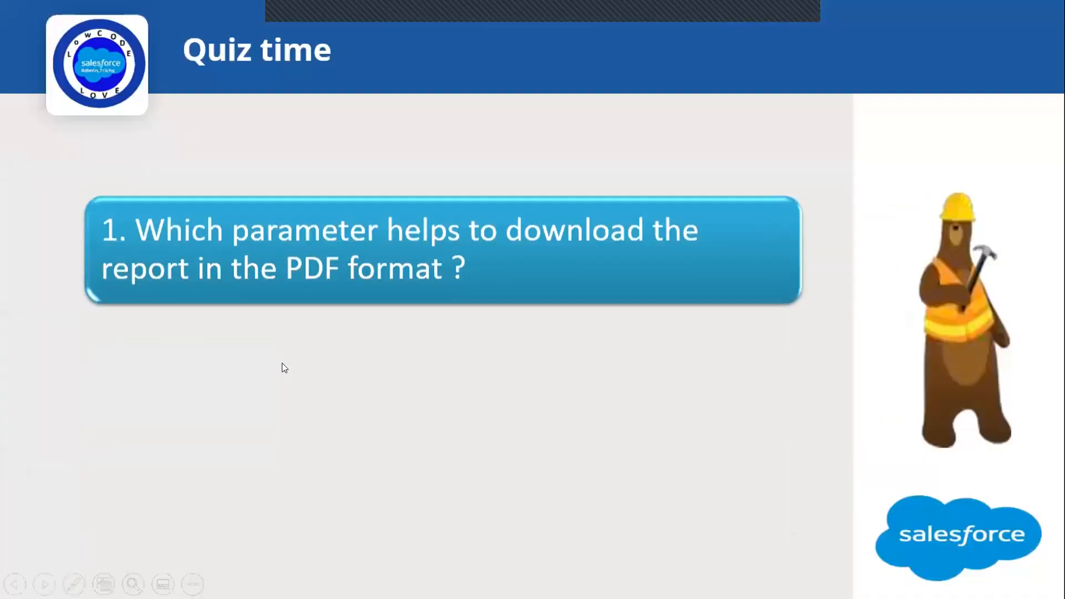